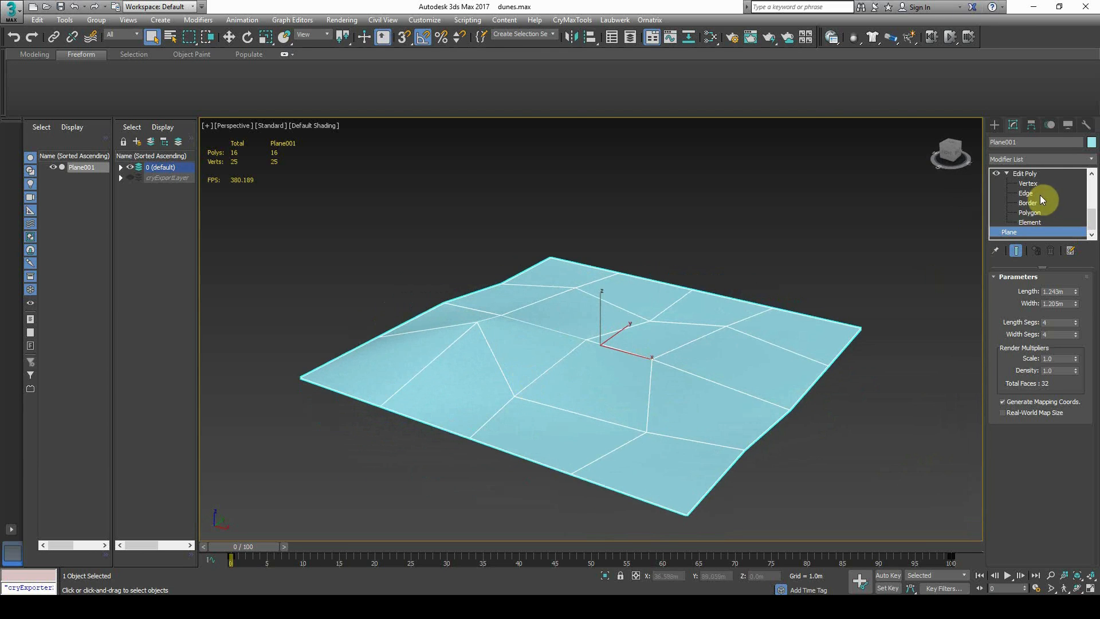
# Re-enable TurboSmooth on the dune plane and toggle the viewport shading to check it
pyautogui.scroll(3, 1041, 198)
pyautogui.click(996, 193)
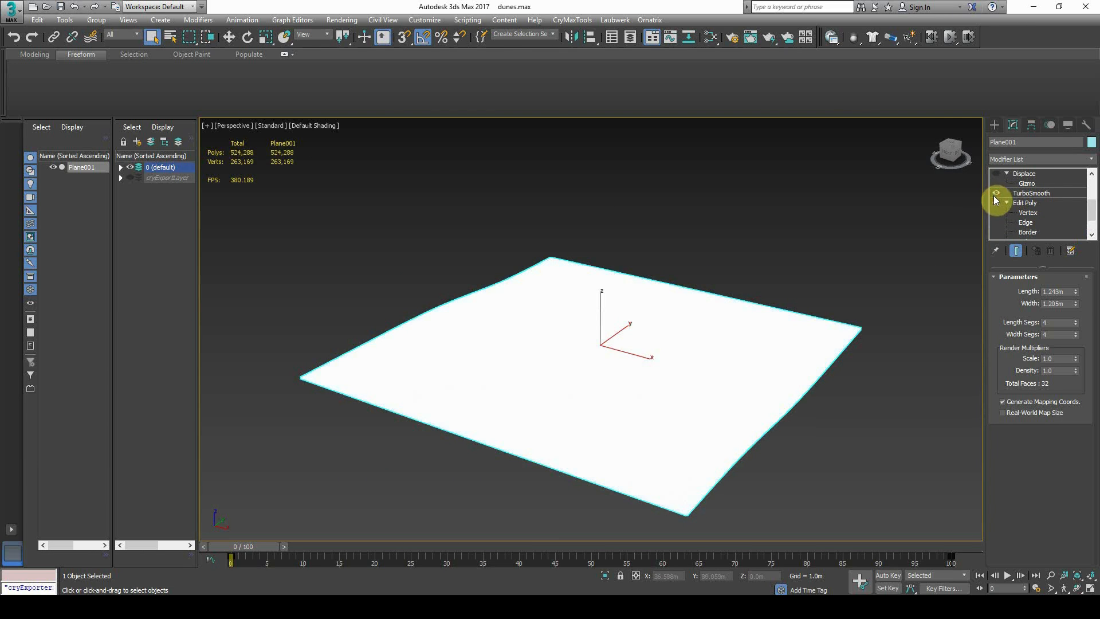
pyautogui.moveTo(730, 333)
pyautogui.mouseDown(button='middle')
pyautogui.moveTo(698, 327)
pyautogui.moveTo(690, 346)
pyautogui.moveTo(604, 359)
pyautogui.mouseUp(button='middle')
pyautogui.press('F4')
pyautogui.press('F3')
# Reselect the dune plane and orbit to look down onto the dense terrain
pyautogui.scroll(2, 693, 346)
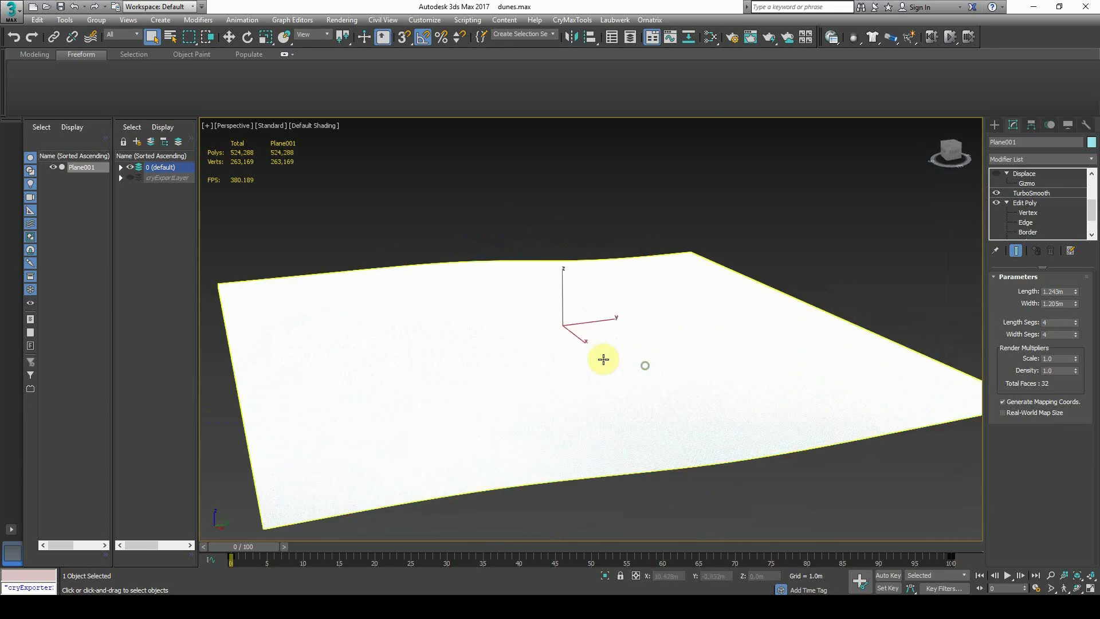
pyautogui.scroll(2, 605, 359)
pyautogui.scroll(2, 490, 427)
pyautogui.moveTo(504, 425); pyautogui.dragTo(550, 419, button='middle')
pyautogui.moveTo(567, 361); pyautogui.dragTo(621, 374, button='middle')
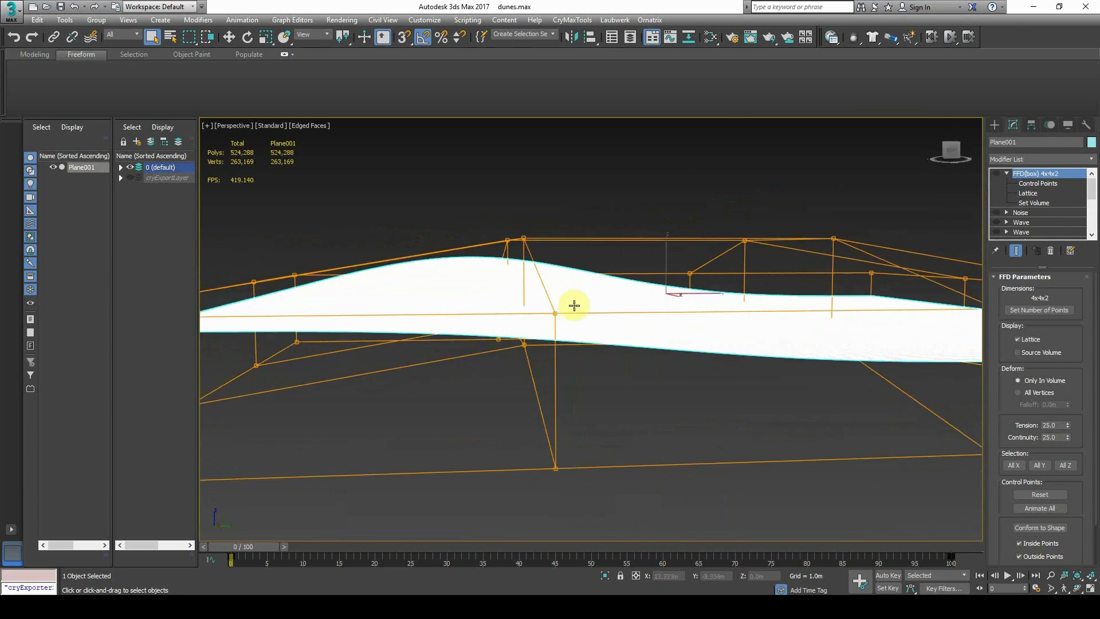
pyautogui.click(592, 236)
pyautogui.click(569, 290)
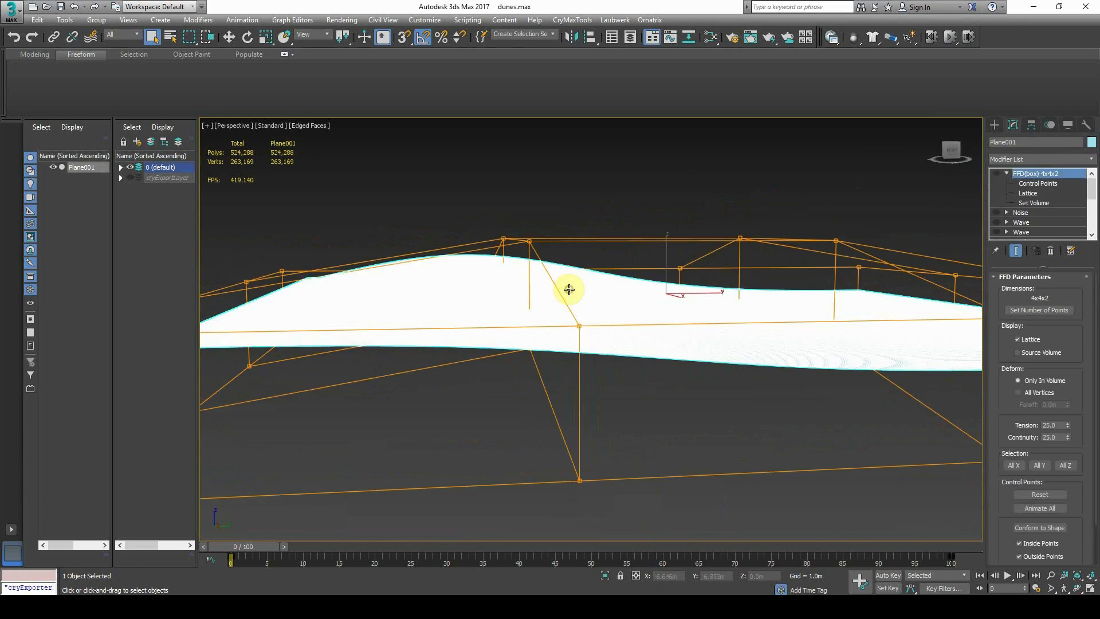
pyautogui.moveTo(571, 290)
pyautogui.keyDown('alt'); pyautogui.mouseDown(button='middle')
pyautogui.moveTo(601, 275)
pyautogui.moveTo(604, 307)
pyautogui.moveTo(705, 314)
pyautogui.mouseUp(button='middle'); pyautogui.keyUp('alt')
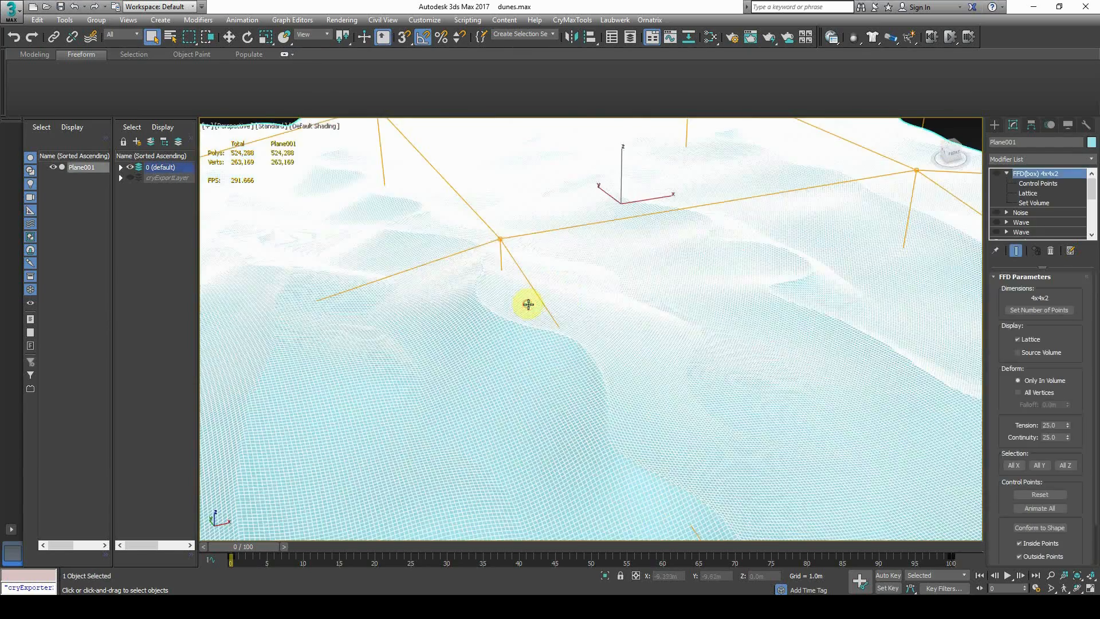
pyautogui.scroll(-3, 529, 304)
pyautogui.keyDown('alt'); pyautogui.moveTo(703, 347); pyautogui.dragTo(666, 338, button='middle'); pyautogui.keyUp('alt')
pyautogui.scroll(-1, 1023, 213)
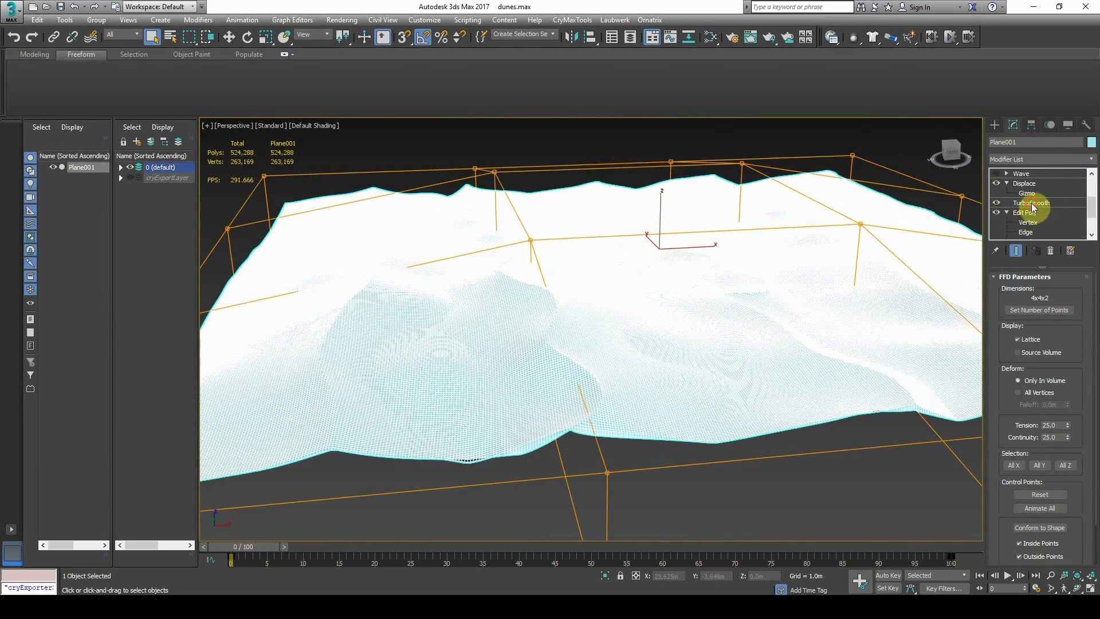
# Select TurboSmooth, then the Displace modifier to view its Gradient Ramp map
pyautogui.click(1023, 232)
pyautogui.click(1024, 212)
pyautogui.scroll(1, 1025, 232)
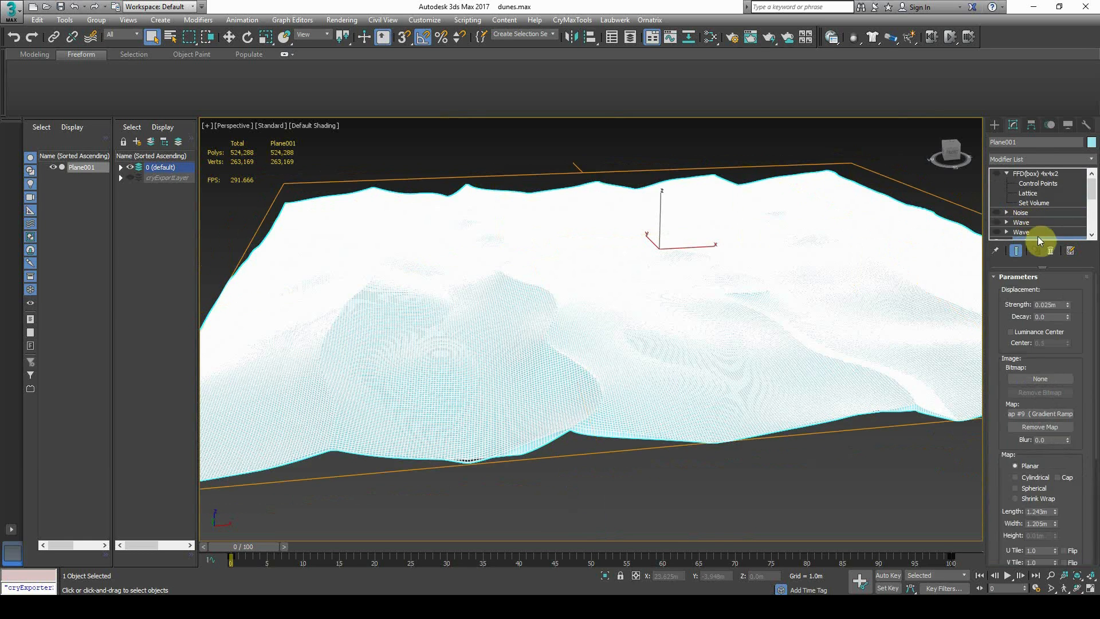
pyautogui.scroll(-1, 1053, 395)
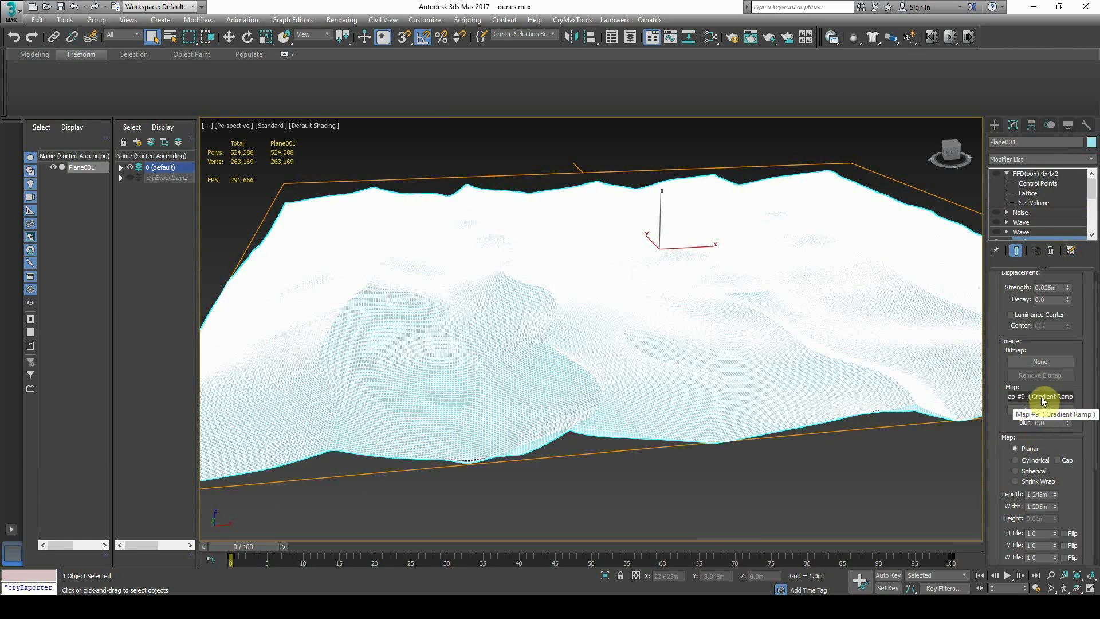
# Open the Slate Material Editor with M
pyautogui.moveTo(438, 304); pyautogui.dragTo(453, 304, button='middle')
pyautogui.press('m')
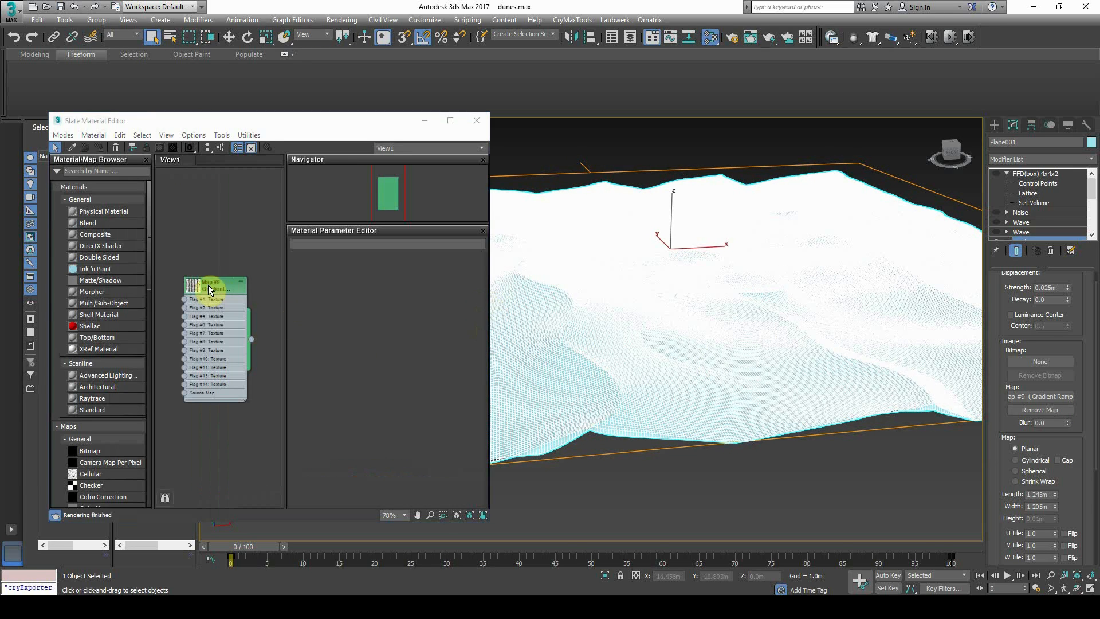
pyautogui.moveTo(214, 286); pyautogui.dragTo(219, 268, button='middle')
pyautogui.scroll(-3, 146, 310)
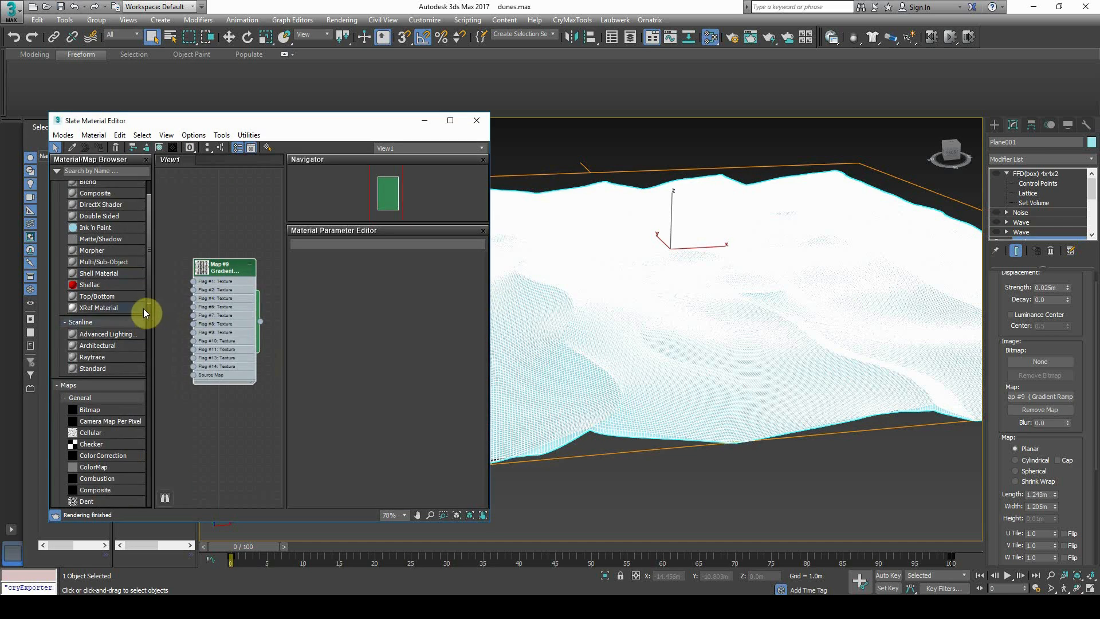
pyautogui.scroll(-2, 142, 307)
pyautogui.scroll(-2, 114, 350)
# Add a test Gradient Ramp node, Map #10, and compare its parameters with Map #9
pyautogui.click(91, 290)
pyautogui.moveTo(197, 421); pyautogui.dragTo(224, 433)
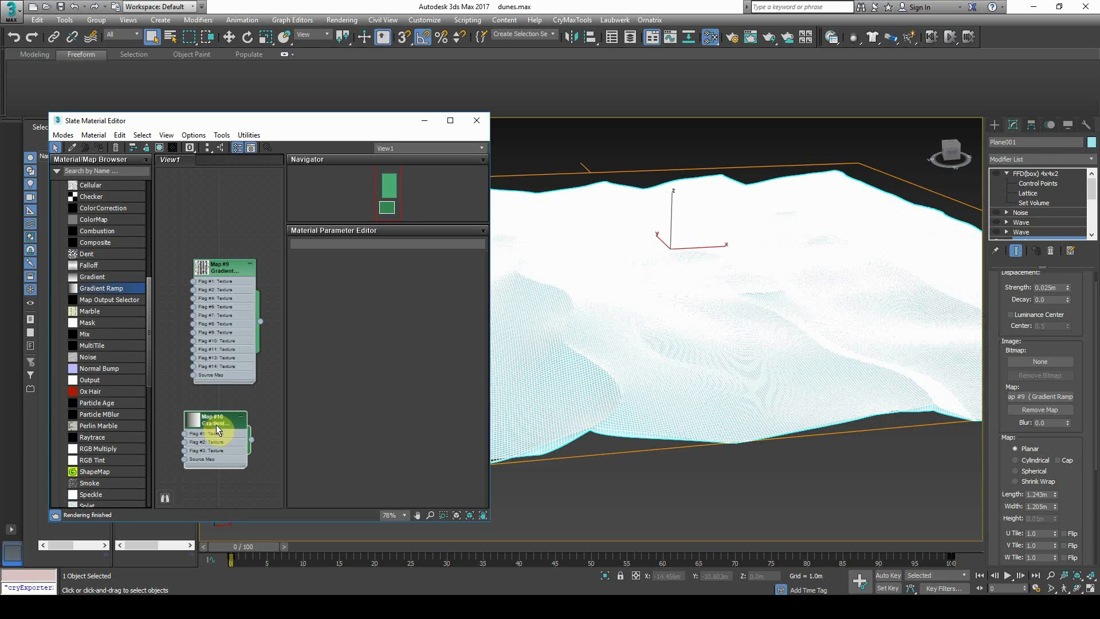
pyautogui.doubleClick(218, 424)
pyautogui.scroll(-2, 401, 344)
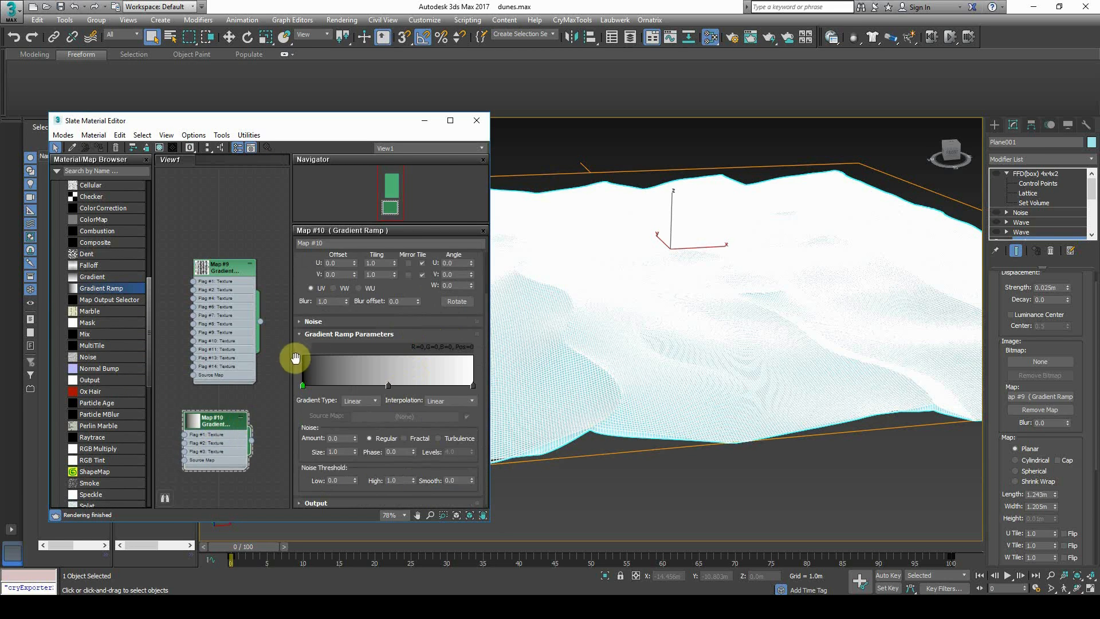
pyautogui.doubleClick(231, 301)
pyautogui.doubleClick(207, 431)
pyautogui.scroll(-2, 370, 389)
# Add several flags to Map #10's gradient and make the flag at position 53 black
pyautogui.click(322, 377)
pyautogui.click(352, 377)
pyautogui.click(360, 377)
pyautogui.click(392, 377)
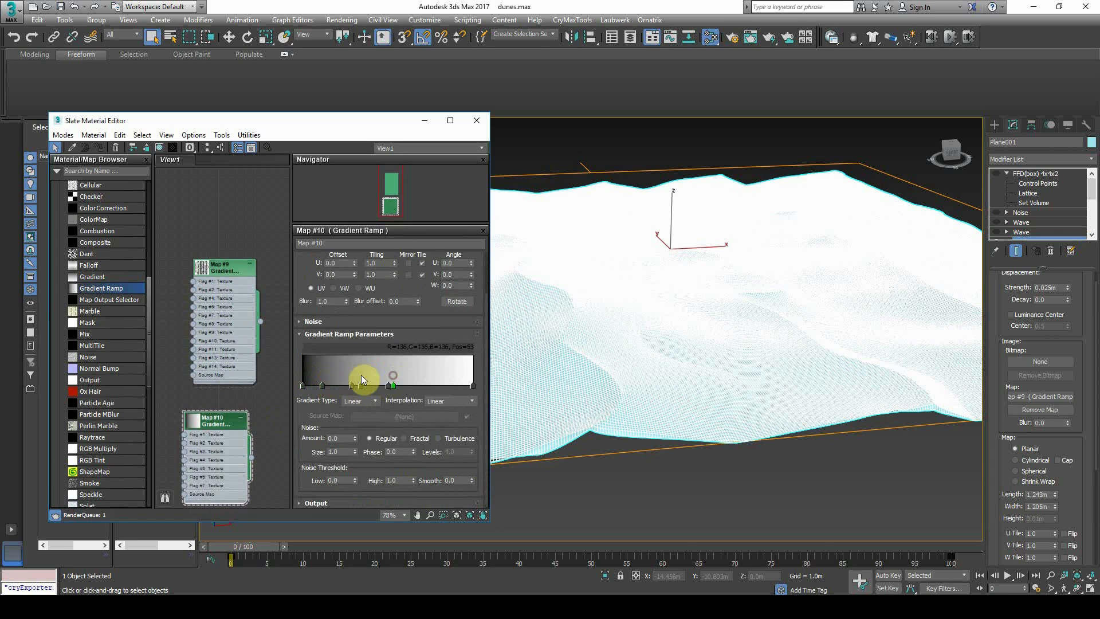
pyautogui.click(335, 377)
pyautogui.doubleClick(393, 384)
pyautogui.moveTo(337, 122); pyautogui.dragTo(333, 75)
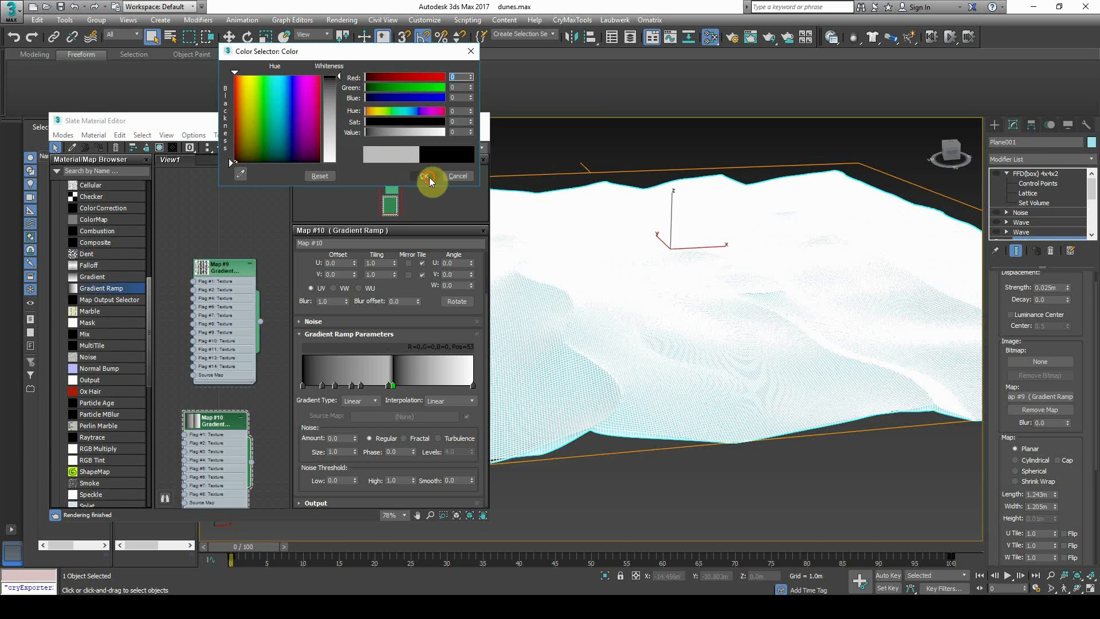
pyautogui.click(424, 176)
# Keep the gradient type Linear and try Ease In and Ease Out interpolation
pyautogui.click(375, 401)
pyautogui.click(371, 401)
pyautogui.click(374, 400)
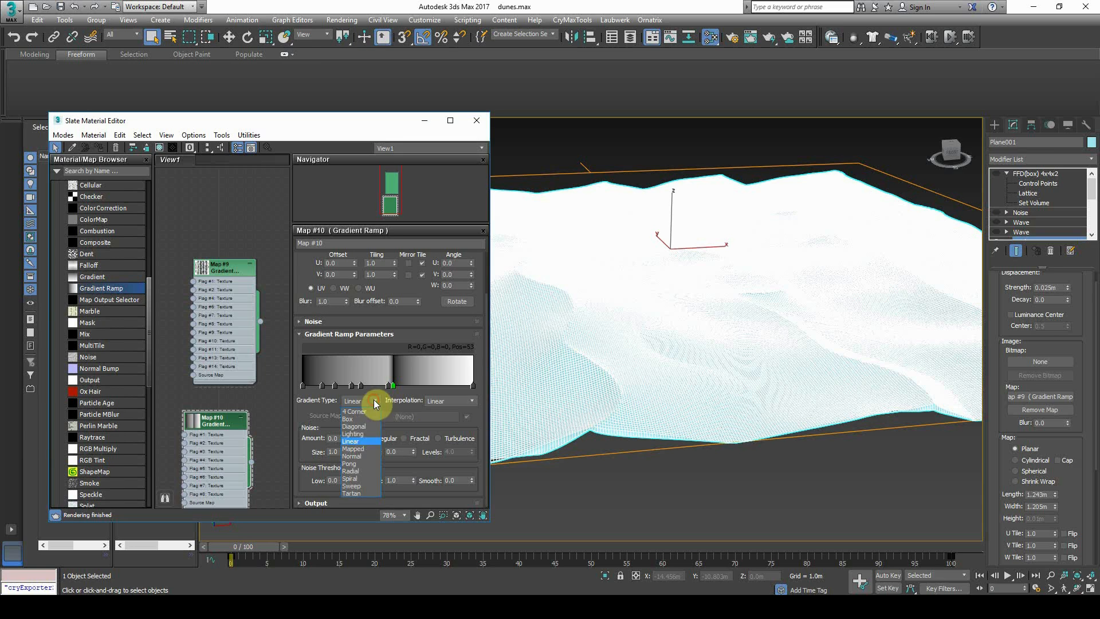
pyautogui.click(363, 442)
pyautogui.click(467, 401)
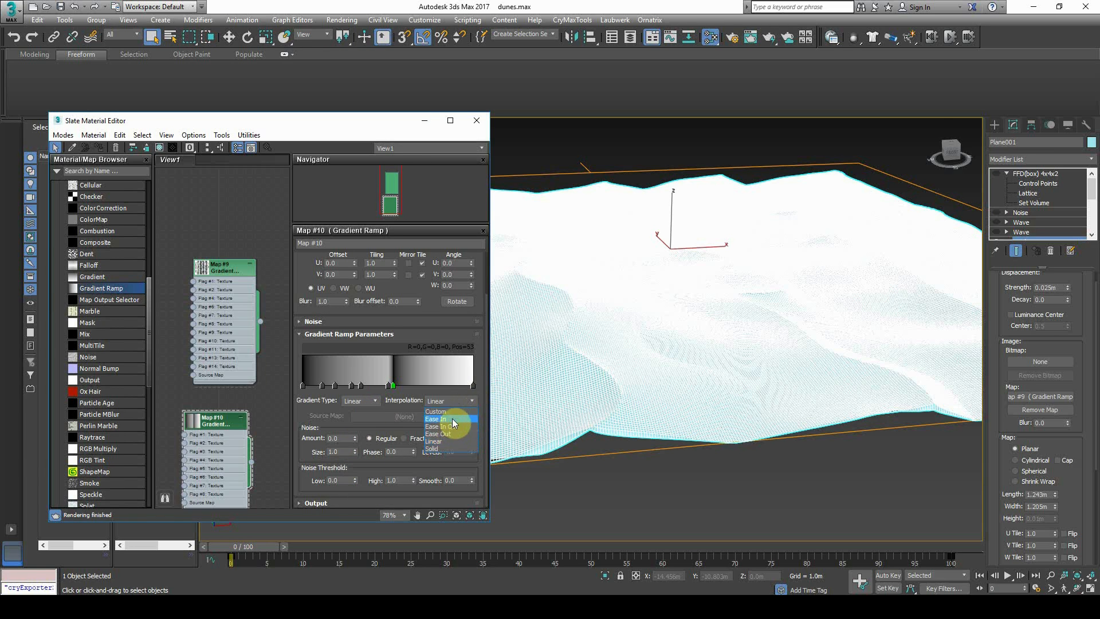
pyautogui.click(452, 416)
pyautogui.click(460, 402)
pyautogui.click(447, 434)
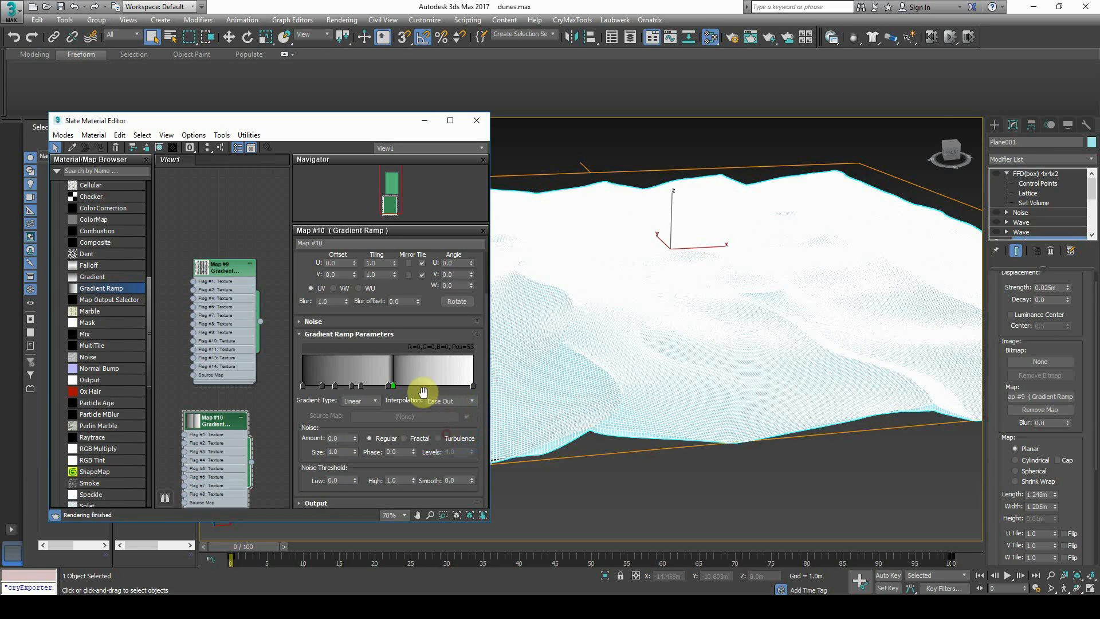
# Set a grey flag to Ease In and the black flag to Ease Out, delete Map #10, open Map #9
pyautogui.click(380, 384)
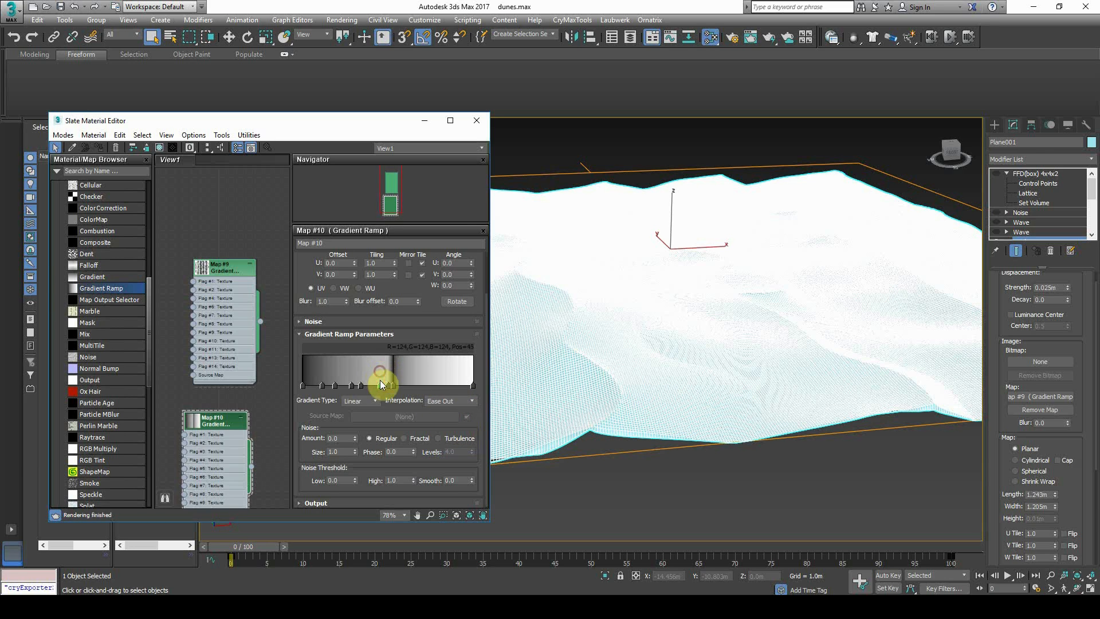
pyautogui.click(462, 408)
pyautogui.click(450, 425)
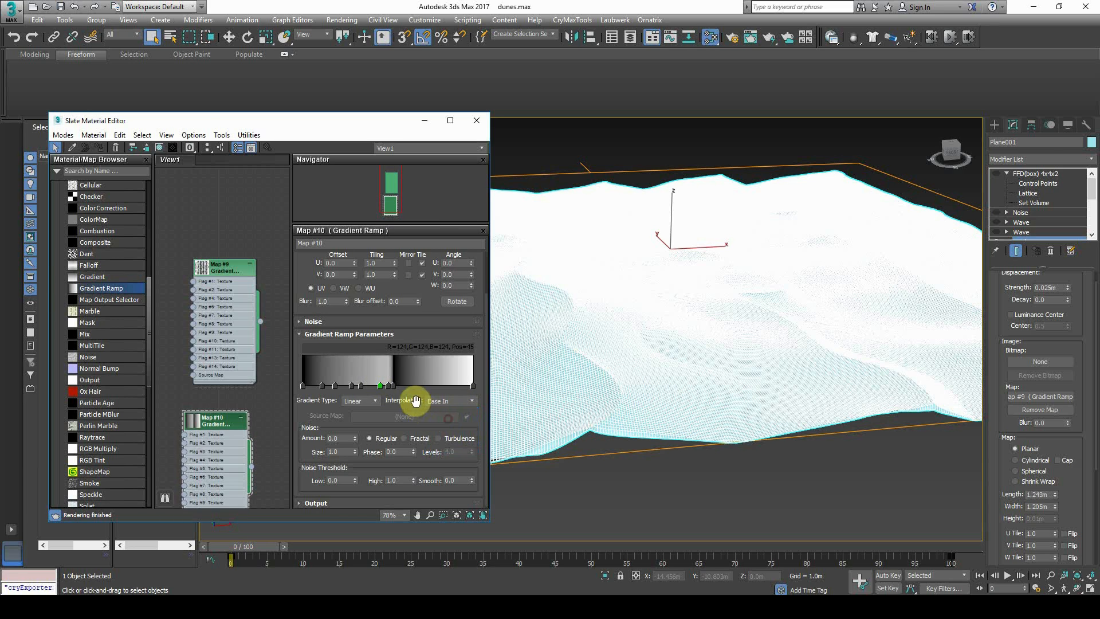
pyautogui.click(393, 385)
pyautogui.click(437, 400)
pyautogui.click(450, 439)
pyautogui.press('Delete')
pyautogui.doubleClick(224, 338)
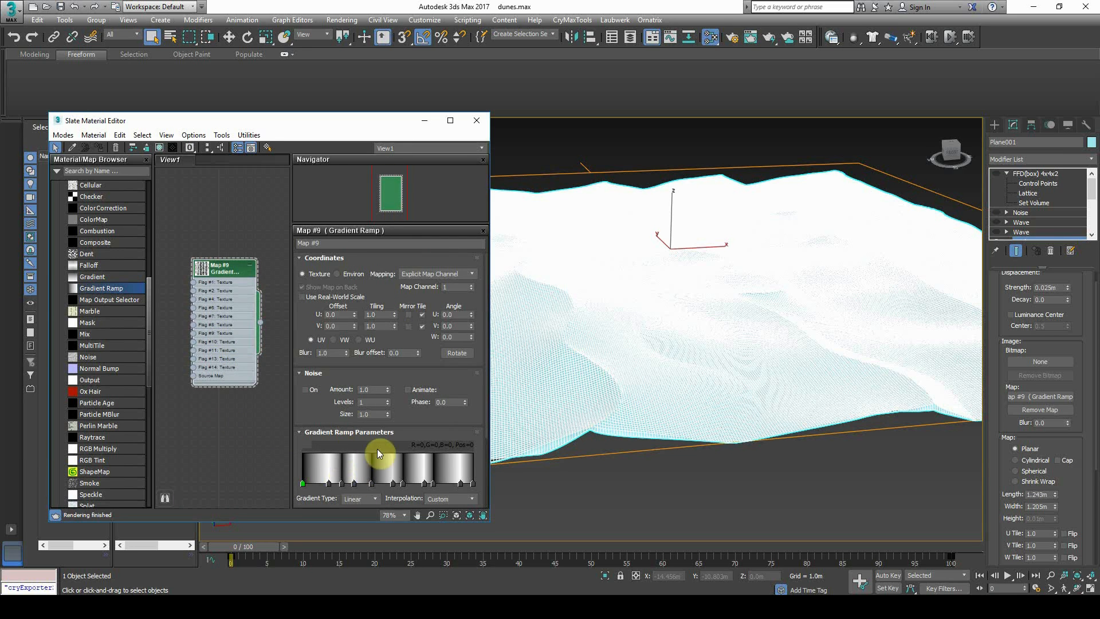
# Inspect the green flag's colour and the properties of the green flag and flag #14, unchanged
pyautogui.scroll(-3, 456, 372)
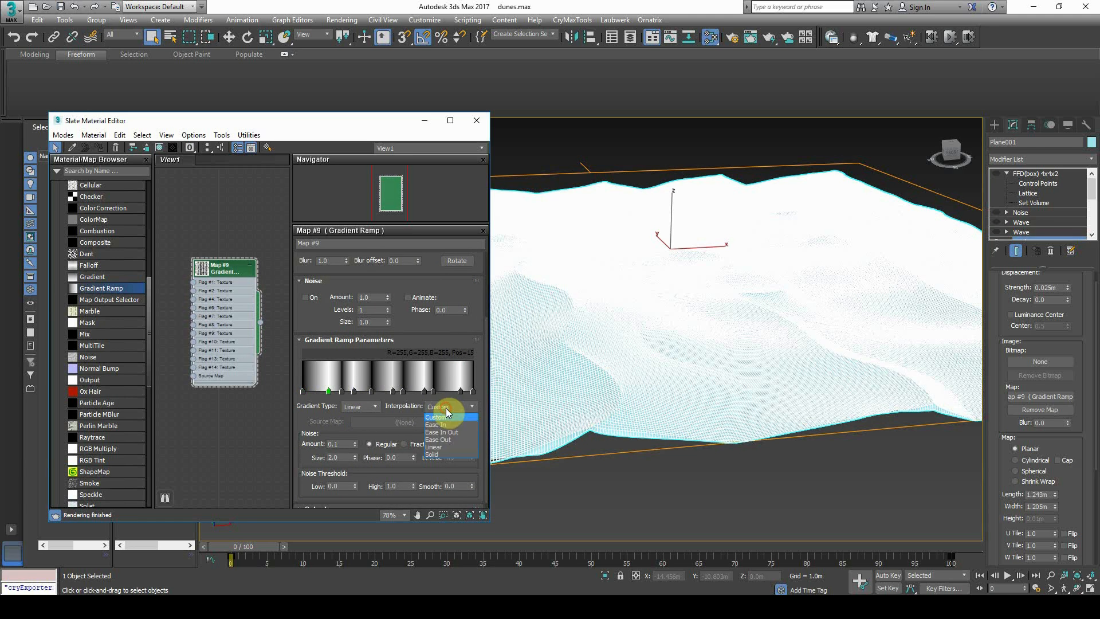
pyautogui.doubleClick(336, 391)
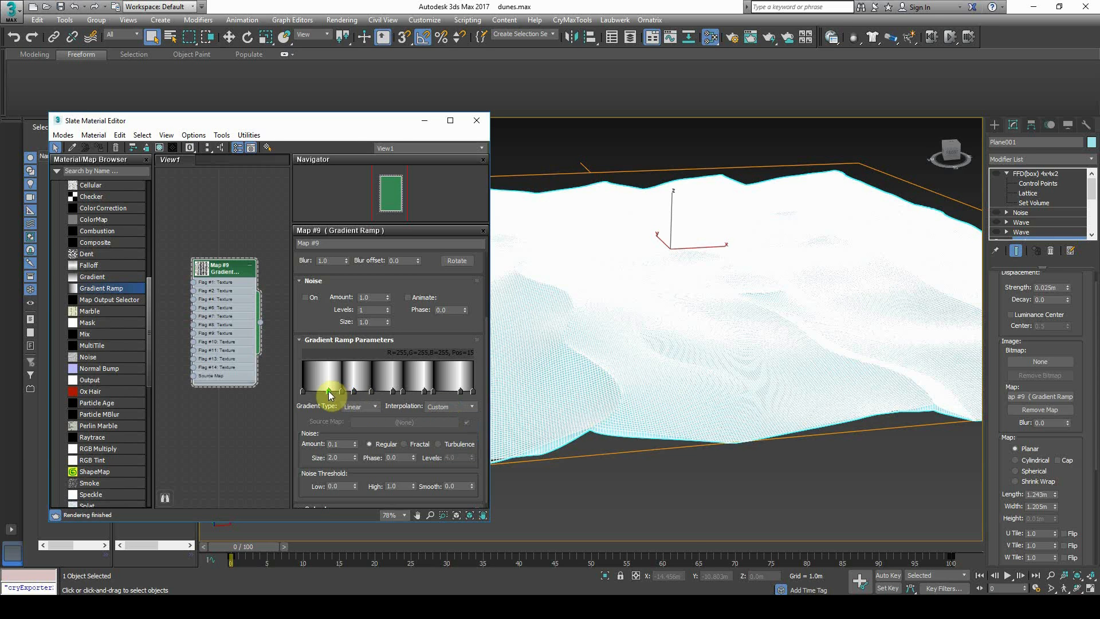
pyautogui.click(454, 177)
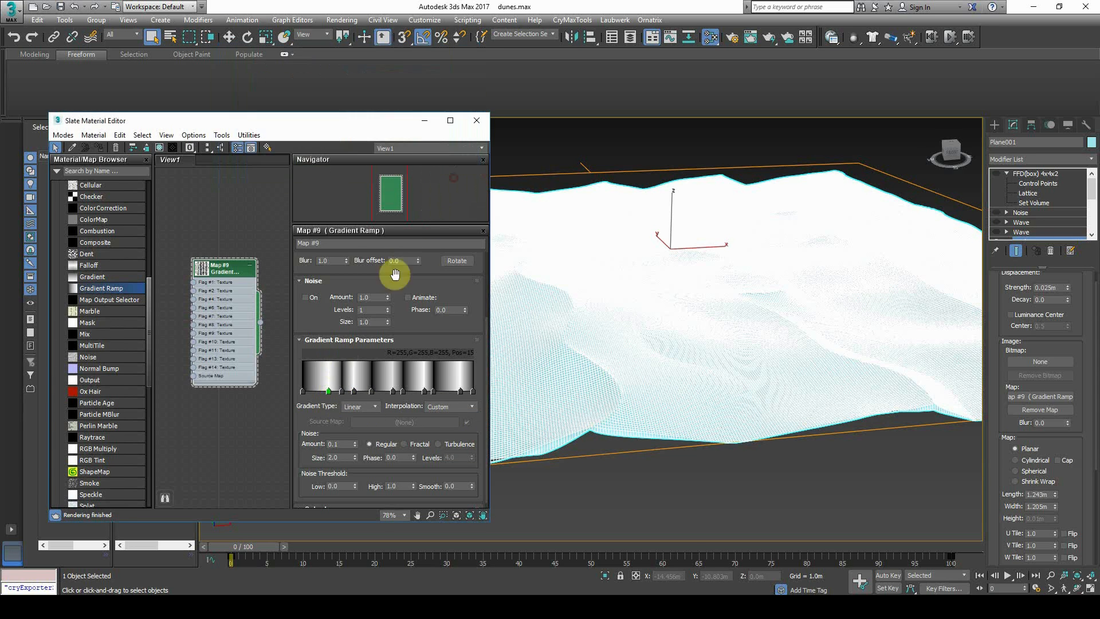
pyautogui.rightClick(330, 395)
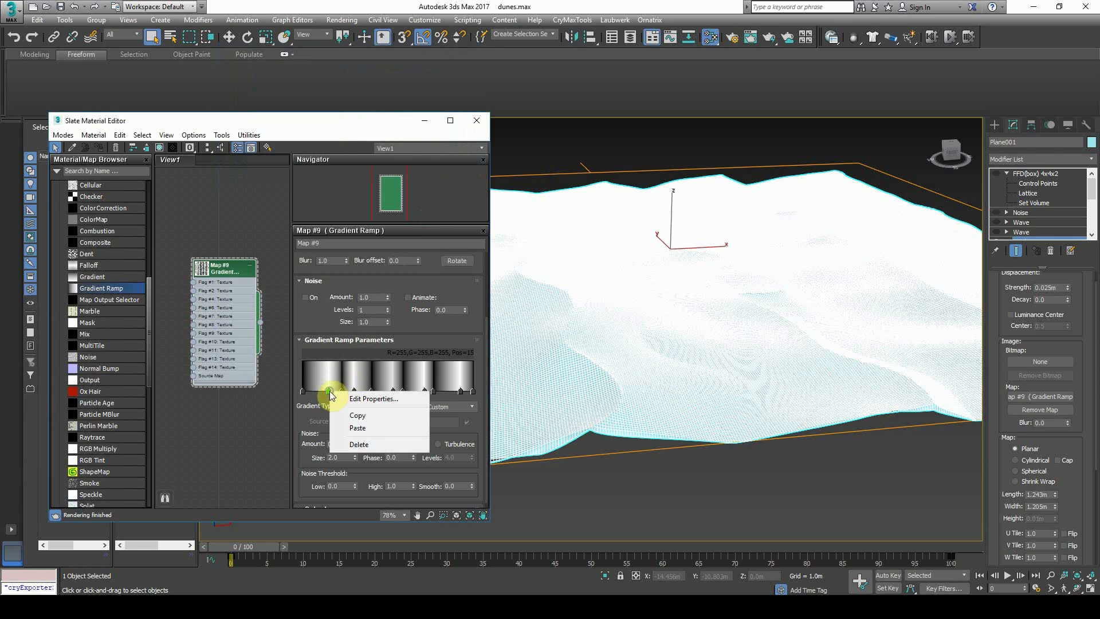
pyautogui.click(366, 399)
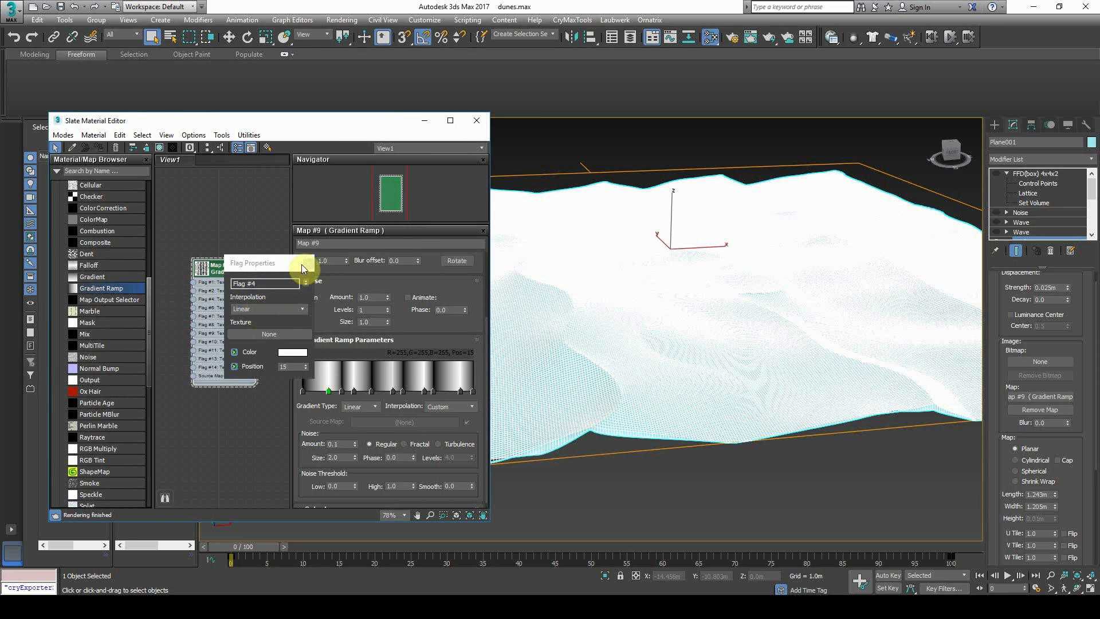
pyautogui.rightClick(343, 394)
pyautogui.click(366, 400)
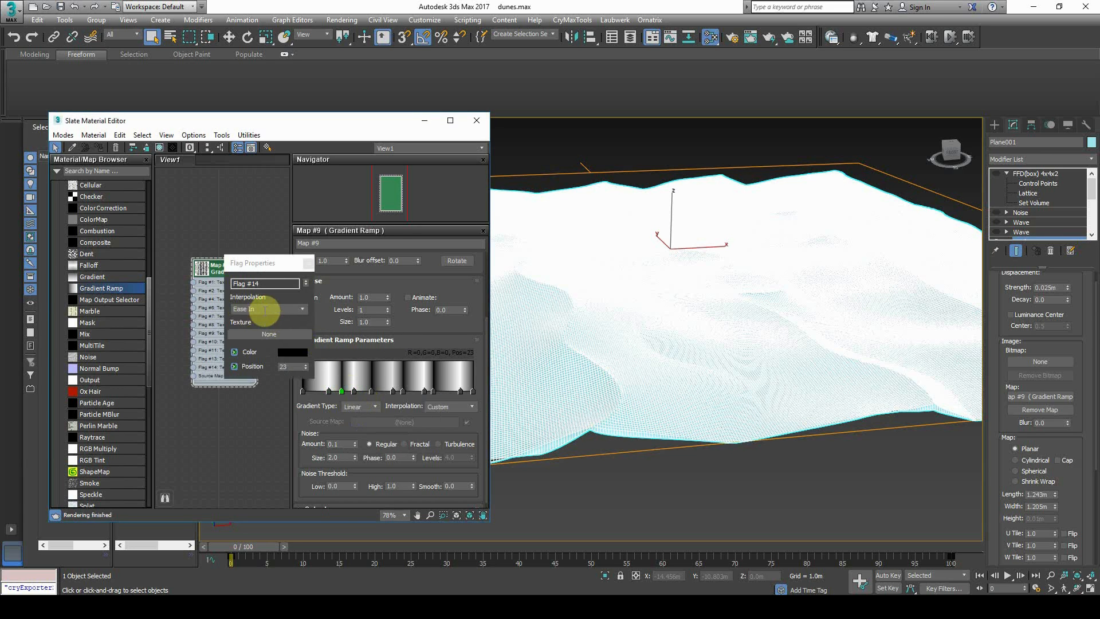
pyautogui.click(310, 263)
# Orbit around the dune terrain to view it from several angles
pyautogui.moveTo(644, 488); pyautogui.dragTo(677, 491, button='middle')
pyautogui.click(677, 491)
pyautogui.moveTo(582, 363); pyautogui.dragTo(771, 376, button='middle')
pyautogui.keyDown('alt'); pyautogui.moveTo(772, 376); pyautogui.dragTo(631, 331, button='middle'); pyautogui.keyUp('alt')
pyautogui.moveTo(631, 330); pyautogui.dragTo(745, 374, button='middle')
pyautogui.scroll(4, 715, 329)
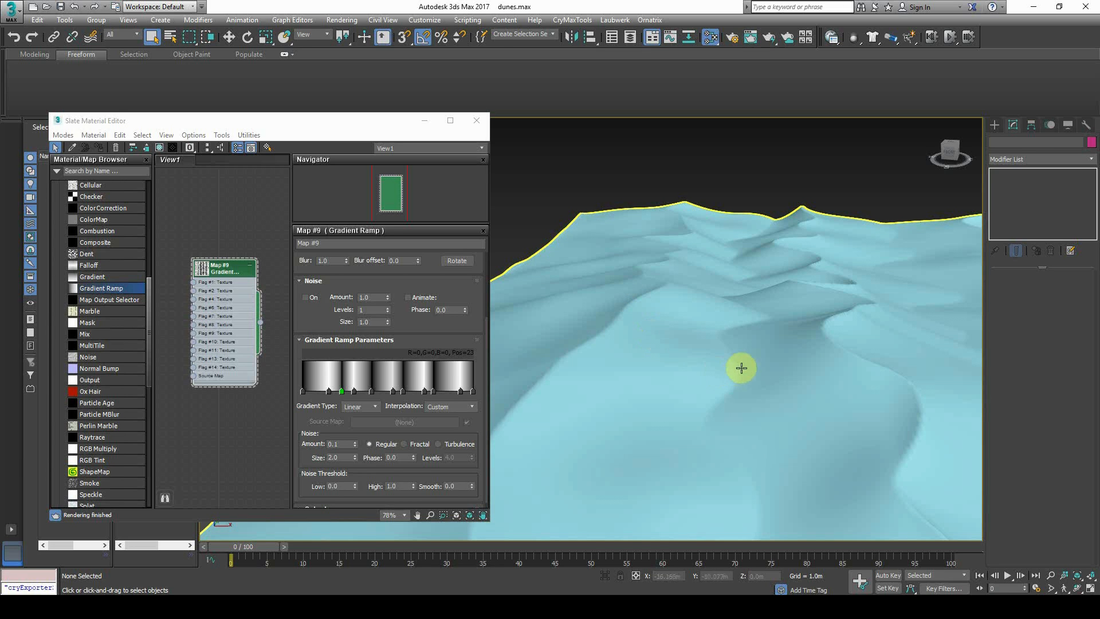
pyautogui.keyDown('alt'); pyautogui.moveTo(835, 334); pyautogui.dragTo(698, 400, button='middle'); pyautogui.keyUp('alt')
pyautogui.keyDown('alt'); pyautogui.moveTo(768, 417); pyautogui.dragTo(714, 409, button='middle'); pyautogui.keyUp('alt')
pyautogui.scroll(-5, 722, 410)
pyautogui.scroll(5, 708, 408)
pyautogui.scroll(-4, 653, 422)
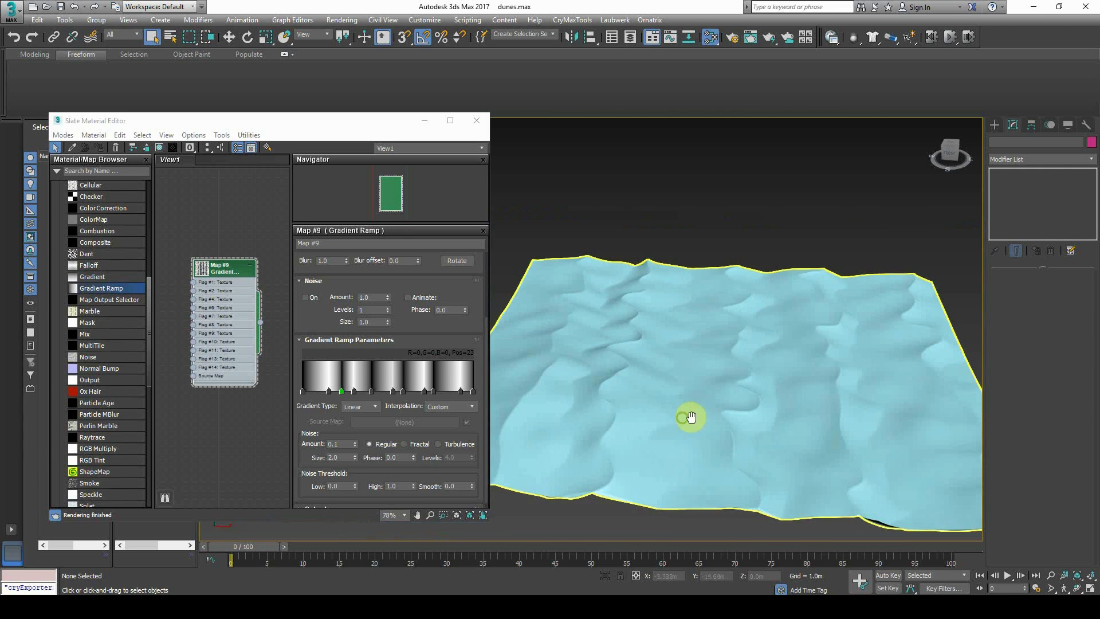
# Compare the Gradient Ramp noise amount at 0 and 0.1
pyautogui.click(232, 327)
pyautogui.moveTo(361, 437); pyautogui.dragTo(369, 381)
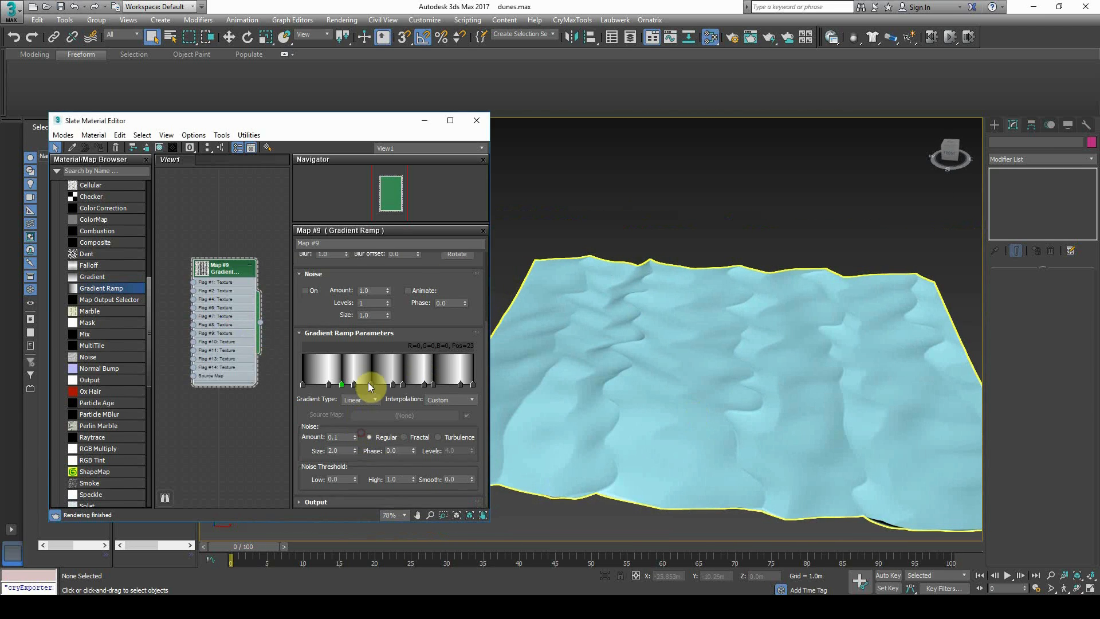
pyautogui.moveTo(342, 437); pyautogui.dragTo(307, 436)
pyautogui.write('0')
pyautogui.press('Return')
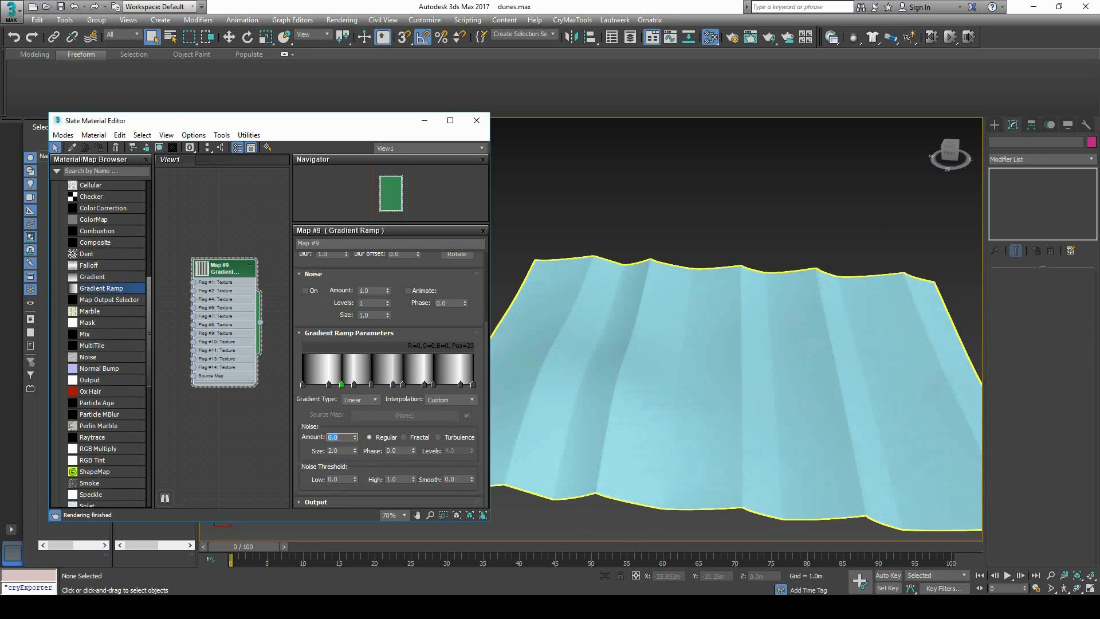
pyautogui.click(334, 438)
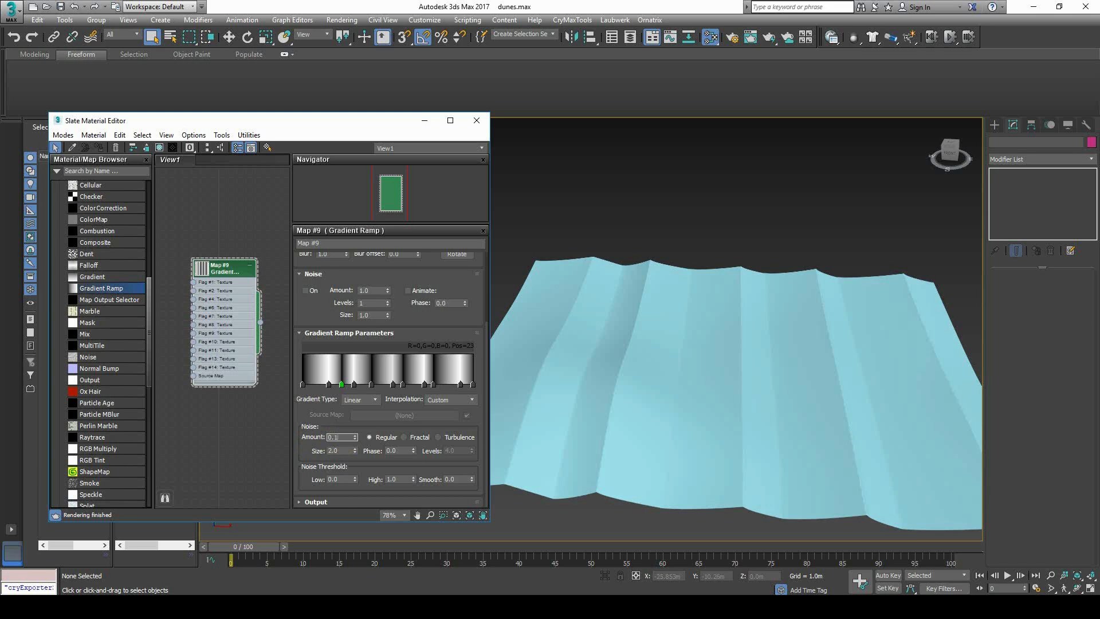
pyautogui.press('Return')
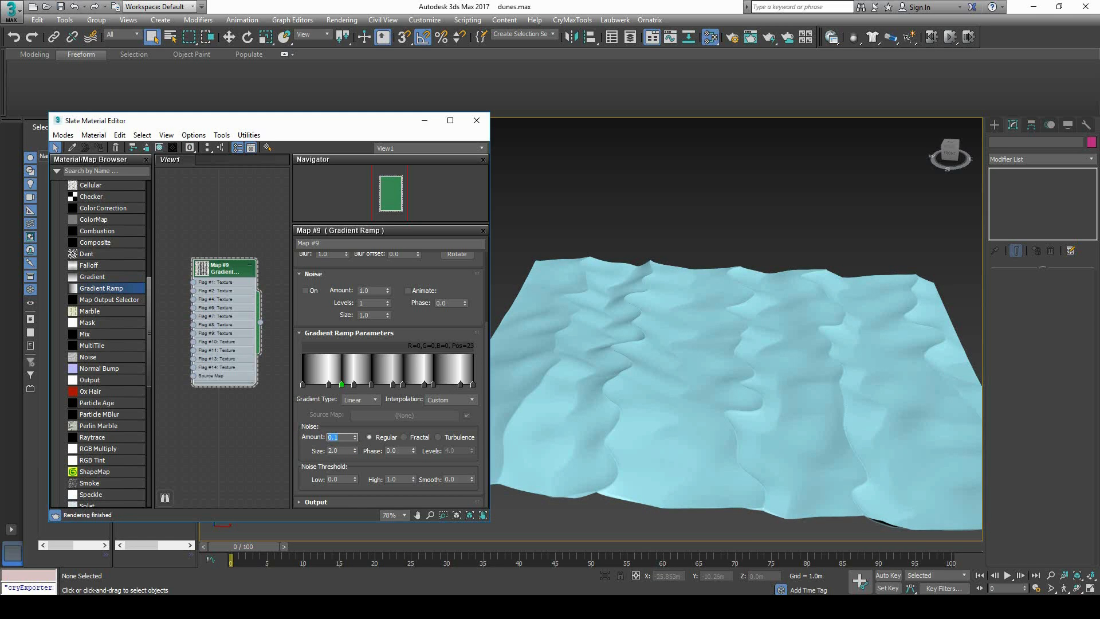
pyautogui.write('0')
pyautogui.press('Return')
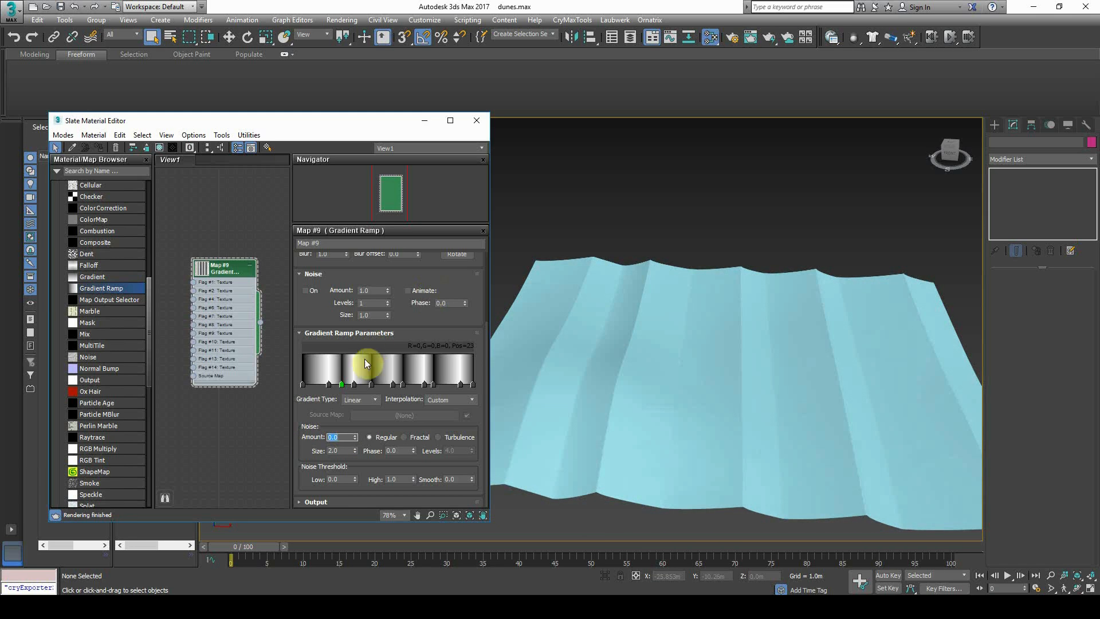
# Discard a test colour change on the green flag and set the noise amount back to 0.1
pyautogui.doubleClick(342, 385)
pyautogui.moveTo(332, 121)
pyautogui.mouseDown()
pyautogui.moveTo(332, 86)
pyautogui.moveTo(333, 163)
pyautogui.moveTo(332, 76)
pyautogui.mouseUp()
pyautogui.click(460, 179)
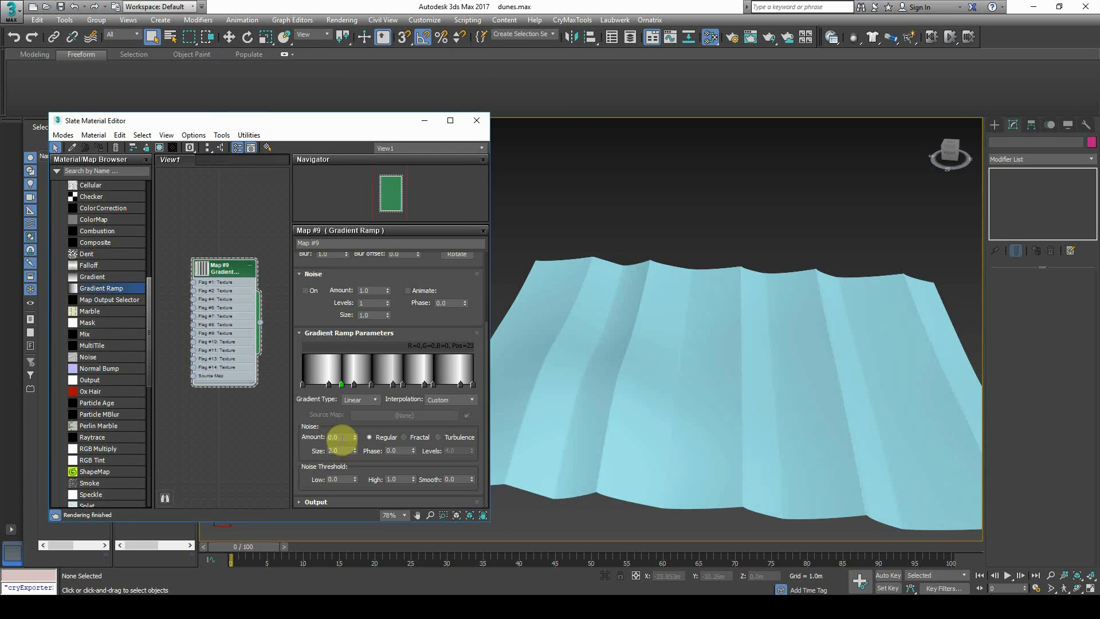
pyautogui.write('0.1')
pyautogui.press('Return')
pyautogui.keyDown('alt'); pyautogui.moveTo(654, 341); pyautogui.dragTo(678, 327, button='middle'); pyautogui.keyUp('alt')
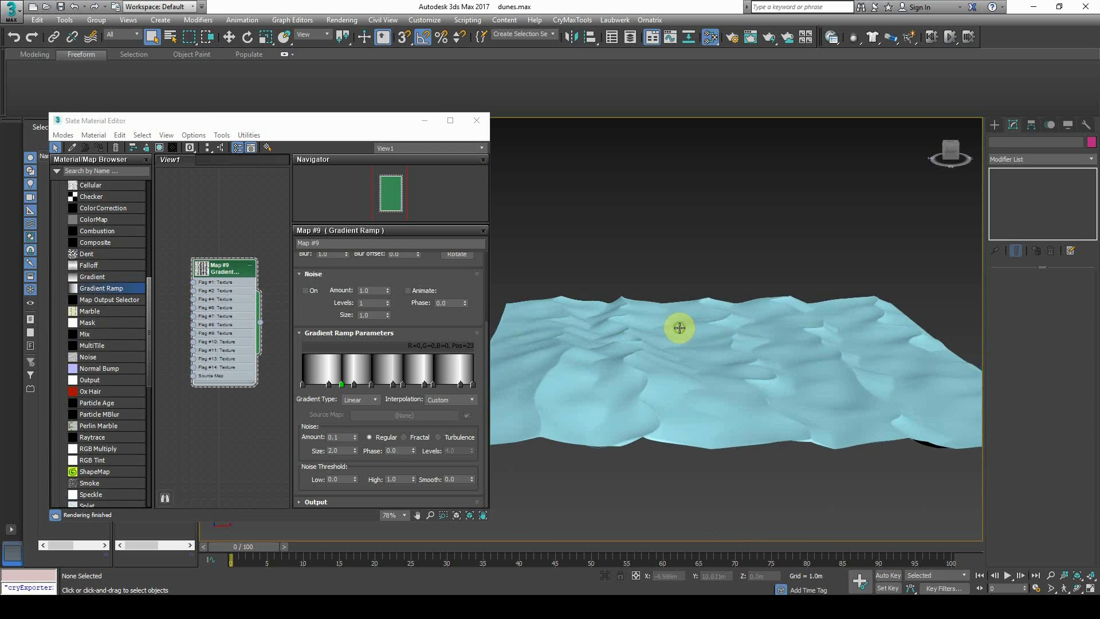
# Toggle the lower Wave modifier off and on to compare, leaving it on
pyautogui.click(679, 328)
pyautogui.scroll(-2, 1042, 201)
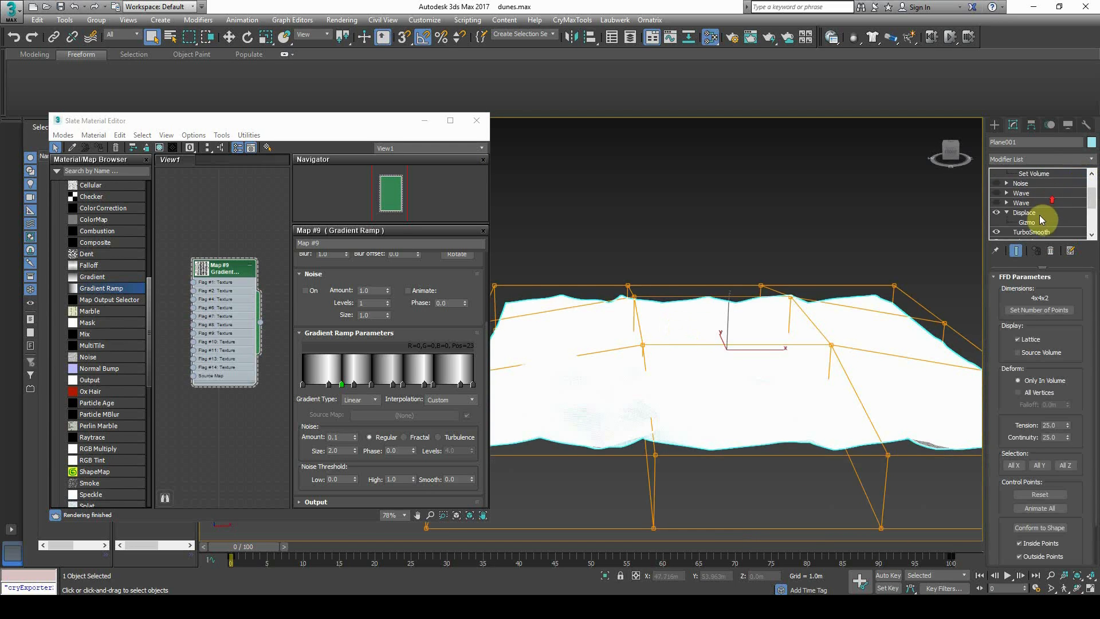
pyautogui.click(1000, 203)
pyautogui.keyDown('alt'); pyautogui.moveTo(731, 369); pyautogui.dragTo(795, 378, button='middle'); pyautogui.keyUp('alt')
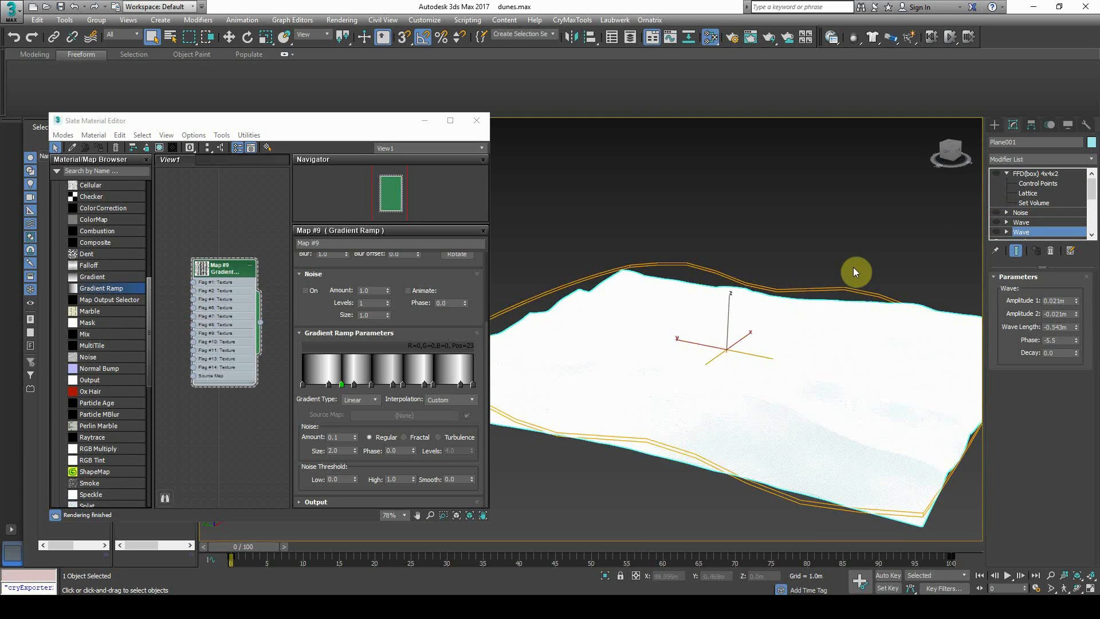
pyautogui.click(996, 233)
pyautogui.click(996, 232)
pyautogui.click(996, 233)
pyautogui.click(996, 233)
pyautogui.click(996, 232)
# Toggle the upper Wave modifier off and on to compare, leaving it on
pyautogui.click(995, 222)
pyautogui.click(995, 223)
pyautogui.click(995, 223)
pyautogui.click(996, 222)
pyautogui.click(996, 223)
pyautogui.click(996, 223)
pyautogui.click(995, 223)
# Toggle the Noise modifier off and on to compare, leaving it on
pyautogui.click(996, 213)
pyautogui.click(996, 214)
pyautogui.click(996, 214)
pyautogui.click(996, 213)
pyautogui.click(995, 213)
pyautogui.click(996, 214)
pyautogui.click(996, 214)
pyautogui.click(1020, 214)
pyautogui.click(997, 214)
pyautogui.click(997, 214)
# Orbit the dunes, deselecting and reselecting the terrain to inspect its shading
pyautogui.keyDown('alt'); pyautogui.moveTo(820, 329); pyautogui.dragTo(728, 330, button='middle'); pyautogui.keyUp('alt')
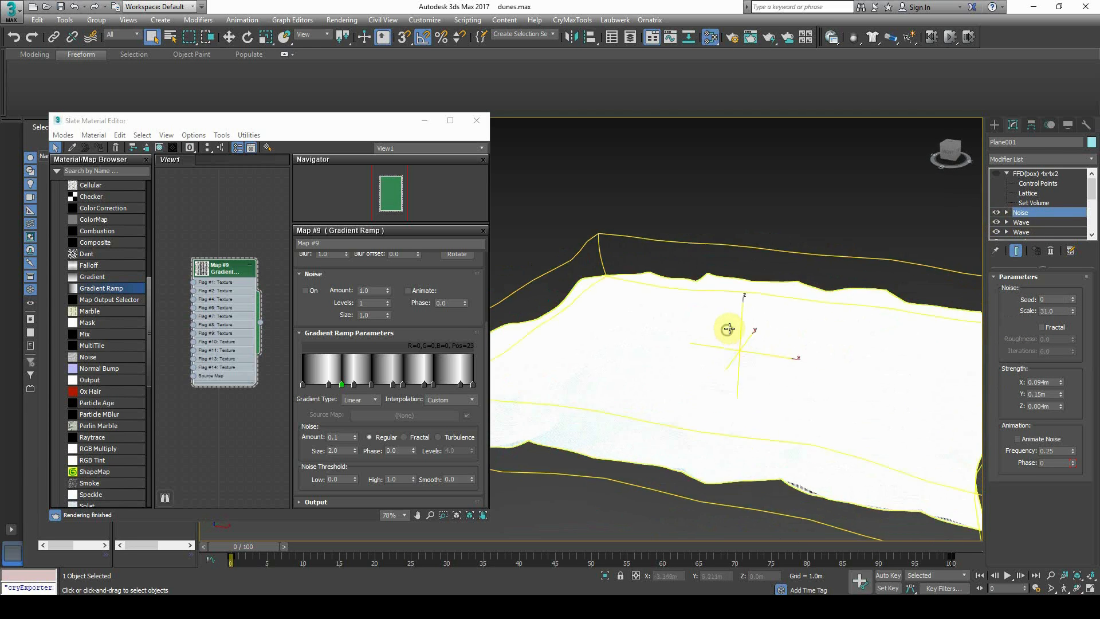
pyautogui.click(752, 246)
pyautogui.scroll(5, 745, 349)
pyautogui.scroll(-4, 701, 419)
pyautogui.moveTo(701, 420)
pyautogui.keyDown('alt'); pyautogui.mouseDown(button='middle')
pyautogui.moveTo(744, 420)
pyautogui.moveTo(668, 418)
pyautogui.mouseUp(button='middle'); pyautogui.keyUp('alt')
pyautogui.scroll(4, 682, 420)
pyautogui.click(691, 402)
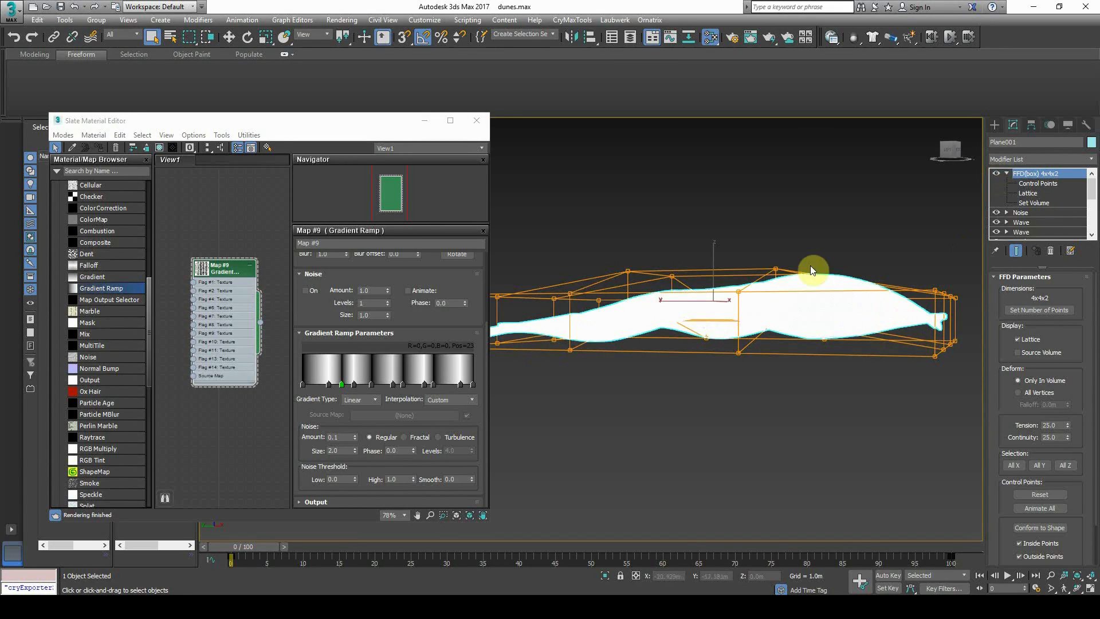
pyautogui.keyDown('alt'); pyautogui.moveTo(771, 317); pyautogui.dragTo(838, 284, button='middle'); pyautogui.keyUp('alt')
# Close the Slate Material Editor and frame the dunes, leaving the terrain deselected
pyautogui.click(476, 120)
pyautogui.moveTo(680, 272); pyautogui.dragTo(614, 318, button='middle')
pyautogui.scroll(3, 614, 318)
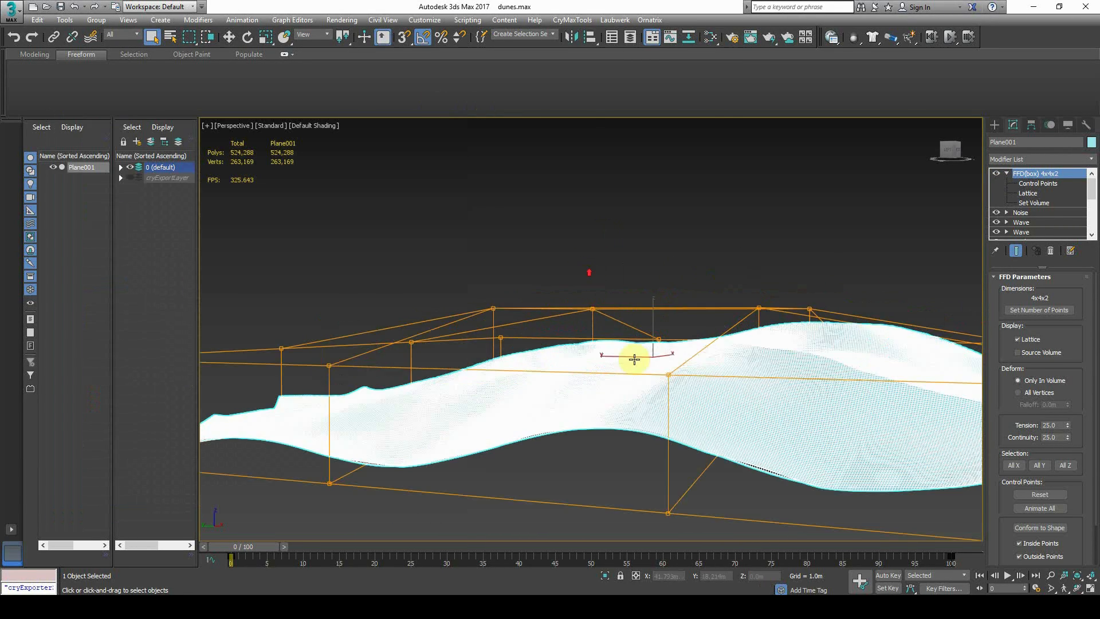
pyautogui.scroll(-2, 616, 322)
pyautogui.moveTo(665, 354)
pyautogui.mouseDown(button='middle')
pyautogui.moveTo(646, 356)
pyautogui.moveTo(667, 375)
pyautogui.mouseUp(button='middle')
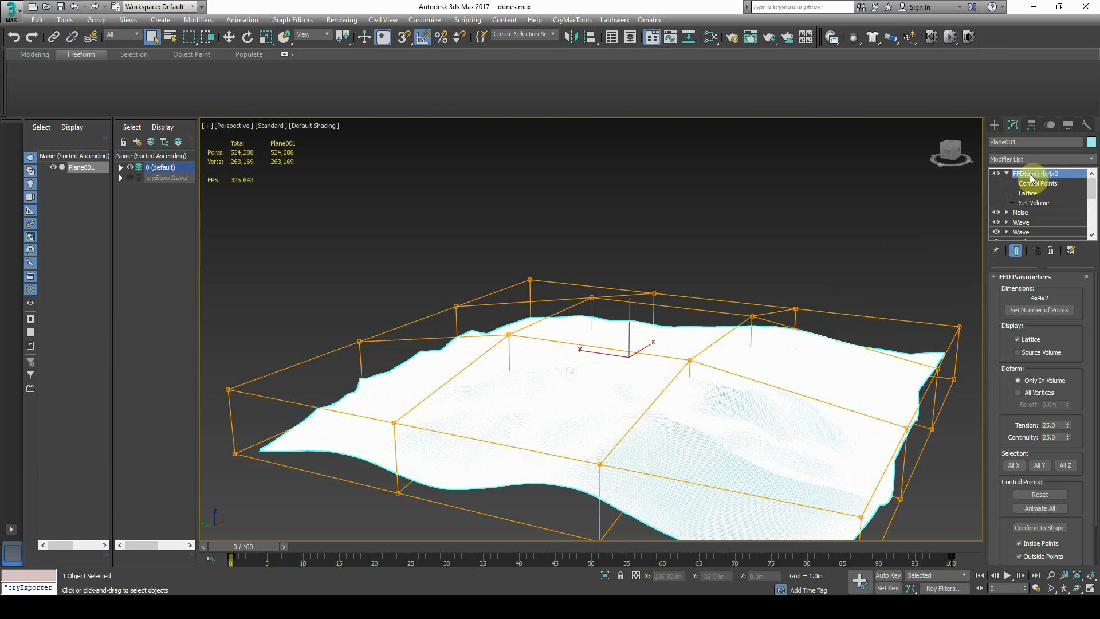
pyautogui.click(871, 285)
pyautogui.keyDown('alt'); pyautogui.moveTo(871, 285); pyautogui.dragTo(711, 376, button='middle'); pyautogui.keyUp('alt')
pyautogui.click(710, 377)
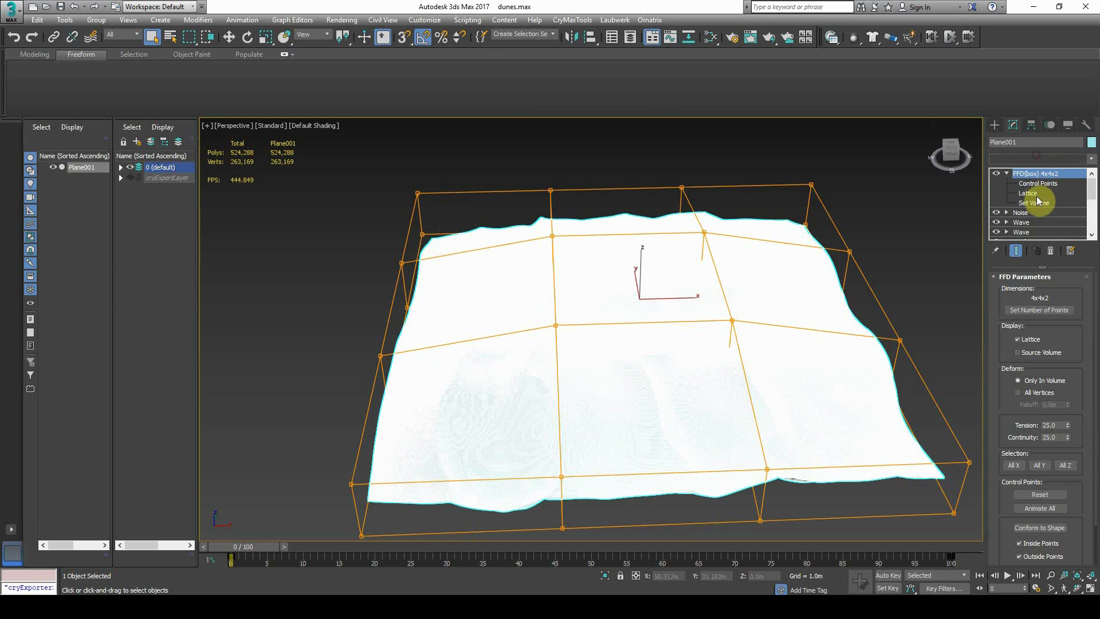
pyautogui.click(1033, 159)
pyautogui.click(935, 200)
pyautogui.moveTo(790, 345); pyautogui.dragTo(758, 344, button='middle')
pyautogui.click(759, 344)
pyautogui.click(1013, 159)
pyautogui.scroll(-10, 1016, 401)
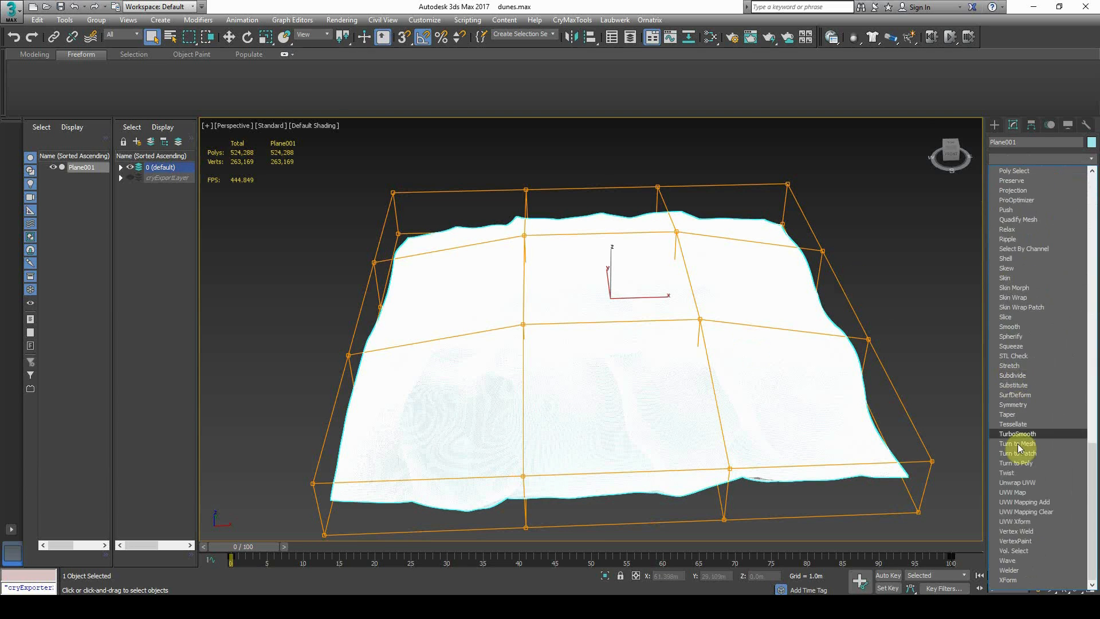
pyautogui.click(1044, 482)
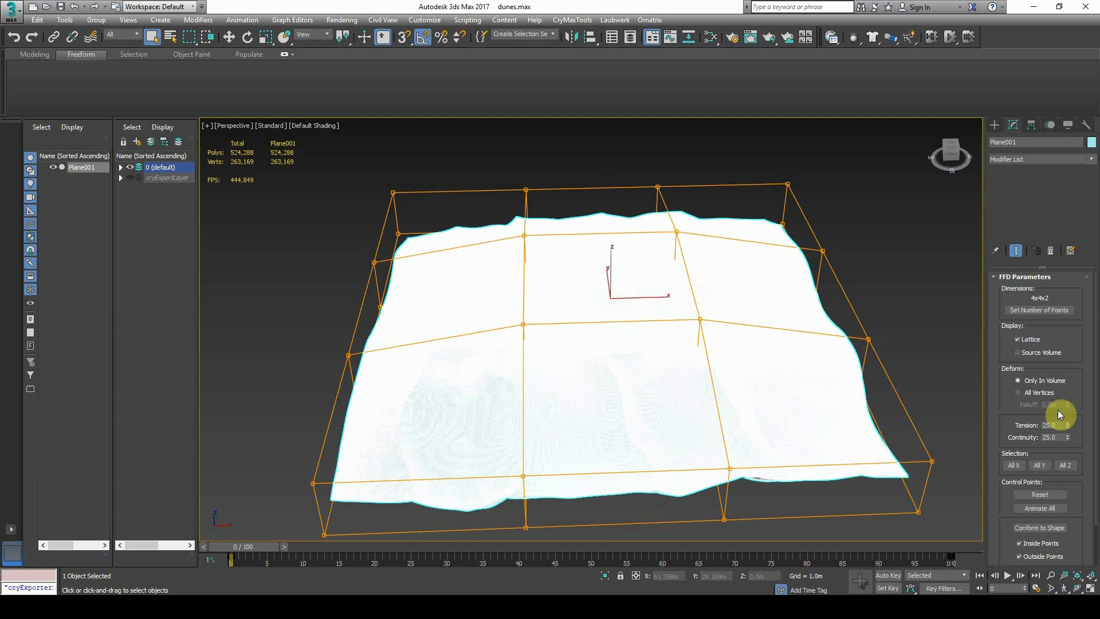
pyautogui.click(1035, 516)
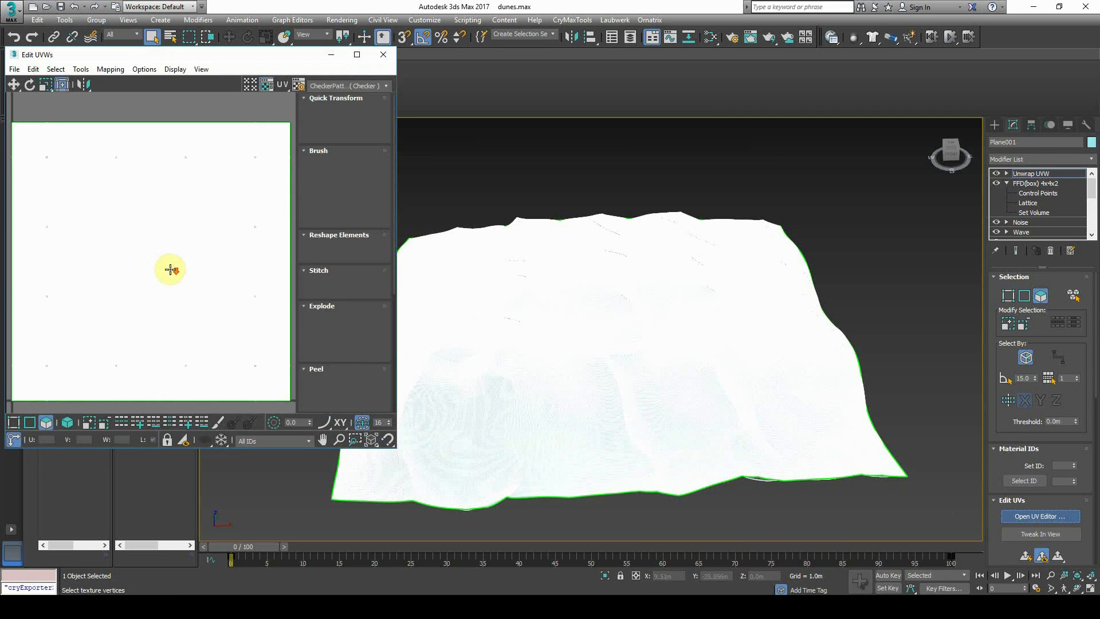
pyautogui.scroll(-5, 171, 269)
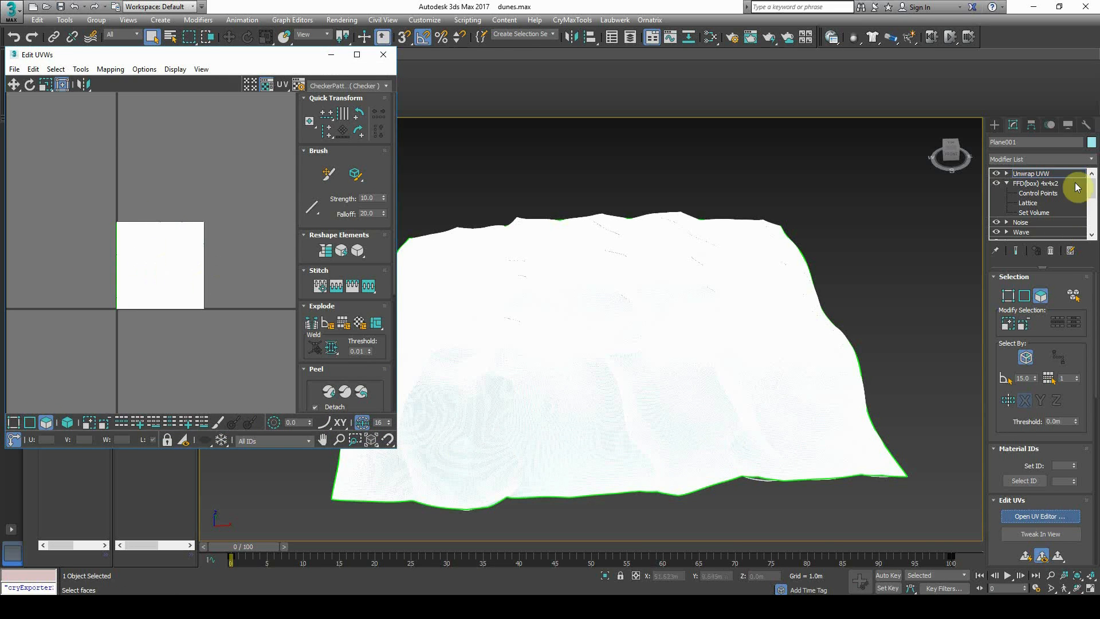
pyautogui.rightClick(1052, 176)
pyautogui.click(1043, 193)
pyautogui.click(914, 261)
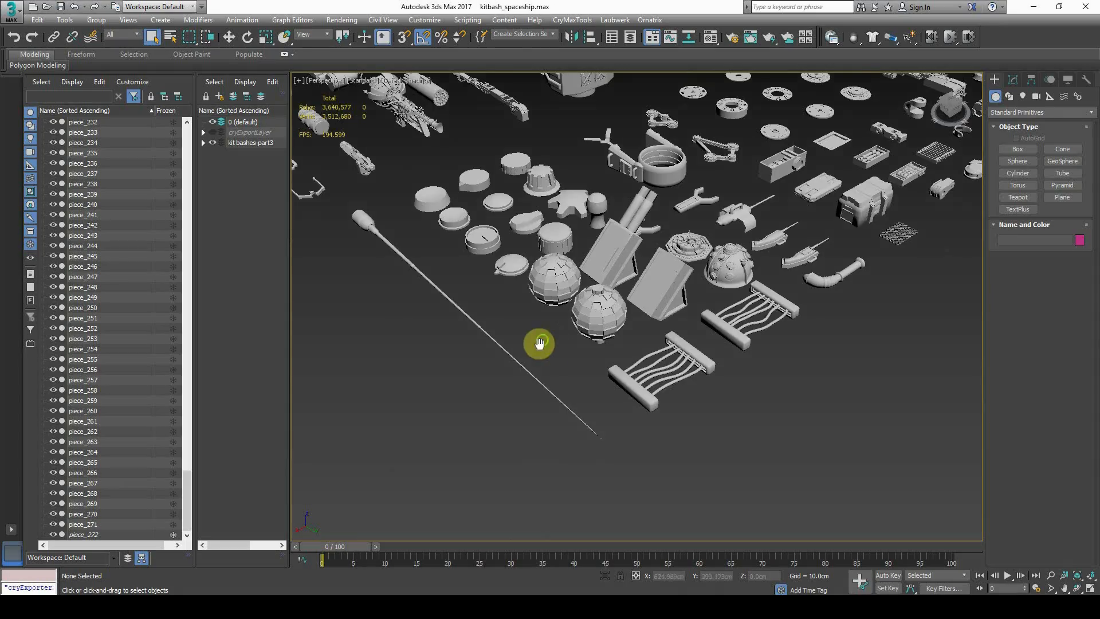
# Pan and zoom across the grid of kitbash pieces in kitbash_spaceship to survey them
pyautogui.moveTo(535, 341); pyautogui.dragTo(609, 399, button='middle')
pyautogui.scroll(-5, 609, 399)
pyautogui.scroll(6, 690, 353)
pyautogui.moveTo(690, 353); pyautogui.dragTo(704, 557, button='middle')
pyautogui.moveTo(788, 211); pyautogui.dragTo(660, 343, button='middle')
pyautogui.scroll(7, 729, 319)
pyautogui.moveTo(604, 276); pyautogui.dragTo(712, 351, button='middle')
pyautogui.moveTo(587, 218); pyautogui.dragTo(780, 318, button='middle')
pyautogui.scroll(-3, 652, 314)
pyautogui.moveTo(685, 330); pyautogui.dragTo(793, 267, button='middle')
pyautogui.moveTo(622, 346); pyautogui.dragTo(732, 295, button='middle')
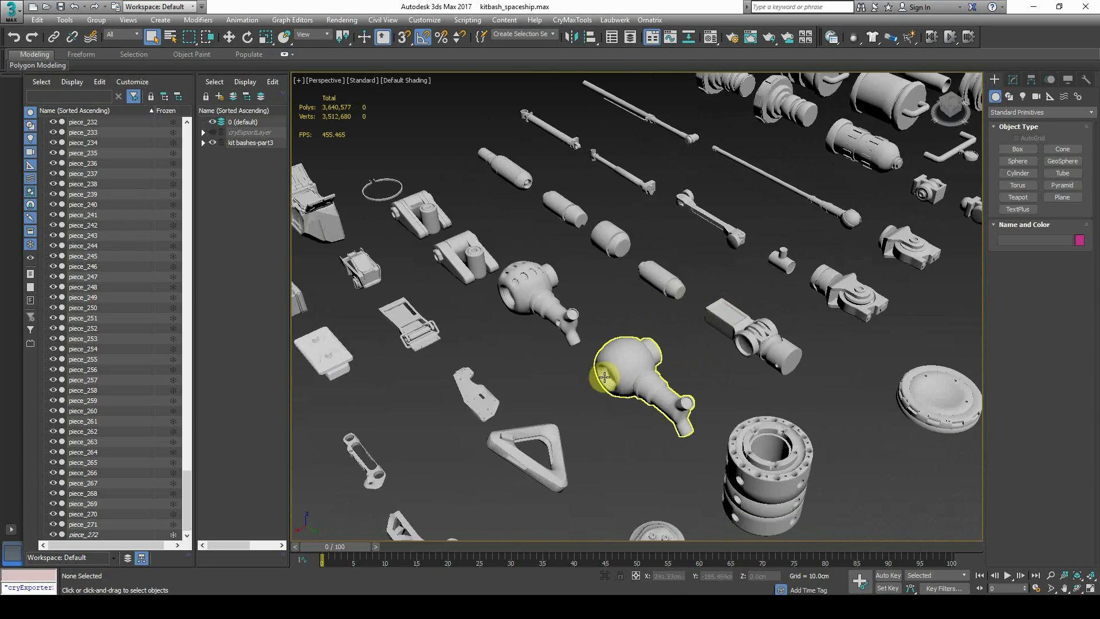
pyautogui.moveTo(605, 377); pyautogui.dragTo(718, 344, button='middle')
pyautogui.moveTo(630, 398); pyautogui.dragTo(751, 310, button='middle')
pyautogui.scroll(-6, 740, 315)
pyautogui.moveTo(653, 381); pyautogui.dragTo(767, 281, button='middle')
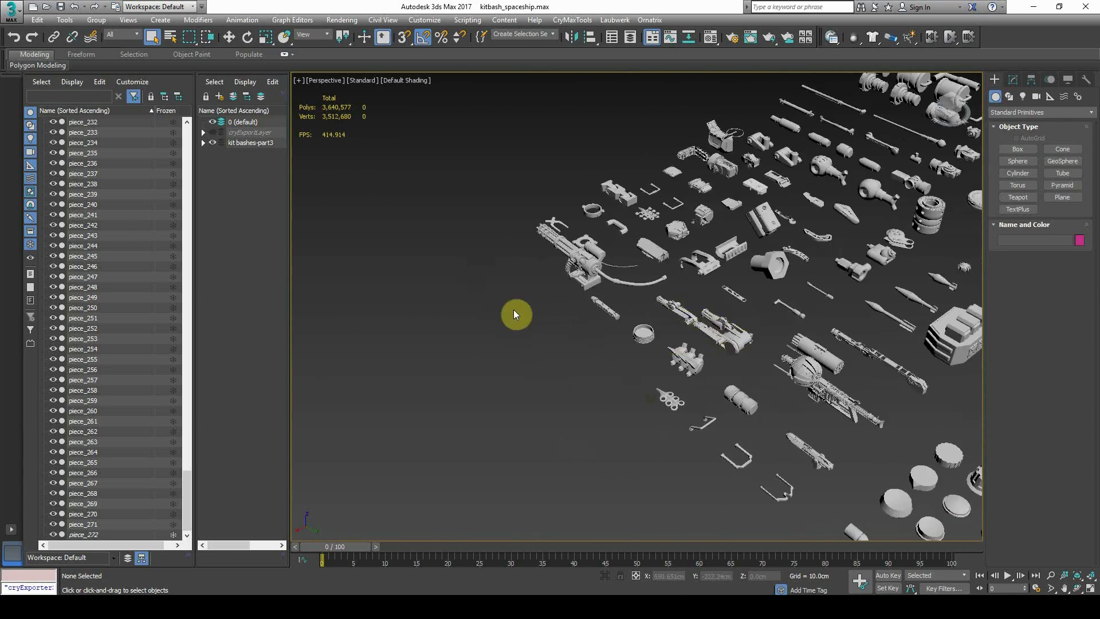
# Browse the gatling gun, folding arm, knob-shaped and gun-like kitbash pieces
pyautogui.moveTo(660, 195); pyautogui.dragTo(518, 359, button='middle')
pyautogui.moveTo(877, 463); pyautogui.dragTo(539, 270, button='middle')
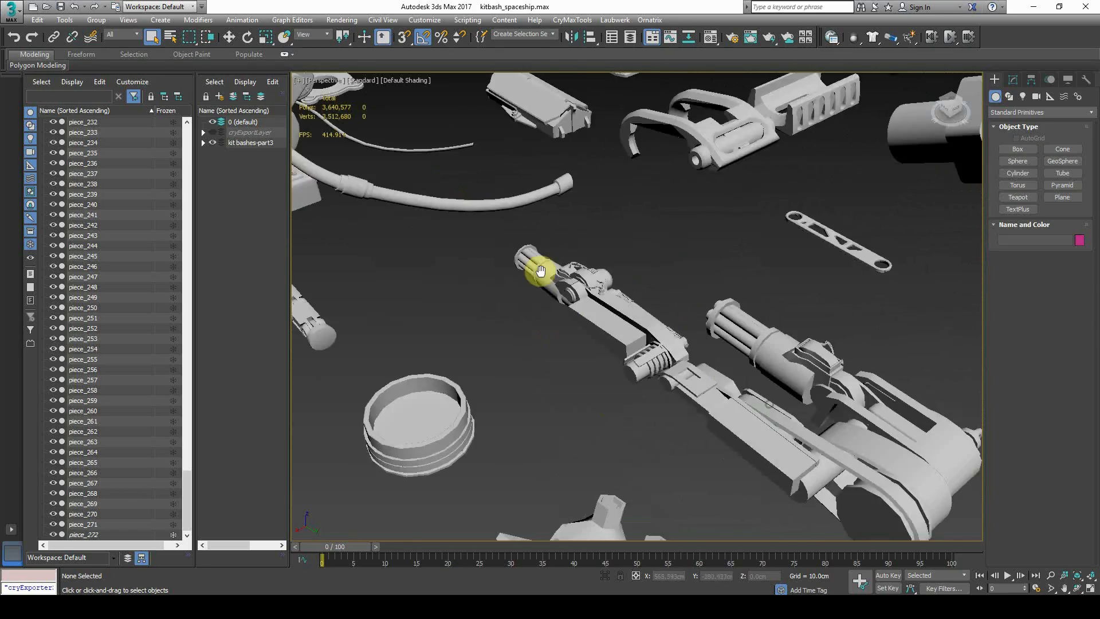
pyautogui.scroll(-10, 678, 388)
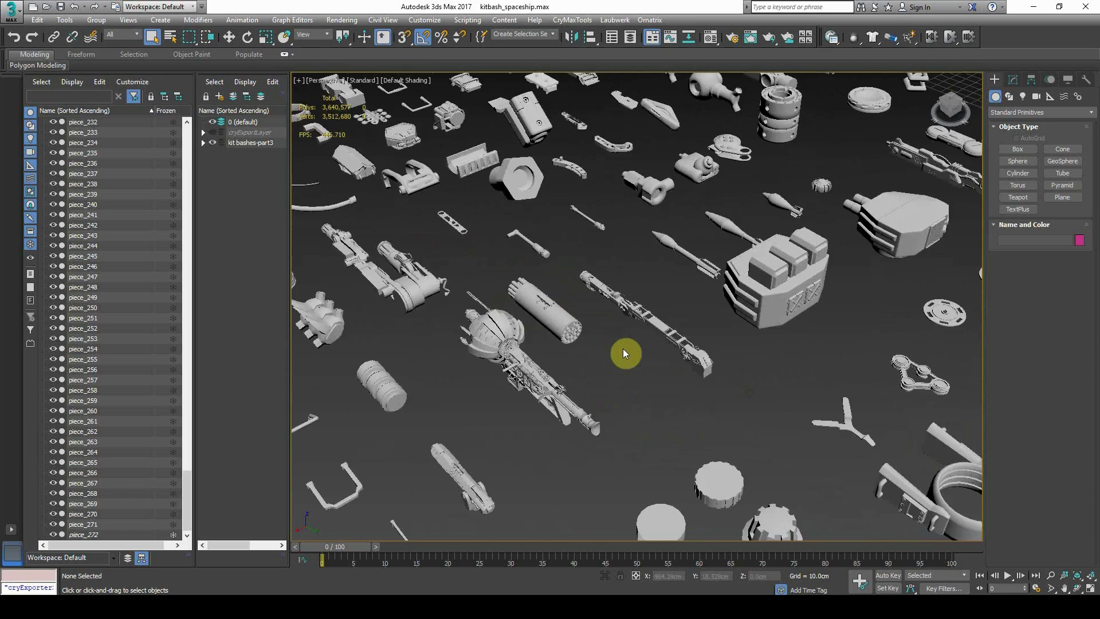
pyautogui.scroll(-4, 636, 344)
pyautogui.moveTo(776, 380); pyautogui.dragTo(626, 381, button='middle')
pyautogui.scroll(9, 528, 425)
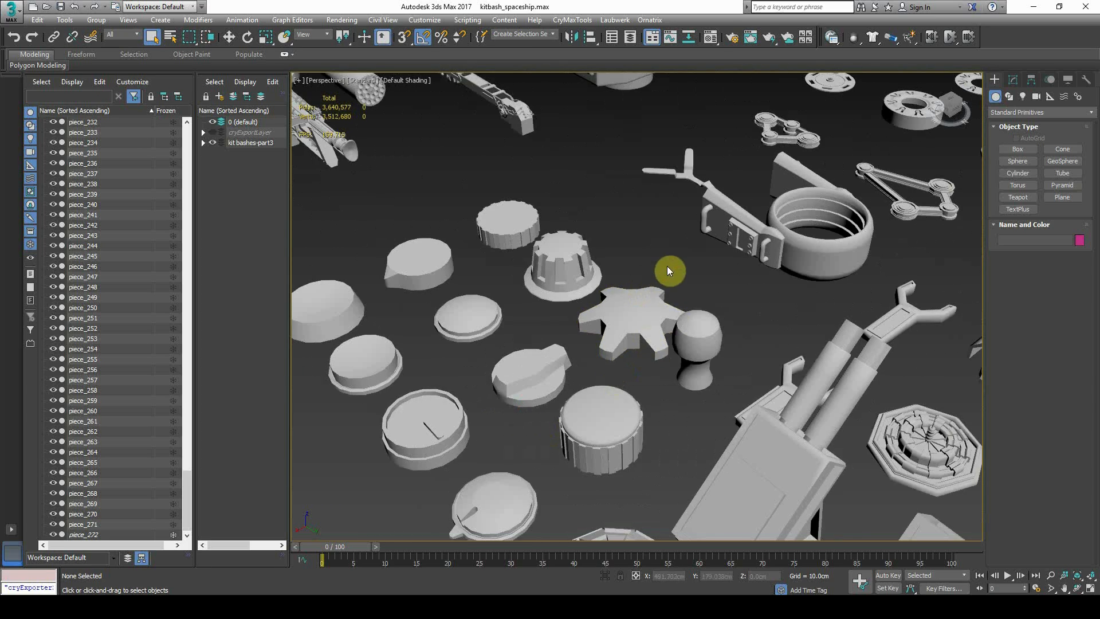
pyautogui.moveTo(736, 275); pyautogui.dragTo(580, 240, button='middle')
pyautogui.scroll(-5, 648, 261)
pyautogui.moveTo(777, 252); pyautogui.dragTo(557, 429, button='middle')
pyautogui.moveTo(624, 324); pyautogui.dragTo(570, 384, button='middle')
pyautogui.scroll(5, 857, 332)
pyautogui.moveTo(612, 316); pyautogui.dragTo(619, 330, button='middle')
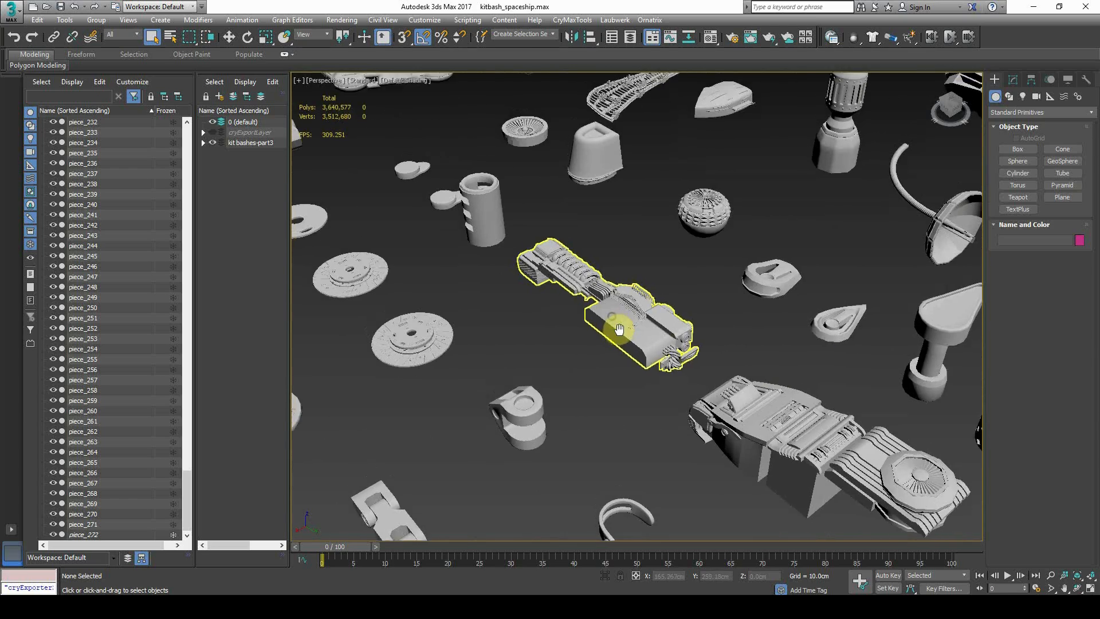
pyautogui.scroll(4, 568, 329)
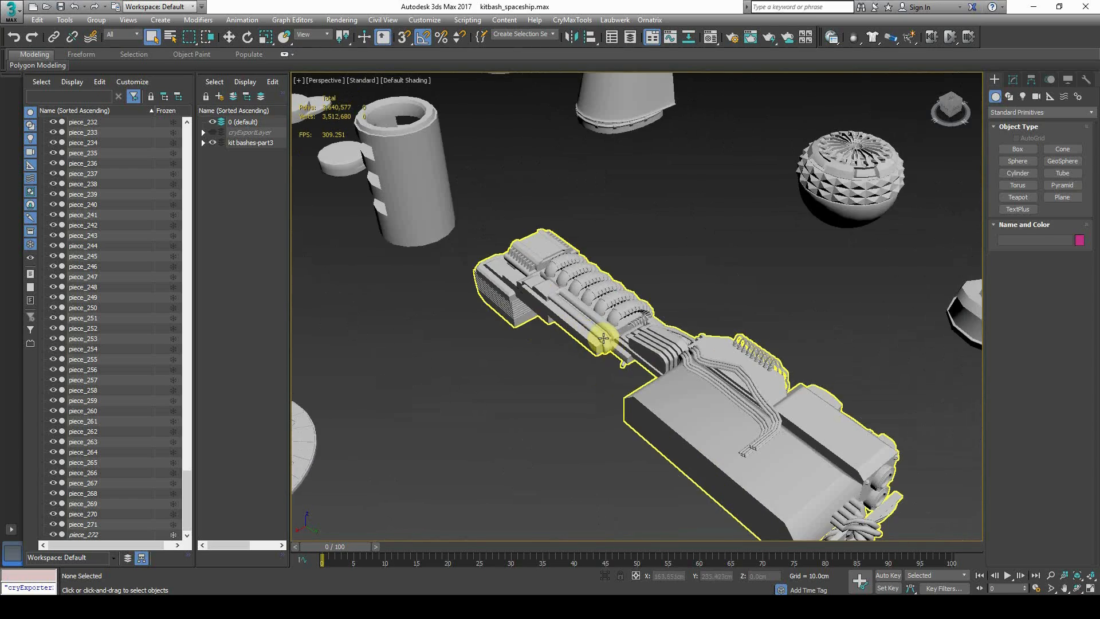
pyautogui.scroll(-6, 717, 294)
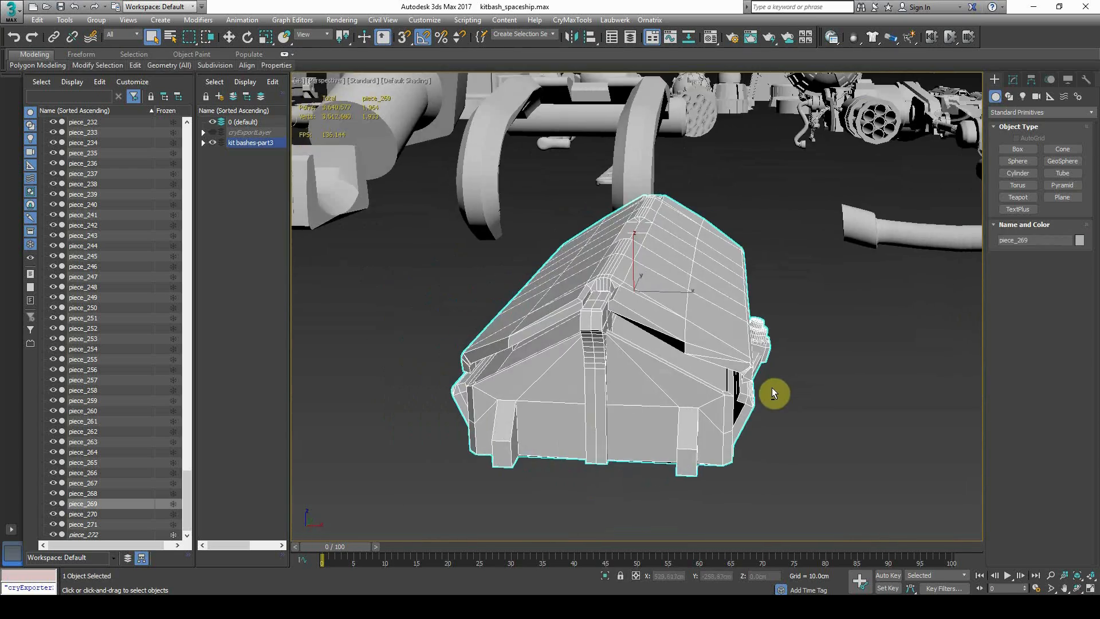
# Shift-drag piece_269 to clone it as piece_273
pyautogui.keyDown('alt'); pyautogui.moveTo(772, 387); pyautogui.dragTo(615, 390, button='middle'); pyautogui.keyUp('alt')
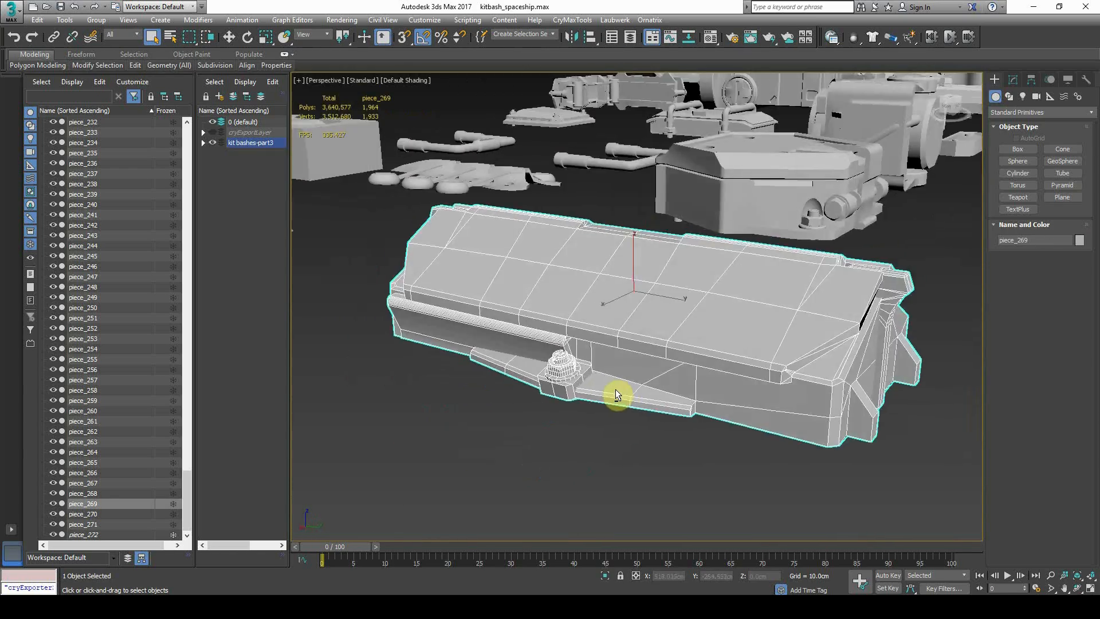
pyautogui.scroll(-8, 616, 389)
pyautogui.scroll(-8, 545, 342)
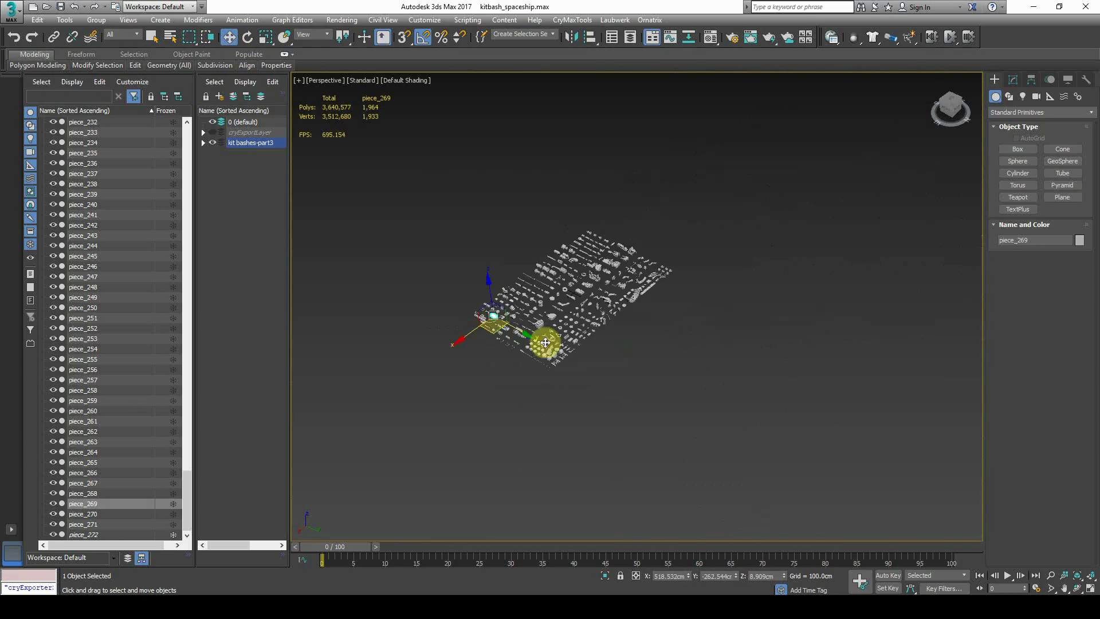
pyautogui.keyDown('shift'); pyautogui.moveTo(699, 378); pyautogui.dragTo(768, 394); pyautogui.keyUp('shift')
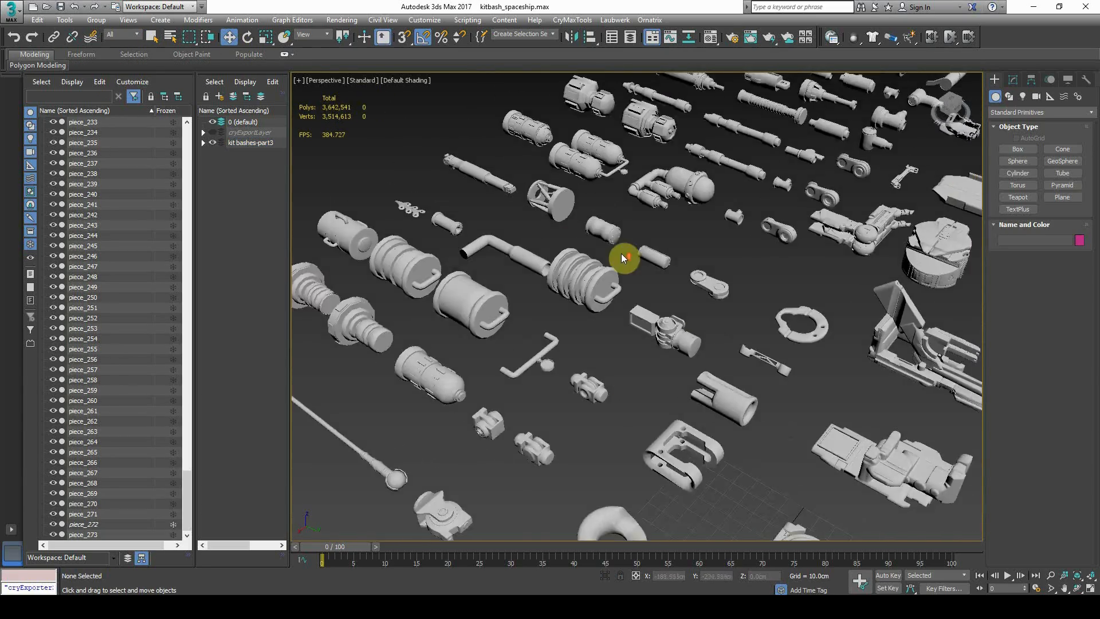
pyautogui.moveTo(624, 256)
pyautogui.mouseDown(button='middle')
pyautogui.moveTo(617, 315)
pyautogui.moveTo(626, 293)
pyautogui.mouseUp(button='middle')
pyautogui.scroll(-5, 630, 309)
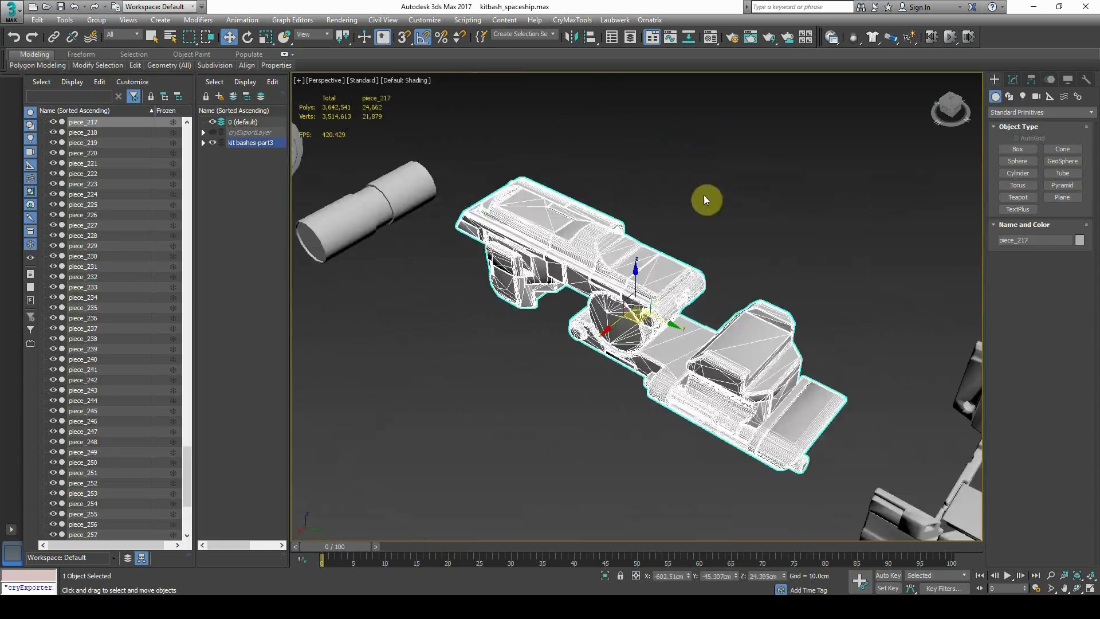
# Select the gun turret piece and rotate piece_275 by 35°
pyautogui.click(726, 351)
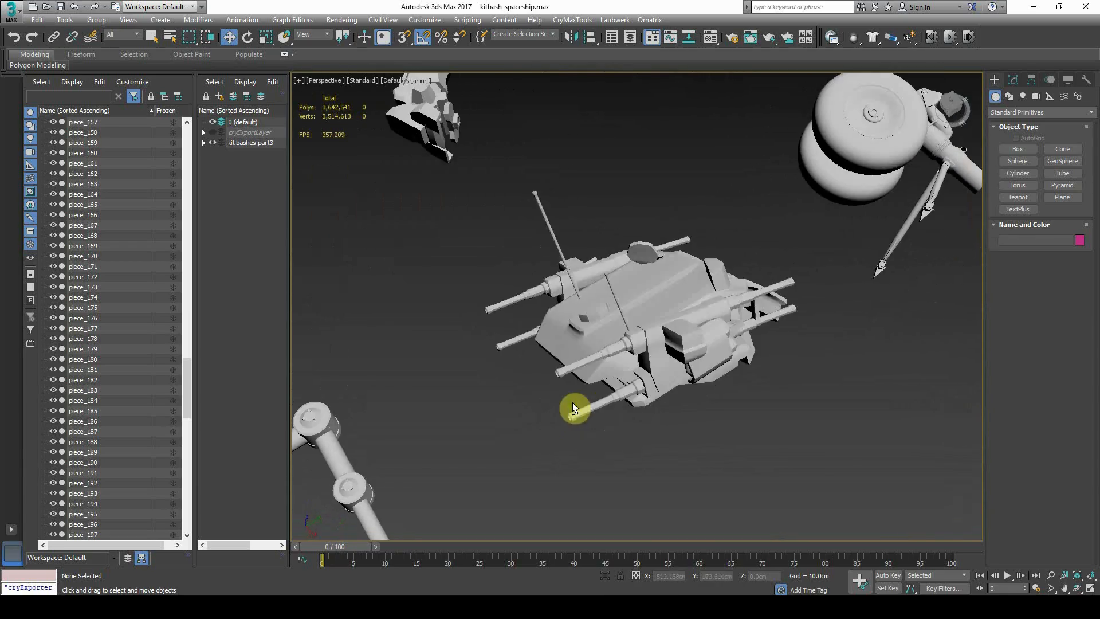
pyautogui.click(573, 402)
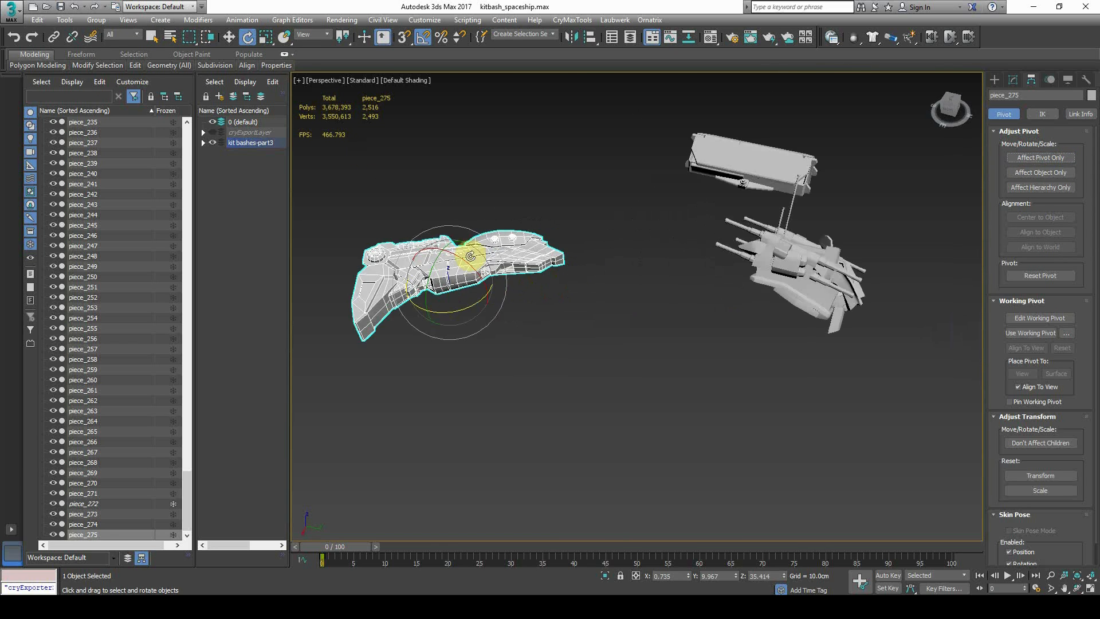
pyautogui.click(465, 240)
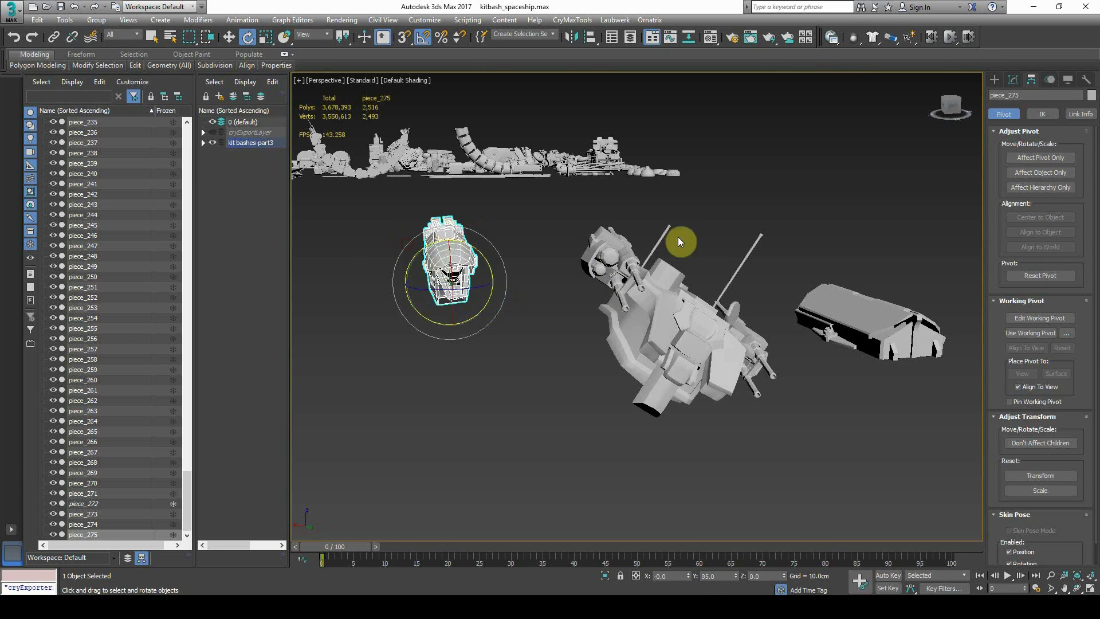
pyautogui.keyDown('alt'); pyautogui.moveTo(679, 237); pyautogui.dragTo(566, 207, button='middle'); pyautogui.keyUp('alt')
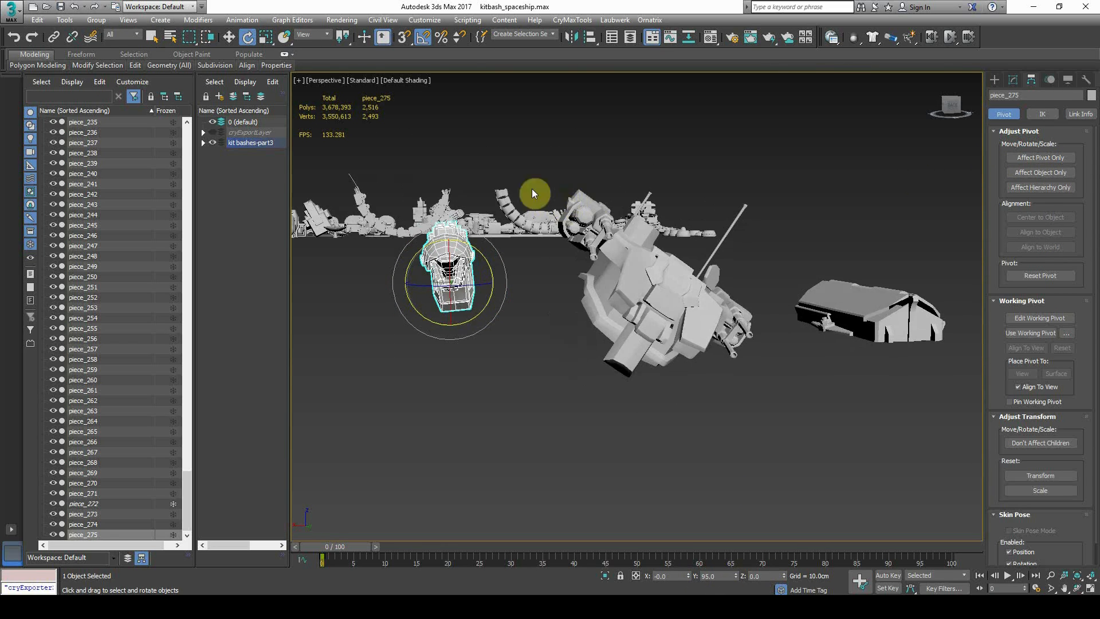
pyautogui.moveTo(482, 252); pyautogui.dragTo(486, 259)
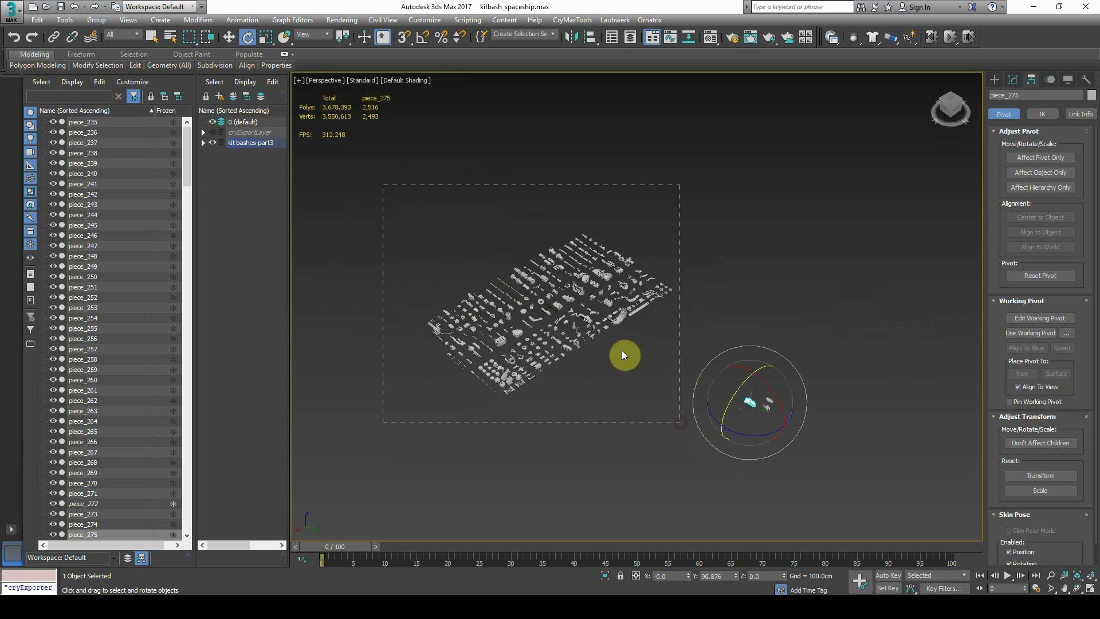
# Marquee-select all the kitbash pieces and move them up and to the left along Y
pyautogui.moveTo(671, 406); pyautogui.dragTo(672, 406)
pyautogui.press('w')
pyautogui.moveTo(432, 195); pyautogui.dragTo(717, 449)
pyautogui.moveTo(599, 339); pyautogui.dragTo(469, 243)
pyautogui.click(484, 301)
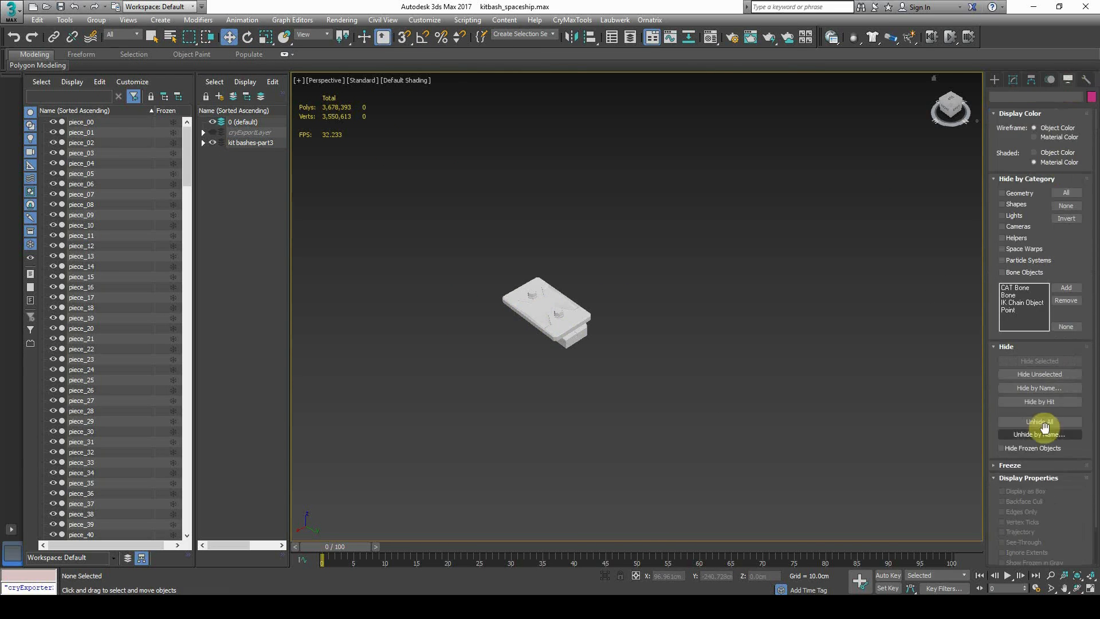
# Unhide all objects and pick material slot 02 in the Material Editor
pyautogui.click(724, 337)
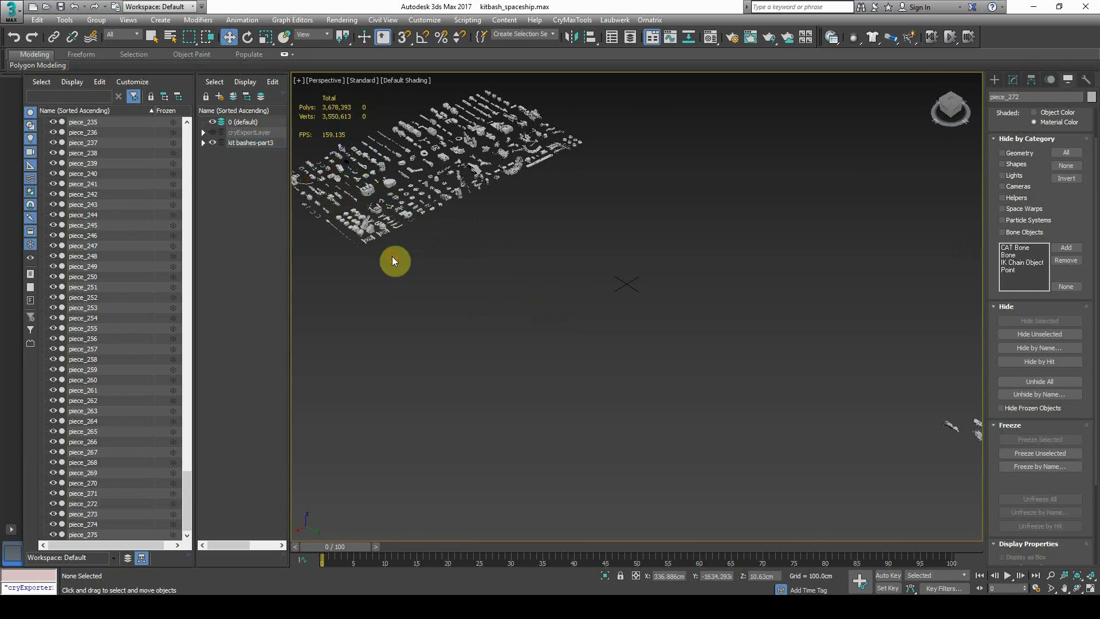
pyautogui.scroll(10, 391, 261)
pyautogui.press('m')
pyautogui.click(118, 165)
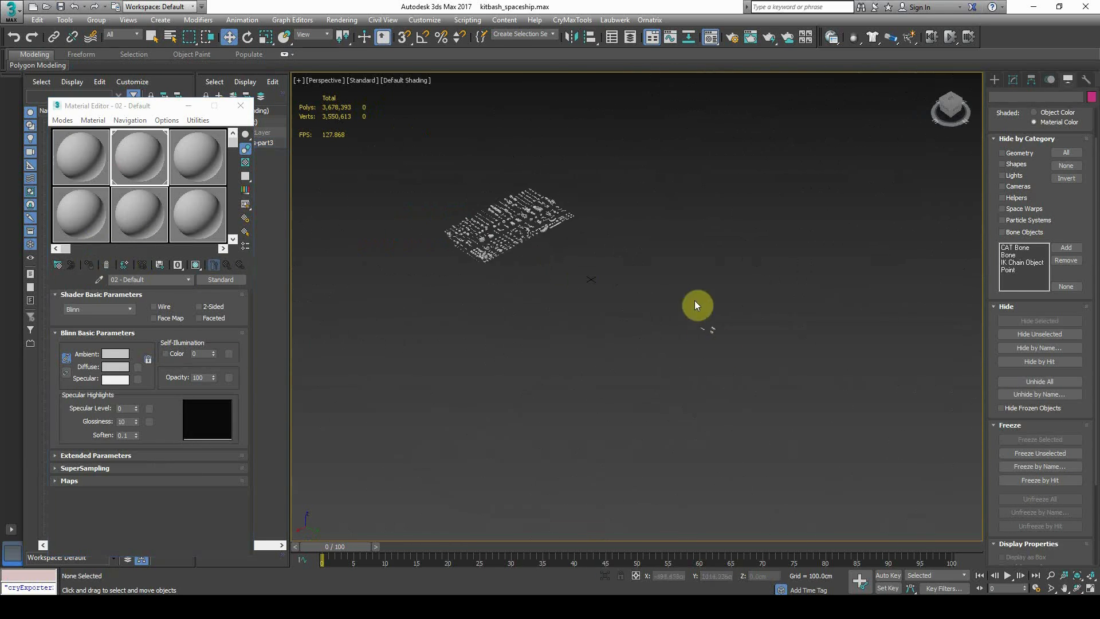
pyautogui.scroll(10, 479, 348)
# Rotate piece_274 and move it beside the fuselage
pyautogui.click(504, 332)
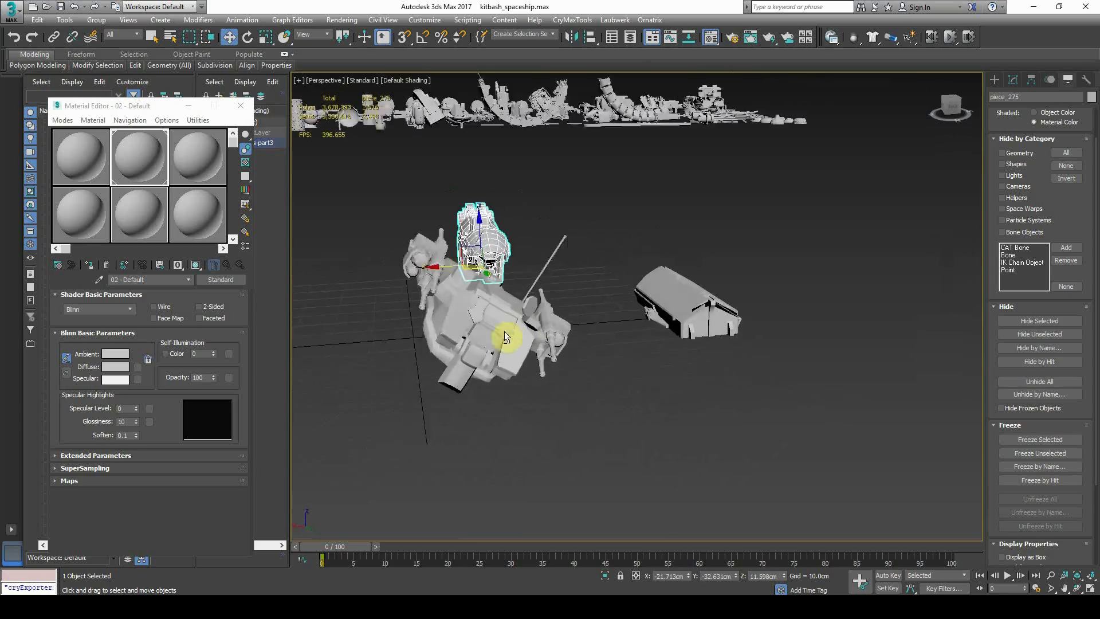
pyautogui.moveTo(734, 367); pyautogui.dragTo(734, 365)
pyautogui.keyDown('alt'); pyautogui.moveTo(550, 344); pyautogui.dragTo(757, 376, button='middle'); pyautogui.keyUp('alt')
pyautogui.press('w')
pyautogui.moveTo(719, 331); pyautogui.dragTo(516, 412)
pyautogui.keyDown('alt'); pyautogui.moveTo(676, 435); pyautogui.dragTo(630, 435, button='middle'); pyautogui.keyUp('alt')
pyautogui.click(778, 461)
pyautogui.keyDown('alt'); pyautogui.moveTo(778, 461); pyautogui.dragTo(835, 415, button='middle'); pyautogui.keyUp('alt')
pyautogui.scroll(-5, 683, 298)
pyautogui.click(835, 415)
pyautogui.scroll(6, 749, 401)
# Move piece_275 in the XY plane so its nose joins piece_274's gun body
pyautogui.click(641, 316)
pyautogui.keyDown('alt'); pyautogui.moveTo(642, 317); pyautogui.dragTo(645, 378, button='middle'); pyautogui.keyUp('alt')
pyautogui.moveTo(644, 367); pyautogui.dragTo(695, 388)
pyautogui.keyDown('alt'); pyautogui.moveTo(696, 388); pyautogui.dragTo(664, 349, button='middle'); pyautogui.keyUp('alt')
pyautogui.click(508, 338)
pyautogui.keyDown('alt'); pyautogui.moveTo(508, 339); pyautogui.dragTo(607, 236, button='middle'); pyautogui.keyUp('alt')
# Move piece_273 far away from the ship, then select piece_275
pyautogui.click(802, 241)
pyautogui.keyDown('alt'); pyautogui.moveTo(802, 242); pyautogui.dragTo(751, 390, button='middle'); pyautogui.keyUp('alt')
pyautogui.keyDown('alt'); pyautogui.moveTo(669, 468); pyautogui.dragTo(680, 265, button='middle'); pyautogui.keyUp('alt')
pyautogui.click(749, 474)
pyautogui.click(653, 294)
pyautogui.moveTo(680, 265); pyautogui.dragTo(848, 252)
pyautogui.keyDown('alt'); pyautogui.moveTo(848, 253); pyautogui.dragTo(762, 275, button='middle'); pyautogui.keyUp('alt')
pyautogui.scroll(-3, 697, 256)
pyautogui.click(653, 284)
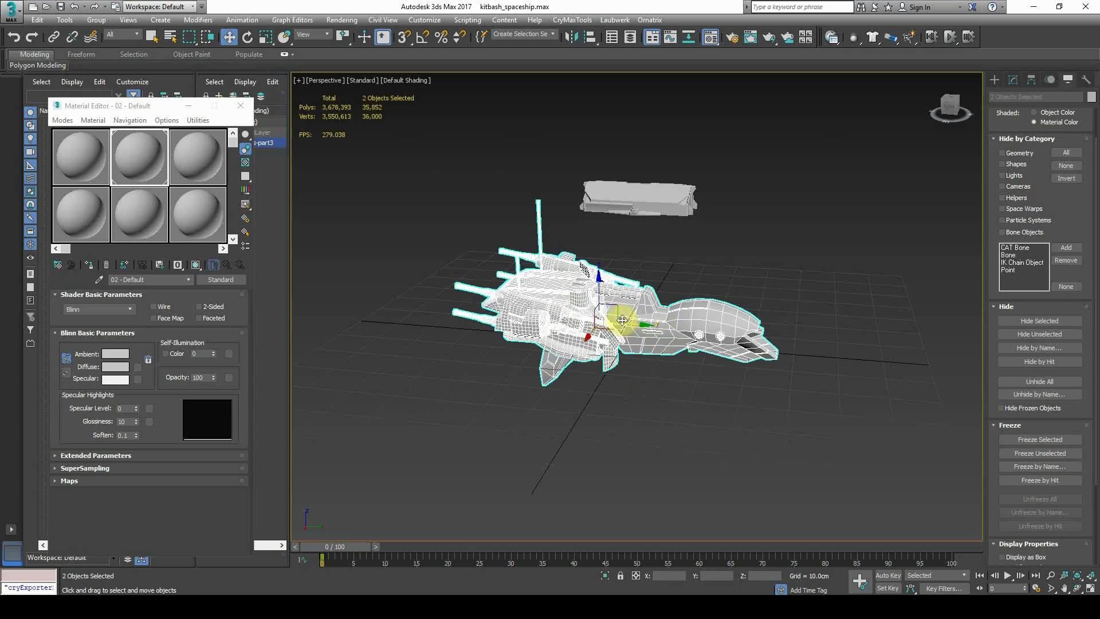
# Using the Measure utility, uniformly scale both ship objects up to about 1497 cm
pyautogui.scroll(4, 604, 318)
pyautogui.click(1086, 81)
pyautogui.click(1041, 193)
pyautogui.scroll(-3, 791, 397)
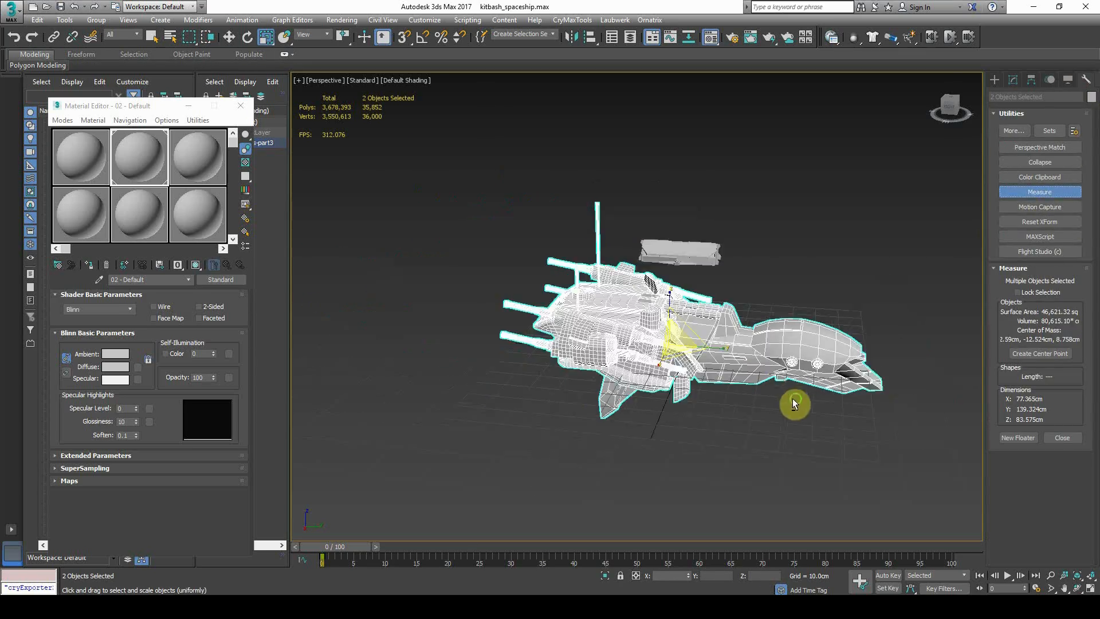
pyautogui.keyDown('alt'); pyautogui.moveTo(791, 398); pyautogui.dragTo(718, 358, button='middle'); pyautogui.keyUp('alt')
pyautogui.moveTo(679, 342); pyautogui.dragTo(870, 55)
pyautogui.scroll(-4, 713, 352)
pyautogui.scroll(-3, 713, 352)
pyautogui.moveTo(714, 352); pyautogui.dragTo(750, 227)
pyautogui.scroll(-4, 802, 298)
pyautogui.keyDown('alt'); pyautogui.moveTo(807, 299); pyautogui.dragTo(837, 310, button='middle'); pyautogui.keyUp('alt')
# Move the ship right and the 274 kitbash pieces to the far left
pyautogui.click(229, 37)
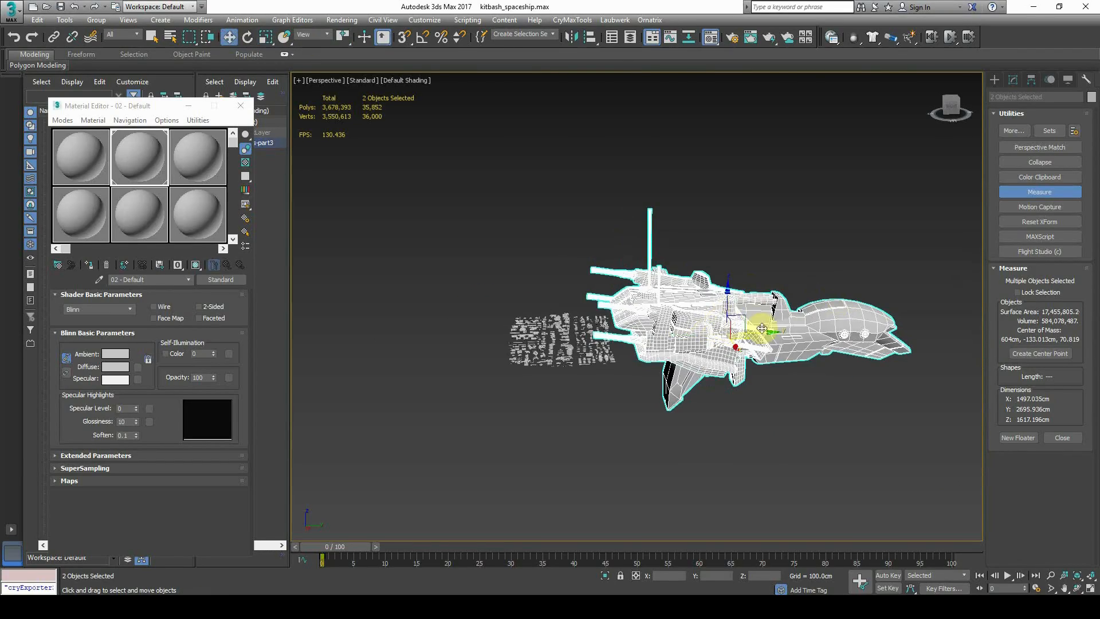
pyautogui.moveTo(756, 317); pyautogui.dragTo(942, 322)
pyautogui.moveTo(418, 231); pyautogui.dragTo(764, 446)
pyautogui.moveTo(746, 359); pyautogui.dragTo(747, 358)
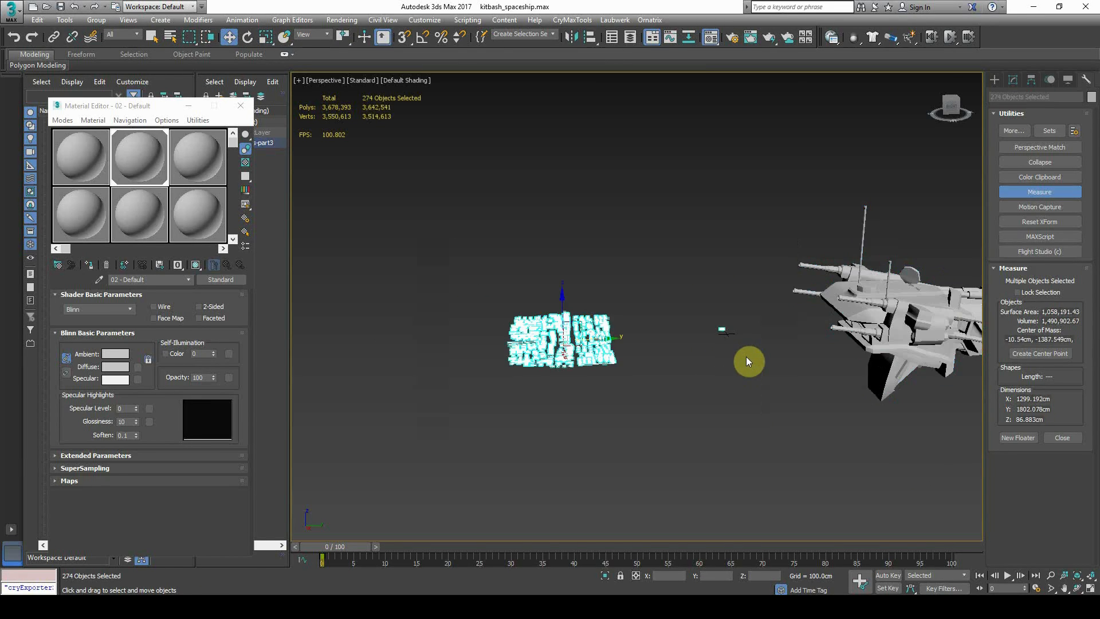
pyautogui.moveTo(579, 361); pyautogui.dragTo(329, 363)
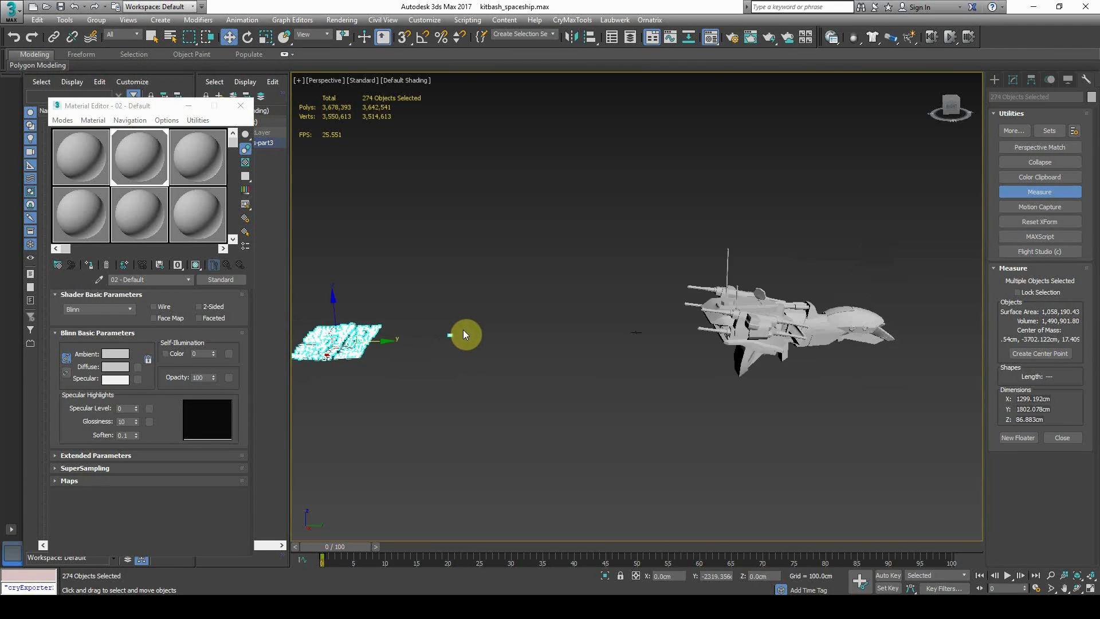
# Select hull piece_275 in wireframe view and enter Vertex mode
pyautogui.click(473, 363)
pyautogui.keyDown('alt'); pyautogui.moveTo(473, 362); pyautogui.dragTo(625, 414, button='middle'); pyautogui.keyUp('alt')
pyautogui.scroll(6, 754, 357)
pyautogui.moveTo(754, 357); pyautogui.dragTo(583, 167, button='middle')
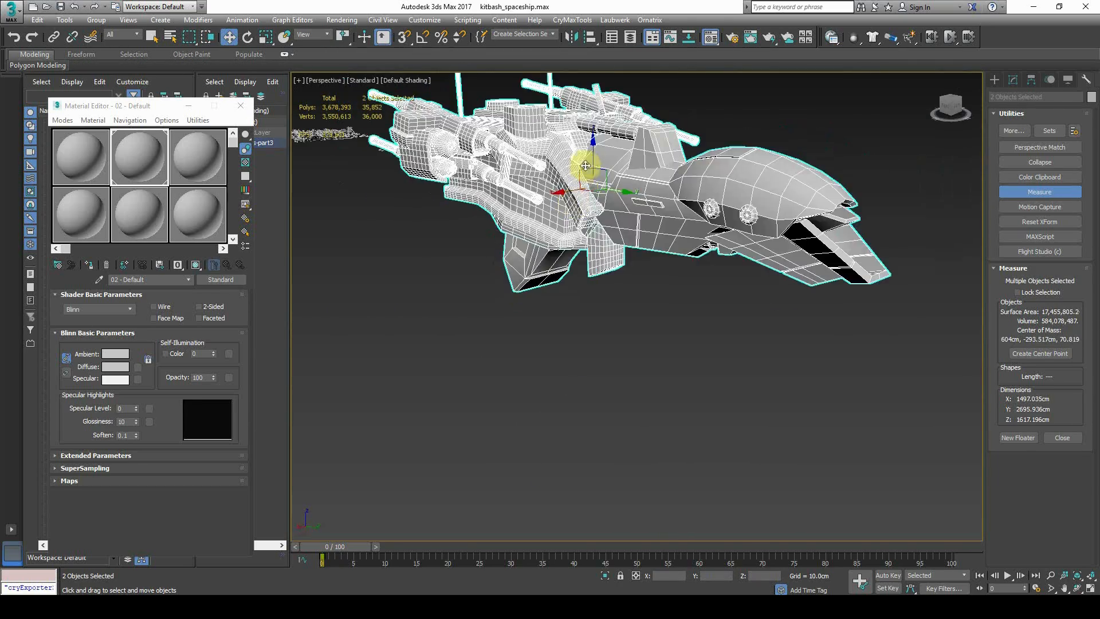
pyautogui.click(691, 375)
pyautogui.keyDown('alt'); pyautogui.moveTo(691, 376); pyautogui.dragTo(768, 331, button='middle'); pyautogui.keyUp('alt')
pyautogui.click(395, 361)
pyautogui.press('F3')
pyautogui.press('1')
# Delete the leg's 37 vertices and the leftover tip vertices from piece_275
pyautogui.keyDown('alt'); pyautogui.moveTo(436, 355); pyautogui.dragTo(624, 335, button='middle'); pyautogui.keyUp('alt')
pyautogui.scroll(4, 623, 335)
pyautogui.moveTo(322, 245); pyautogui.dragTo(590, 541)
pyautogui.moveTo(774, 284); pyautogui.dragTo(591, 292, button='middle')
pyautogui.press('Delete')
pyautogui.moveTo(567, 277); pyautogui.dragTo(647, 389)
pyautogui.press('Delete')
pyautogui.keyDown('alt'); pyautogui.moveTo(647, 388); pyautogui.dragTo(949, 414, button='middle'); pyautogui.keyUp('alt')
pyautogui.moveTo(1095, 346); pyautogui.dragTo(1095, 521)
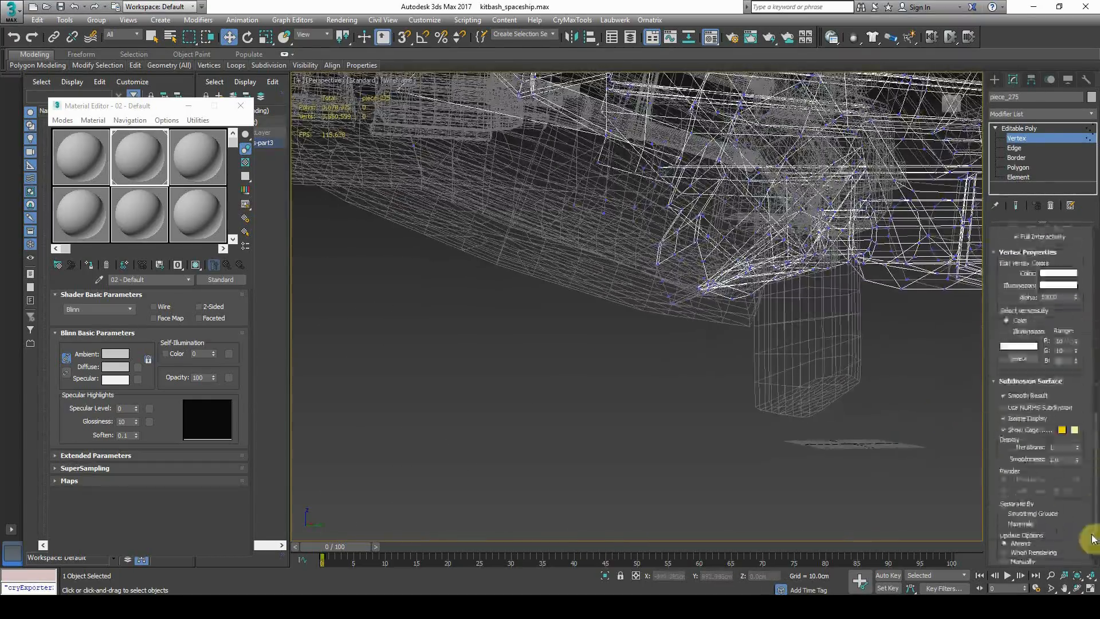
# Exit Vertex level and switch the viewport back to Default Shading
pyautogui.moveTo(581, 202); pyautogui.dragTo(479, 335, button='middle')
pyautogui.press('1')
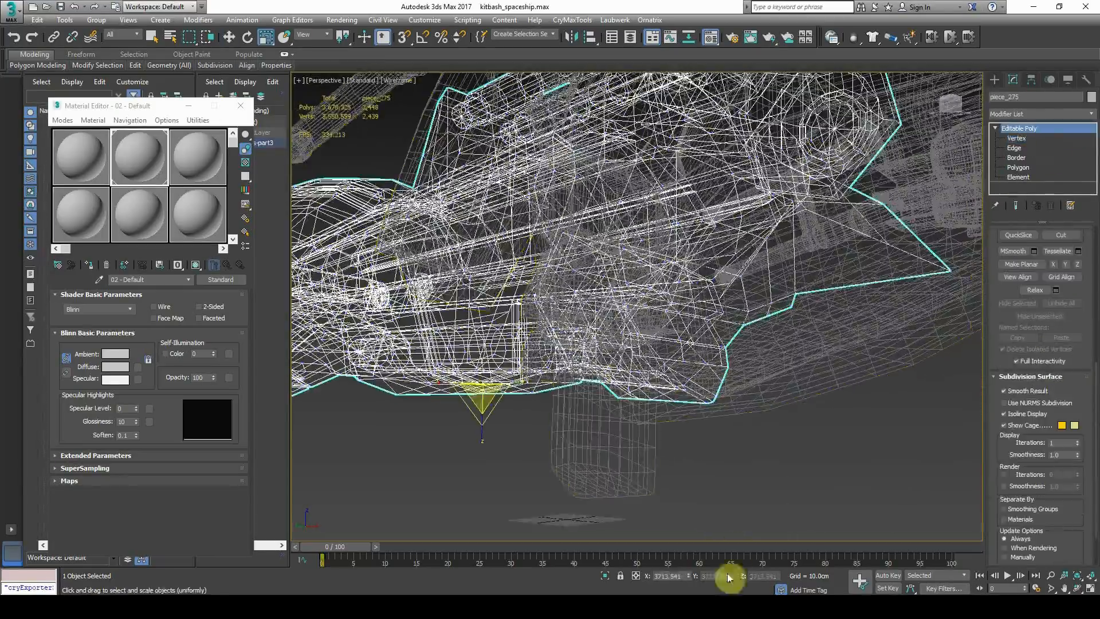
pyautogui.scroll(-6, 699, 304)
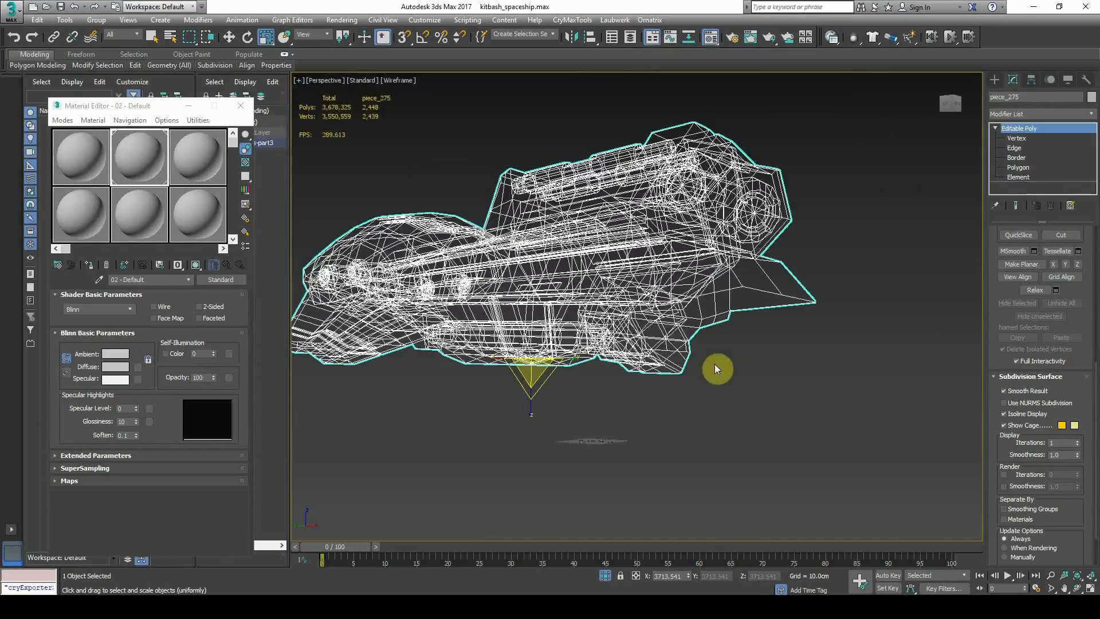
pyautogui.click(418, 92)
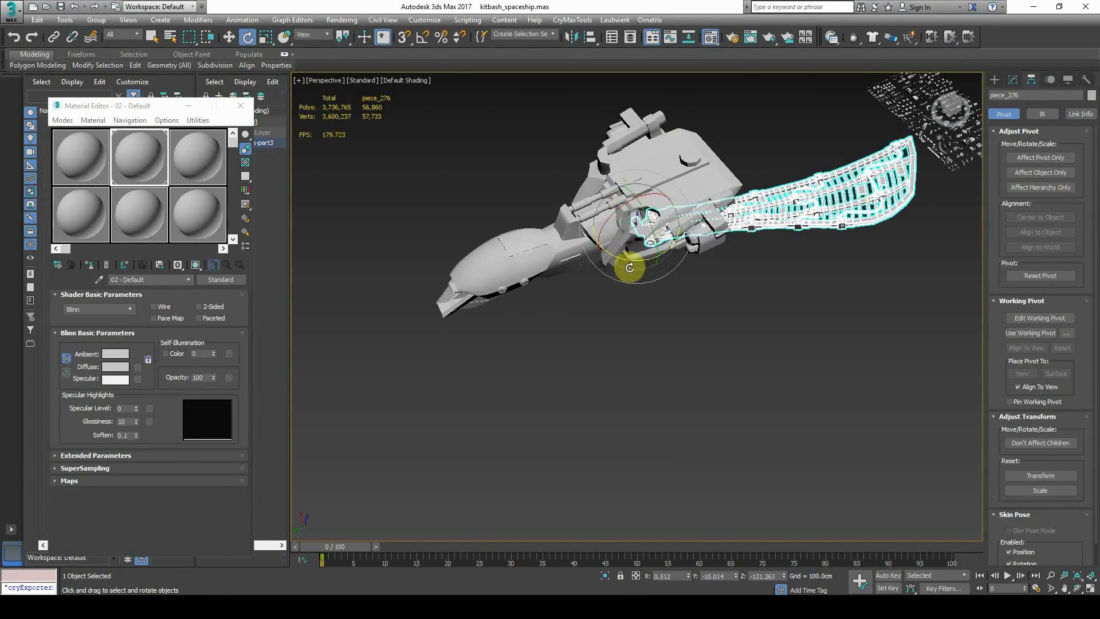
pyautogui.keyDown('alt'); pyautogui.moveTo(630, 268); pyautogui.dragTo(565, 393, button='middle'); pyautogui.keyUp('alt')
pyautogui.keyDown('alt'); pyautogui.moveTo(424, 403); pyautogui.dragTo(485, 350, button='middle'); pyautogui.keyUp('alt')
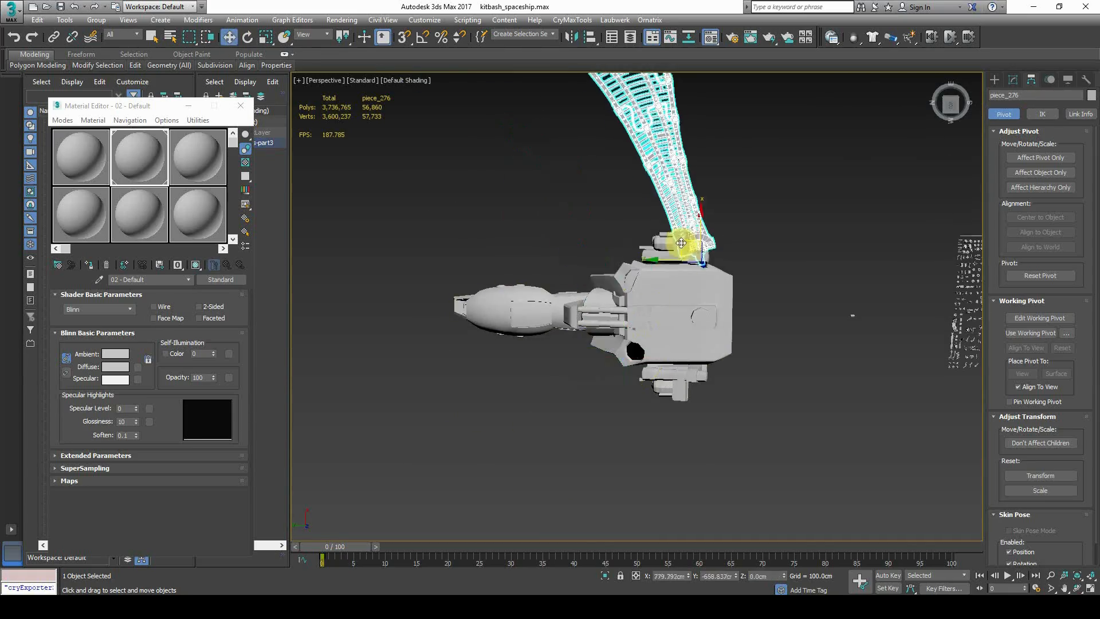
# Adjust the lattice rail piece_276's placement at the ship's rear and select it
pyautogui.click(868, 152)
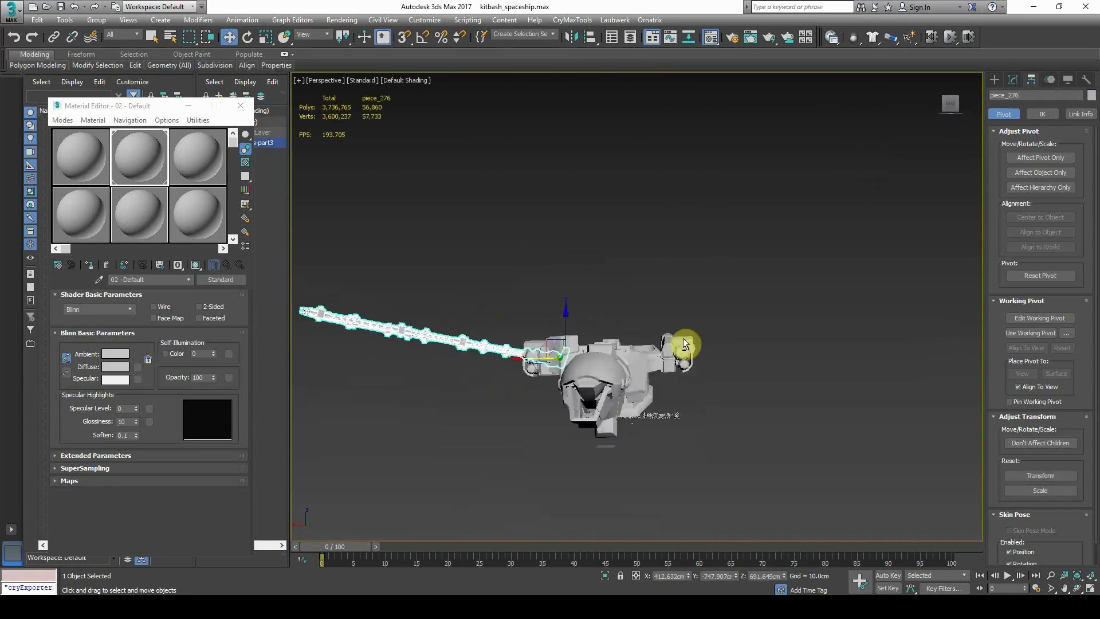
pyautogui.keyDown('alt'); pyautogui.moveTo(683, 338); pyautogui.dragTo(590, 309, button='middle'); pyautogui.keyUp('alt')
pyautogui.scroll(5, 499, 319)
pyautogui.click(499, 318)
pyautogui.keyDown('alt'); pyautogui.moveTo(666, 196); pyautogui.dragTo(665, 221, button='middle'); pyautogui.keyUp('alt')
pyautogui.scroll(-5, 528, 364)
pyautogui.click(528, 364)
pyautogui.keyDown('alt'); pyautogui.moveTo(528, 368); pyautogui.dragTo(516, 238, button='middle'); pyautogui.keyUp('alt')
pyautogui.click(508, 233)
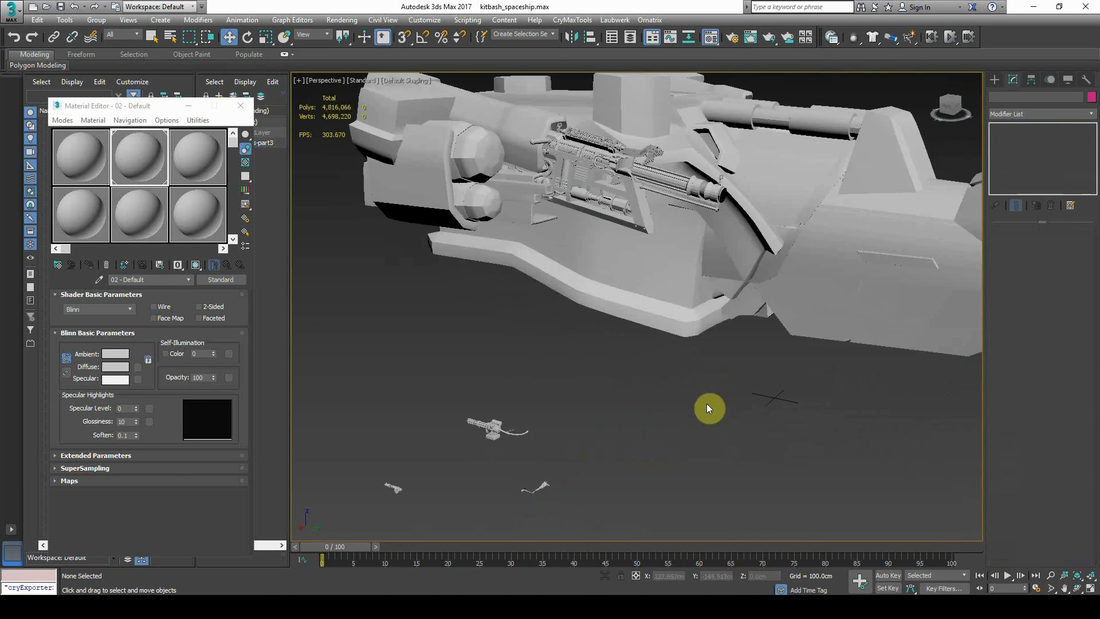
# Rotate piece_281 180° on Z to face the ship's front
pyautogui.click(471, 369)
pyautogui.click(262, 36)
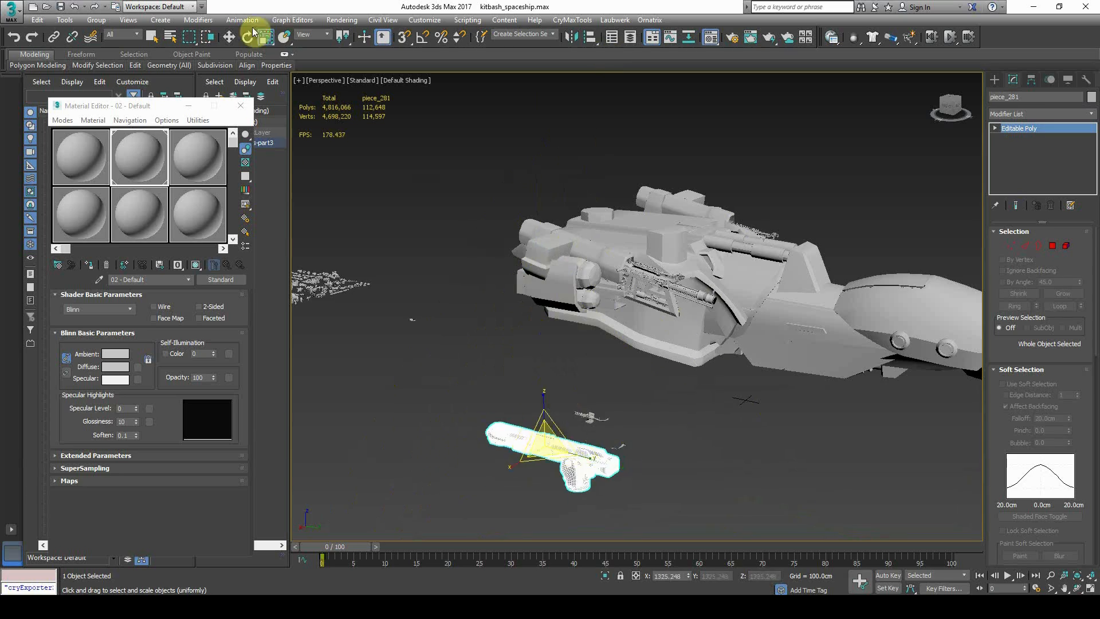
pyautogui.keyDown('alt'); pyautogui.moveTo(734, 294); pyautogui.dragTo(594, 315, button='middle'); pyautogui.keyUp('alt')
pyautogui.scroll(5, 596, 315)
pyautogui.click(248, 38)
pyautogui.press('Return')
# With angle snap on, tilt piece_281 10° on X and move it toward the gun slot
pyautogui.keyDown('alt'); pyautogui.moveTo(696, 390); pyautogui.dragTo(855, 397, button='middle'); pyautogui.keyUp('alt')
pyautogui.hotkey('ctrl', 'z')
pyautogui.click(423, 37)
pyautogui.moveTo(724, 264); pyautogui.dragTo(739, 275)
pyautogui.keyDown('alt'); pyautogui.moveTo(739, 321); pyautogui.dragTo(694, 312, button='middle'); pyautogui.keyUp('alt')
pyautogui.moveTo(739, 280); pyautogui.dragTo(569, 277, button='middle')
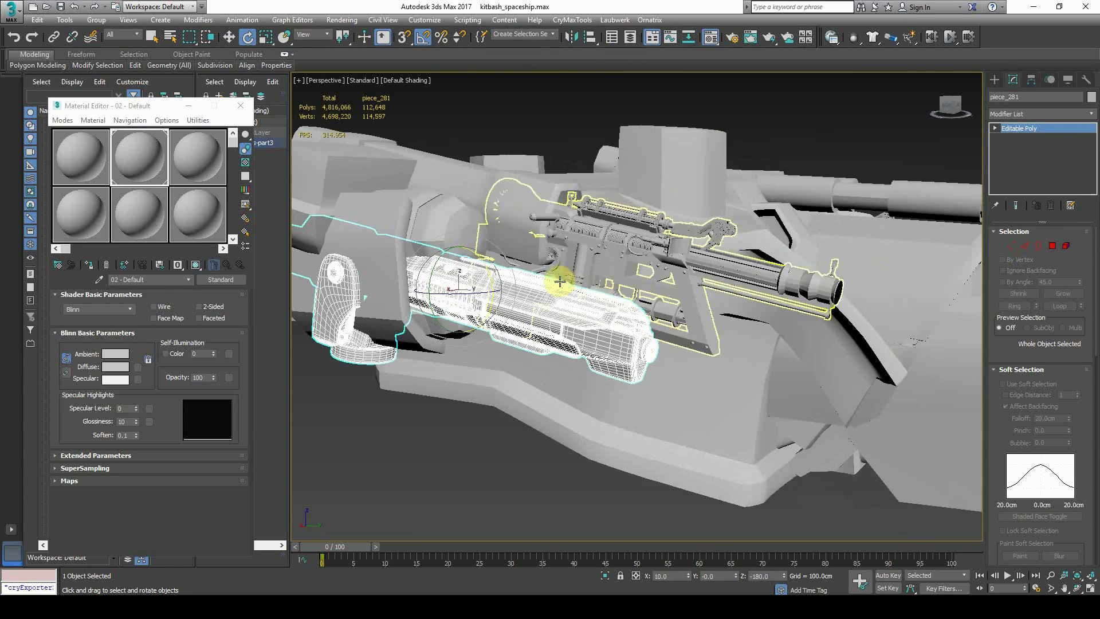
pyautogui.moveTo(483, 237); pyautogui.dragTo(525, 200)
# Delete the old gun and nudge the new gun piece_281 into position
pyautogui.click(613, 243)
pyautogui.press('Delete')
pyautogui.click(614, 243)
pyautogui.keyDown('alt'); pyautogui.moveTo(616, 246); pyautogui.dragTo(713, 241, button='middle'); pyautogui.keyUp('alt')
pyautogui.moveTo(714, 243); pyautogui.dragTo(754, 249)
pyautogui.keyDown('alt'); pyautogui.moveTo(755, 248); pyautogui.dragTo(720, 248, button='middle'); pyautogui.keyUp('alt')
pyautogui.moveTo(754, 241); pyautogui.dragTo(738, 233)
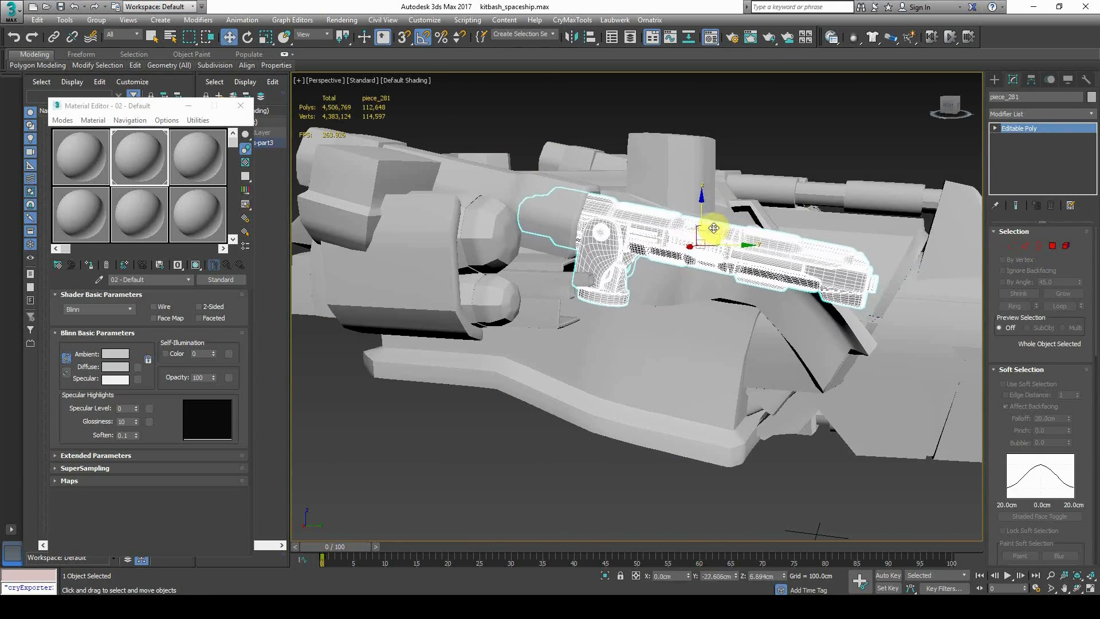
# Delete the gun's grip and disc elements at Element level
pyautogui.click(995, 129)
pyautogui.click(1018, 177)
pyautogui.scroll(4, 611, 266)
pyautogui.click(611, 266)
pyautogui.press('Delete')
pyautogui.click(596, 327)
pyautogui.press('Delete')
pyautogui.click(648, 245)
pyautogui.keyDown('alt'); pyautogui.moveTo(648, 246); pyautogui.dragTo(470, 470, button='middle'); pyautogui.keyUp('alt')
pyautogui.click(349, 413)
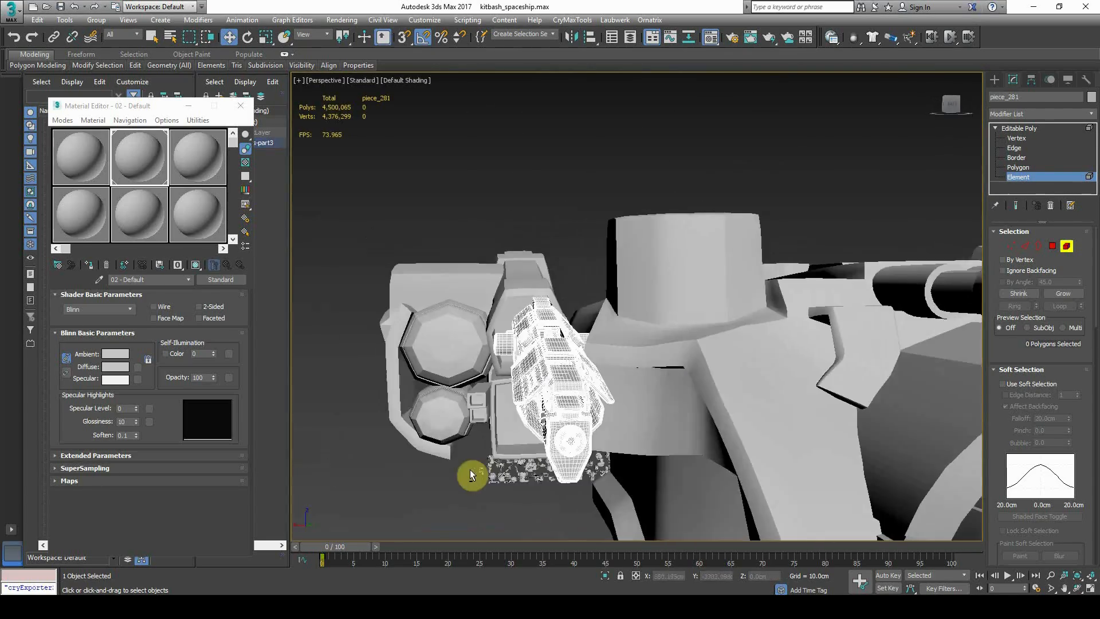
# Orbit around the gun, deselecting and reselecting piece_281 to inspect it
pyautogui.click(586, 156)
pyautogui.scroll(-6, 585, 155)
pyautogui.keyDown('alt'); pyautogui.moveTo(586, 155); pyautogui.dragTo(656, 231, button='middle'); pyautogui.keyUp('alt')
pyautogui.scroll(5, 587, 231)
pyautogui.scroll(3, 655, 231)
pyautogui.click(656, 231)
pyautogui.scroll(-8, 631, 231)
pyautogui.click(636, 229)
# Inspect neighbouring piece_279 and reselect gun piece_281
pyautogui.keyDown('alt'); pyautogui.moveTo(778, 206); pyautogui.dragTo(752, 233, button='middle'); pyautogui.keyUp('alt')
pyautogui.scroll(3, 651, 202)
pyautogui.click(631, 186)
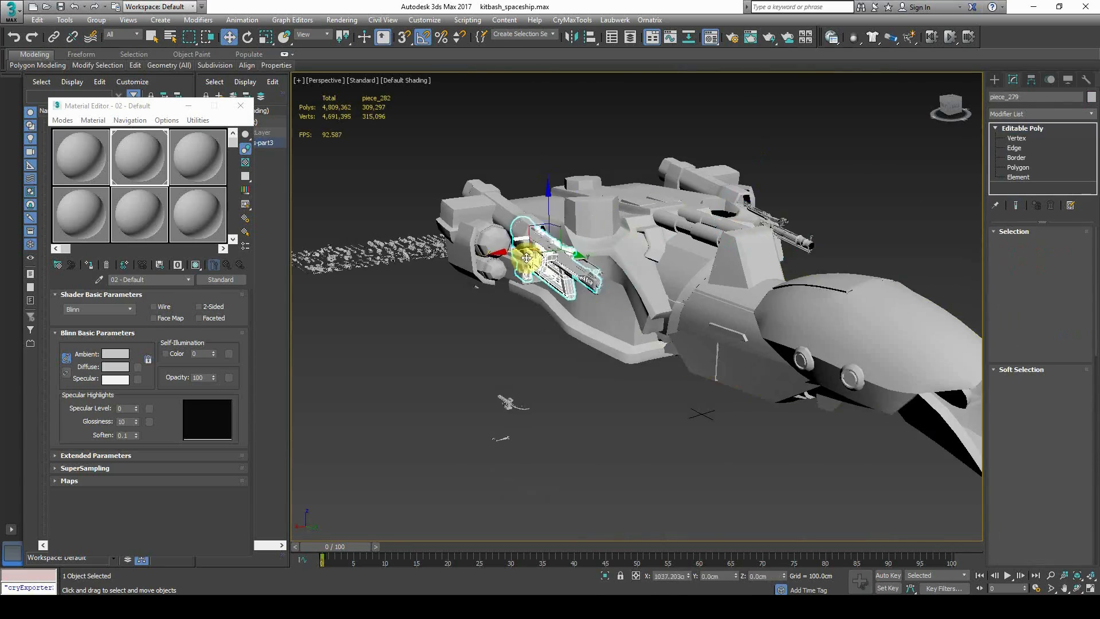
pyautogui.scroll(6, 527, 258)
pyautogui.scroll(-5, 558, 280)
pyautogui.click(659, 383)
pyautogui.keyDown('alt'); pyautogui.moveTo(558, 280); pyautogui.dragTo(617, 302, button='middle'); pyautogui.keyUp('alt')
pyautogui.scroll(5, 617, 302)
pyautogui.click(617, 302)
pyautogui.click(811, 280)
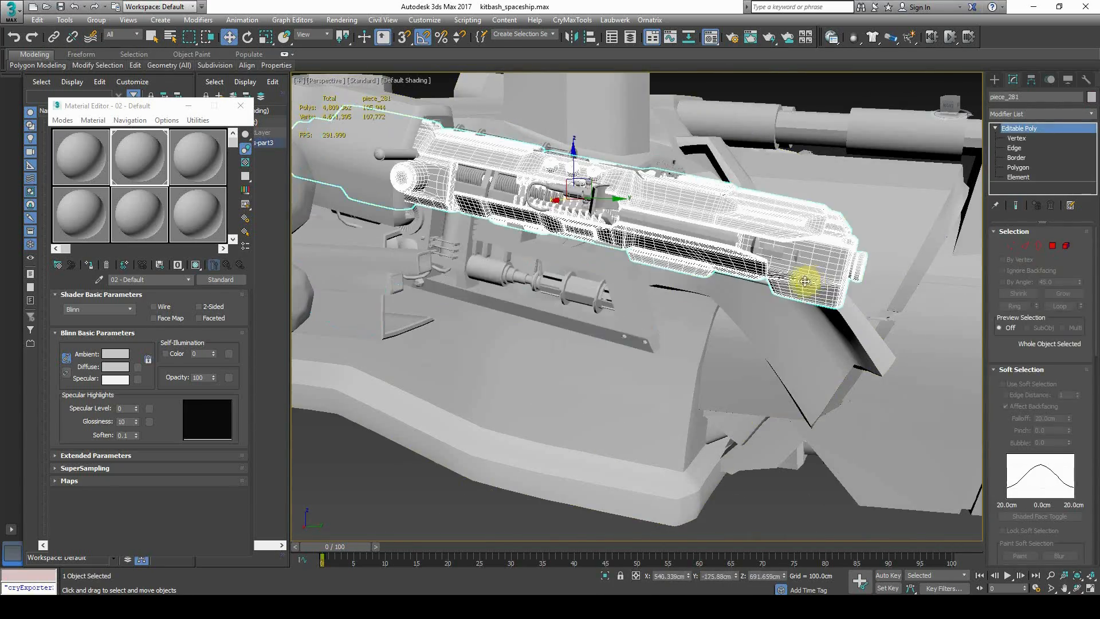
# Orbit toward the round disc and select it
pyautogui.click(418, 486)
pyautogui.scroll(-3, 418, 486)
pyautogui.keyDown('alt'); pyautogui.moveTo(419, 485); pyautogui.dragTo(789, 456, button='middle'); pyautogui.keyUp('alt')
pyautogui.scroll(6, 702, 301)
pyautogui.click(739, 298)
pyautogui.scroll(-4, 740, 298)
pyautogui.click(789, 457)
# Delete the inner hub element of disc piece_285
pyautogui.click(702, 228)
pyautogui.press('1')
pyautogui.click(996, 128)
pyautogui.click(1018, 177)
pyautogui.scroll(5, 658, 244)
pyautogui.click(745, 275)
pyautogui.press('Delete')
# Delete the upper coil, spring and ring elements from the disc
pyautogui.keyDown('alt'); pyautogui.moveTo(697, 280); pyautogui.dragTo(641, 296, button='middle'); pyautogui.keyUp('alt')
pyautogui.moveTo(608, 198); pyautogui.dragTo(654, 331)
pyautogui.press('Delete')
pyautogui.moveTo(613, 308); pyautogui.dragTo(668, 381)
pyautogui.keyDown('alt'); pyautogui.moveTo(699, 302); pyautogui.dragTo(800, 287, button='middle'); pyautogui.keyUp('alt')
pyautogui.scroll(-3, 800, 287)
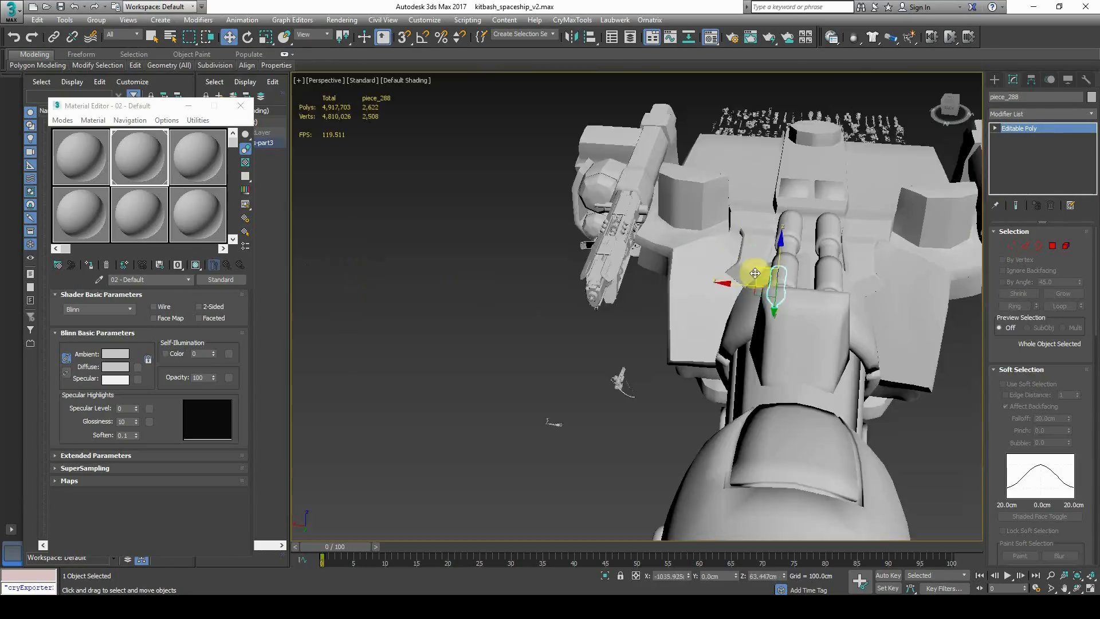
pyautogui.scroll(3, 714, 307)
pyautogui.scroll(-3, 714, 307)
# Lift piece_288 off the cannons and start rotating it
pyautogui.keyDown('alt'); pyautogui.moveTo(714, 307); pyautogui.dragTo(714, 277, button='middle'); pyautogui.keyUp('alt')
pyautogui.moveTo(751, 279); pyautogui.dragTo(748, 204)
pyautogui.keyDown('alt'); pyautogui.moveTo(739, 217); pyautogui.dragTo(583, 214, button='middle'); pyautogui.keyUp('alt')
pyautogui.press('e')
pyautogui.keyDown('alt'); pyautogui.moveTo(676, 252); pyautogui.dragTo(753, 233, button='middle'); pyautogui.keyUp('alt')
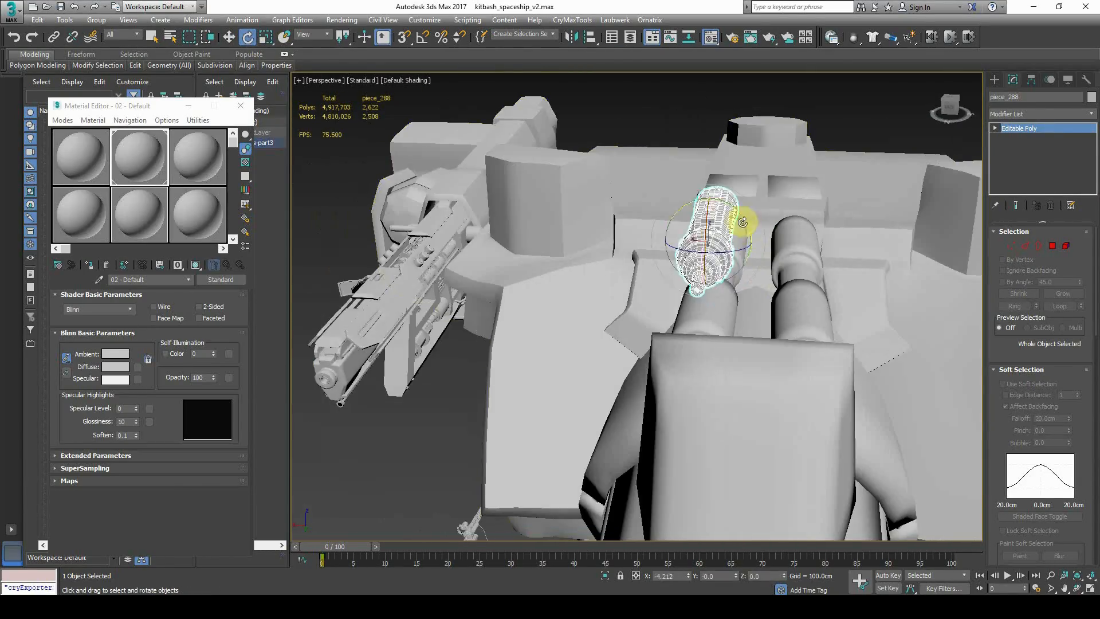
pyautogui.moveTo(643, 193); pyautogui.dragTo(641, 192)
# Rotate piece_288 further, checking its alignment along the barrels
pyautogui.keyDown('alt'); pyautogui.moveTo(699, 281); pyautogui.dragTo(707, 344, button='middle'); pyautogui.keyUp('alt')
pyautogui.moveTo(696, 281); pyautogui.dragTo(715, 282)
pyautogui.keyDown('alt'); pyautogui.moveTo(711, 313); pyautogui.dragTo(763, 299, button='middle'); pyautogui.keyUp('alt')
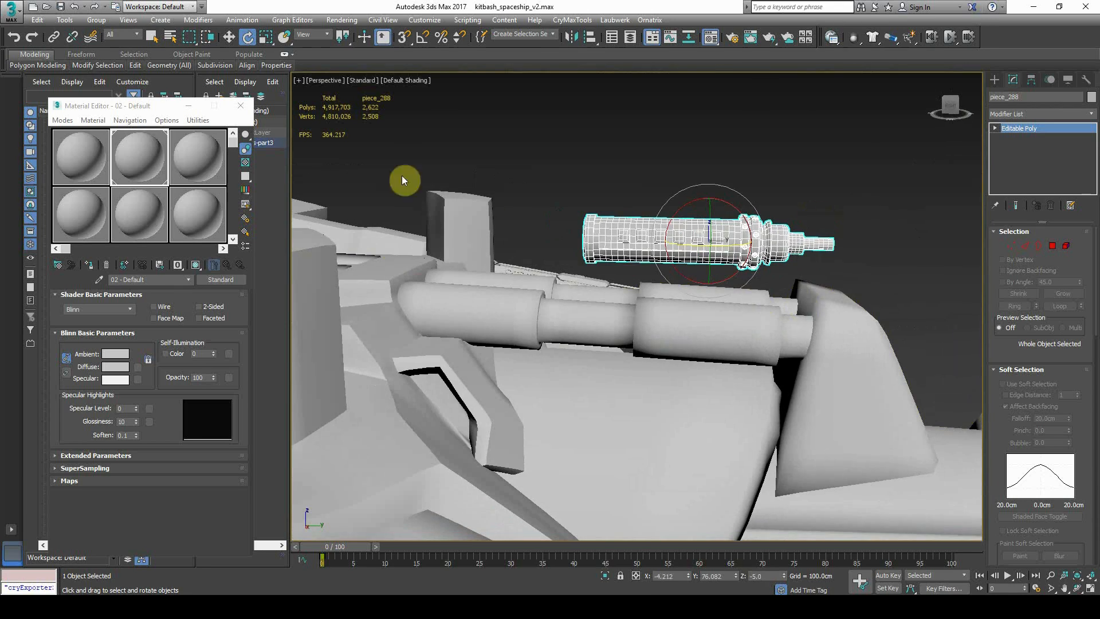
pyautogui.keyDown('alt'); pyautogui.moveTo(813, 327); pyautogui.dragTo(762, 298, button='middle'); pyautogui.keyUp('alt')
pyautogui.press('e')
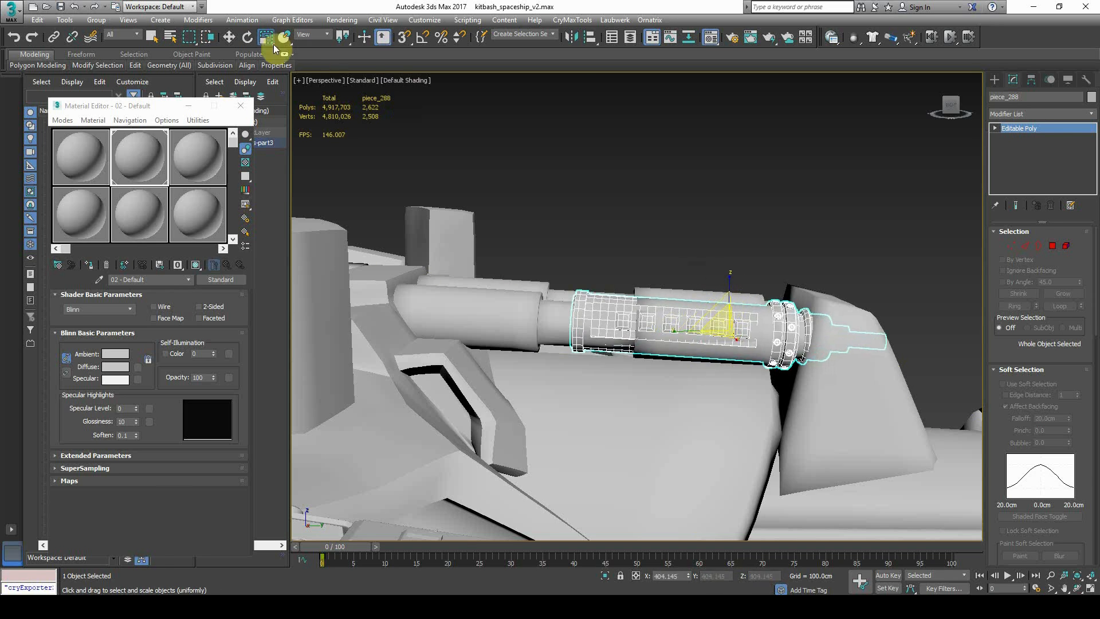
pyautogui.keyDown('alt'); pyautogui.moveTo(749, 313); pyautogui.dragTo(673, 326, button='middle'); pyautogui.keyUp('alt')
pyautogui.keyDown('alt'); pyautogui.moveTo(757, 226); pyautogui.dragTo(754, 270, button='middle'); pyautogui.keyUp('alt')
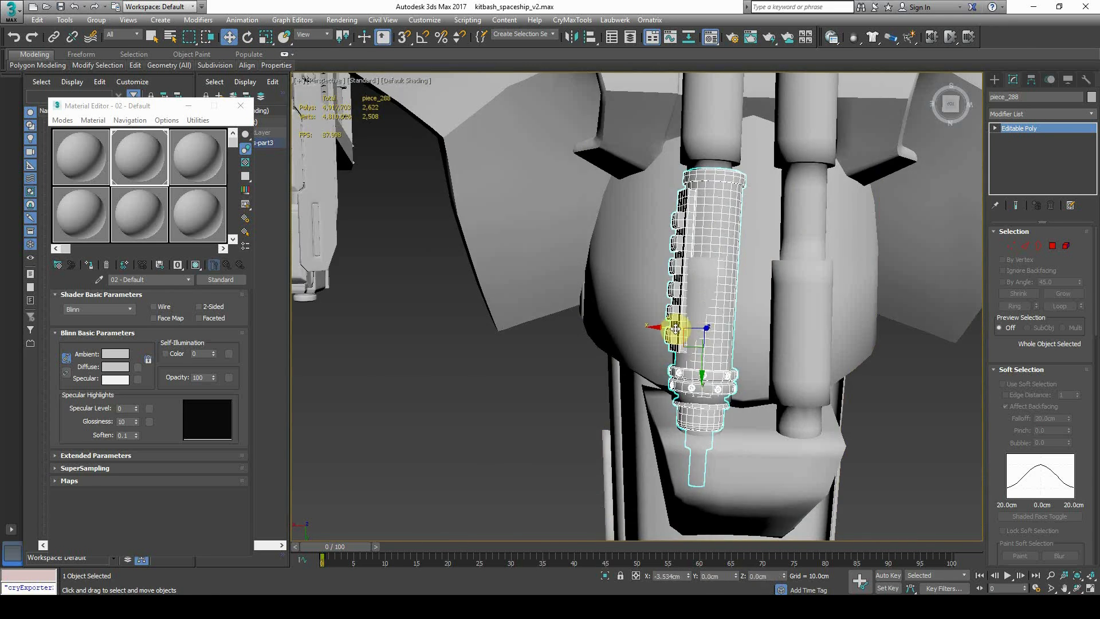
pyautogui.keyDown('alt'); pyautogui.moveTo(743, 316); pyautogui.dragTo(743, 297, button='middle'); pyautogui.keyUp('alt')
# Nudge piece_288 onto the barrel with the move tool
pyautogui.click(230, 37)
pyautogui.moveTo(686, 345); pyautogui.dragTo(656, 347, button='middle')
pyautogui.moveTo(657, 347); pyautogui.dragTo(657, 343)
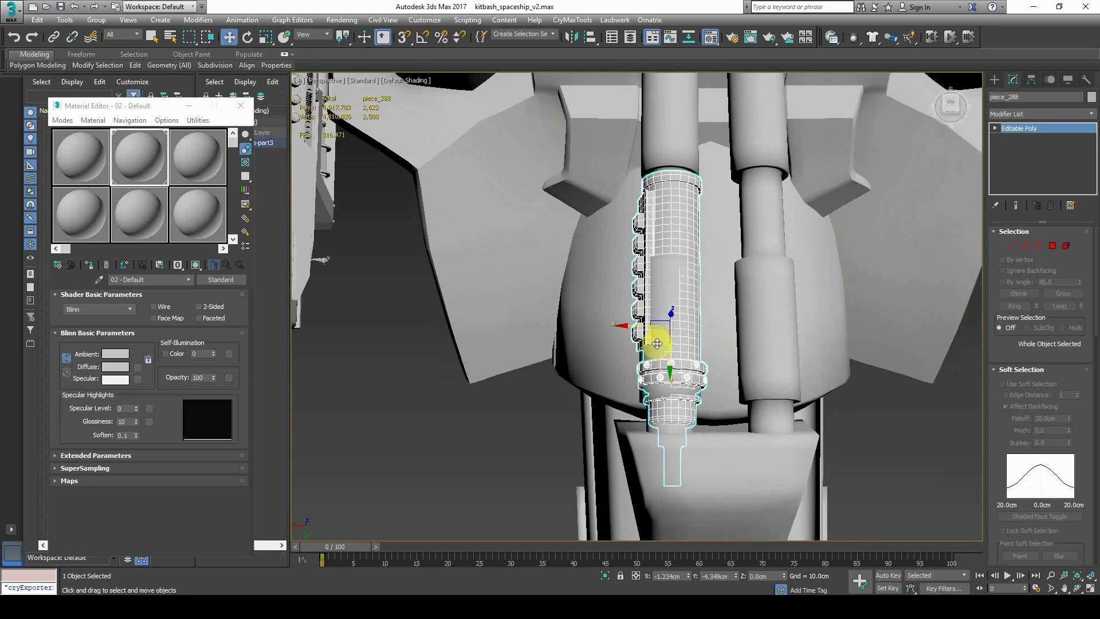
pyautogui.scroll(-10, 657, 343)
# Rotate the small piece_289 upright, then select barrel tube piece_288
pyautogui.click(728, 452)
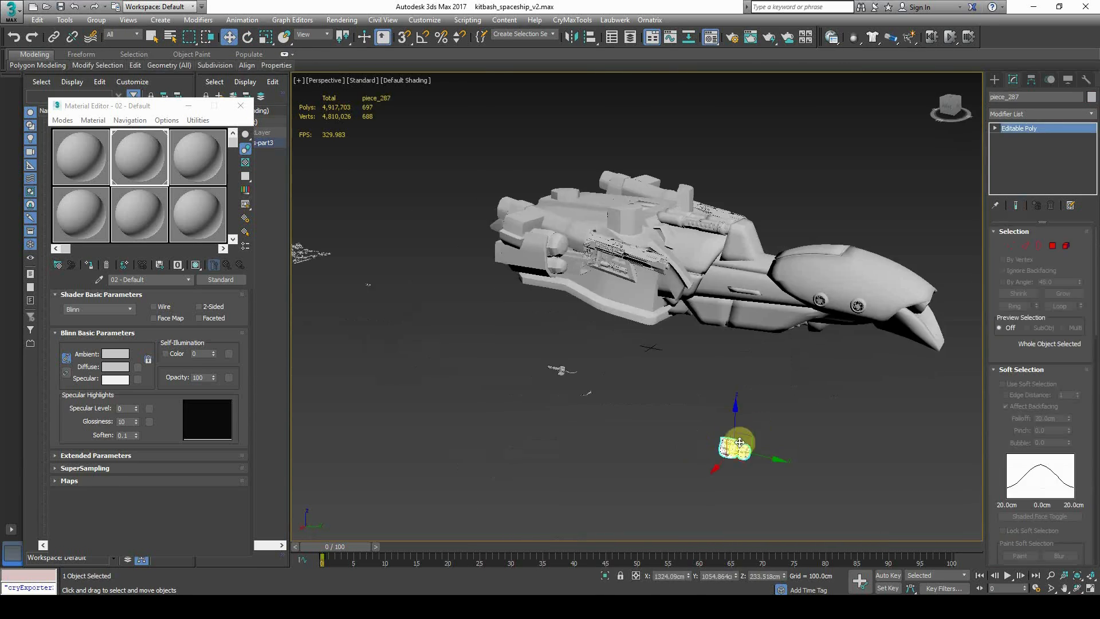
pyautogui.scroll(10, 685, 239)
pyautogui.scroll(5, 612, 259)
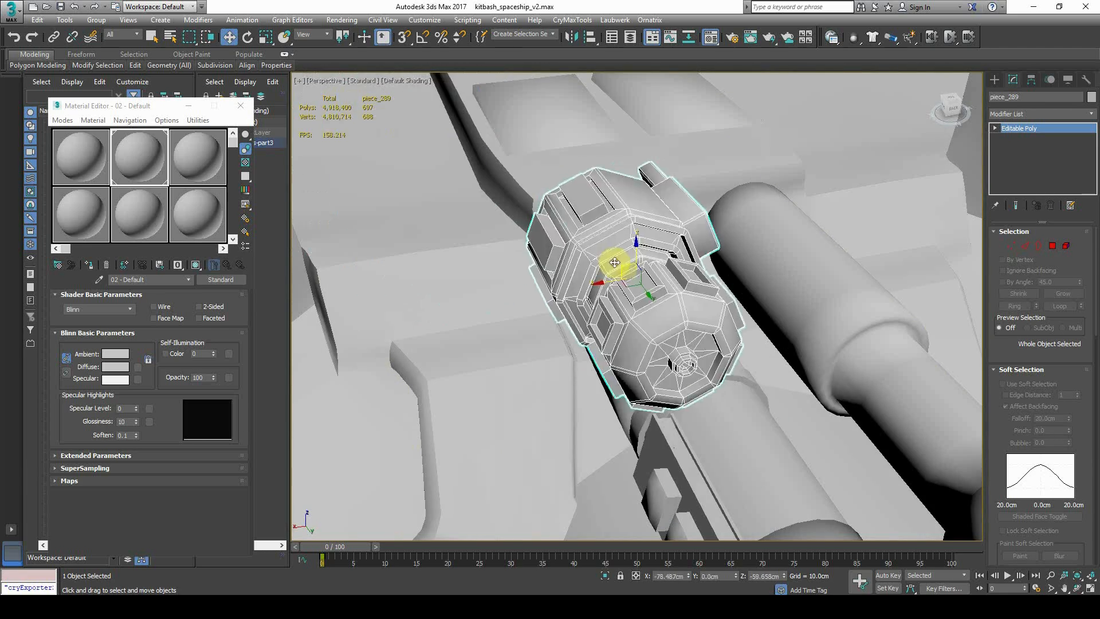
pyautogui.keyDown('alt'); pyautogui.moveTo(666, 346); pyautogui.dragTo(746, 263, button='middle'); pyautogui.keyUp('alt')
pyautogui.press('e')
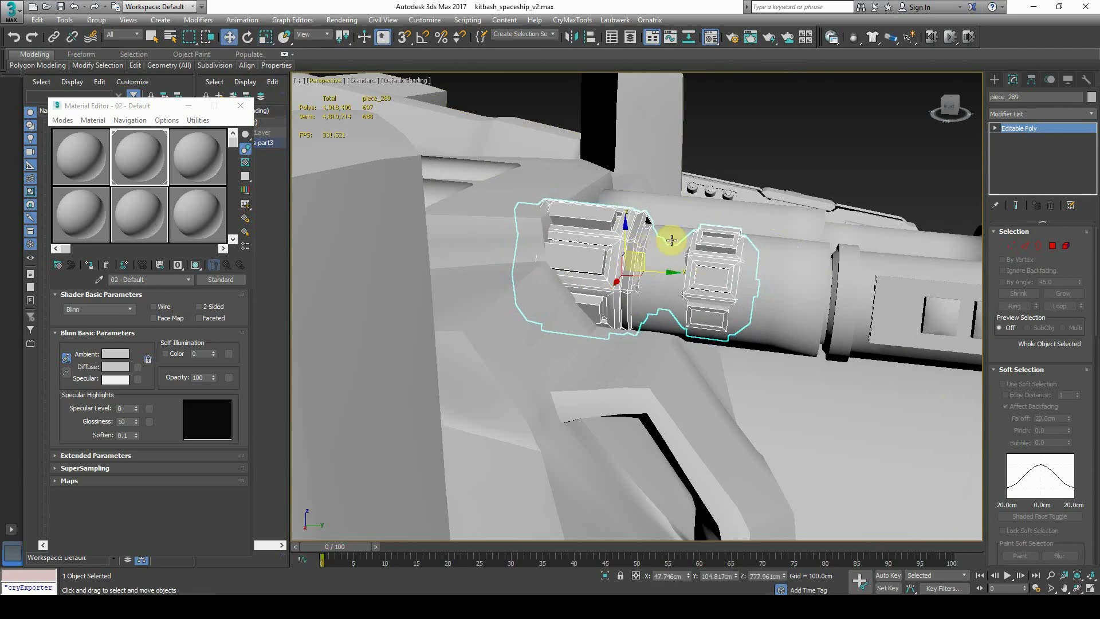
pyautogui.click(716, 138)
pyautogui.scroll(-5, 628, 211)
pyautogui.click(710, 247)
pyautogui.scroll(4, 710, 246)
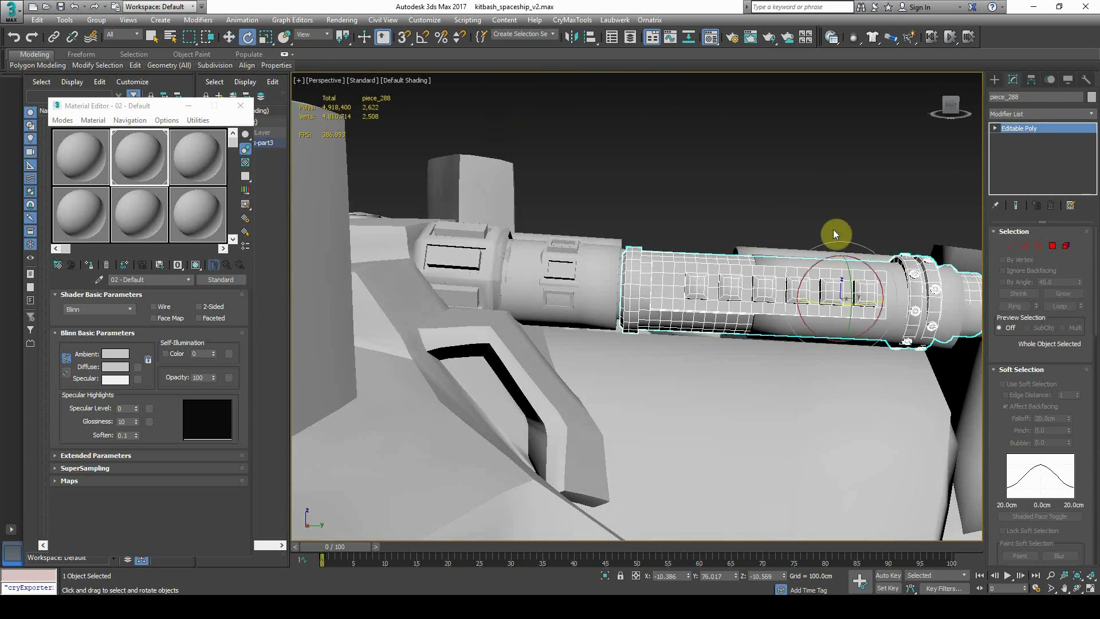
# Delete the extra tube element from barrel piece_275 at Element level
pyautogui.click(889, 286)
pyautogui.click(1020, 138)
pyautogui.press('5')
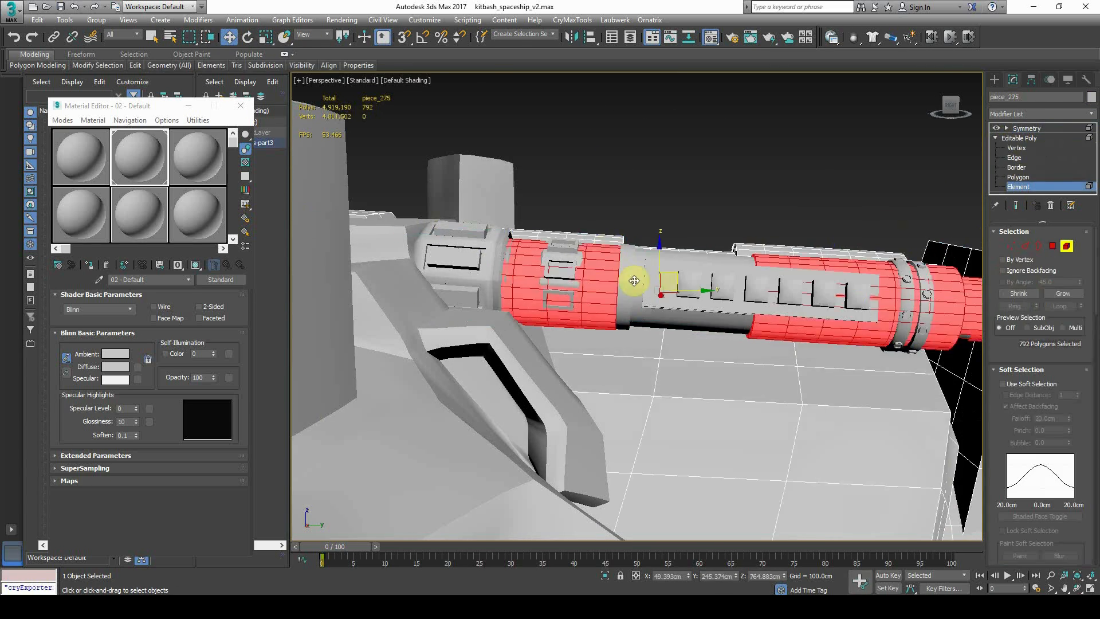
pyautogui.keyDown('alt'); pyautogui.moveTo(634, 281); pyautogui.dragTo(715, 262, button='middle'); pyautogui.keyUp('alt')
pyautogui.press('Delete')
pyautogui.keyDown('alt'); pyautogui.moveTo(599, 295); pyautogui.dragTo(575, 309, button='middle'); pyautogui.keyUp('alt')
pyautogui.scroll(-3, 574, 310)
pyautogui.scroll(3, 575, 309)
pyautogui.press('5')
pyautogui.moveTo(745, 295); pyautogui.dragTo(758, 412)
pyautogui.hotkey('ctrl', 'z')
# Select piece_289 and the barrel tube, then clear the selection
pyautogui.click(498, 255)
pyautogui.scroll(-3, 677, 396)
pyautogui.keyDown('alt'); pyautogui.moveTo(676, 395); pyautogui.dragTo(658, 304, button='middle'); pyautogui.keyUp('alt')
pyautogui.scroll(5, 657, 315)
pyautogui.click(657, 315)
pyautogui.scroll(-5, 677, 306)
pyautogui.hotkey('ctrl', 'd')
pyautogui.scroll(5, 658, 305)
# Reselect tube piece_288 from among the barrel pieces
pyautogui.click(616, 301)
pyautogui.click(705, 310)
pyautogui.scroll(-2, 705, 310)
pyautogui.keyDown('alt'); pyautogui.moveTo(715, 348); pyautogui.dragTo(701, 337, button='middle'); pyautogui.keyUp('alt')
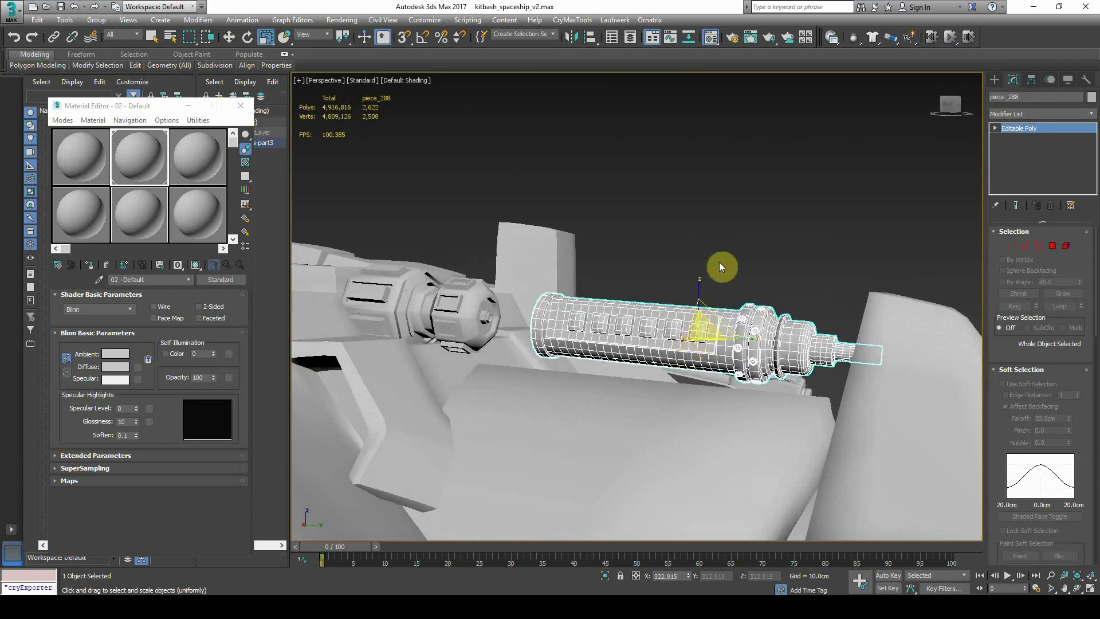
pyautogui.click(896, 381)
pyautogui.scroll(5, 820, 351)
pyautogui.click(862, 363)
pyautogui.scroll(3, 862, 361)
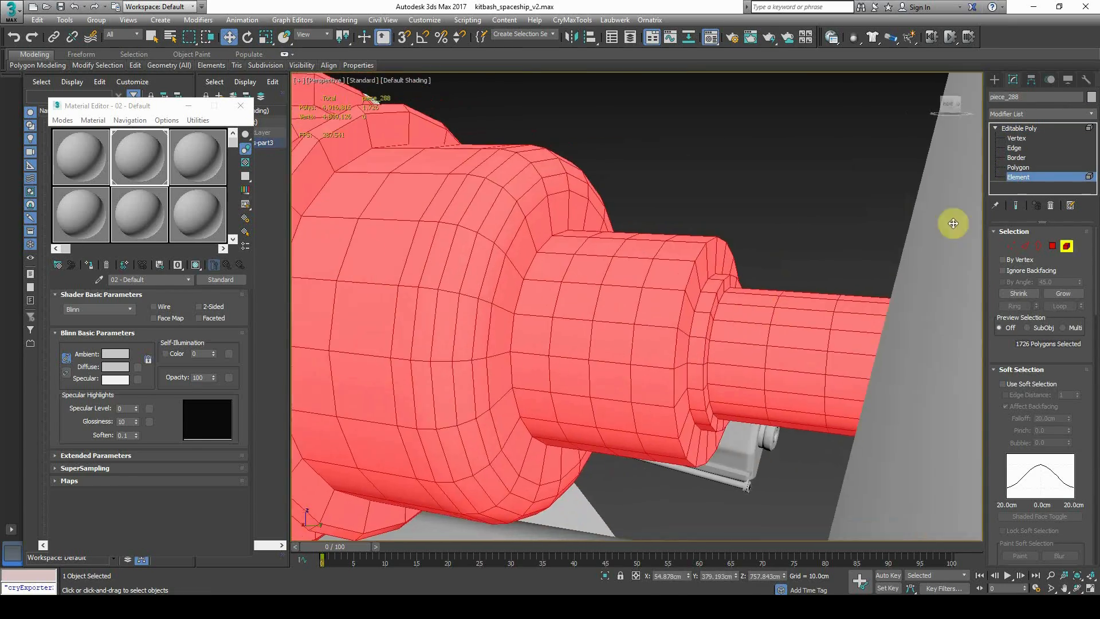
pyautogui.scroll(-5, 793, 312)
# Remove the end-cap polygons of tube piece_288 to open its end
pyautogui.press('4')
pyautogui.keyDown('alt'); pyautogui.moveTo(850, 204); pyautogui.dragTo(871, 211, button='middle'); pyautogui.keyUp('alt')
pyautogui.moveTo(657, 198); pyautogui.dragTo(871, 463)
pyautogui.hotkey('alt', 'q')
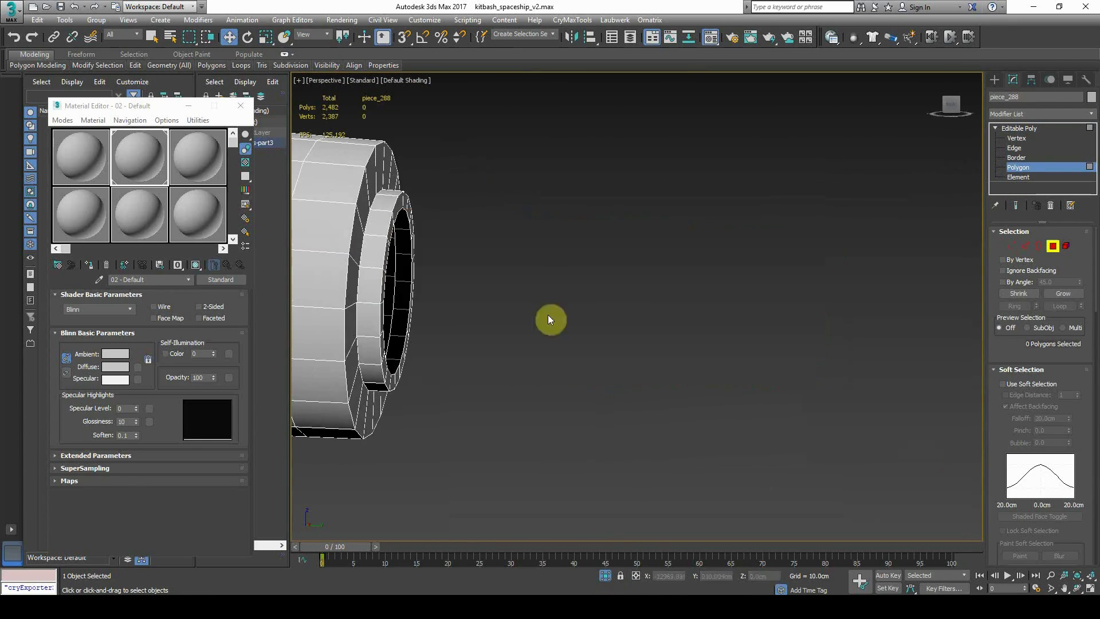
pyautogui.scroll(-10, 1097, 431)
pyautogui.click(1036, 159)
pyautogui.click(768, 367)
pyautogui.click(605, 575)
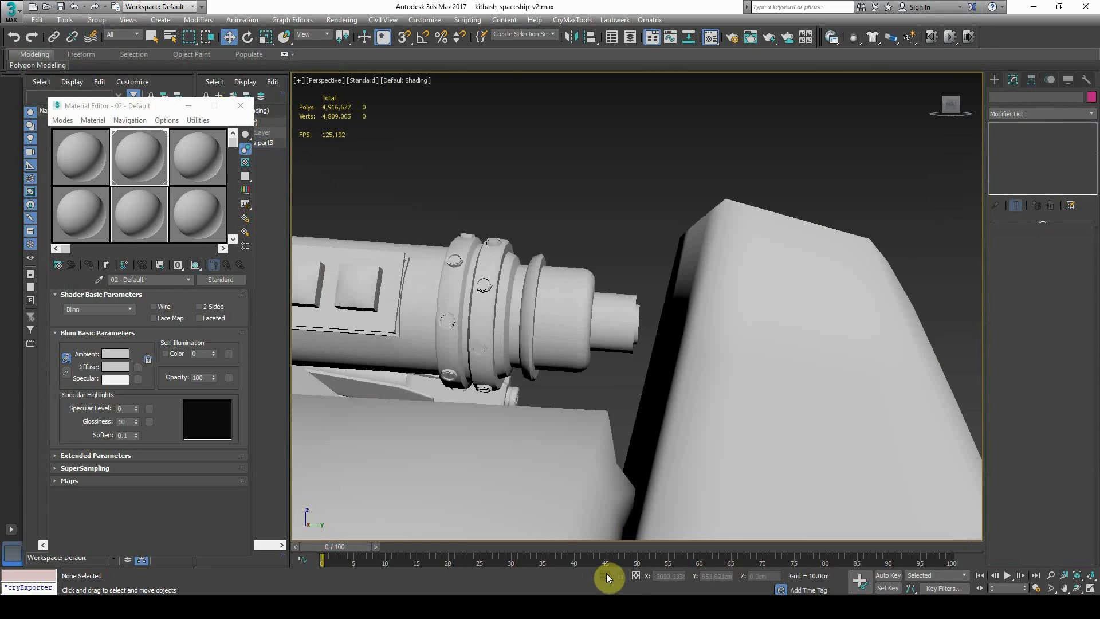
# Reposition the tube piece_288 along the gun barrel
pyautogui.click(616, 313)
pyautogui.scroll(-4, 636, 318)
pyautogui.keyDown('alt'); pyautogui.moveTo(676, 349); pyautogui.dragTo(682, 332, button='middle'); pyautogui.keyUp('alt')
pyautogui.moveTo(526, 283); pyautogui.dragTo(551, 285)
pyautogui.moveTo(685, 327); pyautogui.dragTo(768, 322, button='middle')
pyautogui.scroll(2, 768, 323)
pyautogui.click(708, 283)
pyautogui.click(668, 325)
pyautogui.click(637, 287)
pyautogui.scroll(-8, 636, 302)
# Select the cylinder kitbash part piece_136 and Shift-drag a copy of it
pyautogui.keyDown('alt'); pyautogui.moveTo(637, 302); pyautogui.dragTo(527, 322, button='middle'); pyautogui.keyUp('alt')
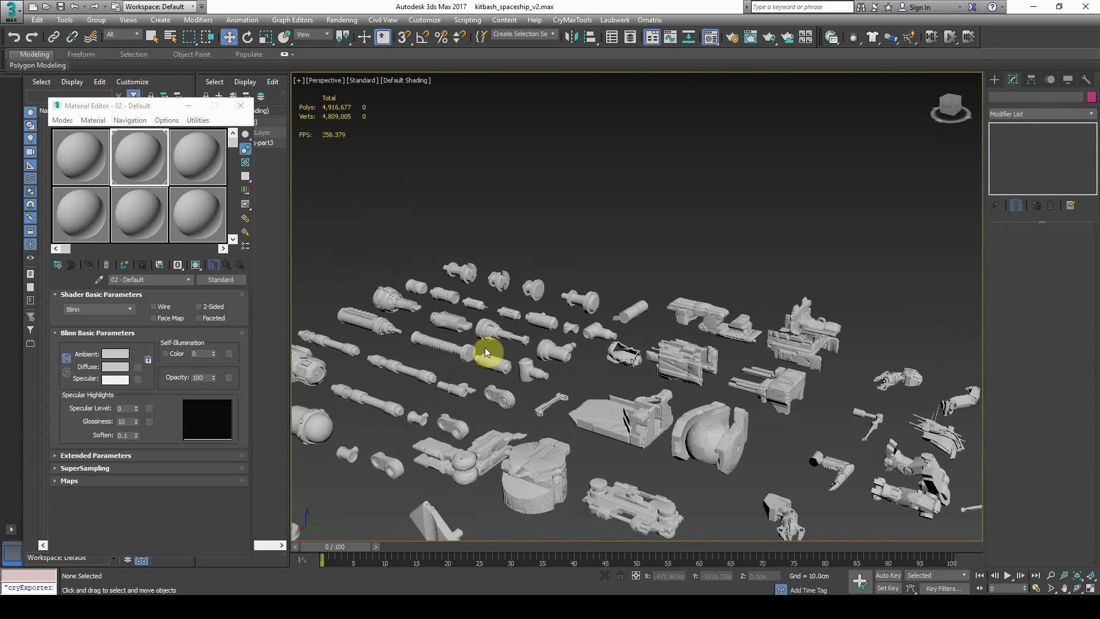
pyautogui.scroll(5, 450, 343)
pyautogui.click(487, 356)
pyautogui.click(473, 415)
pyautogui.scroll(-3, 474, 415)
pyautogui.moveTo(474, 415); pyautogui.dragTo(537, 395, button='middle')
pyautogui.scroll(5, 636, 343)
pyautogui.click(608, 300)
pyautogui.scroll(-12, 608, 300)
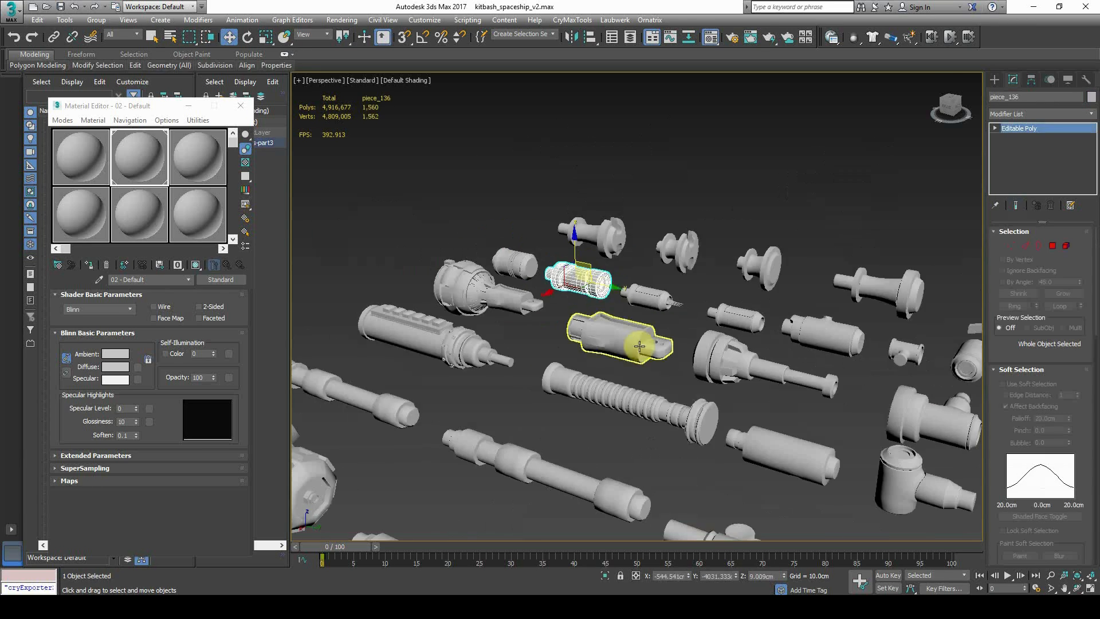
pyautogui.moveTo(761, 409); pyautogui.dragTo(342, 273, button='middle')
# Move the copied cylinder part into the gap in the gun barrel
pyautogui.click(580, 197)
pyautogui.scroll(2, 802, 427)
pyautogui.moveTo(680, 403); pyautogui.dragTo(678, 193)
pyautogui.press('z')
pyautogui.scroll(-6, 665, 246)
pyautogui.keyDown('alt'); pyautogui.moveTo(666, 246); pyautogui.dragTo(602, 298, button='middle'); pyautogui.keyUp('alt')
pyautogui.moveTo(598, 303); pyautogui.dragTo(666, 266)
pyautogui.keyDown('alt'); pyautogui.moveTo(666, 266); pyautogui.dragTo(732, 263, button='middle'); pyautogui.keyUp('alt')
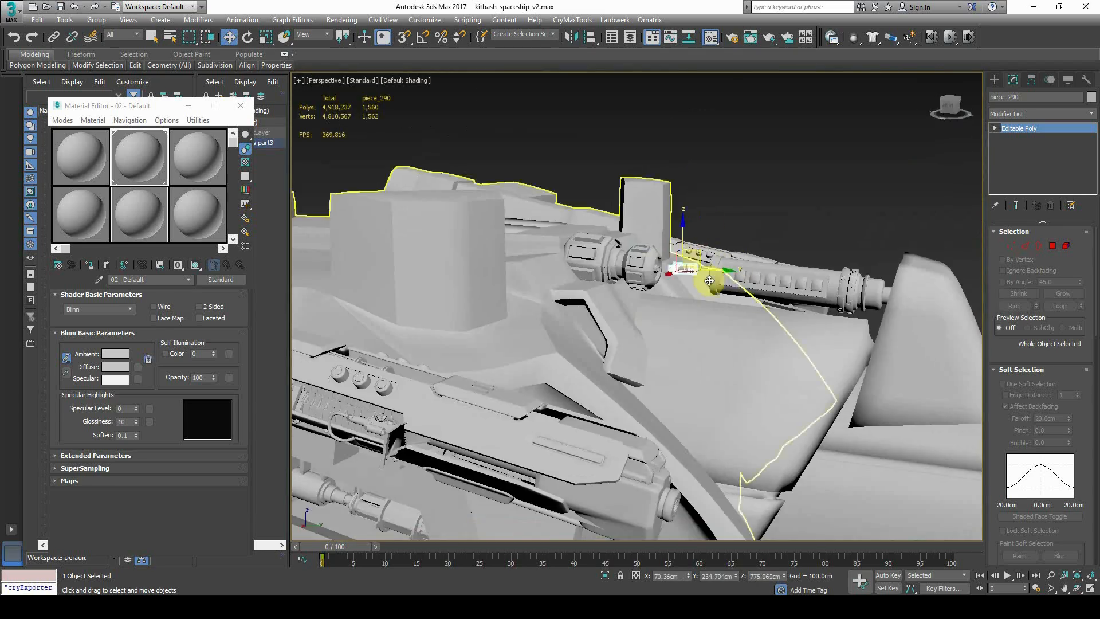
pyautogui.scroll(6, 695, 264)
pyautogui.moveTo(693, 277); pyautogui.dragTo(659, 222)
pyautogui.keyDown('alt'); pyautogui.moveTo(659, 223); pyautogui.dragTo(685, 225, button='middle'); pyautogui.keyUp('alt')
pyautogui.scroll(-3, 703, 261)
# Scale the copied part thinner so it fits snugly in the barrel gap
pyautogui.press('r')
pyautogui.moveTo(685, 225); pyautogui.dragTo(715, 118)
pyautogui.keyDown('alt'); pyautogui.moveTo(694, 177); pyautogui.dragTo(673, 221, button='middle'); pyautogui.keyUp('alt')
pyautogui.moveTo(672, 221); pyautogui.dragTo(676, 250)
pyautogui.keyDown('alt'); pyautogui.moveTo(676, 250); pyautogui.dragTo(690, 221, button='middle'); pyautogui.keyUp('alt')
pyautogui.moveTo(690, 221); pyautogui.dragTo(690, 239)
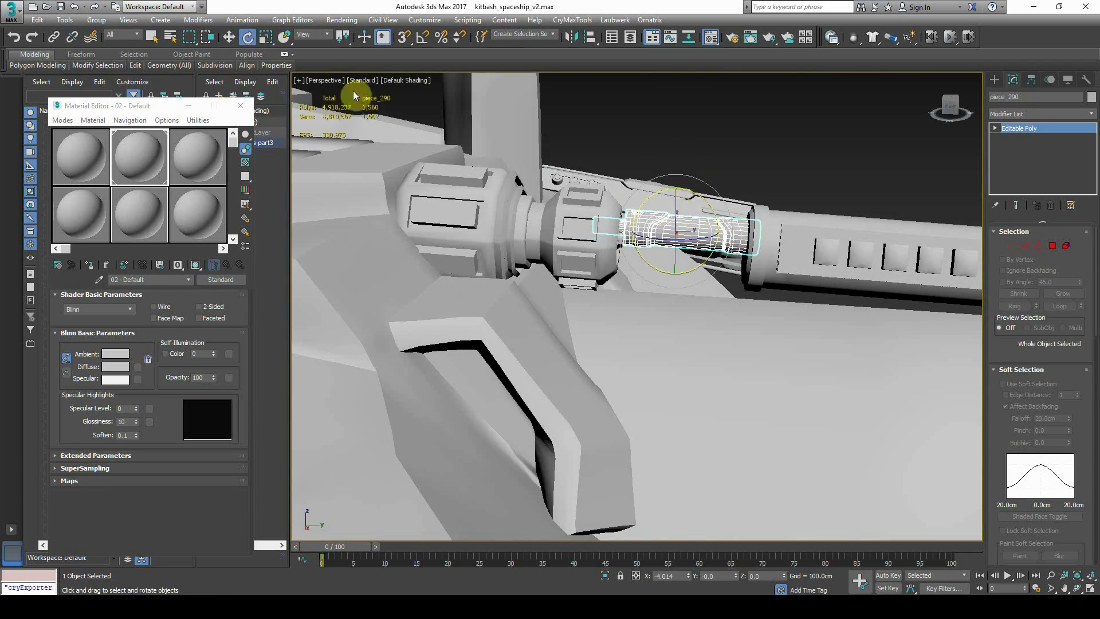
pyautogui.keyDown('alt'); pyautogui.moveTo(688, 188); pyautogui.dragTo(683, 209, button='middle'); pyautogui.keyUp('alt')
# Nudge the part into line and rotate it to align with the barrel
pyautogui.press('w')
pyautogui.moveTo(682, 216); pyautogui.dragTo(680, 222)
pyautogui.click(249, 41)
pyautogui.moveTo(675, 198)
pyautogui.keyDown('alt'); pyautogui.mouseDown(button='middle')
pyautogui.moveTo(666, 221)
pyautogui.moveTo(679, 201)
pyautogui.mouseUp(button='middle'); pyautogui.keyUp('alt')
pyautogui.moveTo(679, 200); pyautogui.dragTo(681, 204)
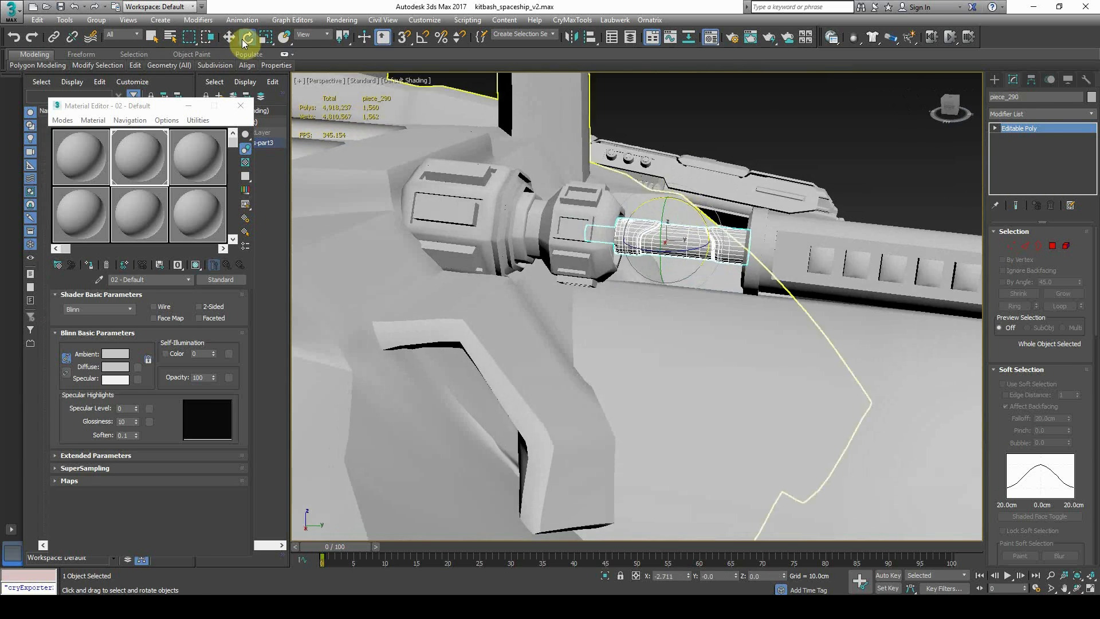
pyautogui.press('w')
pyautogui.keyDown('alt'); pyautogui.moveTo(658, 234); pyautogui.dragTo(691, 195, button='middle'); pyautogui.keyUp('alt')
# Slightly rotate the filler part in the barrel gap
pyautogui.press('e')
pyautogui.moveTo(669, 231); pyautogui.dragTo(664, 227)
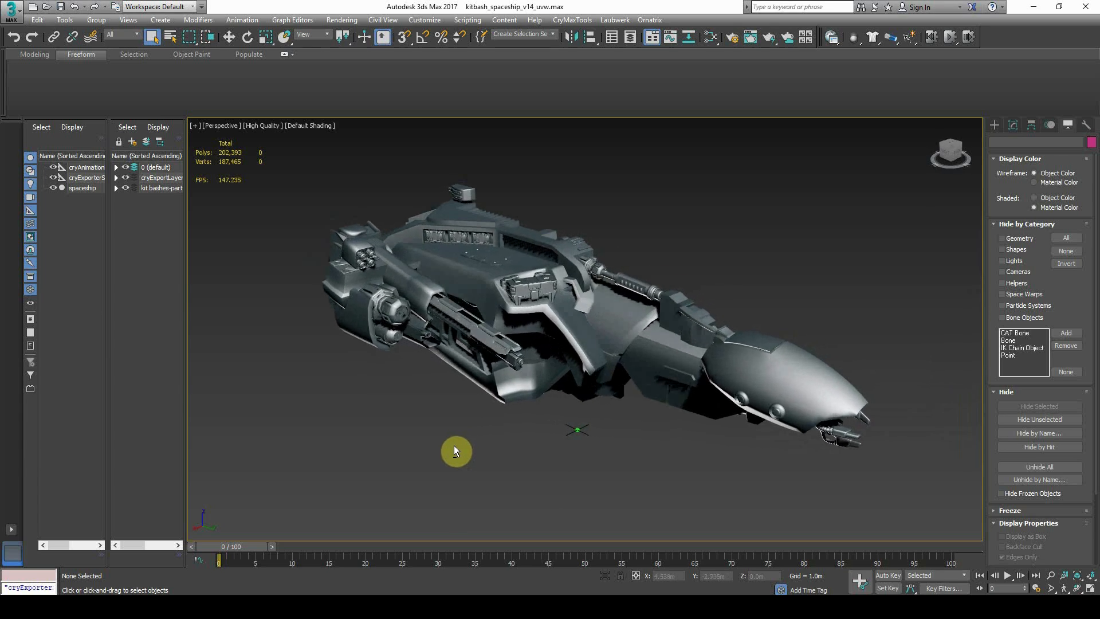
pyautogui.scroll(10, 504, 292)
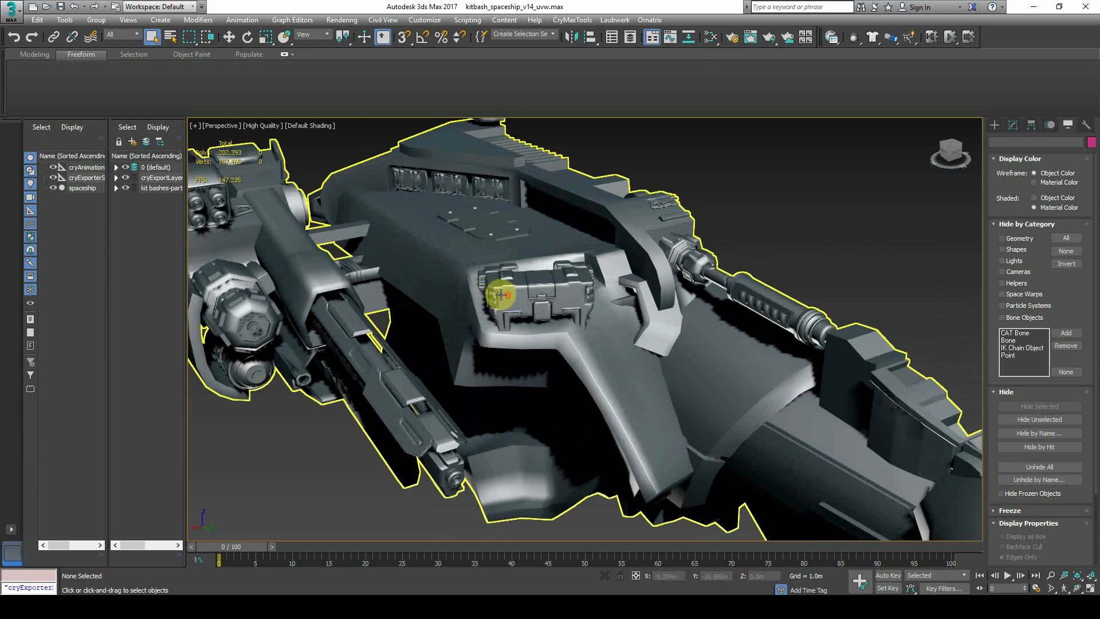
# Turn on Edged Faces (F4) and inspect the gun barrel and missile launcher
pyautogui.press('F4')
pyautogui.keyDown('alt'); pyautogui.moveTo(680, 313); pyautogui.dragTo(517, 337, button='middle'); pyautogui.keyUp('alt')
pyautogui.moveTo(765, 345); pyautogui.dragTo(596, 361, button='middle')
pyautogui.scroll(5, 595, 347)
pyautogui.scroll(-8, 594, 346)
pyautogui.moveTo(456, 361); pyautogui.dragTo(679, 351, button='middle')
pyautogui.scroll(6, 477, 497)
pyautogui.scroll(-6, 476, 497)
pyautogui.scroll(5, 423, 349)
pyautogui.scroll(4, 424, 350)
pyautogui.moveTo(429, 353); pyautogui.dragTo(518, 418, button='middle')
pyautogui.scroll(-3, 518, 418)
pyautogui.moveTo(488, 359); pyautogui.dragTo(507, 375, button='middle')
# Inspect the launcher bracket and round side hatch, then marquee-select the spaceship
pyautogui.scroll(2, 442, 295)
pyautogui.scroll(-4, 444, 295)
pyautogui.moveTo(509, 308); pyautogui.dragTo(570, 382, button='middle')
pyautogui.scroll(7, 470, 319)
pyautogui.scroll(-6, 471, 321)
pyautogui.keyDown('alt'); pyautogui.moveTo(481, 367); pyautogui.dragTo(578, 364, button='middle'); pyautogui.keyUp('alt')
pyautogui.scroll(6, 698, 395)
pyautogui.moveTo(698, 402); pyautogui.dragTo(635, 273, button='middle')
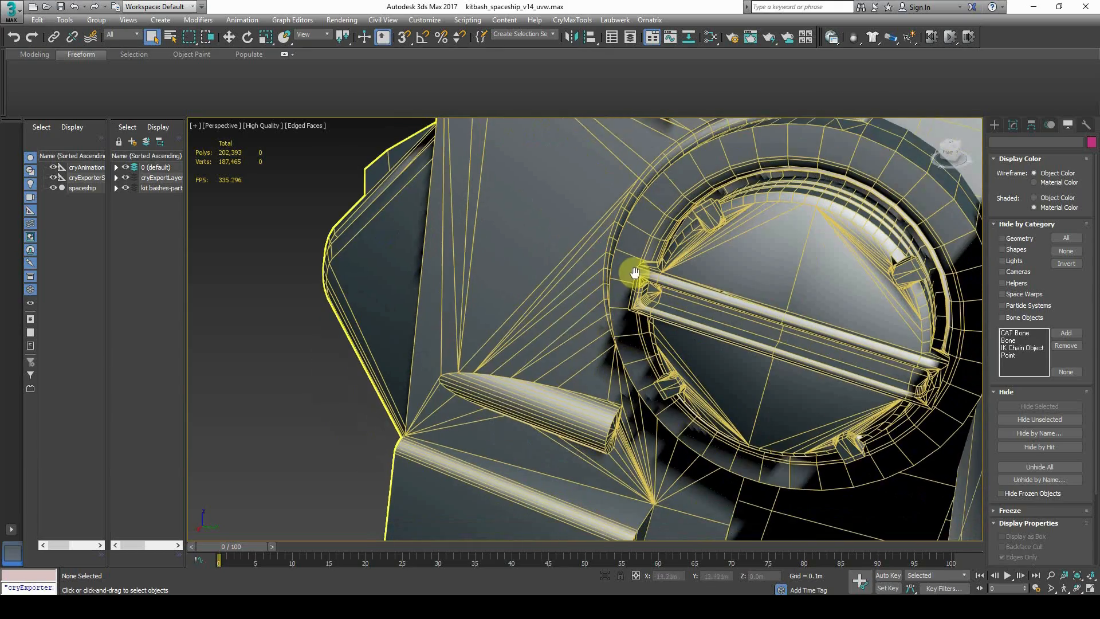
pyautogui.keyDown('alt'); pyautogui.moveTo(570, 364); pyautogui.dragTo(630, 382, button='middle'); pyautogui.keyUp('alt')
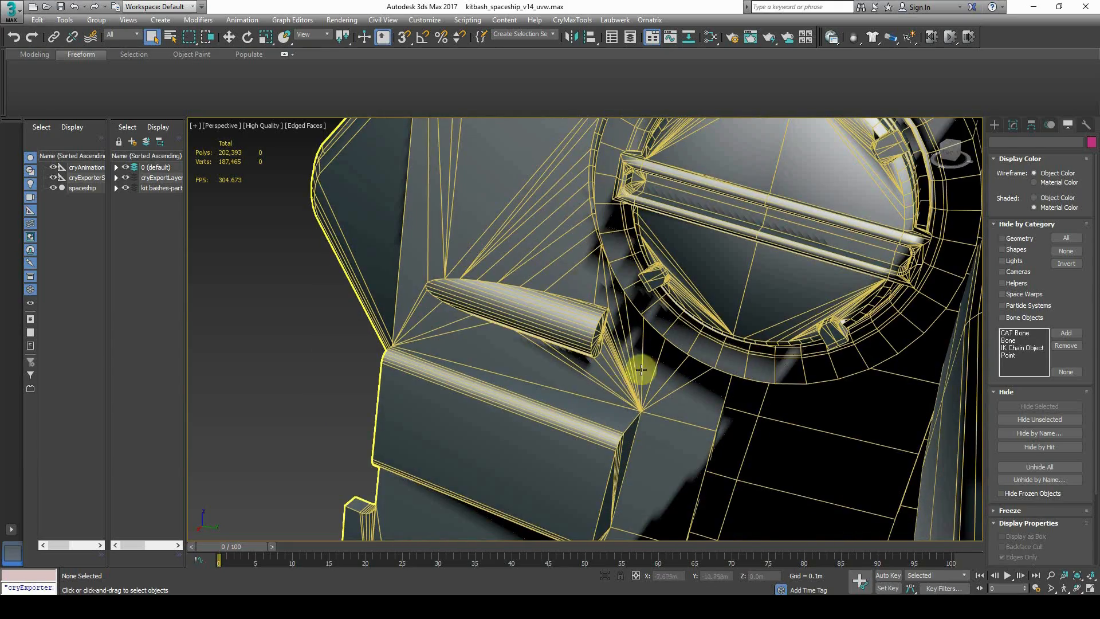
pyautogui.scroll(-5, 707, 348)
pyautogui.moveTo(707, 347); pyautogui.dragTo(598, 370, button='middle')
pyautogui.scroll(4, 589, 327)
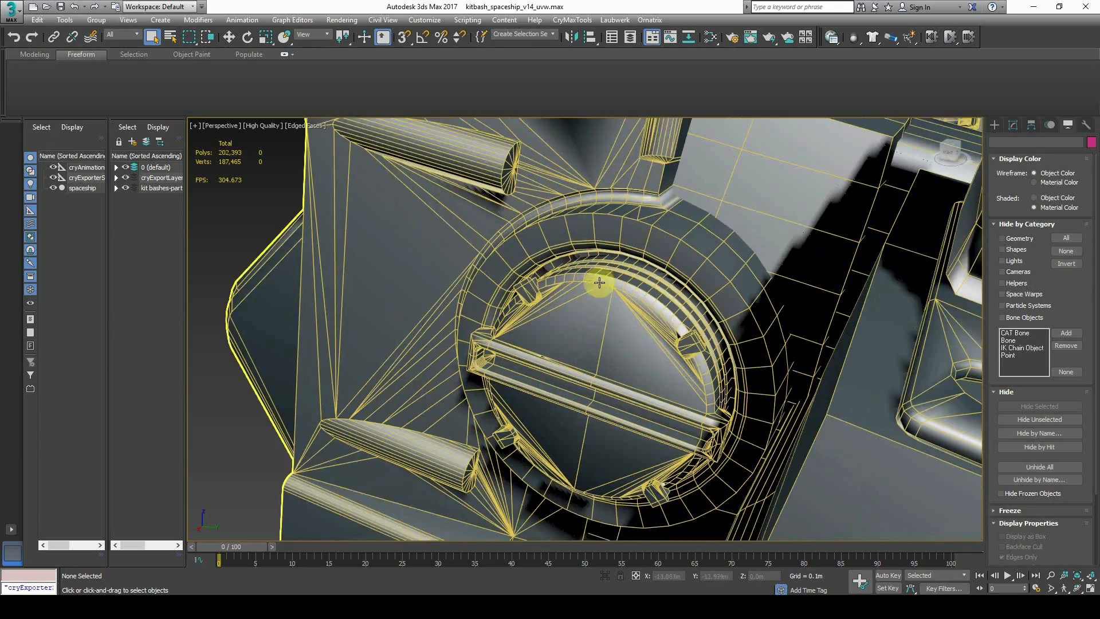
pyautogui.scroll(-8, 603, 280)
pyautogui.moveTo(699, 314)
pyautogui.mouseDown(button='middle')
pyautogui.moveTo(373, 327)
pyautogui.moveTo(508, 334)
pyautogui.moveTo(535, 347)
pyautogui.mouseUp(button='middle')
pyautogui.moveTo(719, 434); pyautogui.dragTo(719, 434)
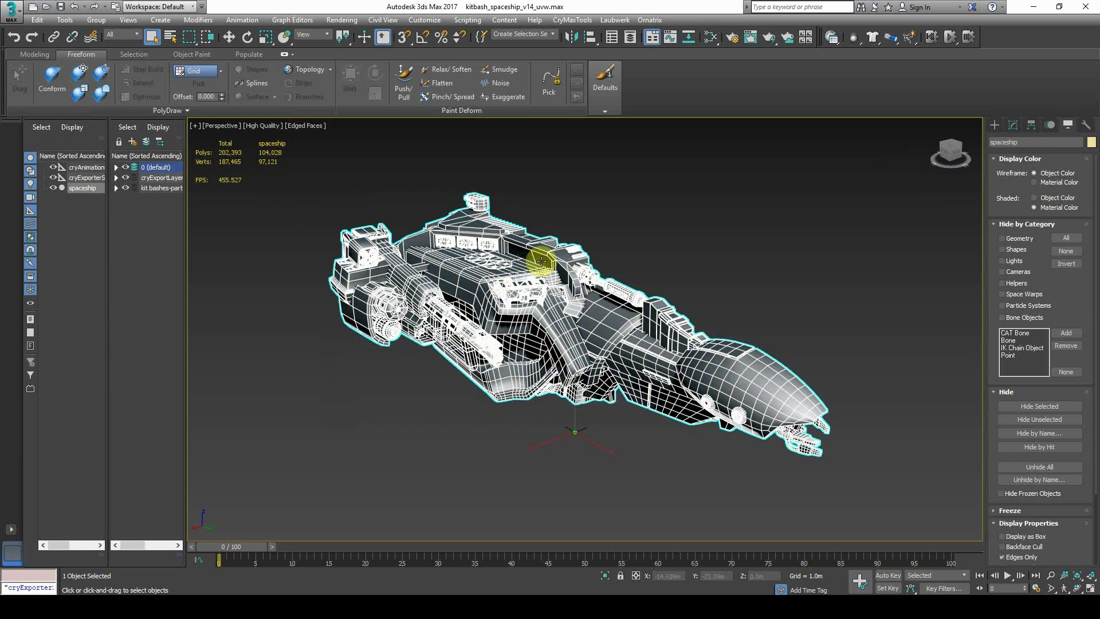
# Add a Symmetry modifier to the spaceship from the Modifier List
pyautogui.click(1013, 124)
pyautogui.click(1038, 158)
pyautogui.scroll(-10, 1057, 366)
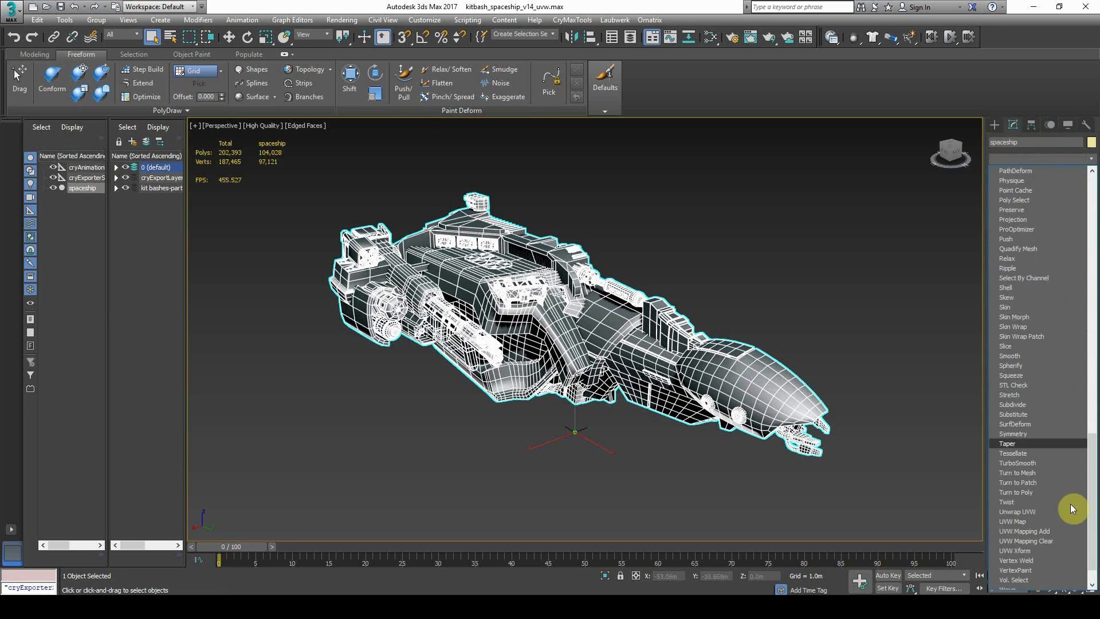
pyautogui.click(1029, 436)
# Inspect the mirrored ship from the side, toggling the Edged Faces overlay
pyautogui.keyDown('alt'); pyautogui.moveTo(659, 356); pyautogui.dragTo(660, 417, button='middle'); pyautogui.keyUp('alt')
pyautogui.click(661, 418)
pyautogui.keyDown('alt'); pyautogui.moveTo(542, 411); pyautogui.dragTo(658, 408, button='middle'); pyautogui.keyUp('alt')
pyautogui.press('F4')
pyautogui.moveTo(596, 395)
pyautogui.keyDown('alt'); pyautogui.mouseDown(button='middle')
pyautogui.moveTo(660, 404)
pyautogui.moveTo(523, 401)
pyautogui.moveTo(638, 393)
pyautogui.moveTo(705, 422)
pyautogui.moveTo(806, 411)
pyautogui.moveTo(613, 405)
pyautogui.moveTo(597, 398)
pyautogui.moveTo(589, 363)
pyautogui.moveTo(535, 337)
pyautogui.moveTo(491, 332)
pyautogui.moveTo(578, 338)
pyautogui.mouseUp(button='middle'); pyautogui.keyUp('alt')
pyautogui.press('F4')
pyautogui.press('F4')
pyautogui.moveTo(681, 352); pyautogui.dragTo(705, 356, button='middle')
pyautogui.click(632, 327)
pyautogui.press('F4')
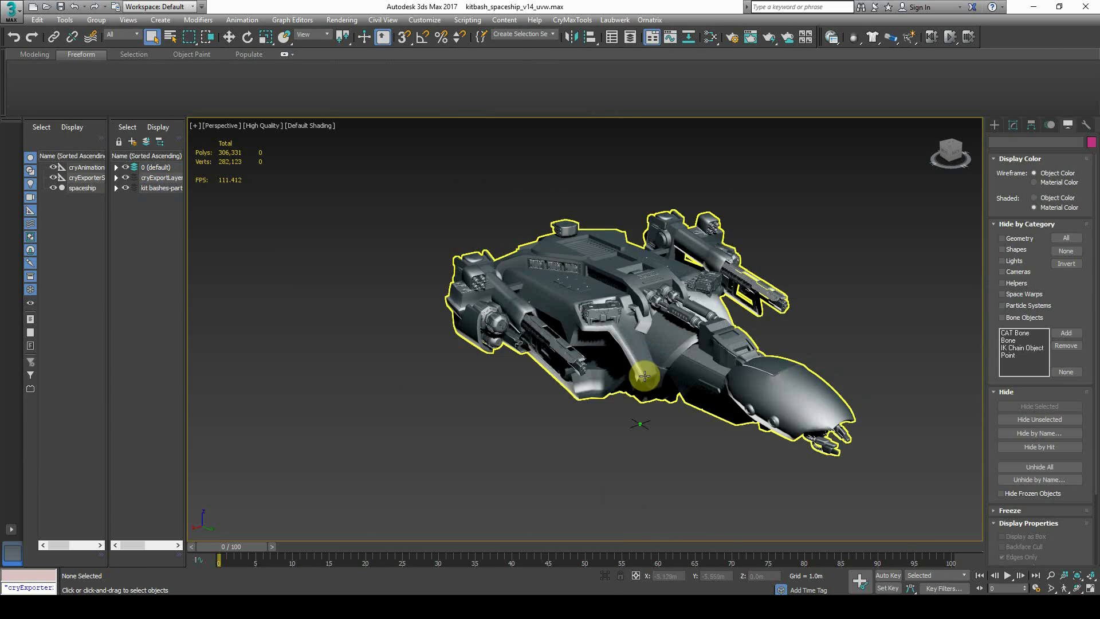
pyautogui.scroll(3, 654, 364)
pyautogui.keyDown('alt'); pyautogui.moveTo(653, 363); pyautogui.dragTo(607, 358, button='middle'); pyautogui.keyUp('alt')
# Select the spaceship and switch its Editable Poly to Element level
pyautogui.click(515, 293)
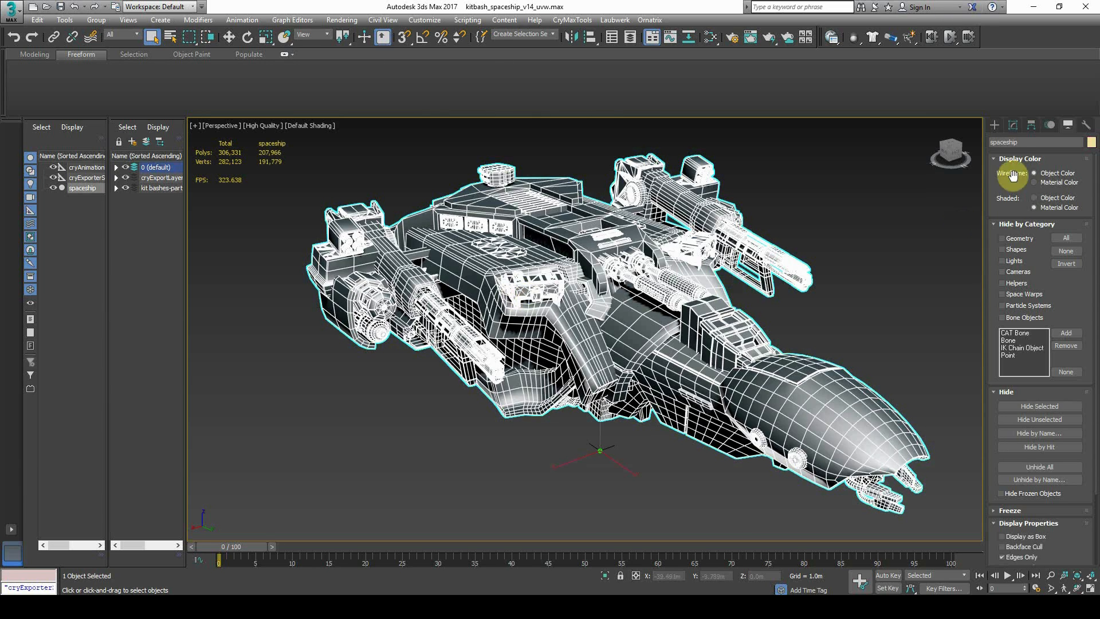
pyautogui.click(1012, 126)
pyautogui.click(1015, 230)
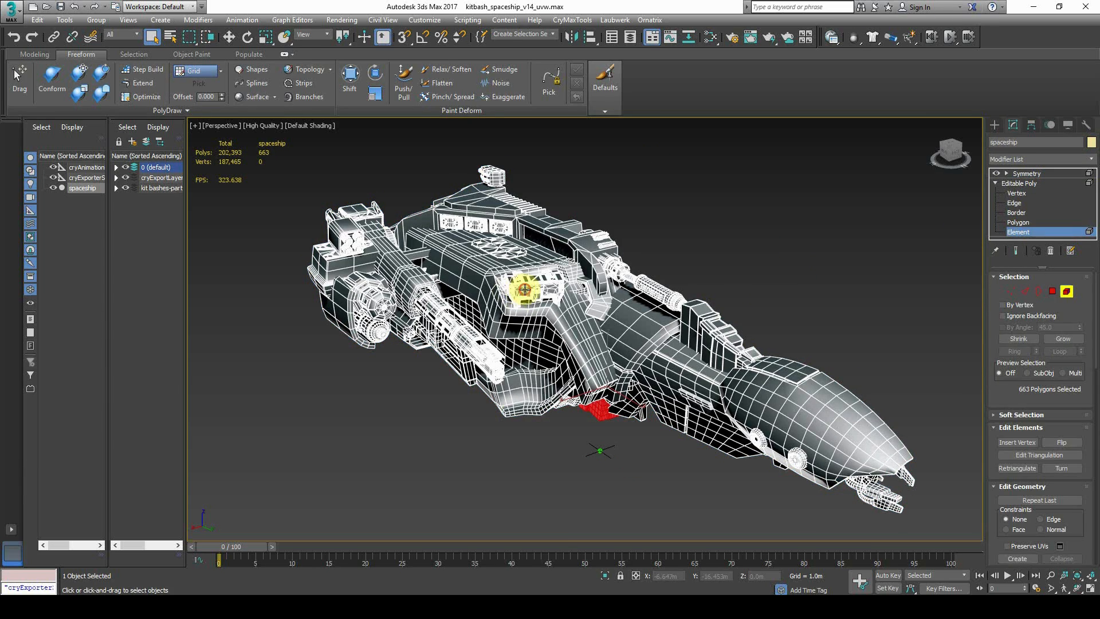
# Add the white frame and other engine block parts to the element selection
pyautogui.scroll(6, 514, 279)
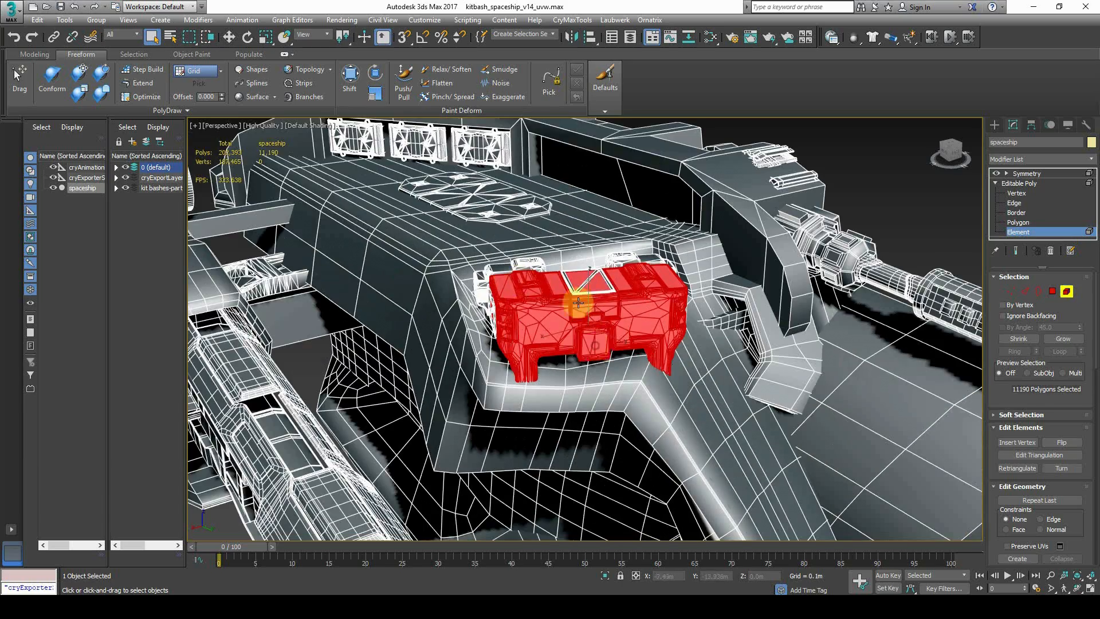
pyautogui.keyDown('alt'); pyautogui.moveTo(578, 303); pyautogui.dragTo(601, 304, button='middle'); pyautogui.keyUp('alt')
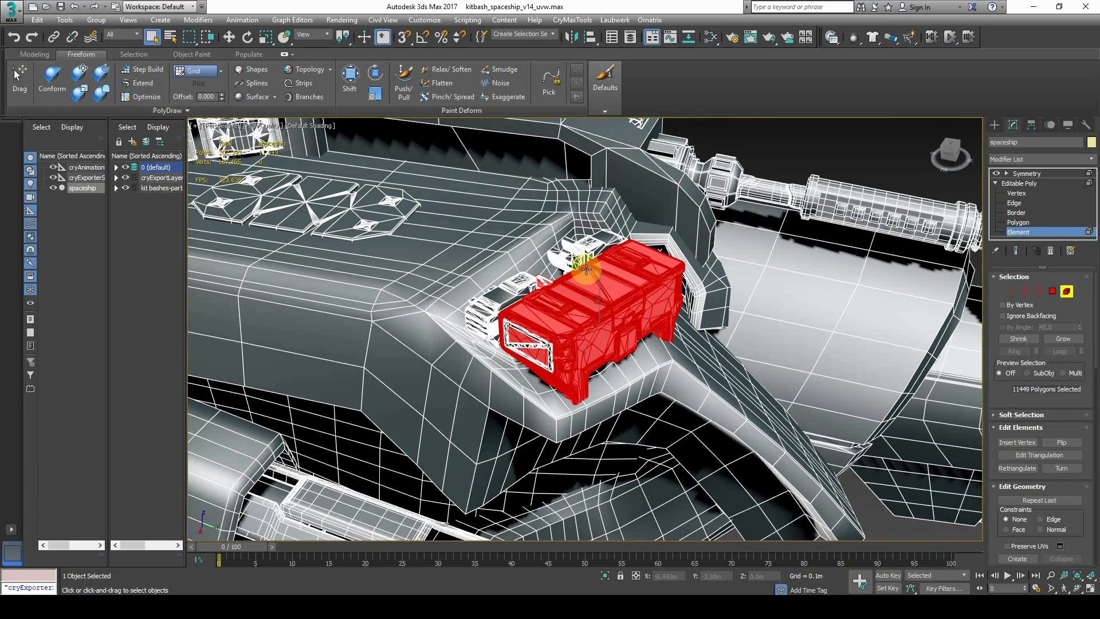
pyautogui.scroll(5, 515, 295)
pyautogui.keyDown('ctrl'); pyautogui.click(499, 356); pyautogui.keyUp('ctrl')
pyautogui.keyDown('ctrl'); pyautogui.click(466, 343); pyautogui.keyUp('ctrl')
pyautogui.keyDown('alt'); pyautogui.moveTo(468, 344); pyautogui.dragTo(529, 356, button='middle'); pyautogui.keyUp('alt')
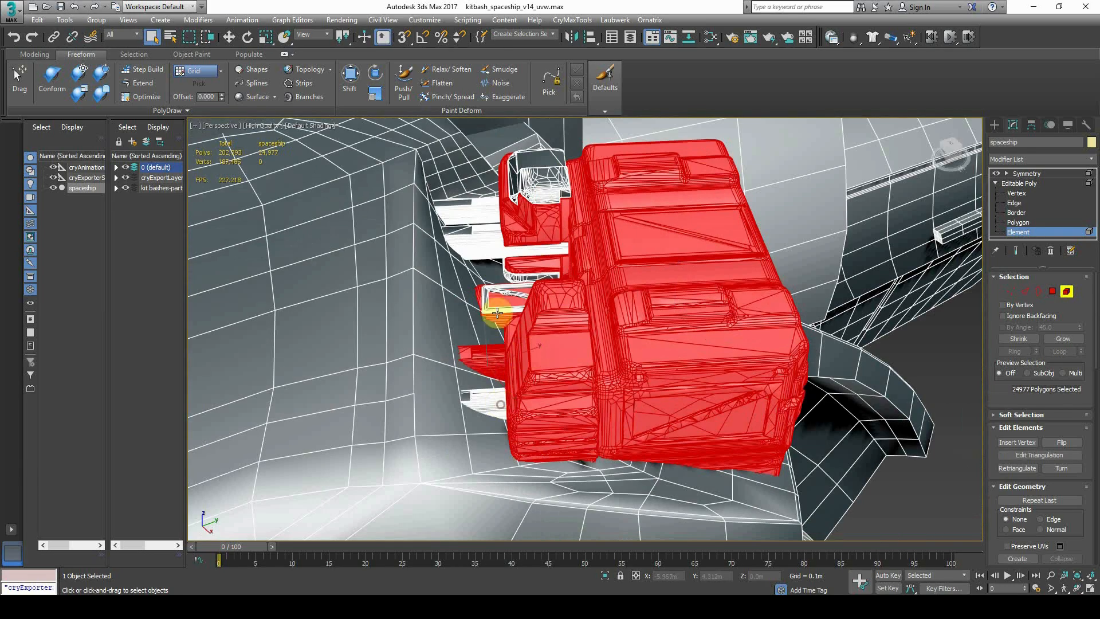
# Add the white cockpit part, leaving the hull element out of the selection
pyautogui.keyDown('ctrl'); pyautogui.click(485, 221); pyautogui.keyUp('ctrl')
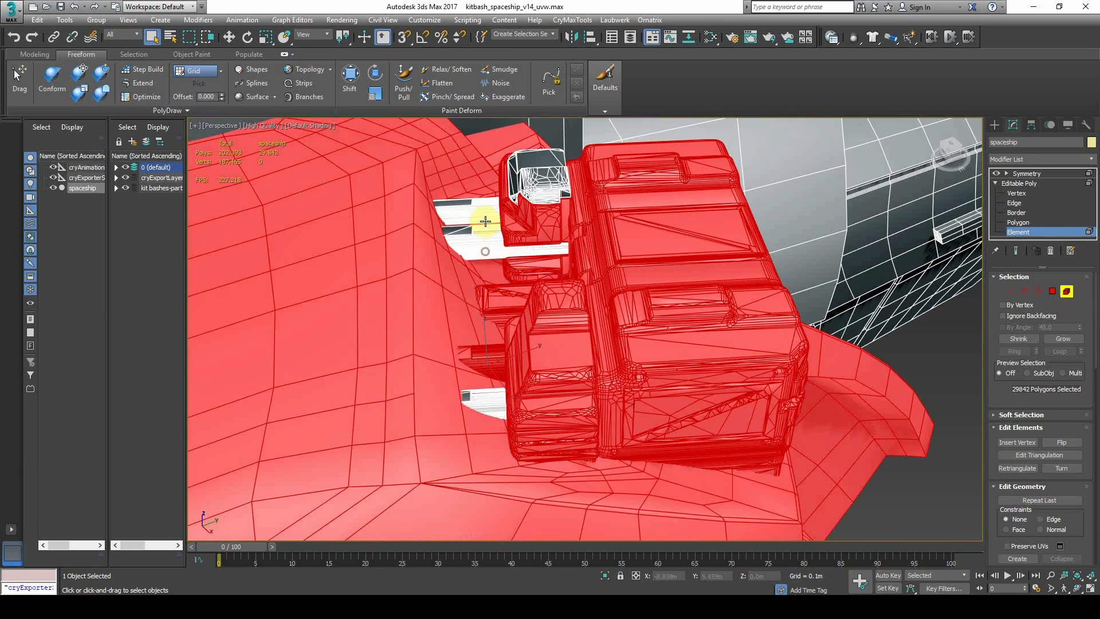
pyautogui.keyDown('alt'); pyautogui.click(488, 242); pyautogui.keyUp('alt')
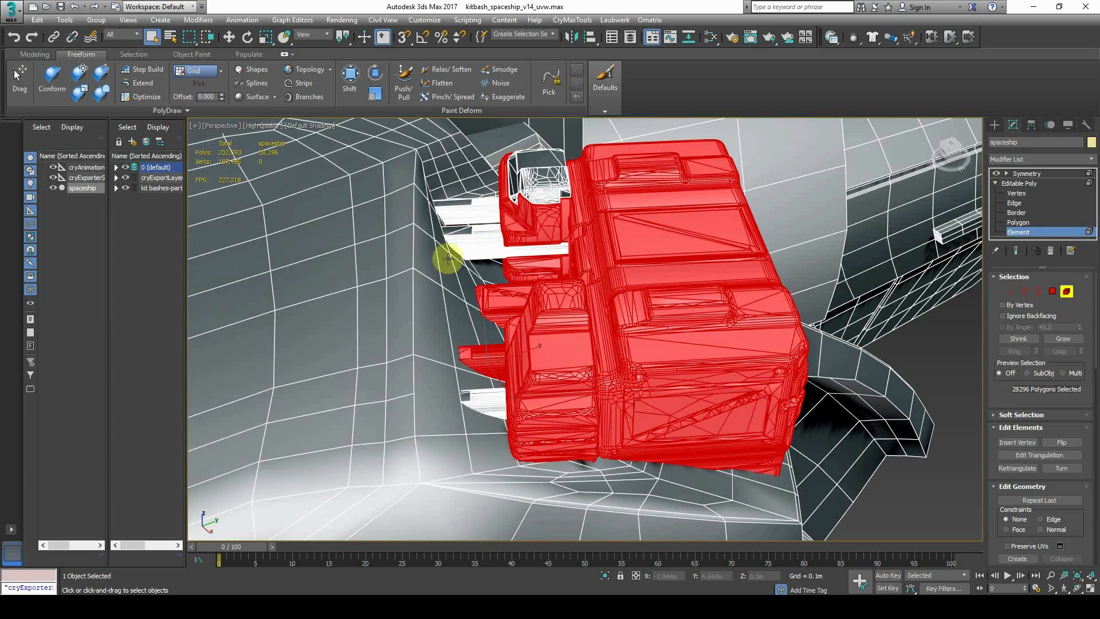
pyautogui.keyDown('alt'); pyautogui.moveTo(491, 257); pyautogui.dragTo(418, 328, button='middle'); pyautogui.keyUp('alt')
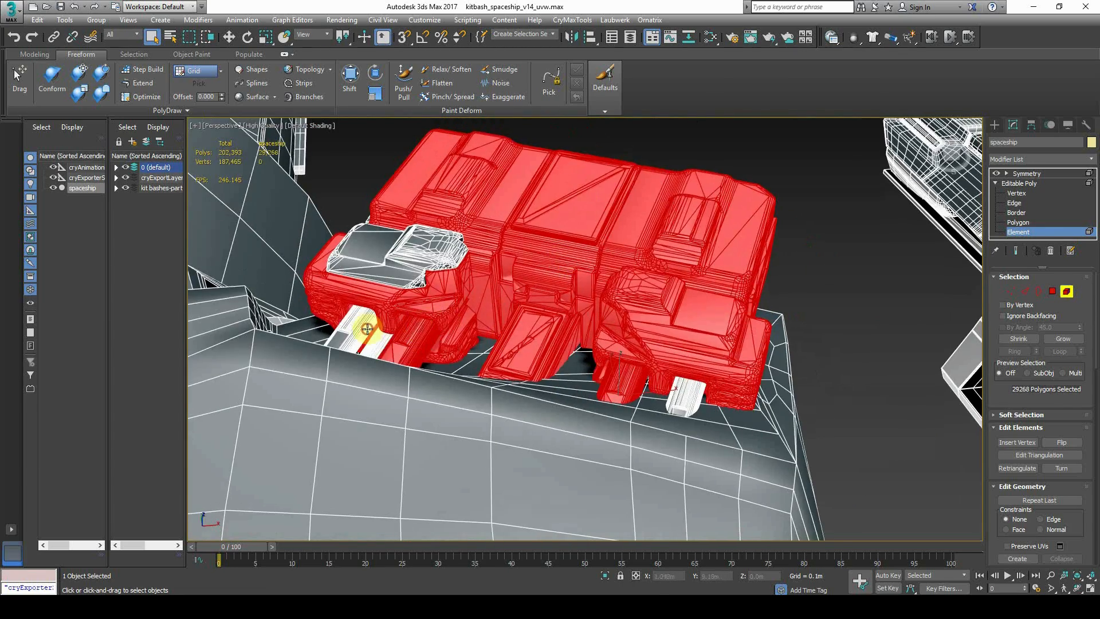
pyautogui.keyDown('ctrl'); pyautogui.click(417, 258); pyautogui.keyUp('ctrl')
pyautogui.keyDown('alt'); pyautogui.moveTo(666, 384); pyautogui.dragTo(456, 439, button='middle'); pyautogui.keyUp('alt')
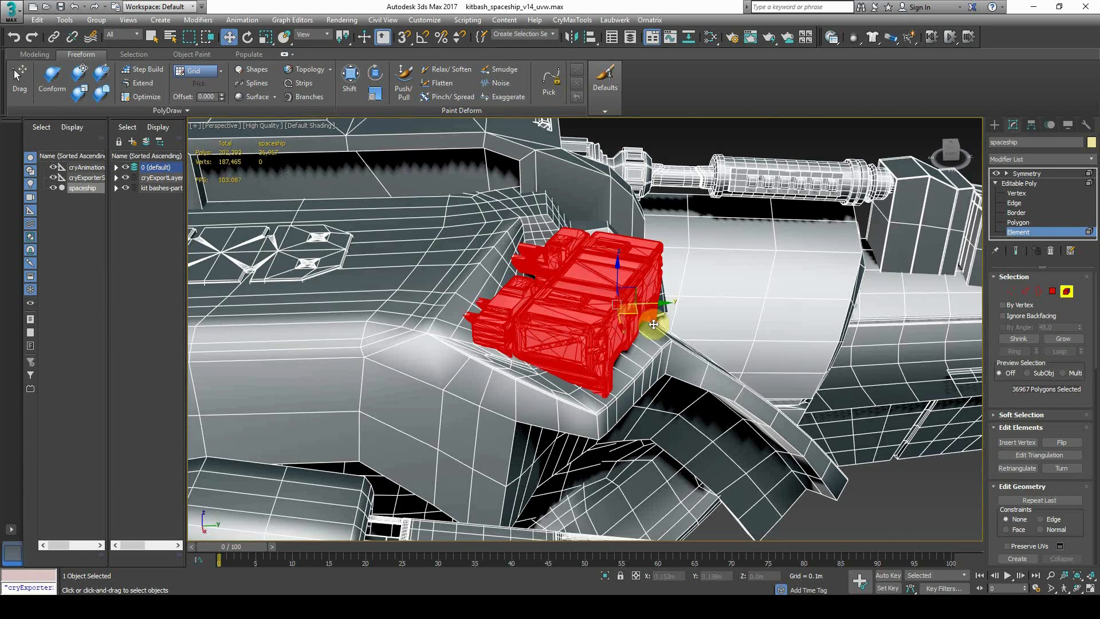
pyautogui.moveTo(636, 311); pyautogui.dragTo(665, 318)
pyautogui.hotkey('ctrl', 'z')
pyautogui.scroll(-1, 1036, 436)
pyautogui.scroll(-3, 1036, 436)
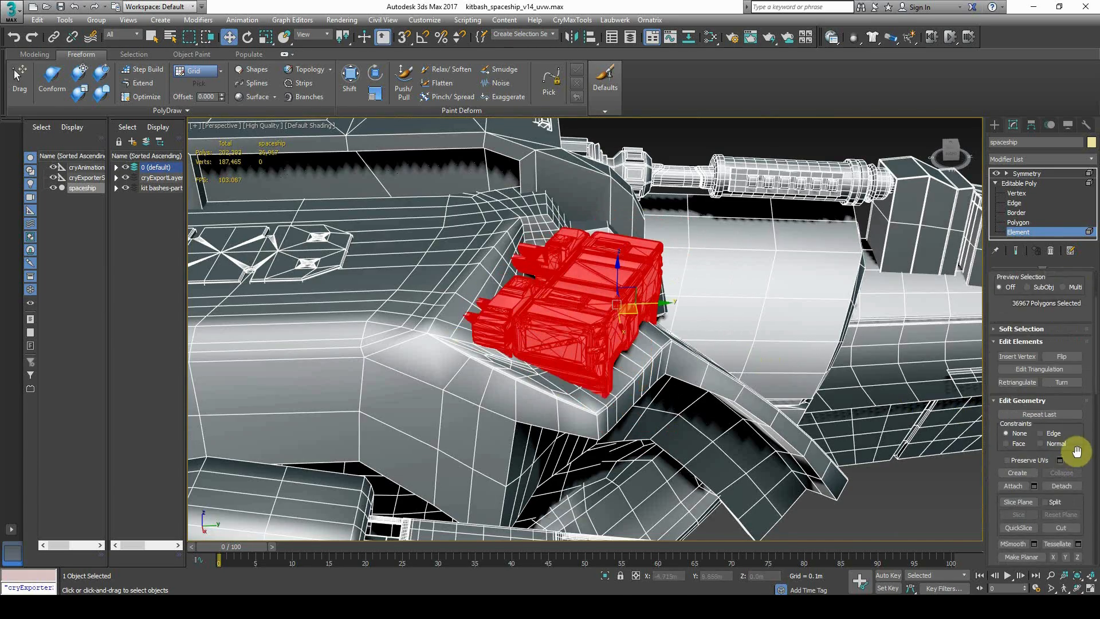
# Detach the selected elements as a clone named Object013
pyautogui.click(1074, 488)
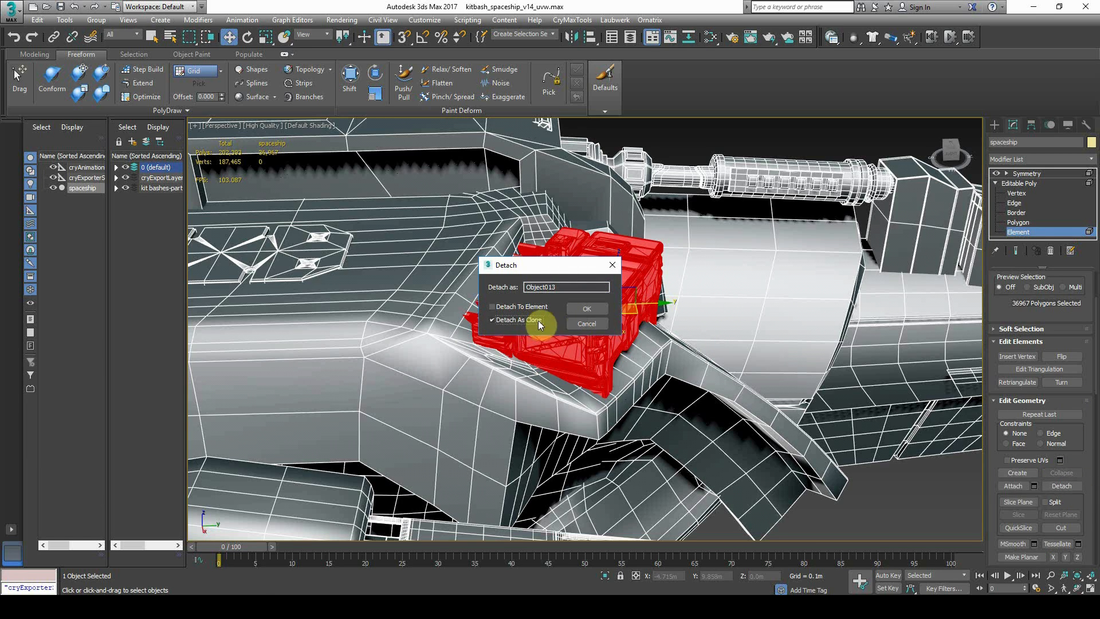
pyautogui.click(585, 310)
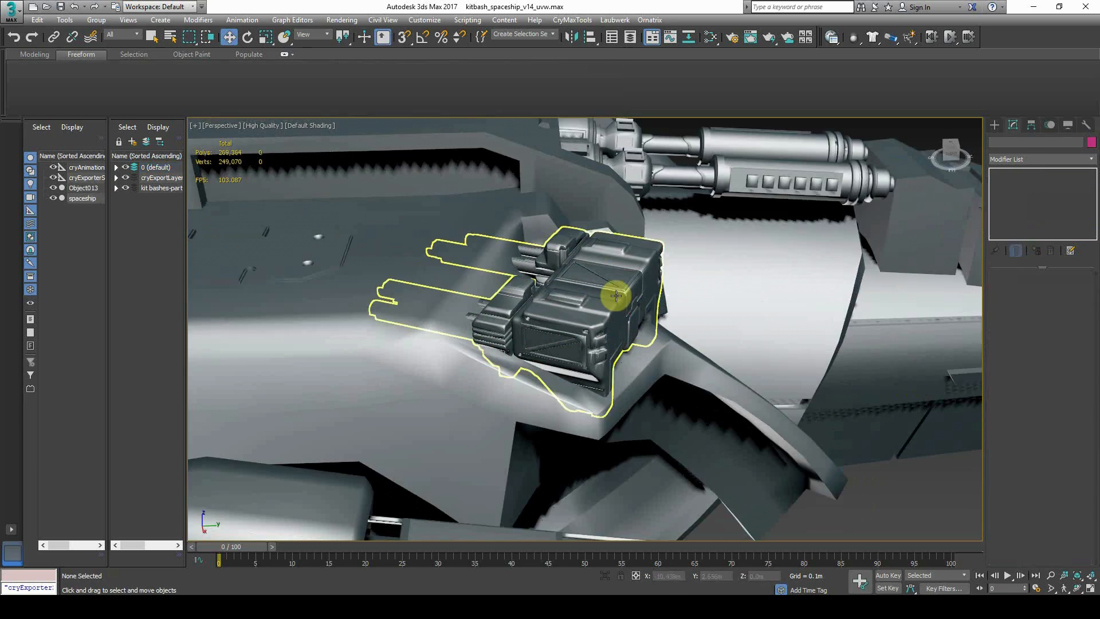
pyautogui.click(656, 319)
pyautogui.scroll(-1, 652, 325)
pyautogui.keyDown('alt'); pyautogui.moveTo(652, 325); pyautogui.dragTo(622, 328, button='middle'); pyautogui.keyUp('alt')
pyautogui.scroll(2, 592, 330)
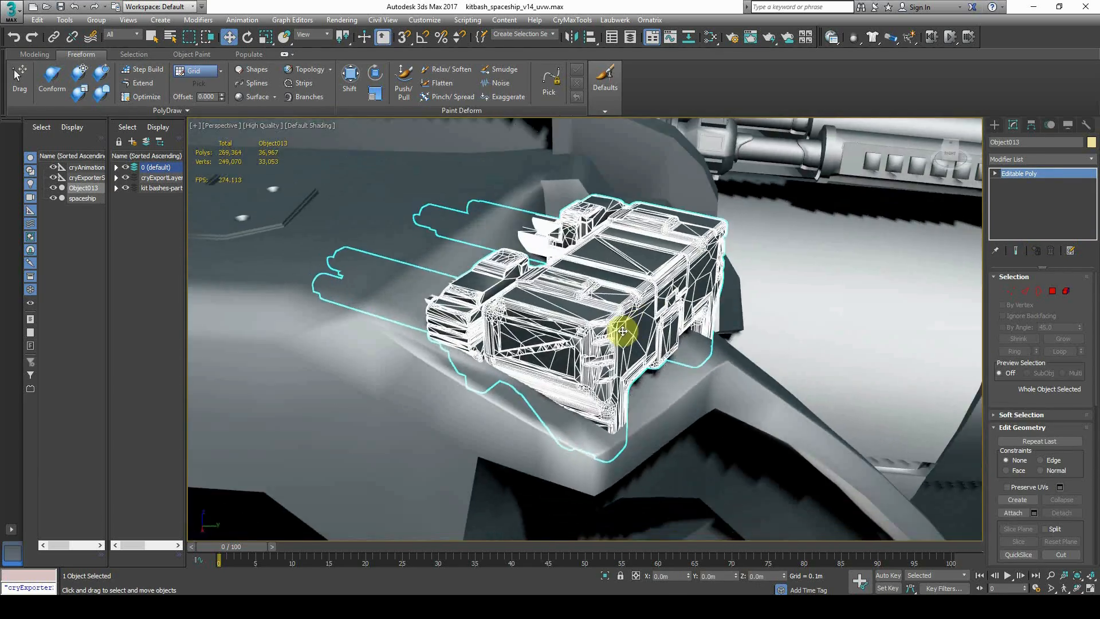
pyautogui.scroll(-2, 621, 330)
# Hide the spaceship with Hide Selected
pyautogui.click(744, 257)
pyautogui.click(1035, 174)
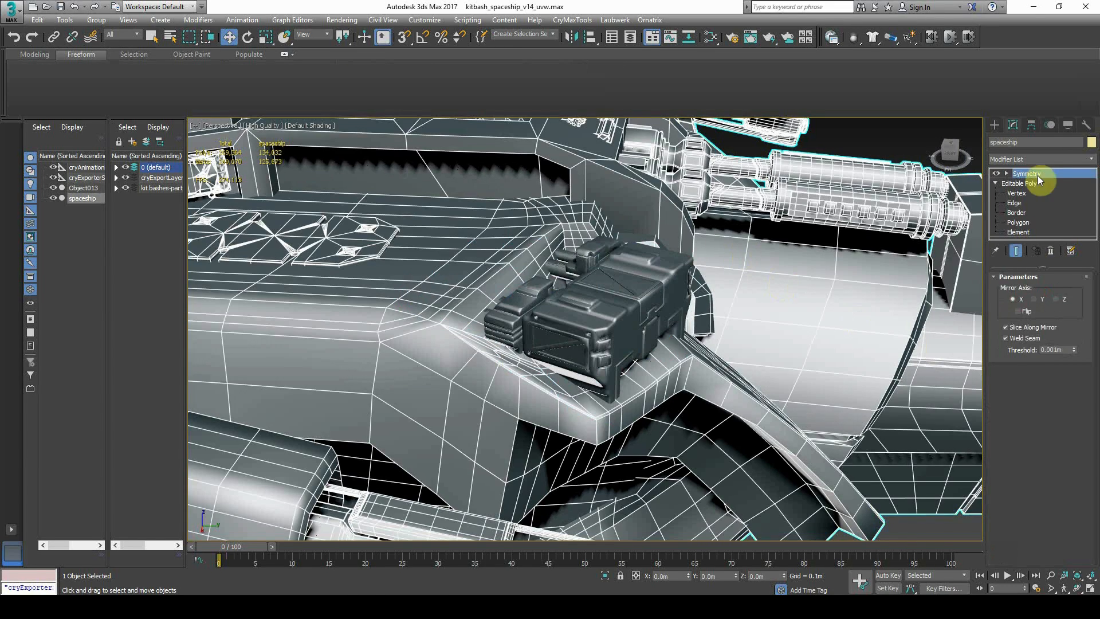
pyautogui.click(1069, 124)
pyautogui.click(1041, 409)
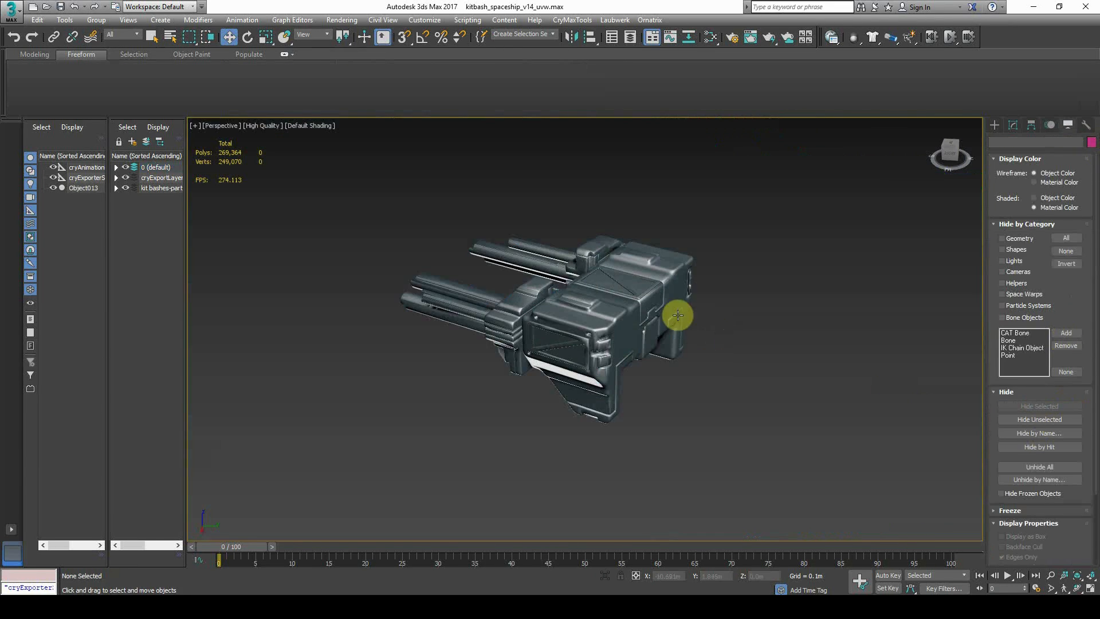
# Inspect the standalone Object013 from a flatter side-on view
pyautogui.click(651, 311)
pyautogui.scroll(-2, 648, 402)
pyautogui.click(655, 407)
pyautogui.moveTo(691, 433); pyautogui.dragTo(673, 329, button='middle')
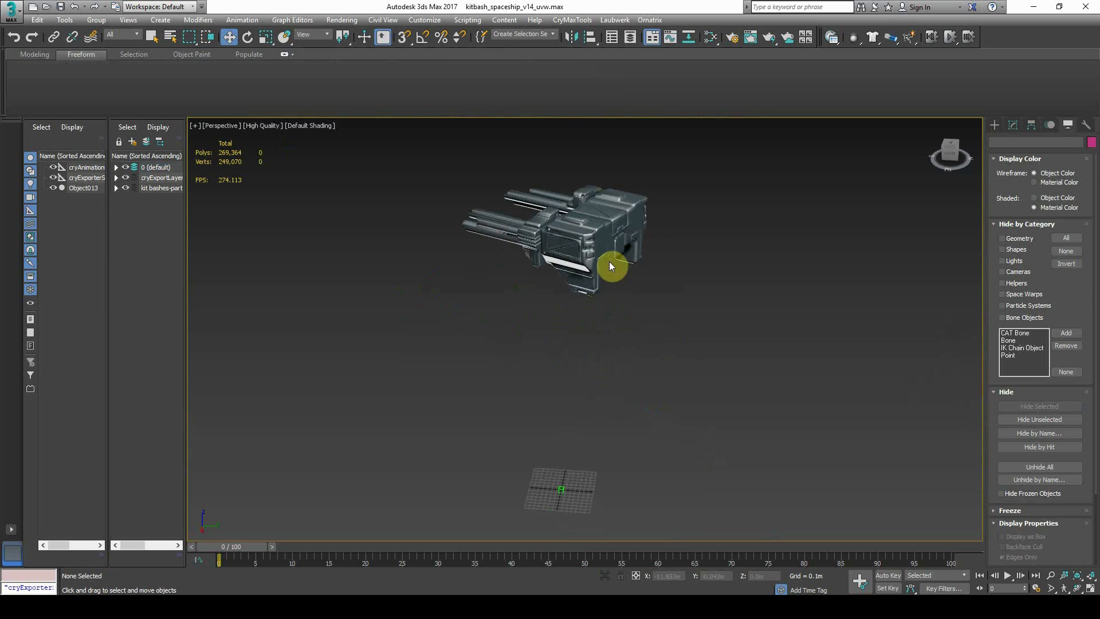
pyautogui.scroll(5, 547, 201)
pyautogui.keyDown('alt'); pyautogui.moveTo(558, 213); pyautogui.dragTo(583, 393, button='middle'); pyautogui.keyUp('alt')
pyautogui.scroll(-5, 567, 431)
pyautogui.scroll(-4, 567, 431)
pyautogui.scroll(3, 561, 331)
pyautogui.scroll(2, 556, 257)
pyautogui.scroll(-2, 707, 285)
pyautogui.click(994, 126)
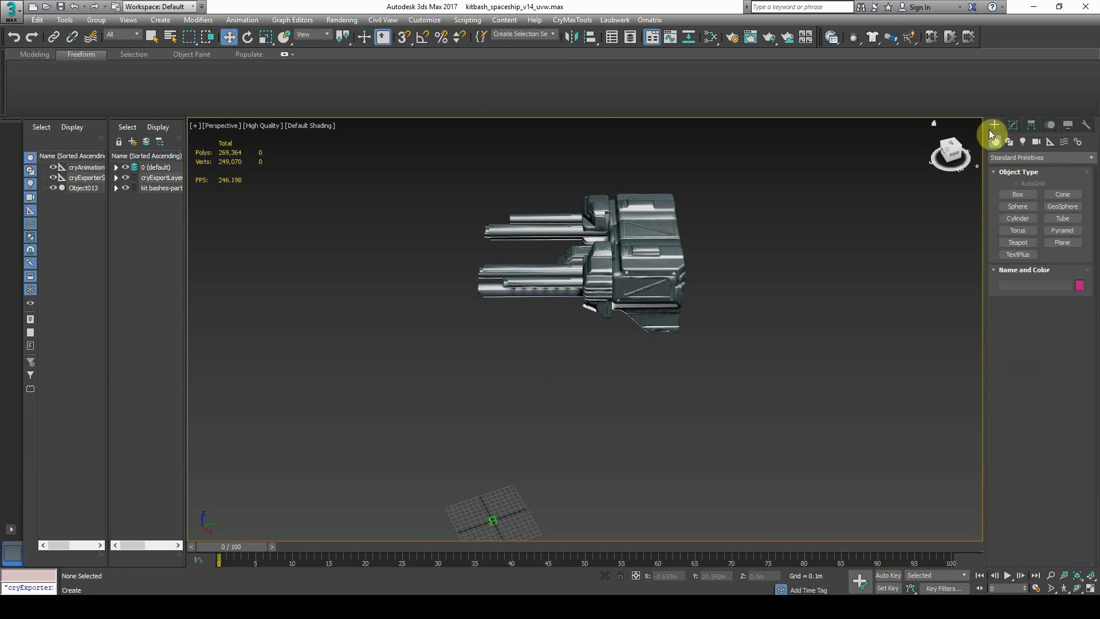
# Draw a new box, Box001, and move it up onto the detached part
pyautogui.click(1029, 197)
pyautogui.moveTo(550, 471); pyautogui.dragTo(586, 458)
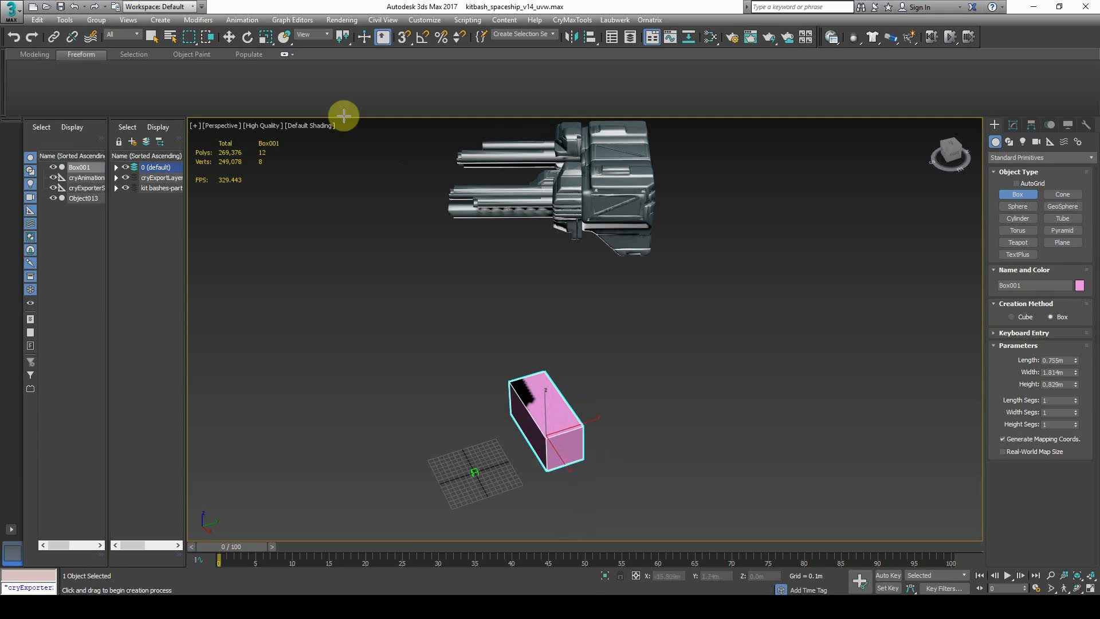
pyautogui.click(230, 38)
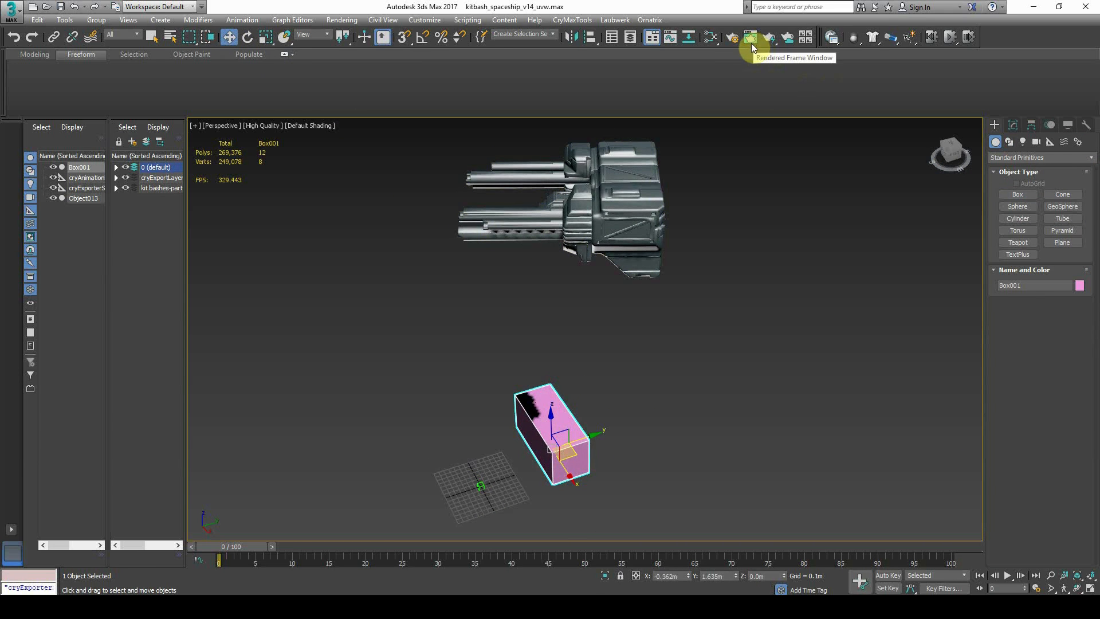
pyautogui.moveTo(570, 438); pyautogui.dragTo(639, 222)
# Rotate Box001 to line up with the part and position it over the part's main body
pyautogui.click(248, 39)
pyautogui.keyDown('alt'); pyautogui.moveTo(493, 218); pyautogui.dragTo(617, 297, button='middle'); pyautogui.keyUp('alt')
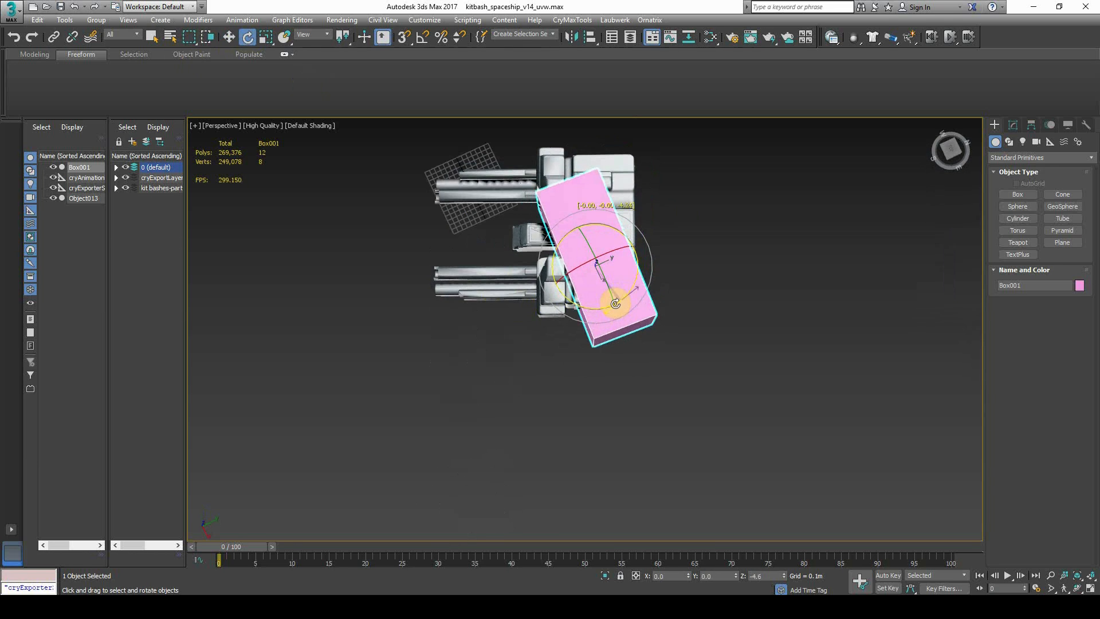
pyautogui.moveTo(615, 304); pyautogui.dragTo(601, 311)
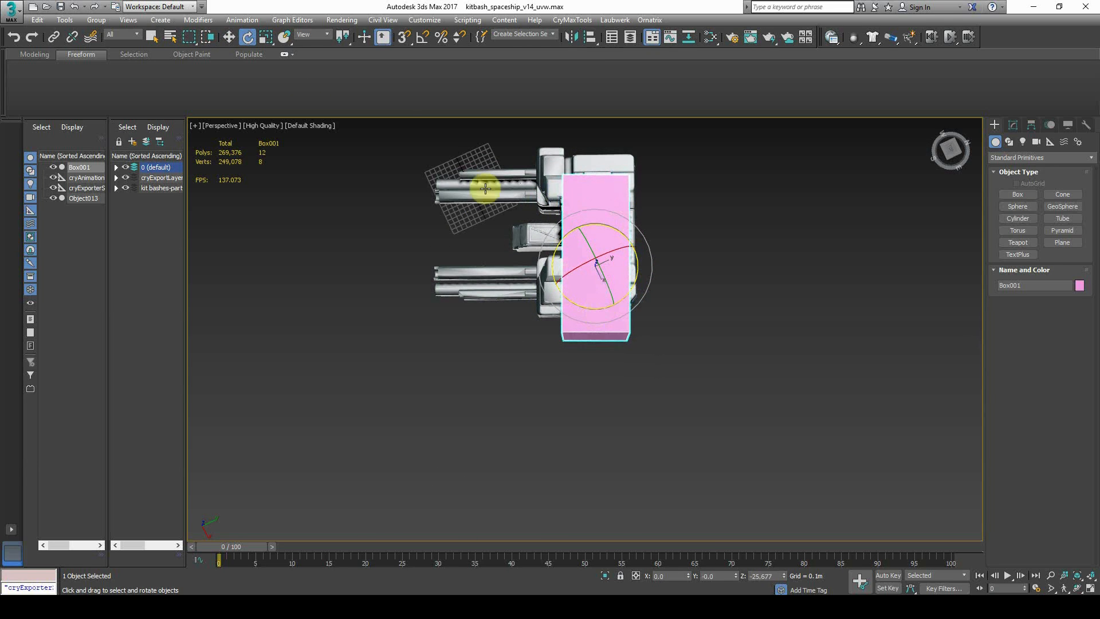
pyautogui.click(227, 41)
pyautogui.moveTo(609, 276); pyautogui.dragTo(606, 330, button='middle')
pyautogui.keyDown('alt'); pyautogui.moveTo(607, 330); pyautogui.dragTo(609, 341, button='middle'); pyautogui.keyUp('alt')
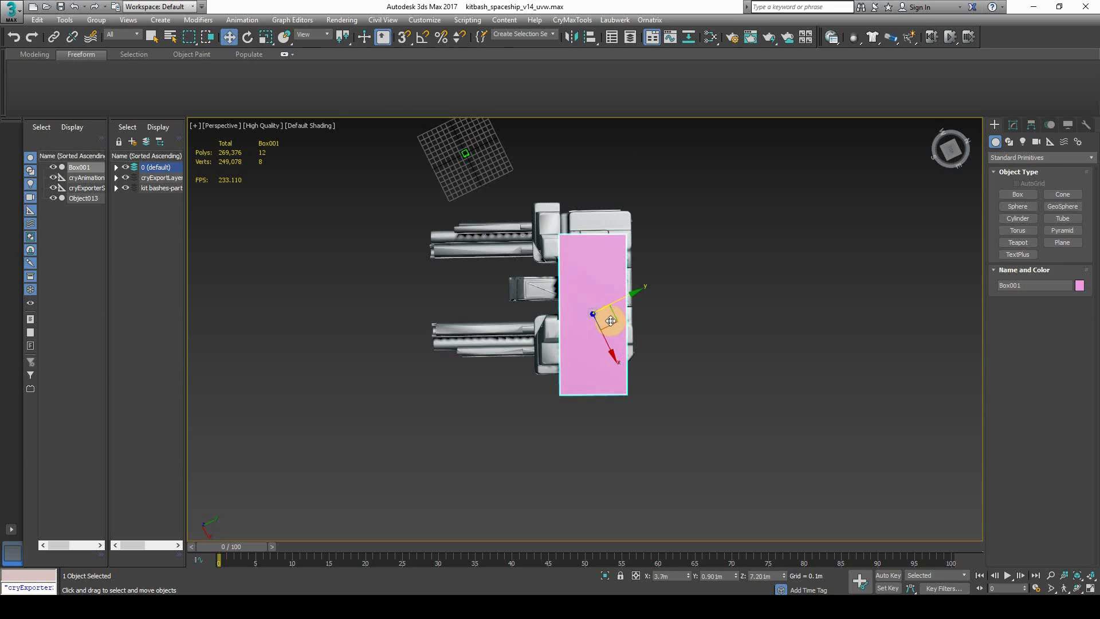
pyautogui.moveTo(611, 321); pyautogui.dragTo(623, 283)
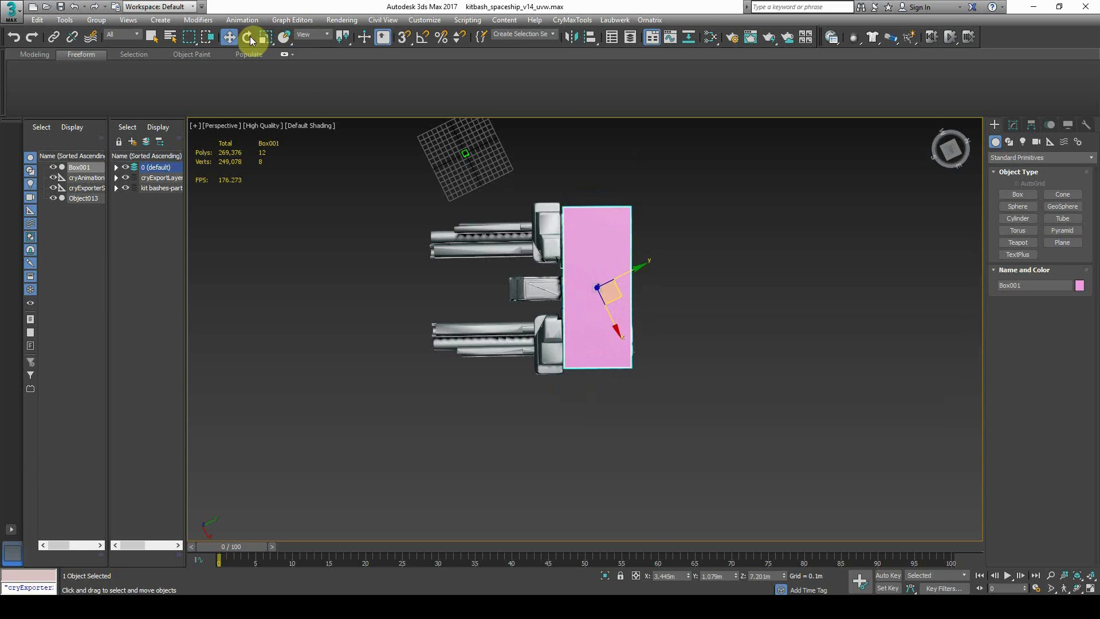
pyautogui.keyDown('alt'); pyautogui.moveTo(643, 287); pyautogui.dragTo(604, 206, button='middle'); pyautogui.keyUp('alt')
pyautogui.scroll(5, 772, 258)
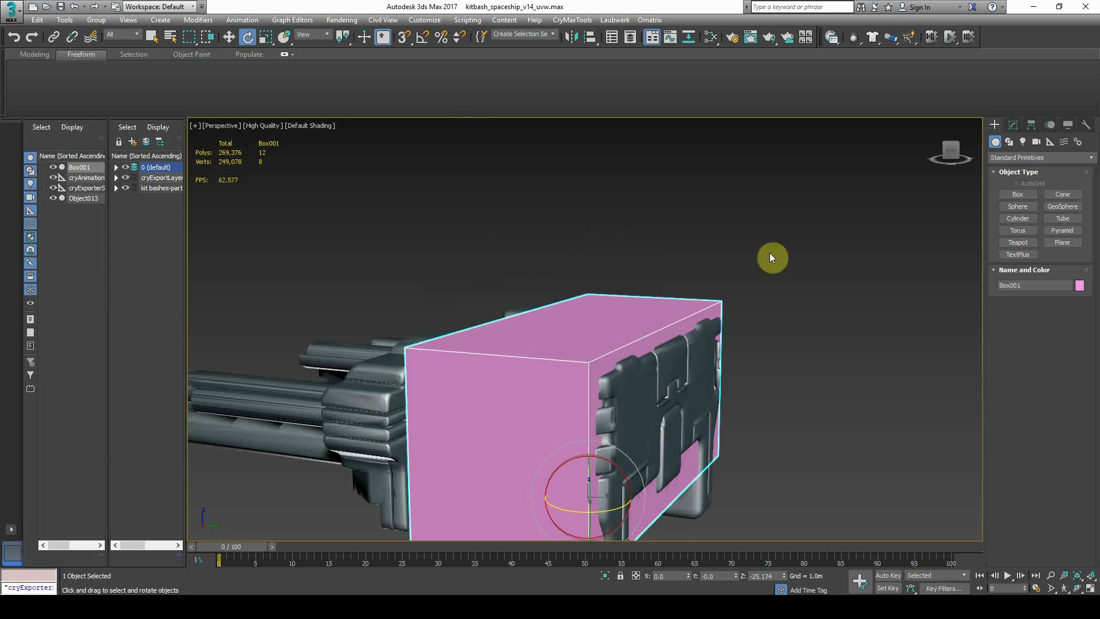
pyautogui.click(1013, 125)
# Convert Box001 to an Editable Poly and lower its top face onto the part
pyautogui.rightClick(1020, 172)
pyautogui.click(1000, 265)
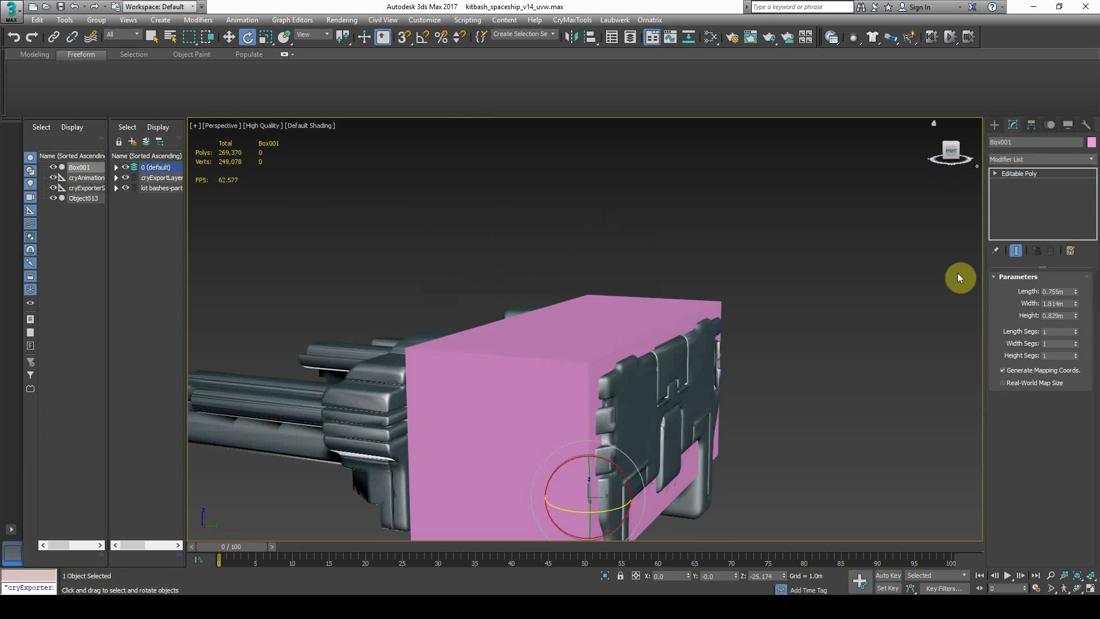
pyautogui.moveTo(642, 332); pyautogui.dragTo(651, 281, button='middle')
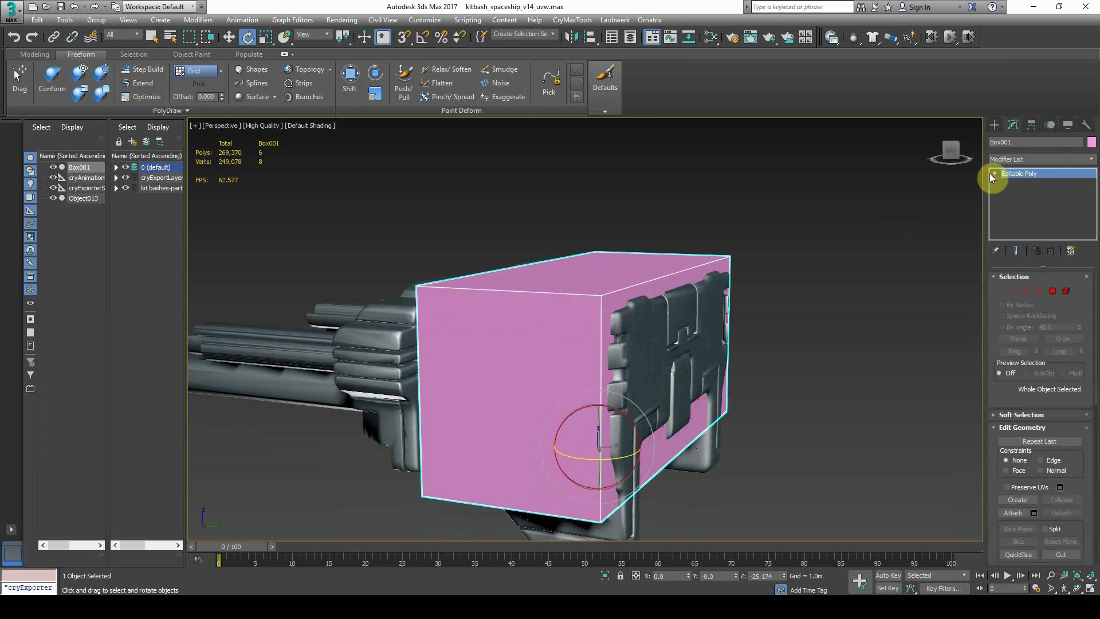
pyautogui.click(1018, 213)
pyautogui.click(580, 265)
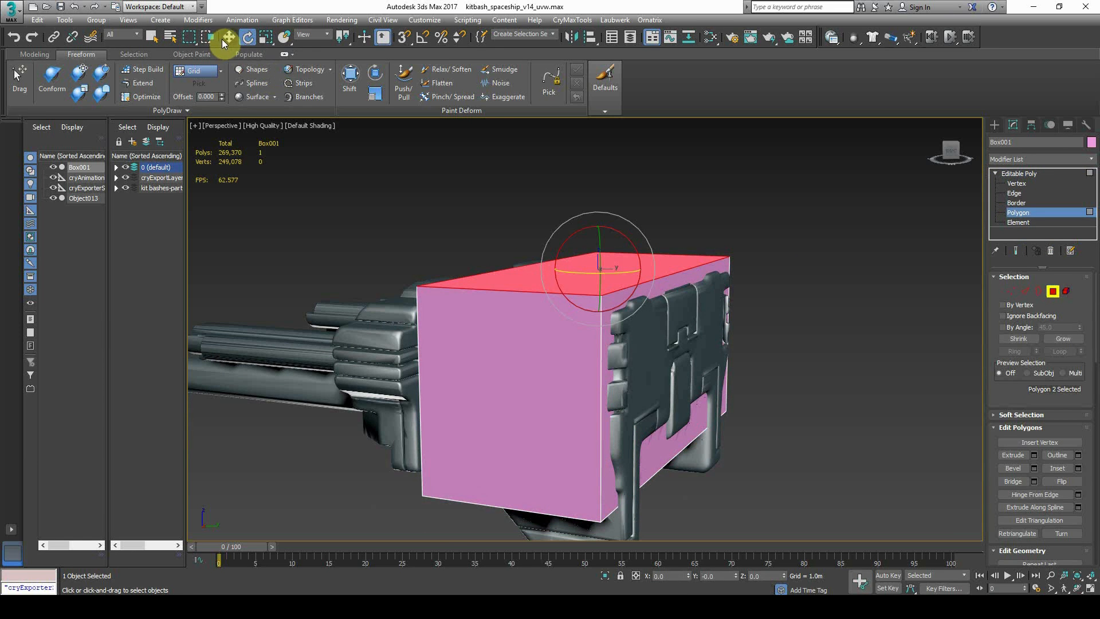
pyautogui.moveTo(611, 259)
pyautogui.mouseDown()
pyautogui.moveTo(597, 301)
pyautogui.moveTo(600, 256)
pyautogui.mouseUp()
# Using Local coordinates, slide the box's side face inward along its normal to fit
pyautogui.click(654, 330)
pyautogui.keyDown('alt'); pyautogui.moveTo(665, 350); pyautogui.dragTo(711, 383, button='middle'); pyautogui.keyUp('alt')
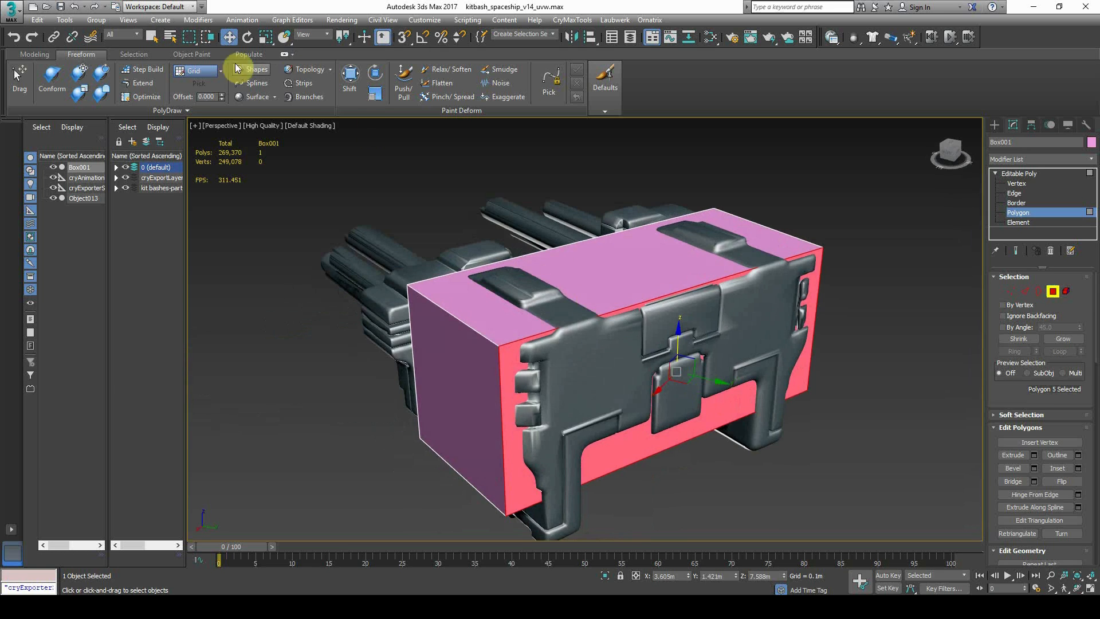
pyautogui.keyDown('alt'); pyautogui.moveTo(741, 334); pyautogui.dragTo(493, 244, button='middle'); pyautogui.keyUp('alt')
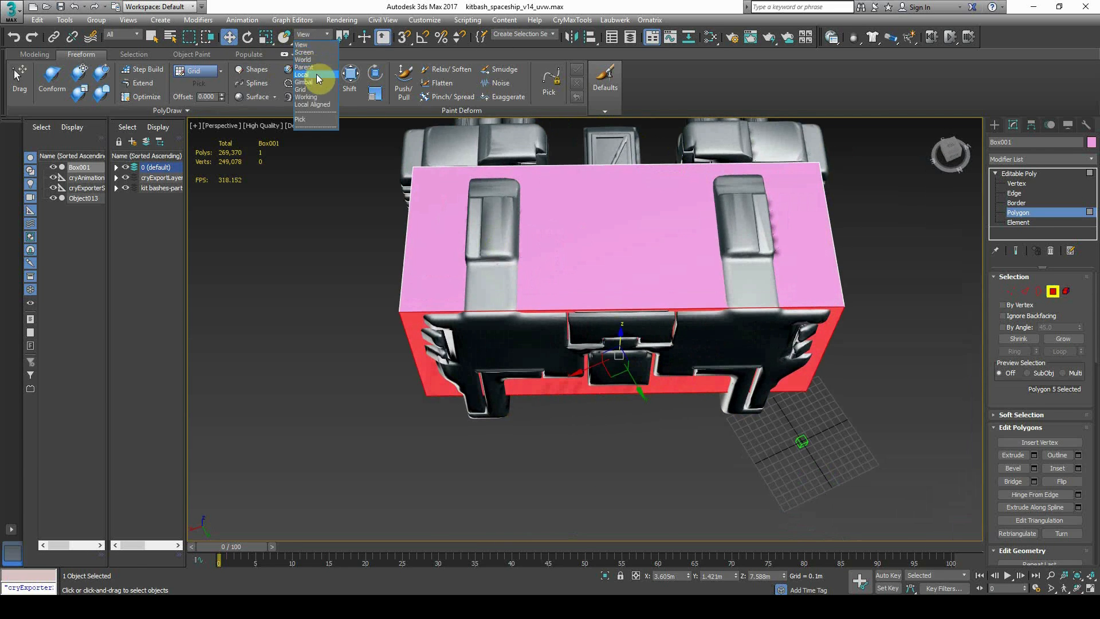
pyautogui.click(316, 74)
pyautogui.moveTo(618, 351); pyautogui.dragTo(621, 385)
pyautogui.keyDown('alt'); pyautogui.moveTo(621, 385); pyautogui.dragTo(615, 455, button='middle'); pyautogui.keyUp('alt')
# Slide the bottom face and the long side face to fit the part
pyautogui.click(598, 454)
pyautogui.moveTo(593, 516); pyautogui.dragTo(610, 482)
pyautogui.keyDown('alt'); pyautogui.moveTo(596, 469); pyautogui.dragTo(491, 351, button='middle'); pyautogui.keyUp('alt')
pyautogui.click(572, 395)
pyautogui.moveTo(491, 352); pyautogui.dragTo(576, 379)
# Slide the end face to fit the part and check the whole box from several angles
pyautogui.keyDown('alt'); pyautogui.moveTo(576, 378); pyautogui.dragTo(888, 376, button='middle'); pyautogui.keyUp('alt')
pyautogui.click(841, 384)
pyautogui.moveTo(914, 382)
pyautogui.mouseDown()
pyautogui.moveTo(877, 388)
pyautogui.moveTo(909, 395)
pyautogui.mouseUp()
pyautogui.scroll(-3, 710, 421)
pyautogui.keyDown('alt'); pyautogui.moveTo(711, 421); pyautogui.dragTo(746, 448, button='middle'); pyautogui.keyUp('alt')
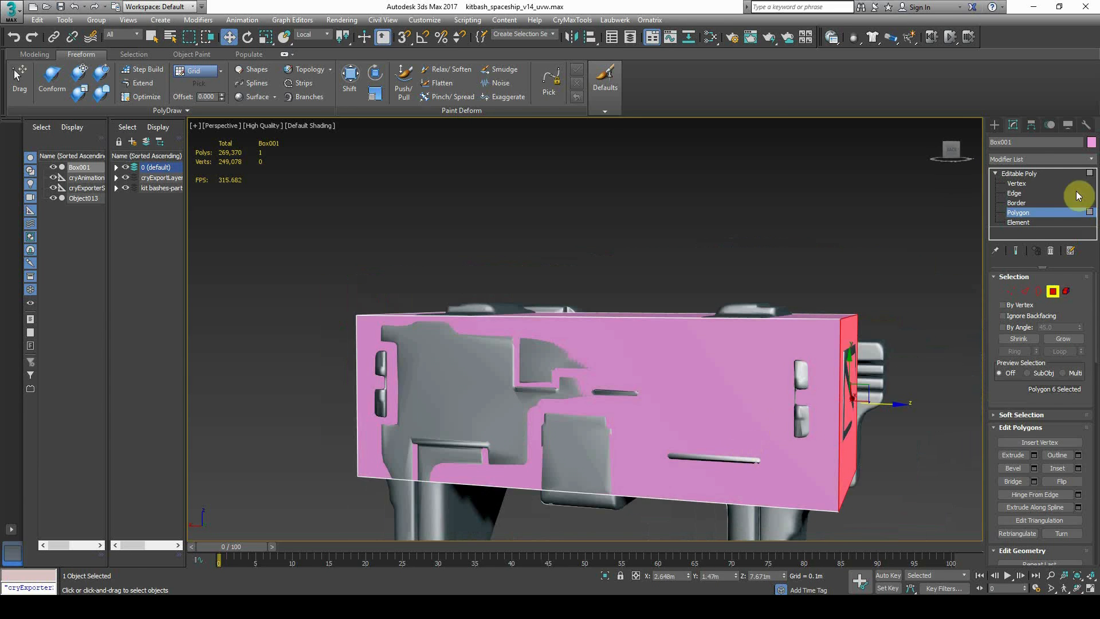
pyautogui.click(1076, 193)
pyautogui.keyDown('alt'); pyautogui.moveTo(775, 345); pyautogui.dragTo(411, 342, button='middle'); pyautogui.keyUp('alt')
pyautogui.keyDown('alt'); pyautogui.moveTo(898, 365); pyautogui.dragTo(1095, 441, button='middle'); pyautogui.keyUp('alt')
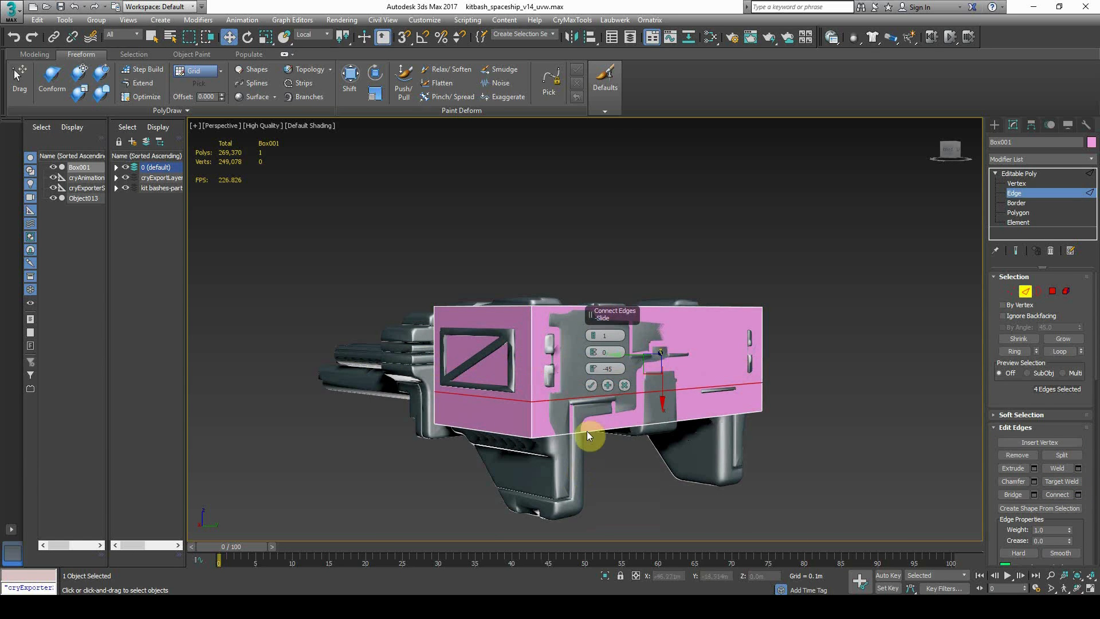
# Fit Box001's bottom edges to the part, lowering them and raising the right corner edge
pyautogui.keyDown('alt'); pyautogui.moveTo(525, 427); pyautogui.dragTo(535, 380, button='middle'); pyautogui.keyUp('alt')
pyautogui.click(315, 44)
pyautogui.click(317, 73)
pyautogui.keyDown('alt'); pyautogui.moveTo(486, 352); pyautogui.dragTo(439, 428, button='middle'); pyautogui.keyUp('alt')
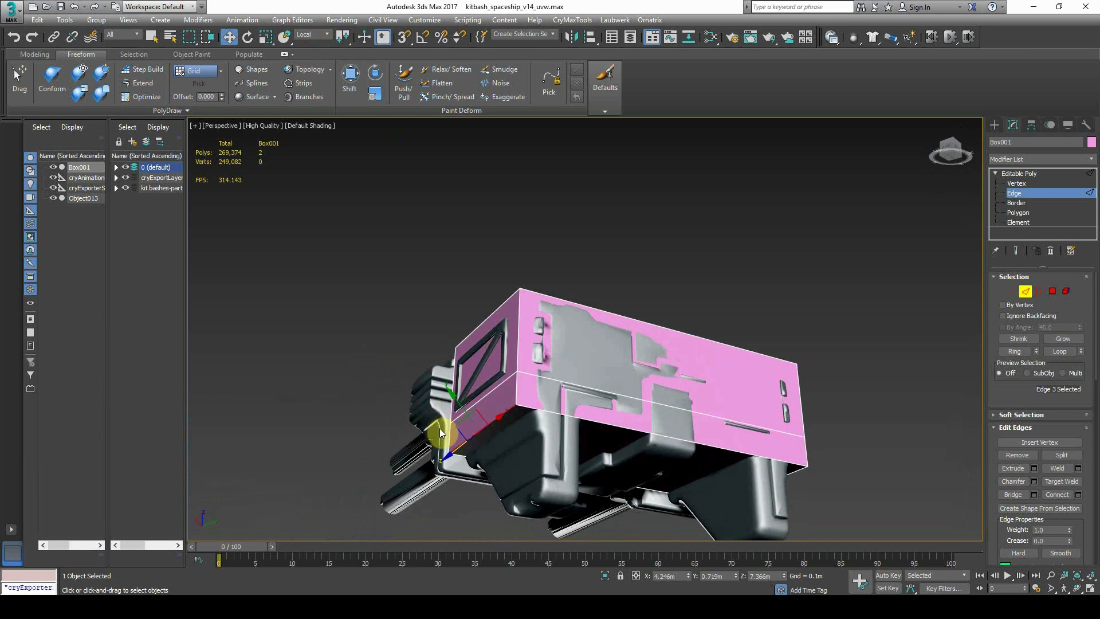
pyautogui.moveTo(459, 447)
pyautogui.mouseDown()
pyautogui.moveTo(484, 422)
pyautogui.moveTo(453, 424)
pyautogui.moveTo(479, 449)
pyautogui.mouseUp()
pyautogui.moveTo(479, 452)
pyautogui.keyDown('alt'); pyautogui.mouseDown(button='middle')
pyautogui.moveTo(573, 473)
pyautogui.moveTo(460, 442)
pyautogui.mouseUp(button='middle'); pyautogui.keyUp('alt')
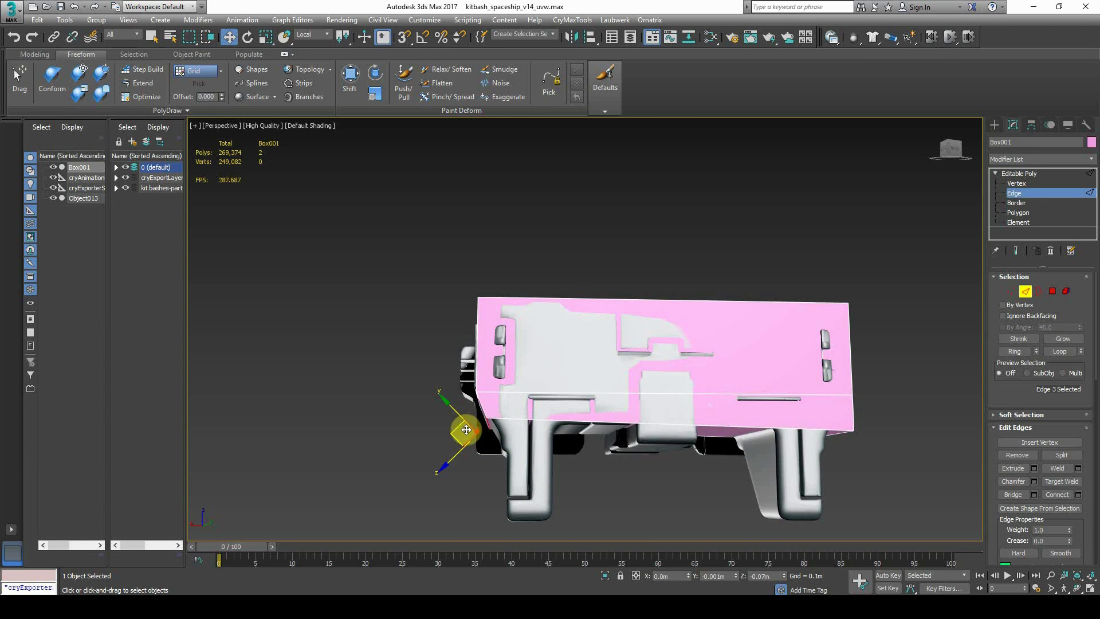
pyautogui.keyDown('alt'); pyautogui.moveTo(468, 432); pyautogui.dragTo(838, 439, button='middle'); pyautogui.keyUp('alt')
pyautogui.click(847, 436)
pyautogui.moveTo(865, 444); pyautogui.dragTo(855, 402)
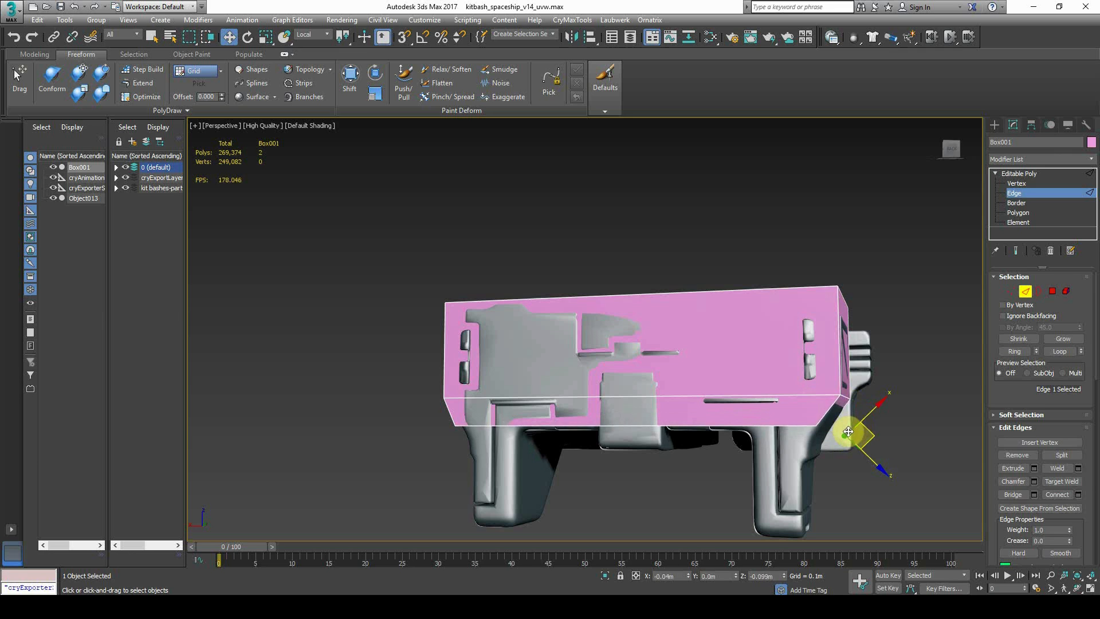
pyautogui.keyDown('alt'); pyautogui.moveTo(762, 457); pyautogui.dragTo(704, 286, button='middle'); pyautogui.keyUp('alt')
# Connect the ring edges with 2 segments and slide 5, pinching the new loops apart
pyautogui.click(1018, 213)
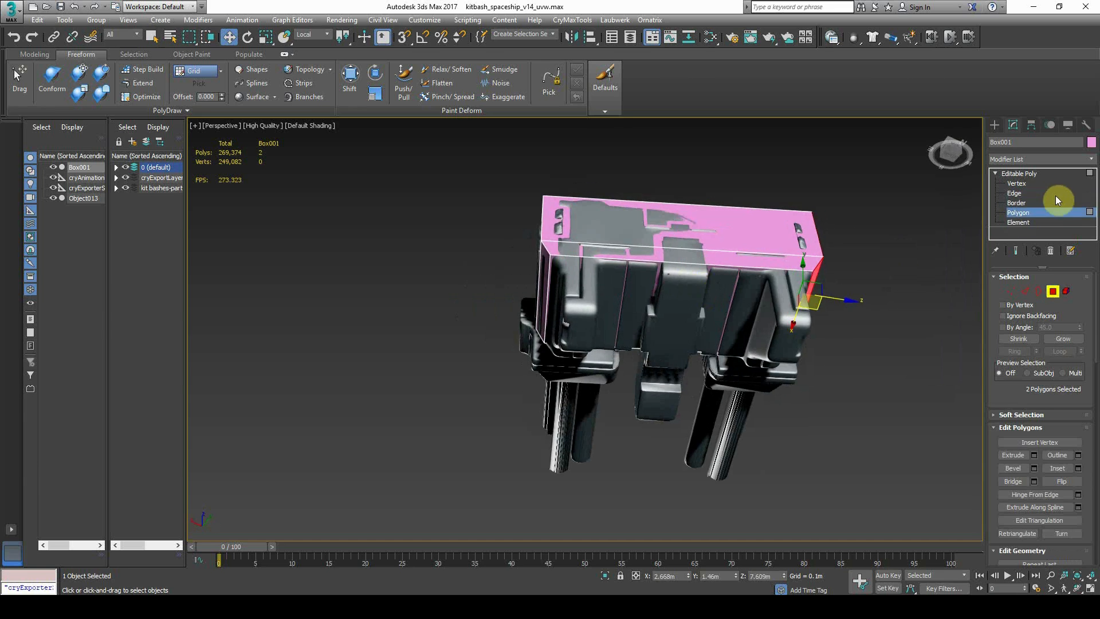
pyautogui.click(1025, 193)
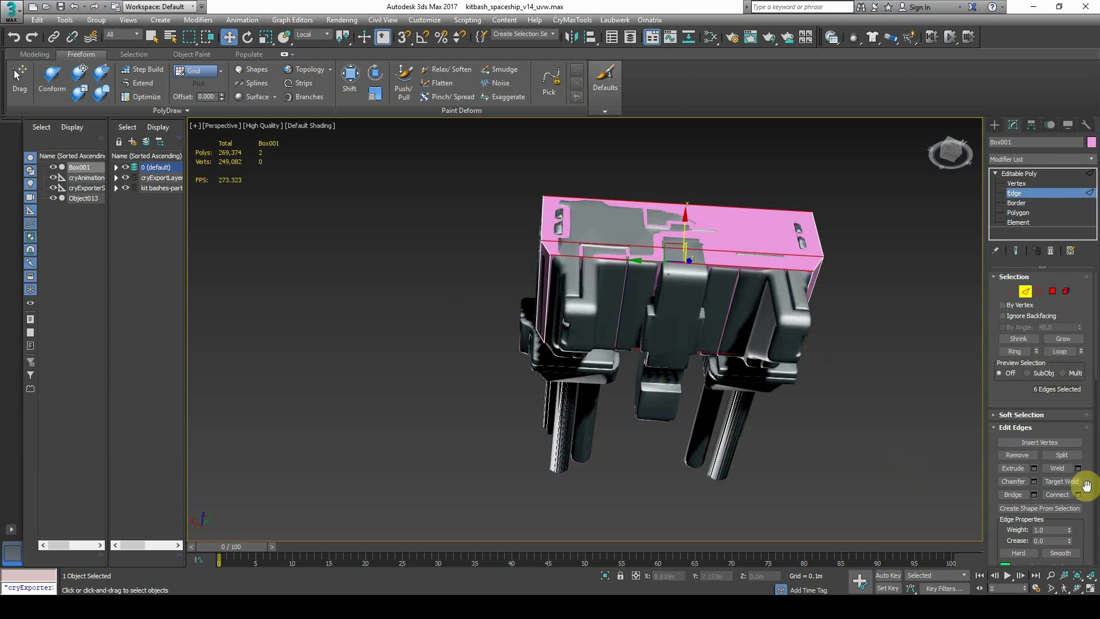
pyautogui.click(592, 335)
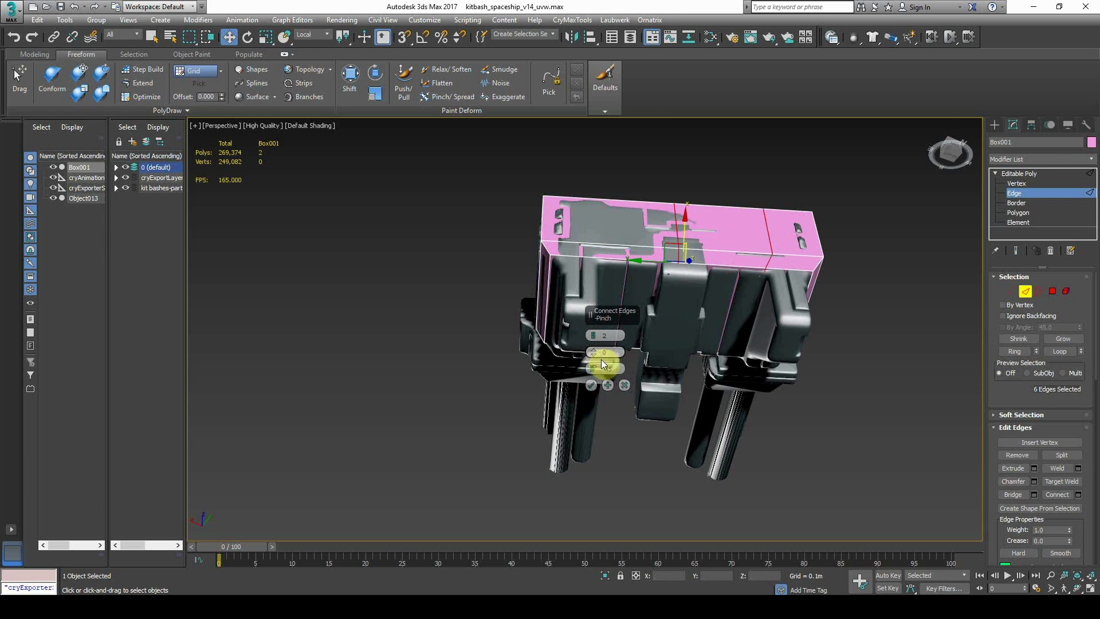
pyautogui.press('Return')
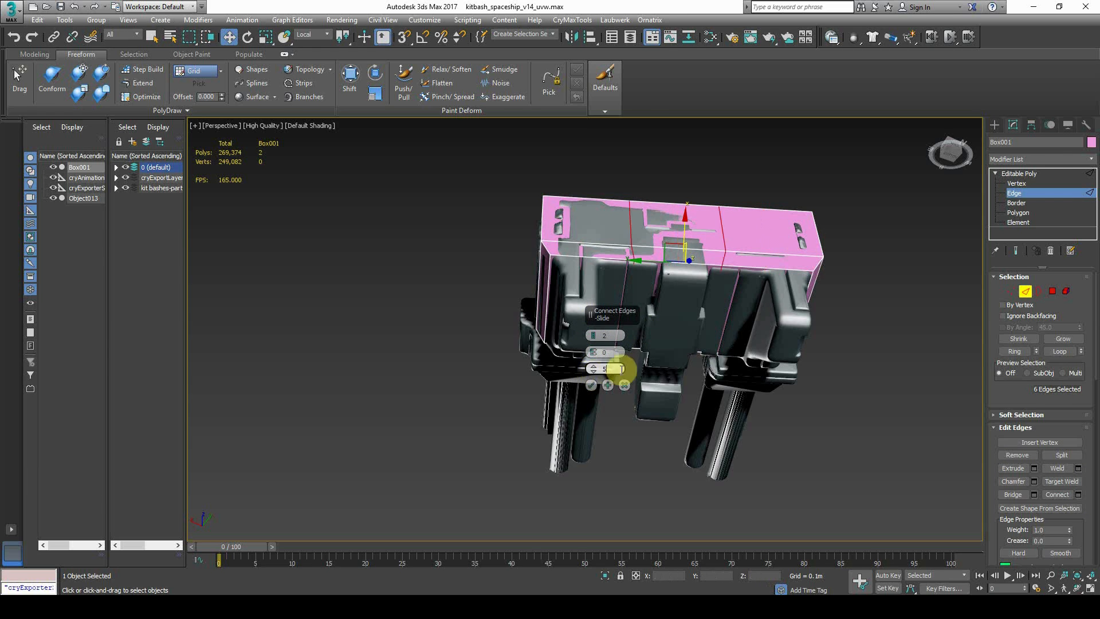
pyautogui.moveTo(597, 353); pyautogui.dragTo(604, 264)
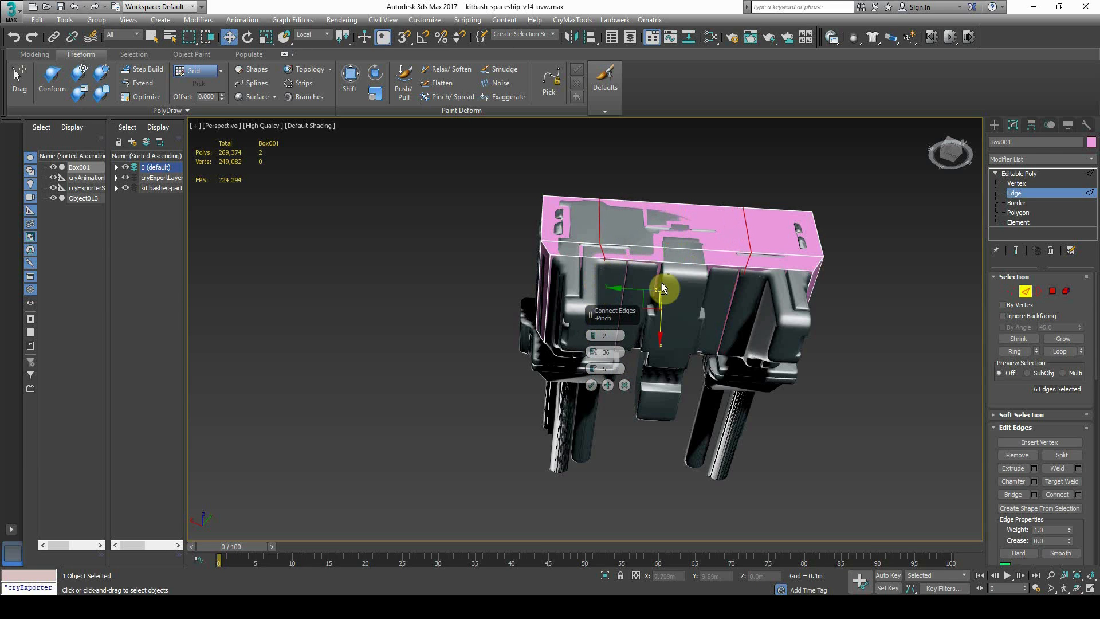
# Extrude both side polygons of the proxy box by 0.417m
pyautogui.press('4')
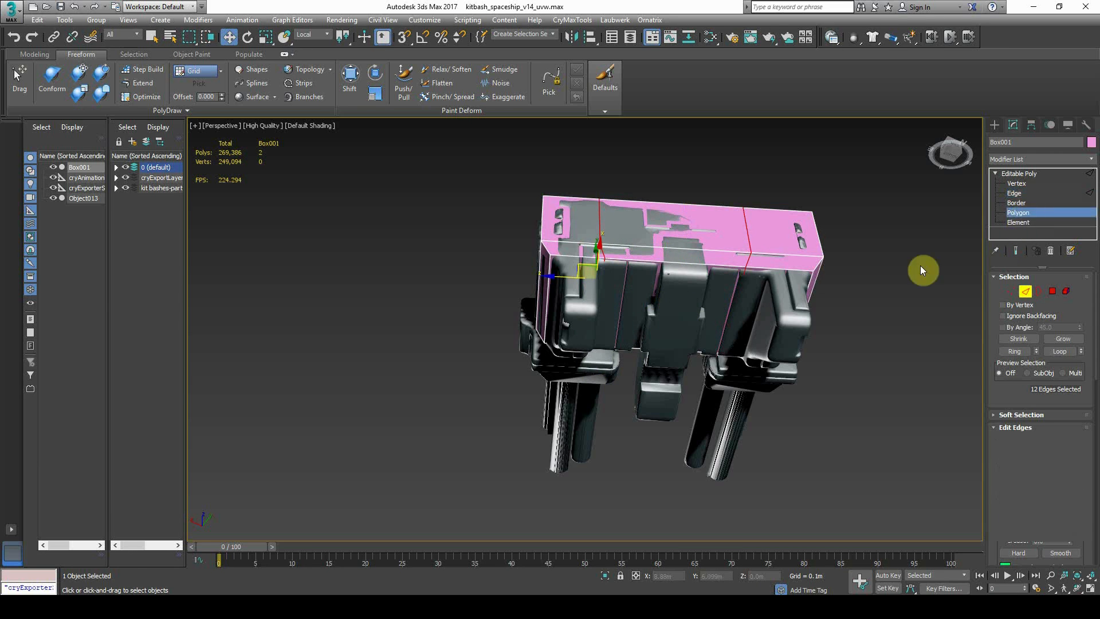
pyautogui.click(779, 309)
pyautogui.keyDown('alt'); pyautogui.moveTo(651, 311); pyautogui.dragTo(598, 308, button='middle'); pyautogui.keyUp('alt')
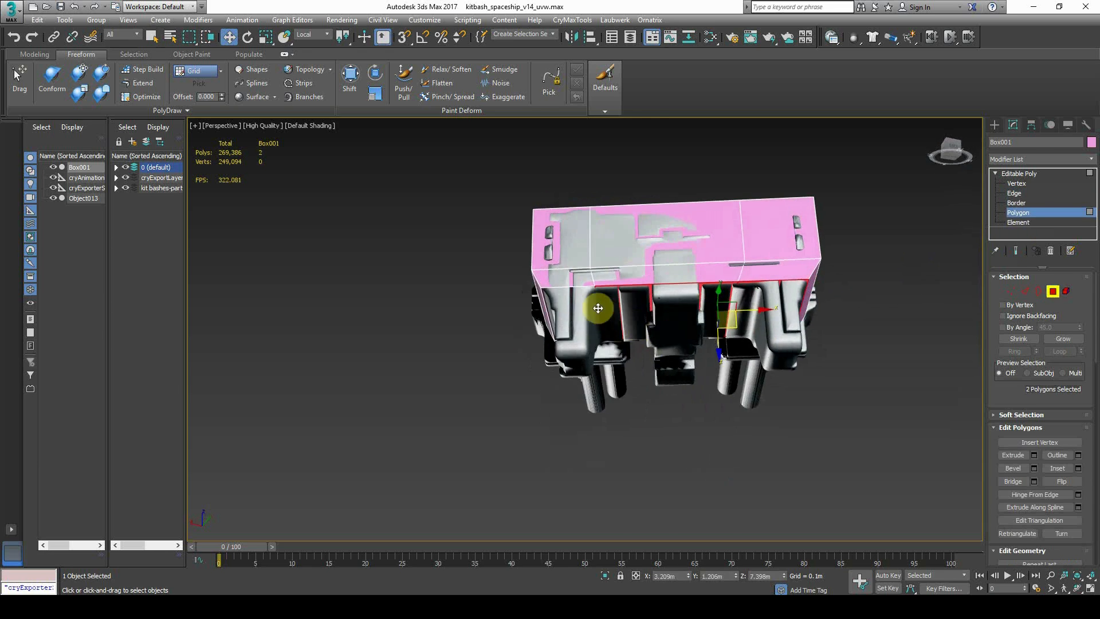
pyautogui.click(1034, 457)
pyautogui.keyDown('alt'); pyautogui.moveTo(621, 344); pyautogui.dragTo(667, 339, button='middle'); pyautogui.keyUp('alt')
pyautogui.moveTo(595, 352); pyautogui.dragTo(596, 200)
# Move the extruded section's edges to fit the hull, including under the right pillar
pyautogui.click(1063, 195)
pyautogui.click(554, 373)
pyautogui.moveTo(508, 366)
pyautogui.keyDown('alt'); pyautogui.mouseDown(button='middle')
pyautogui.moveTo(554, 373)
pyautogui.moveTo(519, 376)
pyautogui.mouseUp(button='middle'); pyautogui.keyUp('alt')
pyautogui.moveTo(519, 375); pyautogui.dragTo(532, 375)
pyautogui.keyDown('alt'); pyautogui.moveTo(708, 370); pyautogui.dragTo(739, 367, button='middle'); pyautogui.keyUp('alt')
pyautogui.click(739, 367)
pyautogui.click(813, 365)
pyautogui.moveTo(831, 347); pyautogui.dragTo(821, 347)
# Select the edge at the legs' inner corner of the proxy box
pyautogui.scroll(-5, 732, 383)
pyautogui.keyDown('alt'); pyautogui.moveTo(744, 364); pyautogui.dragTo(790, 228, button='middle'); pyautogui.keyUp('alt')
pyautogui.scroll(8, 732, 383)
pyautogui.click(791, 210)
pyautogui.scroll(-6, 799, 336)
pyautogui.keyDown('alt'); pyautogui.moveTo(799, 336); pyautogui.dragTo(712, 343, button='middle'); pyautogui.keyUp('alt')
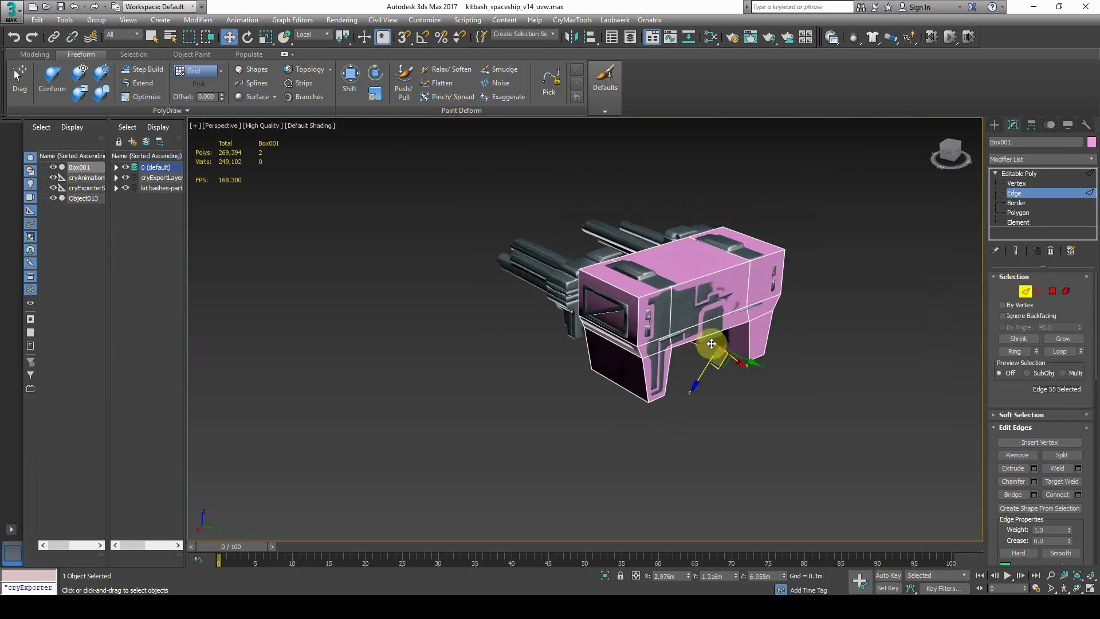
pyautogui.scroll(4, 712, 344)
# Temporarily delete and restore the proxy box to compare it against the bare ship
pyautogui.click(1025, 174)
pyautogui.press('Delete')
pyautogui.keyDown('alt'); pyautogui.moveTo(883, 252); pyautogui.dragTo(709, 283, button='middle'); pyautogui.keyUp('alt')
pyautogui.hotkey('ctrl', 'z')
pyautogui.press('Delete')
pyautogui.hotkey('ctrl', 'z')
pyautogui.keyDown('alt'); pyautogui.moveTo(567, 383); pyautogui.dragTo(657, 368, button='middle'); pyautogui.keyUp('alt')
pyautogui.press('Delete')
pyautogui.hotkey('ctrl', 'z')
# Add two connecting edge loops across the box's vertical side edges
pyautogui.click(1014, 193)
pyautogui.moveTo(601, 411); pyautogui.dragTo(630, 150)
pyautogui.click(1078, 494)
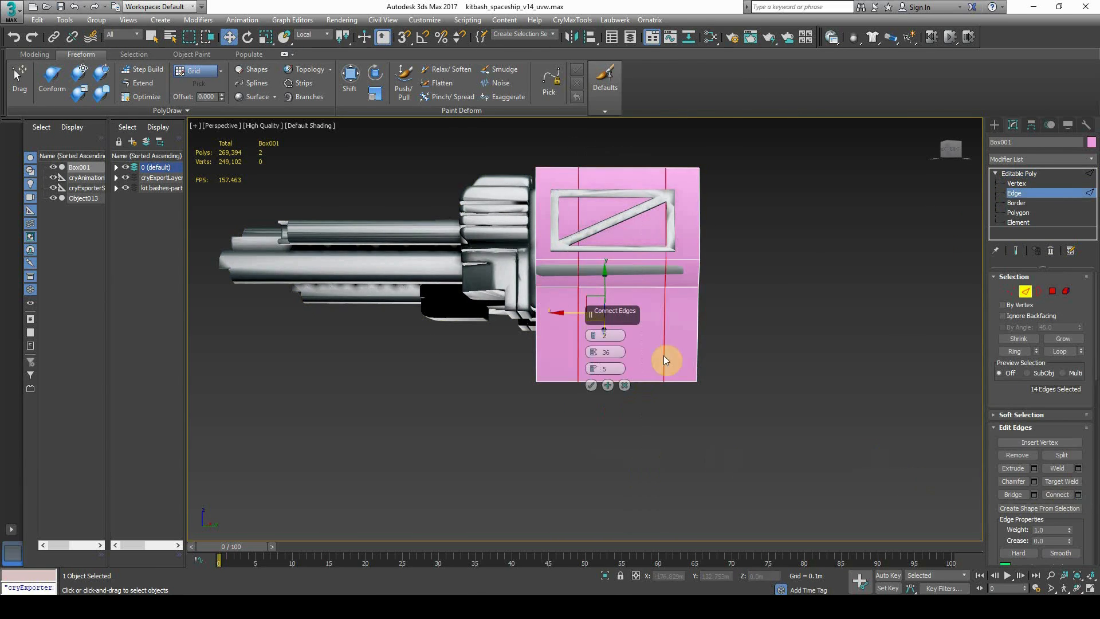
pyautogui.click(591, 386)
pyautogui.keyDown('alt'); pyautogui.moveTo(591, 385); pyautogui.dragTo(567, 369, button='middle'); pyautogui.keyUp('alt')
# Select the two bottom strip polygons and raise them upward
pyautogui.click(1013, 212)
pyautogui.click(556, 401)
pyautogui.keyDown('ctrl'); pyautogui.click(541, 354); pyautogui.keyUp('ctrl')
pyautogui.moveTo(561, 352); pyautogui.dragTo(655, 357)
pyautogui.keyDown('alt'); pyautogui.moveTo(655, 356); pyautogui.dragTo(630, 313, button='middle'); pyautogui.keyUp('alt')
pyautogui.scroll(3, 626, 310)
pyautogui.hotkey('ctrl', 'z')
pyautogui.moveTo(511, 466); pyautogui.dragTo(523, 393)
pyautogui.scroll(-5, 678, 403)
# Add another connecting edge loop across the side's vertical edges, then select Object013
pyautogui.keyDown('alt'); pyautogui.moveTo(678, 402); pyautogui.dragTo(670, 408, button='middle'); pyautogui.keyUp('alt')
pyautogui.click(1014, 193)
pyautogui.moveTo(641, 169); pyautogui.dragTo(639, 481)
pyautogui.click(1079, 495)
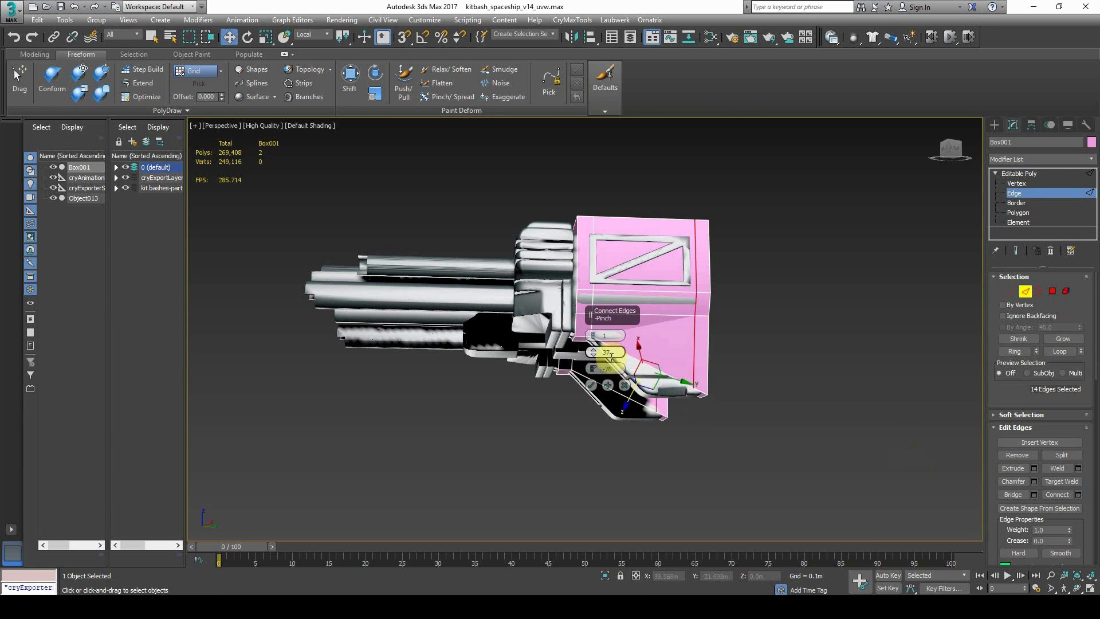
pyautogui.click(591, 384)
pyautogui.scroll(4, 643, 326)
pyautogui.click(621, 459)
pyautogui.click(1014, 194)
pyautogui.click(832, 285)
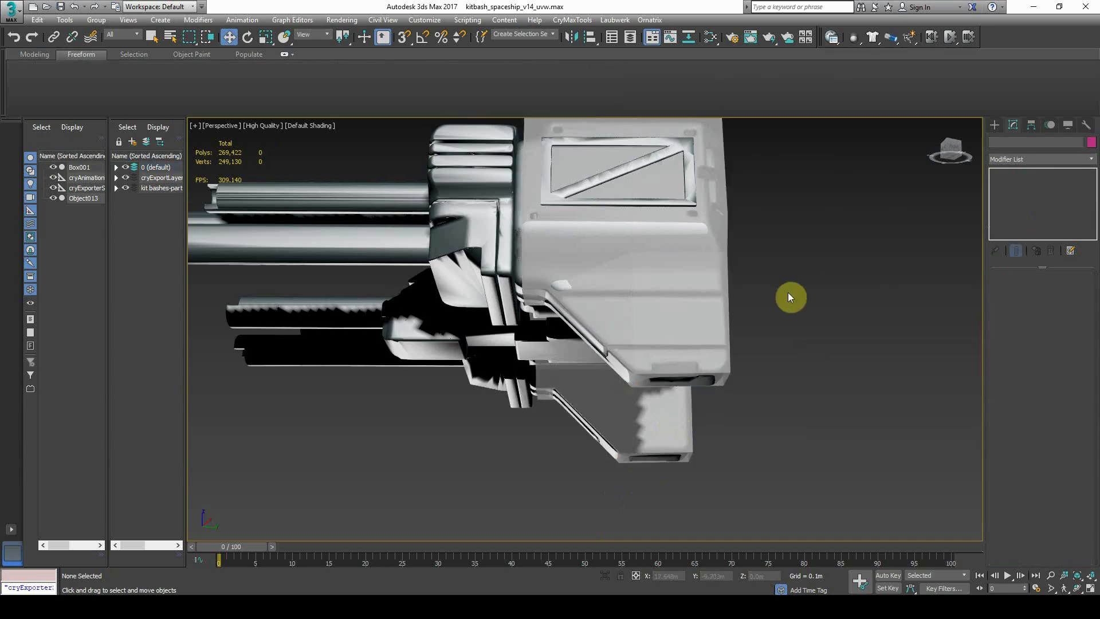
# Show the pink Box001 proxy solid again, deselect it and orbit to the ship's gun side
pyautogui.scroll(-5, 631, 344)
pyautogui.click(559, 376)
pyautogui.click(550, 392)
pyautogui.keyDown('alt'); pyautogui.moveTo(559, 376); pyautogui.dragTo(631, 349, button='middle'); pyautogui.keyUp('alt')
pyautogui.hotkey('alt', 'x')
pyautogui.click(1068, 125)
pyautogui.click(772, 335)
pyautogui.click(659, 355)
pyautogui.keyDown('alt'); pyautogui.moveTo(773, 335); pyautogui.dragTo(705, 351, button='middle'); pyautogui.keyUp('alt')
pyautogui.scroll(3, 705, 351)
# Draw a new standard-primitive box over the guns with its base and height
pyautogui.click(995, 125)
pyautogui.click(1017, 194)
pyautogui.keyDown('alt'); pyautogui.moveTo(804, 321); pyautogui.dragTo(676, 344, button='middle'); pyautogui.keyUp('alt')
pyautogui.scroll(-3, 676, 343)
pyautogui.moveTo(506, 423)
pyautogui.mouseDown()
pyautogui.moveTo(547, 463)
pyautogui.moveTo(591, 465)
pyautogui.mouseUp()
pyautogui.click(584, 416)
pyautogui.press('w')
pyautogui.keyDown('alt'); pyautogui.moveTo(422, 245); pyautogui.dragTo(550, 243, button='middle'); pyautogui.keyUp('alt')
# Align the new box to Box001 and nudge it to the left
pyautogui.click(589, 39)
pyautogui.click(716, 321)
pyautogui.click(550, 397)
pyautogui.keyDown('alt'); pyautogui.moveTo(710, 380); pyautogui.dragTo(688, 367, button='middle'); pyautogui.keyUp('alt')
pyautogui.moveTo(722, 383); pyautogui.dragTo(596, 413)
# Rotate the new box upright with Angle Snap on, then shrink it
pyautogui.click(247, 37)
pyautogui.click(422, 38)
pyautogui.hotkey('ctrl', 'z')
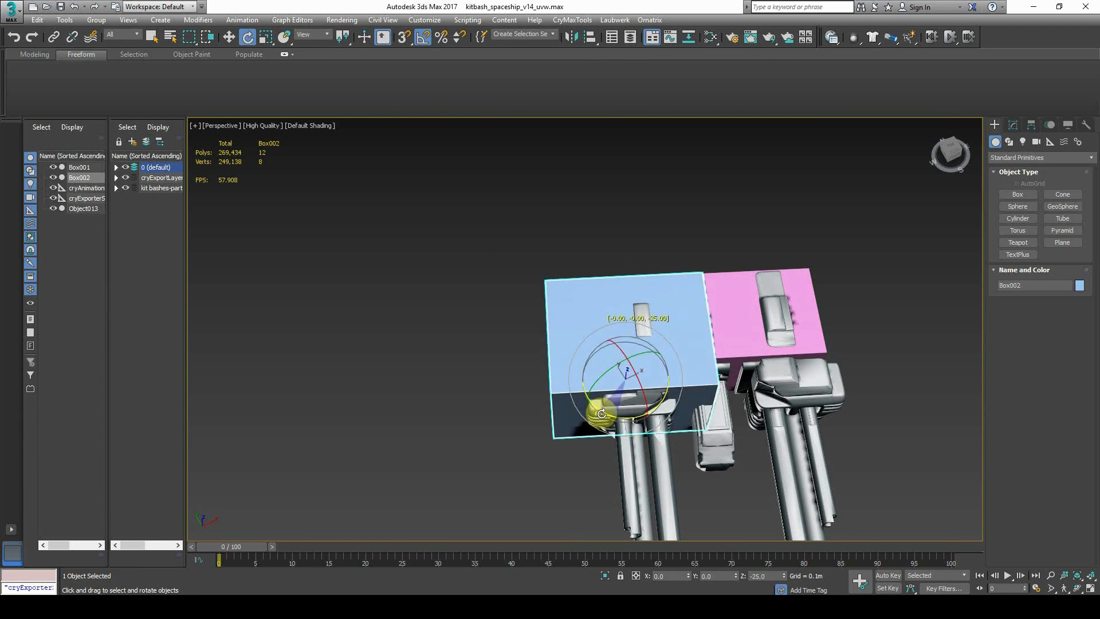
pyautogui.click(266, 37)
pyautogui.keyDown('alt'); pyautogui.moveTo(590, 379); pyautogui.dragTo(665, 389, button='middle'); pyautogui.keyUp('alt')
pyautogui.moveTo(642, 391); pyautogui.dragTo(644, 436)
pyautogui.keyDown('alt'); pyautogui.moveTo(636, 412); pyautogui.dragTo(699, 401, button='middle'); pyautogui.keyUp('alt')
# Move and raise the box forward over the gun housing and scale it down slightly
pyautogui.click(229, 37)
pyautogui.moveTo(602, 375); pyautogui.dragTo(639, 380)
pyautogui.moveTo(664, 365); pyautogui.dragTo(665, 346)
pyautogui.keyDown('alt'); pyautogui.moveTo(665, 346); pyautogui.dragTo(579, 335, button='middle'); pyautogui.keyUp('alt')
pyautogui.scroll(3, 631, 367)
pyautogui.moveTo(665, 421)
pyautogui.mouseDown()
pyautogui.moveTo(634, 378)
pyautogui.moveTo(659, 420)
pyautogui.moveTo(649, 434)
pyautogui.mouseUp()
pyautogui.click(268, 38)
pyautogui.keyDown('alt'); pyautogui.moveTo(674, 368); pyautogui.dragTo(762, 343, button='middle'); pyautogui.keyUp('alt')
# Convert Box002 to Editable Poly and raise its top polygon
pyautogui.click(1013, 125)
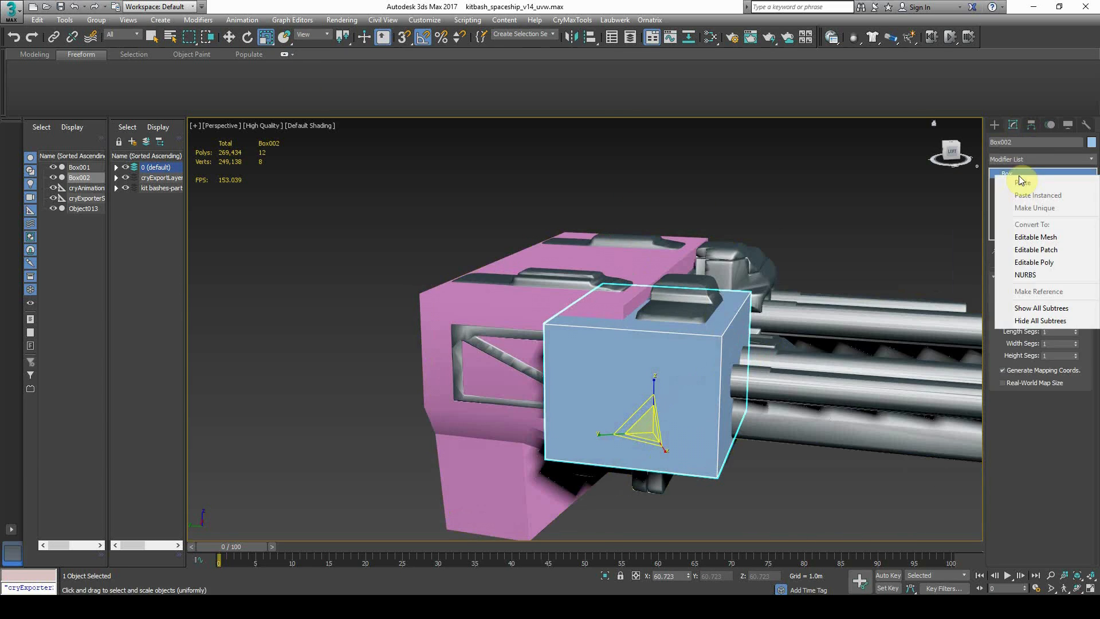
pyautogui.rightClick(1018, 174)
pyautogui.click(1032, 264)
pyautogui.click(1018, 212)
pyautogui.click(619, 314)
pyautogui.click(230, 38)
pyautogui.moveTo(657, 265); pyautogui.dragTo(657, 232)
pyautogui.keyDown('alt'); pyautogui.moveTo(692, 328); pyautogui.dragTo(676, 298, button='middle'); pyautogui.keyUp('alt')
pyautogui.click(659, 467)
# Make Box002 see-through and pull a side polygon slightly inward
pyautogui.moveTo(669, 508); pyautogui.dragTo(671, 521)
pyautogui.keyDown('alt'); pyautogui.moveTo(711, 378); pyautogui.dragTo(641, 452, button='middle'); pyautogui.keyUp('alt')
pyautogui.click(507, 413)
pyautogui.hotkey('alt', 'x')
pyautogui.moveTo(464, 405); pyautogui.dragTo(469, 404)
pyautogui.keyDown('alt'); pyautogui.moveTo(561, 390); pyautogui.dragTo(516, 369, button='middle'); pyautogui.keyUp('alt')
pyautogui.click(565, 337)
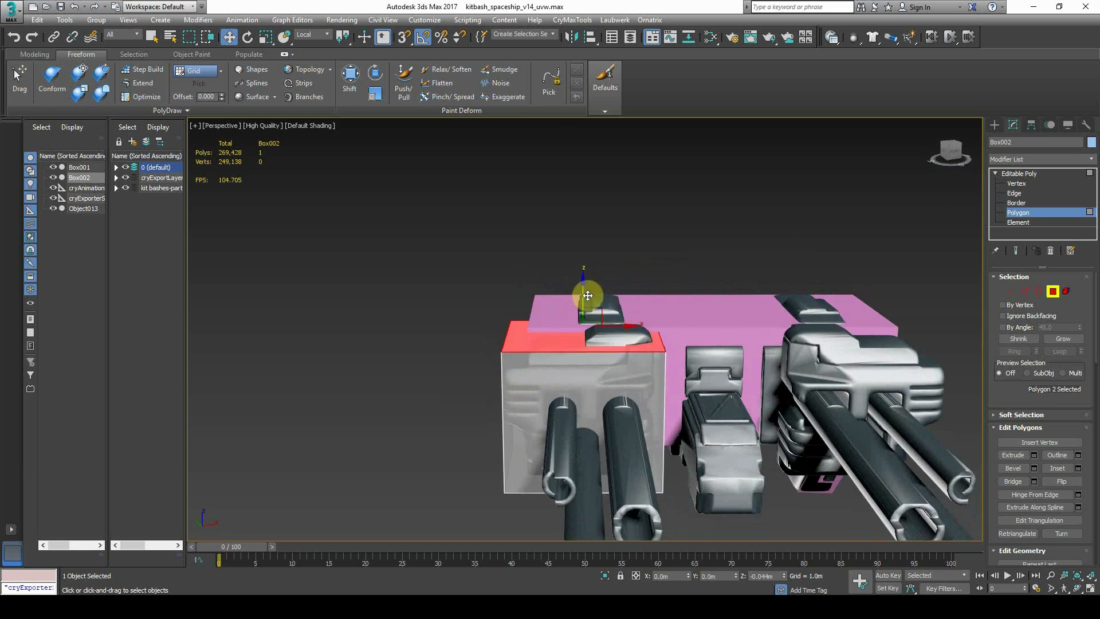
pyautogui.click(535, 418)
pyautogui.keyDown('alt'); pyautogui.moveTo(458, 401); pyautogui.dragTo(716, 286, button='middle'); pyautogui.keyUp('alt')
pyautogui.scroll(5, 655, 459)
# Select the ring of horizontal edges and connect them with a new edge loop
pyautogui.press('2')
pyautogui.click(597, 411)
pyautogui.hotkey('alt', 'r')
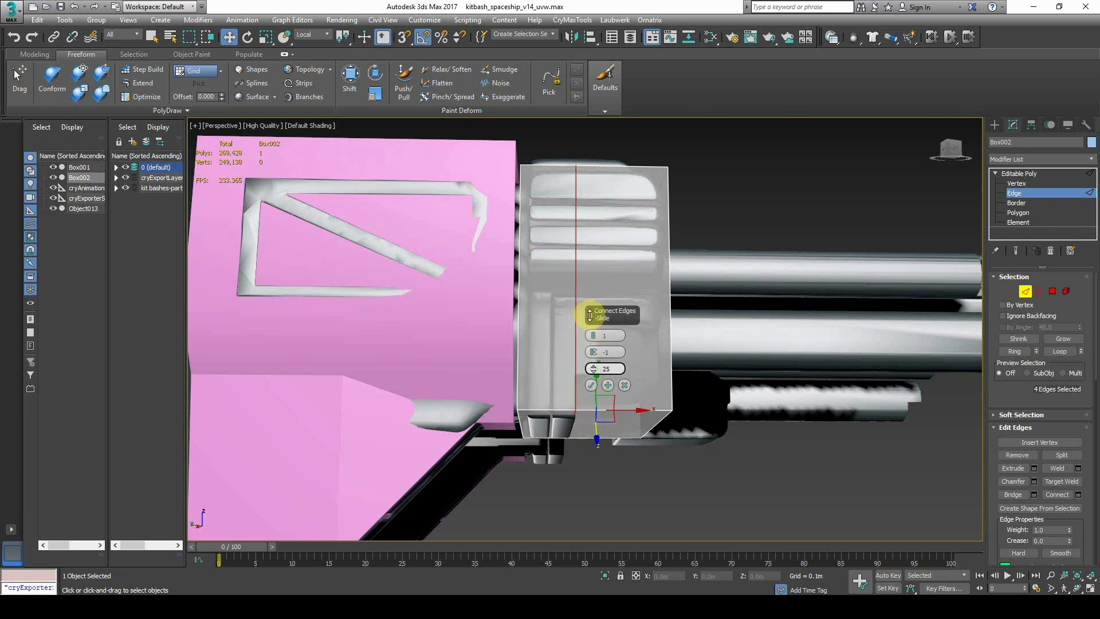
pyautogui.hotkey('ctrl', 'shift', 'e')
pyautogui.click(589, 388)
# Try moving the two bottom edges up into a notch, then undo it
pyautogui.click(582, 424)
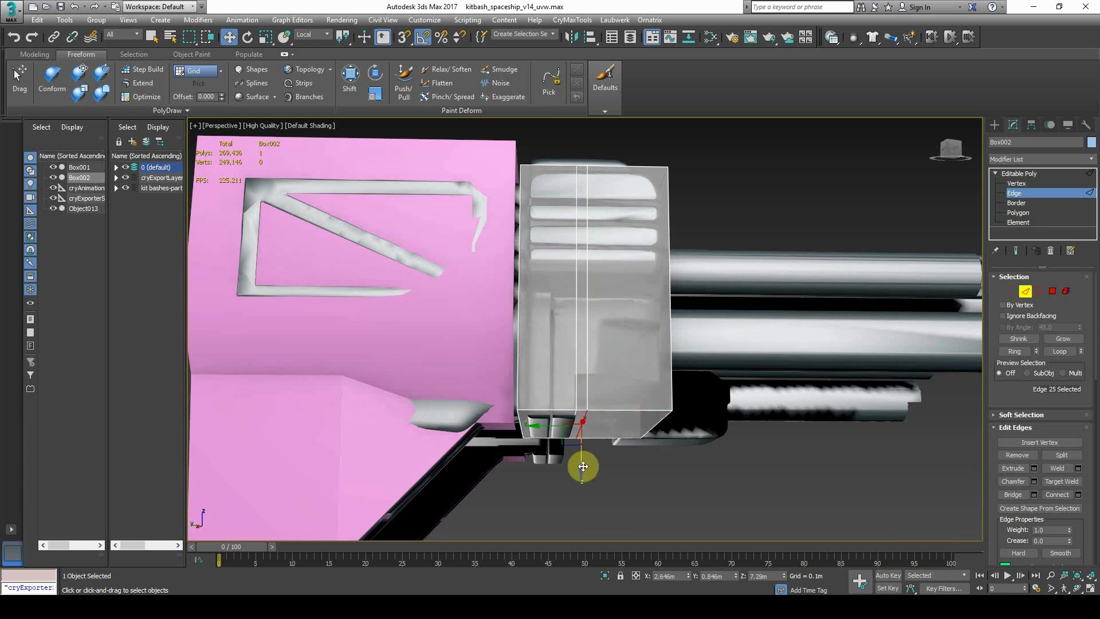
pyautogui.keyDown('ctrl'); pyautogui.click(657, 428); pyautogui.keyUp('ctrl')
pyautogui.keyDown('alt'); pyautogui.moveTo(657, 428); pyautogui.dragTo(638, 431, button='middle'); pyautogui.keyUp('alt')
pyautogui.moveTo(658, 444); pyautogui.dragTo(645, 417)
pyautogui.hotkey('ctrl', 'z')
pyautogui.press('4')
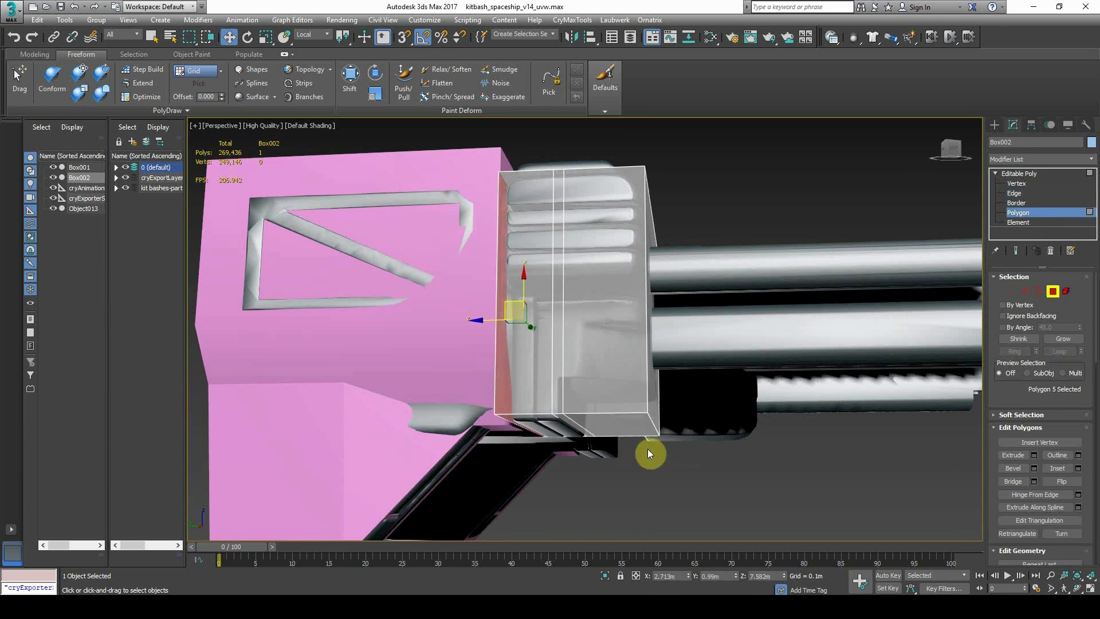
# Extrude the three top polygons upward
pyautogui.keyDown('alt'); pyautogui.moveTo(621, 415); pyautogui.dragTo(690, 498, button='middle'); pyautogui.keyUp('alt')
pyautogui.click(590, 240)
pyautogui.keyDown('ctrl'); pyautogui.click(564, 239); pyautogui.keyUp('ctrl')
pyautogui.keyDown('ctrl'); pyautogui.click(502, 239); pyautogui.keyUp('ctrl')
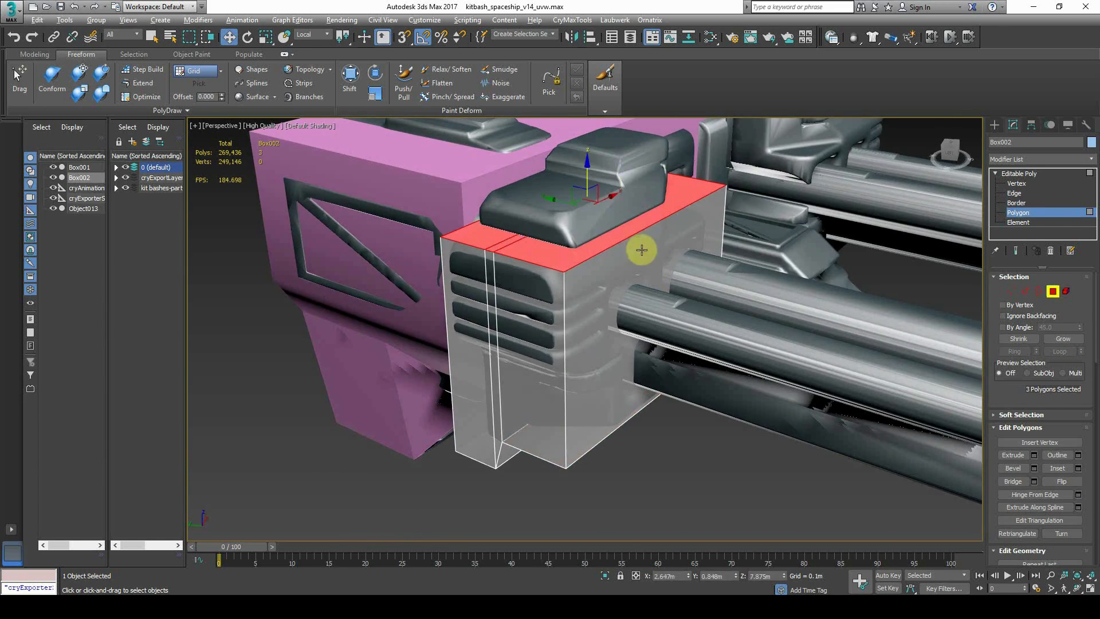
pyautogui.keyDown('alt'); pyautogui.moveTo(641, 250); pyautogui.dragTo(726, 307, button='middle'); pyautogui.keyUp('alt')
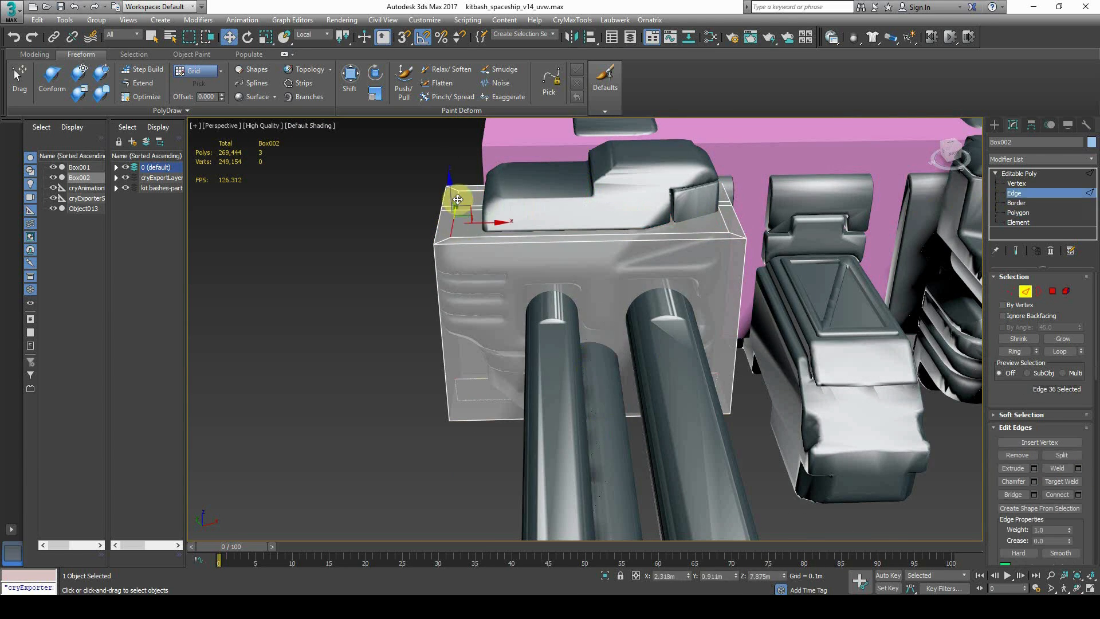
pyautogui.click(1034, 455)
pyautogui.click(592, 366)
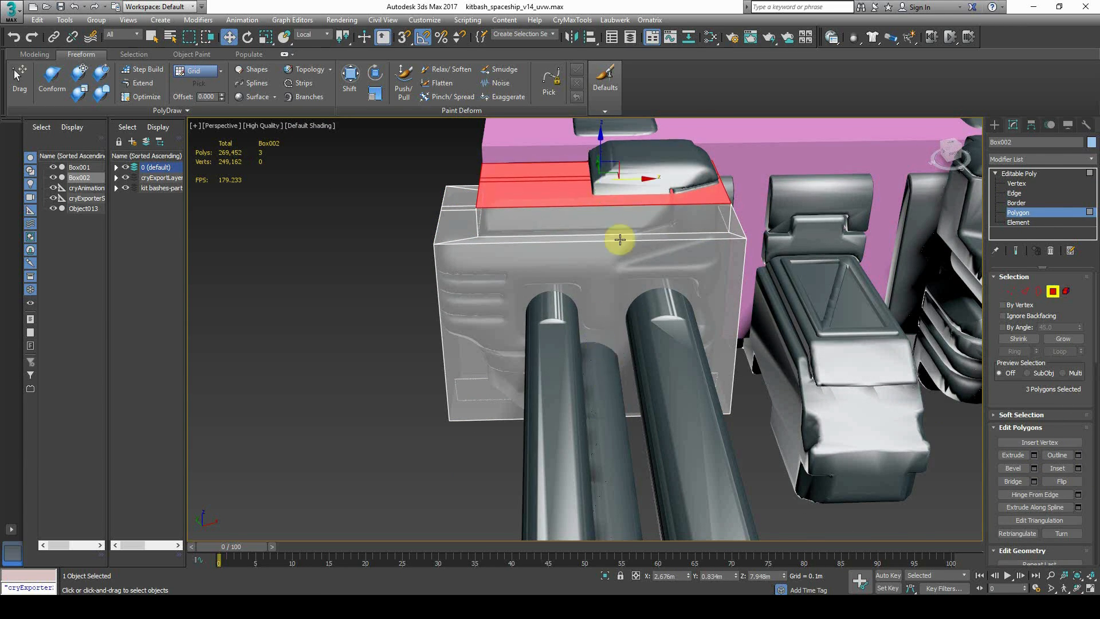
# Add two connecting edge loops across the raised top and slide one into place
pyautogui.press('2')
pyautogui.keyDown('alt'); pyautogui.moveTo(592, 359); pyautogui.dragTo(660, 304, button='middle'); pyautogui.keyUp('alt')
pyautogui.click(1079, 496)
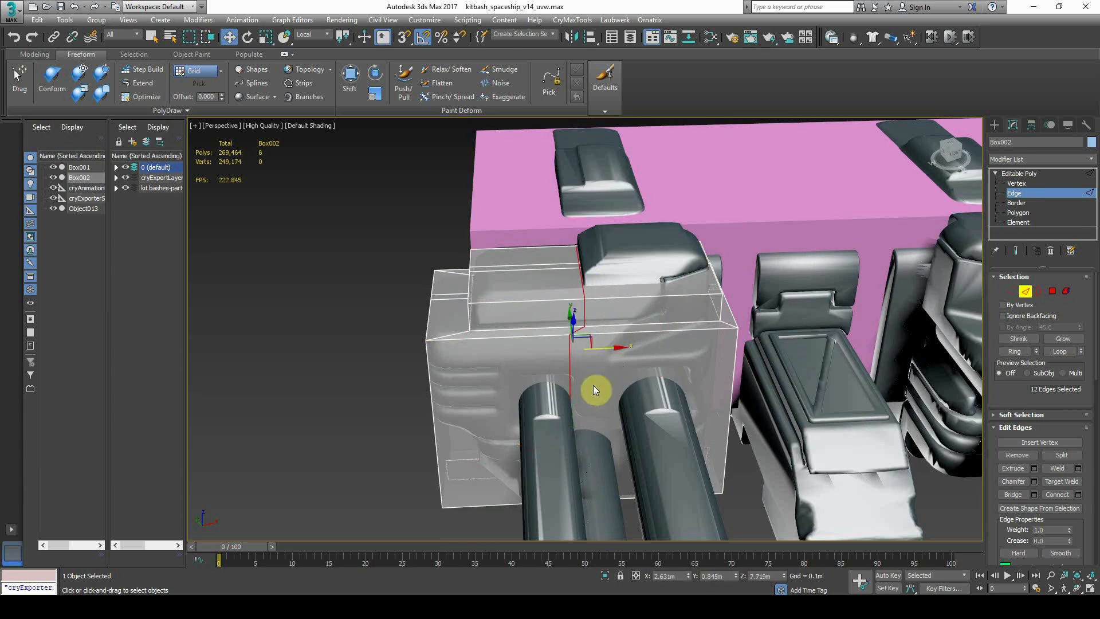
pyautogui.click(592, 385)
pyautogui.keyDown('alt'); pyautogui.moveTo(596, 378); pyautogui.dragTo(774, 276, button='middle'); pyautogui.keyUp('alt')
pyautogui.moveTo(802, 395); pyautogui.dragTo(810, 362, button='middle')
pyautogui.click(1078, 495)
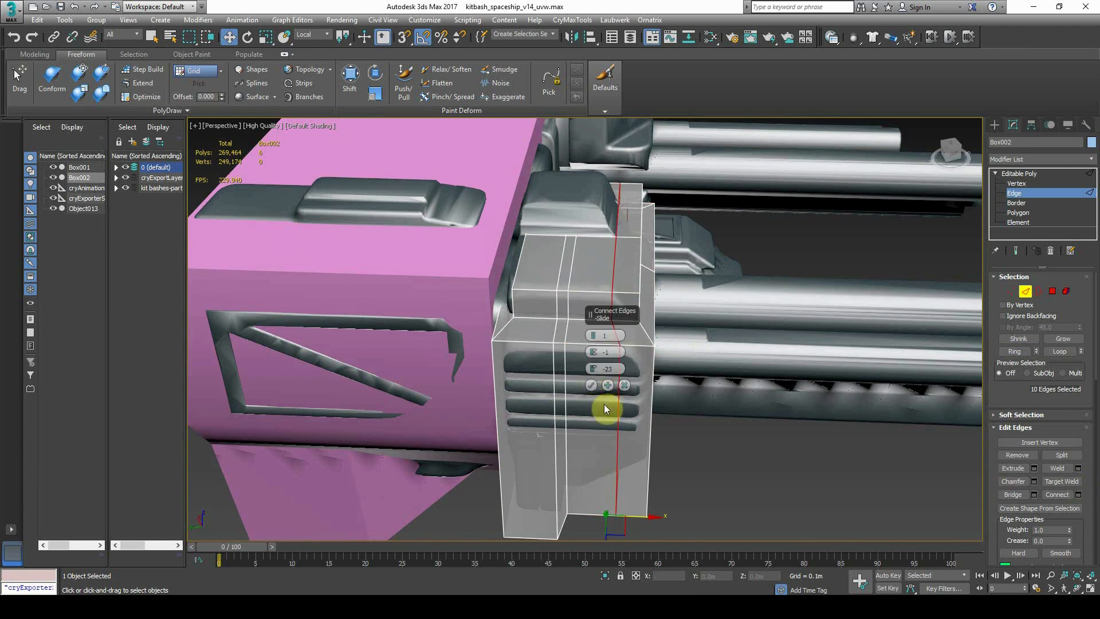
pyautogui.click(591, 386)
# Extrude a top polygon twice to build a stepped top
pyautogui.click(1018, 213)
pyautogui.click(626, 231)
pyautogui.keyDown('alt'); pyautogui.moveTo(894, 240); pyautogui.dragTo(710, 220, button='middle'); pyautogui.keyUp('alt')
pyautogui.click(1034, 455)
pyautogui.moveTo(607, 345); pyautogui.dragTo(598, 360)
pyautogui.click(598, 378)
pyautogui.click(603, 230)
pyautogui.click(1034, 455)
pyautogui.click(592, 370)
pyautogui.click(579, 460)
# Chamfer the horizontal edge loop by 0.033m
pyautogui.scroll(-4, 579, 458)
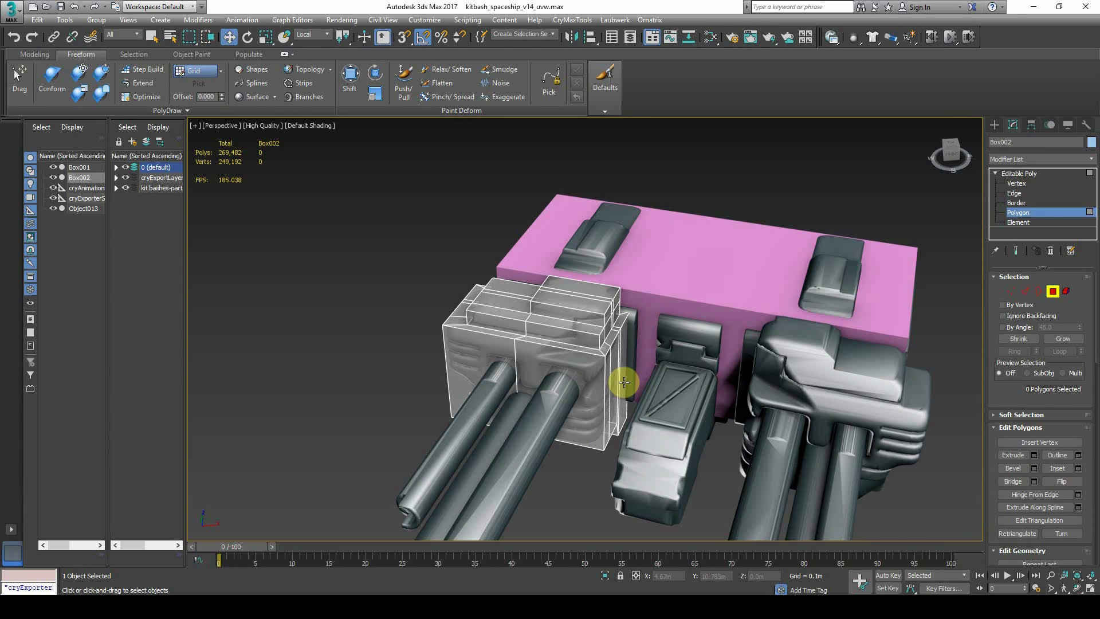
pyautogui.keyDown('alt'); pyautogui.moveTo(552, 344); pyautogui.dragTo(688, 329, button='middle'); pyautogui.keyUp('alt')
pyautogui.scroll(4, 688, 329)
pyautogui.click(1014, 193)
pyautogui.doubleClick(723, 285)
pyautogui.click(1034, 482)
pyautogui.moveTo(594, 353); pyautogui.dragTo(590, 331)
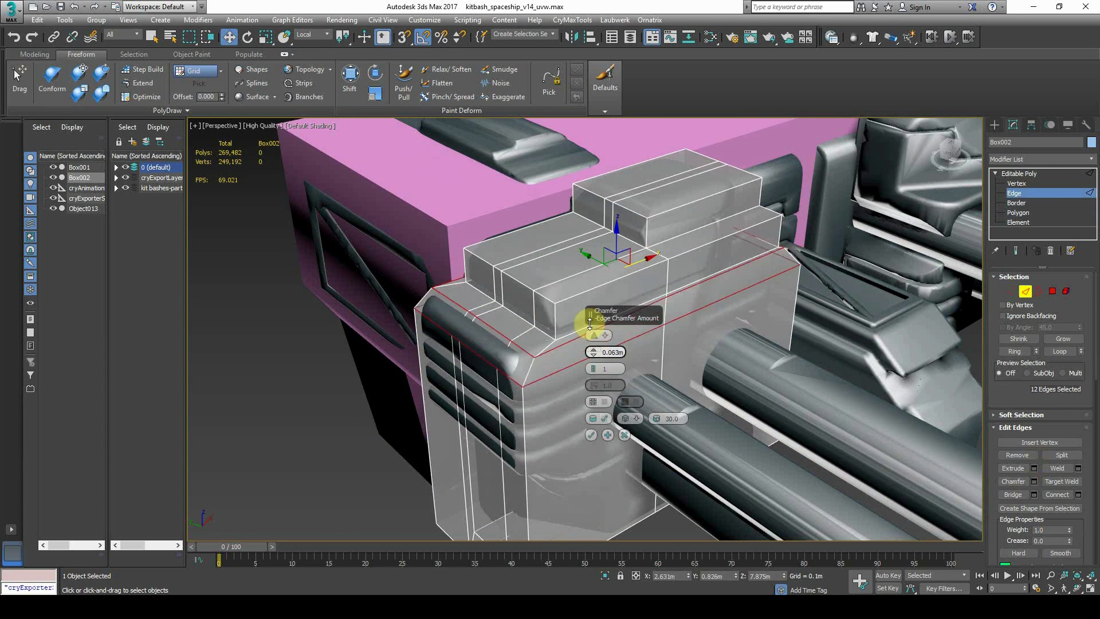
pyautogui.click(591, 435)
# Select the top-step edges plus the short end edge and preview a 0.03m chamfer
pyautogui.doubleClick(521, 291)
pyautogui.keyDown('ctrl'); pyautogui.click(770, 210); pyautogui.keyUp('ctrl')
pyautogui.click(1034, 482)
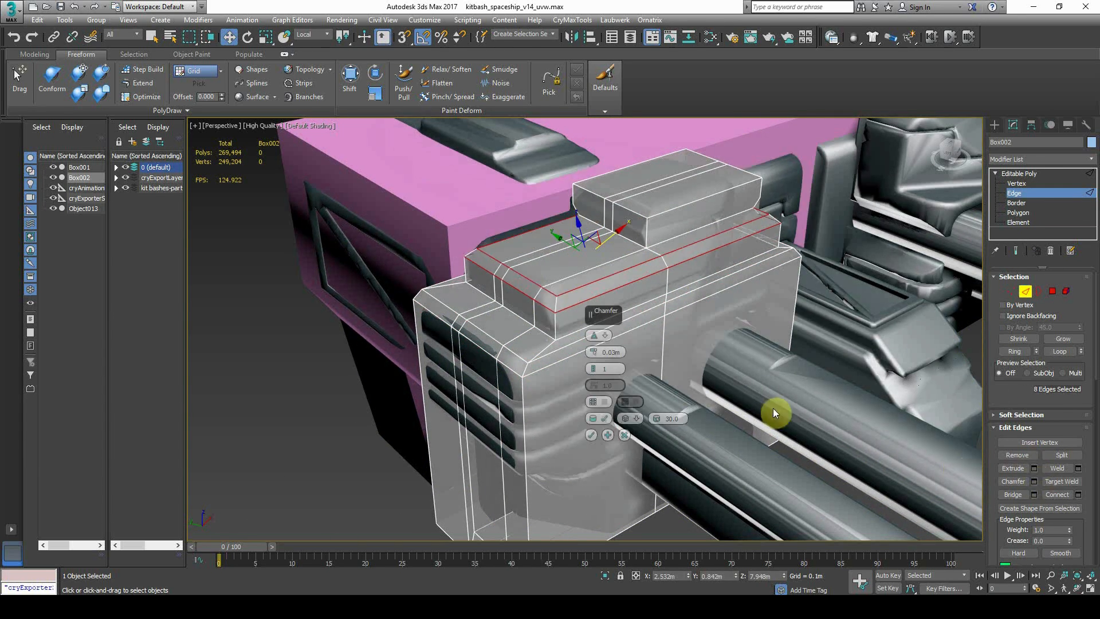
pyautogui.scroll(-5, 589, 413)
pyautogui.doubleClick(646, 274)
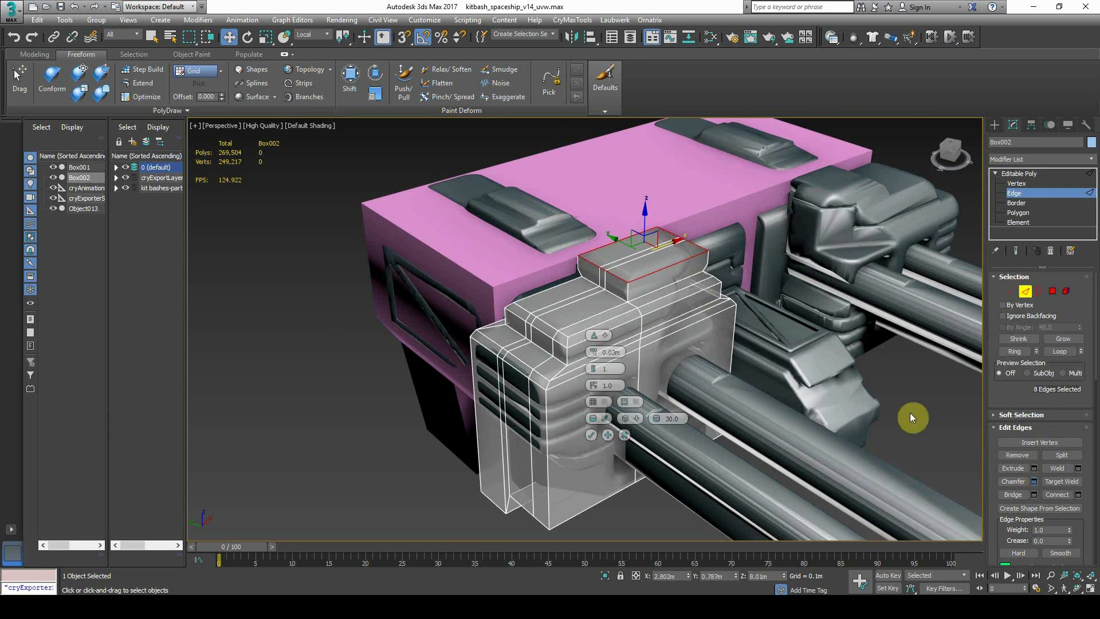
# Exit edge editing, turn off see-through display and deselect the box
pyautogui.click(1028, 193)
pyautogui.press('x')
pyautogui.hotkey('alt', 'x')
pyautogui.click(362, 441)
pyautogui.keyDown('alt'); pyautogui.moveTo(362, 440); pyautogui.dragTo(280, 232, button='middle'); pyautogui.keyUp('alt')
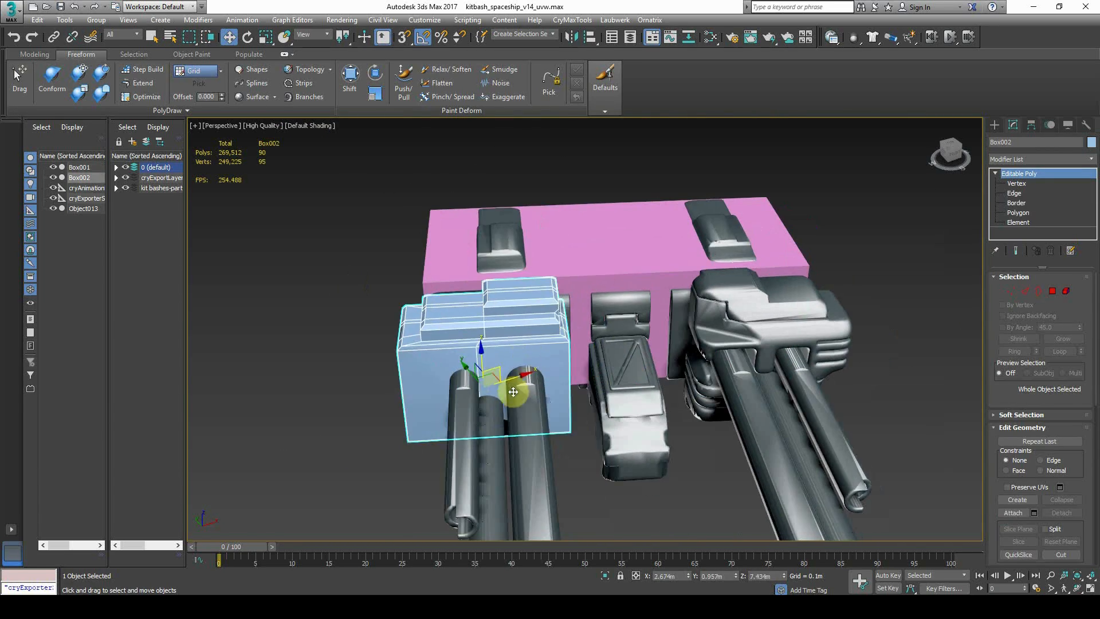
pyautogui.hotkey('alt', 'x')
# Mirror the copied gun-housing box to the other gun, then select the four proxy boxes
pyautogui.click(571, 36)
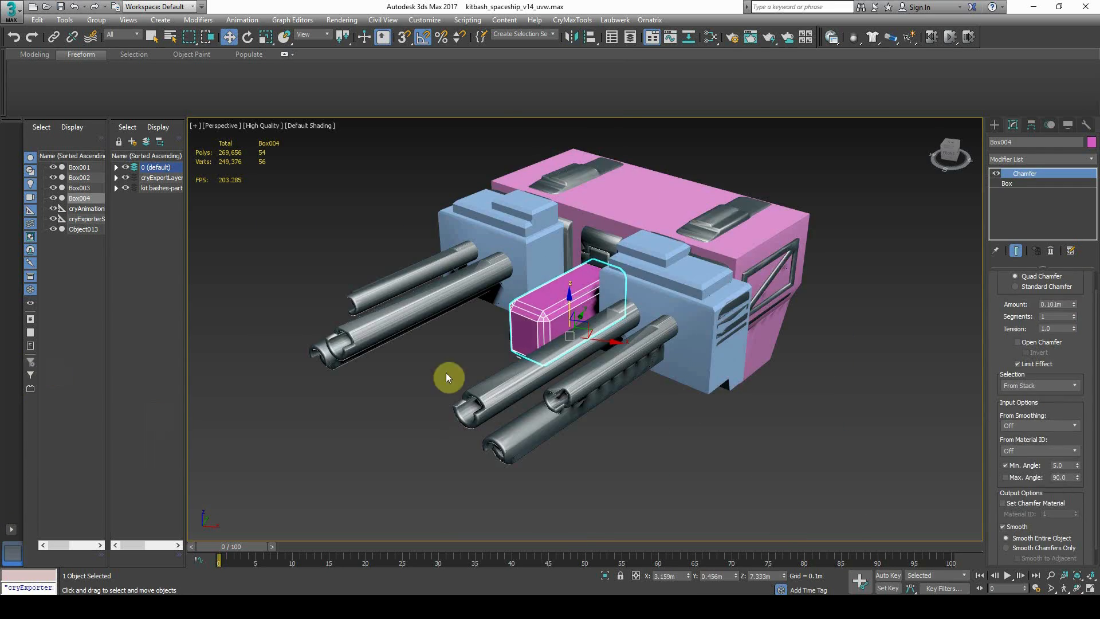
pyautogui.keyDown('alt'); pyautogui.moveTo(444, 308); pyautogui.dragTo(589, 320, button='middle'); pyautogui.keyUp('alt')
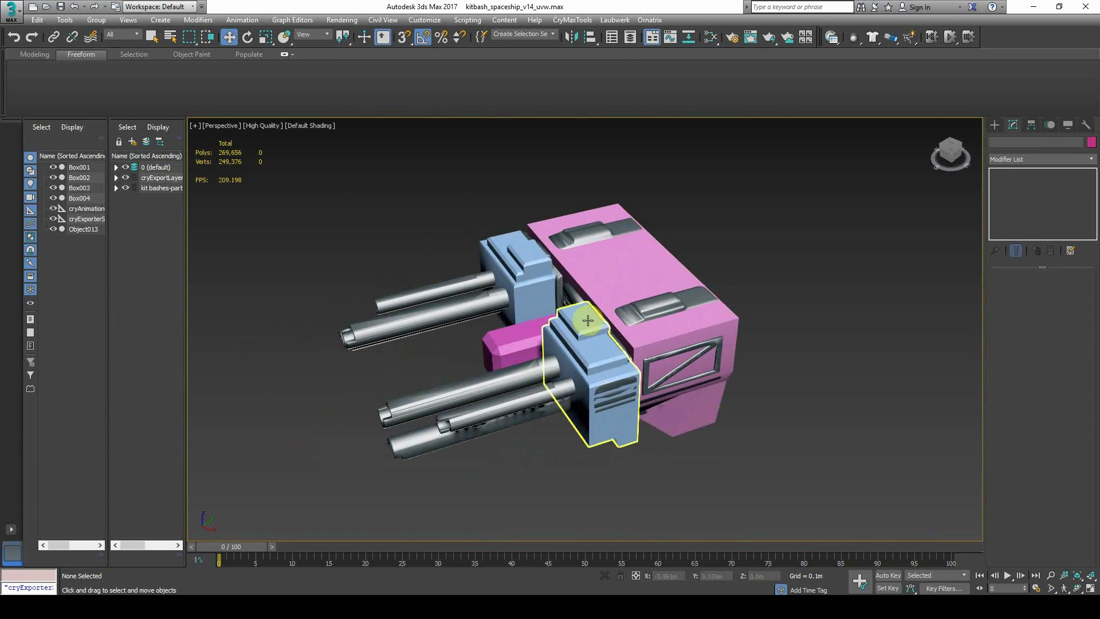
pyautogui.click(589, 321)
pyautogui.keyDown('ctrl'); pyautogui.click(611, 285); pyautogui.keyUp('ctrl')
pyautogui.keyDown('ctrl'); pyautogui.click(534, 281); pyautogui.keyUp('ctrl')
pyautogui.keyDown('ctrl'); pyautogui.click(521, 332); pyautogui.keyUp('ctrl')
# Create a cylinder beside the model and give it 8 sides
pyautogui.click(1001, 127)
pyautogui.click(1018, 218)
pyautogui.moveTo(673, 379); pyautogui.dragTo(680, 387)
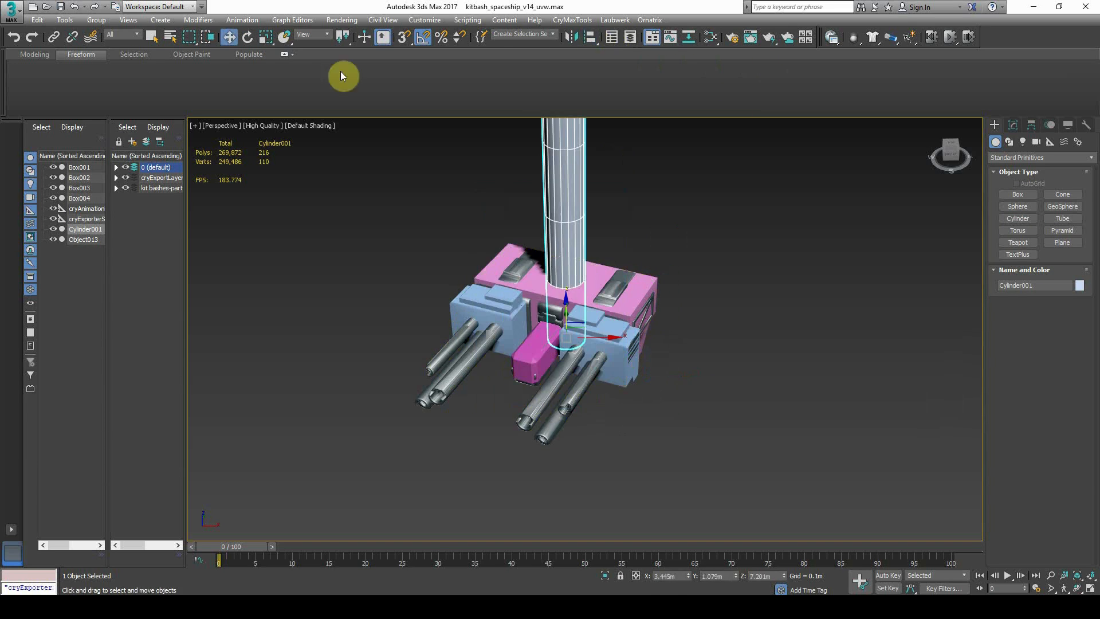
pyautogui.press('r')
pyautogui.moveTo(545, 451); pyautogui.dragTo(545, 451)
pyautogui.click(1013, 125)
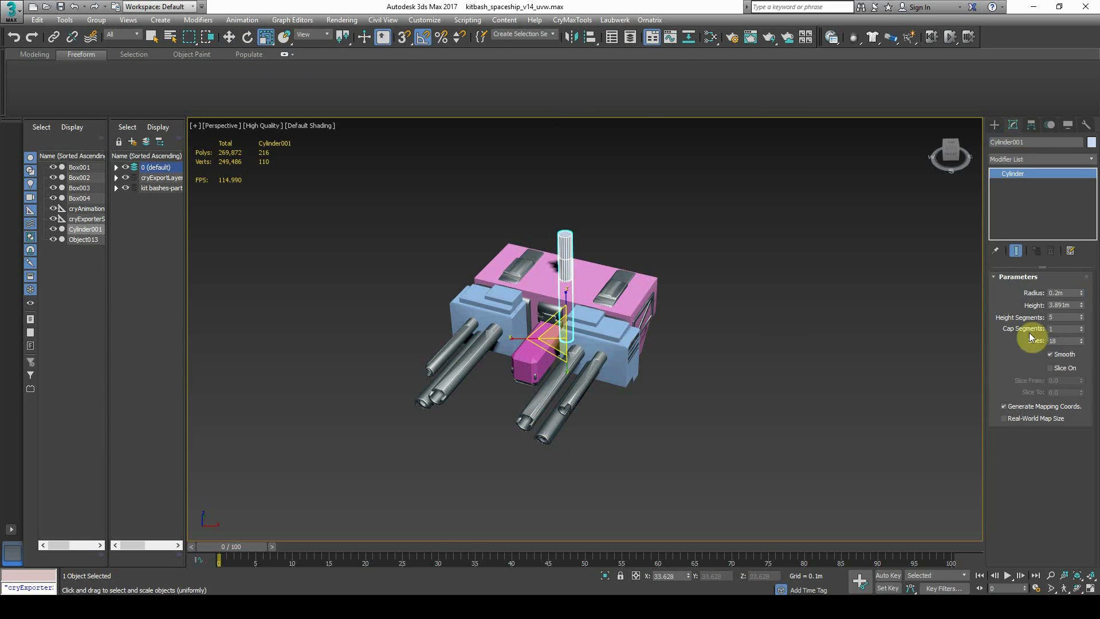
pyautogui.click(248, 36)
pyautogui.doubleClick(1062, 340)
pyautogui.write('8')
pyautogui.press('Return')
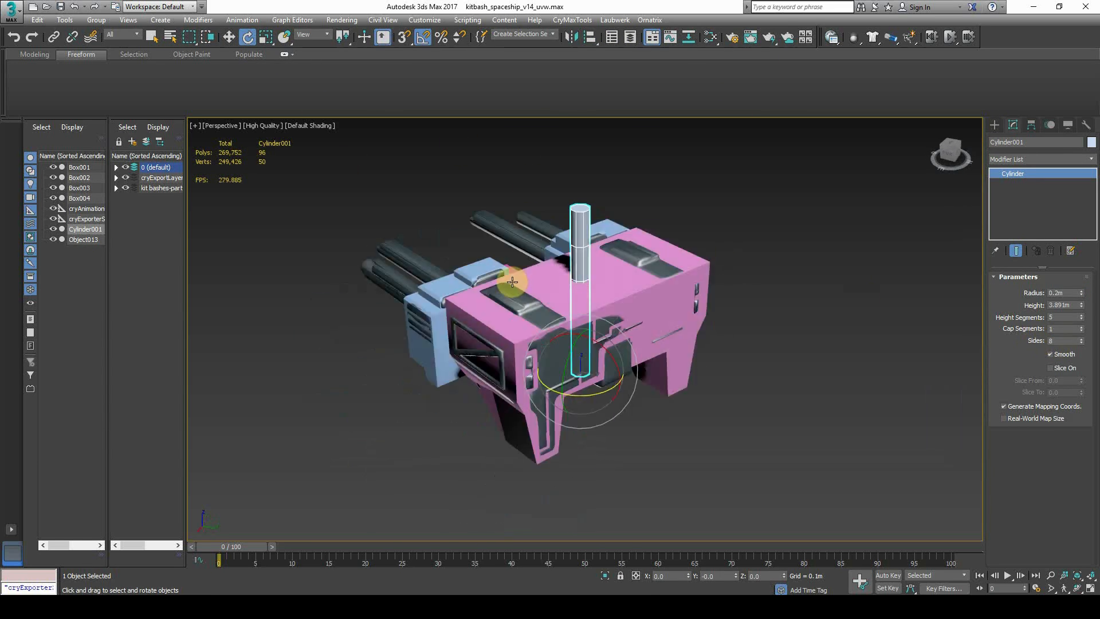
# Rotate the cylinder to lie horizontally along the guns
pyautogui.moveTo(579, 370); pyautogui.dragTo(569, 396)
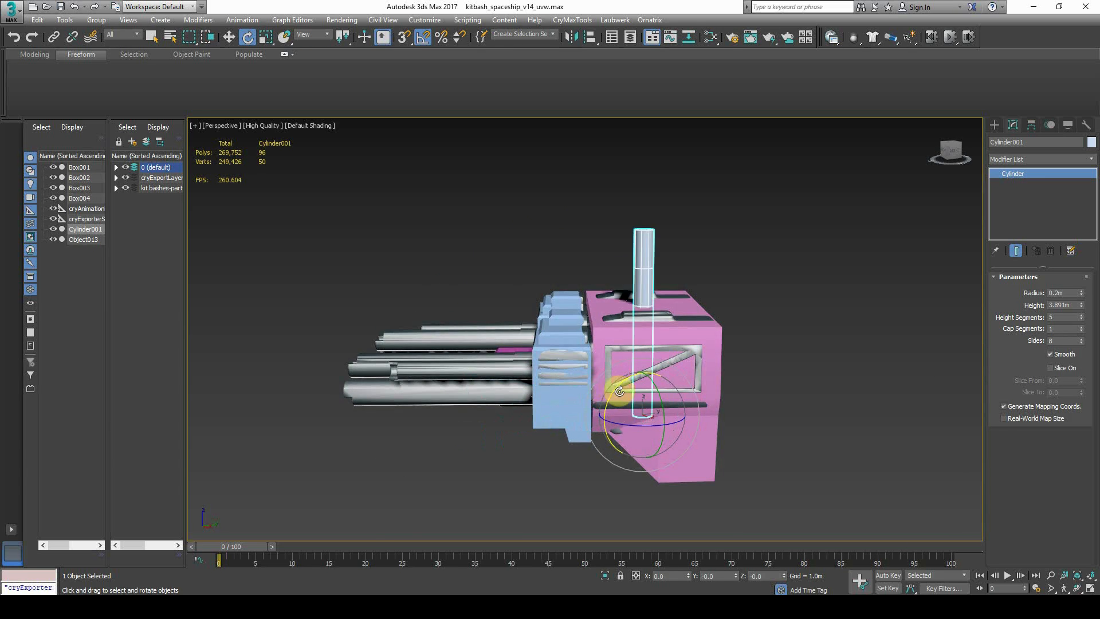
pyautogui.moveTo(620, 391); pyautogui.dragTo(612, 432)
pyautogui.keyDown('alt'); pyautogui.moveTo(612, 433); pyautogui.dragTo(633, 418, button='middle'); pyautogui.keyUp('alt')
pyautogui.moveTo(631, 412); pyautogui.dragTo(645, 414)
# Move the cylinder onto the left barrel and scale it to enclose the barrel
pyautogui.click(230, 37)
pyautogui.keyDown('alt'); pyautogui.moveTo(559, 314); pyautogui.dragTo(561, 221, button='middle'); pyautogui.keyUp('alt')
pyautogui.moveTo(561, 221); pyautogui.dragTo(487, 275)
pyautogui.keyDown('alt'); pyautogui.moveTo(487, 275); pyautogui.dragTo(507, 235, button='middle'); pyautogui.keyUp('alt')
pyautogui.scroll(3, 505, 320)
pyautogui.press('r')
pyautogui.moveTo(490, 364); pyautogui.dragTo(489, 354)
pyautogui.press('w')
pyautogui.scroll(3, 507, 312)
pyautogui.moveTo(526, 274); pyautogui.dragTo(526, 243)
pyautogui.scroll(-4, 688, 252)
# Shift-clone Cylinder001 onto the right barrel and the lower right barrel
pyautogui.click(848, 246)
pyautogui.keyDown('alt'); pyautogui.moveTo(848, 246); pyautogui.dragTo(825, 244, button='middle'); pyautogui.keyUp('alt')
pyautogui.click(461, 345)
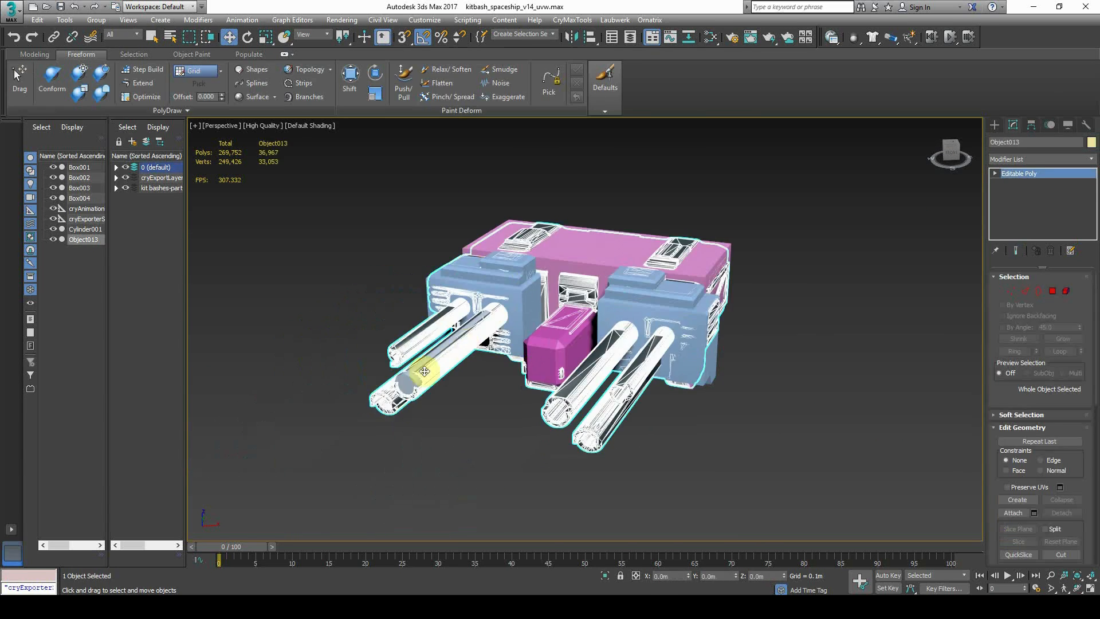
pyautogui.click(462, 345)
pyautogui.keyDown('alt'); pyautogui.moveTo(465, 345); pyautogui.dragTo(577, 334, button='middle'); pyautogui.keyUp('alt')
pyautogui.keyDown('shift'); pyautogui.moveTo(522, 286); pyautogui.dragTo(707, 291); pyautogui.keyUp('shift')
pyautogui.moveTo(699, 276)
pyautogui.keyDown('alt'); pyautogui.mouseDown(button='middle')
pyautogui.moveTo(725, 296)
pyautogui.moveTo(695, 350)
pyautogui.mouseUp(button='middle'); pyautogui.keyUp('alt')
pyautogui.moveTo(695, 334)
pyautogui.keyDown('shift'); pyautogui.mouseDown()
pyautogui.moveTo(723, 355)
pyautogui.moveTo(718, 375)
pyautogui.mouseUp(); pyautogui.keyUp('shift')
# Clone a smaller cylinder, then clone Cylinder003 onto the left barrel
pyautogui.press('r')
pyautogui.moveTo(723, 368)
pyautogui.keyDown('alt'); pyautogui.mouseDown(button='middle')
pyautogui.moveTo(745, 413)
pyautogui.moveTo(708, 393)
pyautogui.moveTo(697, 355)
pyautogui.mouseUp(button='middle'); pyautogui.keyUp('alt')
pyautogui.click(229, 41)
pyautogui.click(697, 416)
pyautogui.keyDown('shift'); pyautogui.moveTo(697, 333); pyautogui.dragTo(543, 330); pyautogui.keyUp('shift')
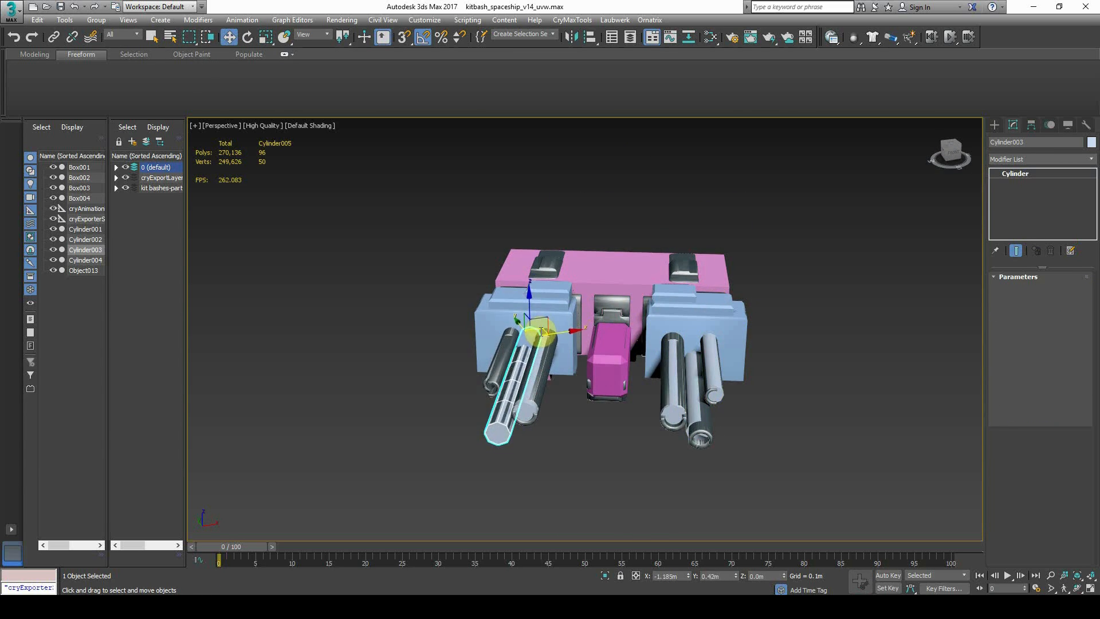
# Clone the small cylinder to the left barrel, then select the pink proxy box
pyautogui.click(565, 356)
pyautogui.click(711, 356)
pyautogui.keyDown('shift'); pyautogui.moveTo(723, 302); pyautogui.dragTo(535, 300); pyautogui.keyUp('shift')
pyautogui.click(565, 355)
pyautogui.click(711, 270)
pyautogui.keyDown('alt'); pyautogui.moveTo(759, 321); pyautogui.dragTo(721, 321, button='middle'); pyautogui.keyUp('alt')
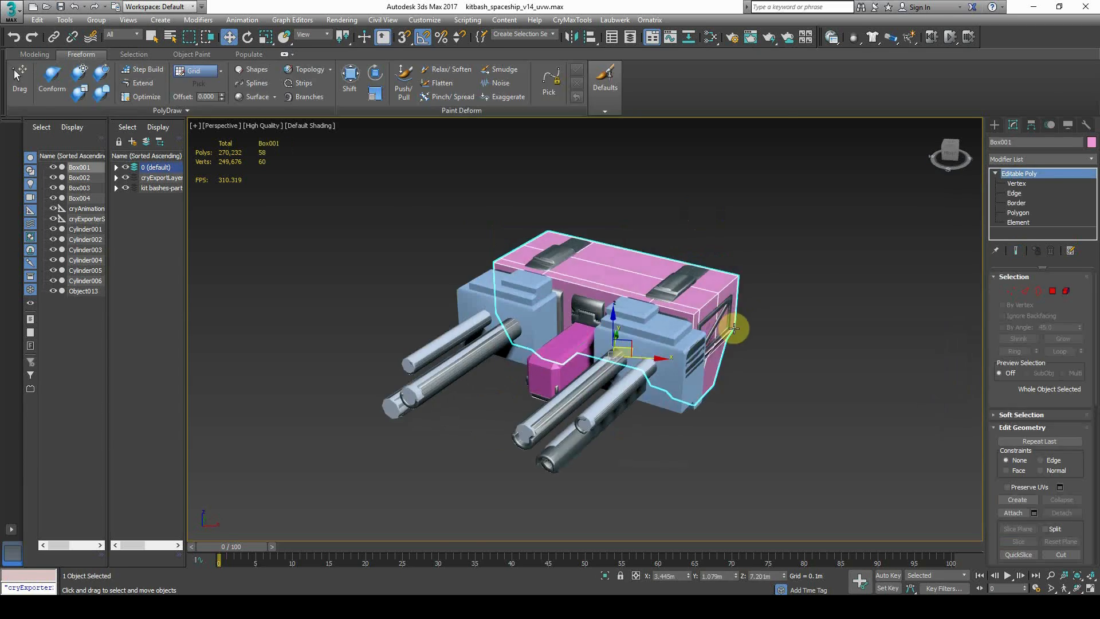
pyautogui.click(725, 385)
pyautogui.keyDown('alt'); pyautogui.moveTo(725, 385); pyautogui.dragTo(682, 392, button='middle'); pyautogui.keyUp('alt')
pyautogui.click(704, 346)
pyautogui.moveTo(682, 393)
pyautogui.mouseDown(button='middle')
pyautogui.moveTo(656, 398)
pyautogui.moveTo(679, 389)
pyautogui.mouseUp(button='middle')
pyautogui.click(714, 302)
# Chamfer the box's top edges by 0.051m
pyautogui.click(1014, 193)
pyautogui.scroll(3, 731, 350)
pyautogui.doubleClick(733, 309)
pyautogui.keyDown('alt'); pyautogui.moveTo(735, 259); pyautogui.dragTo(738, 314, button='middle'); pyautogui.keyUp('alt')
pyautogui.keyDown('ctrl'); pyautogui.doubleClick(807, 198); pyautogui.keyUp('ctrl')
pyautogui.click(1035, 482)
pyautogui.moveTo(594, 353)
pyautogui.mouseDown()
pyautogui.moveTo(590, 313)
pyautogui.moveTo(593, 332)
pyautogui.mouseUp()
pyautogui.moveTo(608, 435); pyautogui.dragTo(597, 435, button='middle')
pyautogui.click(593, 435)
# Chamfer the vertical corner edge loop of the box, then leave edge editing
pyautogui.moveTo(670, 401); pyautogui.dragTo(607, 357, button='middle')
pyautogui.doubleClick(608, 356)
pyautogui.click(593, 434)
pyautogui.click(802, 279)
pyautogui.moveTo(710, 366); pyautogui.dragTo(677, 339, button='middle')
pyautogui.click(592, 435)
pyautogui.moveTo(677, 339); pyautogui.dragTo(681, 419, button='middle')
pyautogui.click(697, 444)
pyautogui.press('2')
# Select the main block and chamfer its corner edge loop
pyautogui.click(916, 302)
pyautogui.click(742, 334)
pyautogui.keyDown('alt'); pyautogui.moveTo(492, 298); pyautogui.dragTo(589, 317, button='middle'); pyautogui.keyUp('alt')
pyautogui.scroll(4, 589, 317)
pyautogui.moveTo(768, 398); pyautogui.dragTo(674, 364, button='middle')
pyautogui.scroll(-5, 673, 355)
pyautogui.scroll(3, 673, 364)
pyautogui.moveTo(1025, 345); pyautogui.dragTo(1026, 243)
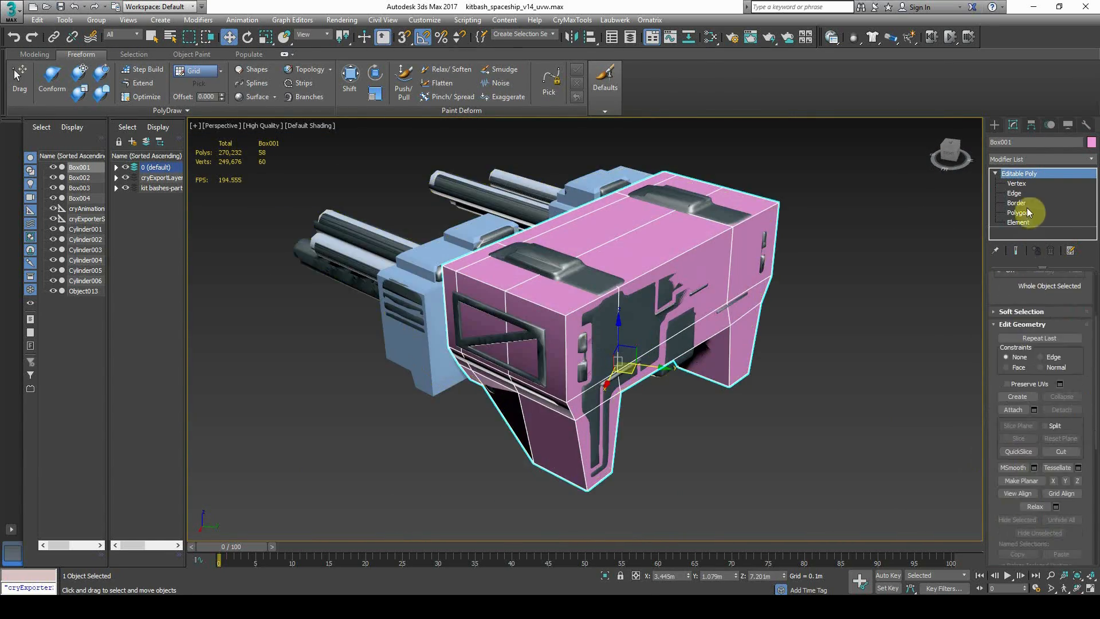
pyautogui.click(1015, 193)
pyautogui.doubleClick(566, 356)
pyautogui.click(1034, 378)
pyautogui.click(592, 435)
# Chamfer the remaining 12 edges and the edges at the block's other end
pyautogui.keyDown('alt'); pyautogui.moveTo(592, 435); pyautogui.dragTo(919, 312, button='middle'); pyautogui.keyUp('alt')
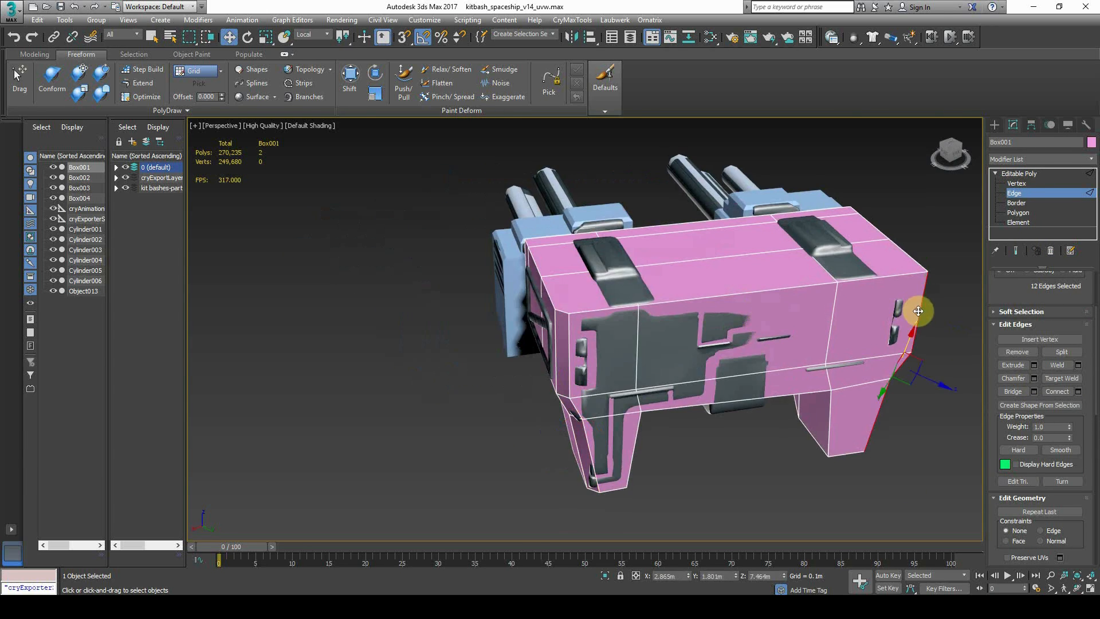
pyautogui.click(1034, 378)
pyautogui.click(594, 435)
pyautogui.keyDown('alt'); pyautogui.moveTo(594, 434); pyautogui.dragTo(687, 374, button='middle'); pyautogui.keyUp('alt')
pyautogui.click(1034, 379)
pyautogui.click(594, 434)
pyautogui.keyDown('alt'); pyautogui.moveTo(593, 435); pyautogui.dragTo(728, 452, button='middle'); pyautogui.keyUp('alt')
pyautogui.scroll(3, 728, 453)
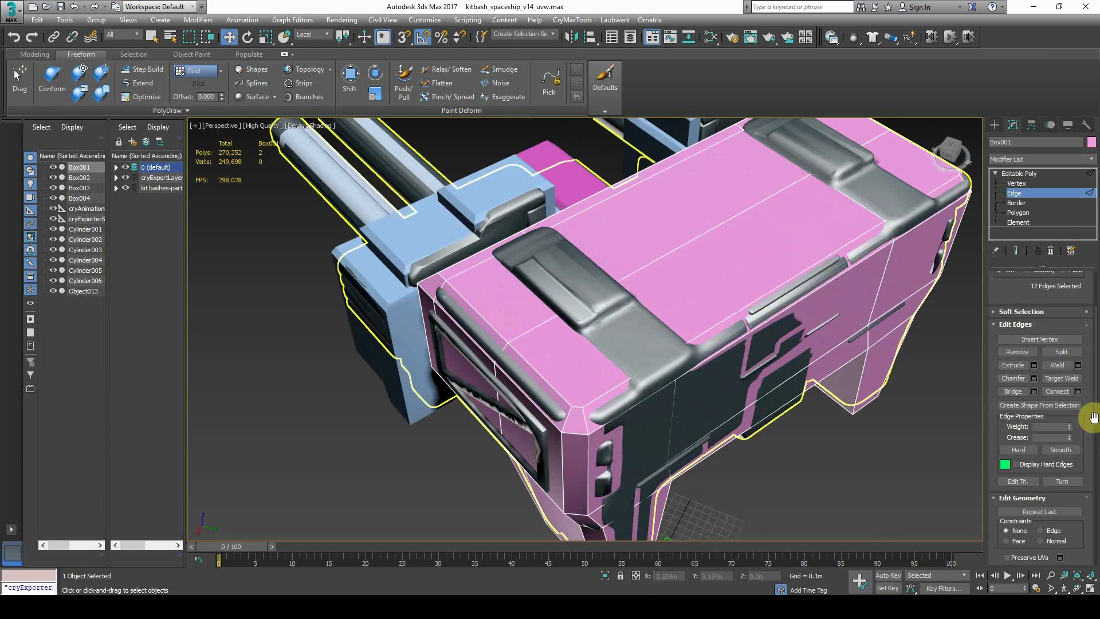
pyautogui.scroll(-3, 1095, 486)
# Cut new edges into the block and inspect it in isolation
pyautogui.click(1061, 474)
pyautogui.rightClick(926, 248)
pyautogui.moveTo(926, 248); pyautogui.dragTo(860, 319, button='middle')
pyautogui.click(606, 575)
pyautogui.press('r')
pyautogui.rightClick(640, 283)
pyautogui.scroll(-4, 779, 272)
pyautogui.keyDown('alt'); pyautogui.moveTo(779, 271); pyautogui.dragTo(534, 344, button='middle'); pyautogui.keyUp('alt')
pyautogui.click(606, 576)
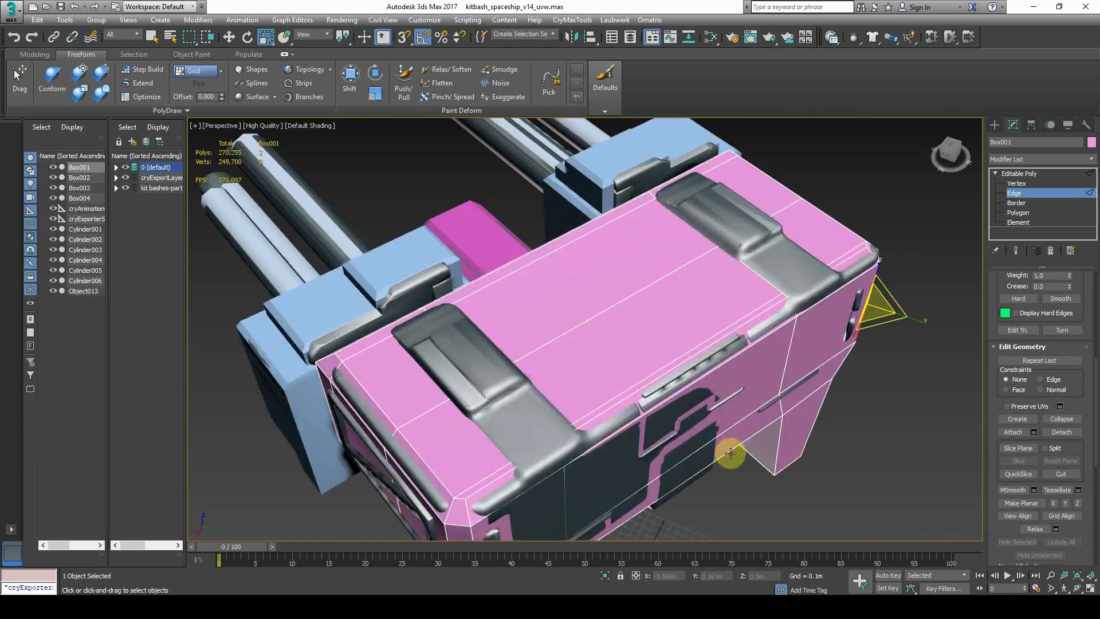
# Exit edge editing and reselect the main block Box001
pyautogui.scroll(-3, 673, 521)
pyautogui.click(1019, 174)
pyautogui.click(883, 308)
pyautogui.scroll(-4, 802, 321)
pyautogui.click(723, 309)
pyautogui.keyDown('alt'); pyautogui.moveTo(723, 310); pyautogui.dragTo(719, 306, button='middle'); pyautogui.keyUp('alt')
pyautogui.scroll(4, 719, 305)
# Attach both blue boxes and two barrel cylinders to Box001
pyautogui.click(1020, 513)
pyautogui.keyDown('alt'); pyautogui.moveTo(564, 349); pyautogui.dragTo(647, 341, button='middle'); pyautogui.keyUp('alt')
pyautogui.click(507, 344)
pyautogui.click(545, 257)
pyautogui.click(450, 245)
pyautogui.click(353, 259)
pyautogui.click(380, 312)
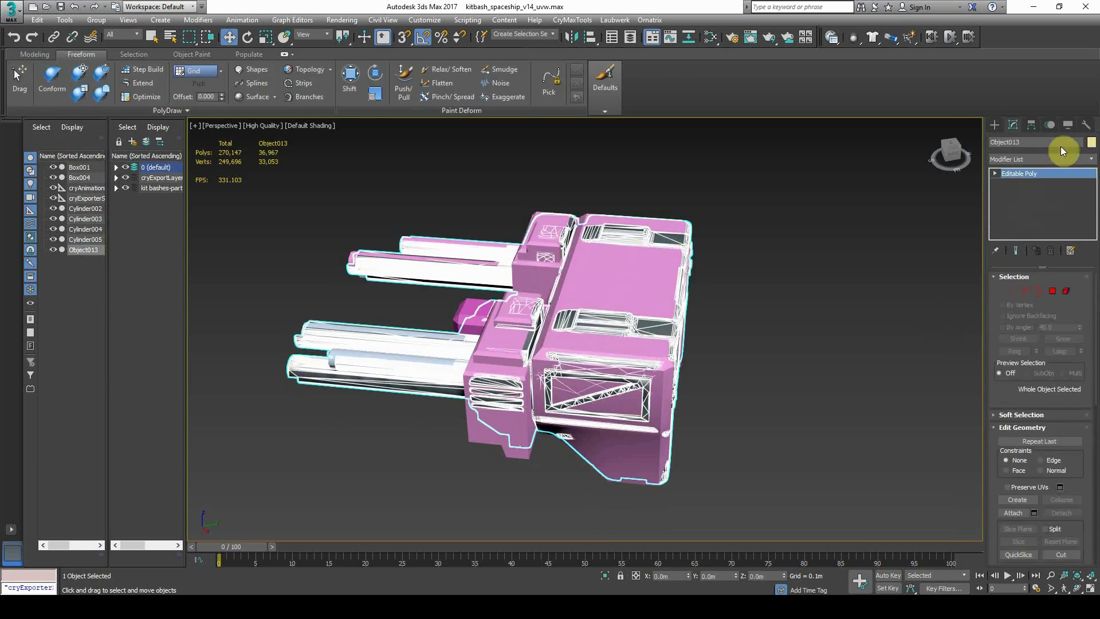
pyautogui.click(1011, 518)
# Attach Cylinder002, Cylinder003, Cylinder004 and Box004 to Box001 as one mesh
pyautogui.click(1011, 518)
pyautogui.click(448, 333)
pyautogui.click(470, 360)
pyautogui.click(382, 367)
pyautogui.click(523, 317)
pyautogui.keyDown('alt'); pyautogui.moveTo(523, 317); pyautogui.dragTo(699, 338, button='middle'); pyautogui.keyUp('alt')
pyautogui.click(1010, 514)
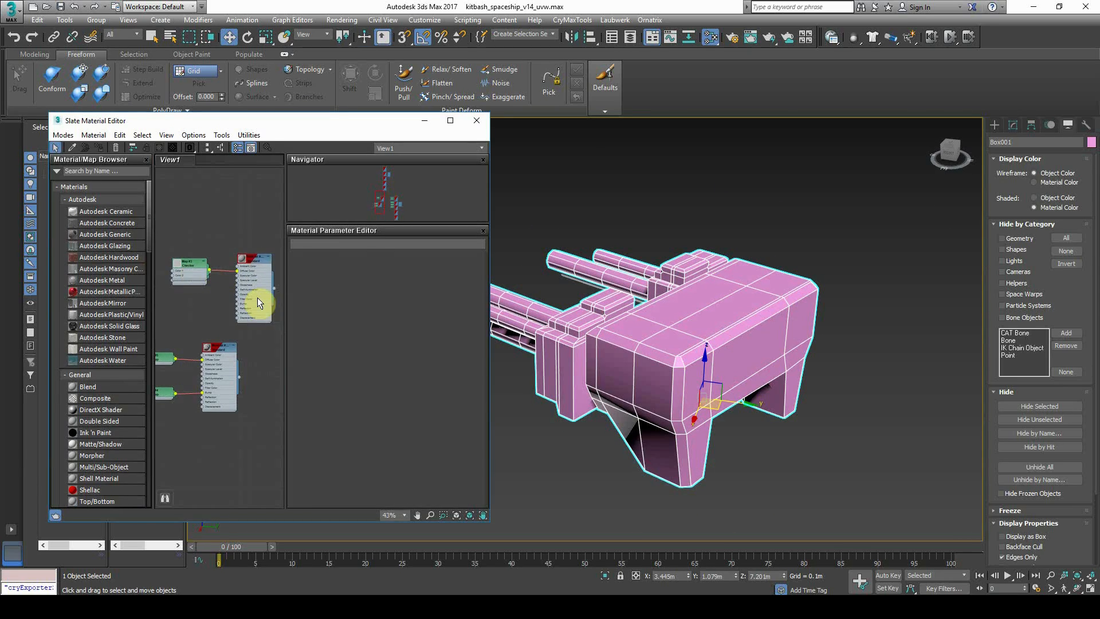
# Assign the checker Material #237 from the Slate Material Editor to the ship, then shrink the editor aside
pyautogui.doubleClick(257, 296)
pyautogui.click(98, 147)
pyautogui.click(538, 197)
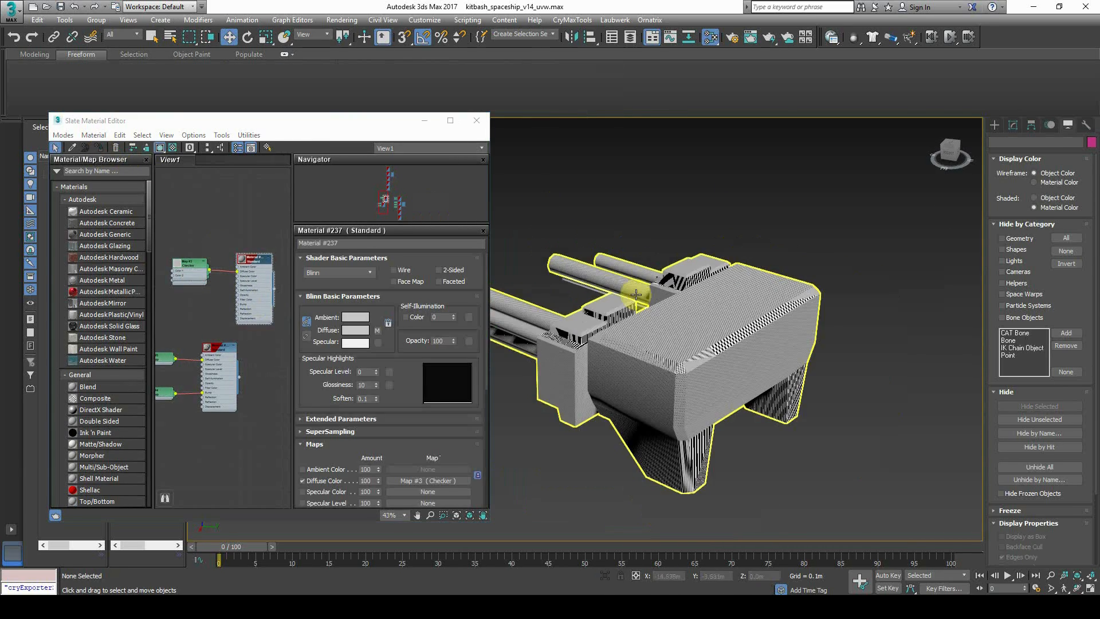
pyautogui.moveTo(401, 121); pyautogui.dragTo(358, 107)
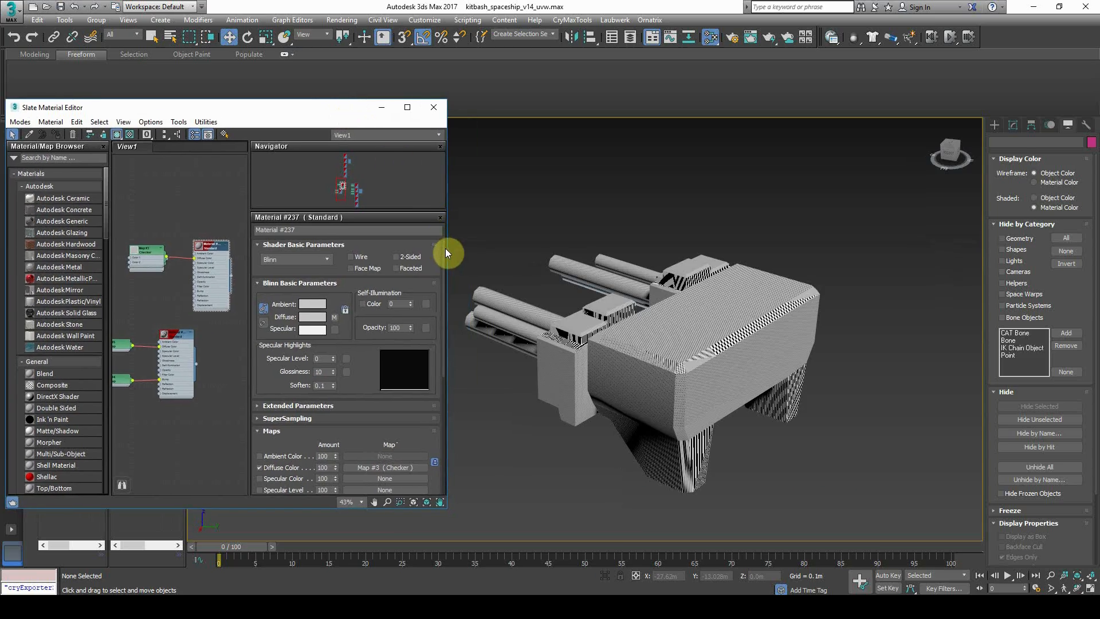
pyautogui.moveTo(448, 251); pyautogui.dragTo(380, 257)
pyautogui.scroll(3, 688, 373)
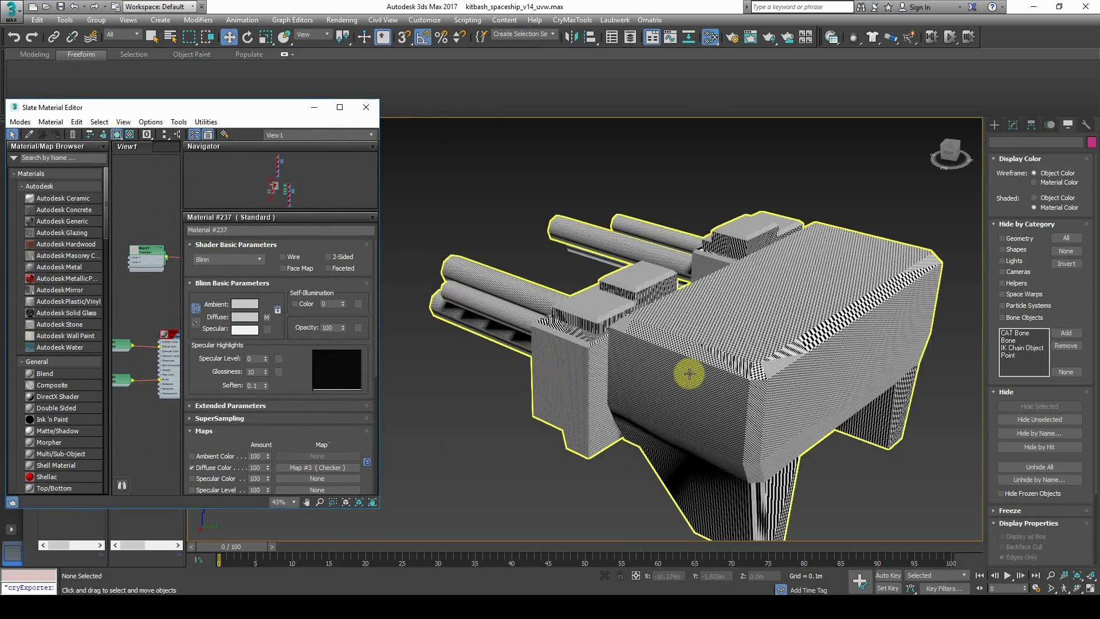
pyautogui.scroll(3, 666, 382)
# Reselect the Box001 ship block and frame it in the viewport
pyautogui.click(658, 373)
pyautogui.scroll(4, 533, 333)
pyautogui.scroll(2, 532, 334)
pyautogui.moveTo(533, 334); pyautogui.dragTo(636, 369, button='middle')
pyautogui.scroll(-5, 590, 351)
pyautogui.scroll(-5, 611, 322)
pyautogui.keyDown('alt'); pyautogui.moveTo(777, 381); pyautogui.dragTo(615, 326, button='middle'); pyautogui.keyUp('alt')
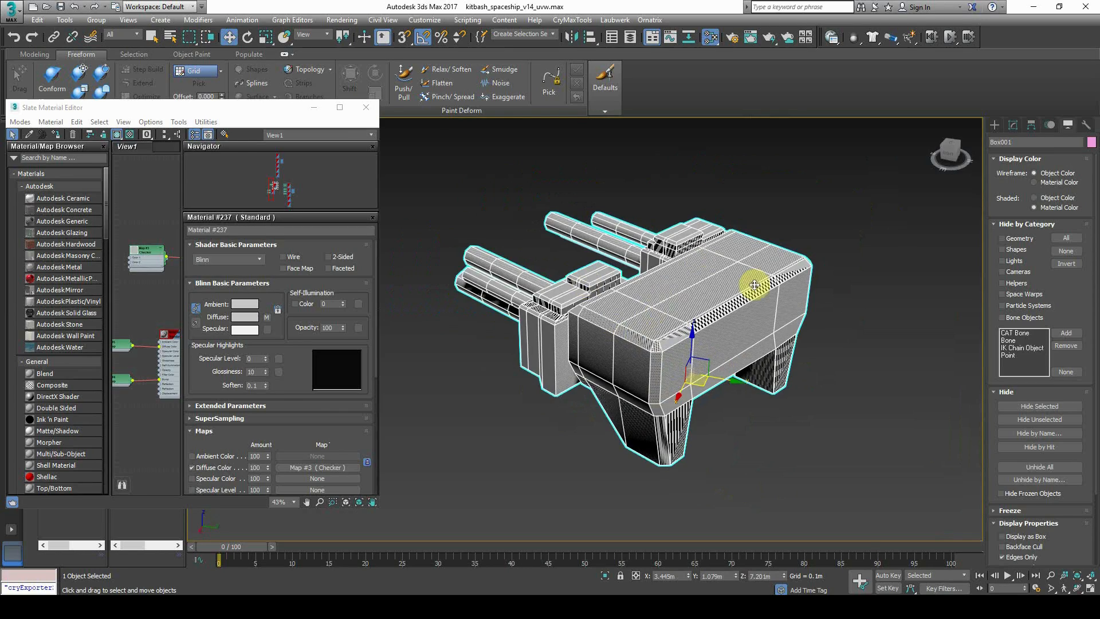
# Browse the Modifier List for Box001 in the Modify panel
pyautogui.click(1013, 124)
pyautogui.click(1026, 158)
pyautogui.scroll(-3, 1037, 315)
pyautogui.scroll(-10, 1039, 330)
pyautogui.click(1059, 418)
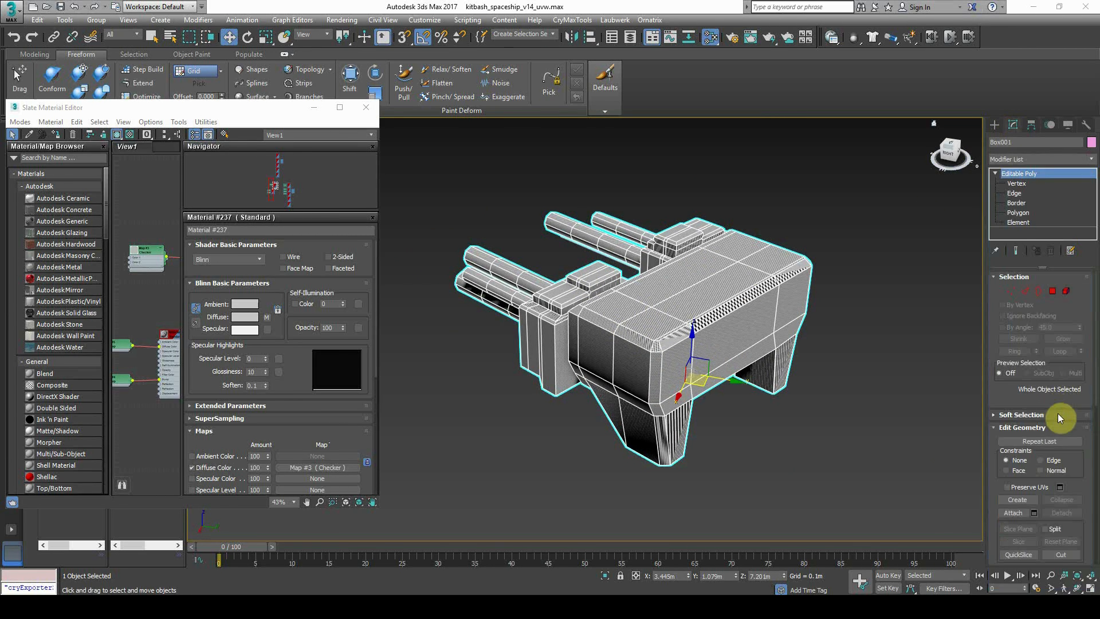
pyautogui.click(1031, 159)
pyautogui.scroll(-5, 1053, 342)
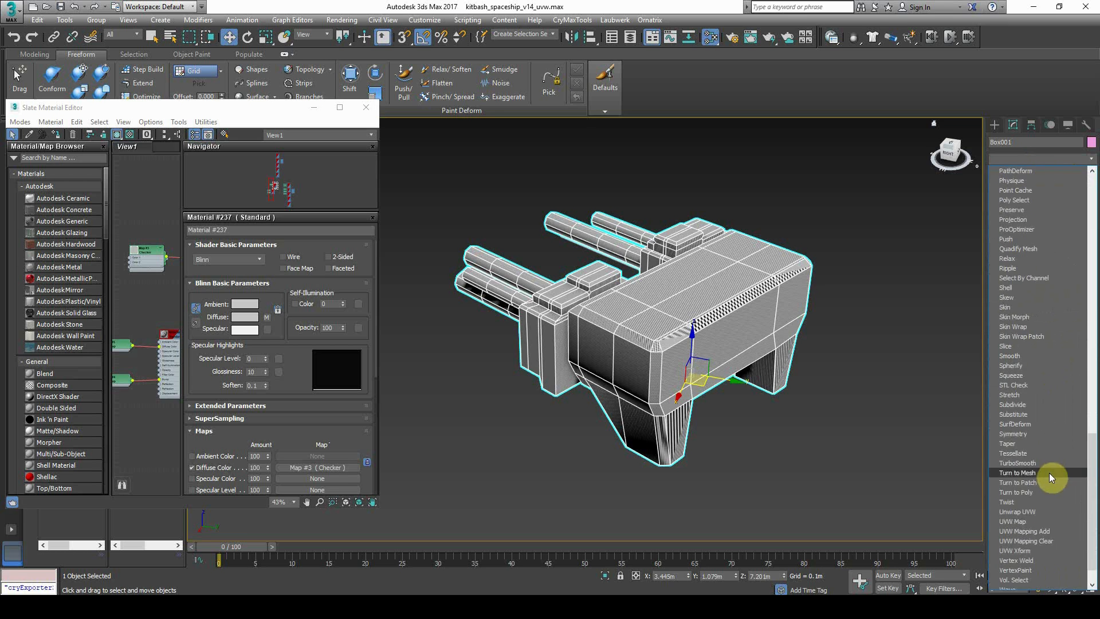
# Add an Unwrap UVW modifier to Box001 and marquee-select all its UV faces in the UV editor
pyautogui.click(1038, 511)
pyautogui.click(1043, 517)
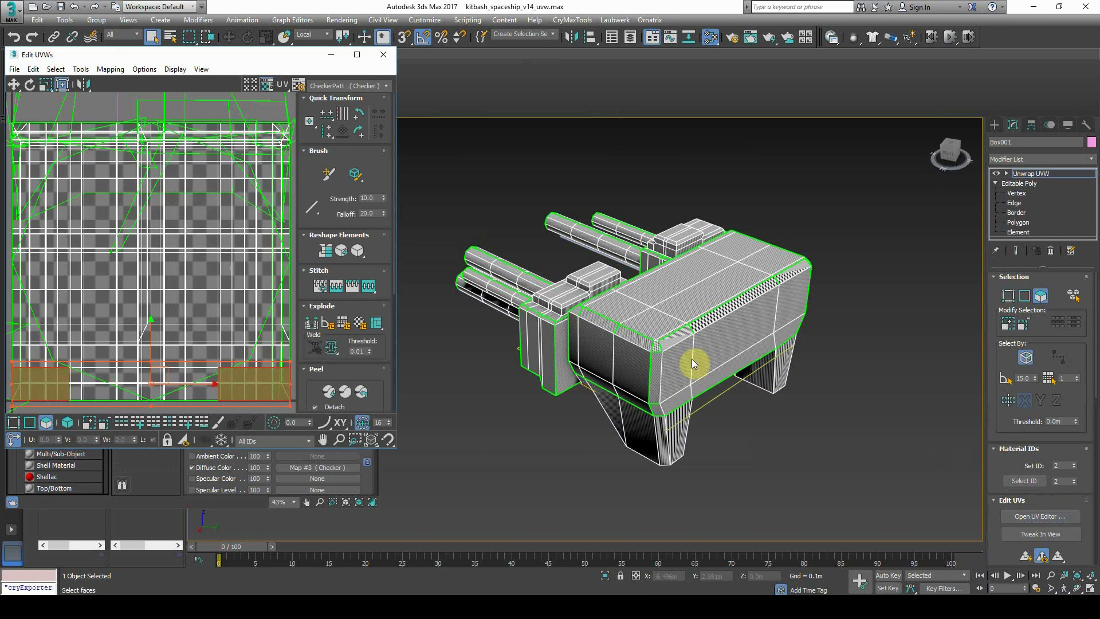
pyautogui.scroll(-5, 183, 228)
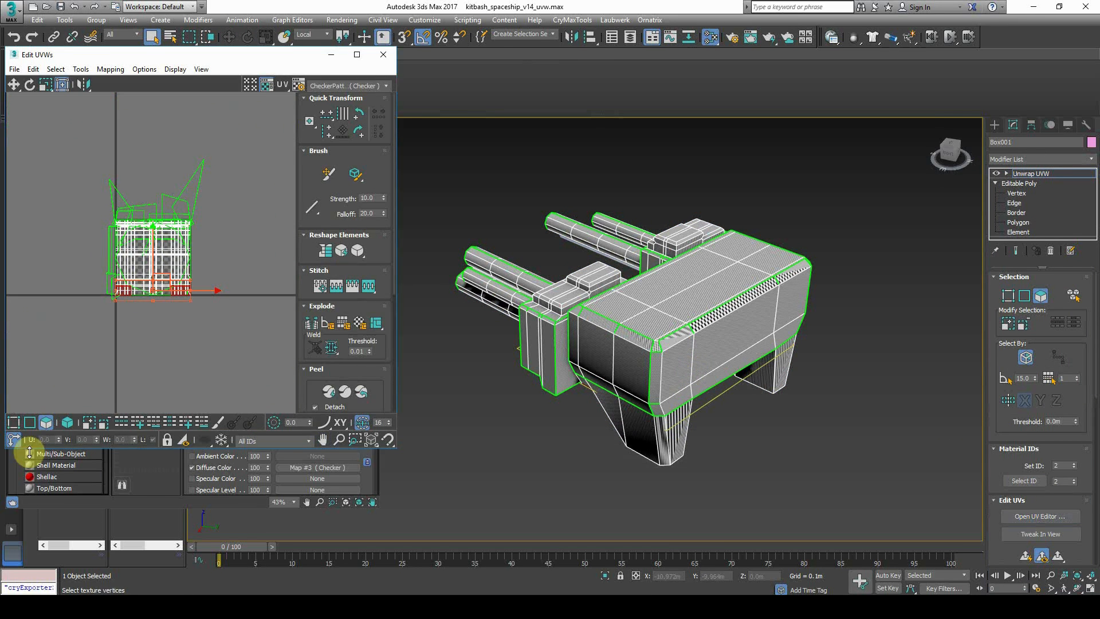
pyautogui.moveTo(72, 133); pyautogui.dragTo(283, 389)
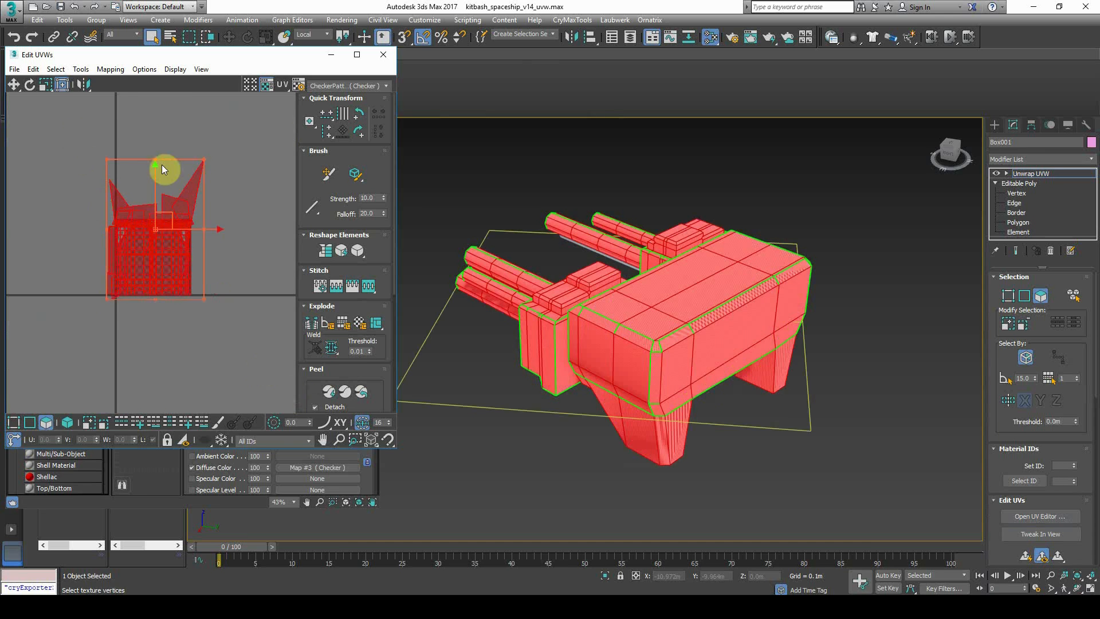
# Run Mapping > Flatten Mapping and confirm with OK to pack the UV islands
pyautogui.click(130, 84)
pyautogui.click(153, 92)
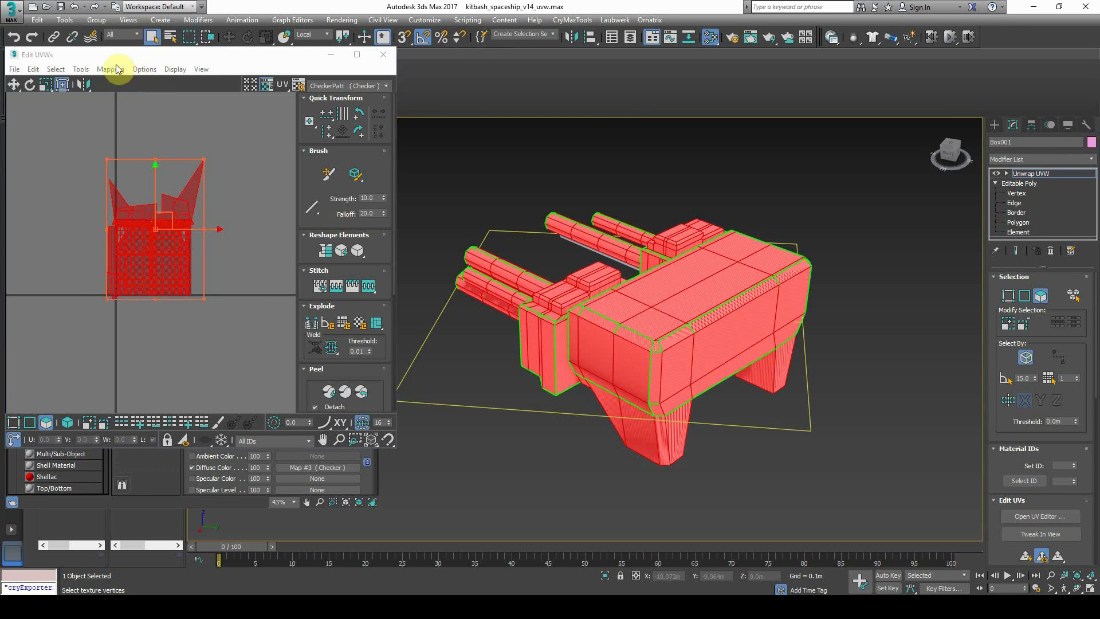
pyautogui.click(110, 69)
pyautogui.click(131, 84)
pyautogui.click(148, 81)
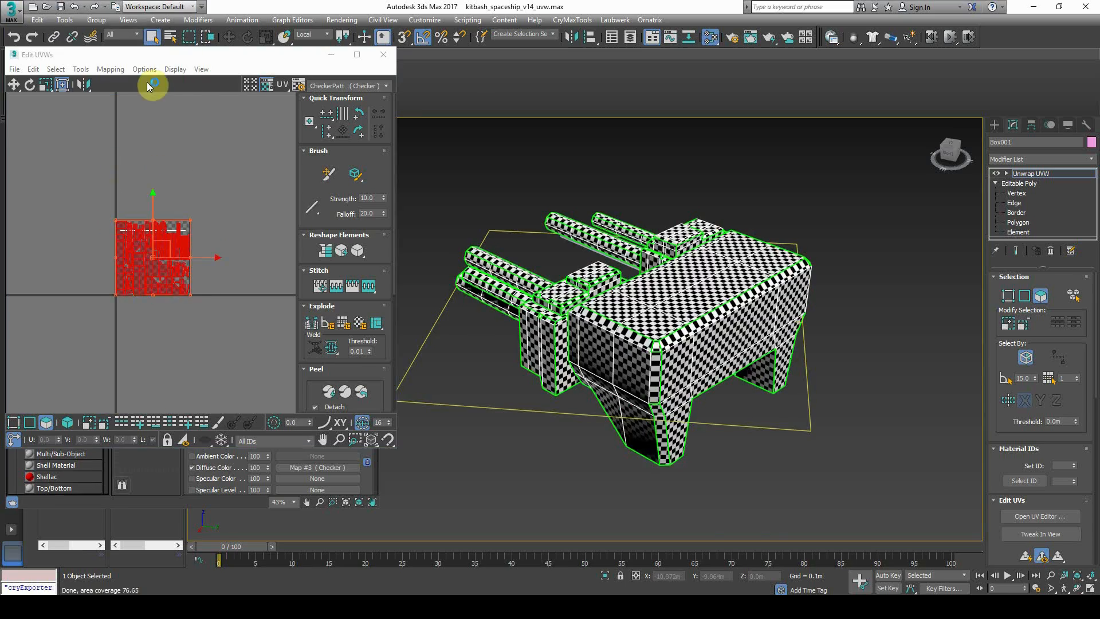
# Inspect the checker pattern across the ship and frame the whole UV layout
pyautogui.scroll(2, 608, 345)
pyautogui.scroll(1, 607, 346)
pyautogui.scroll(1, 641, 378)
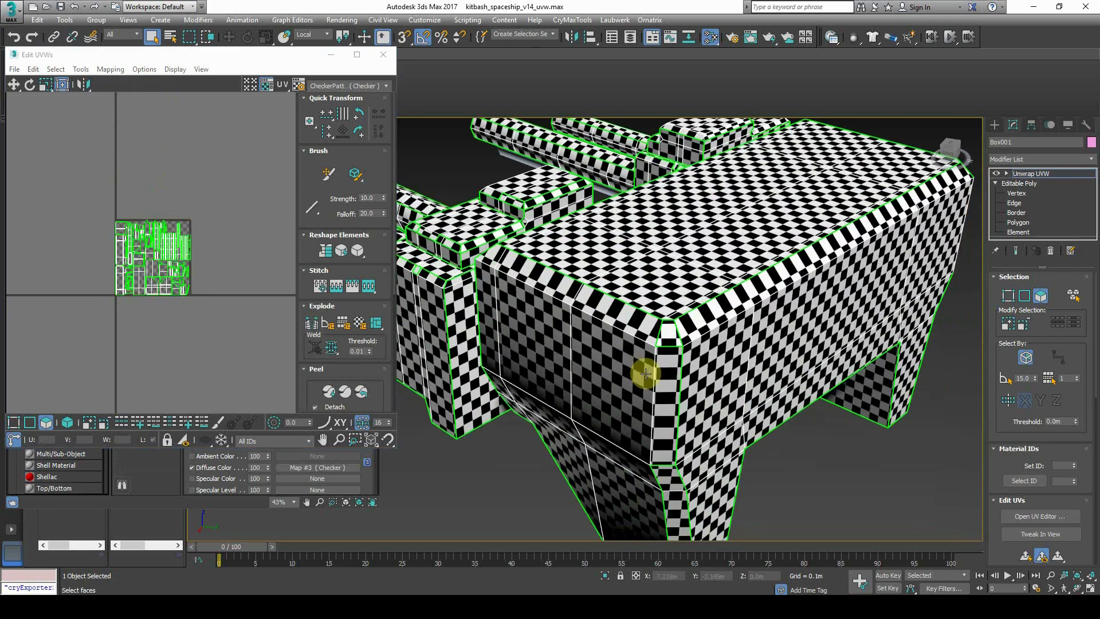
pyautogui.moveTo(757, 295); pyautogui.dragTo(684, 325, button='middle')
pyautogui.scroll(-4, 672, 307)
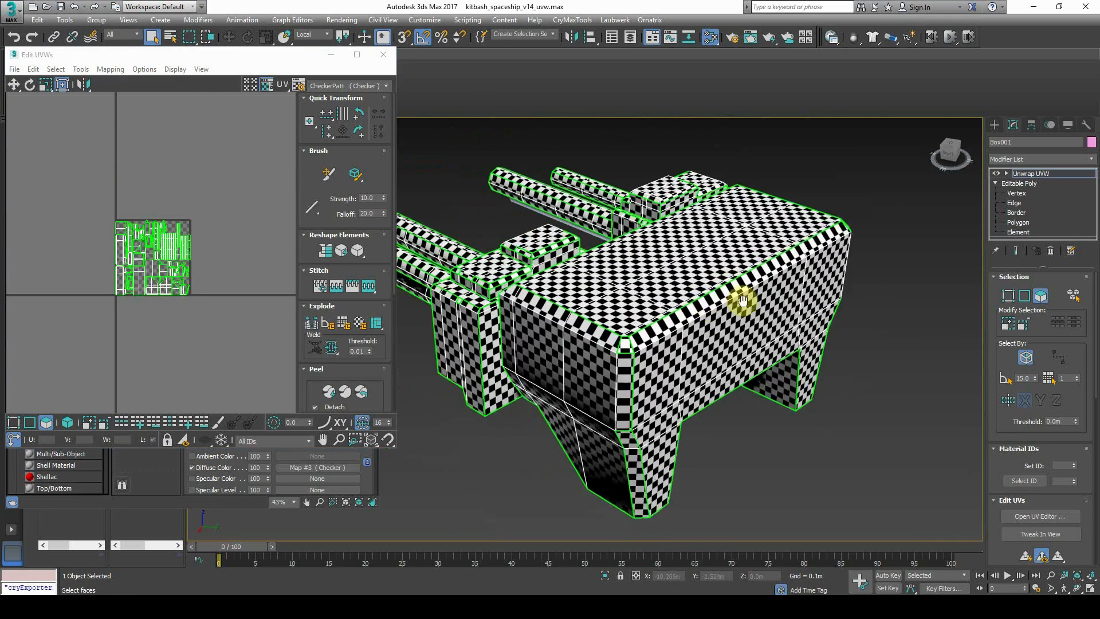
pyautogui.scroll(3, 690, 321)
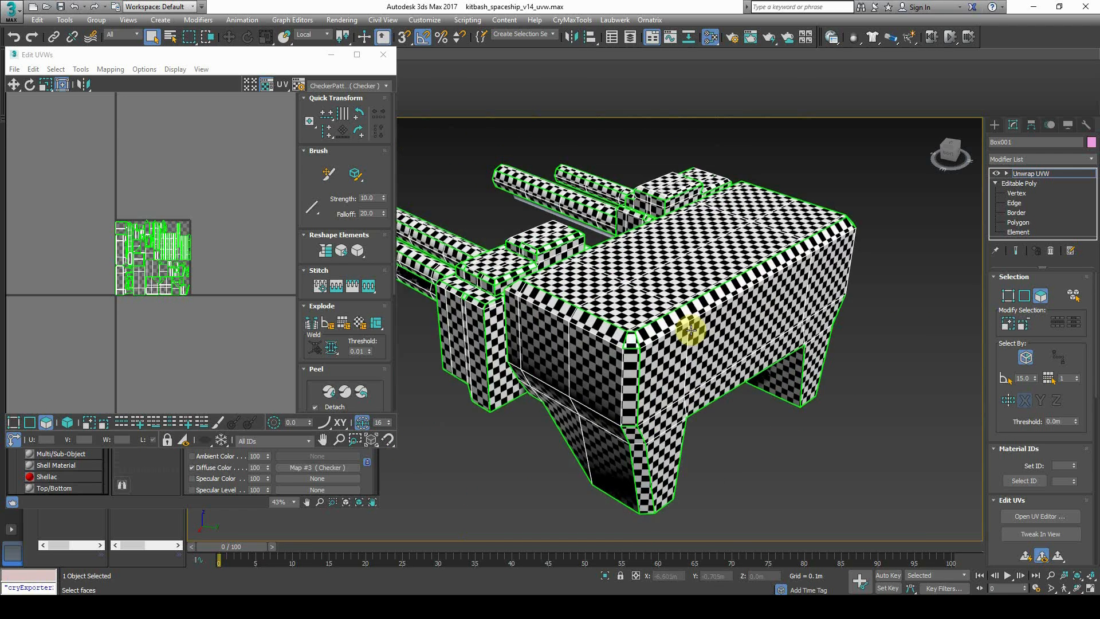
pyautogui.moveTo(641, 260); pyautogui.dragTo(685, 282, button='middle')
pyautogui.scroll(-3, 610, 276)
pyautogui.moveTo(600, 330)
pyautogui.keyDown('alt'); pyautogui.mouseDown(button='middle')
pyautogui.moveTo(729, 319)
pyautogui.moveTo(596, 322)
pyautogui.mouseUp(button='middle'); pyautogui.keyUp('alt')
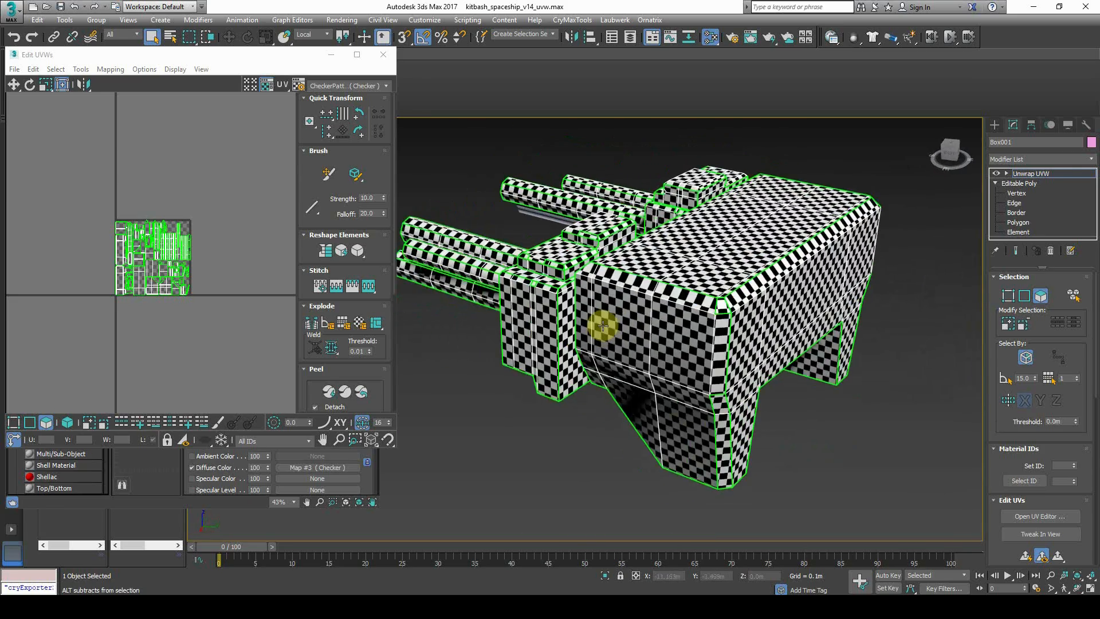
pyautogui.keyDown('alt'); pyautogui.moveTo(704, 327); pyautogui.dragTo(625, 304, button='middle'); pyautogui.keyUp('alt')
pyautogui.scroll(5, 81, 270)
pyautogui.moveTo(260, 281); pyautogui.dragTo(115, 296, button='middle')
pyautogui.moveTo(150, 291)
pyautogui.mouseDown(button='middle')
pyautogui.moveTo(130, 295)
pyautogui.moveTo(156, 283)
pyautogui.mouseUp(button='middle')
pyautogui.keyDown('alt'); pyautogui.moveTo(686, 334); pyautogui.dragTo(616, 295, button='middle'); pyautogui.keyUp('alt')
# Select the hull block's top and front faces, then Grow the selection over the block
pyautogui.click(693, 232)
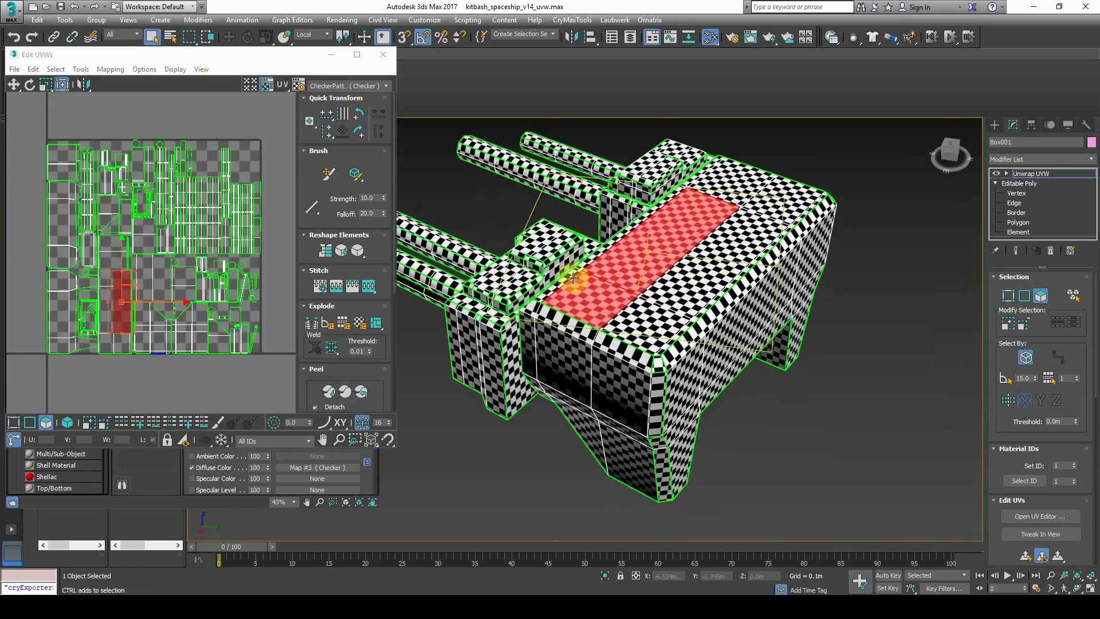
pyautogui.keyDown('ctrl'); pyautogui.click(636, 221); pyautogui.keyUp('ctrl')
pyautogui.keyDown('ctrl'); pyautogui.click(694, 179); pyautogui.keyUp('ctrl')
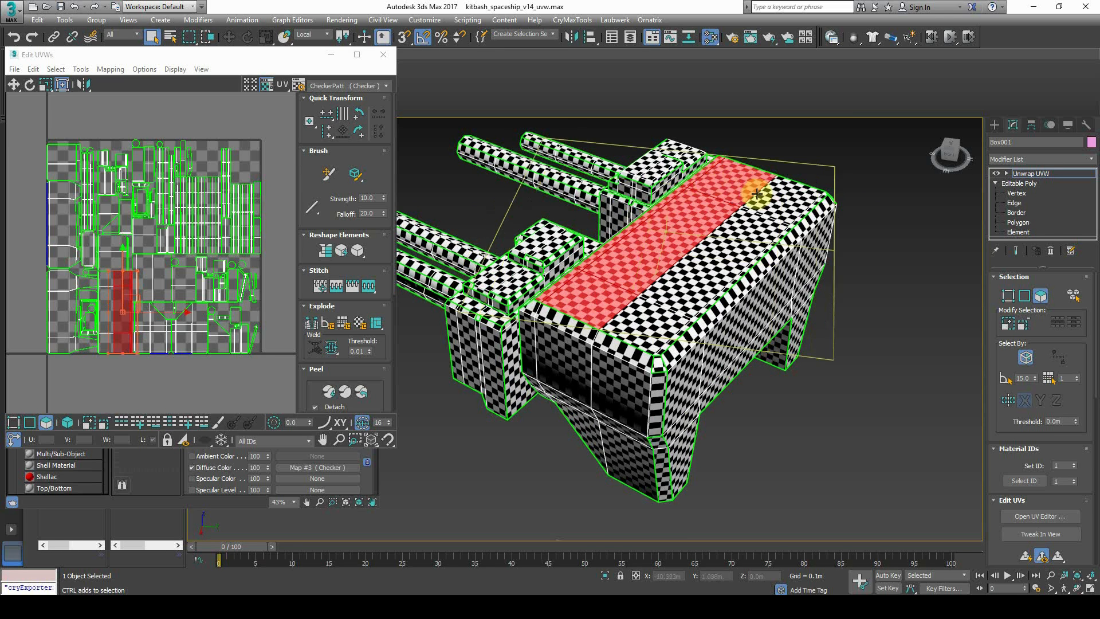
pyautogui.keyDown('ctrl'); pyautogui.click(779, 216); pyautogui.keyUp('ctrl')
pyautogui.keyDown('ctrl'); pyautogui.click(676, 294); pyautogui.keyUp('ctrl')
pyautogui.keyDown('ctrl'); pyautogui.click(671, 332); pyautogui.keyUp('ctrl')
pyautogui.keyDown('alt'); pyautogui.moveTo(671, 333); pyautogui.dragTo(668, 322, button='middle'); pyautogui.keyUp('alt')
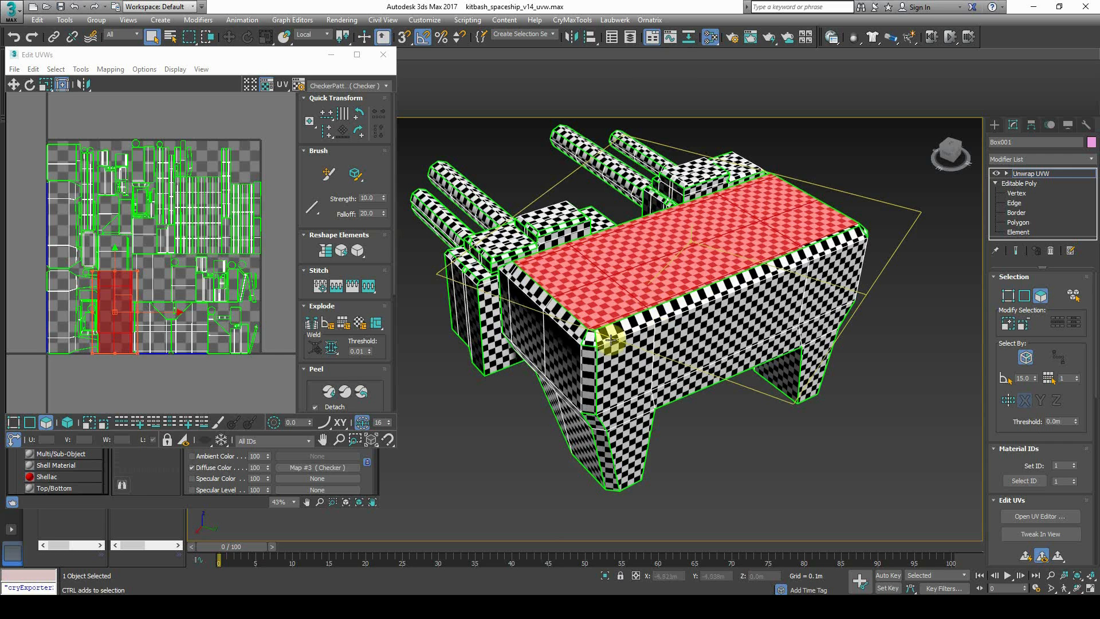
pyautogui.keyDown('ctrl'); pyautogui.click(664, 332); pyautogui.keyUp('ctrl')
pyautogui.keyDown('alt'); pyautogui.moveTo(664, 333); pyautogui.dragTo(656, 325, button='middle'); pyautogui.keyUp('alt')
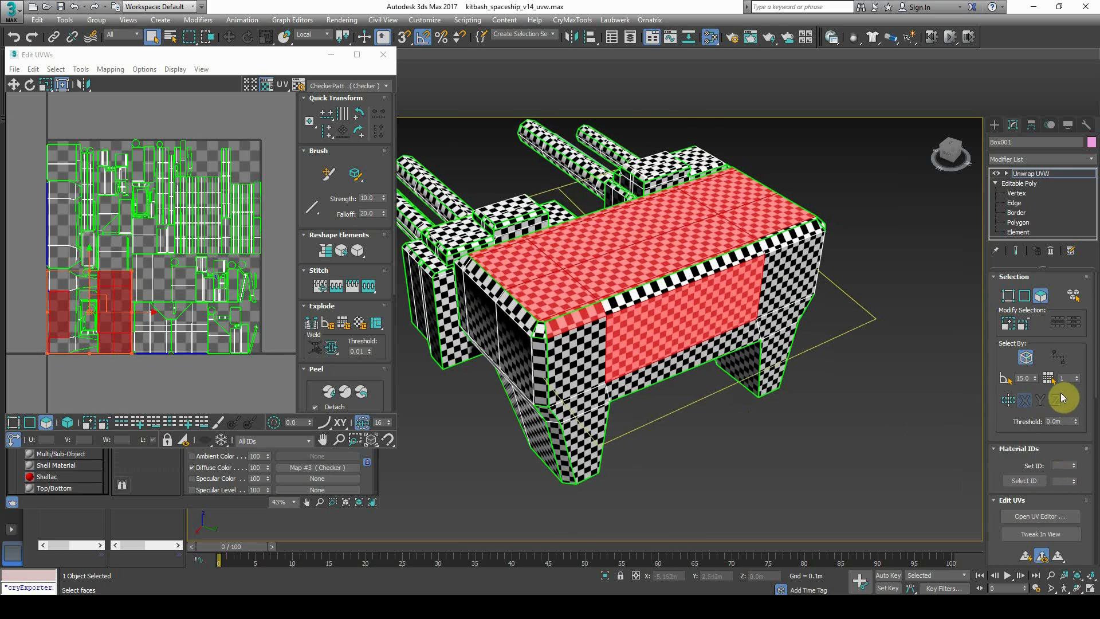
pyautogui.click(1005, 325)
pyautogui.click(1006, 325)
# Remove a side-strip face and a stray face from the hull selection
pyautogui.moveTo(108, 318); pyautogui.dragTo(135, 314, button='middle')
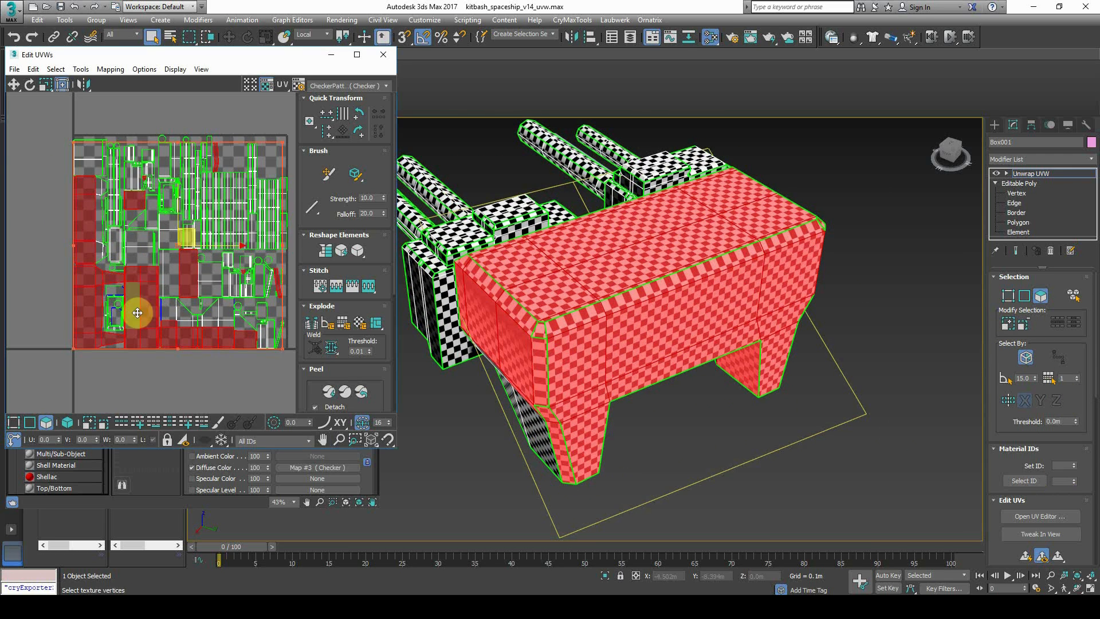
pyautogui.keyDown('alt'); pyautogui.moveTo(470, 335); pyautogui.dragTo(633, 354, button='middle'); pyautogui.keyUp('alt')
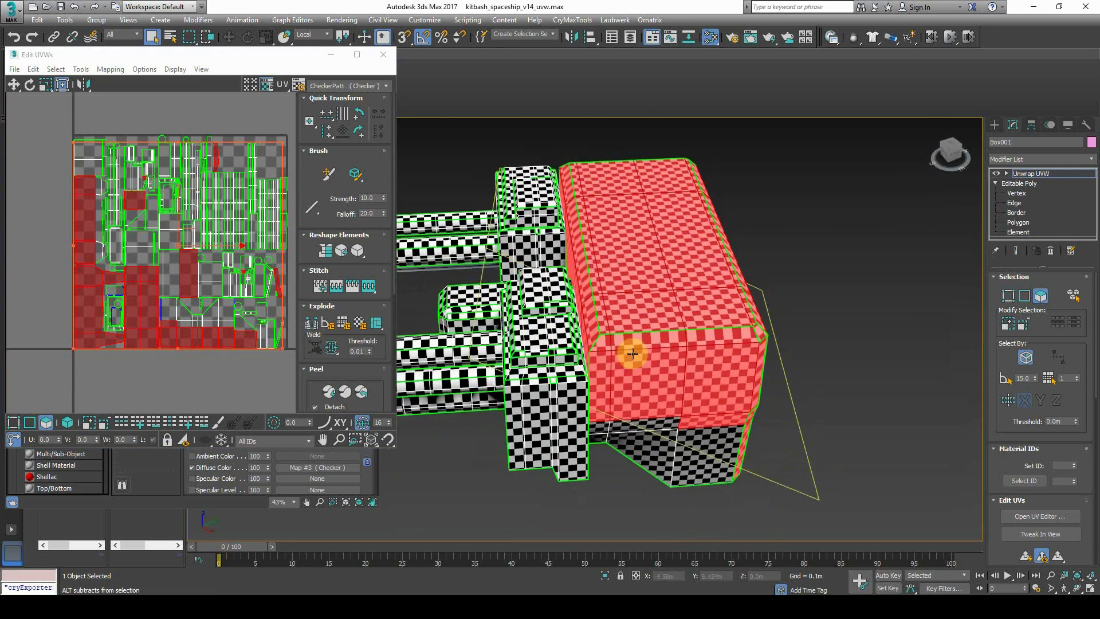
pyautogui.keyDown('alt'); pyautogui.click(565, 216); pyautogui.keyUp('alt')
pyautogui.keyDown('alt'); pyautogui.moveTo(565, 215); pyautogui.dragTo(584, 282, button='middle'); pyautogui.keyUp('alt')
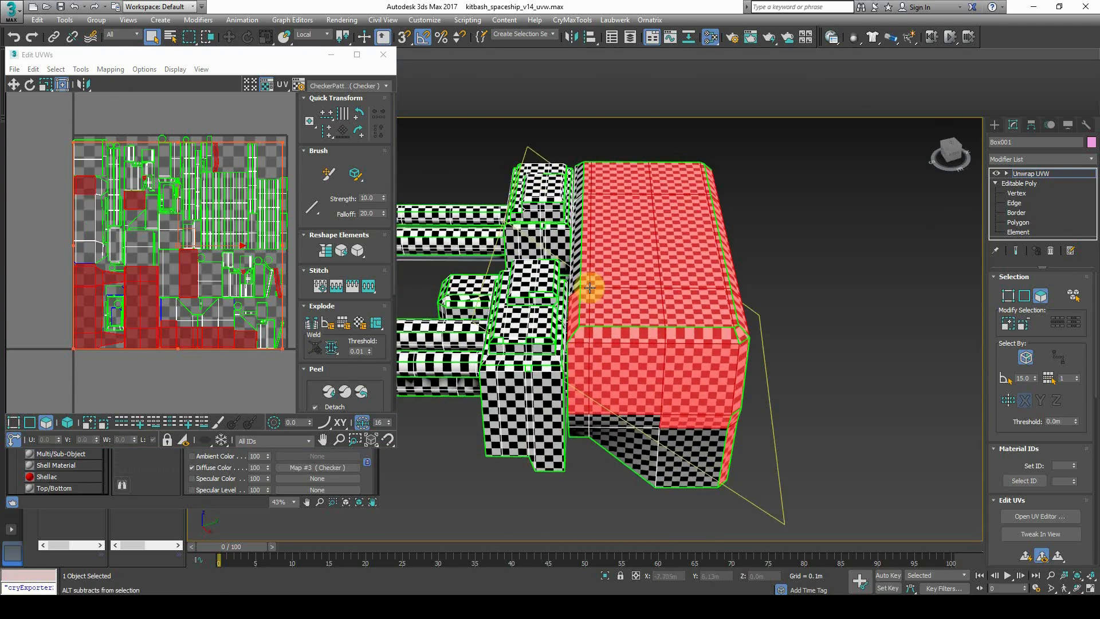
pyautogui.keyDown('alt'); pyautogui.moveTo(575, 335); pyautogui.dragTo(645, 344, button='middle'); pyautogui.keyUp('alt')
pyautogui.keyDown('alt'); pyautogui.click(644, 343); pyautogui.keyUp('alt')
pyautogui.keyDown('alt'); pyautogui.moveTo(728, 393); pyautogui.dragTo(697, 401, button='middle'); pyautogui.keyUp('alt')
# Add the remaining side faces of the block, dropping the front-left face
pyautogui.keyDown('ctrl'); pyautogui.click(532, 338); pyautogui.keyUp('ctrl')
pyautogui.keyDown('ctrl'); pyautogui.click(545, 337); pyautogui.keyUp('ctrl')
pyautogui.keyDown('ctrl'); pyautogui.click(546, 365); pyautogui.keyUp('ctrl')
pyautogui.keyDown('ctrl'); pyautogui.click(526, 361); pyautogui.keyUp('ctrl')
pyautogui.keyDown('ctrl'); pyautogui.click(639, 381); pyautogui.keyUp('ctrl')
pyautogui.keyDown('alt'); pyautogui.click(528, 363); pyautogui.keyUp('alt')
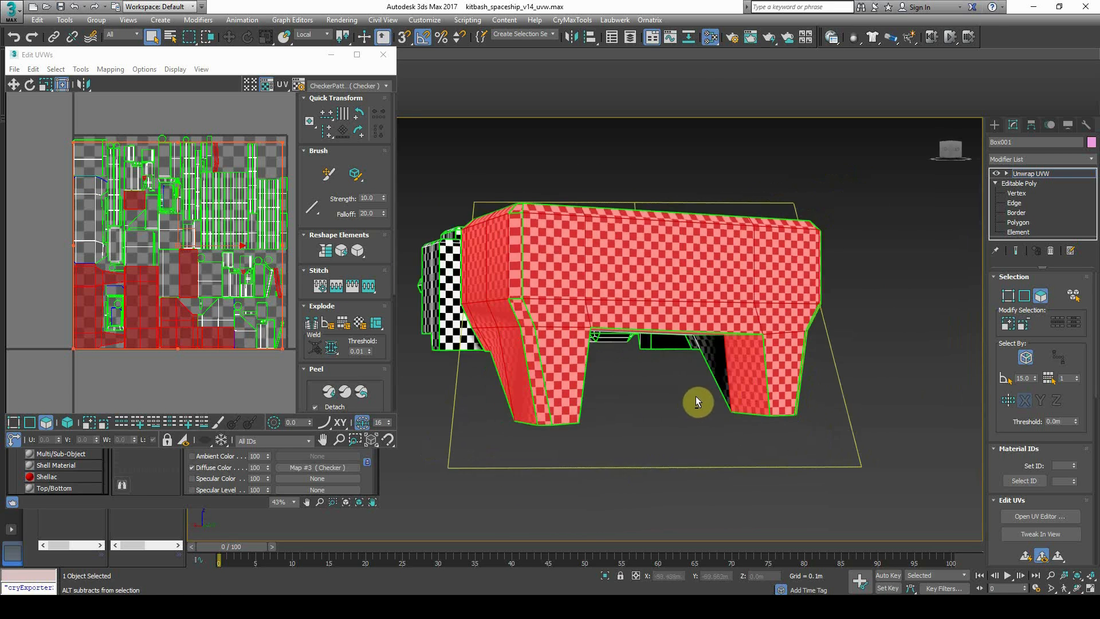
pyautogui.keyDown('alt'); pyautogui.moveTo(815, 386); pyautogui.dragTo(717, 383, button='middle'); pyautogui.keyUp('alt')
# Add the six underside faces of the hull block to the selection
pyautogui.keyDown('ctrl'); pyautogui.click(700, 361); pyautogui.keyUp('ctrl')
pyautogui.keyDown('ctrl'); pyautogui.click(746, 351); pyautogui.keyUp('ctrl')
pyautogui.keyDown('ctrl'); pyautogui.click(766, 325); pyautogui.keyUp('ctrl')
pyautogui.keyDown('ctrl'); pyautogui.click(797, 326); pyautogui.keyUp('ctrl')
pyautogui.keyDown('ctrl'); pyautogui.click(792, 339); pyautogui.keyUp('ctrl')
pyautogui.keyDown('ctrl'); pyautogui.click(722, 317); pyautogui.keyUp('ctrl')
pyautogui.keyDown('alt'); pyautogui.moveTo(743, 336); pyautogui.dragTo(697, 337, button='middle'); pyautogui.keyUp('alt')
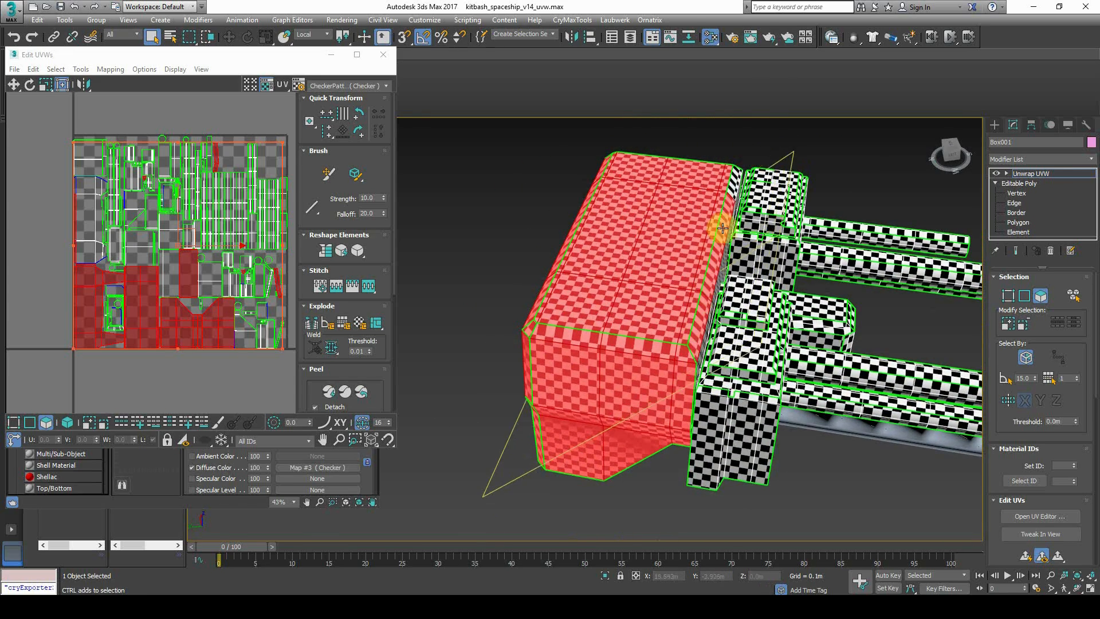
pyautogui.keyDown('alt'); pyautogui.moveTo(727, 179); pyautogui.dragTo(779, 265, button='middle'); pyautogui.keyUp('alt')
# Planar-map the red hull faces and move their UV island up-left outside the 0–1 tile
pyautogui.scroll(-5, 1007, 380)
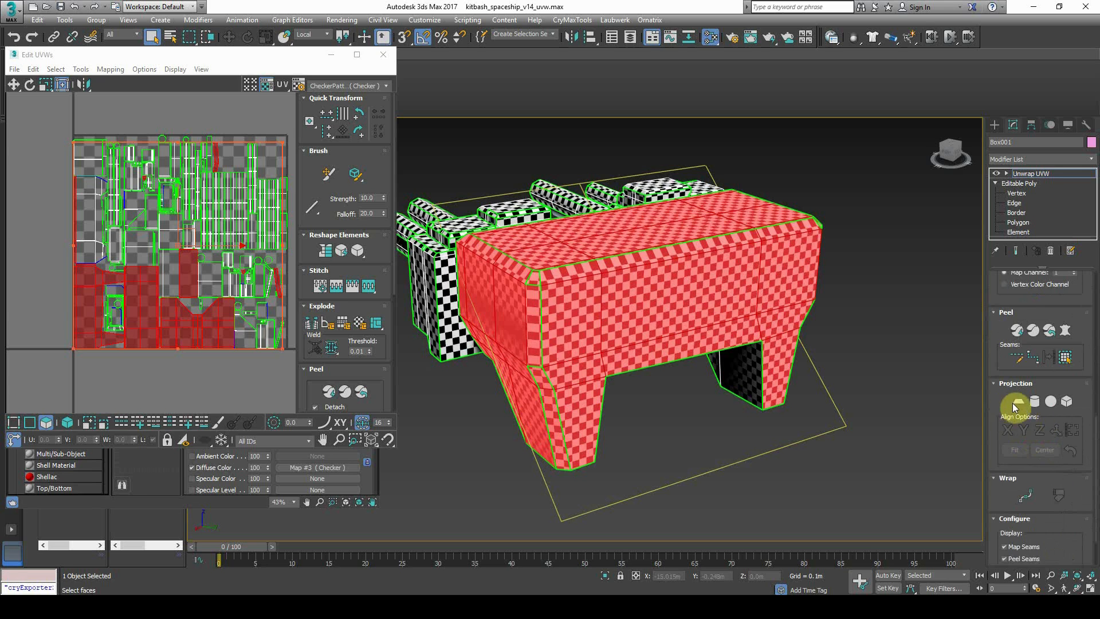
pyautogui.click(1019, 403)
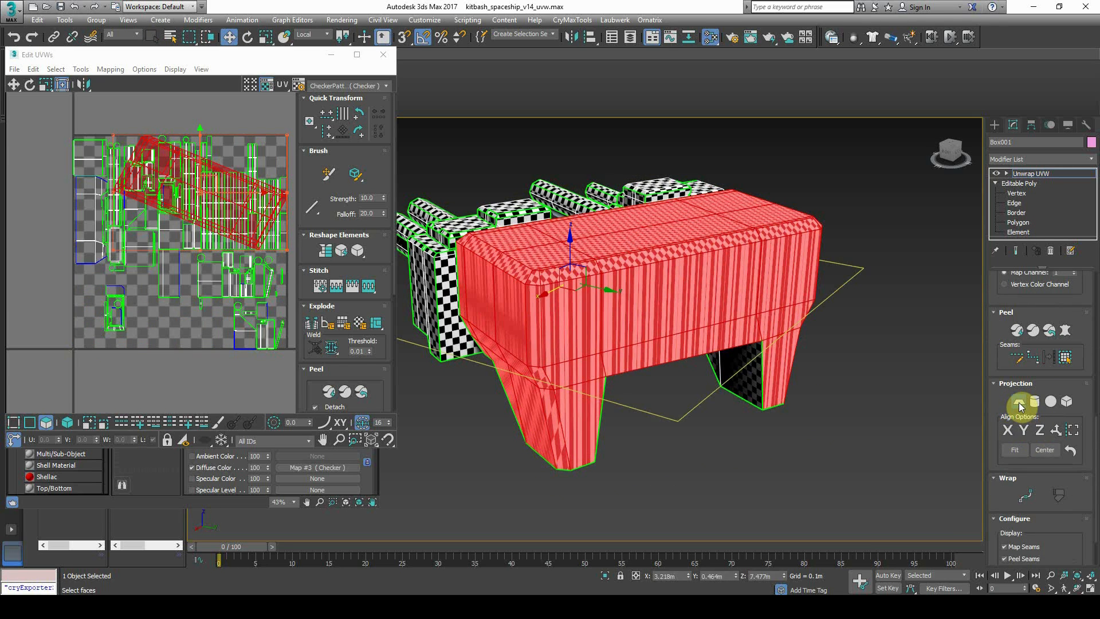
pyautogui.click(1020, 403)
pyautogui.moveTo(687, 417); pyautogui.dragTo(696, 424, button='middle')
pyautogui.scroll(-3, 176, 254)
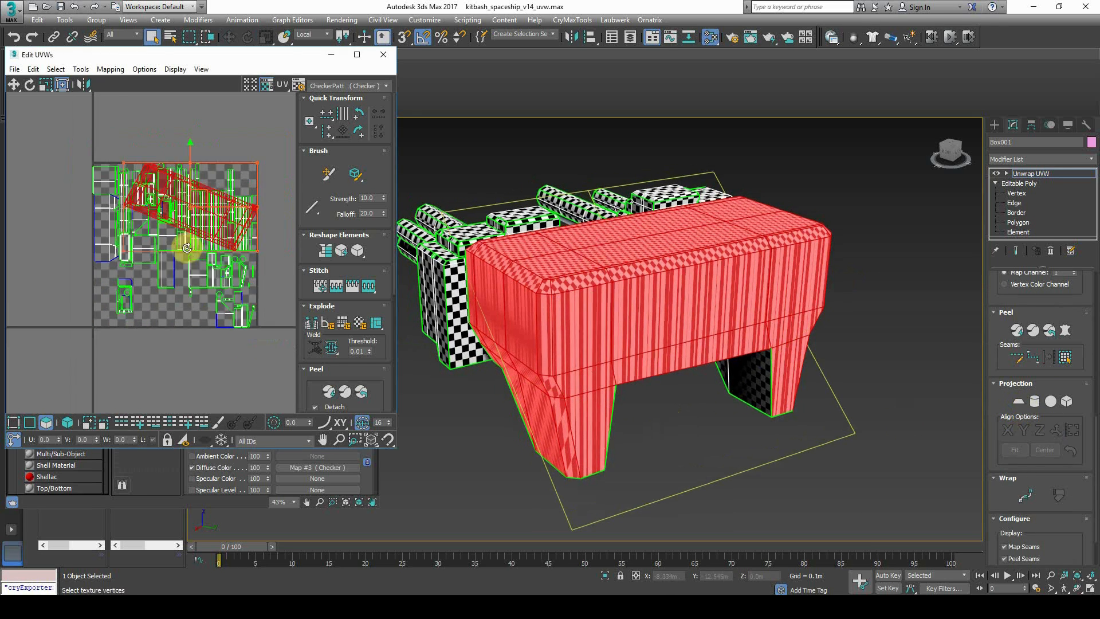
pyautogui.moveTo(160, 196); pyautogui.dragTo(107, 106)
pyautogui.moveTo(116, 144); pyautogui.dragTo(147, 245, button='middle')
pyautogui.moveTo(144, 235); pyautogui.dragTo(204, 189)
# Reselect the hull's UV island and check the result on the model from above
pyautogui.scroll(4, 166, 178)
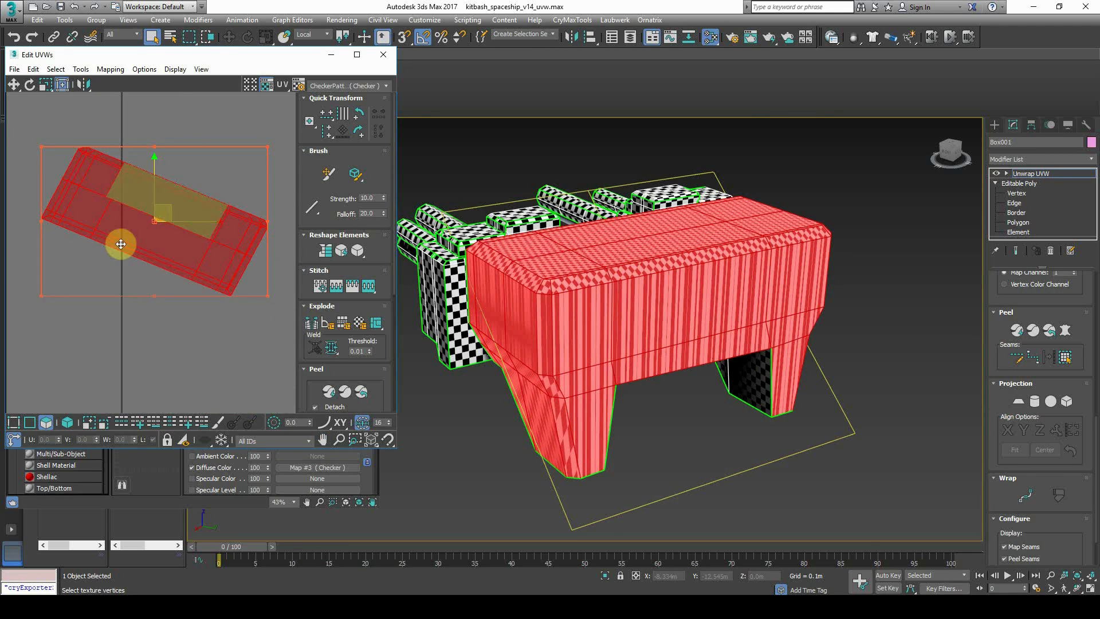
pyautogui.click(104, 242)
pyautogui.moveTo(274, 292); pyautogui.dragTo(291, 311)
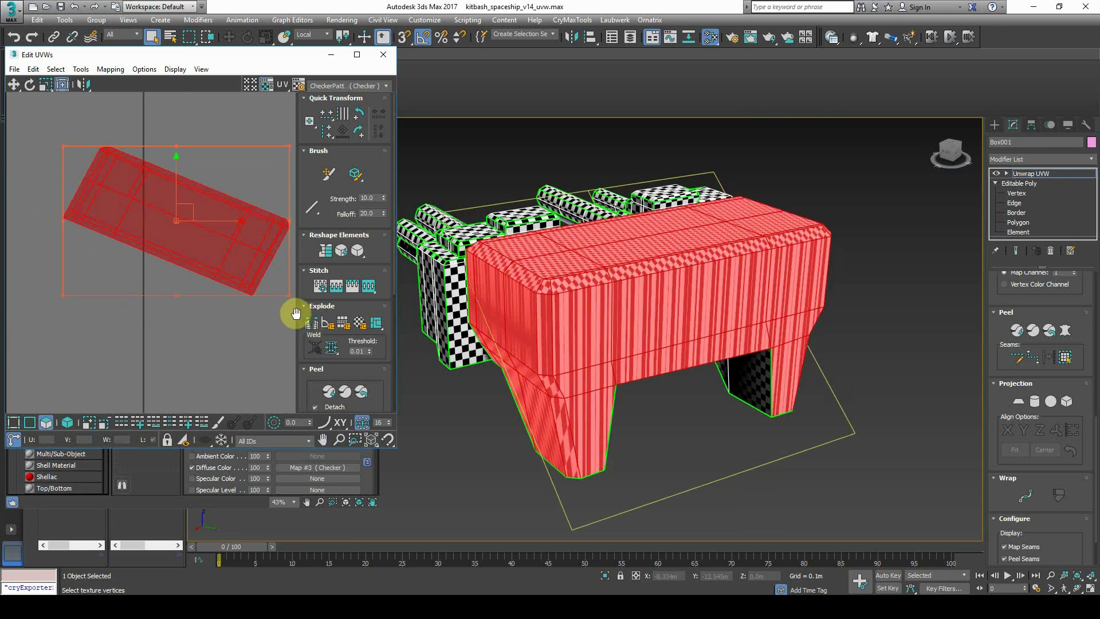
pyautogui.keyDown('alt'); pyautogui.moveTo(585, 351); pyautogui.dragTo(601, 207, button='middle'); pyautogui.keyUp('alt')
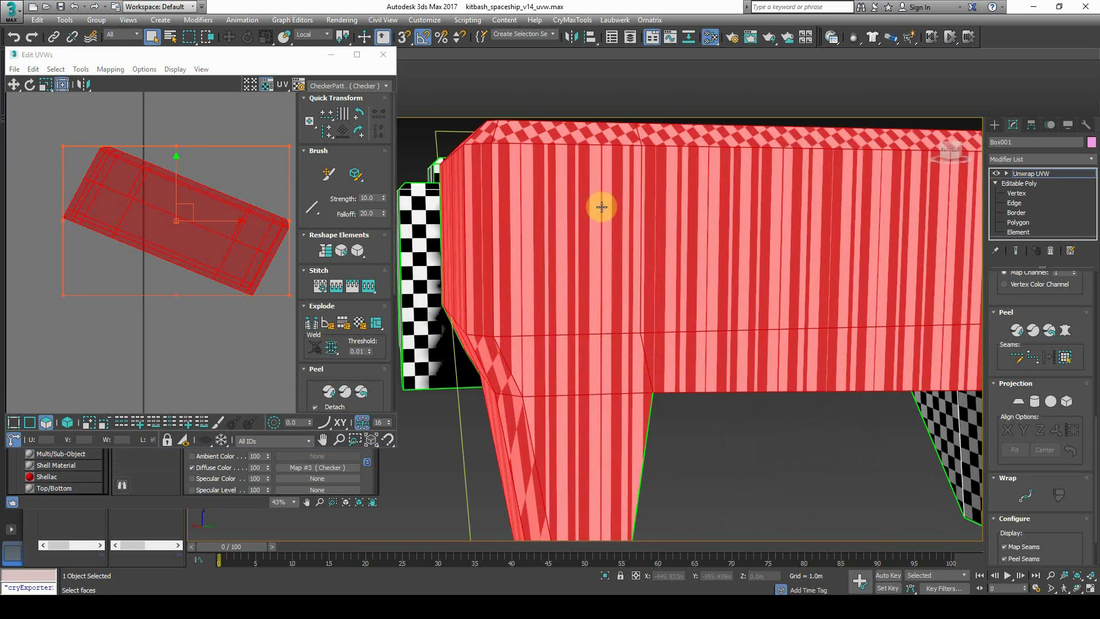
pyautogui.scroll(-4, 630, 320)
pyautogui.keyDown('alt'); pyautogui.moveTo(665, 248); pyautogui.dragTo(689, 330, button='middle'); pyautogui.keyUp('alt')
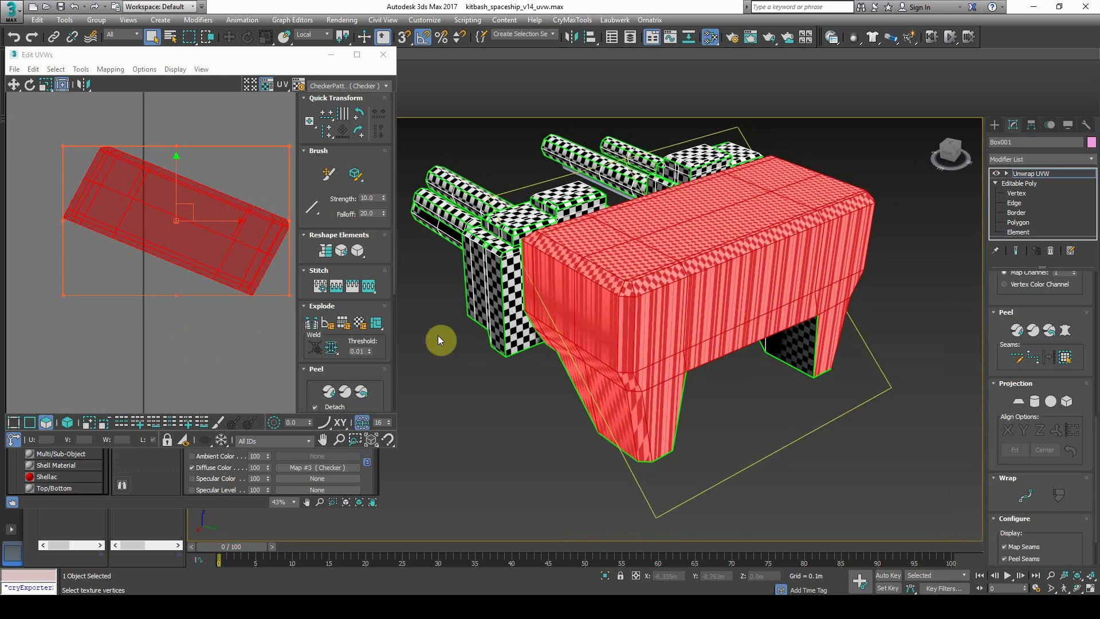
pyautogui.scroll(2, 1081, 405)
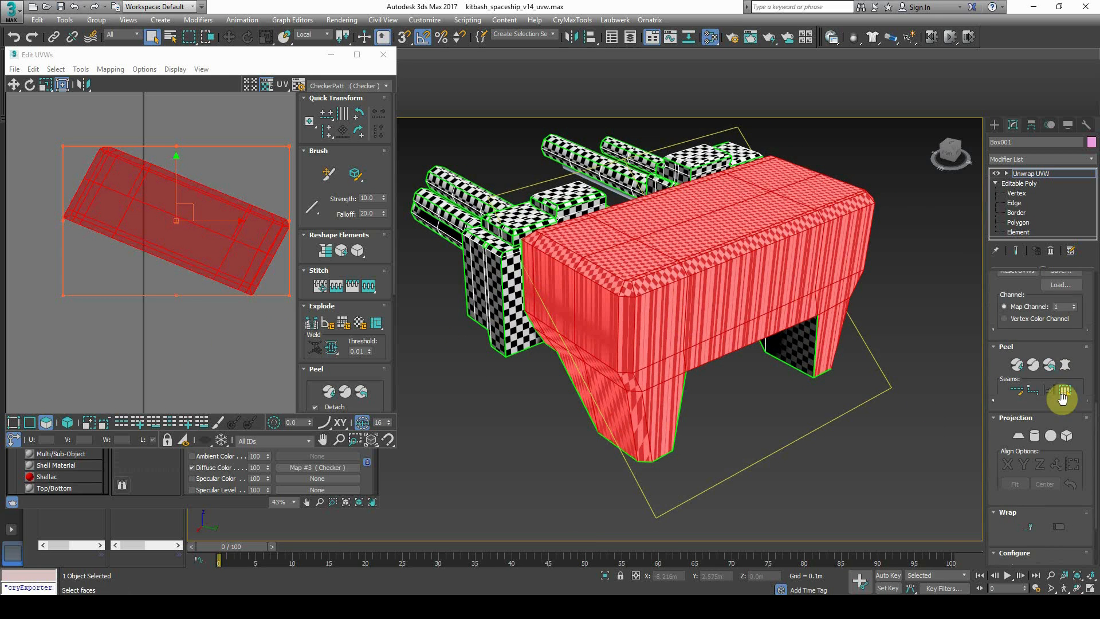
# Quick Peel the red hull block and move its peeled island above the UV tile
pyautogui.click(1018, 367)
pyautogui.scroll(-5, 209, 235)
pyautogui.scroll(4, 216, 342)
pyautogui.scroll(3, 206, 332)
pyautogui.moveTo(182, 315); pyautogui.dragTo(184, 165)
pyautogui.scroll(-5, 192, 319)
pyautogui.scroll(4, 184, 165)
pyautogui.click(191, 296)
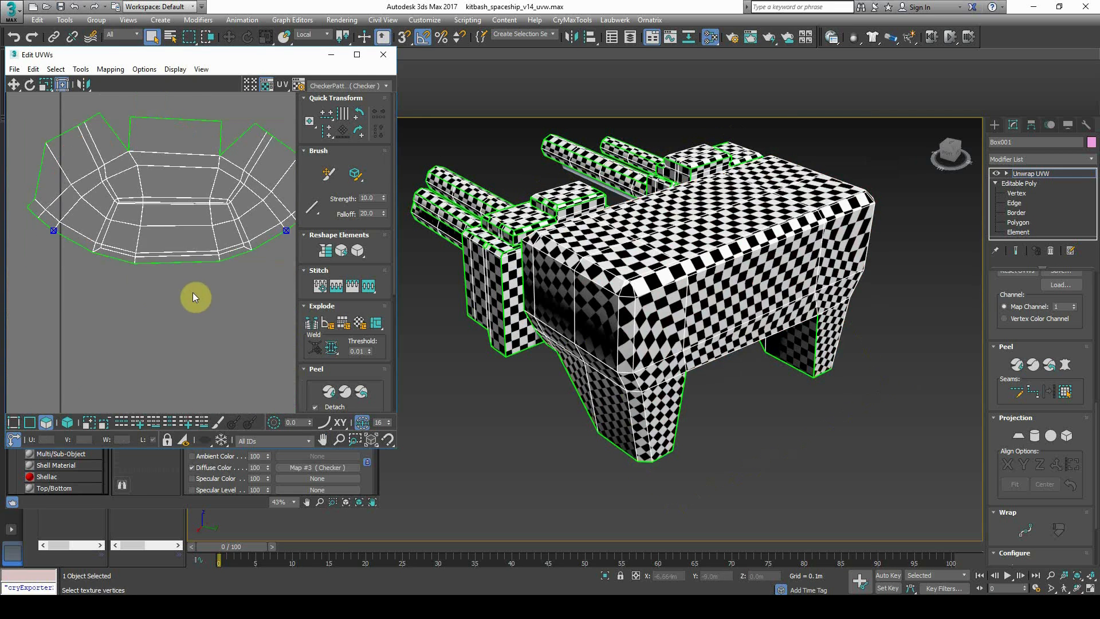
pyautogui.moveTo(400, 288); pyautogui.dragTo(478, 288)
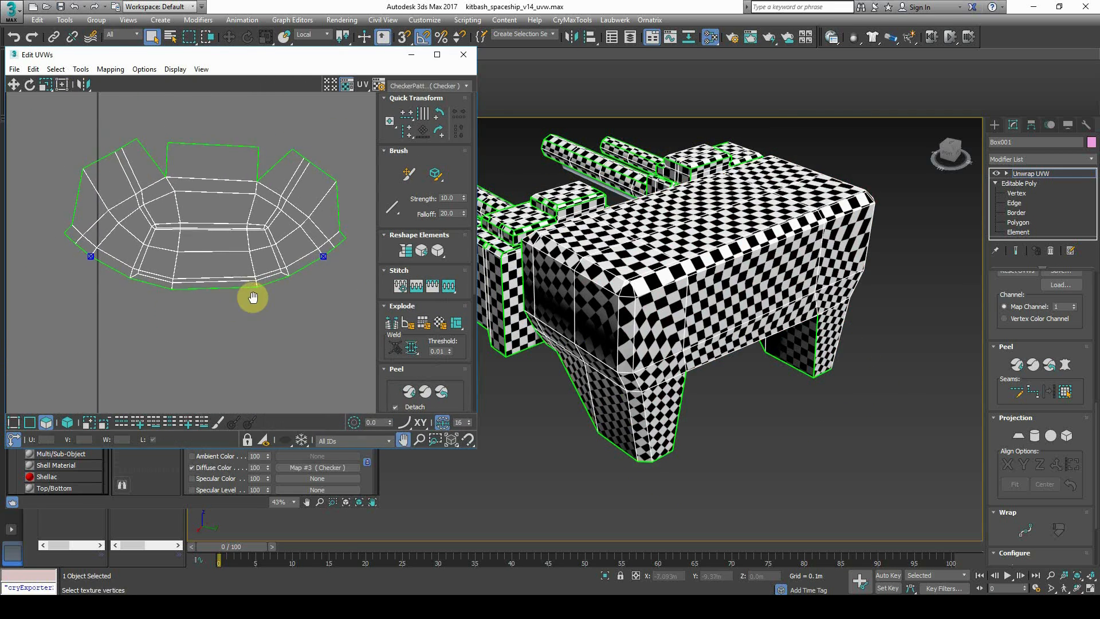
pyautogui.click(607, 381)
pyautogui.click(727, 377)
pyautogui.keyDown('alt'); pyautogui.moveTo(727, 377); pyautogui.dragTo(750, 295, button='middle'); pyautogui.keyUp('alt')
pyautogui.scroll(6, 806, 380)
pyautogui.scroll(-2, 784, 371)
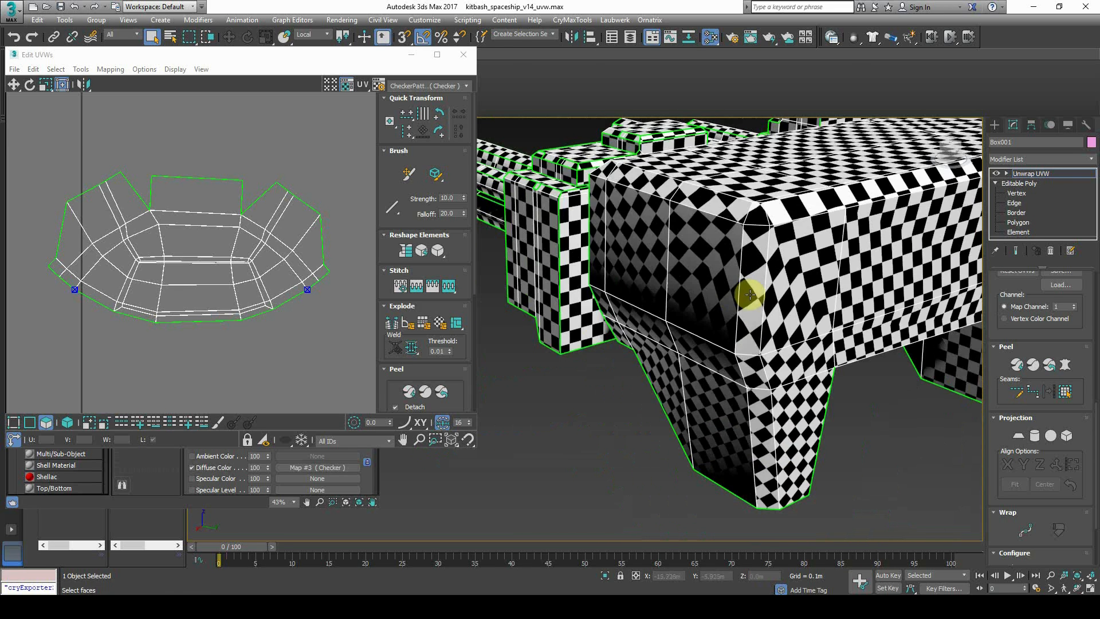
# At Edge level, mark the vertical, short and diagonal leg edges as seams
pyautogui.click(1007, 173)
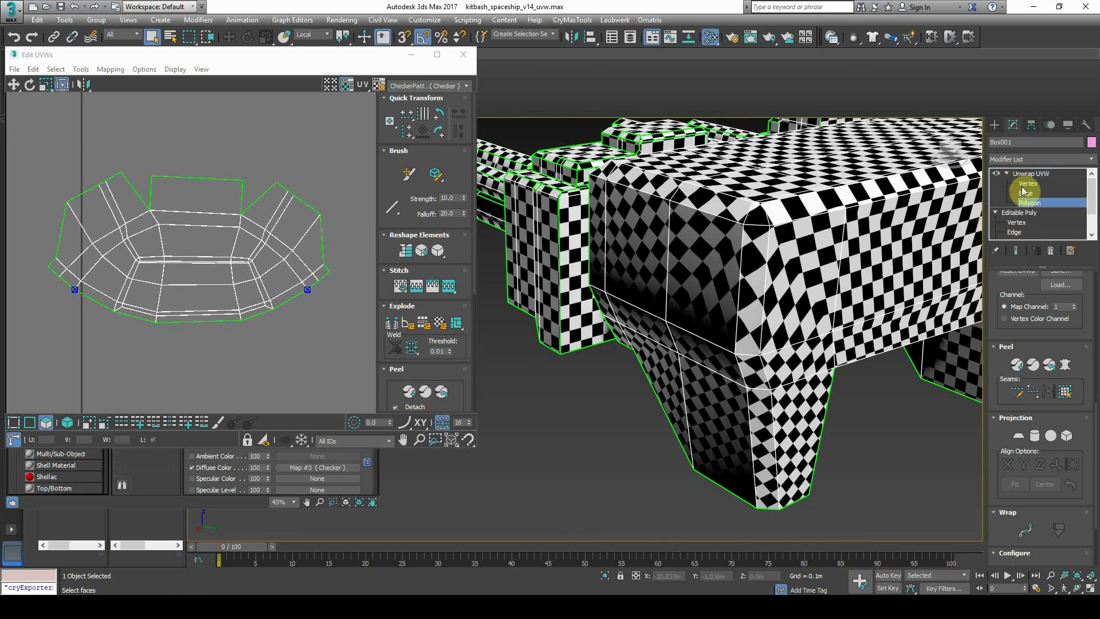
pyautogui.click(1025, 193)
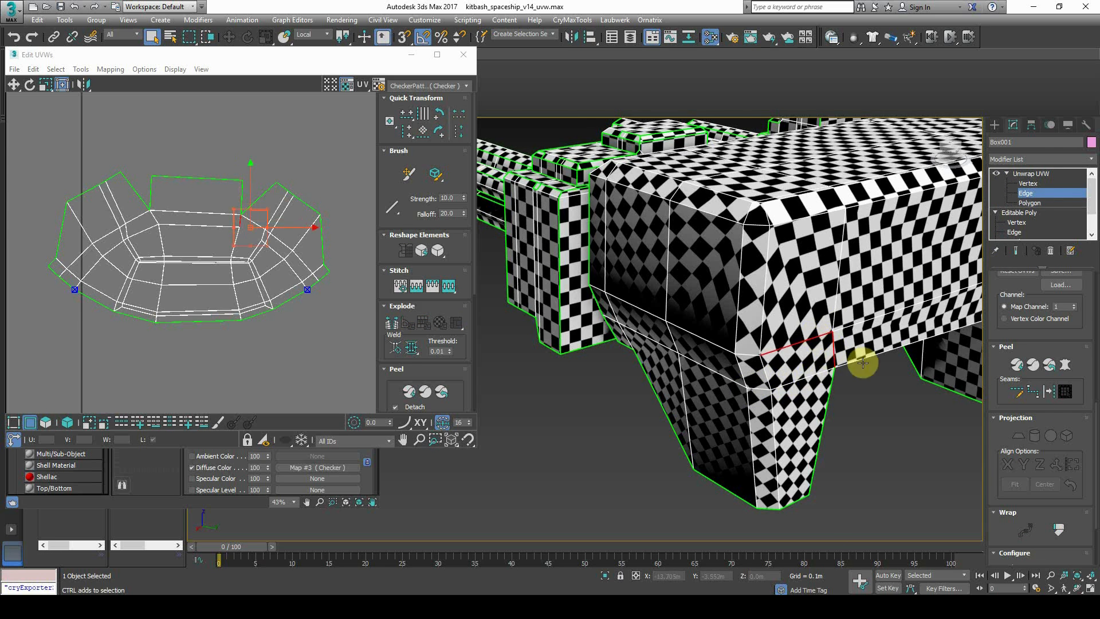
pyautogui.click(1017, 365)
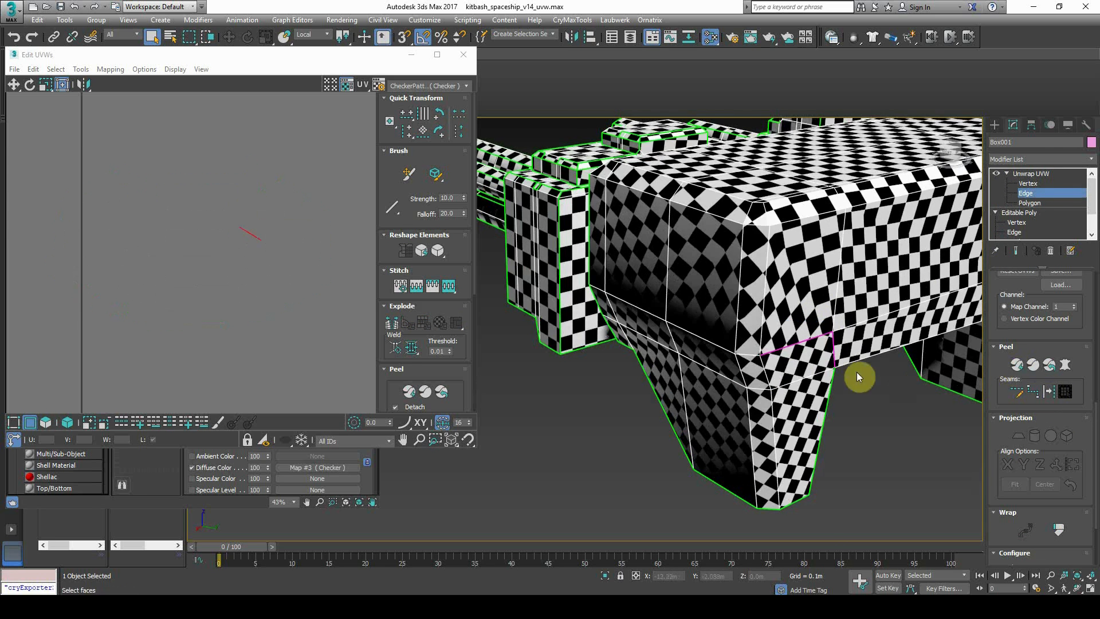
pyautogui.keyDown('alt'); pyautogui.moveTo(857, 373); pyautogui.dragTo(835, 370, button='middle'); pyautogui.keyUp('alt')
pyautogui.click(705, 408)
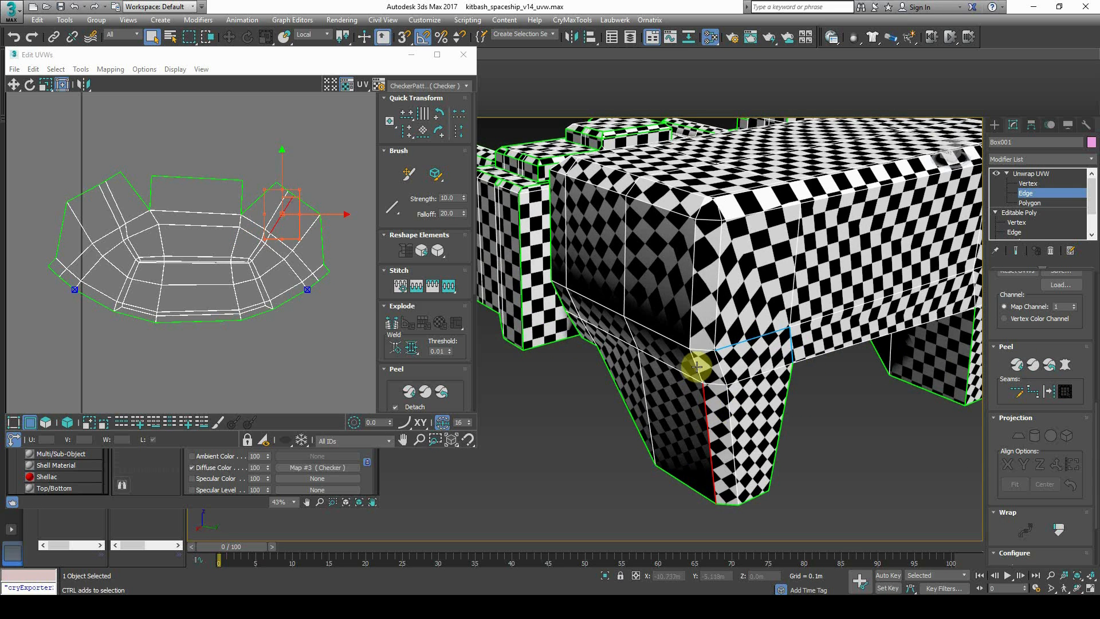
pyautogui.click(751, 349)
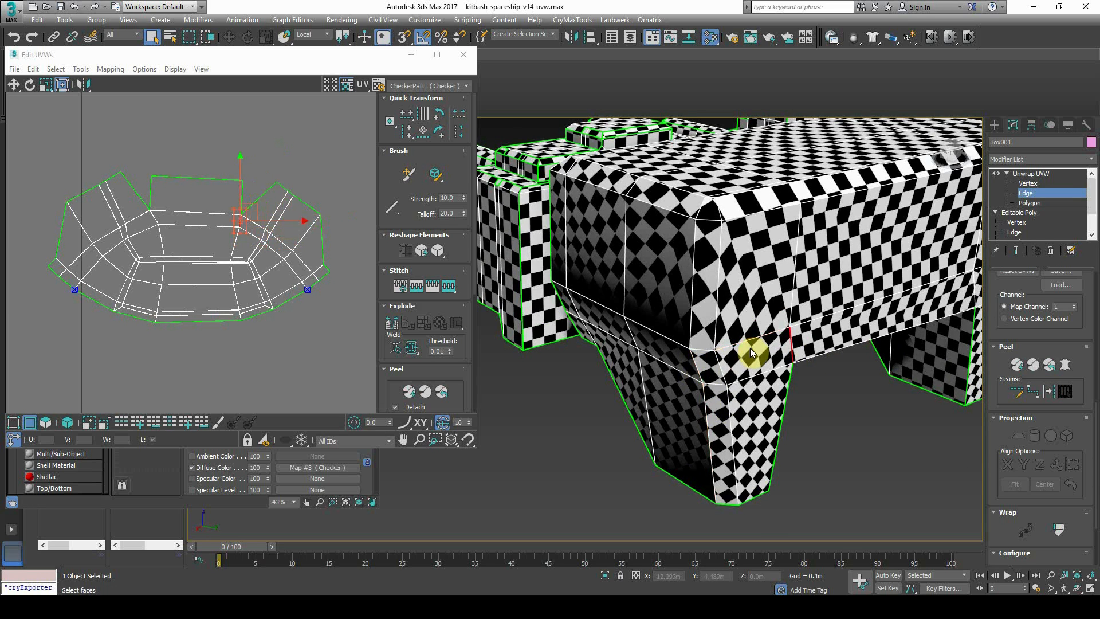
pyautogui.click(701, 387)
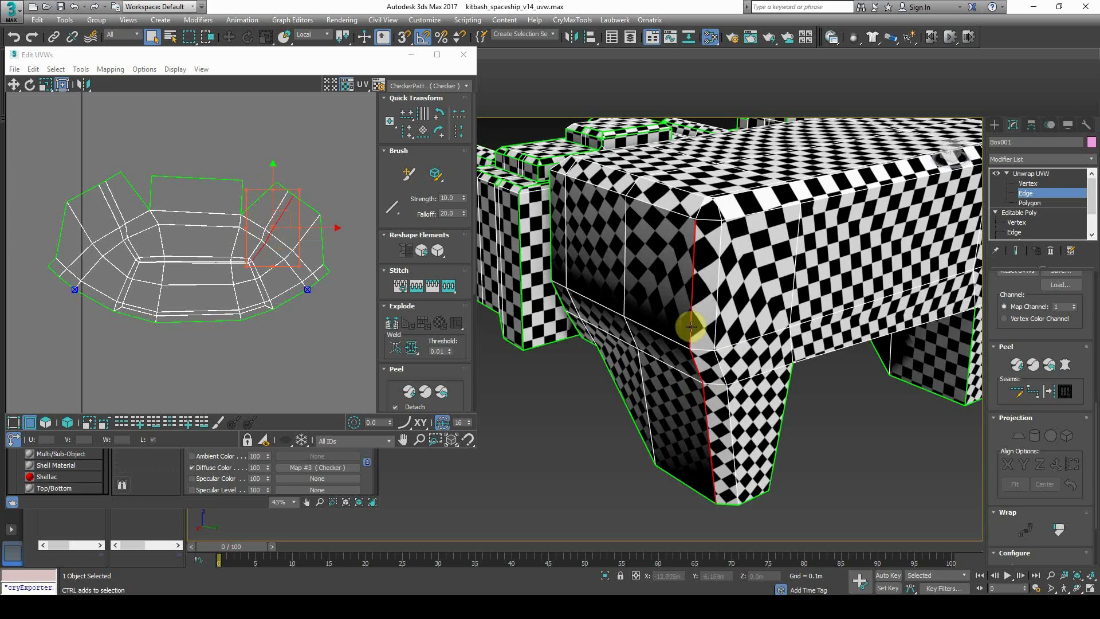
pyautogui.click(1014, 367)
# Convert the front leg edge and two top edges to seams, then peel
pyautogui.scroll(-5, 797, 375)
pyautogui.moveTo(796, 376)
pyautogui.keyDown('alt'); pyautogui.mouseDown(button='middle')
pyautogui.moveTo(823, 370)
pyautogui.moveTo(810, 366)
pyautogui.mouseUp(button='middle'); pyautogui.keyUp('alt')
pyautogui.scroll(5, 811, 366)
pyautogui.scroll(-3, 854, 301)
pyautogui.click(853, 301)
pyautogui.scroll(-3, 853, 301)
pyautogui.scroll(2, 851, 305)
pyautogui.keyDown('alt'); pyautogui.moveTo(851, 305); pyautogui.dragTo(773, 237, button='middle'); pyautogui.keyUp('alt')
pyautogui.click(813, 241)
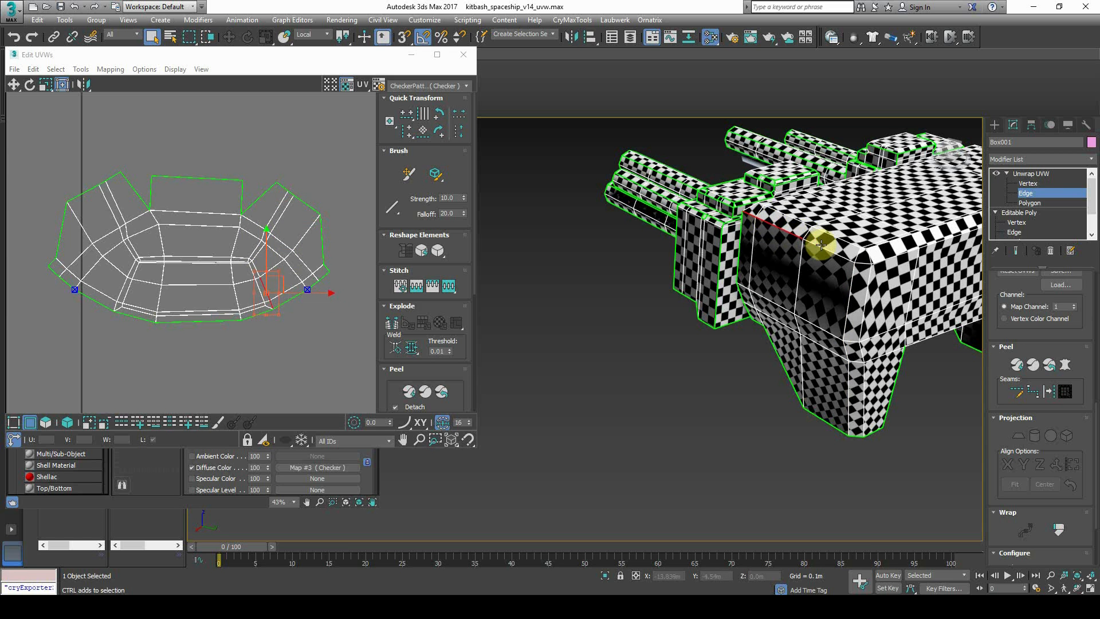
pyautogui.keyDown('ctrl'); pyautogui.click(824, 249); pyautogui.keyUp('ctrl')
pyautogui.click(1049, 396)
pyautogui.click(1018, 367)
# Select edges in the UV shell, convert them to seams and peel again
pyautogui.moveTo(902, 357); pyautogui.dragTo(789, 389, button='middle')
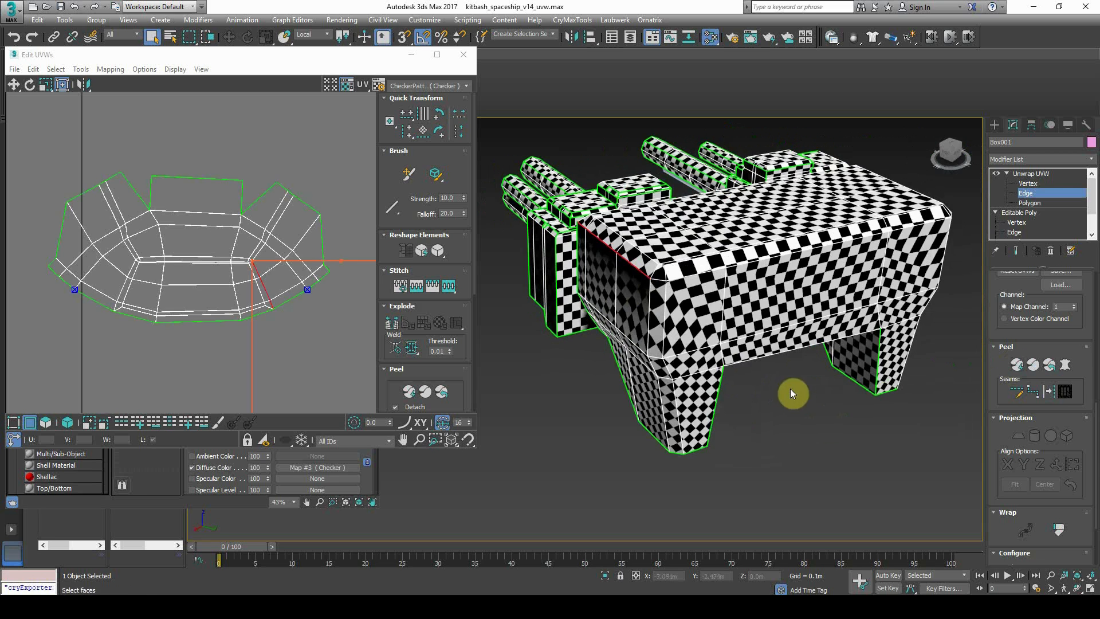
pyautogui.moveTo(267, 339); pyautogui.dragTo(284, 340, button='middle')
pyautogui.click(648, 308)
pyautogui.scroll(5, 307, 246)
pyautogui.click(234, 265)
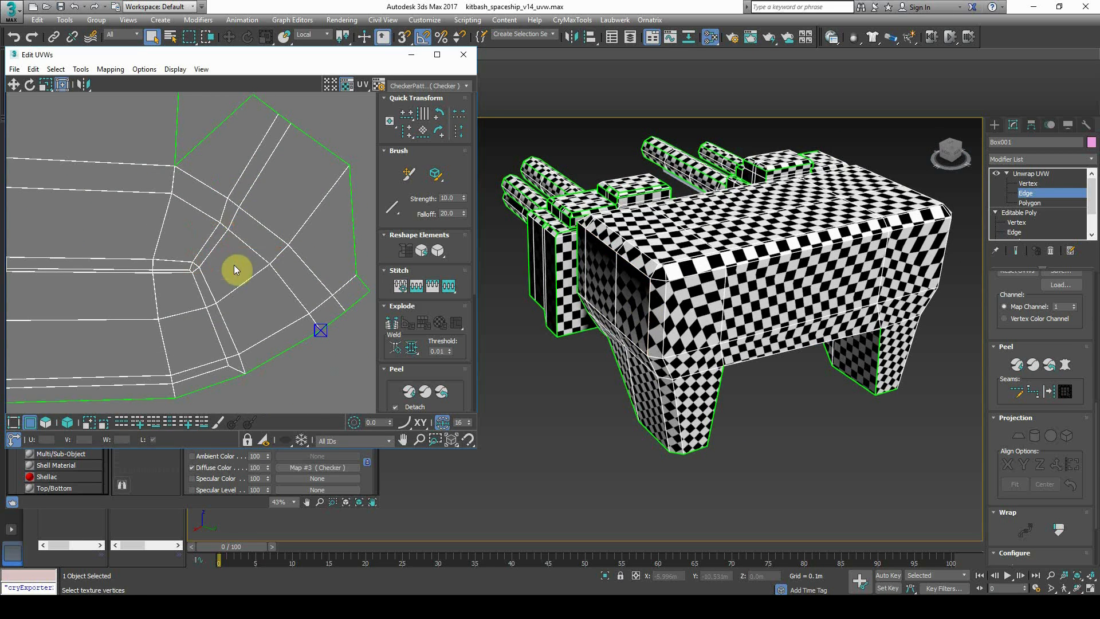
pyautogui.click(249, 190)
pyautogui.moveTo(233, 222); pyautogui.dragTo(219, 242)
pyautogui.scroll(-3, 215, 274)
pyautogui.moveTo(254, 277); pyautogui.dragTo(362, 290, button='middle')
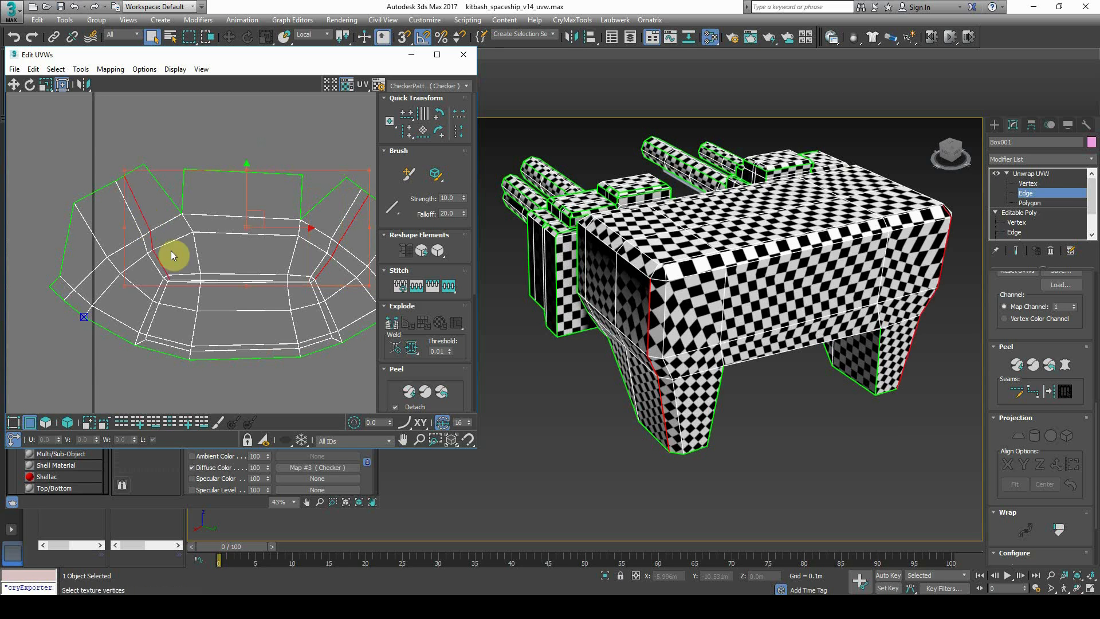
pyautogui.moveTo(176, 255); pyautogui.dragTo(139, 250, button='middle')
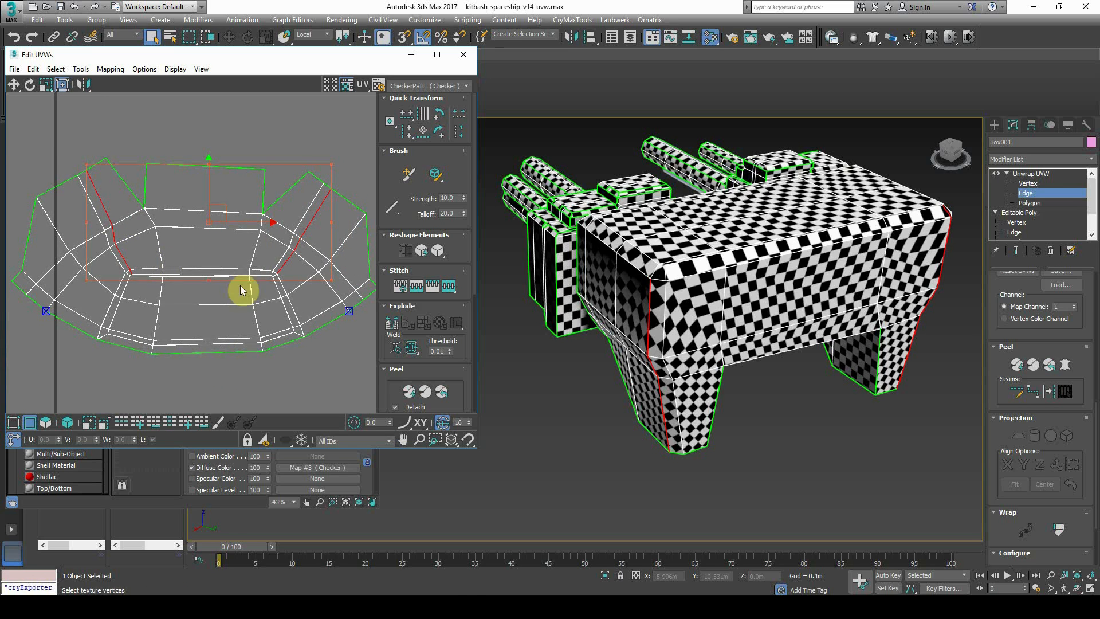
pyautogui.click(1051, 394)
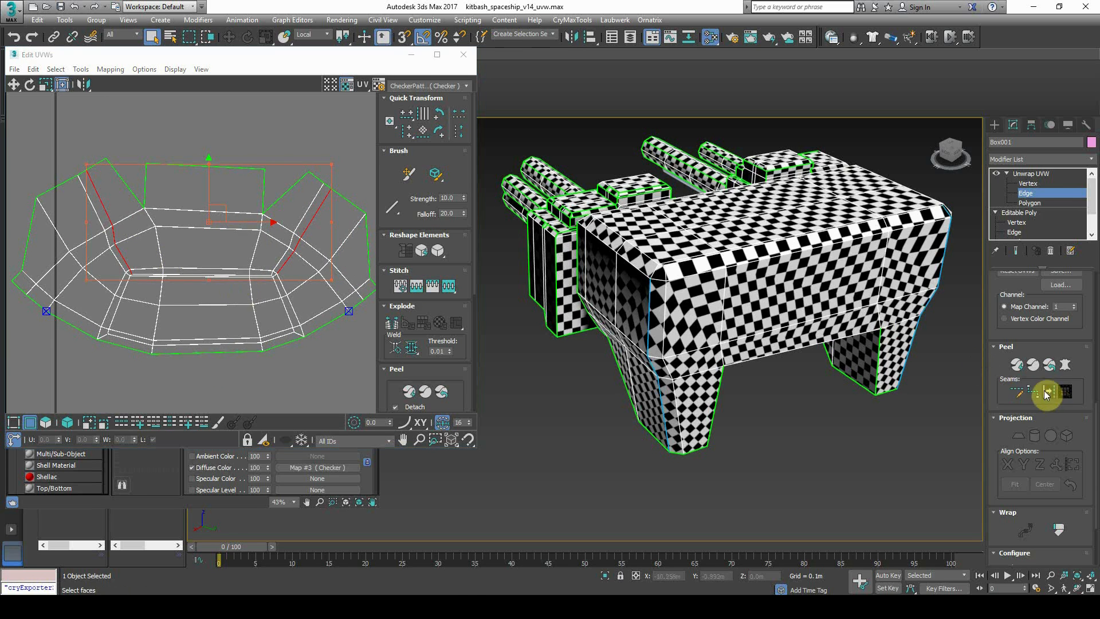
pyautogui.click(1018, 366)
# Undo the last two peel operations on the hull block
pyautogui.keyDown('alt'); pyautogui.moveTo(867, 387); pyautogui.dragTo(777, 391, button='middle'); pyautogui.keyUp('alt')
pyautogui.hotkey('ctrl', 'z')
pyautogui.click(777, 391)
pyautogui.scroll(2, 668, 331)
pyautogui.scroll(-2, 668, 331)
pyautogui.hotkey('ctrl', 'z')
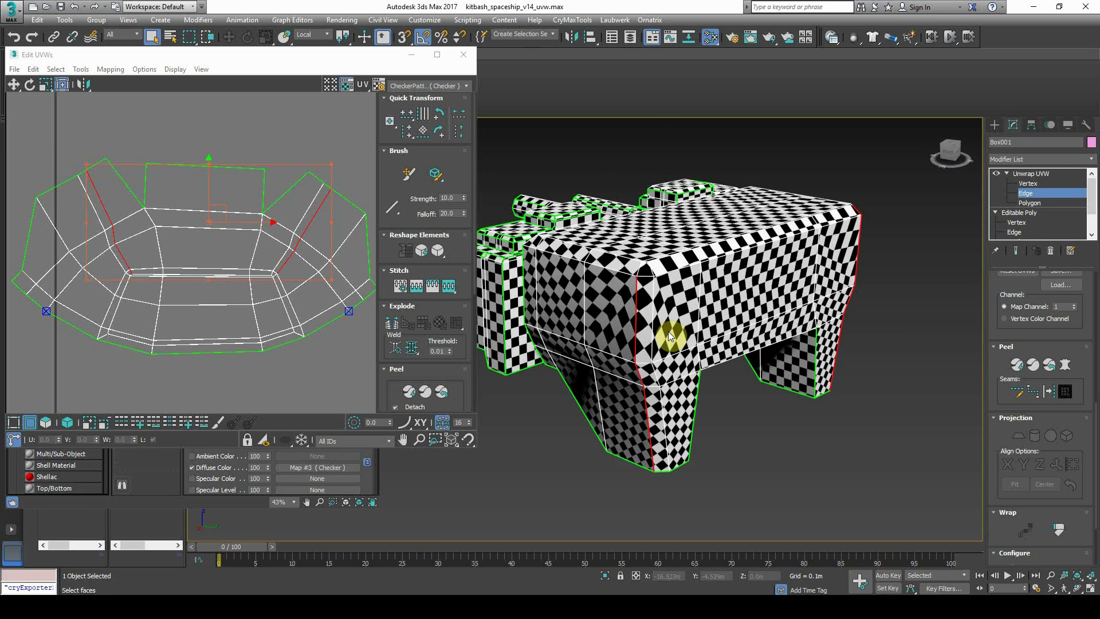
pyautogui.keyDown('alt'); pyautogui.moveTo(700, 348); pyautogui.dragTo(749, 312, button='middle'); pyautogui.keyUp('alt')
pyautogui.scroll(5, 718, 356)
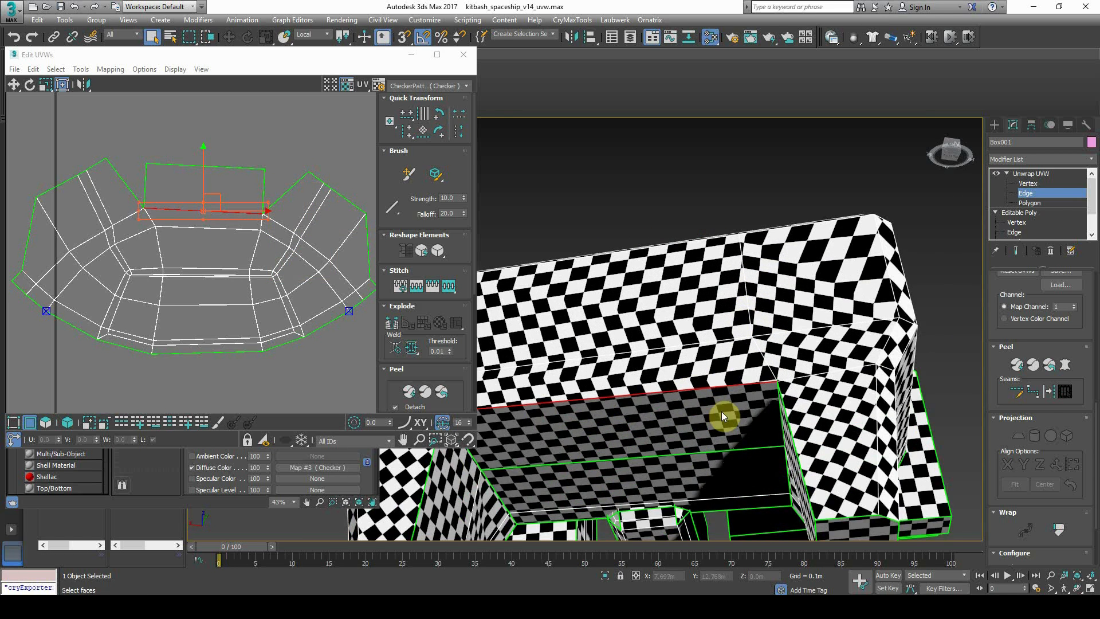
pyautogui.scroll(1, 724, 417)
# Planar-map the ceiling face under the hull and peel it
pyautogui.press('2')
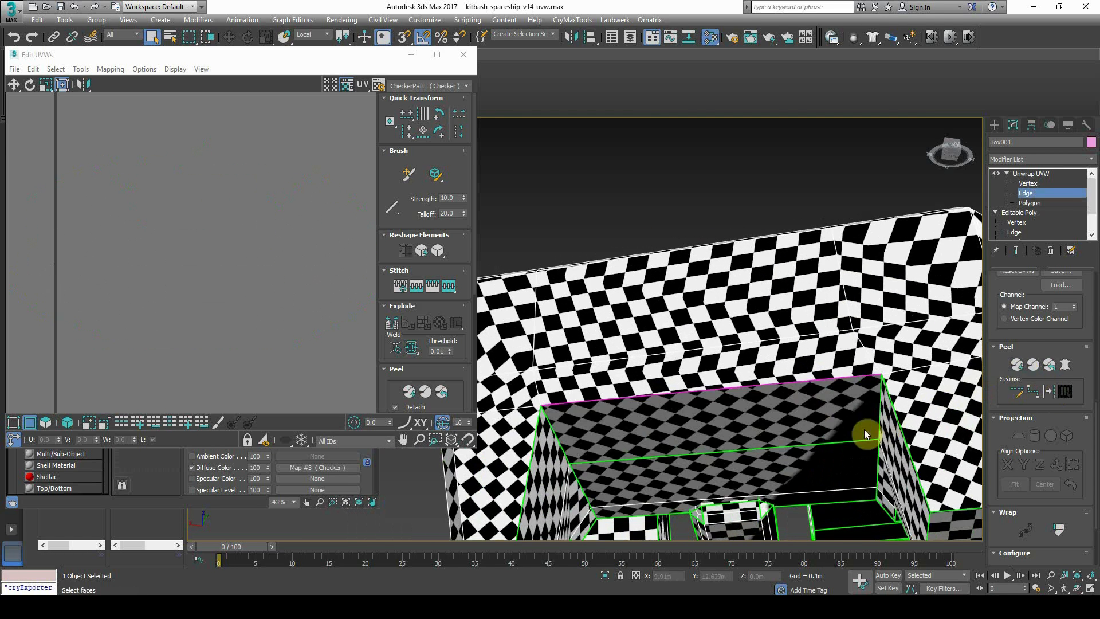
pyautogui.click(742, 449)
pyautogui.scroll(-2, 1019, 457)
pyautogui.scroll(2, 1019, 456)
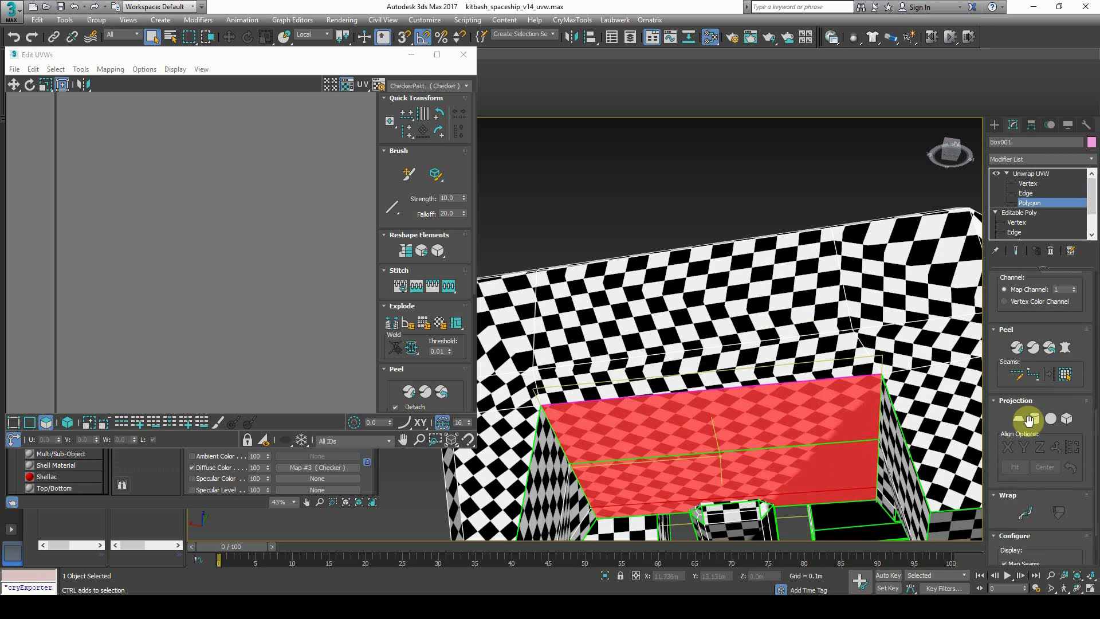
pyautogui.click(1023, 418)
pyautogui.scroll(-3, 851, 409)
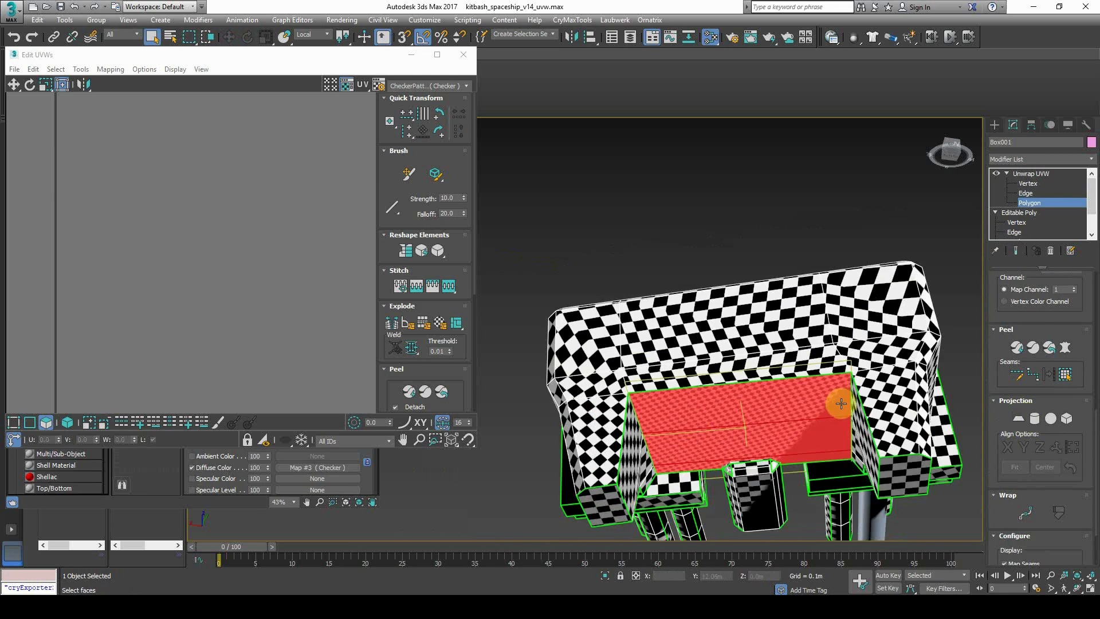
pyautogui.click(1026, 353)
pyautogui.click(721, 217)
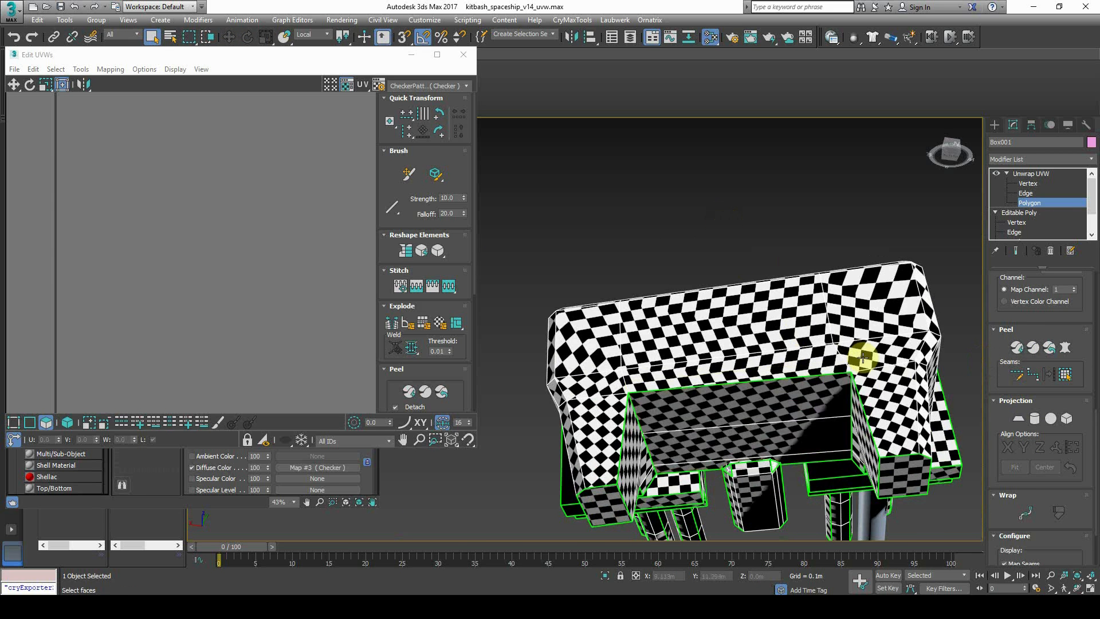
# Planar-project the two ceiling polygons and move the red island above the UV tile
pyautogui.keyDown('alt'); pyautogui.moveTo(757, 367); pyautogui.dragTo(667, 336, button='middle'); pyautogui.keyUp('alt')
pyautogui.click(668, 336)
pyautogui.keyDown('ctrl'); pyautogui.click(663, 368); pyautogui.keyUp('ctrl')
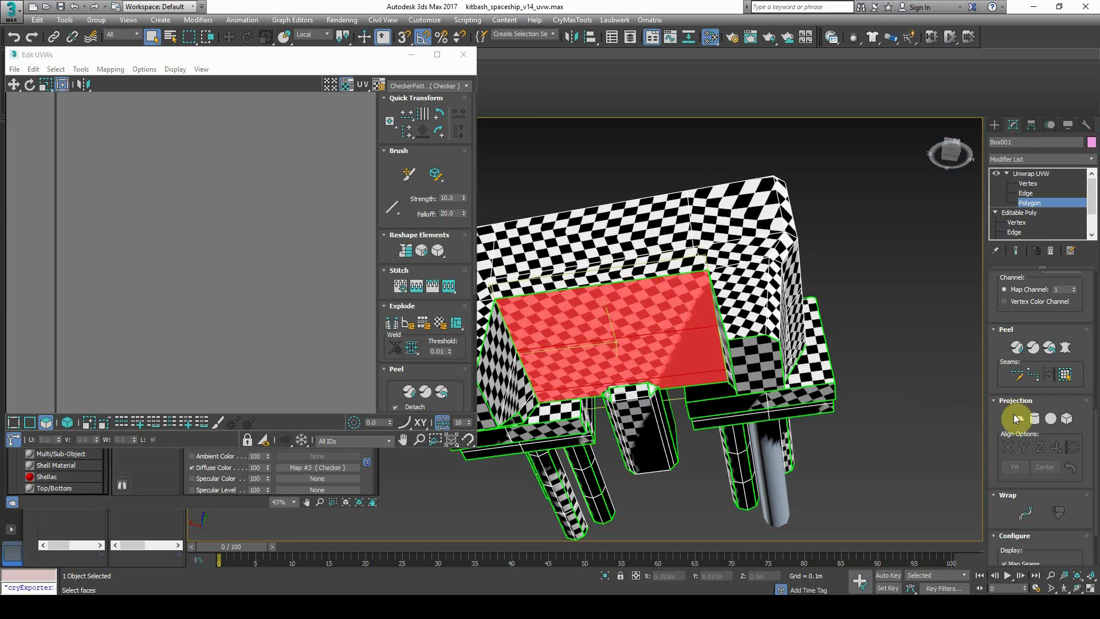
pyautogui.click(1022, 423)
pyautogui.scroll(-4, 211, 238)
pyautogui.moveTo(249, 344); pyautogui.dragTo(210, 257, button='middle')
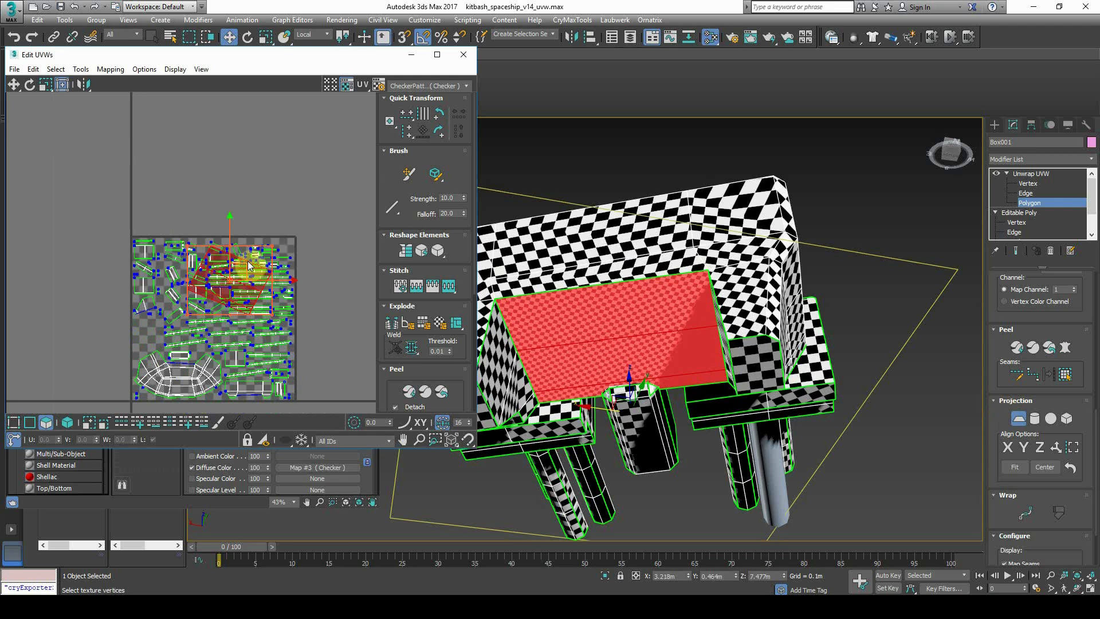
pyautogui.click(1019, 418)
pyautogui.click(248, 271)
pyautogui.moveTo(249, 271); pyautogui.dragTo(215, 160)
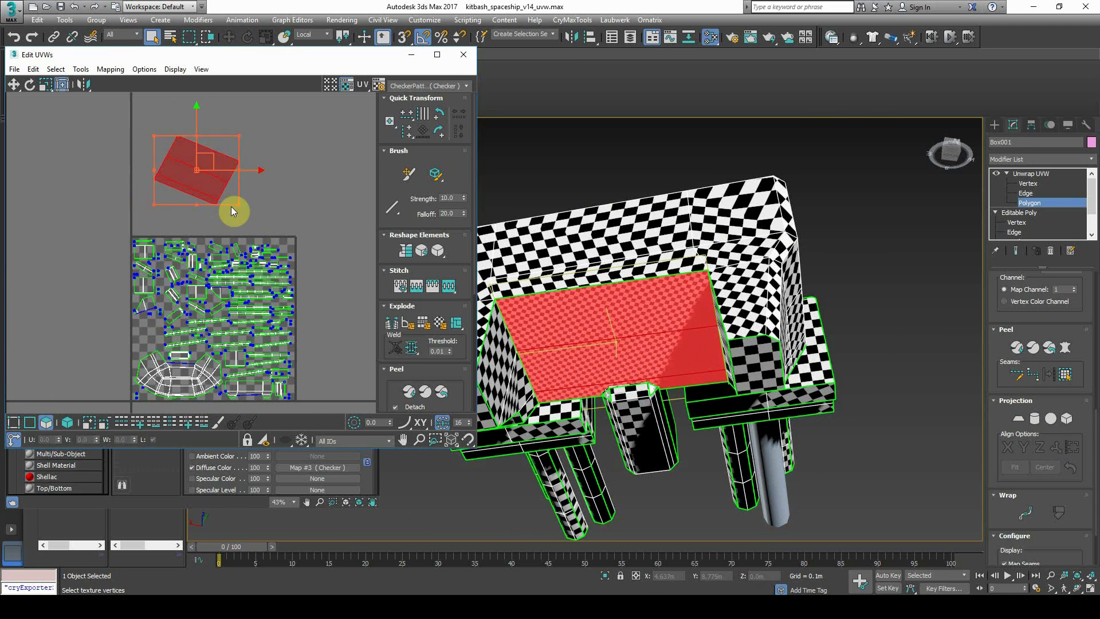
pyautogui.moveTo(184, 159); pyautogui.dragTo(204, 177, button='middle')
pyautogui.scroll(3, 204, 177)
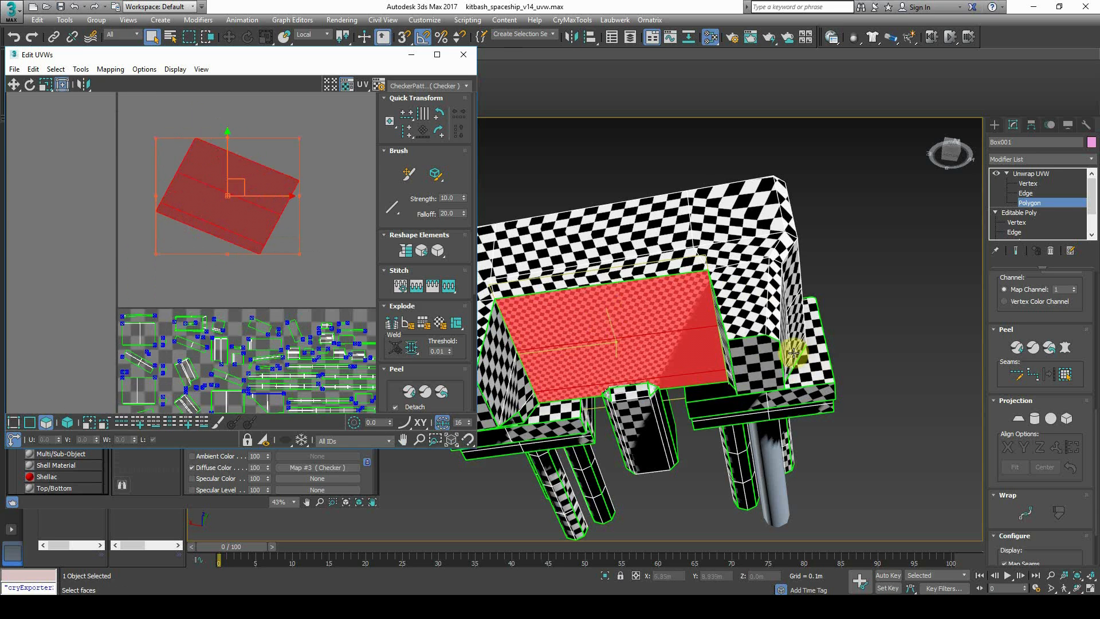
# Quick Peel the red face back into the tile and clear the UV selection
pyautogui.click(1021, 354)
pyautogui.moveTo(287, 312); pyautogui.dragTo(242, 209, button='middle')
pyautogui.scroll(-3, 242, 209)
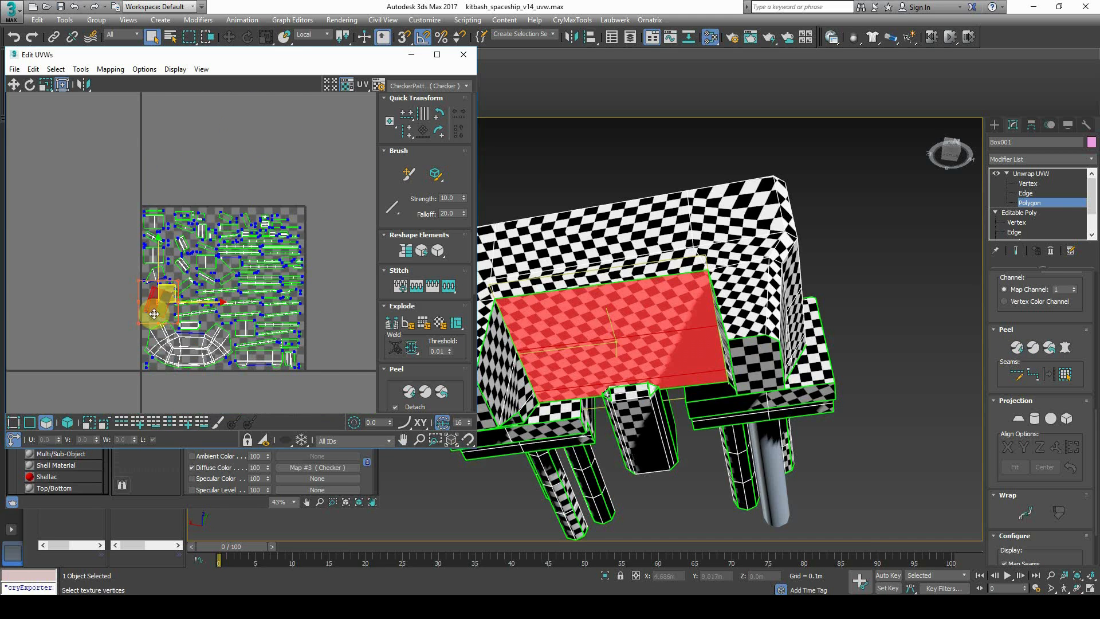
pyautogui.scroll(3, 154, 313)
pyautogui.click(92, 294)
pyautogui.scroll(-1, 234, 301)
pyautogui.moveTo(232, 297); pyautogui.dragTo(186, 281, button='middle')
pyautogui.scroll(-4, 186, 280)
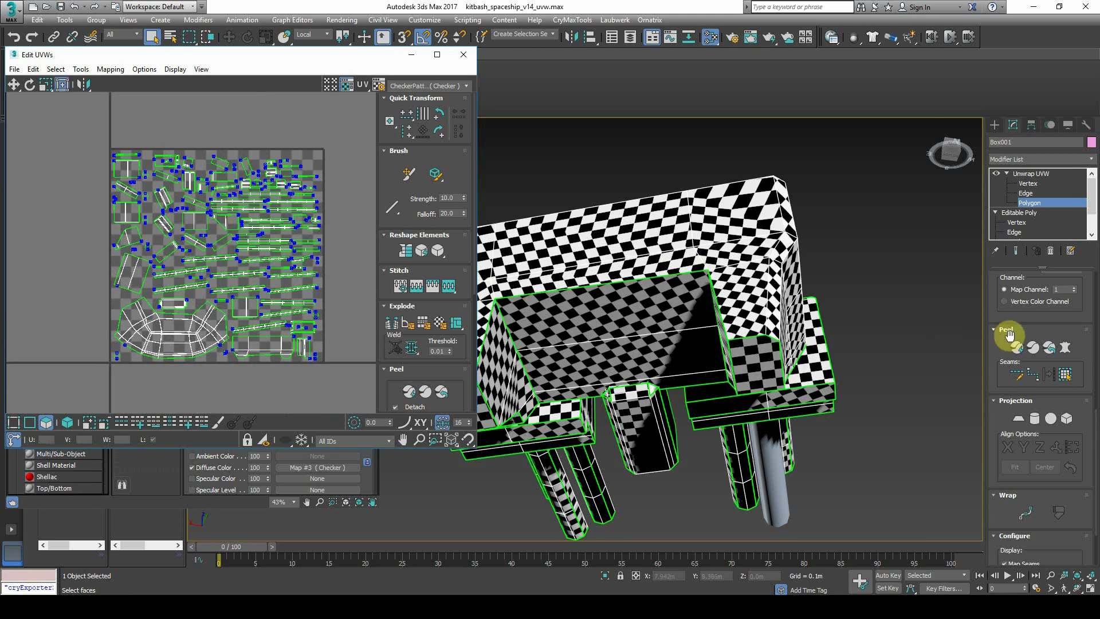
# Re-peel the hull UVs and switch the unwrap to Edge selection
pyautogui.click(1017, 349)
pyautogui.moveTo(666, 353); pyautogui.dragTo(728, 358, button='middle')
pyautogui.keyDown('alt'); pyautogui.moveTo(601, 321); pyautogui.dragTo(701, 396, button='middle'); pyautogui.keyUp('alt')
pyautogui.keyDown('alt'); pyautogui.moveTo(832, 391); pyautogui.dragTo(875, 342, button='middle'); pyautogui.keyUp('alt')
pyautogui.click(1026, 194)
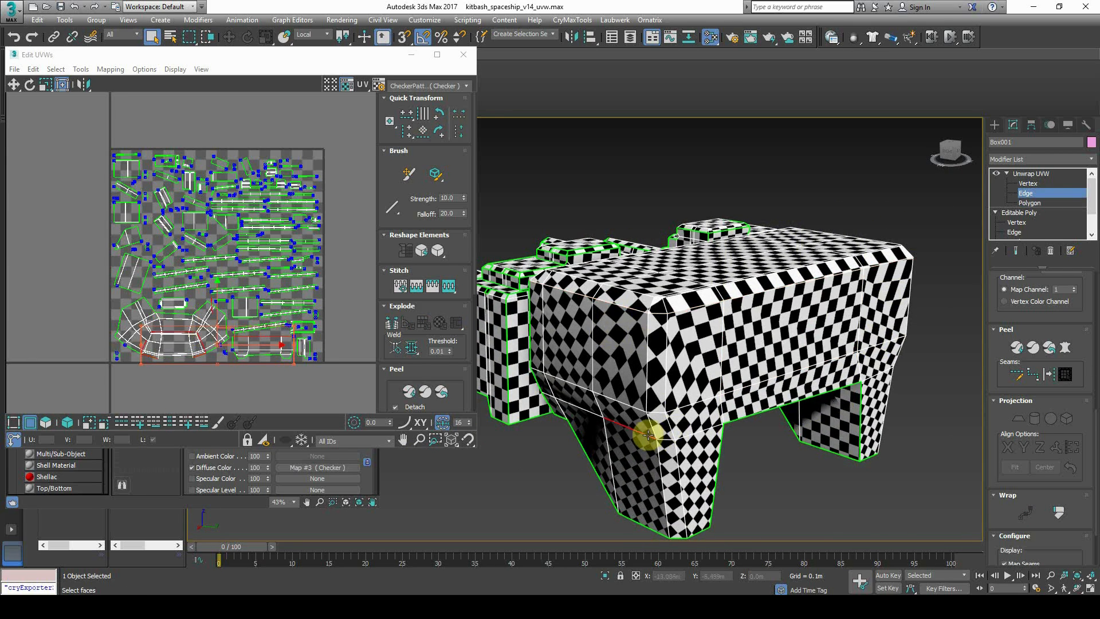
pyautogui.keyDown('alt'); pyautogui.moveTo(706, 452); pyautogui.dragTo(783, 435, button='middle'); pyautogui.keyUp('alt')
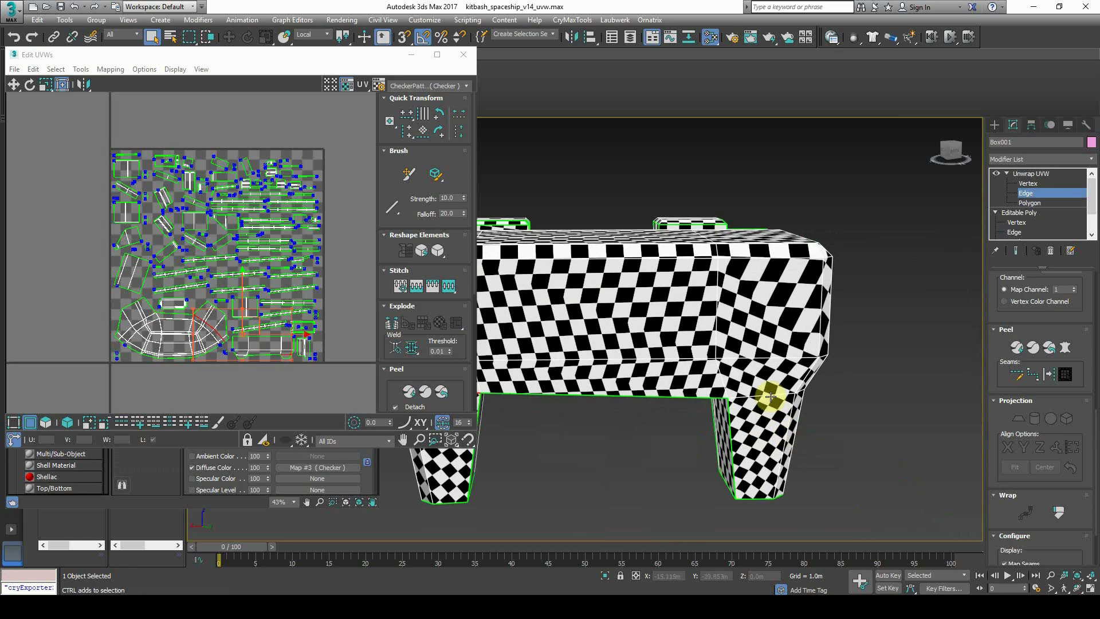
pyautogui.keyDown('alt'); pyautogui.moveTo(779, 398); pyautogui.dragTo(981, 445, button='middle'); pyautogui.keyUp('alt')
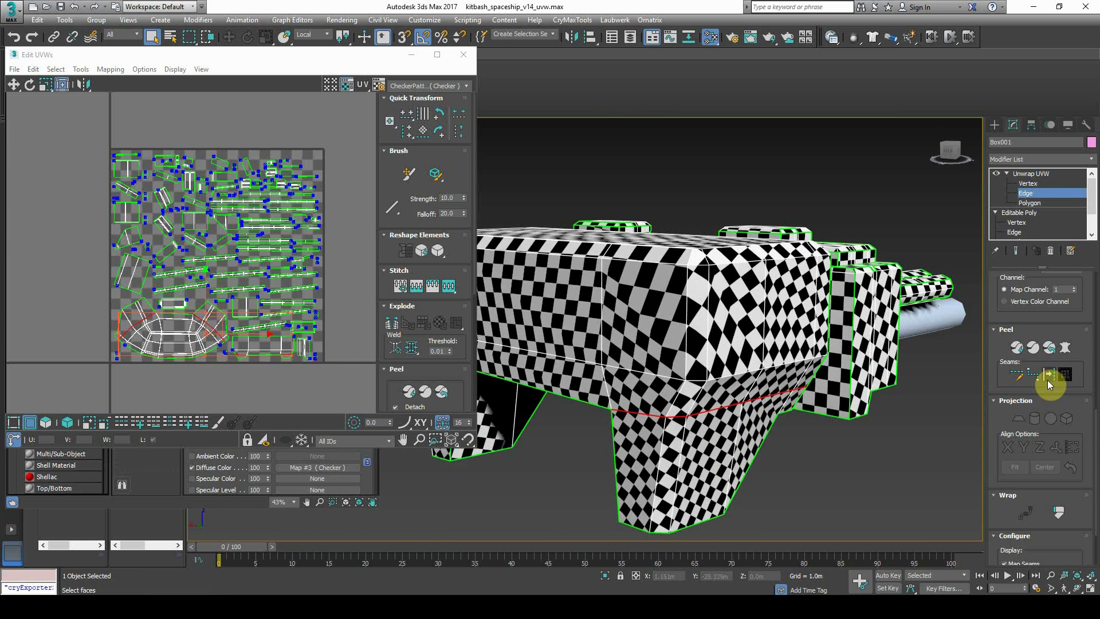
pyautogui.click(1018, 348)
# Convert the selected hull-top edges to seams and re-peel
pyautogui.scroll(-5, 766, 423)
pyautogui.keyDown('alt'); pyautogui.moveTo(766, 423); pyautogui.dragTo(760, 380, button='middle'); pyautogui.keyUp('alt')
pyautogui.scroll(2, 645, 338)
pyautogui.keyDown('alt'); pyautogui.moveTo(640, 313); pyautogui.dragTo(927, 390, button='middle'); pyautogui.keyUp('alt')
pyautogui.click(1012, 349)
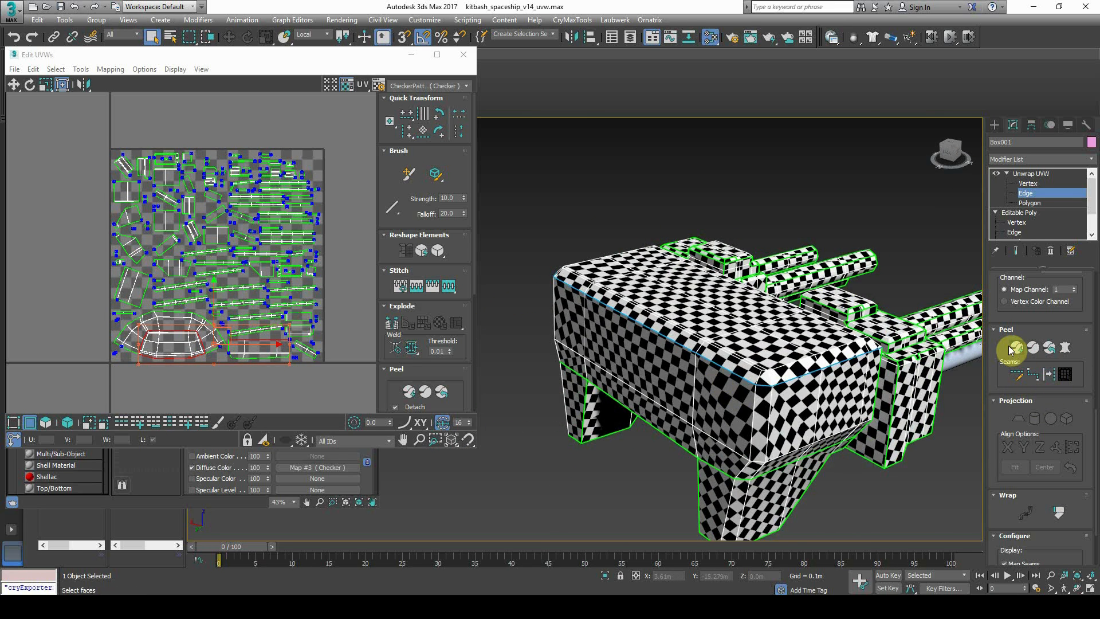
pyautogui.scroll(-3, 835, 496)
pyautogui.keyDown('alt'); pyautogui.moveTo(835, 496); pyautogui.dragTo(756, 448, button='middle'); pyautogui.keyUp('alt')
pyautogui.scroll(4, 756, 448)
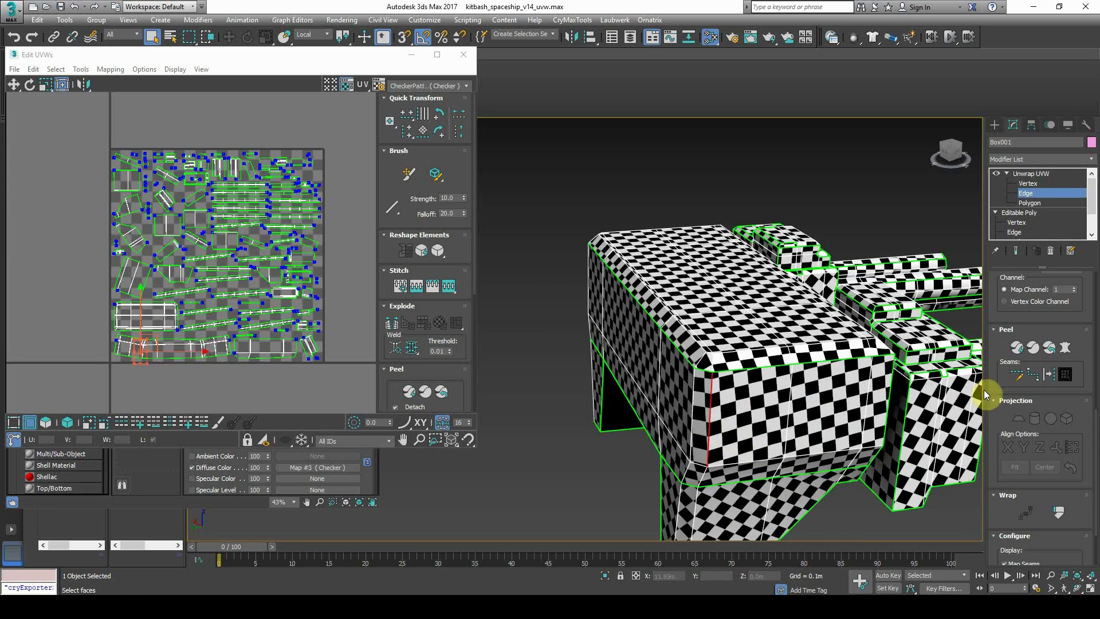
pyautogui.click(1054, 372)
pyautogui.click(1013, 349)
# Peel the hull UVs once more using the new seams
pyautogui.moveTo(832, 425)
pyautogui.keyDown('alt'); pyautogui.mouseDown(button='middle')
pyautogui.moveTo(793, 425)
pyautogui.moveTo(825, 430)
pyautogui.moveTo(799, 425)
pyautogui.moveTo(820, 423)
pyautogui.mouseUp(button='middle'); pyautogui.keyUp('alt')
pyautogui.scroll(-3, 825, 430)
pyautogui.moveTo(771, 418); pyautogui.dragTo(794, 417, button='middle')
pyautogui.scroll(3, 716, 408)
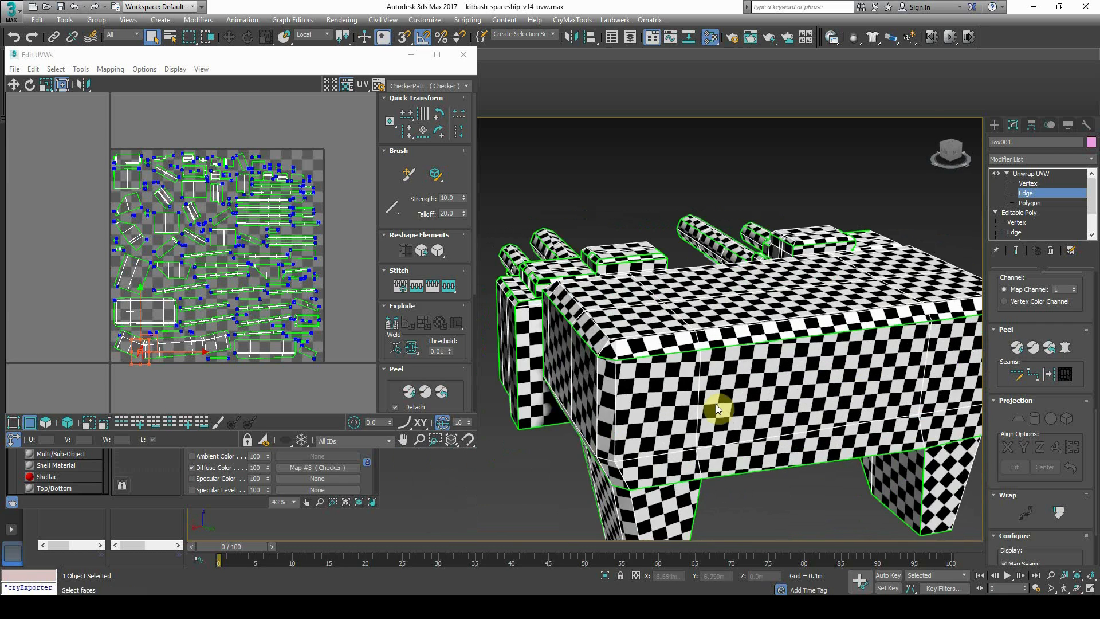
pyautogui.scroll(-2, 642, 420)
pyautogui.keyDown('alt'); pyautogui.moveTo(682, 432); pyautogui.dragTo(641, 420, button='middle'); pyautogui.keyUp('alt')
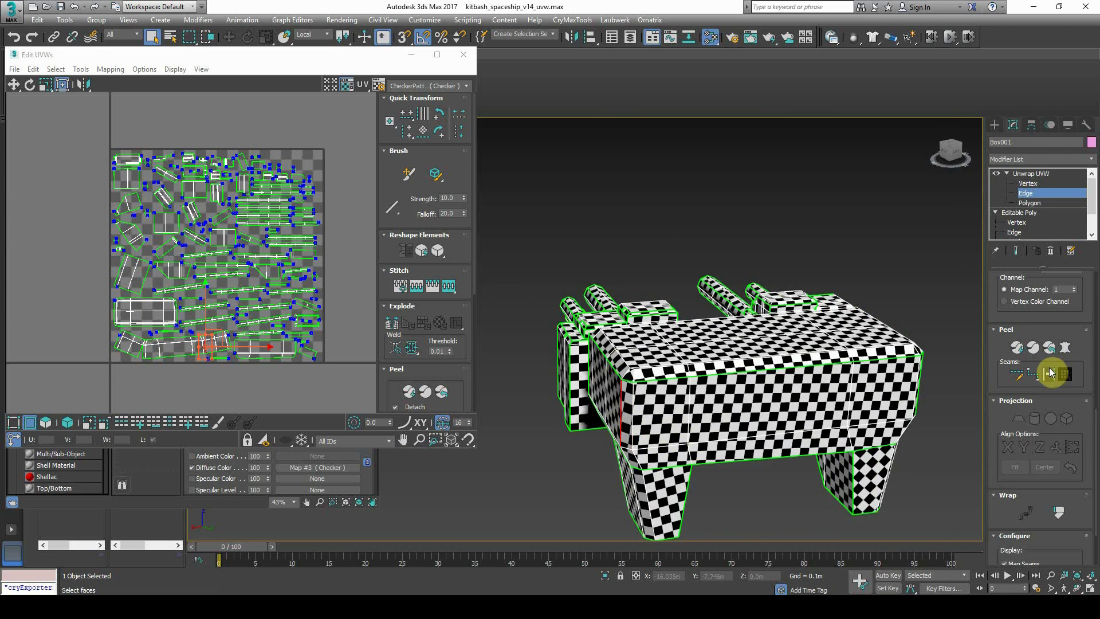
pyautogui.click(1020, 354)
pyautogui.moveTo(723, 392)
pyautogui.keyDown('alt'); pyautogui.mouseDown(button='middle')
pyautogui.moveTo(715, 384)
pyautogui.moveTo(710, 447)
pyautogui.moveTo(709, 394)
pyautogui.mouseUp(button='middle'); pyautogui.keyUp('alt')
pyautogui.scroll(4, 663, 343)
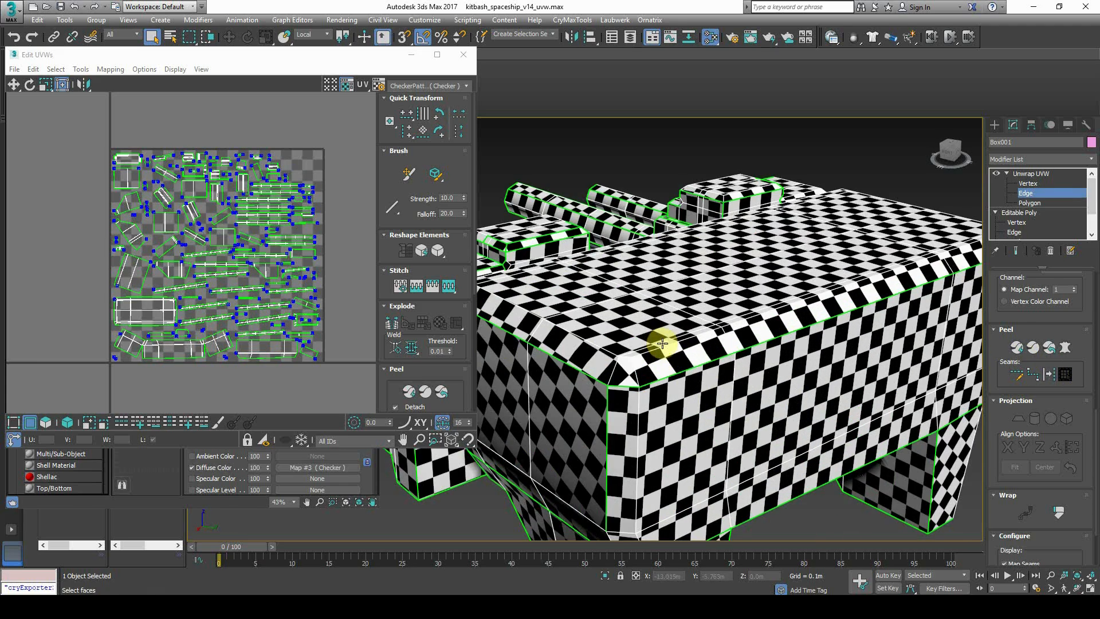
# Exit edge sub-object mode, deselect to close the UV editor, then reselect the box
pyautogui.click(1022, 173)
pyautogui.click(888, 178)
pyautogui.scroll(-3, 848, 187)
pyautogui.keyDown('alt'); pyautogui.moveTo(876, 286); pyautogui.dragTo(840, 293, button='middle'); pyautogui.keyUp('alt')
pyautogui.keyDown('alt'); pyautogui.moveTo(620, 348); pyautogui.dragTo(796, 362, button='middle'); pyautogui.keyUp('alt')
pyautogui.scroll(-3, 768, 354)
pyautogui.scroll(4, 729, 318)
pyautogui.keyDown('alt'); pyautogui.moveTo(728, 320); pyautogui.dragTo(877, 232, button='middle'); pyautogui.keyUp('alt')
pyautogui.click(713, 263)
pyautogui.scroll(5, 682, 295)
# Select the box's large front polygon in Unwrap UVW and Quick Peel it
pyautogui.click(1027, 203)
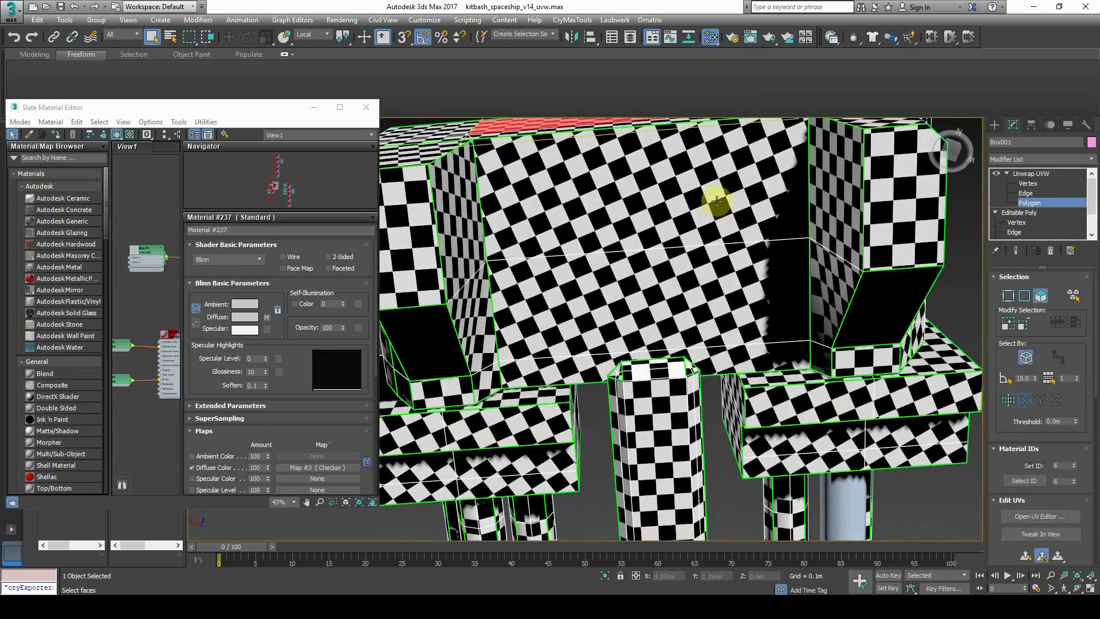
pyautogui.click(712, 307)
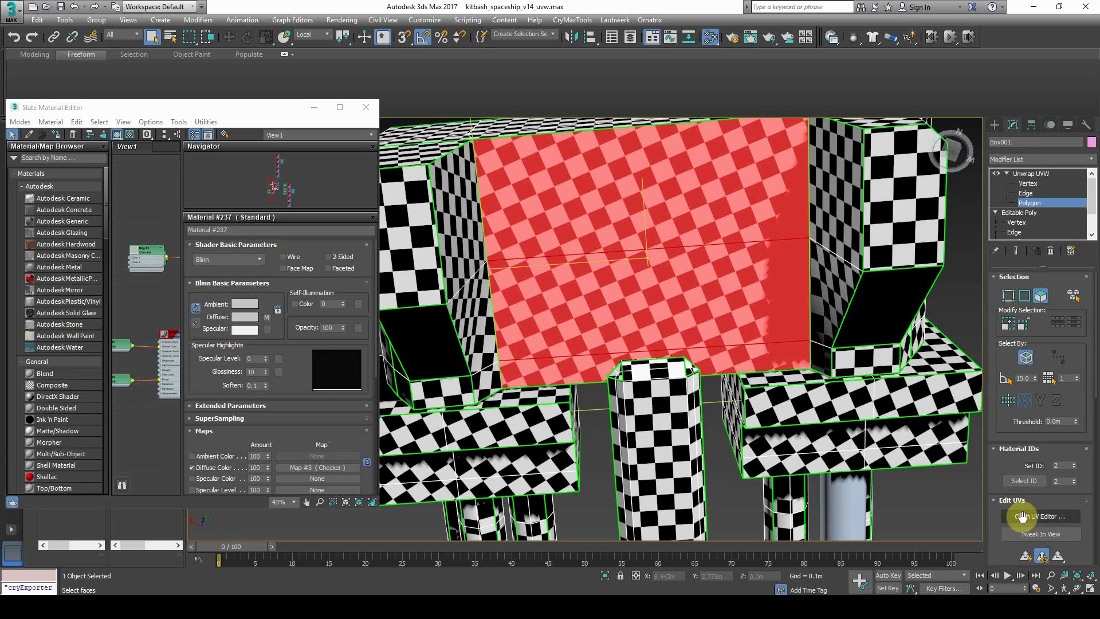
pyautogui.click(1026, 516)
pyautogui.scroll(3, 138, 267)
pyautogui.moveTo(138, 267); pyautogui.dragTo(197, 206, button='middle')
pyautogui.scroll(-3, 196, 206)
pyautogui.scroll(-5, 1033, 453)
pyautogui.scroll(-1, 1026, 454)
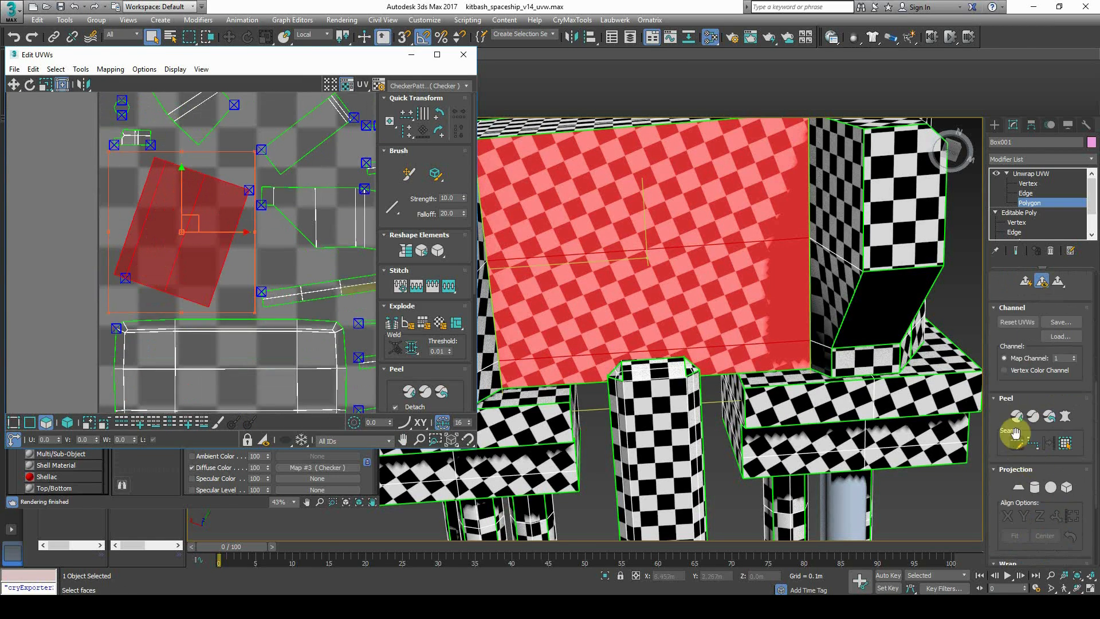
pyautogui.click(1022, 420)
# Rotate the front face's red UV shell upright and clear the face selection
pyautogui.moveTo(646, 273); pyautogui.dragTo(649, 274, button='middle')
pyautogui.moveTo(190, 158); pyautogui.dragTo(152, 153)
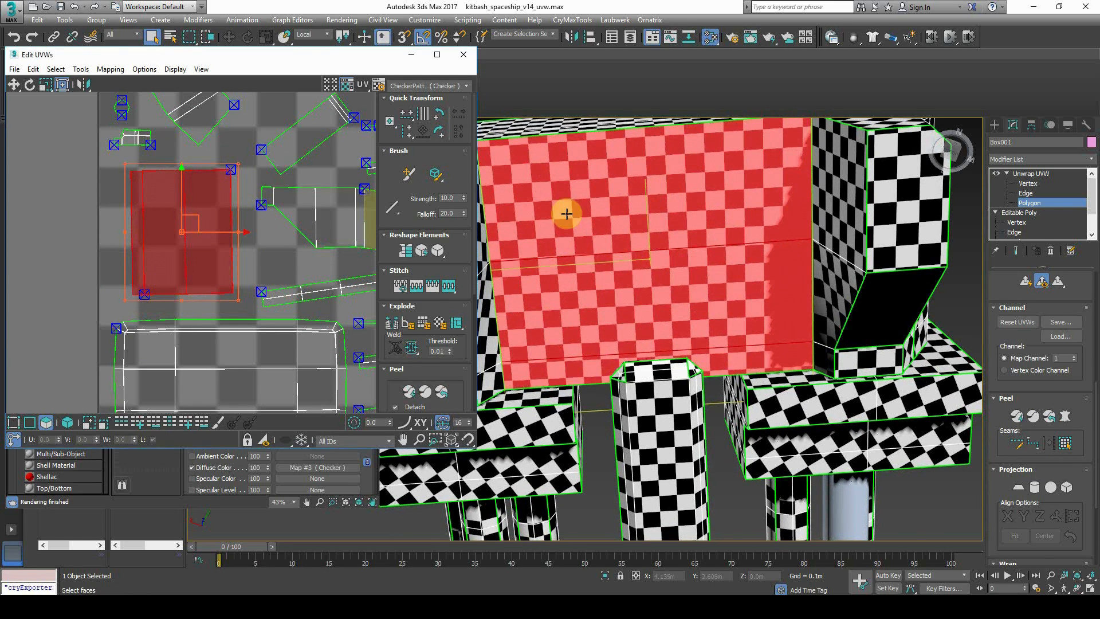
pyautogui.keyDown('alt'); pyautogui.moveTo(567, 213); pyautogui.dragTo(643, 199, button='middle'); pyautogui.keyUp('alt')
pyautogui.click(629, 164)
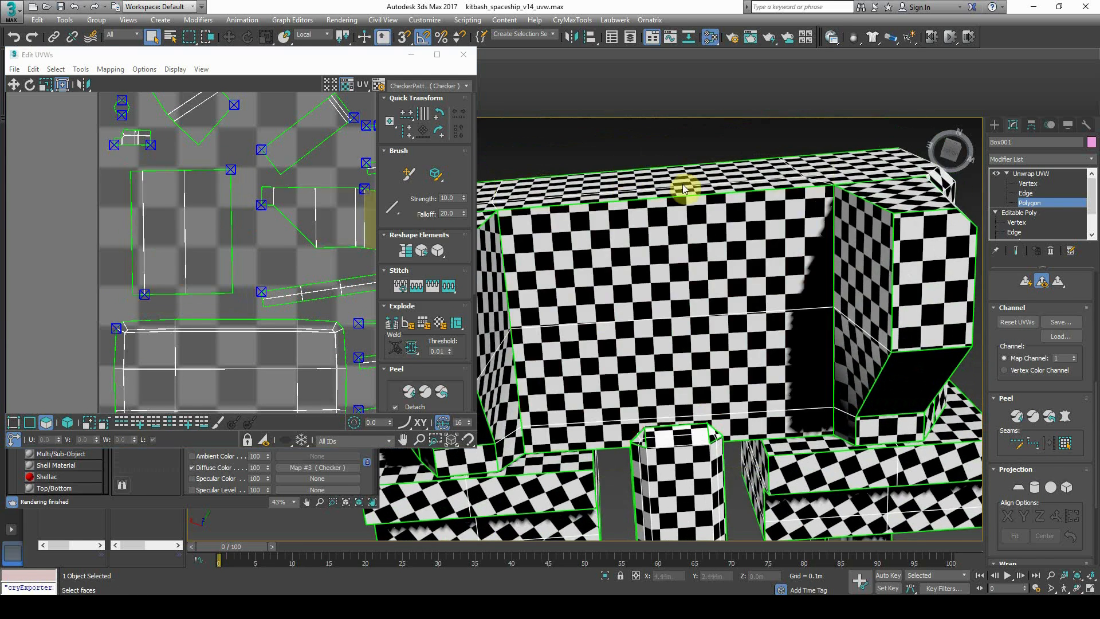
pyautogui.click(1034, 205)
pyautogui.click(743, 156)
# Select Box001 and pick a top face of its upper box in polygon mode
pyautogui.scroll(-3, 791, 247)
pyautogui.keyDown('alt'); pyautogui.moveTo(793, 251); pyautogui.dragTo(795, 304, button='middle'); pyautogui.keyUp('alt')
pyautogui.scroll(-3, 791, 307)
pyautogui.moveTo(704, 325); pyautogui.dragTo(648, 403, button='middle')
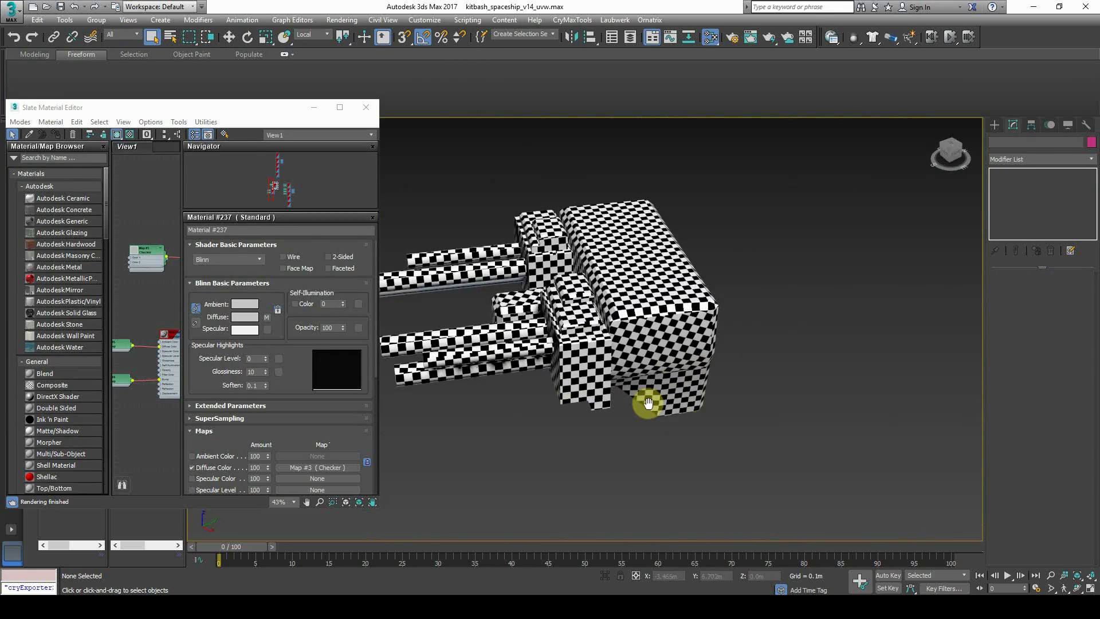
pyautogui.scroll(5, 627, 352)
pyautogui.moveTo(743, 321); pyautogui.dragTo(690, 317, button='middle')
pyautogui.click(690, 317)
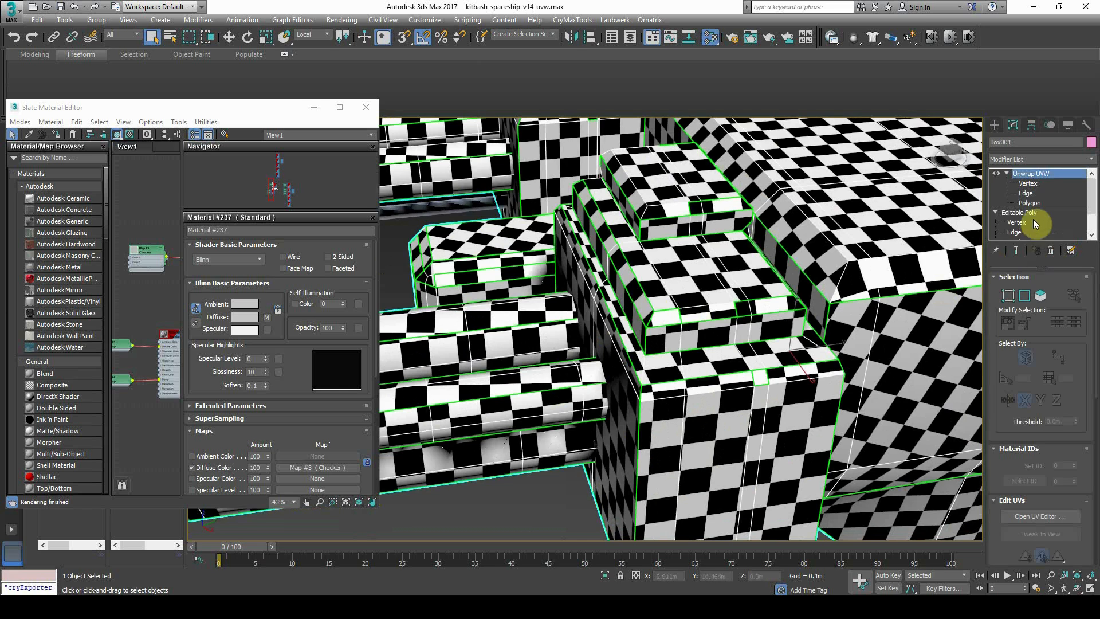
pyautogui.click(1034, 205)
pyautogui.click(720, 291)
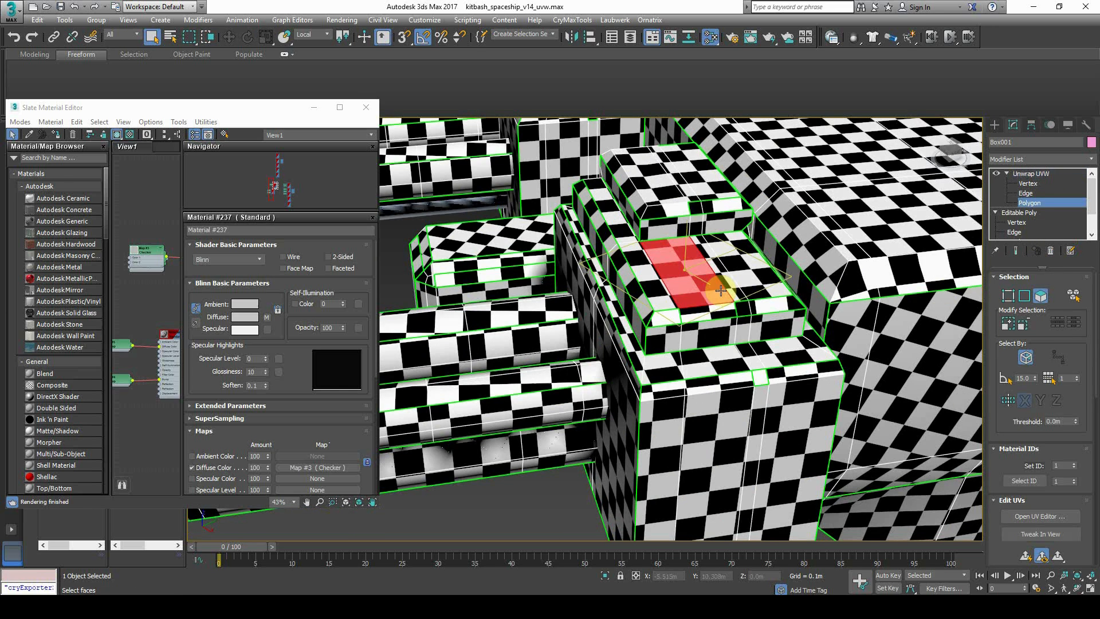
# Grow the upper box's face selection and add three more top-face strips
pyautogui.keyDown('ctrl'); pyautogui.click(637, 261); pyautogui.keyUp('ctrl')
pyautogui.click(1011, 328)
pyautogui.keyDown('alt'); pyautogui.moveTo(673, 228); pyautogui.dragTo(449, 319, button='middle'); pyautogui.keyUp('alt')
pyautogui.keyDown('ctrl'); pyautogui.click(669, 237); pyautogui.keyUp('ctrl')
pyautogui.keyDown('ctrl'); pyautogui.click(655, 236); pyautogui.keyUp('ctrl')
pyautogui.keyDown('ctrl'); pyautogui.click(686, 235); pyautogui.keyUp('ctrl')
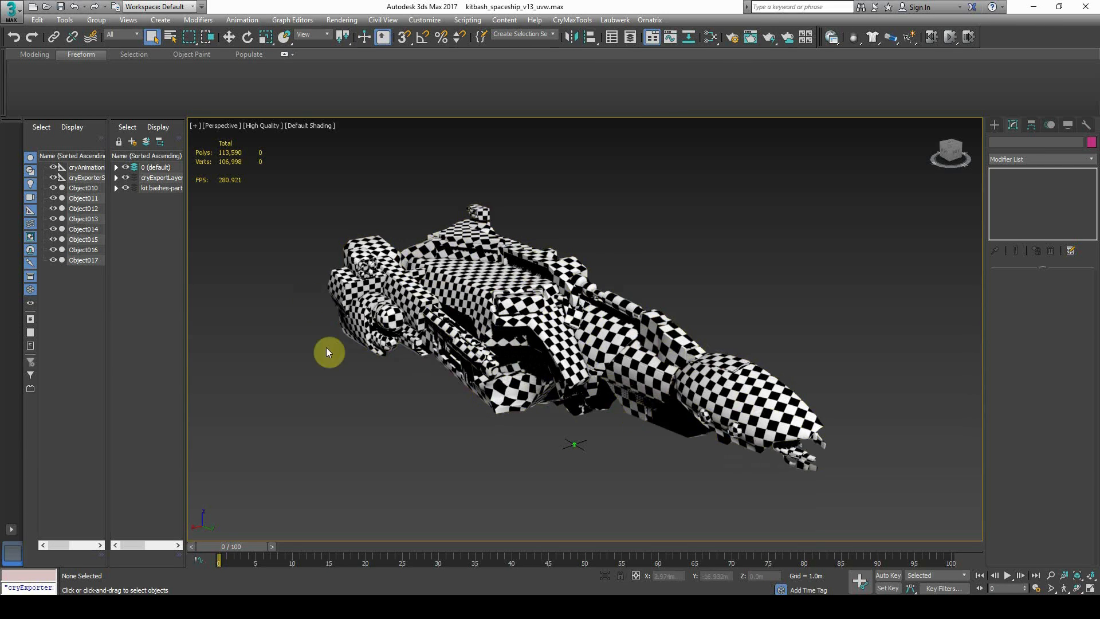
# Select the nozzle part, Object013, on its own
pyautogui.click(711, 387)
pyautogui.click(723, 299)
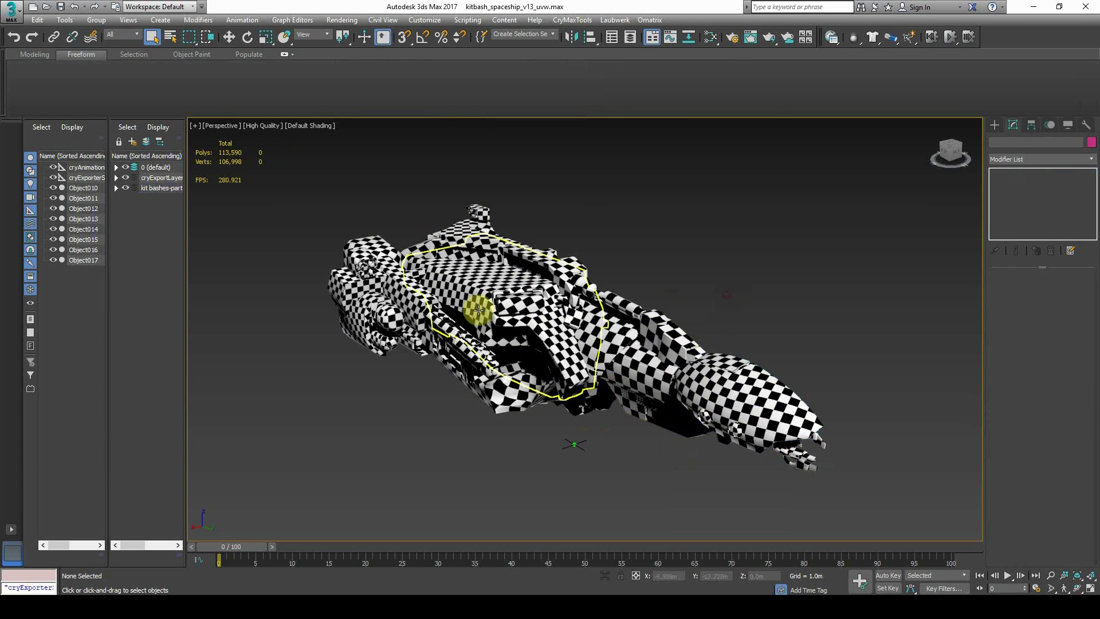
pyautogui.moveTo(253, 470); pyautogui.dragTo(253, 470)
pyautogui.click(494, 470)
pyautogui.click(702, 379)
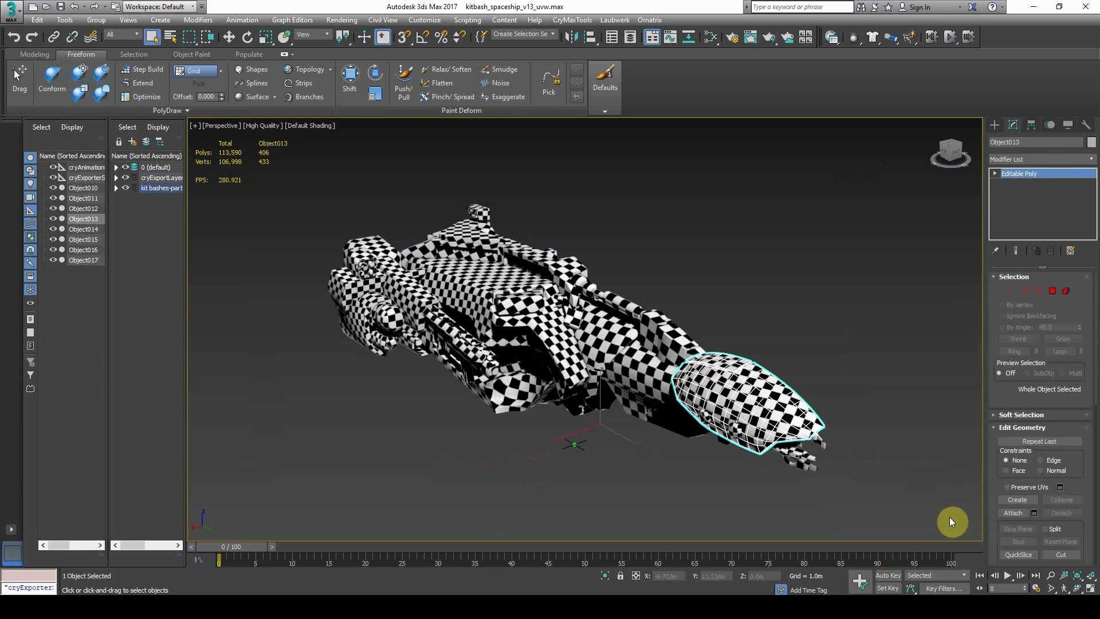
# Attach six ship parts, including Object015, into Object013
pyautogui.click(663, 376)
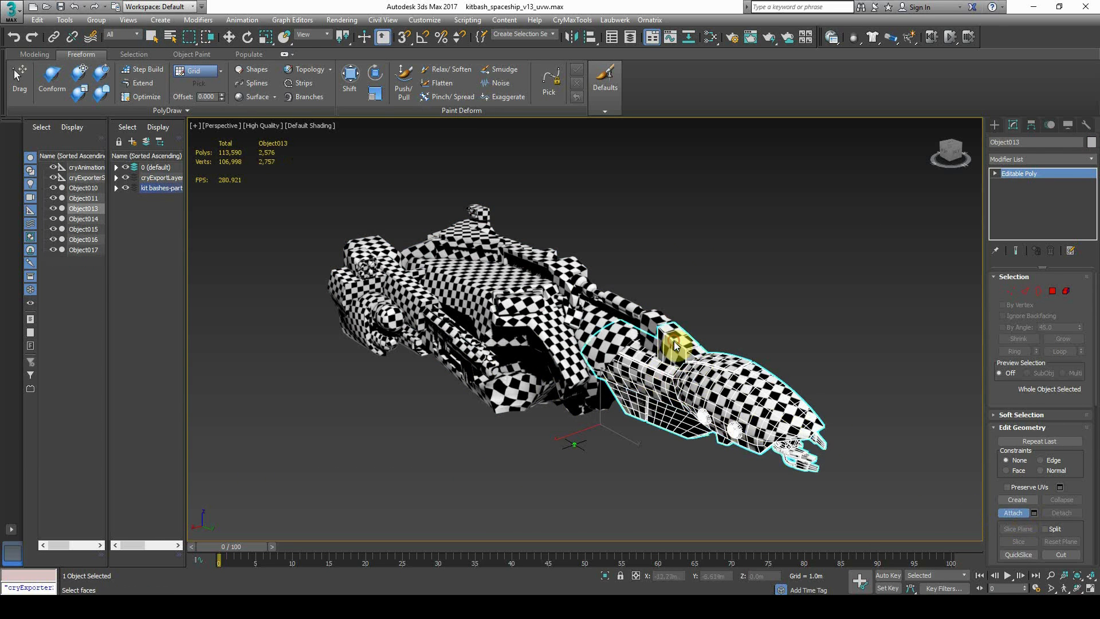
pyautogui.click(674, 345)
pyautogui.click(606, 341)
pyautogui.click(506, 301)
pyautogui.click(505, 268)
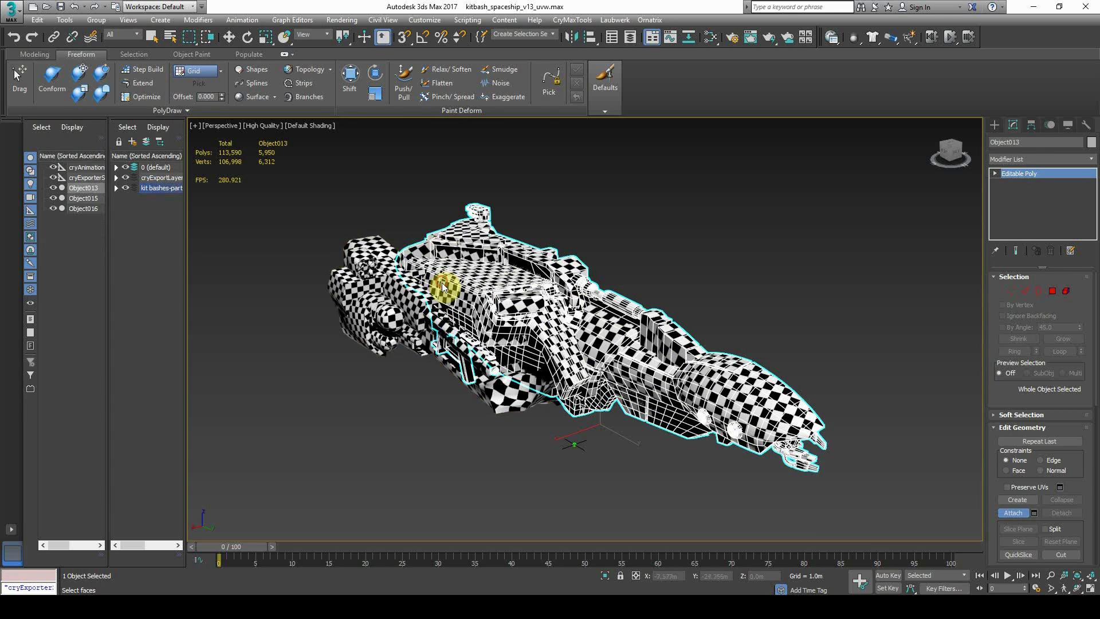
pyautogui.click(378, 312)
pyautogui.click(400, 293)
pyautogui.keyDown('alt'); pyautogui.moveTo(488, 334); pyautogui.dragTo(477, 343, button='middle'); pyautogui.keyUp('alt')
pyautogui.click(1017, 508)
# Add an Unwrap UVW modifier to Object013
pyautogui.click(1027, 160)
pyautogui.scroll(-5, 1053, 408)
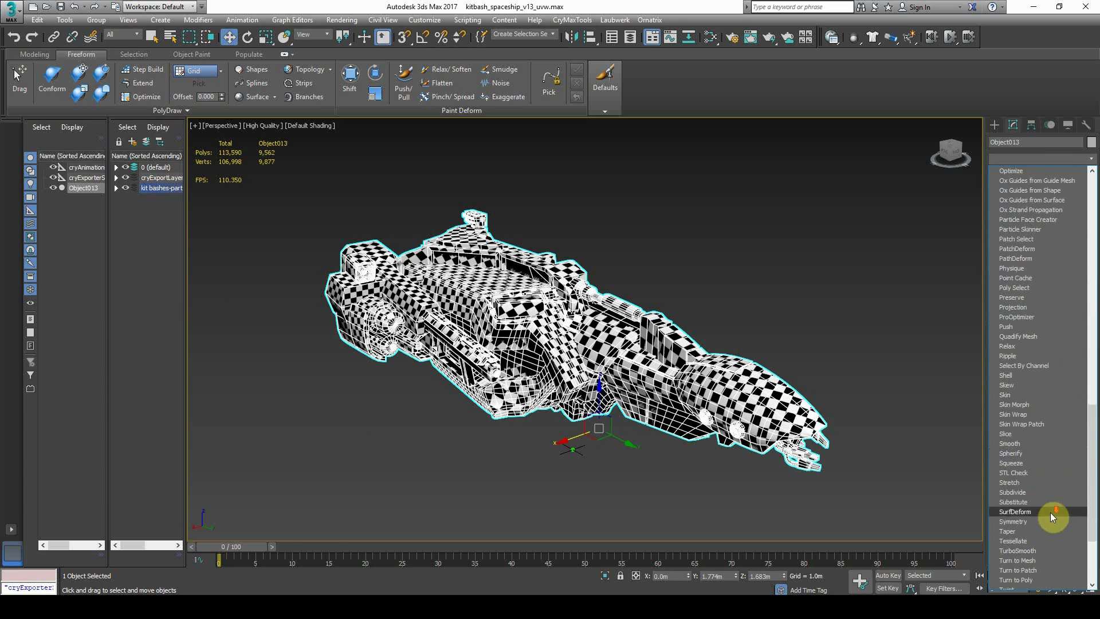
pyautogui.scroll(-3, 1049, 519)
pyautogui.click(1036, 486)
# Open the merged ship's UV editor and look over its UVs and model
pyautogui.click(1036, 516)
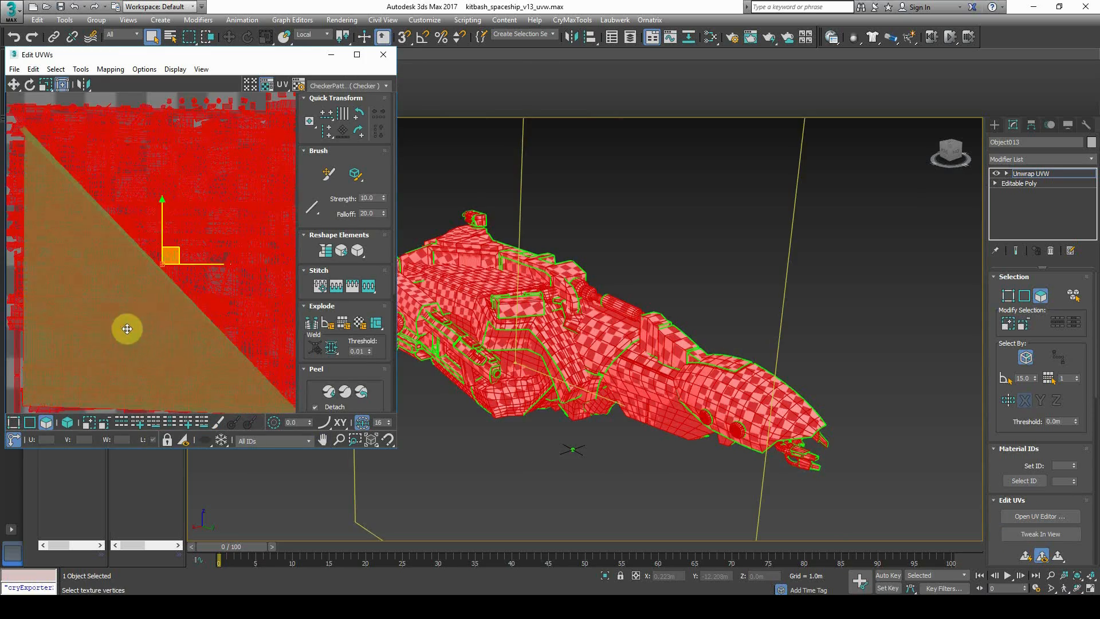
pyautogui.moveTo(125, 328); pyautogui.dragTo(131, 286, button='middle')
pyautogui.scroll(-2, 132, 287)
pyautogui.click(158, 388)
pyautogui.moveTo(178, 331); pyautogui.dragTo(176, 343, button='middle')
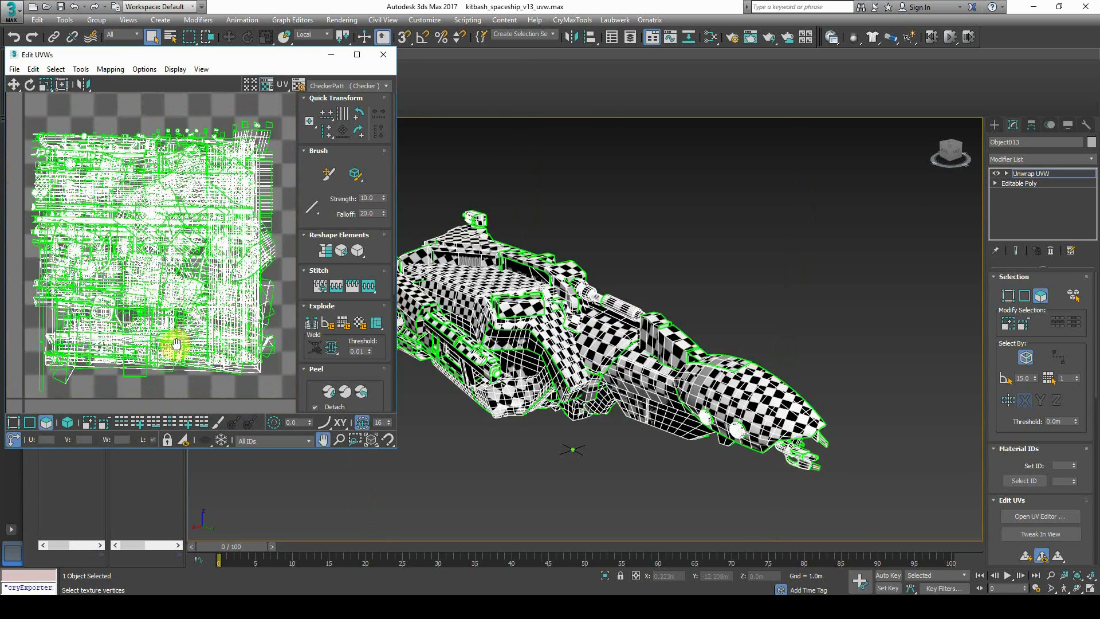
pyautogui.keyDown('alt'); pyautogui.moveTo(572, 336); pyautogui.dragTo(643, 361, button='middle'); pyautogui.keyUp('alt')
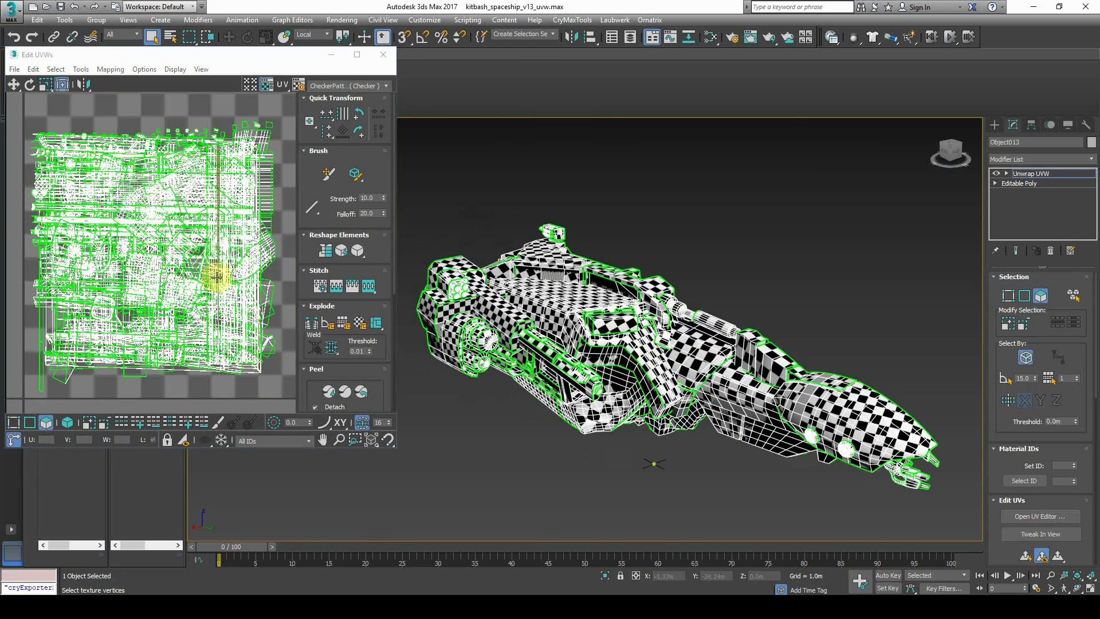
pyautogui.scroll(-2, 217, 277)
pyautogui.scroll(5, 668, 323)
pyautogui.scroll(2, 632, 419)
pyautogui.moveTo(632, 419); pyautogui.dragTo(815, 423, button='middle')
pyautogui.scroll(-3, 725, 395)
pyautogui.moveTo(502, 255); pyautogui.dragTo(510, 357, button='middle')
# Pack all UV faces with Recursive Packing and Normalize Clusters, then inspect the layout
pyautogui.moveTo(46, 139); pyautogui.dragTo(280, 404)
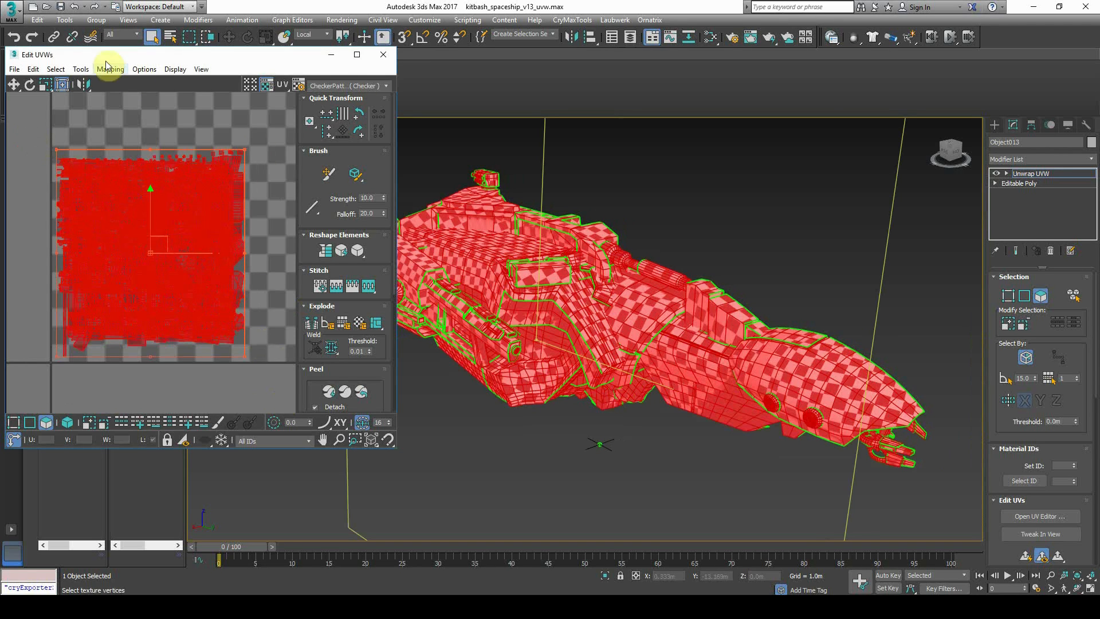
pyautogui.click(80, 69)
pyautogui.click(112, 204)
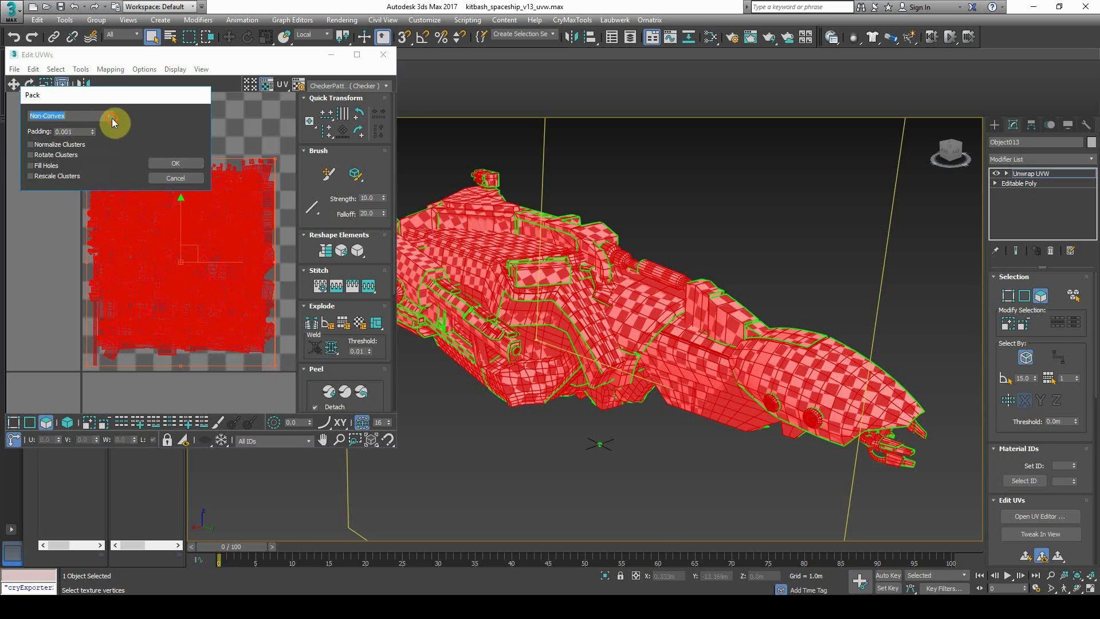
pyautogui.click(62, 127)
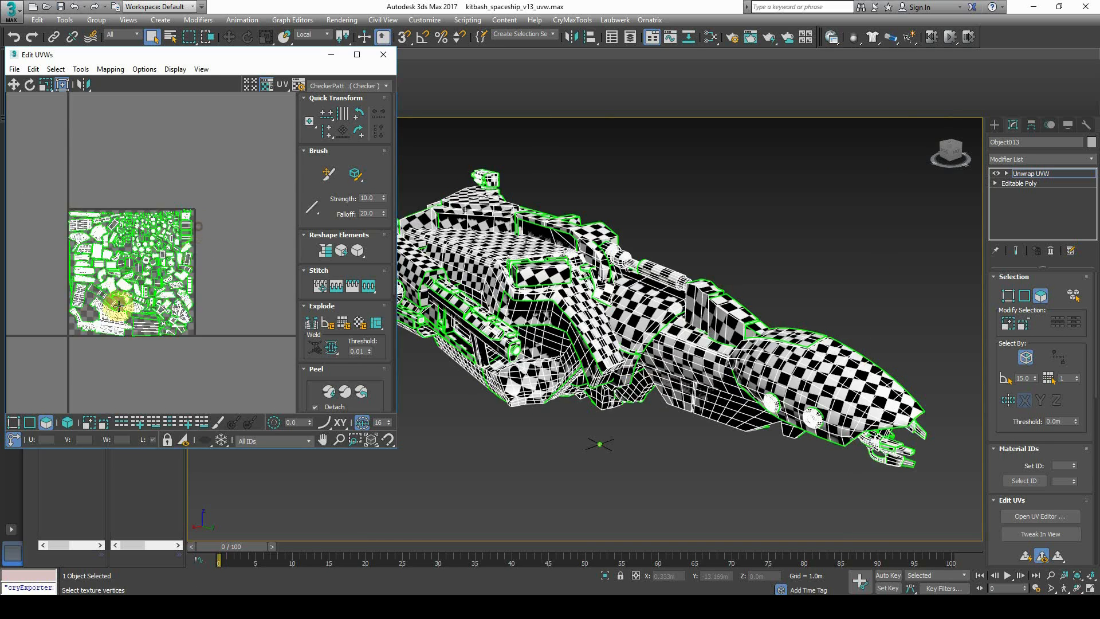
pyautogui.scroll(3, 117, 306)
pyautogui.scroll(-2, 111, 313)
pyautogui.moveTo(127, 304)
pyautogui.mouseDown(button='middle')
pyautogui.moveTo(111, 313)
pyautogui.moveTo(80, 297)
pyautogui.moveTo(116, 292)
pyautogui.mouseUp(button='middle')
pyautogui.scroll(1, 93, 291)
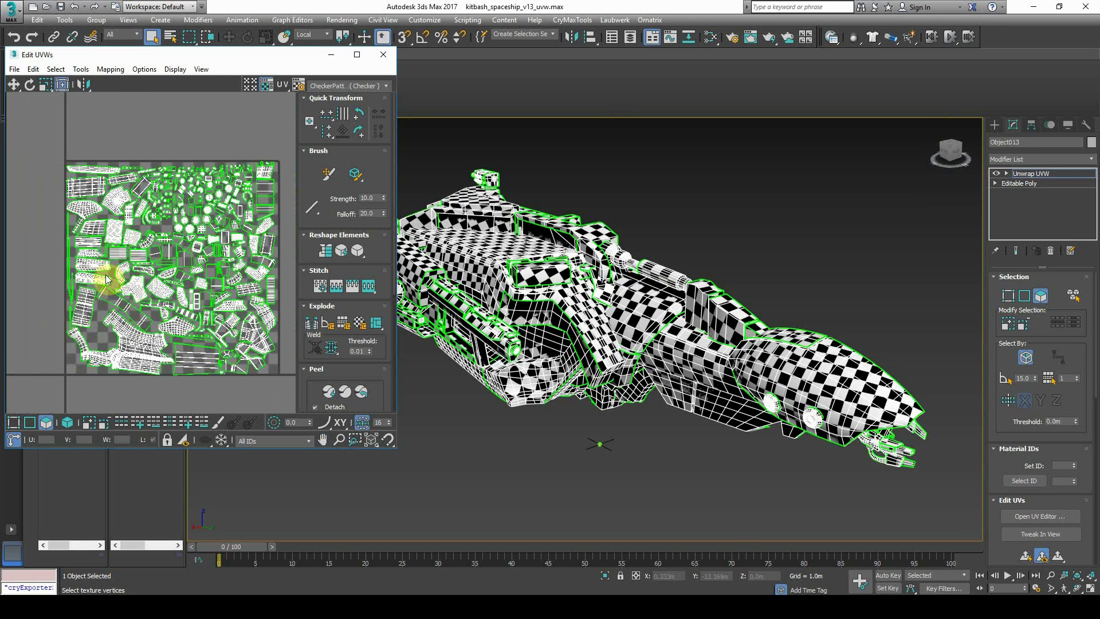
pyautogui.moveTo(242, 327)
pyautogui.mouseDown(button='middle')
pyautogui.moveTo(205, 315)
pyautogui.moveTo(237, 315)
pyautogui.mouseUp(button='middle')
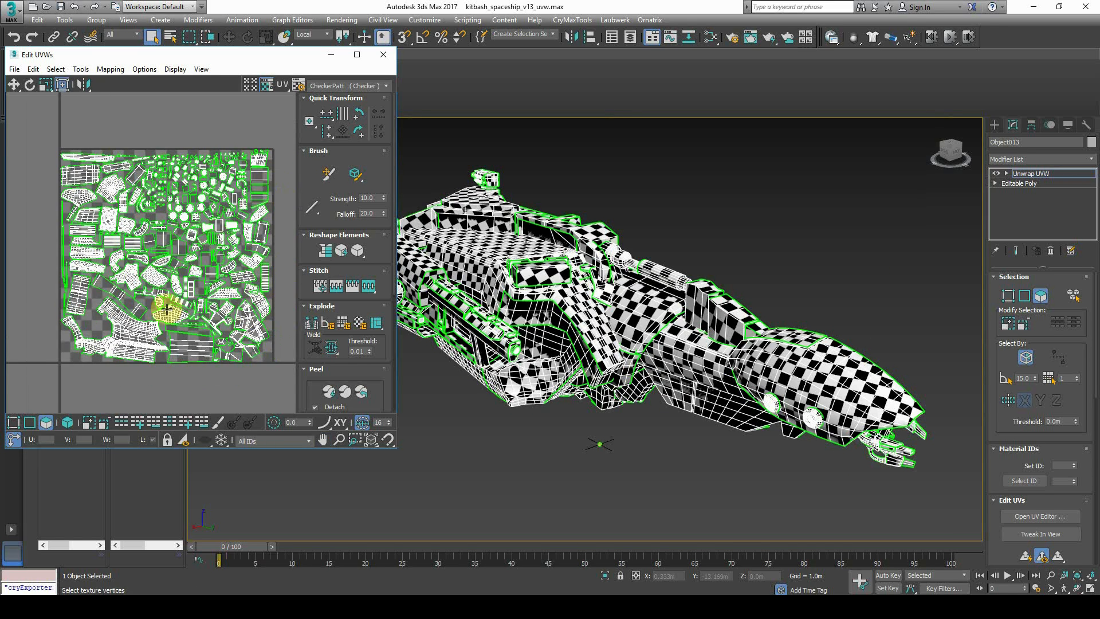
pyautogui.moveTo(648, 365); pyautogui.dragTo(646, 365, button='middle')
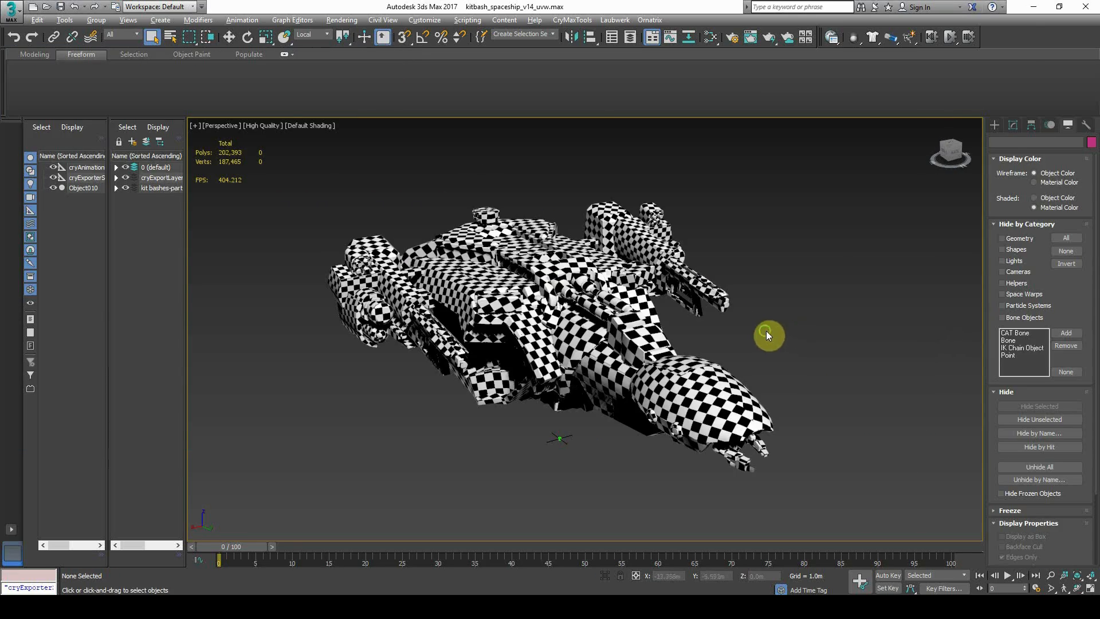
pyautogui.keyDown('alt'); pyautogui.moveTo(765, 331); pyautogui.dragTo(709, 304, button='middle'); pyautogui.keyUp('alt')
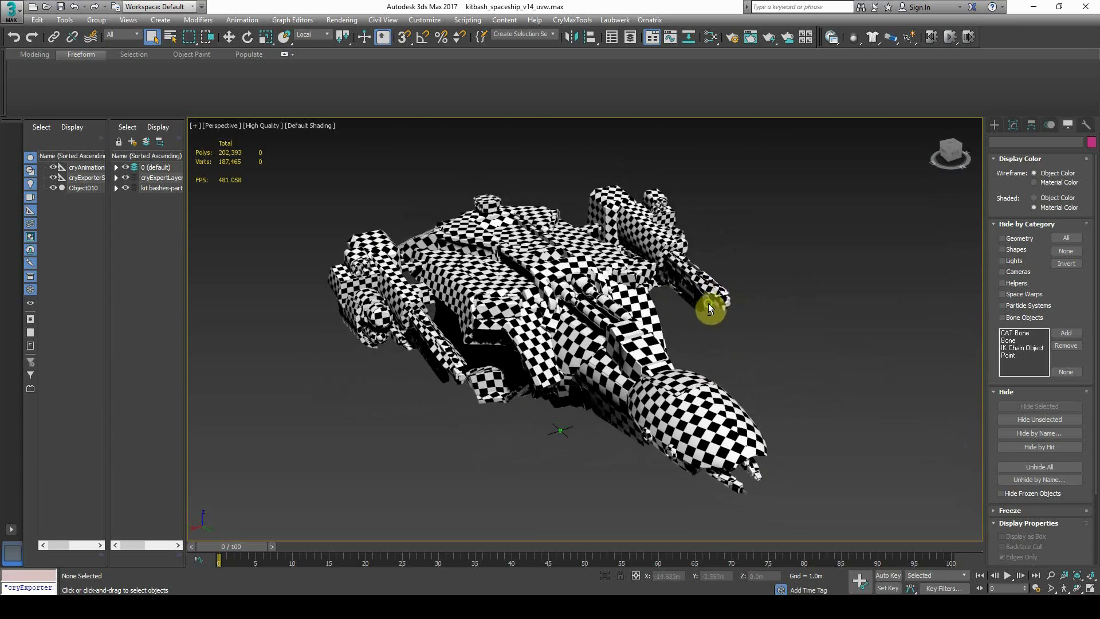
# Compare the checkered proxy and detailed spaceship, undoing stray selection changes
pyautogui.click(630, 292)
pyautogui.keyDown('alt'); pyautogui.moveTo(630, 291); pyautogui.dragTo(480, 227, button='middle'); pyautogui.keyUp('alt')
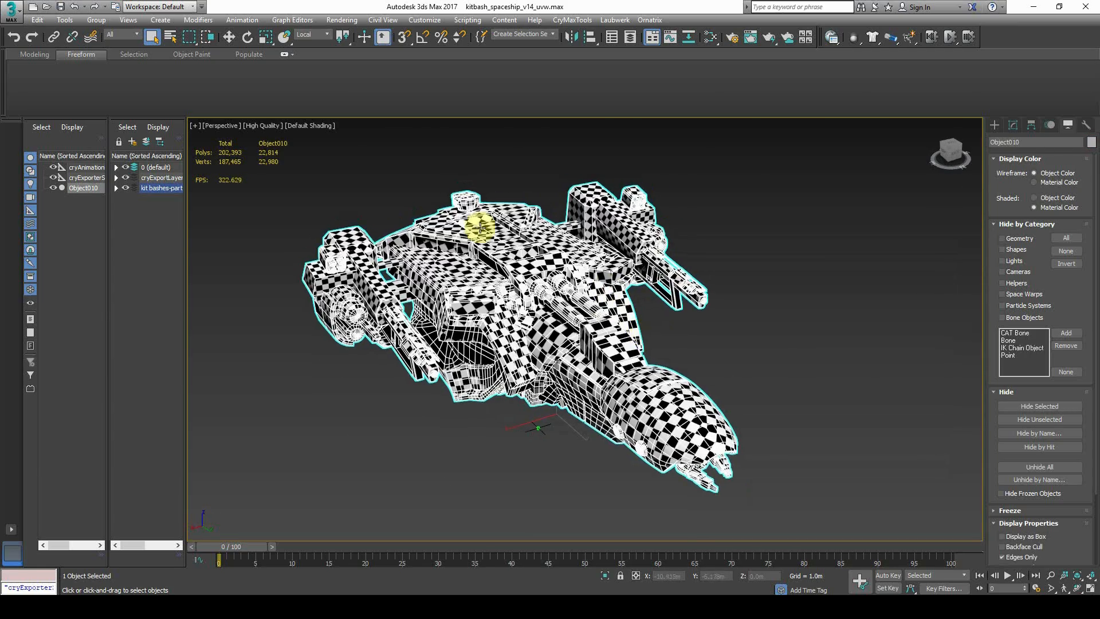
pyautogui.click(273, 157)
pyautogui.keyDown('alt'); pyautogui.moveTo(406, 233); pyautogui.dragTo(234, 306, button='middle'); pyautogui.keyUp('alt')
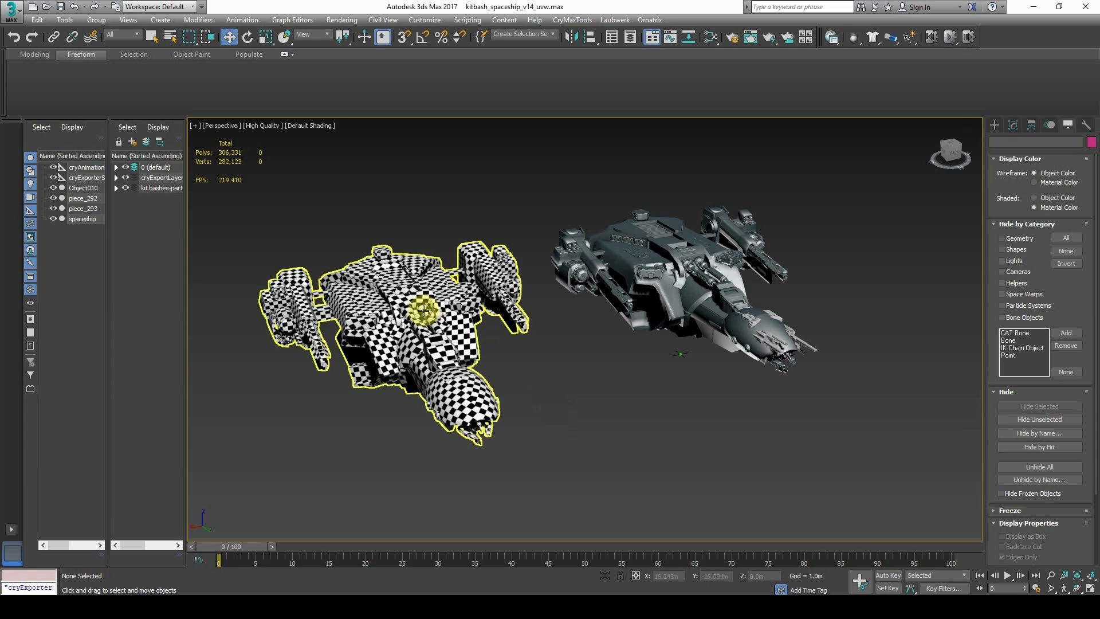
pyautogui.click(429, 325)
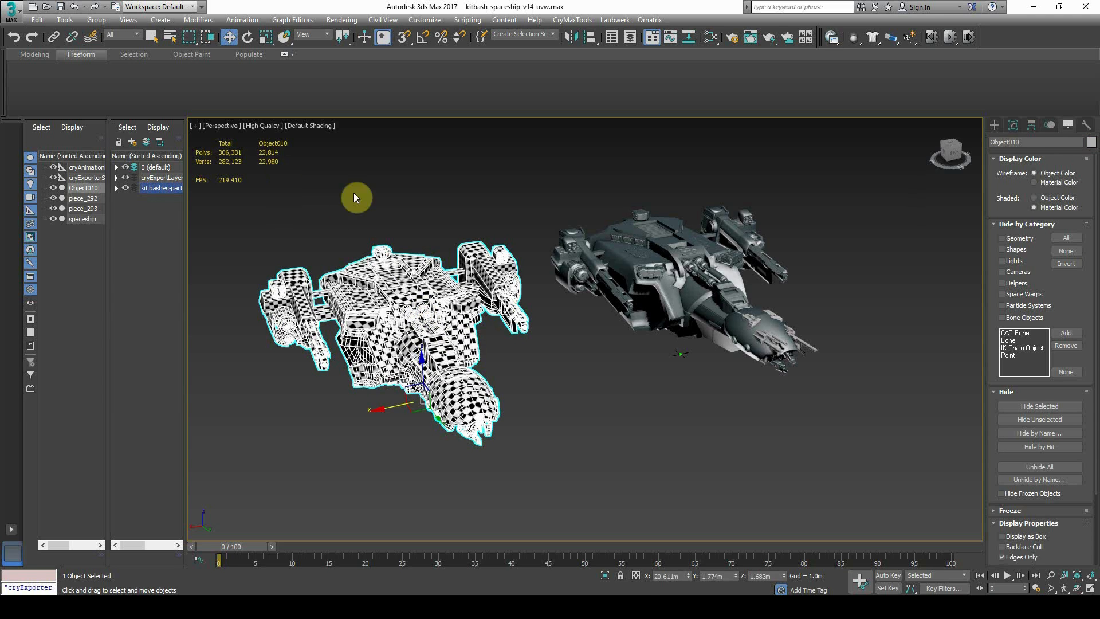
pyautogui.click(585, 261)
pyautogui.click(655, 363)
pyautogui.hotkey('ctrl', 'z')
pyautogui.hotkey('ctrl', 'z')
pyautogui.hotkey('ctrl', 'z')
pyautogui.hotkey('ctrl', 'z')
pyautogui.hotkey('ctrl', 'z')
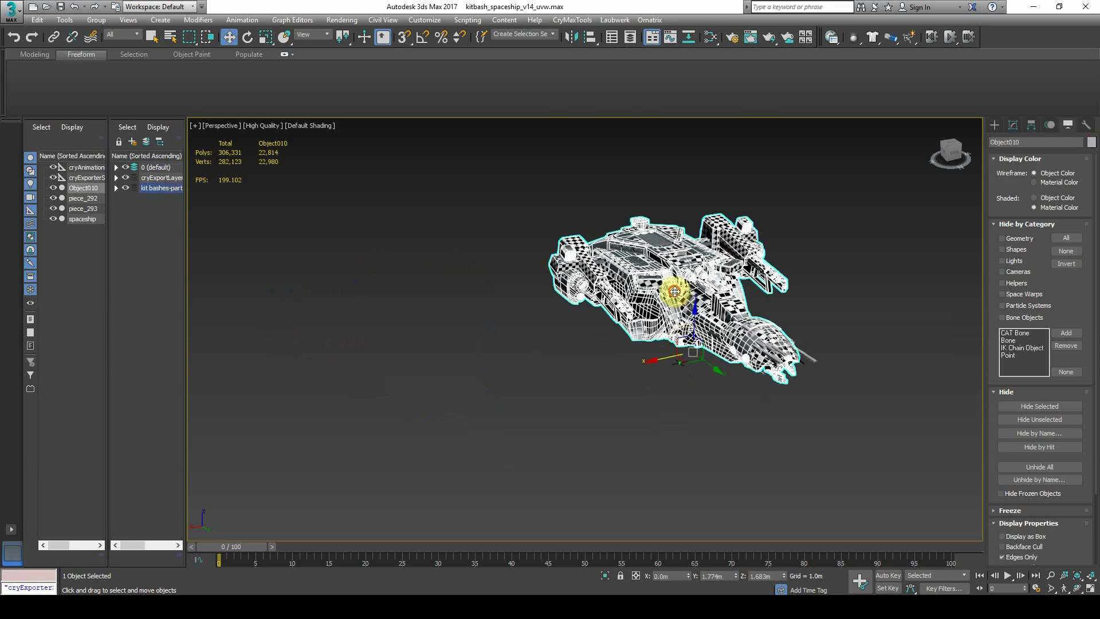
# Reselect the detailed spaceship and reset its X position to 0
pyautogui.click(654, 247)
pyautogui.moveTo(597, 392); pyautogui.dragTo(398, 454)
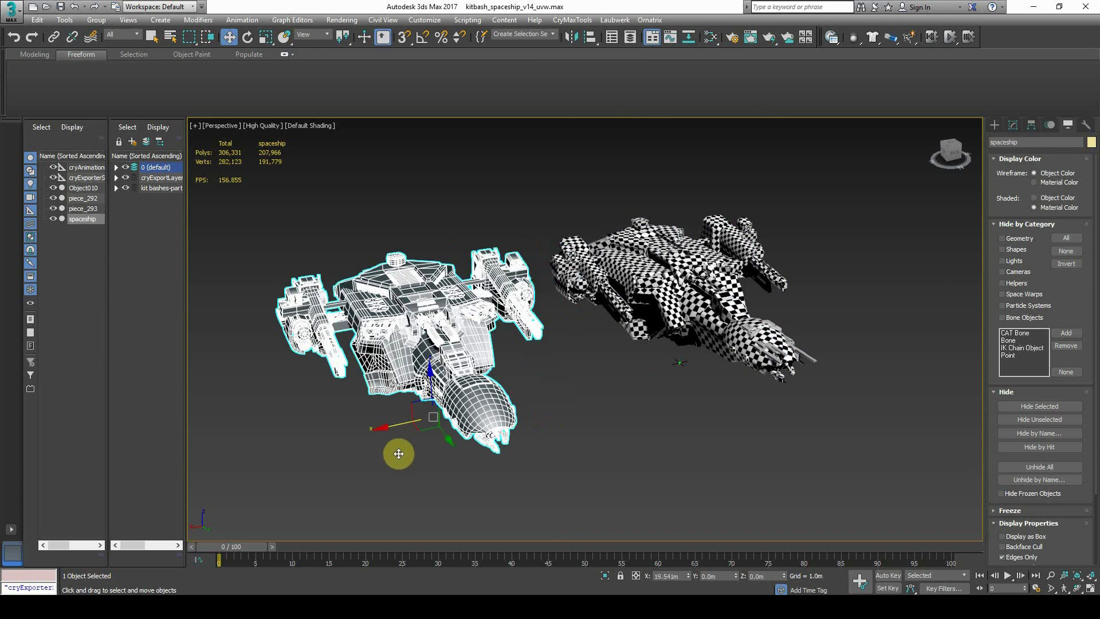
pyautogui.click(619, 491)
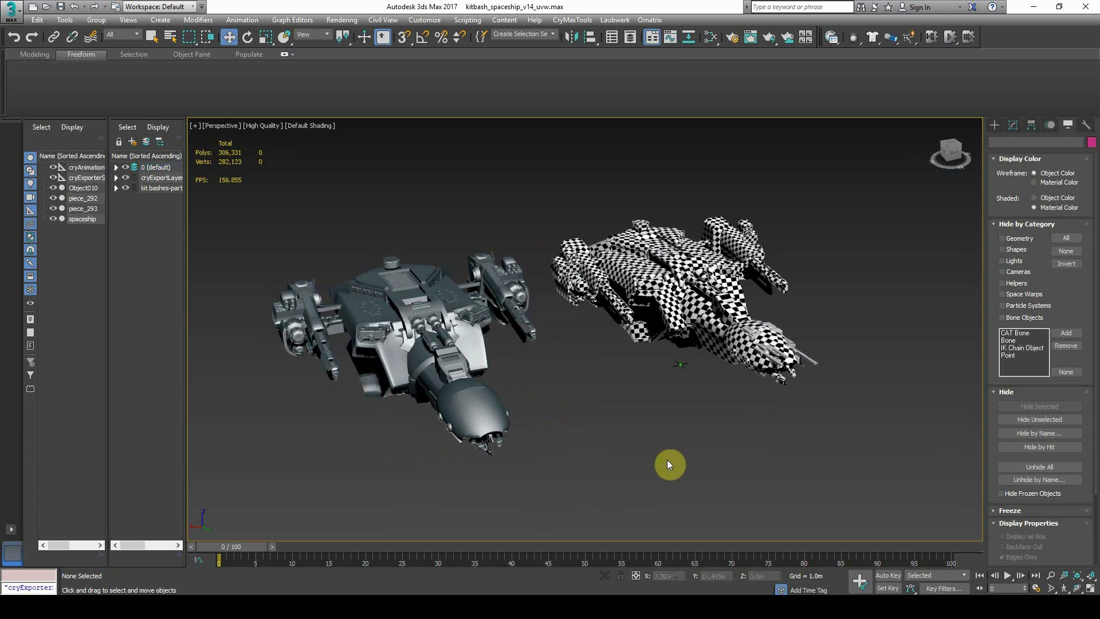
pyautogui.click(419, 342)
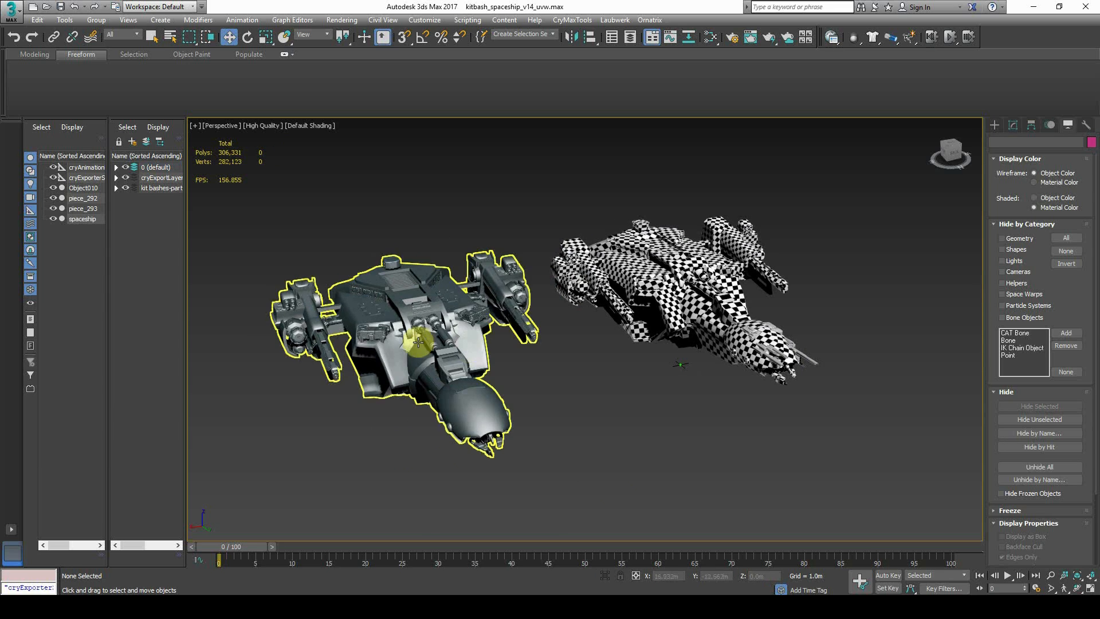
pyautogui.click(445, 356)
pyautogui.click(606, 275)
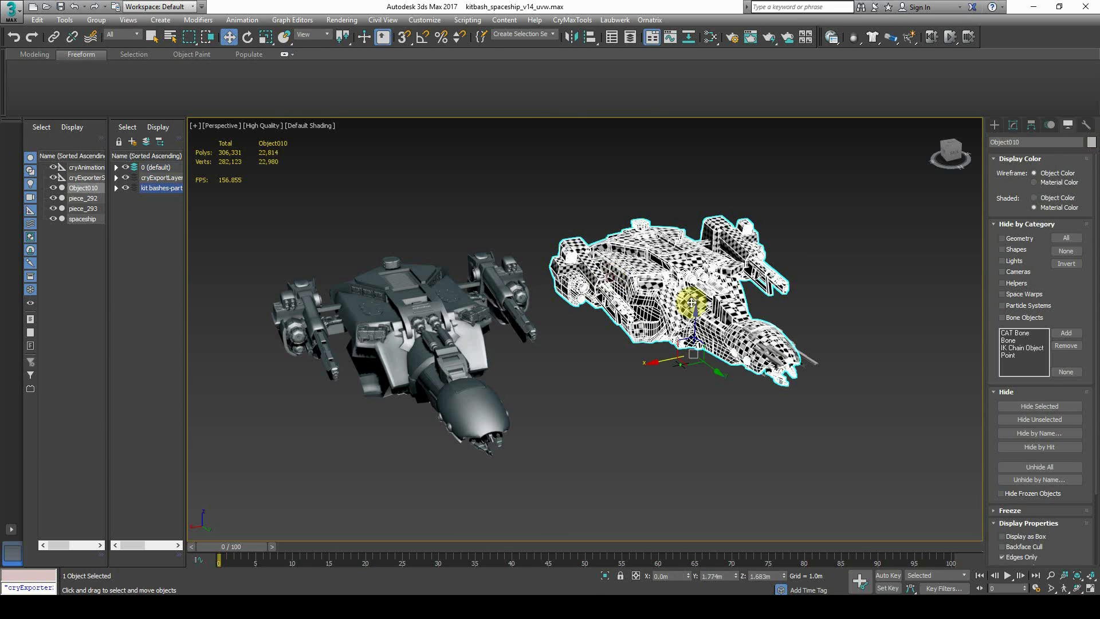
pyautogui.click(584, 420)
pyautogui.click(422, 332)
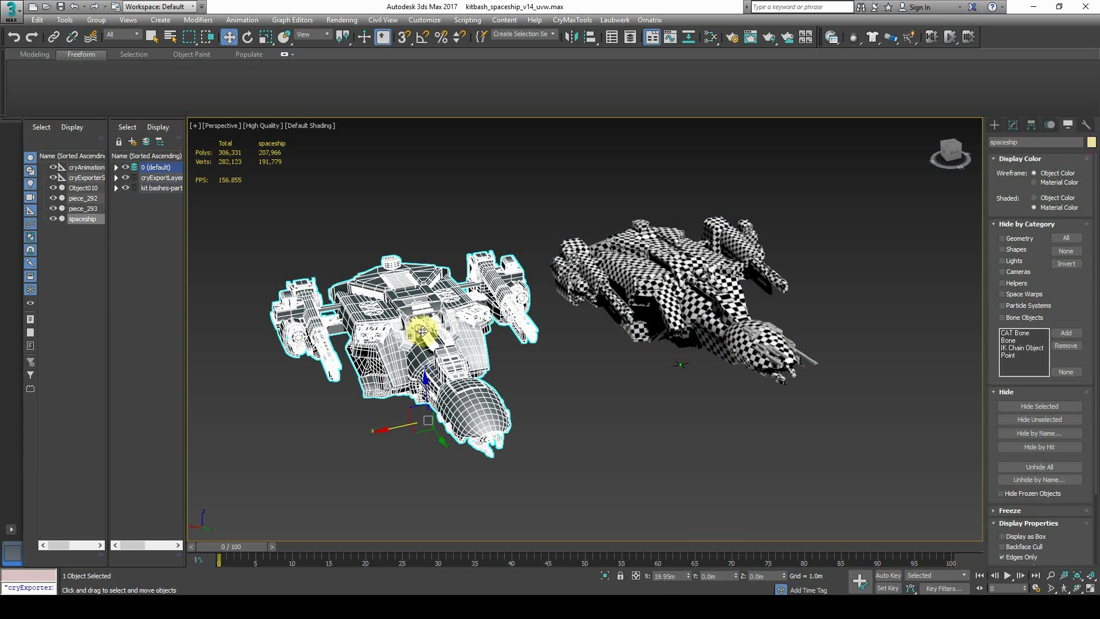
pyautogui.rightClick(689, 577)
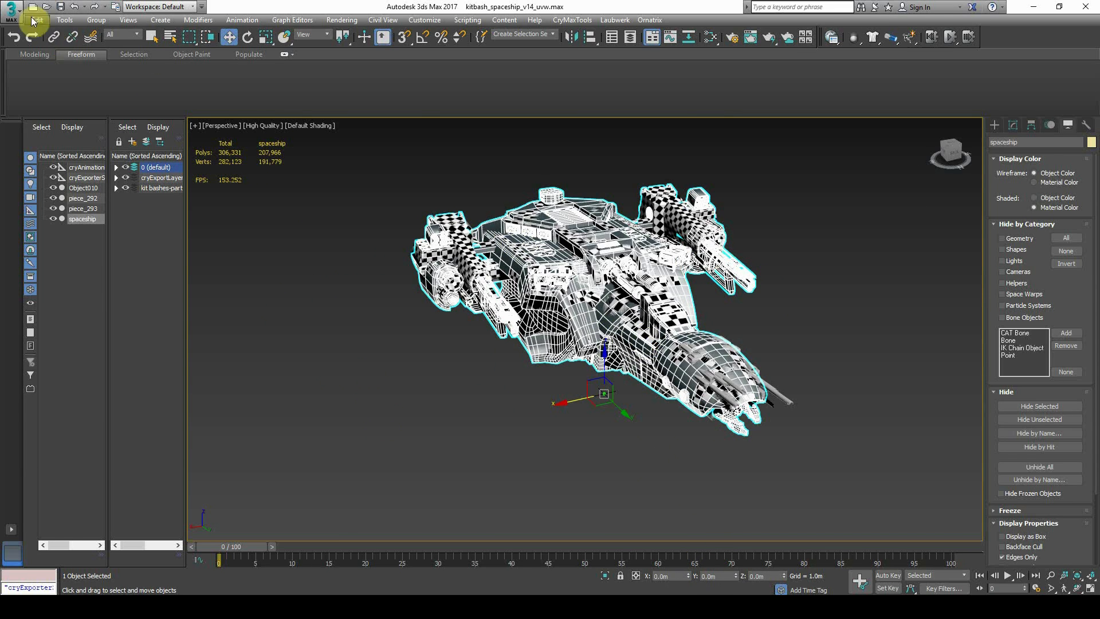
# Export only the selected detailed spaceship as an FBX file
pyautogui.click(11, 11)
pyautogui.click(71, 200)
pyautogui.click(143, 92)
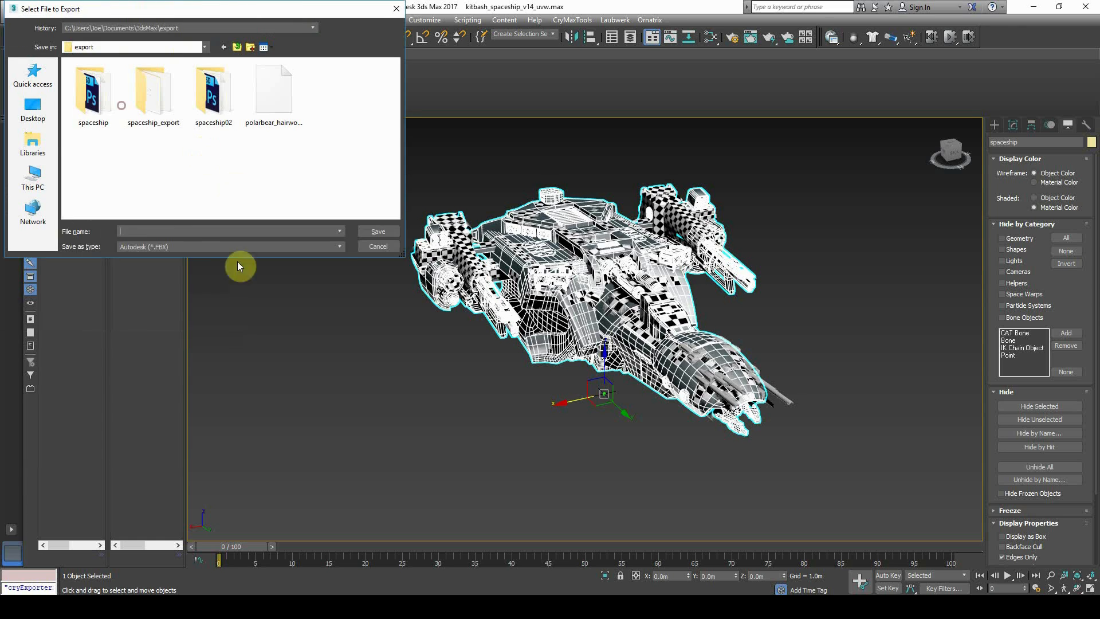
pyautogui.click(155, 247)
pyautogui.click(148, 257)
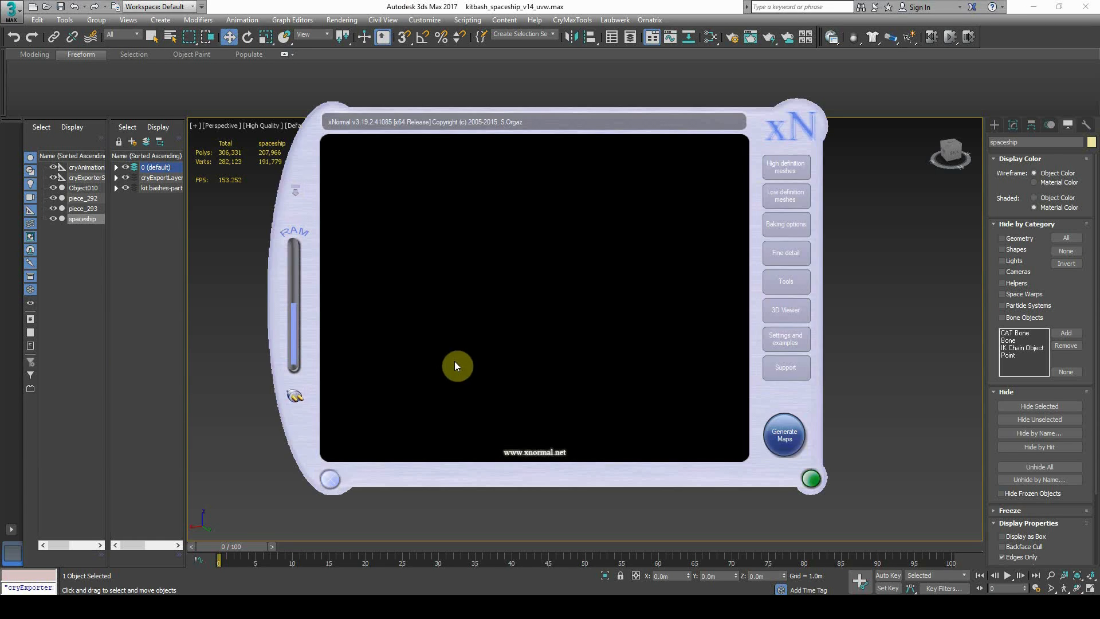
# Verify spaceship_highpoly.obj and spaceship_lowpoly.obj are loaded in xNormal's mesh lists
pyautogui.click(785, 171)
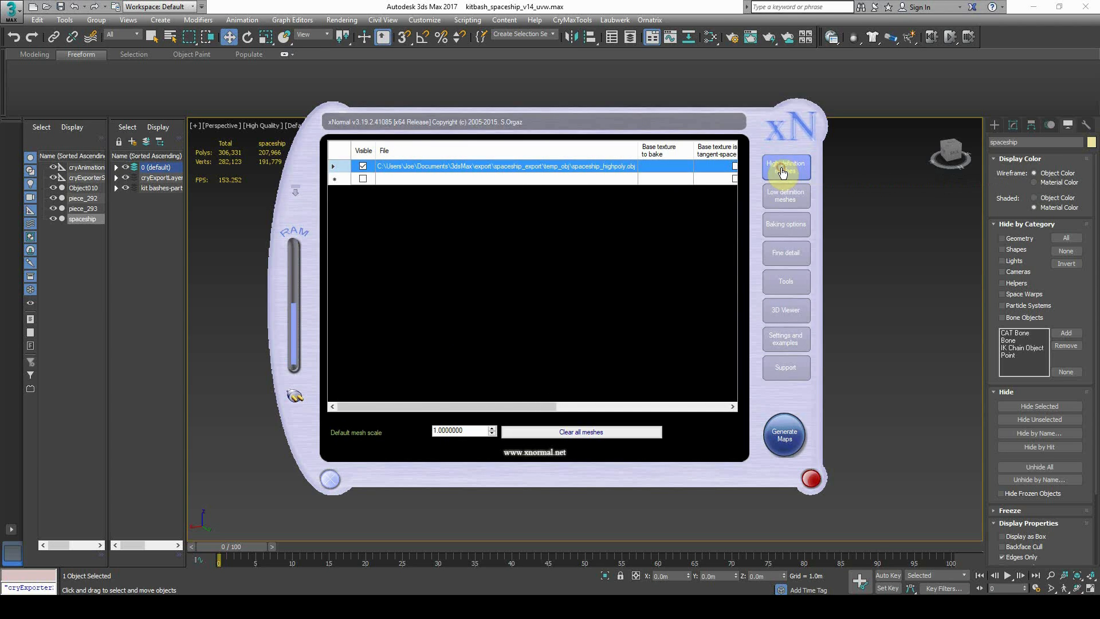
pyautogui.rightClick(559, 169)
pyautogui.click(550, 167)
pyautogui.rightClick(625, 169)
pyautogui.click(658, 180)
pyautogui.click(793, 86)
pyautogui.click(797, 196)
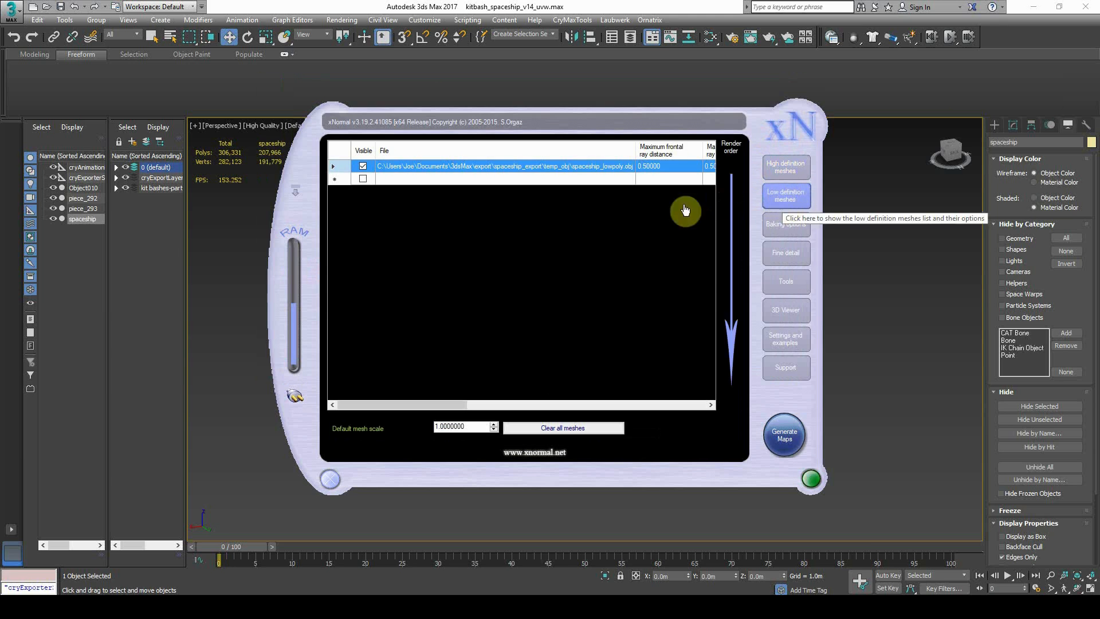
pyautogui.rightClick(542, 166)
pyautogui.click(616, 162)
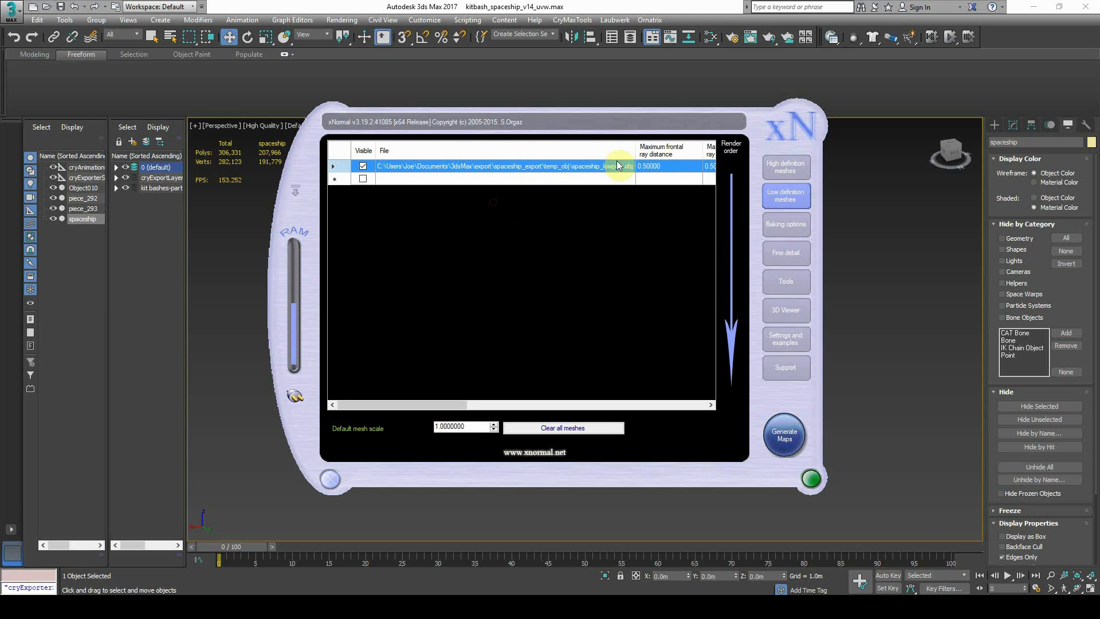
# Keep the bake map size at 4096 × 4096 in Baking options
pyautogui.click(779, 226)
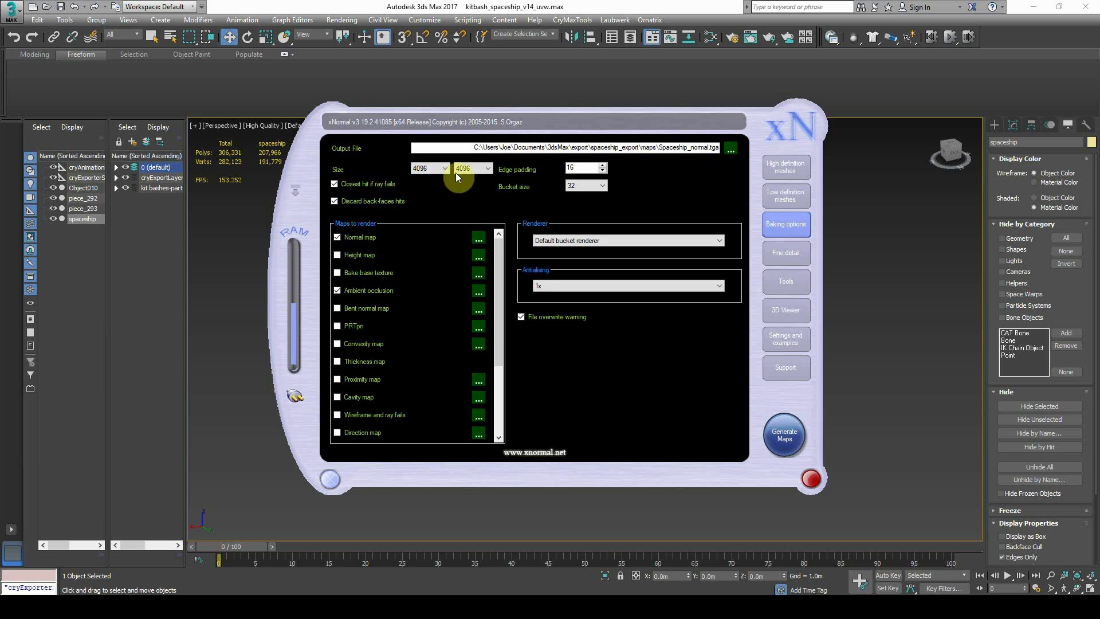
pyautogui.click(438, 171)
pyautogui.click(421, 237)
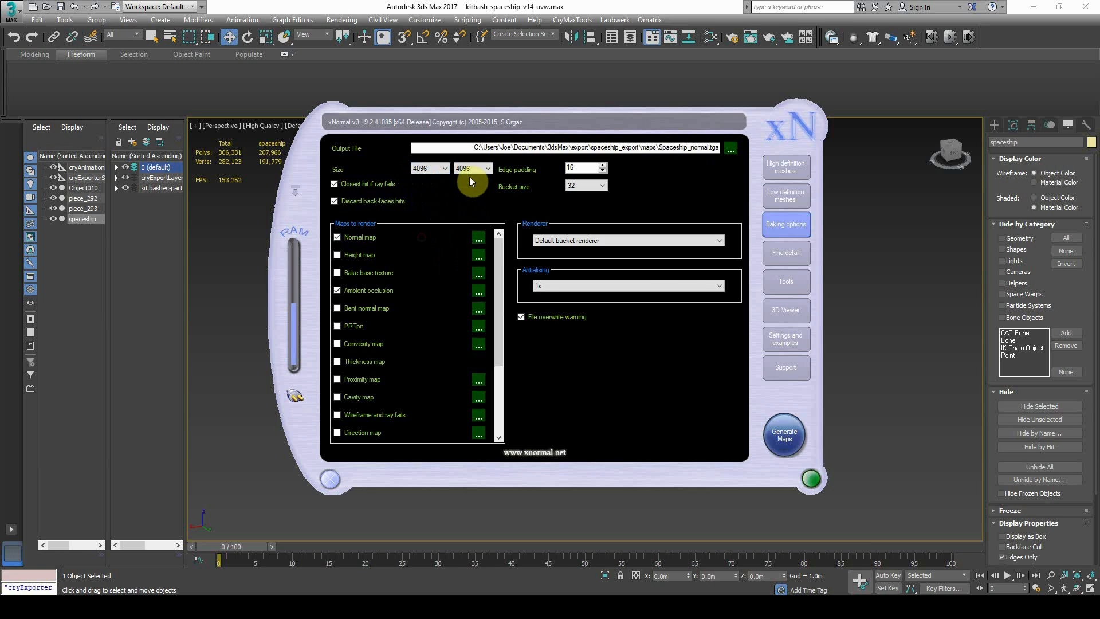
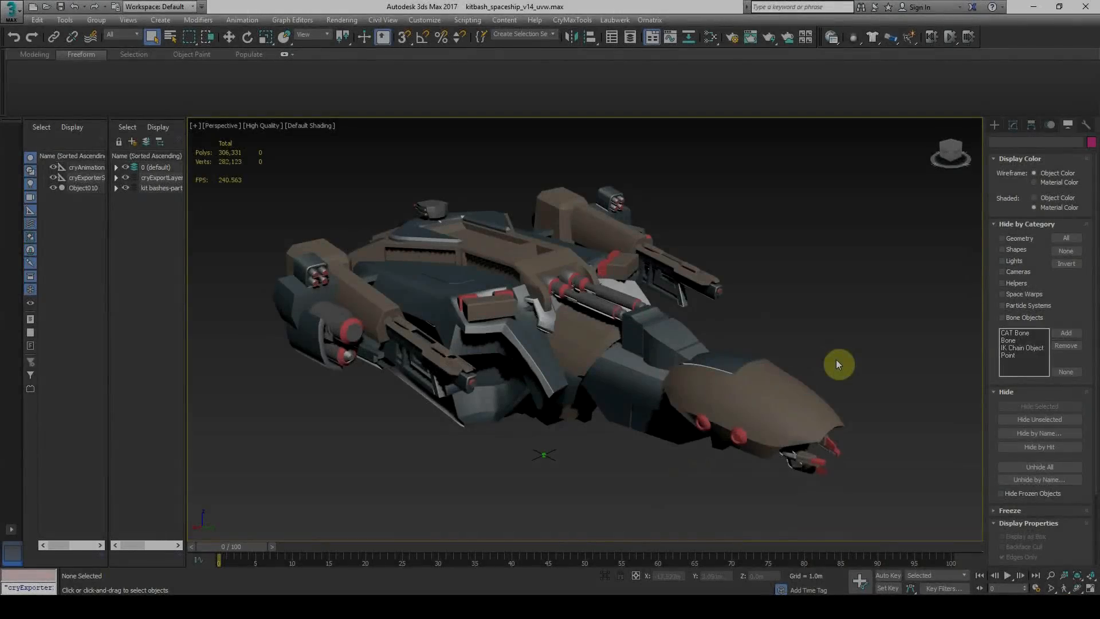
# Open Render To Texture and select the spaceship Object010 for baking
pyautogui.press('0')
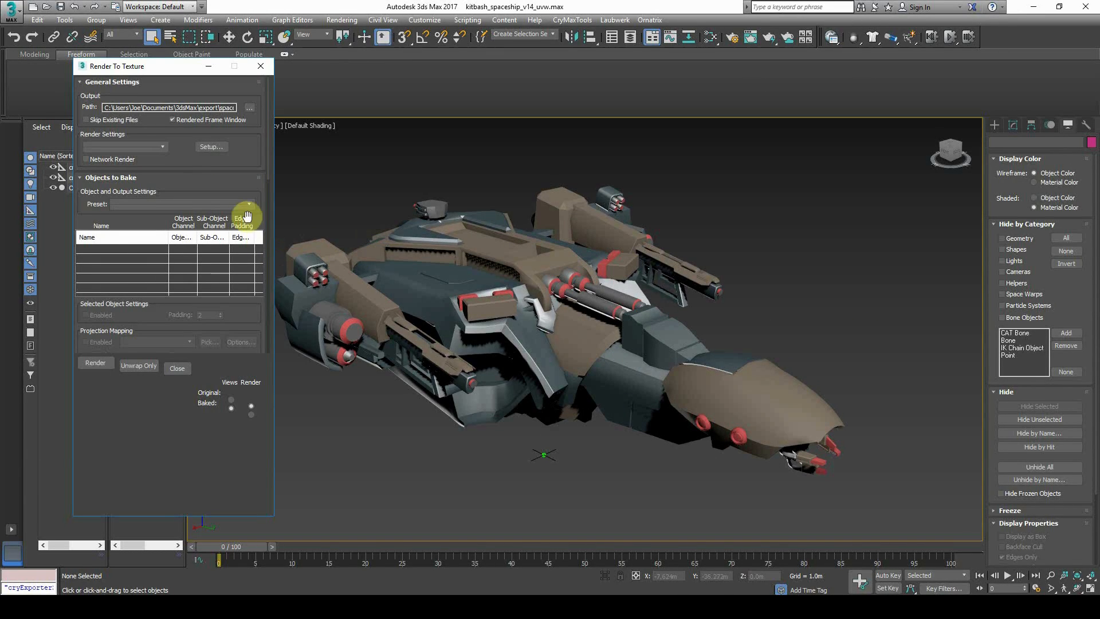
pyautogui.click(732, 36)
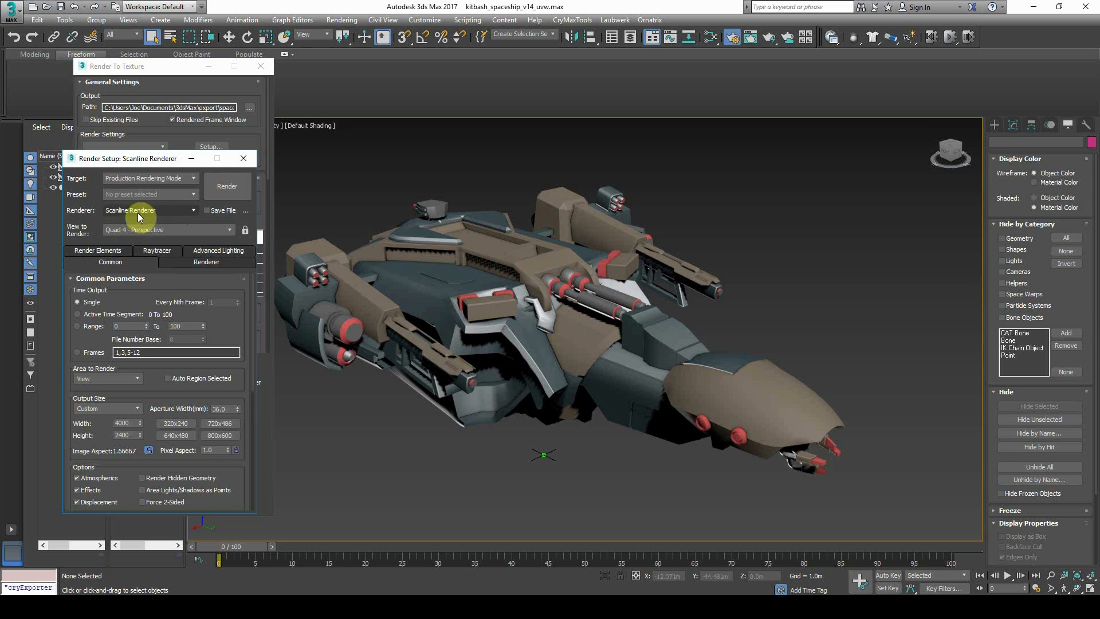
pyautogui.click(244, 159)
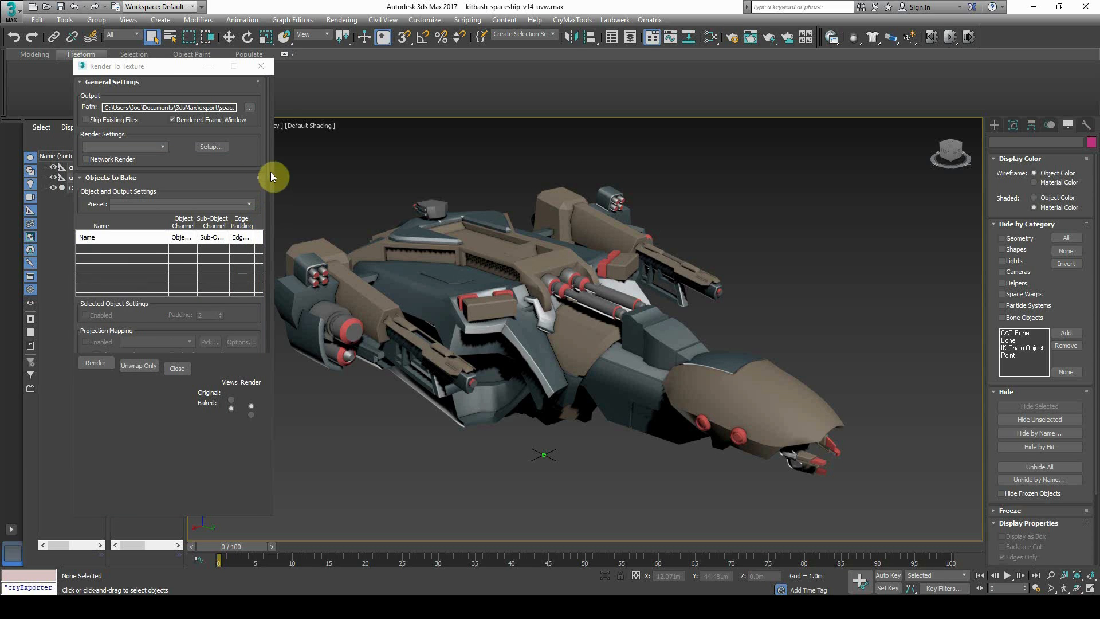
pyautogui.click(468, 332)
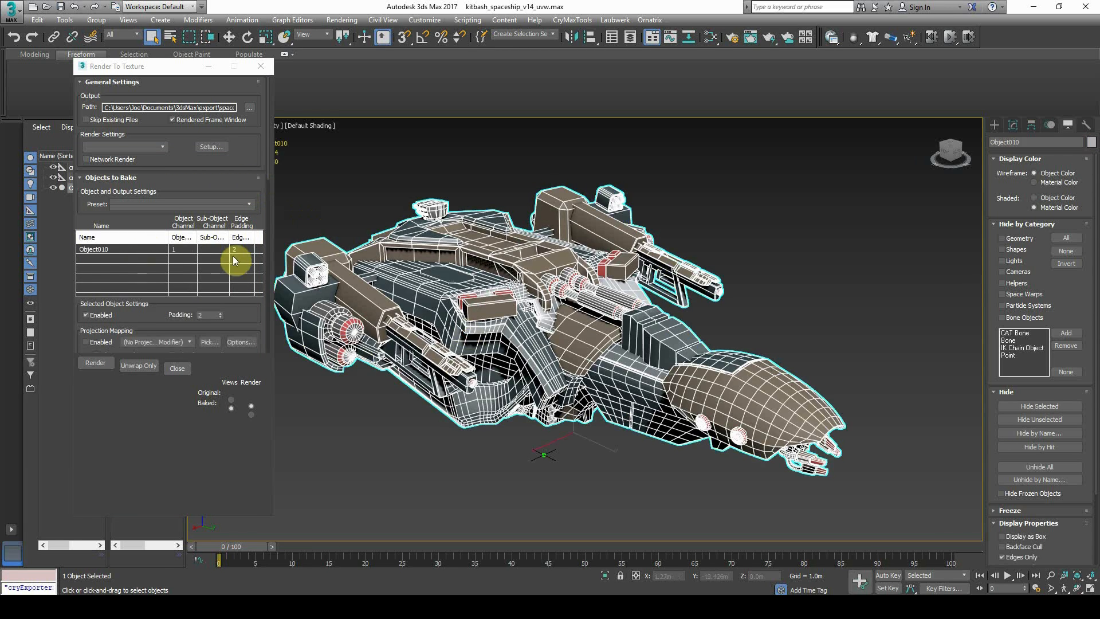
pyautogui.moveTo(272, 163); pyautogui.dragTo(275, 232)
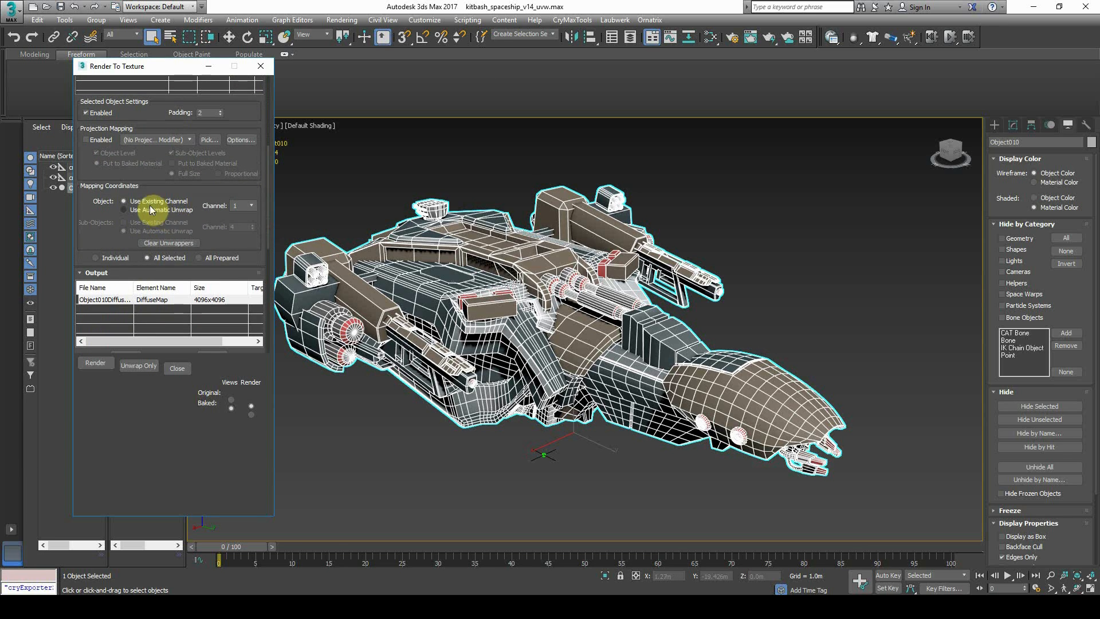
pyautogui.moveTo(269, 243); pyautogui.dragTo(277, 297)
# Set the bake's Target Map Slot to Diffuse Color at 4096 size
pyautogui.click(241, 262)
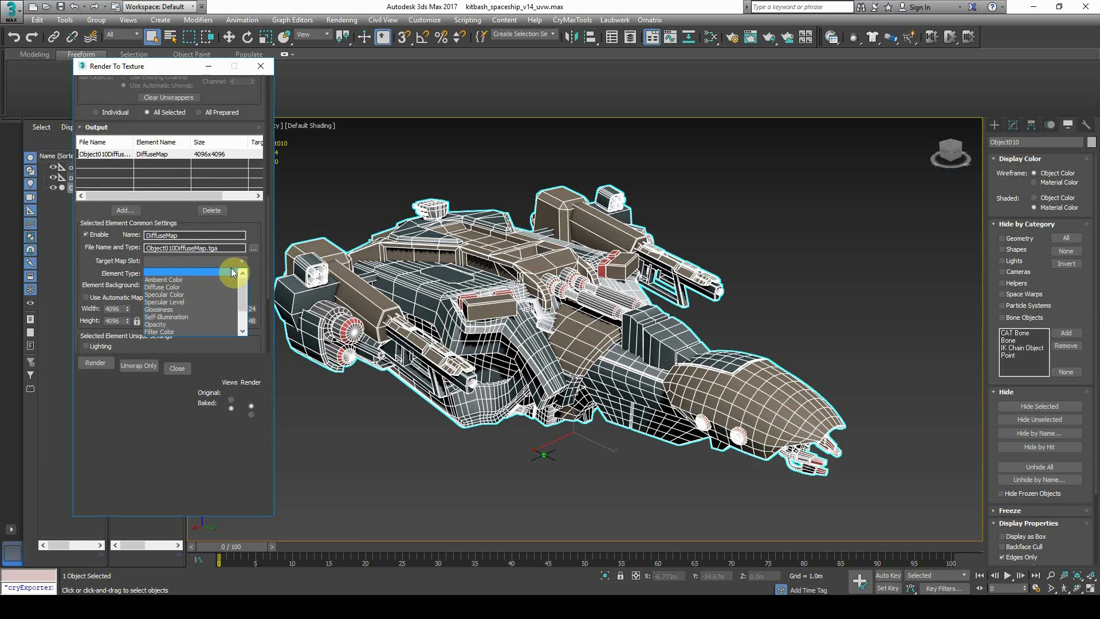
pyautogui.click(171, 285)
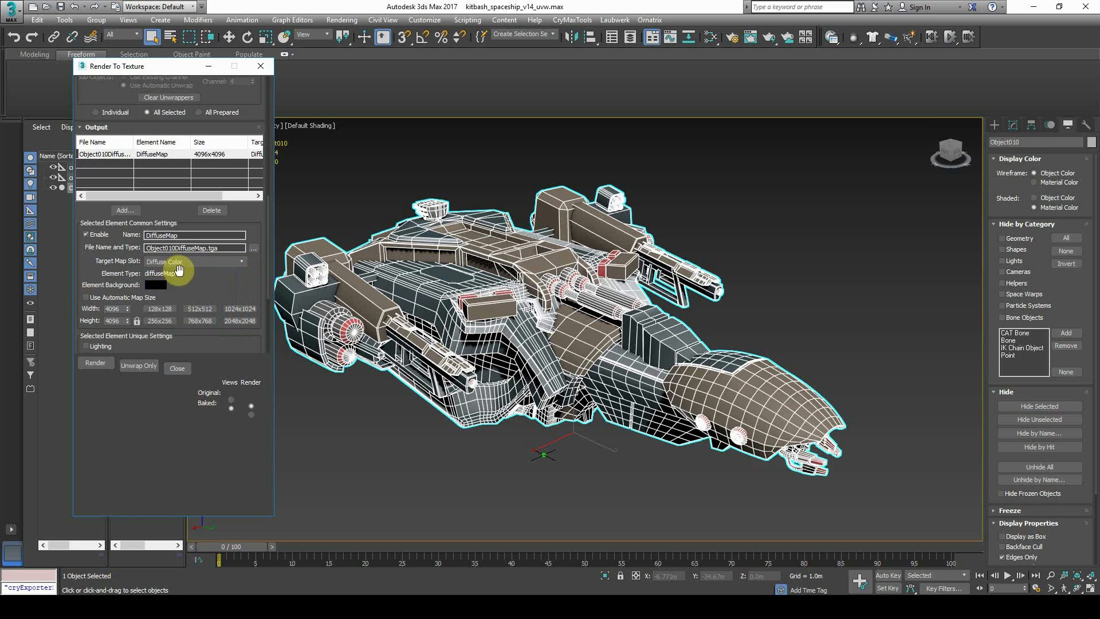
pyautogui.moveTo(120, 311); pyautogui.dragTo(96, 308)
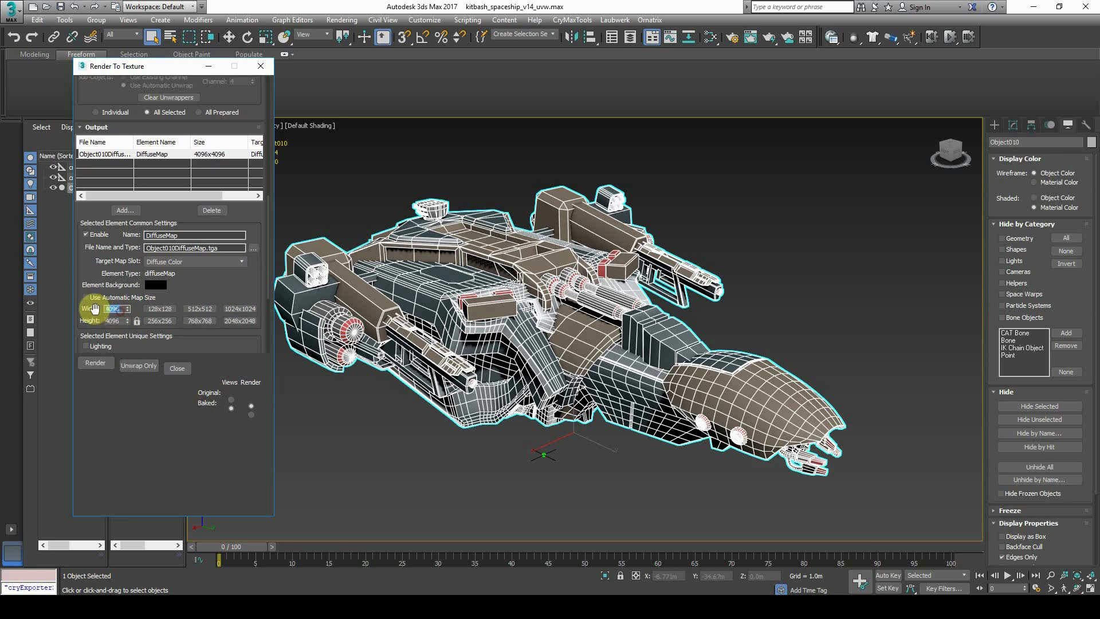
pyautogui.scroll(-3, 167, 287)
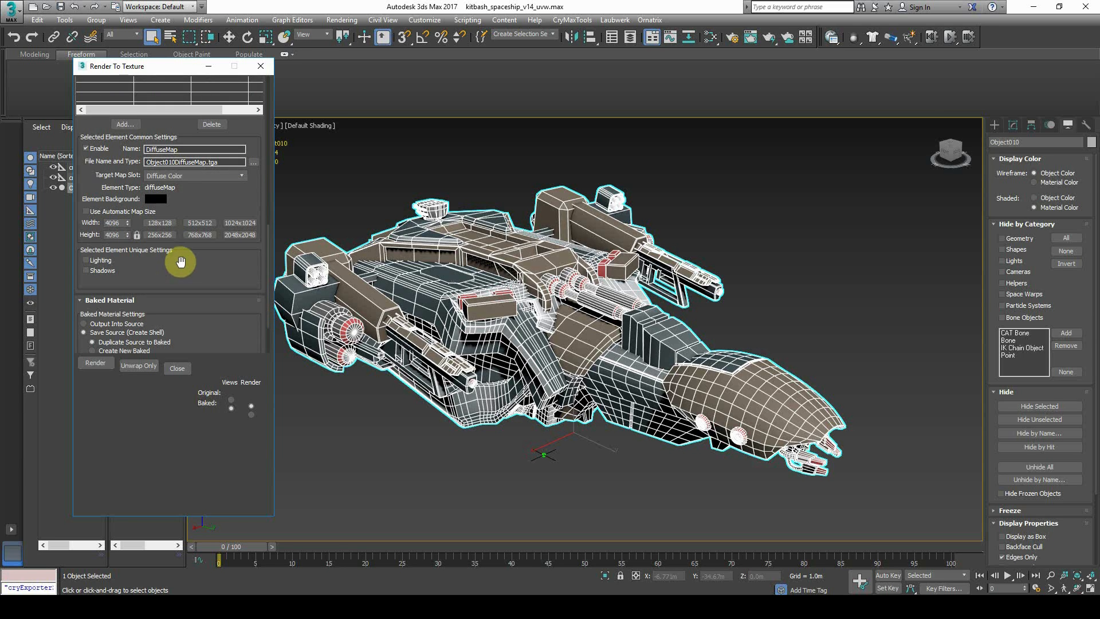
pyautogui.scroll(-3, 181, 262)
pyautogui.scroll(4, 180, 262)
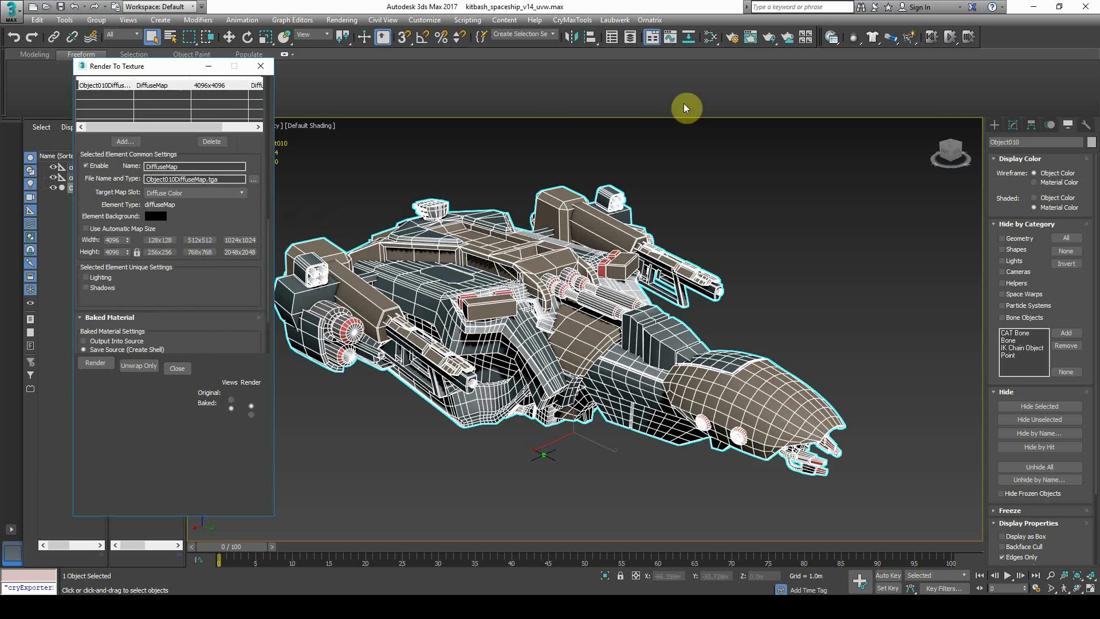
# Choose Material ID under Render Elements in Render Setup, then render the bake
pyautogui.click(732, 39)
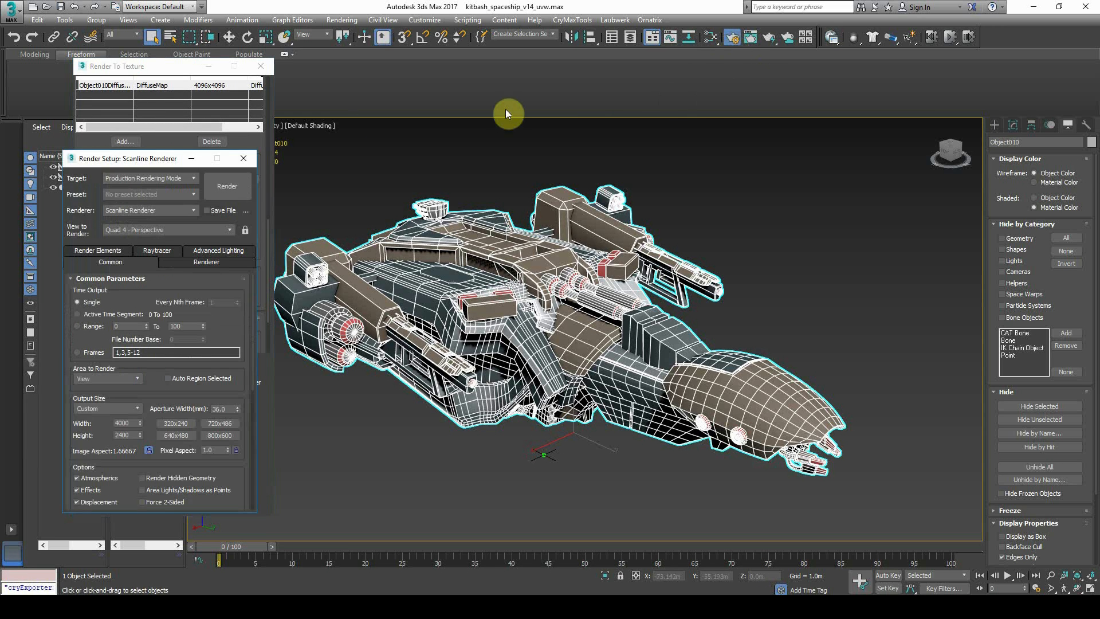
pyautogui.moveTo(157, 161); pyautogui.dragTo(402, 84)
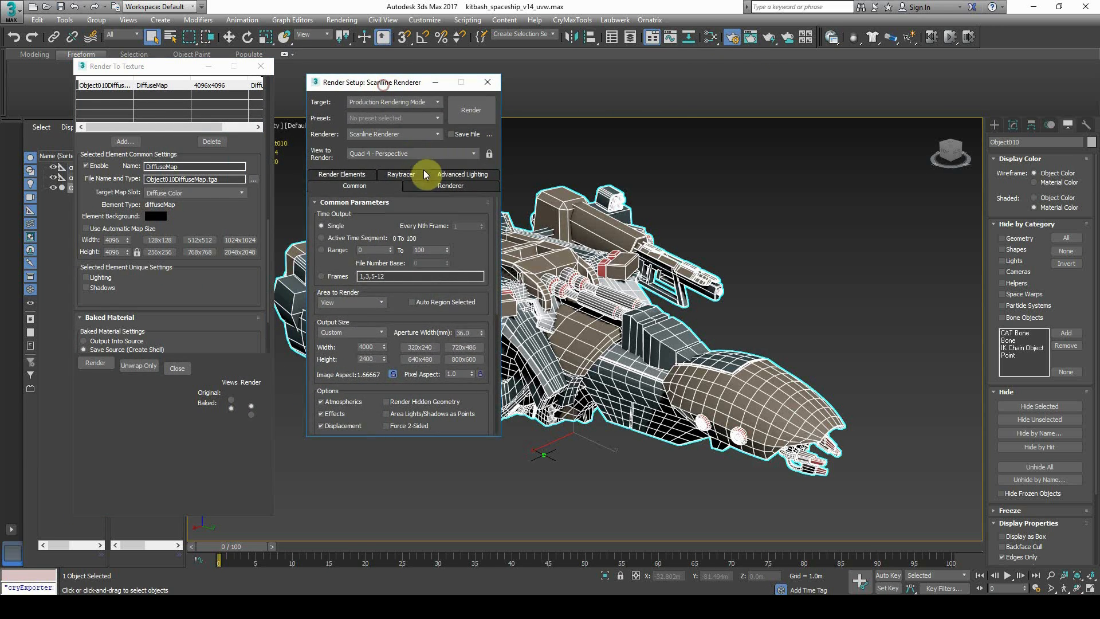
pyautogui.click(356, 175)
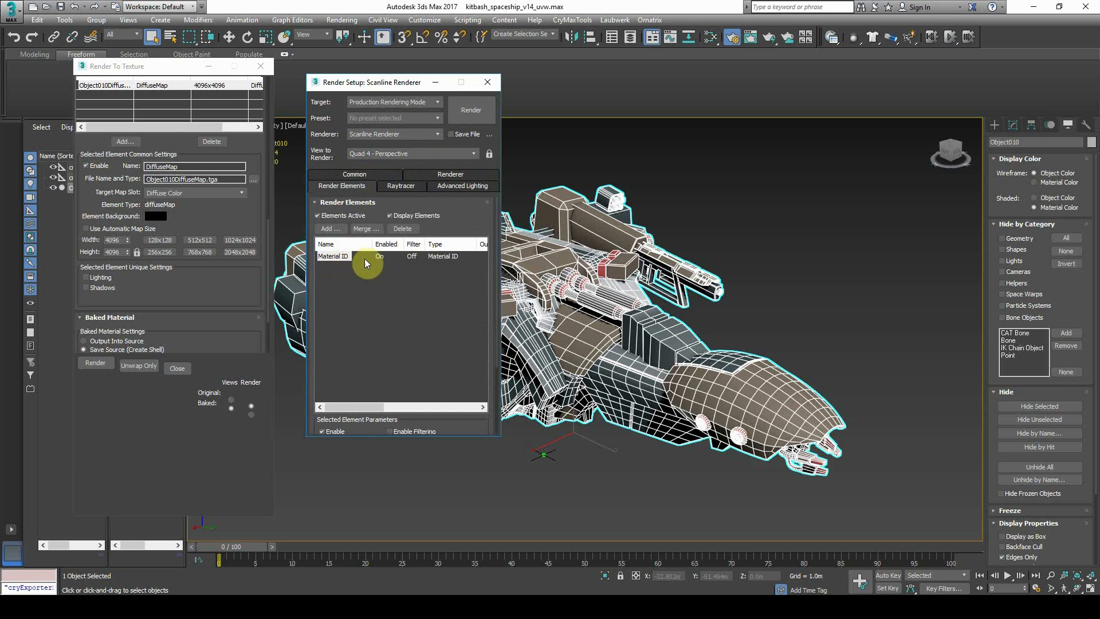
pyautogui.click(330, 229)
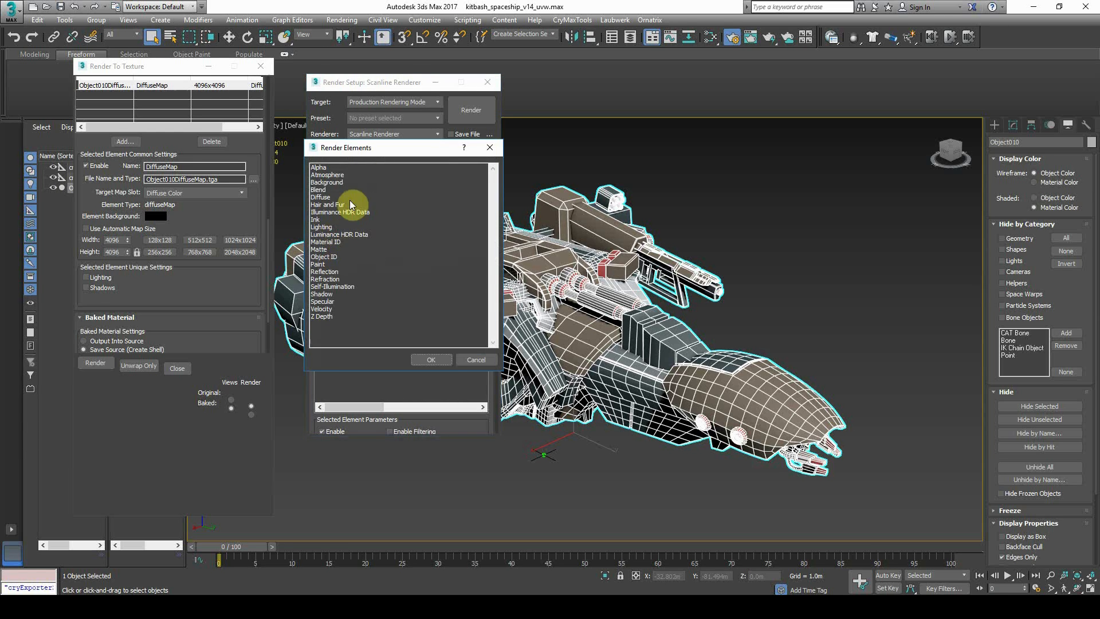
pyautogui.click(331, 241)
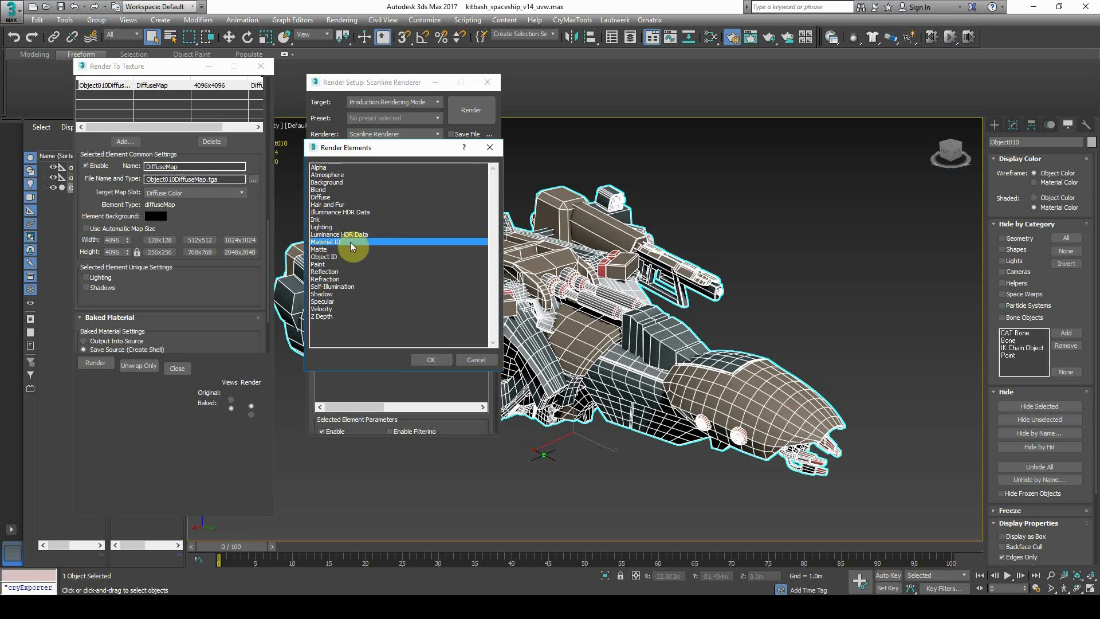
pyautogui.click(471, 362)
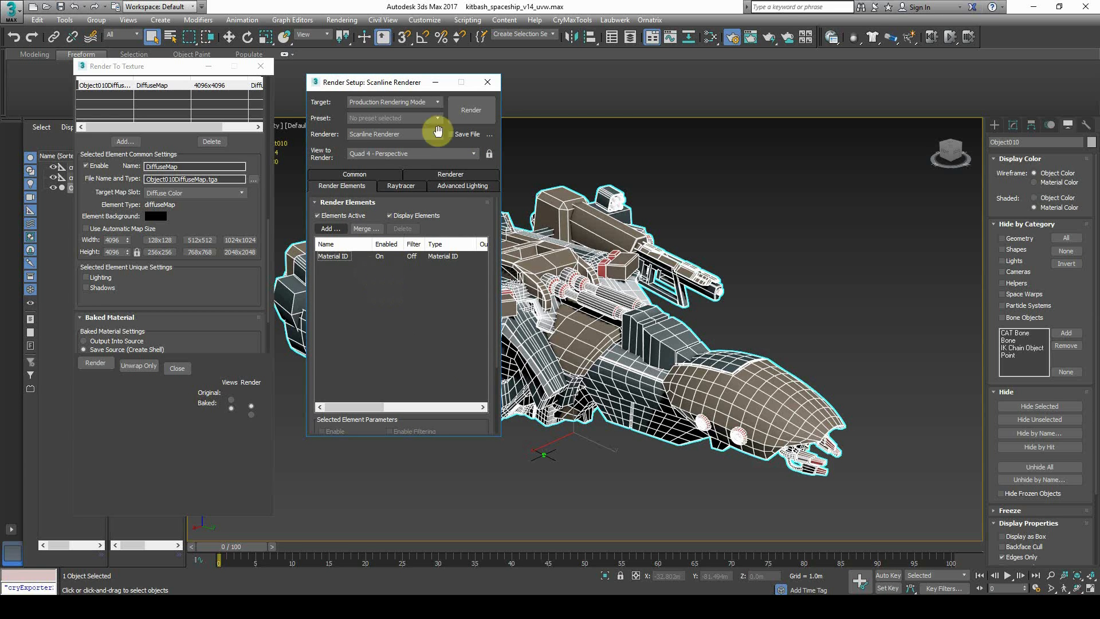
pyautogui.click(488, 82)
pyautogui.click(101, 364)
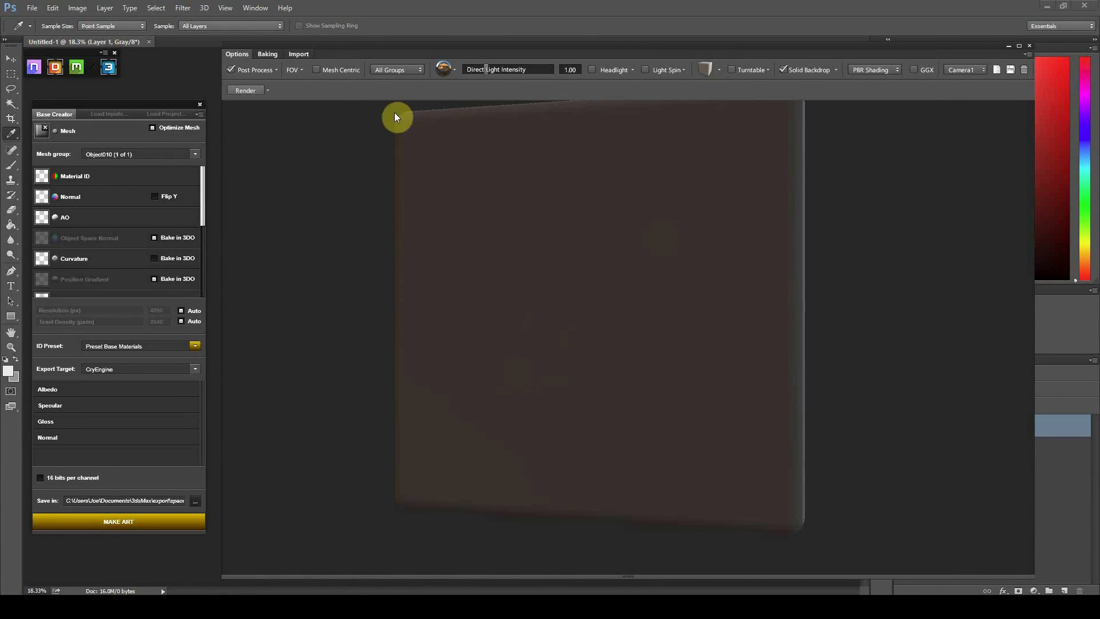
# Load spaceship_uvwrapped.obj as the DDO project mesh
pyautogui.click(35, 10)
pyautogui.click(35, 9)
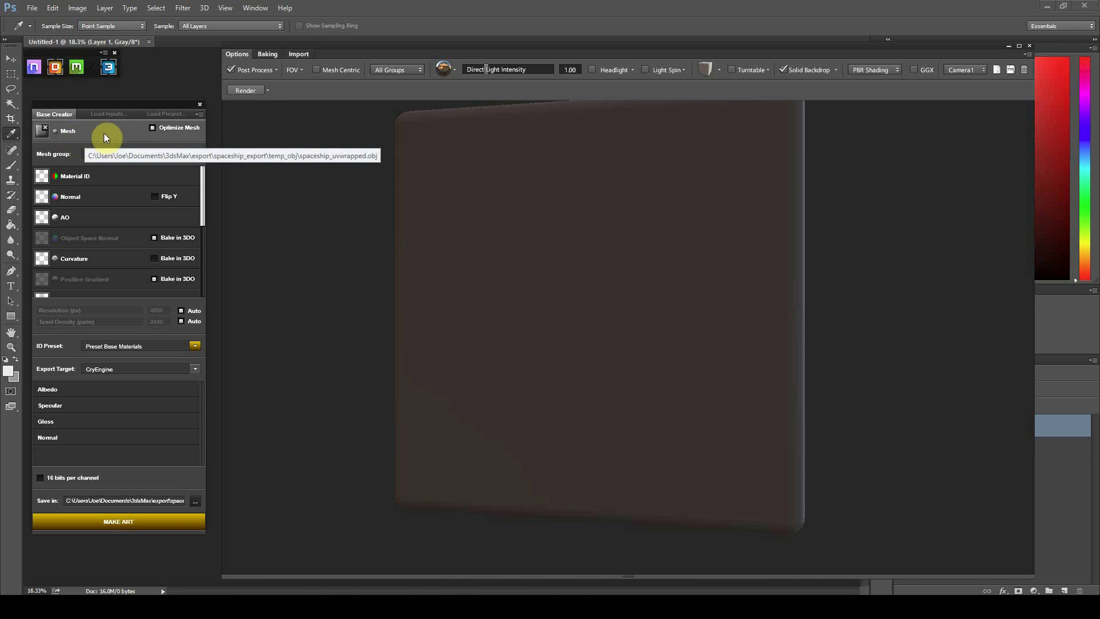
pyautogui.moveTo(325, 57); pyautogui.dragTo(322, 65)
pyautogui.moveTo(145, 109); pyautogui.dragTo(135, 109)
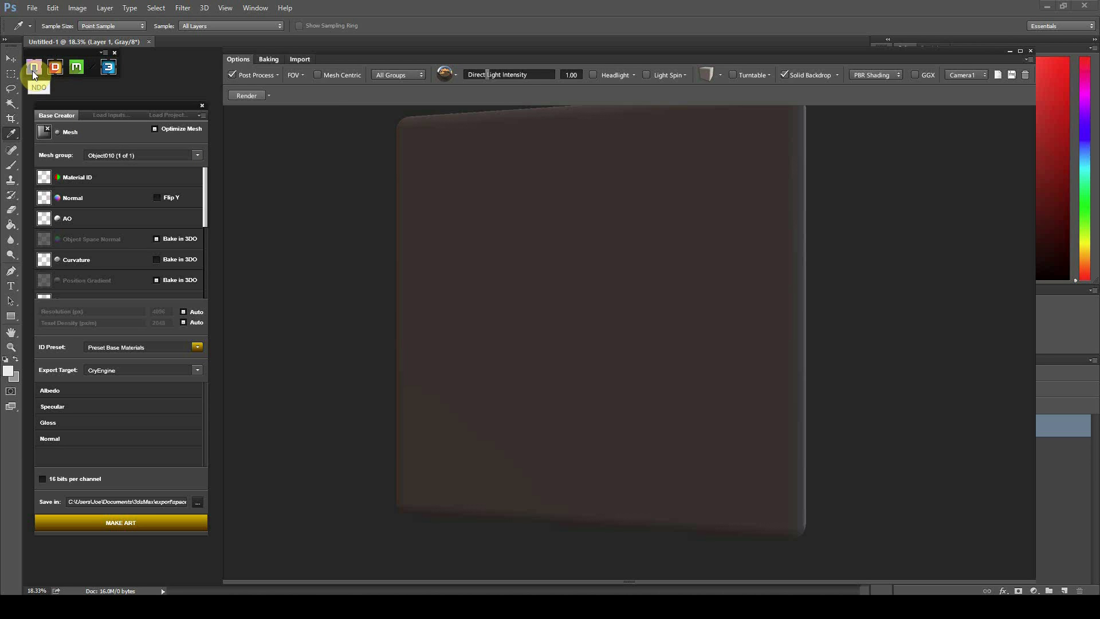
pyautogui.click(84, 135)
pyautogui.moveTo(94, 112); pyautogui.dragTo(209, 110)
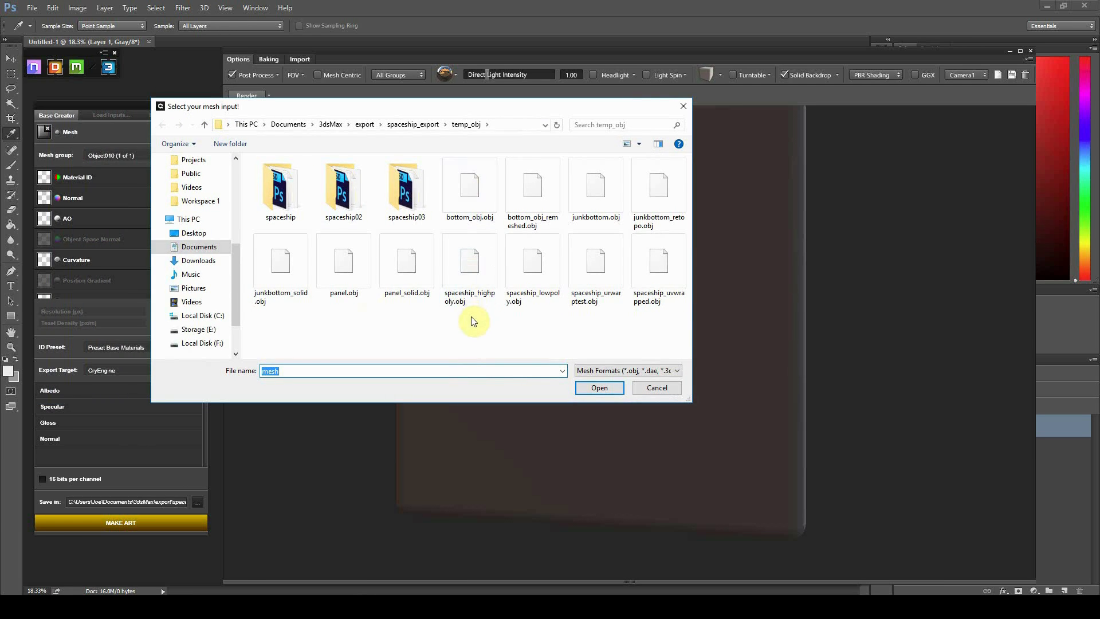
pyautogui.click(665, 278)
pyautogui.doubleClick(665, 279)
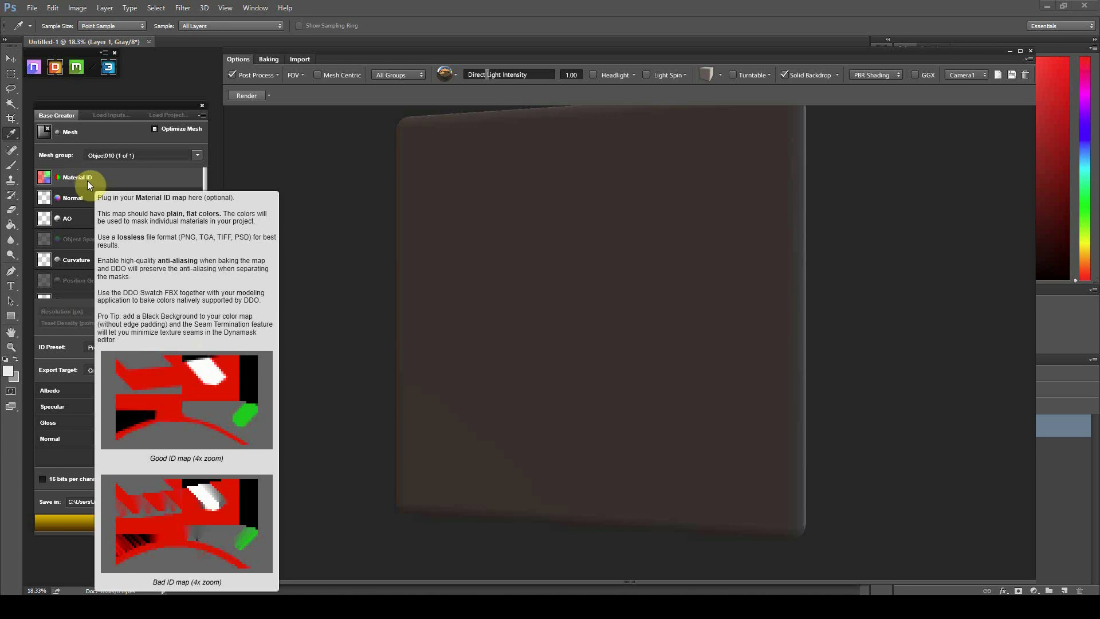
# Assign Object010DiffuseMap.png as ID map, Spaceship_normal_normals.tga as normal, Spaceship_normal_occlusion.tga as AO
pyautogui.click(88, 181)
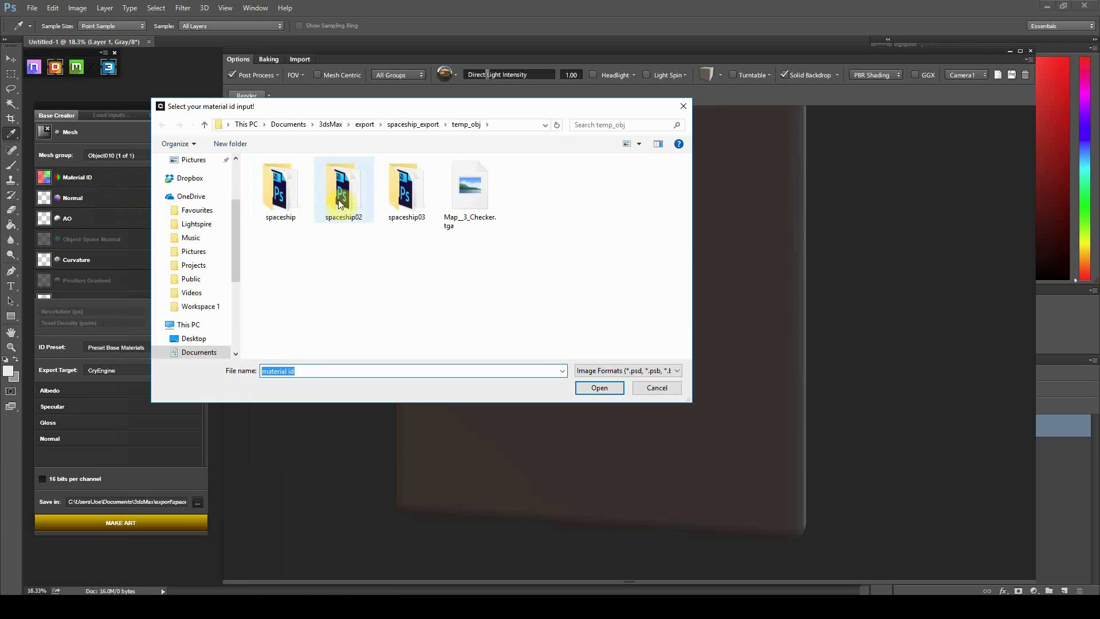
pyautogui.click(421, 125)
pyautogui.doubleClick(296, 187)
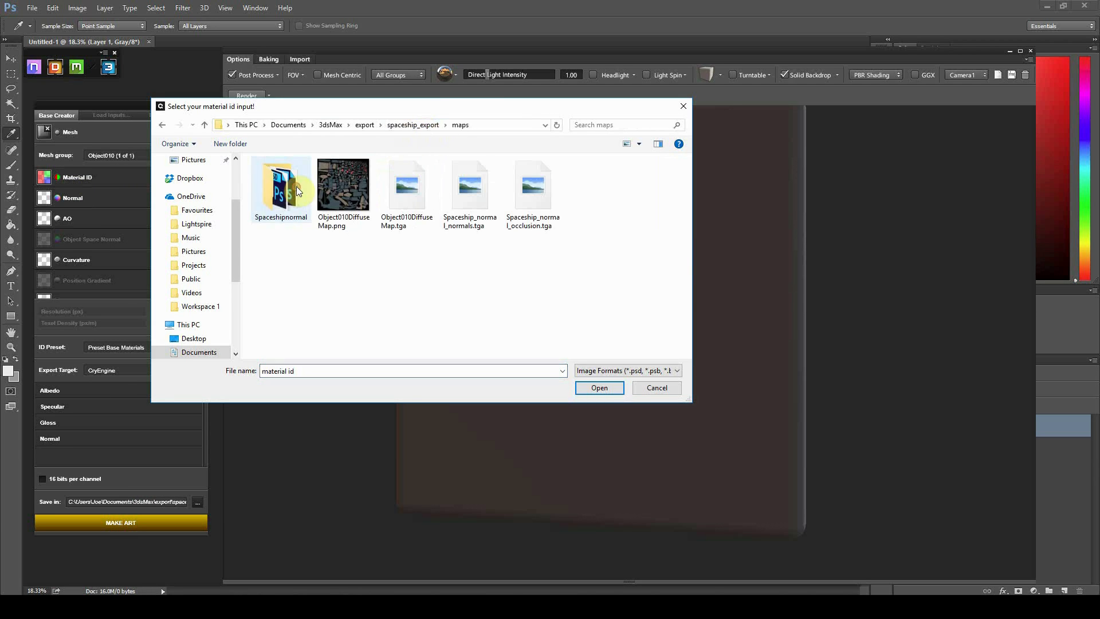
pyautogui.doubleClick(339, 184)
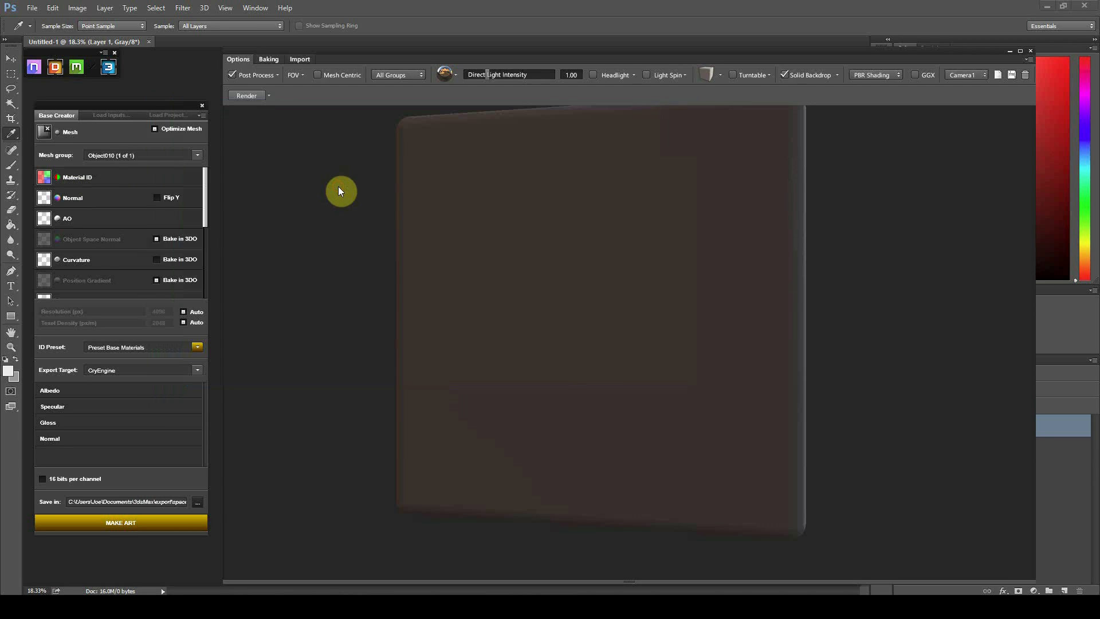
pyautogui.click(94, 198)
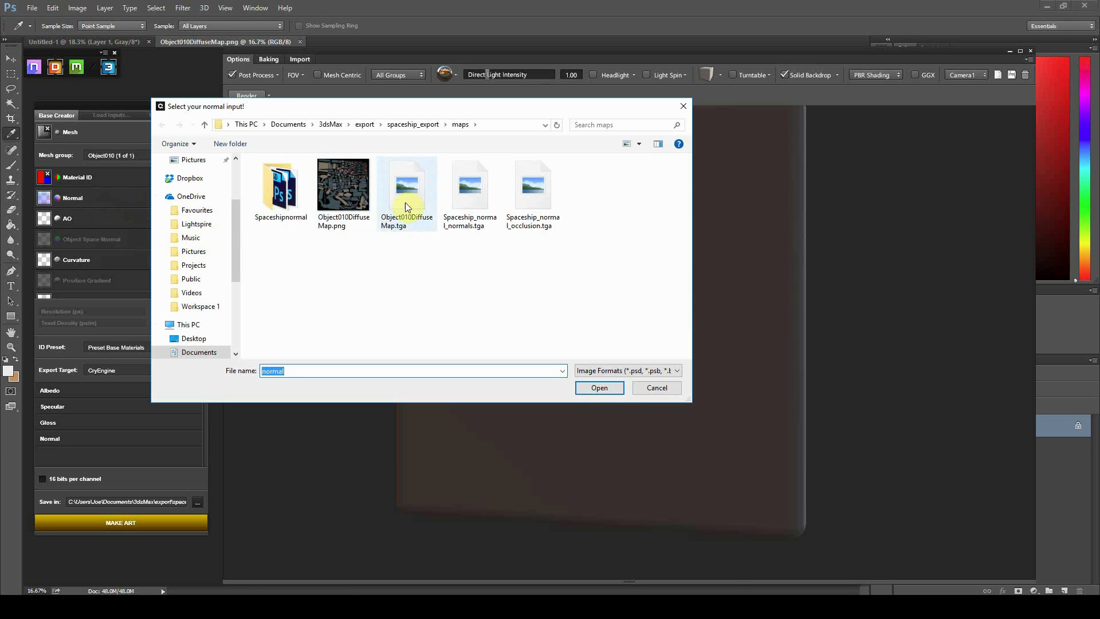
pyautogui.doubleClick(478, 207)
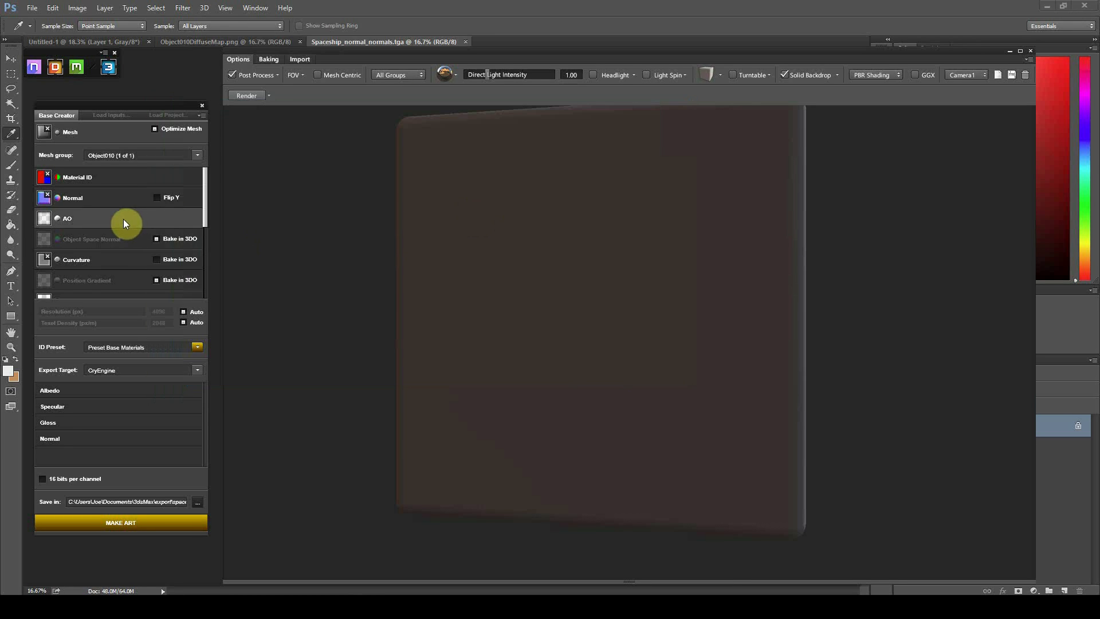
pyautogui.click(125, 223)
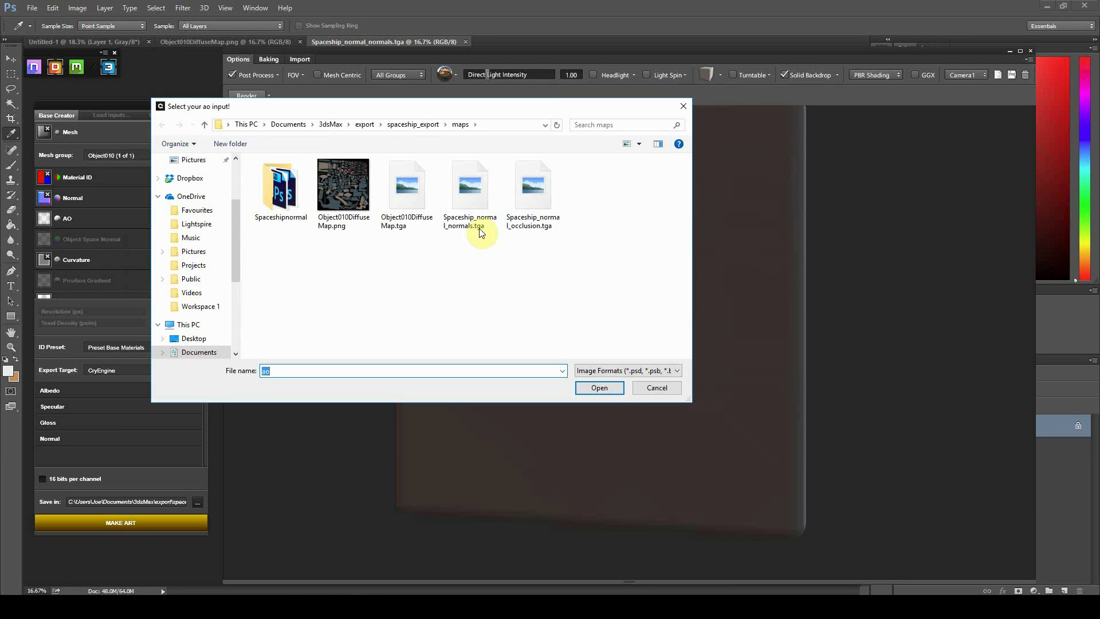
pyautogui.doubleClick(527, 195)
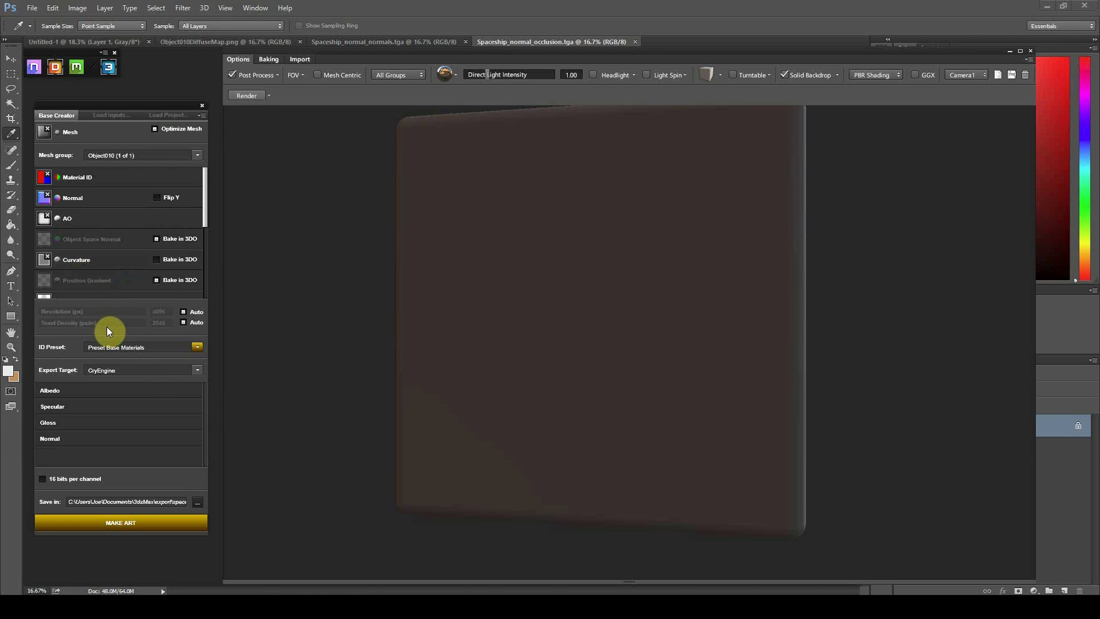
# Keep CryEngine as the export target and run MAKE ART to generate maps
pyautogui.click(119, 370)
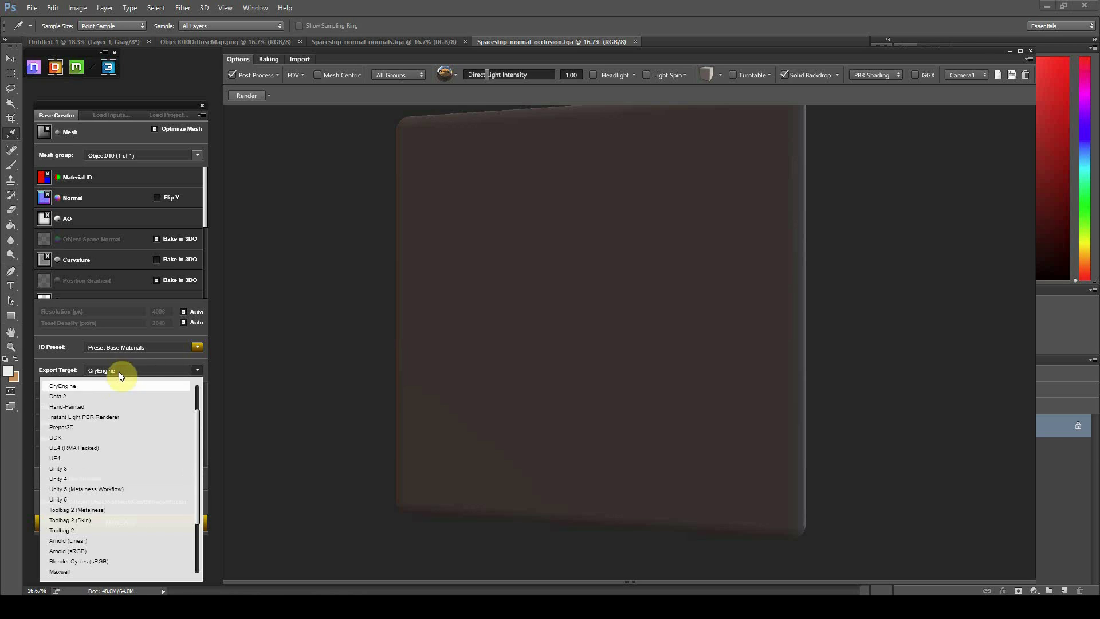
pyautogui.click(82, 387)
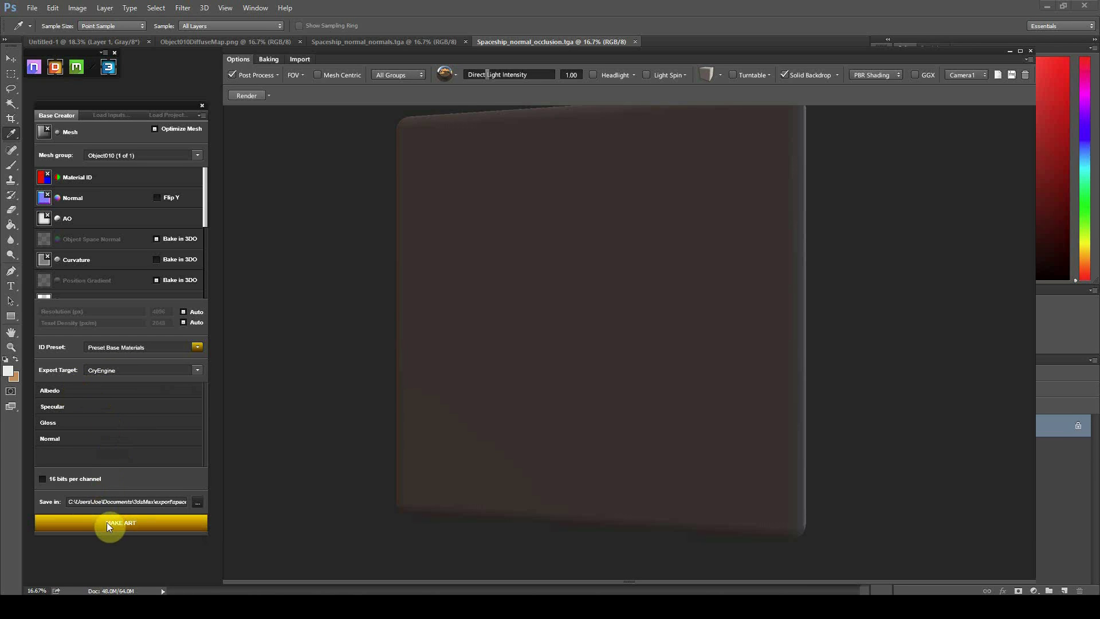
pyautogui.click(137, 524)
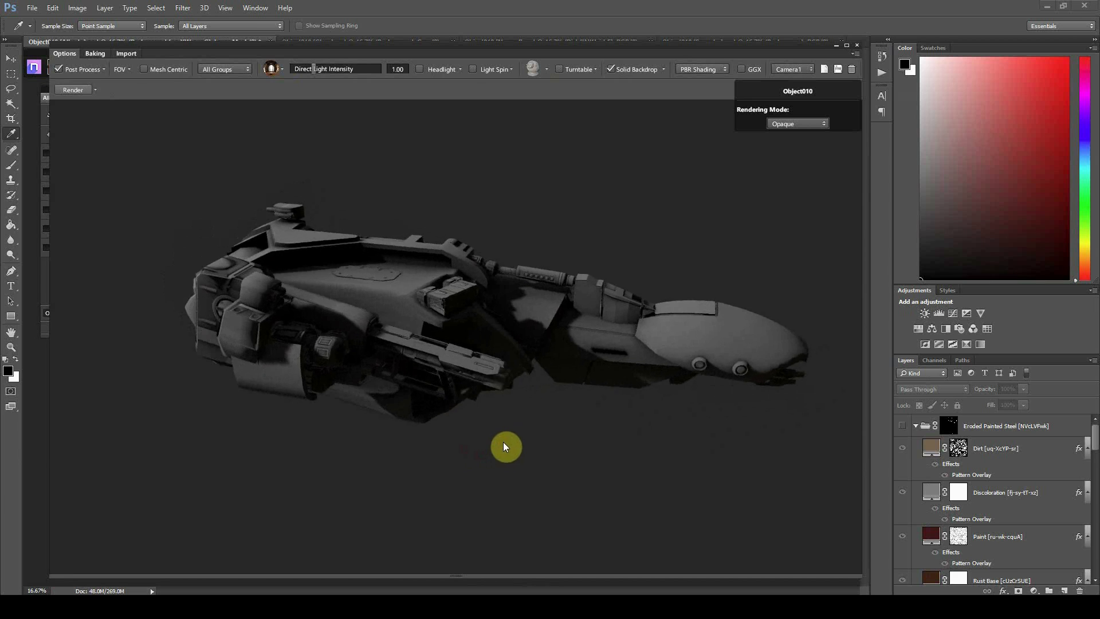
# Try the 3DO lighting presets and raise the skybox exposure to 2.21
pyautogui.moveTo(503, 442); pyautogui.dragTo(434, 443)
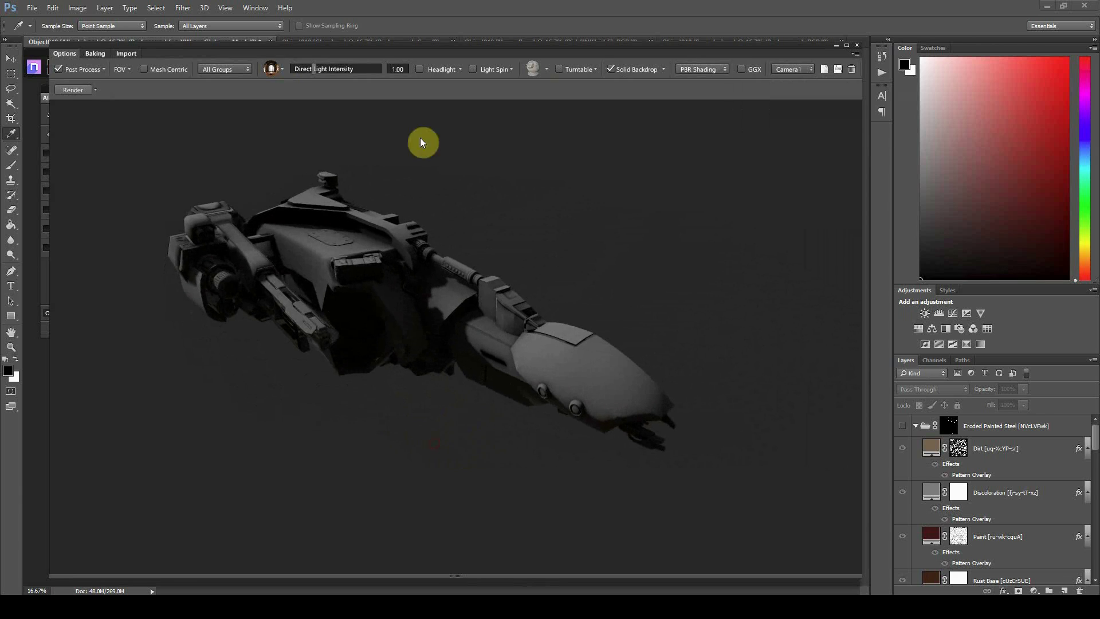
pyautogui.click(269, 71)
pyautogui.click(269, 118)
pyautogui.click(290, 119)
pyautogui.click(322, 119)
pyautogui.click(342, 120)
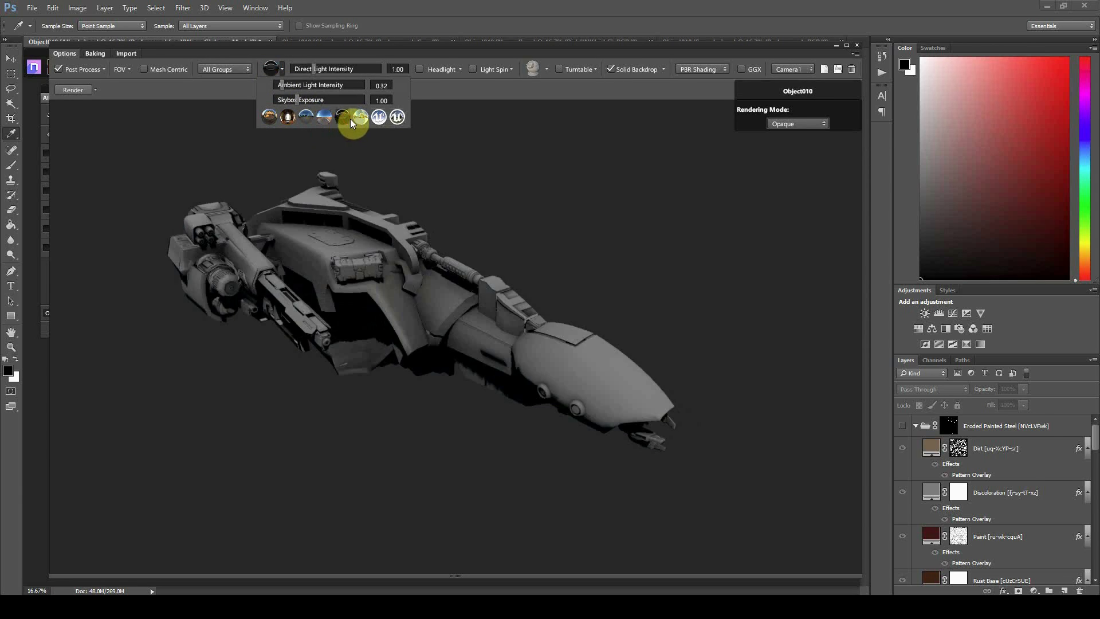
pyautogui.click(361, 119)
pyautogui.click(379, 118)
pyautogui.click(397, 118)
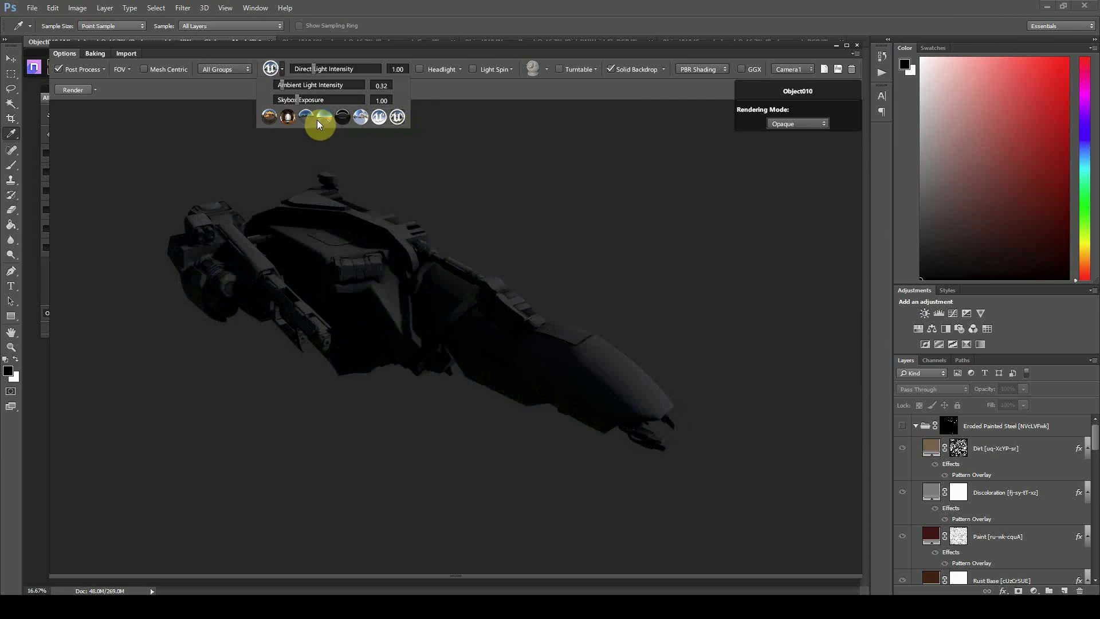
pyautogui.click(321, 120)
pyautogui.click(290, 119)
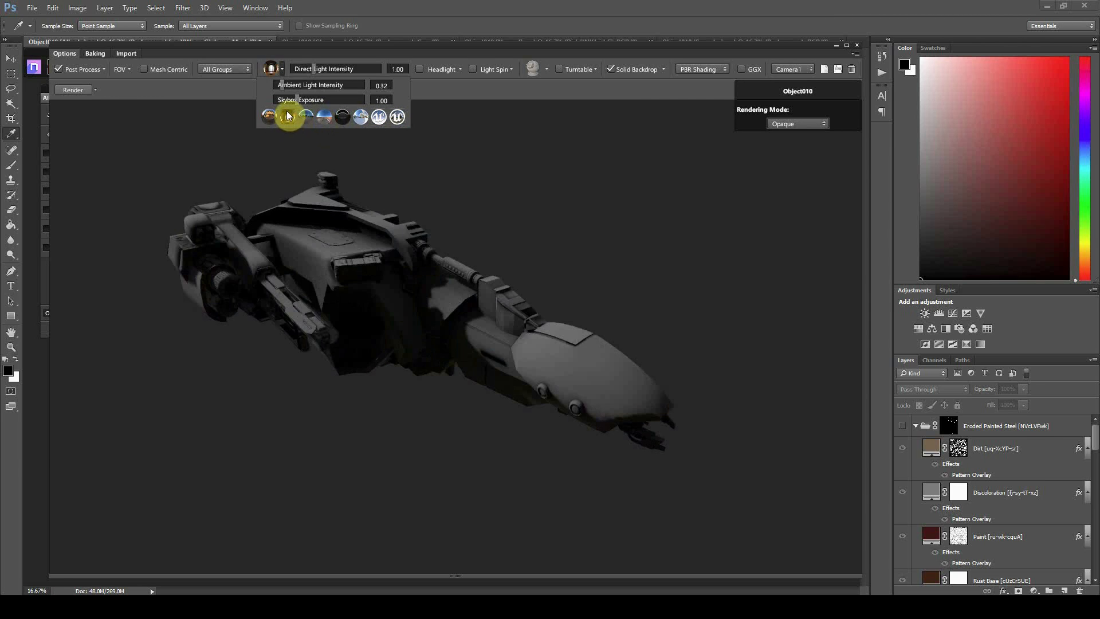
pyautogui.moveTo(299, 104); pyautogui.dragTo(322, 73)
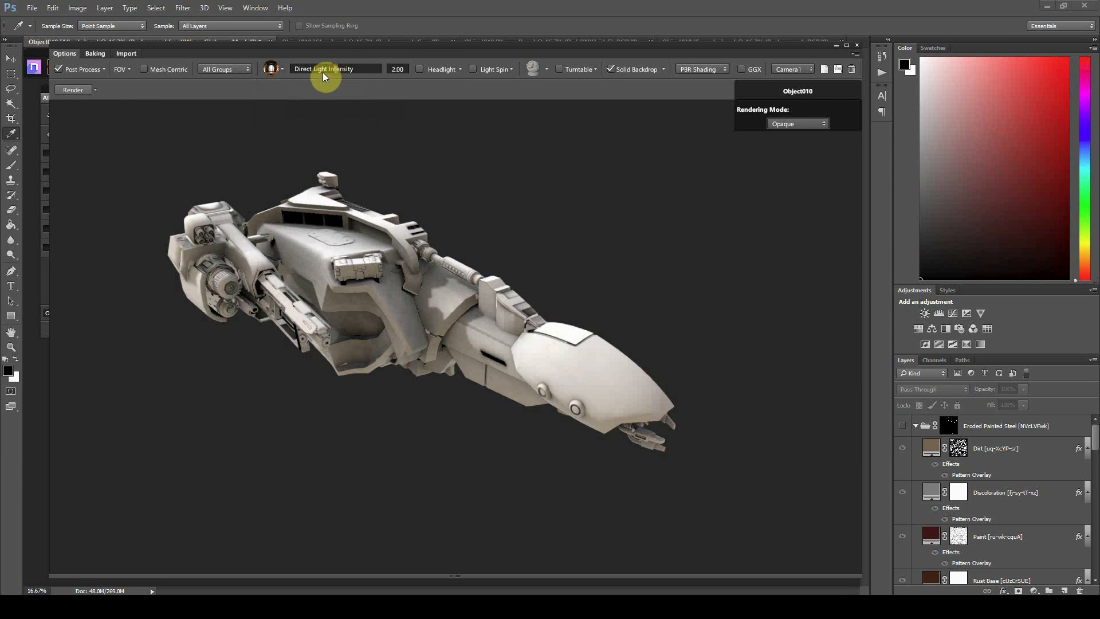
# Reset the direct light and ambient light intensities to 1.00
pyautogui.click(275, 72)
pyautogui.click(272, 115)
pyautogui.click(289, 116)
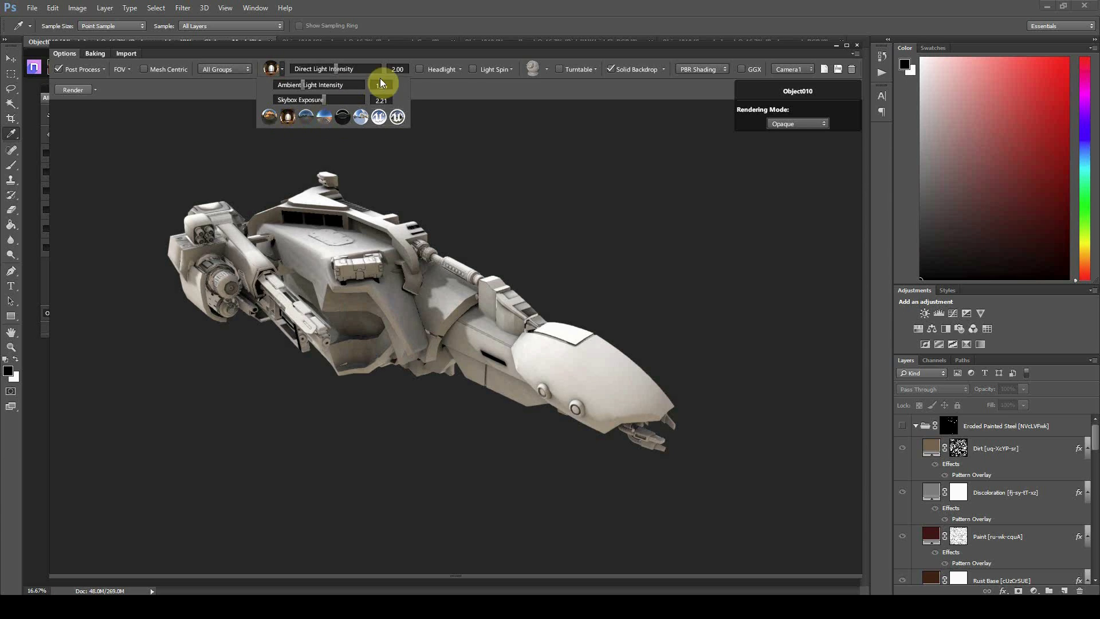
pyautogui.click(401, 70)
pyautogui.write('1')
pyautogui.press('Return')
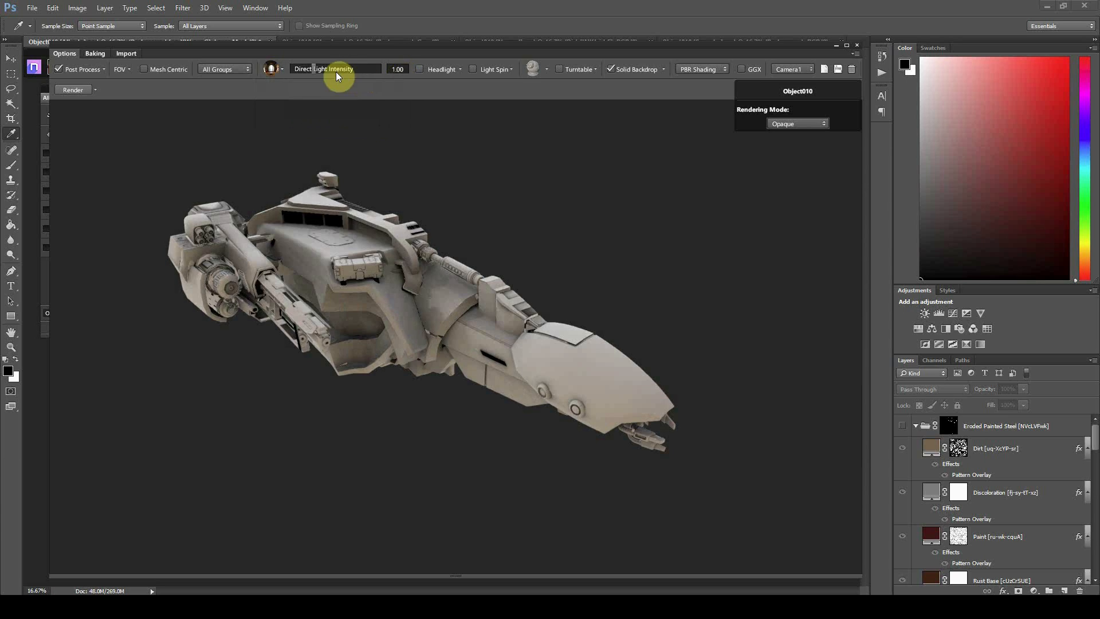
pyautogui.click(268, 72)
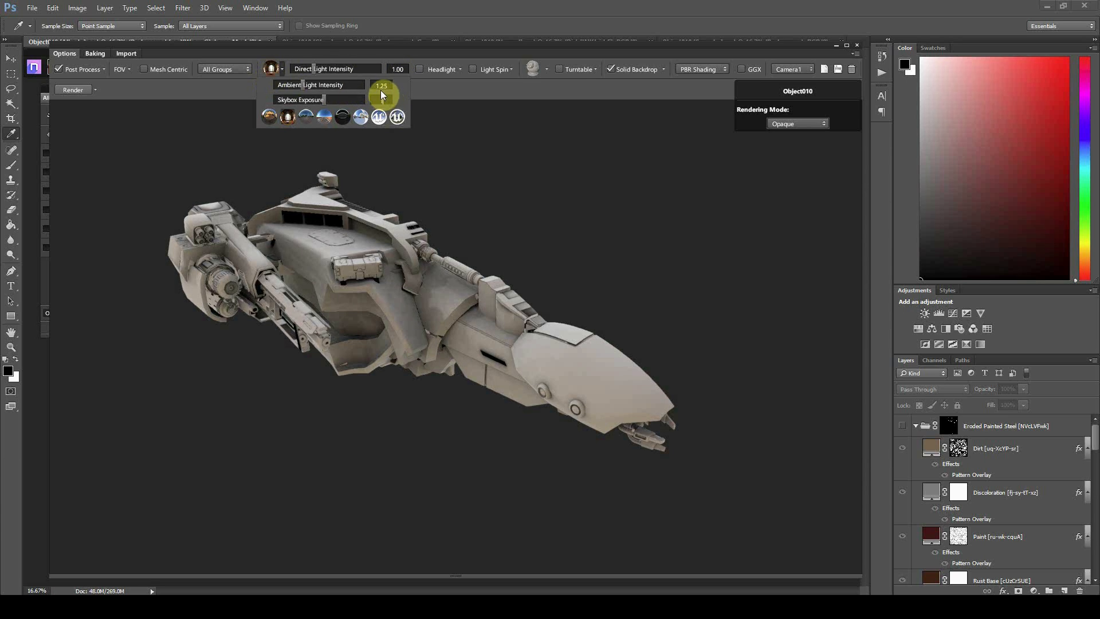
pyautogui.click(379, 88)
pyautogui.write('1')
pyautogui.press('Return')
# Switch to the blue-sky lighting preset and orbit the ship to check it
pyautogui.click(271, 121)
pyautogui.click(286, 119)
pyautogui.click(319, 120)
pyautogui.moveTo(428, 232); pyautogui.dragTo(468, 243)
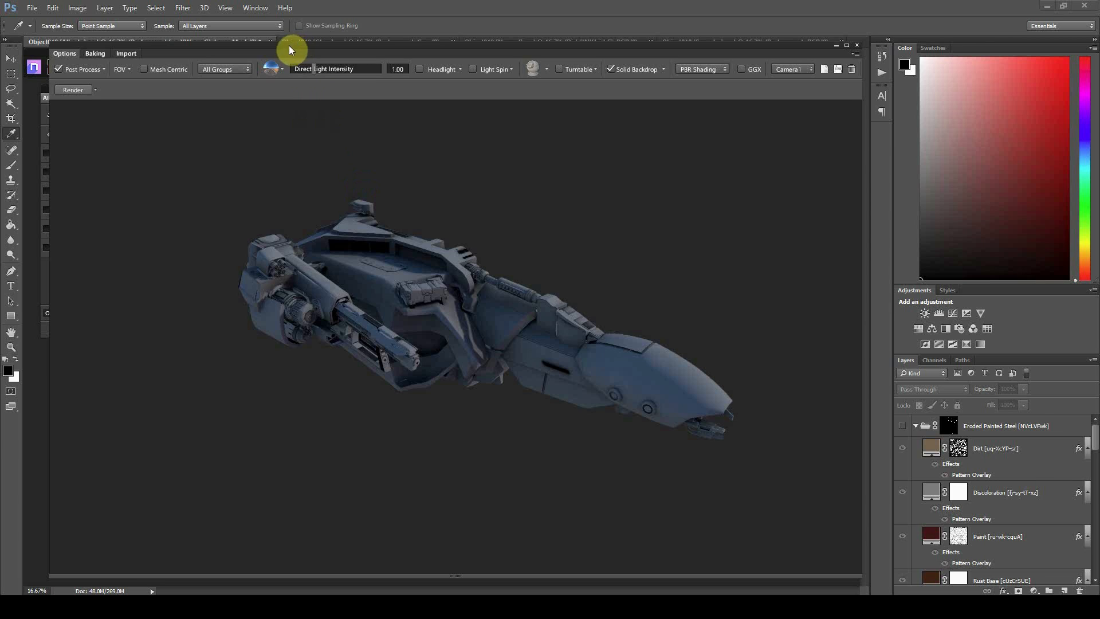
pyautogui.moveTo(358, 48)
pyautogui.mouseDown()
pyautogui.moveTo(396, 46)
pyautogui.moveTo(357, 47)
pyautogui.mouseUp()
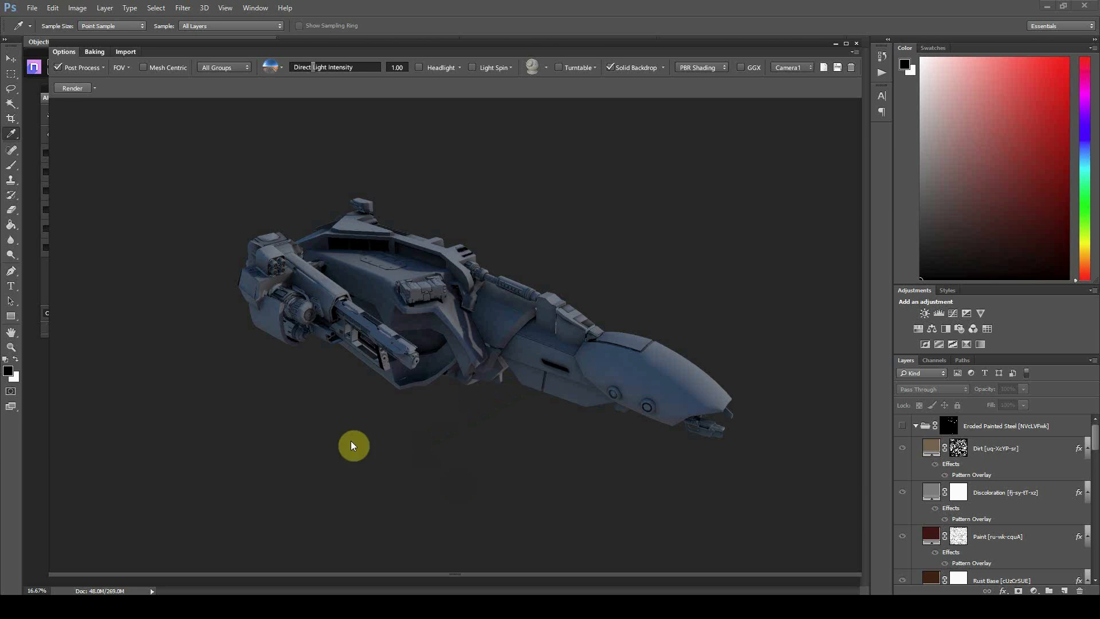
# Check the colour-ID view, then apply Copper Bullet from 02 - Metal > Military
pyautogui.hotkey('shift', 'c')
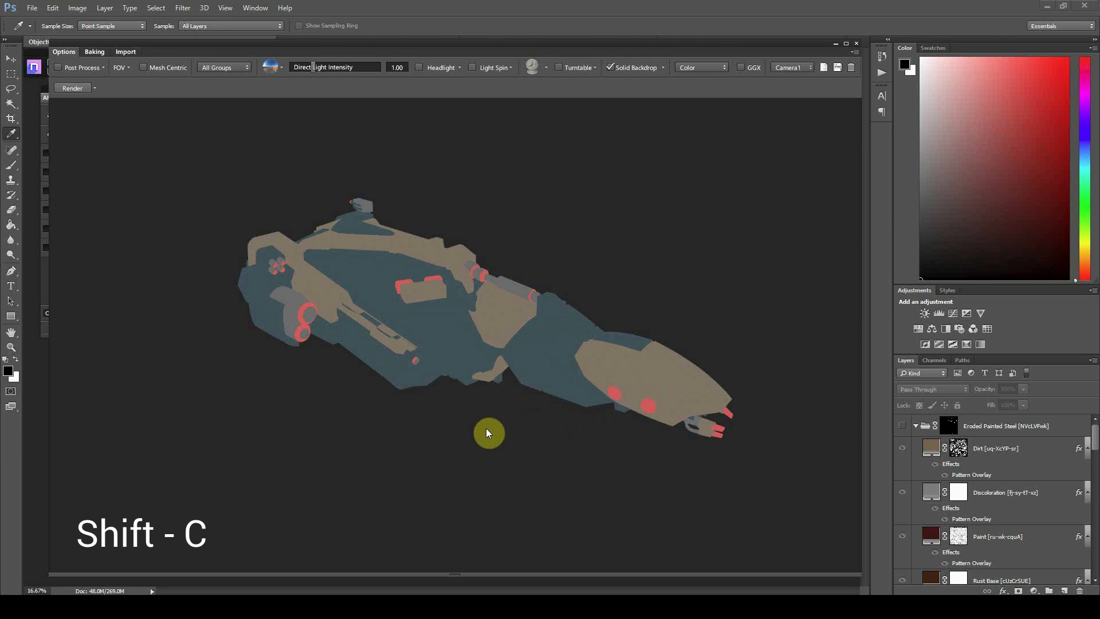
pyautogui.hotkey('shift', 'c')
pyautogui.hotkey('shift', 'c')
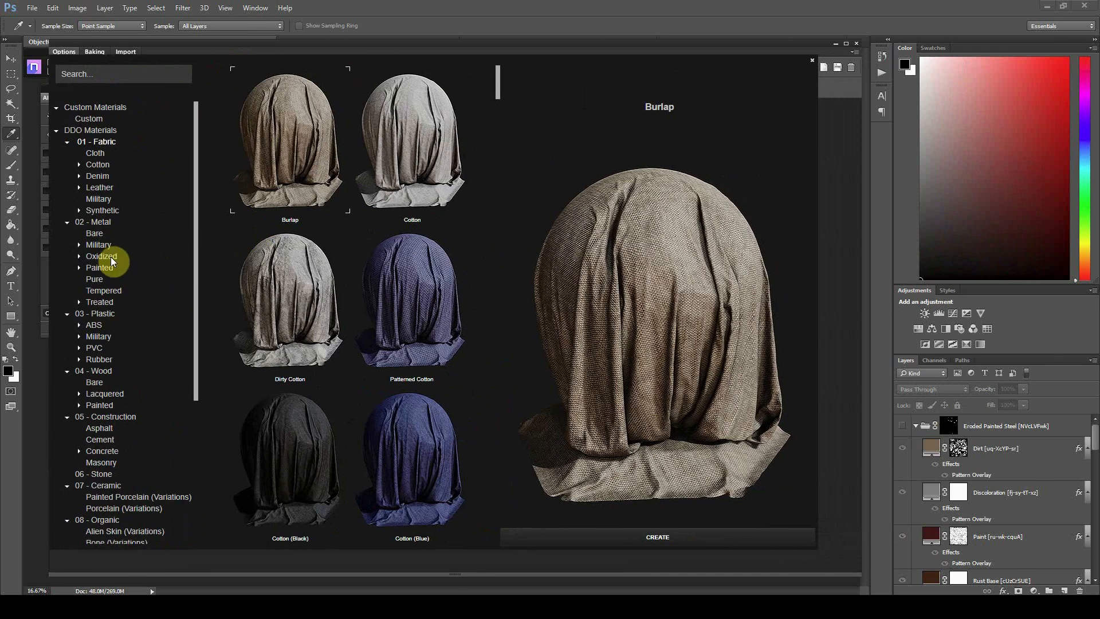
pyautogui.click(104, 247)
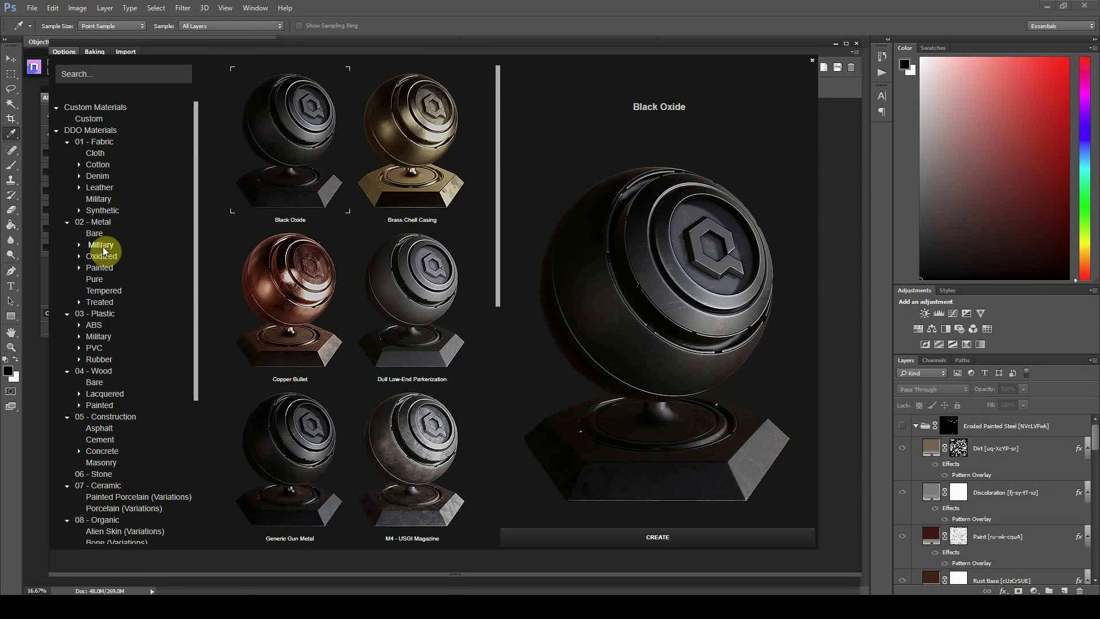
pyautogui.scroll(-2, 323, 259)
pyautogui.scroll(2, 277, 167)
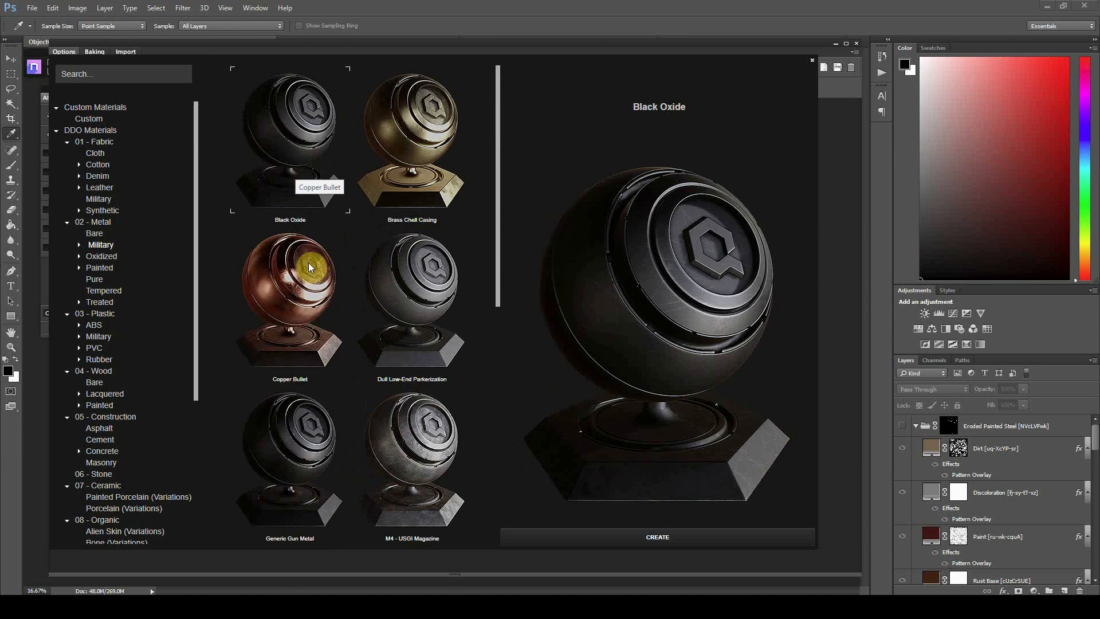
pyautogui.click(295, 291)
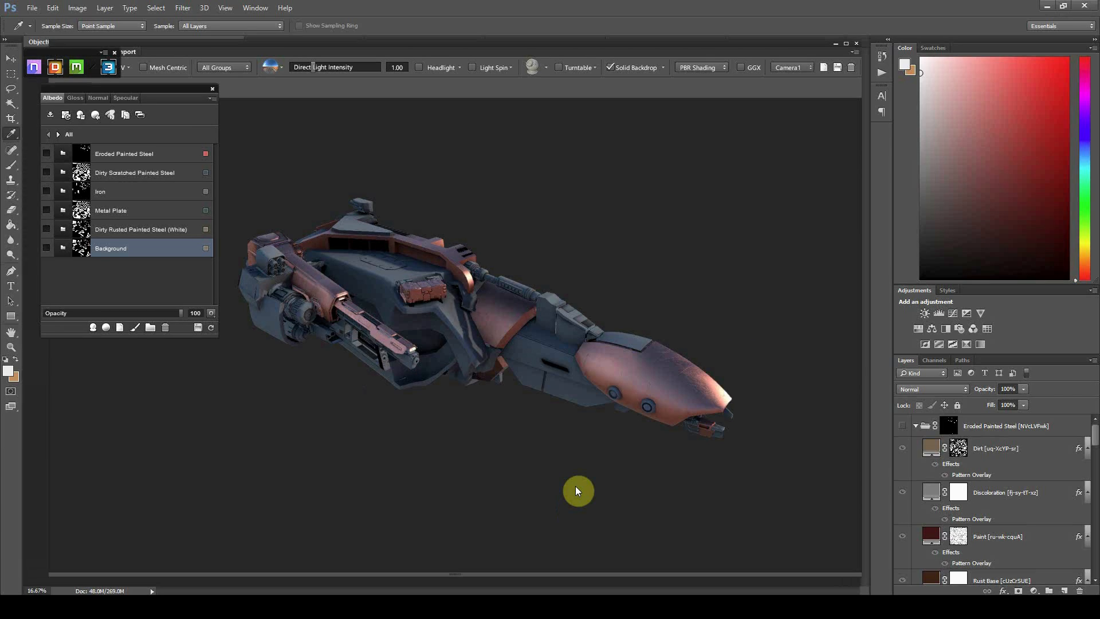
pyautogui.moveTo(425, 377); pyautogui.dragTo(408, 261)
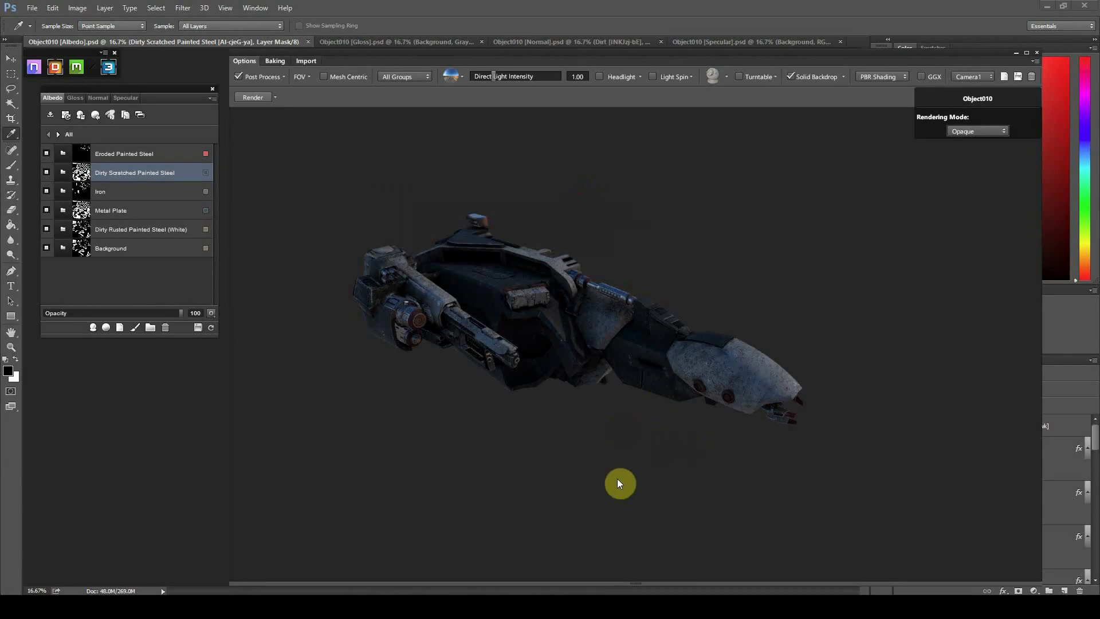
# Orbit, zoom and pan around the textured ship to inspect its weathered steel close up
pyautogui.moveTo(563, 455); pyautogui.dragTo(448, 338)
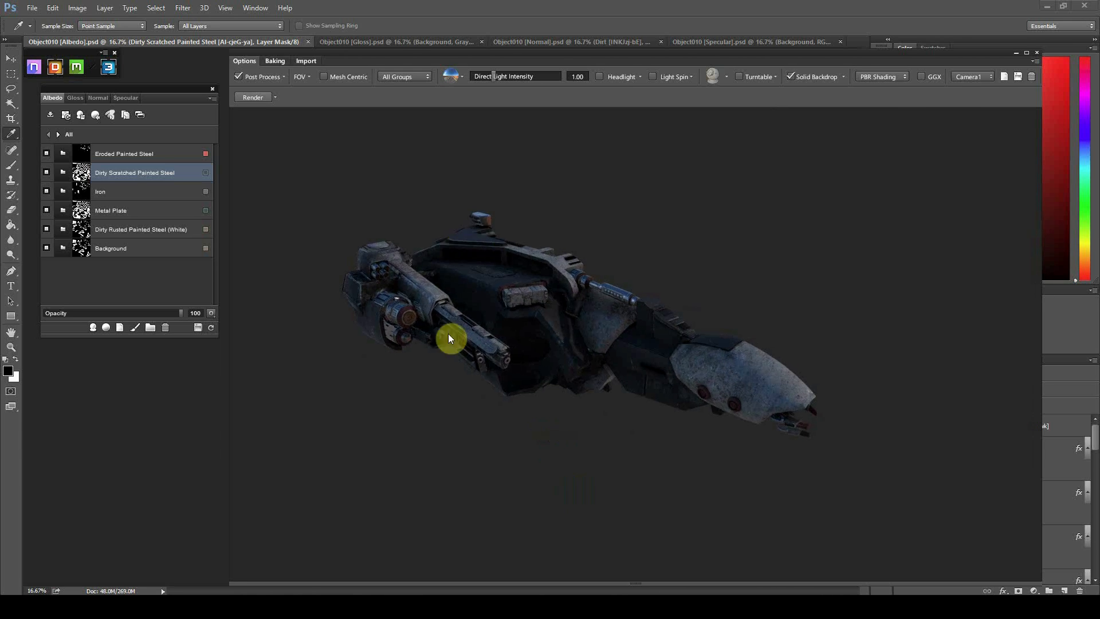
pyautogui.moveTo(744, 395); pyautogui.dragTo(722, 429)
pyautogui.scroll(5, 722, 388)
pyautogui.scroll(-5, 721, 387)
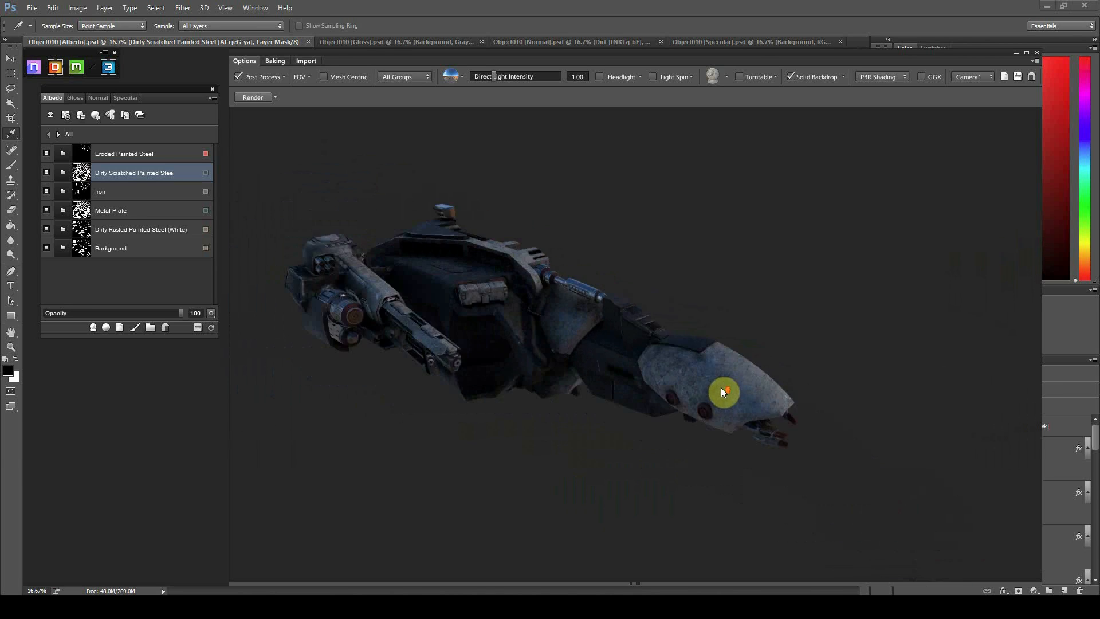
pyautogui.scroll(4, 573, 312)
pyautogui.scroll(4, 573, 311)
pyautogui.moveTo(573, 311); pyautogui.dragTo(594, 189)
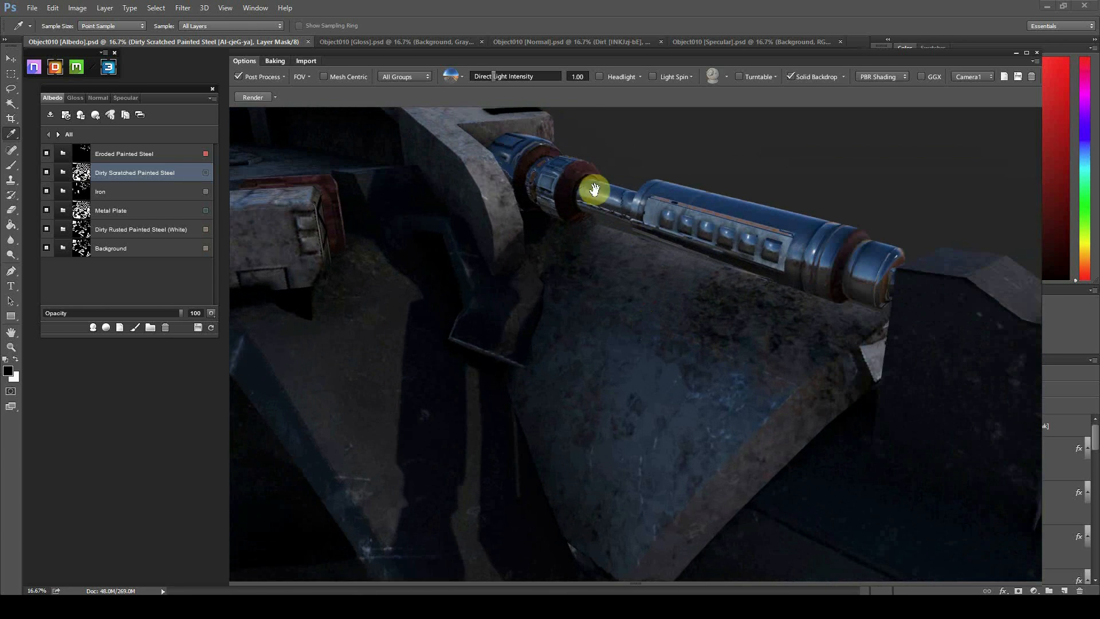
pyautogui.moveTo(540, 247); pyautogui.dragTo(584, 304)
pyautogui.scroll(-2, 566, 357)
pyautogui.moveTo(566, 357)
pyautogui.mouseDown()
pyautogui.moveTo(631, 380)
pyautogui.moveTo(577, 373)
pyautogui.mouseUp()
pyautogui.scroll(-3, 580, 373)
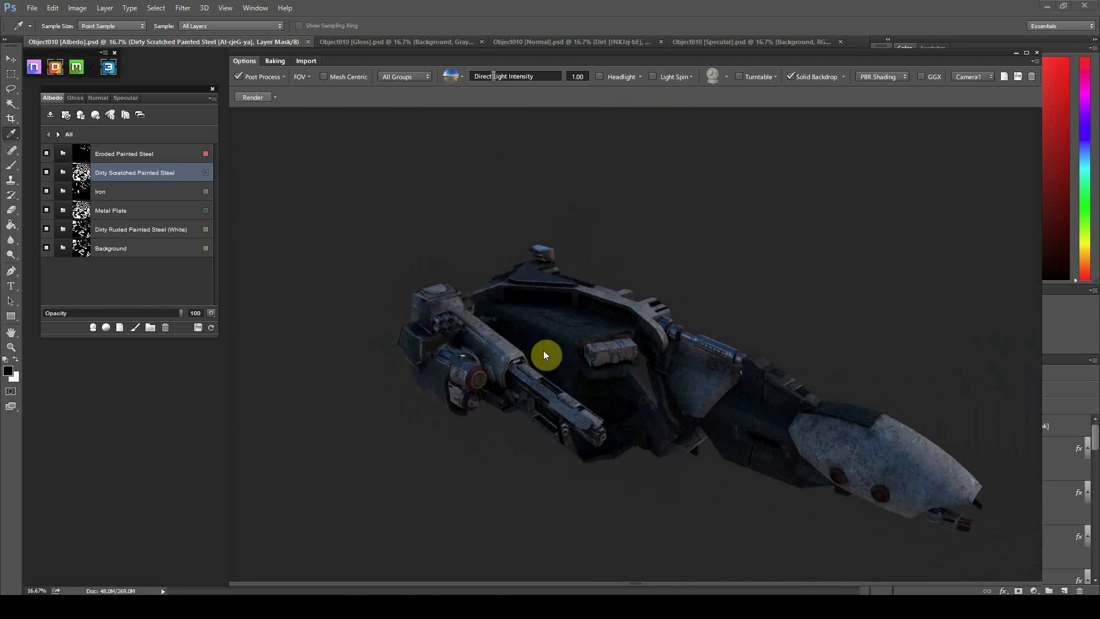
pyautogui.scroll(5, 578, 367)
pyautogui.moveTo(661, 297); pyautogui.dragTo(644, 323)
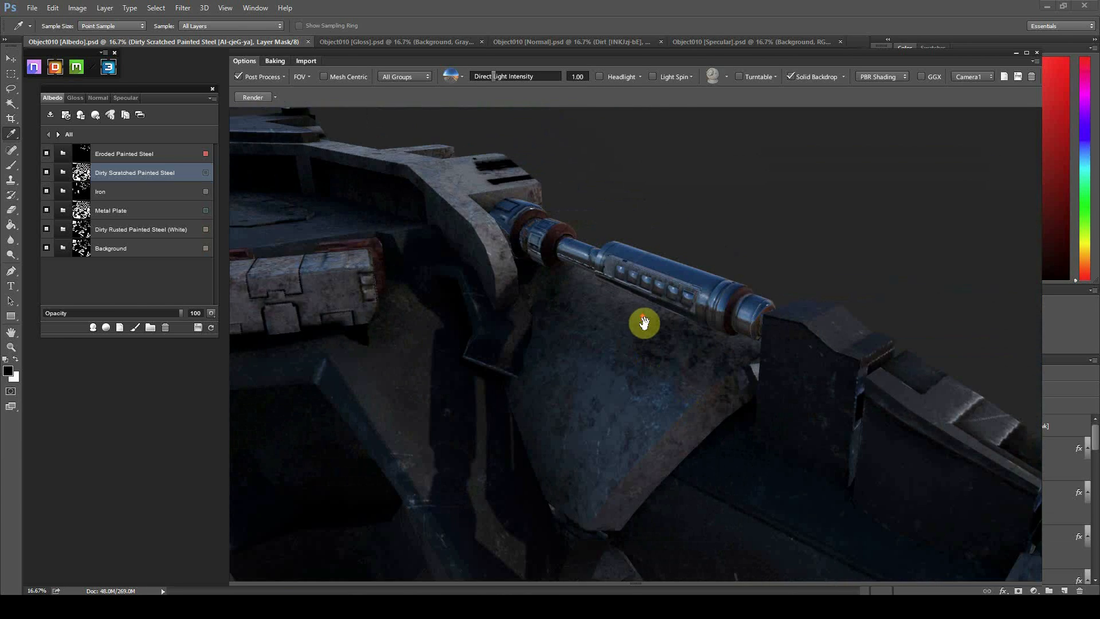
pyautogui.scroll(3, 645, 323)
pyautogui.moveTo(532, 236); pyautogui.dragTo(701, 333, button='middle')
pyautogui.moveTo(701, 333); pyautogui.dragTo(744, 312)
pyautogui.scroll(-5, 578, 373)
pyautogui.moveTo(582, 373); pyautogui.dragTo(536, 379)
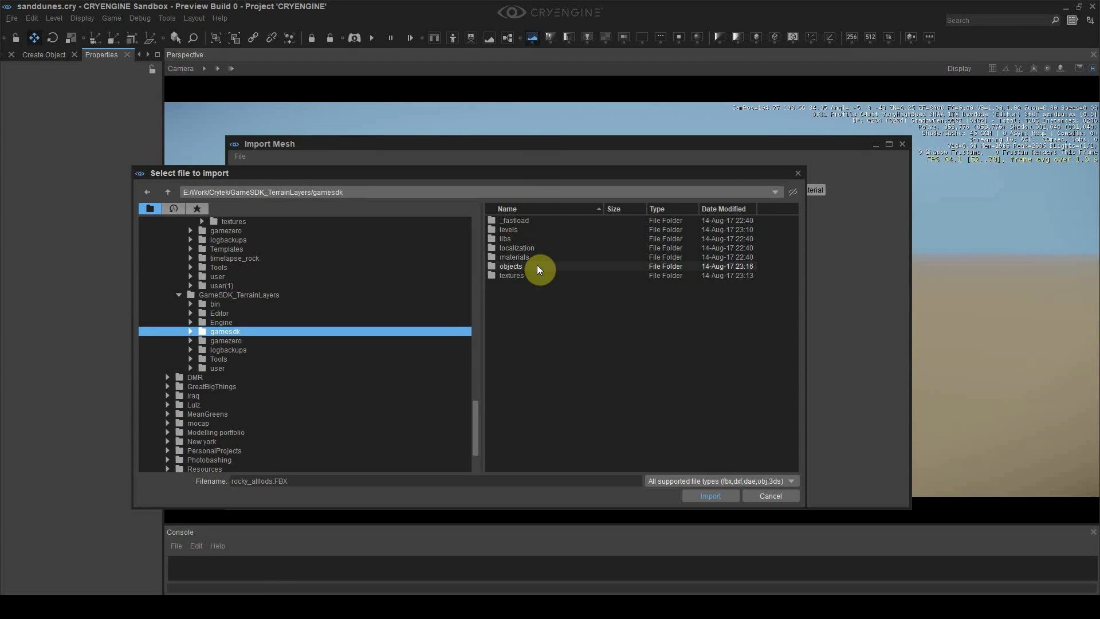
# Import objects/sanddunes/sanddunes.FBX and orbit the dune mesh preview
pyautogui.doubleClick(538, 265)
pyautogui.doubleClick(527, 224)
pyautogui.doubleClick(528, 224)
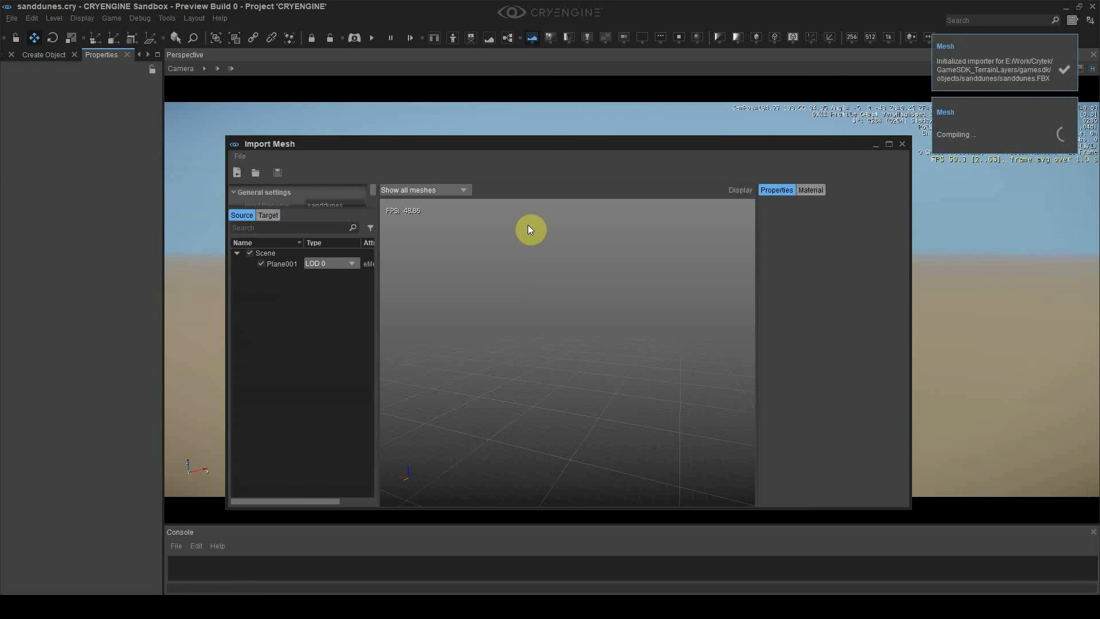
pyautogui.moveTo(535, 243); pyautogui.dragTo(644, 363)
pyautogui.moveTo(644, 363); pyautogui.dragTo(557, 291, button='right')
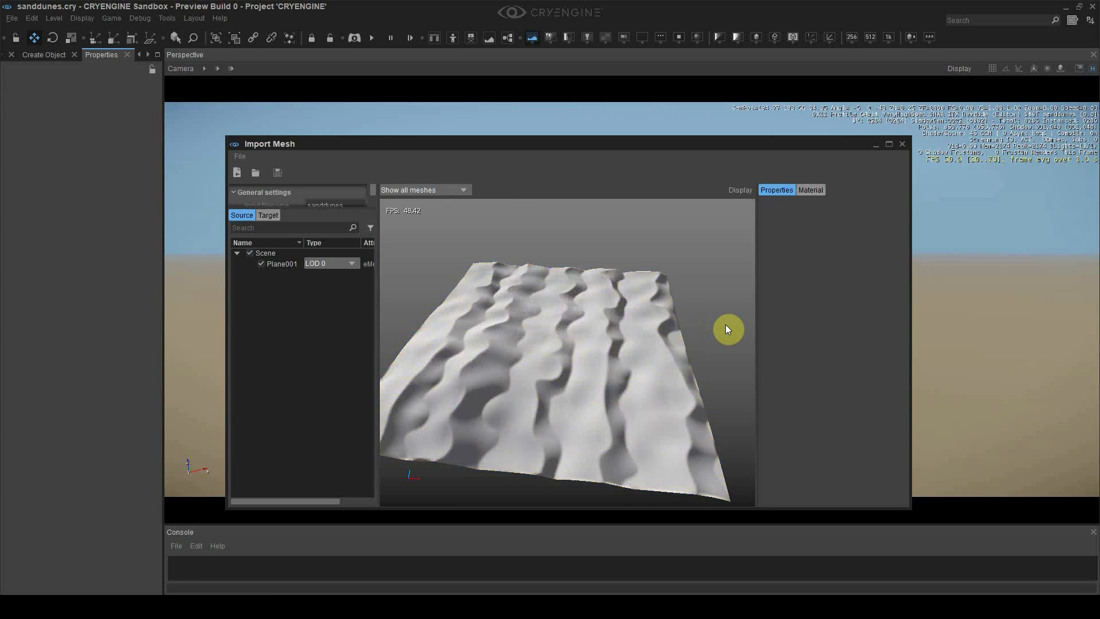
# Save the imported mesh as sanddunes in the objects/sanddunes folder
pyautogui.click(277, 173)
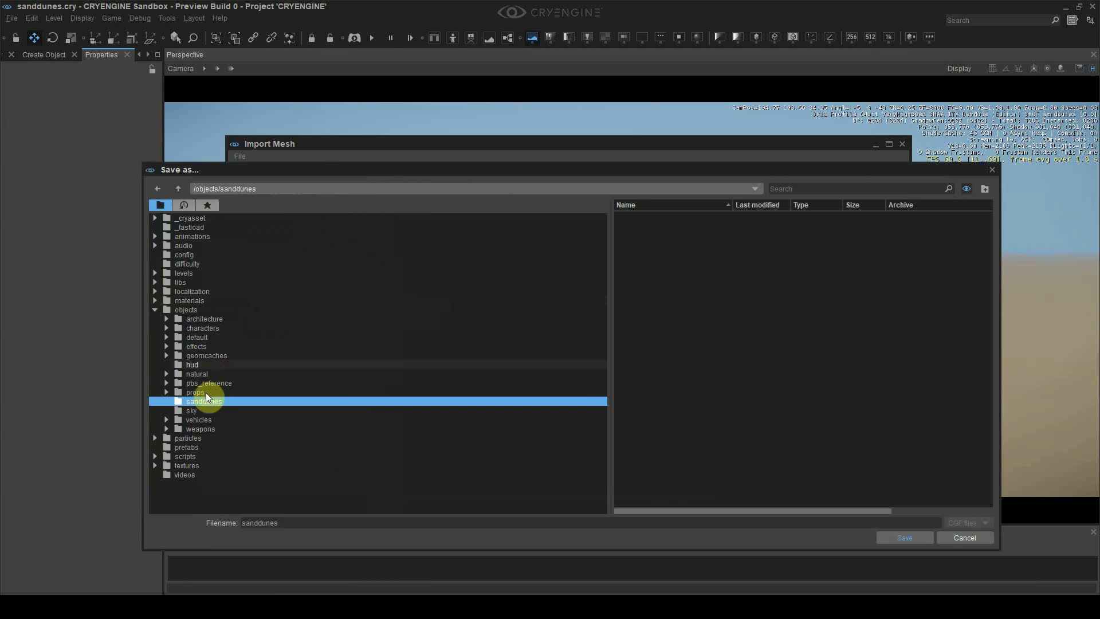
pyautogui.click(201, 392)
pyautogui.click(209, 403)
pyautogui.click(294, 520)
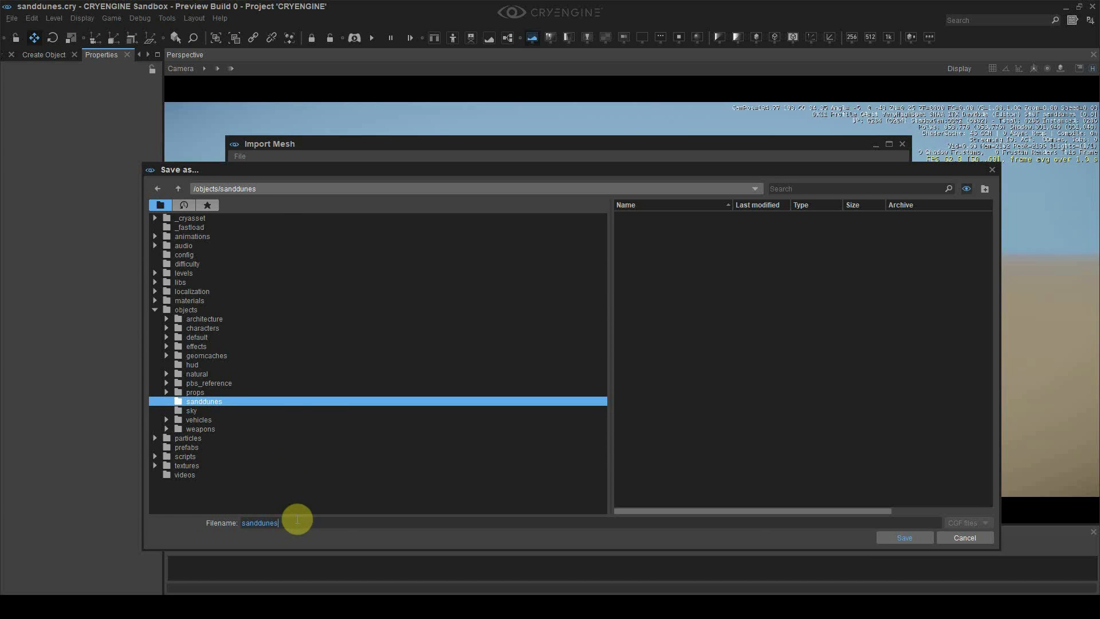
pyautogui.click(892, 537)
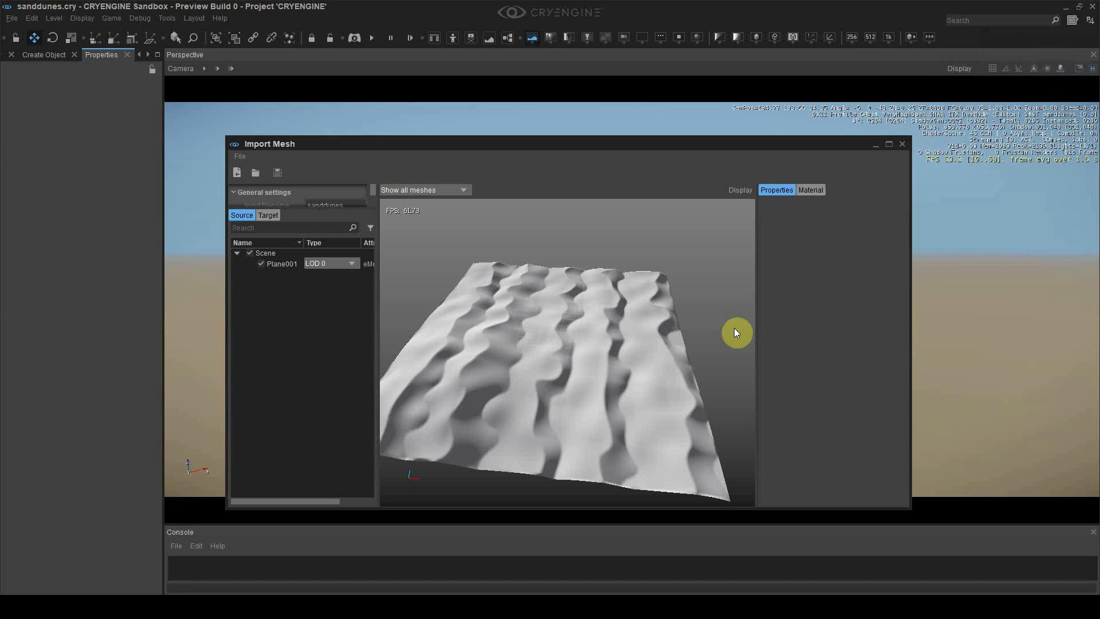
# Place objects/sanddunes/sanddunes.cgf into the level as a Static Mesh Entity
pyautogui.click(902, 145)
pyautogui.click(53, 187)
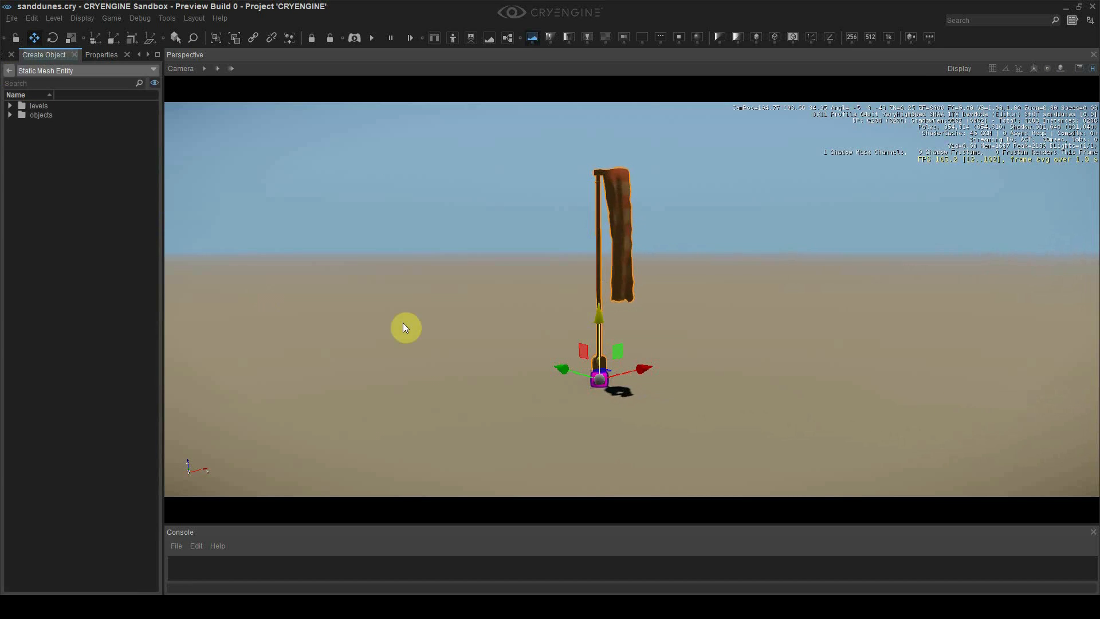
pyautogui.doubleClick(49, 116)
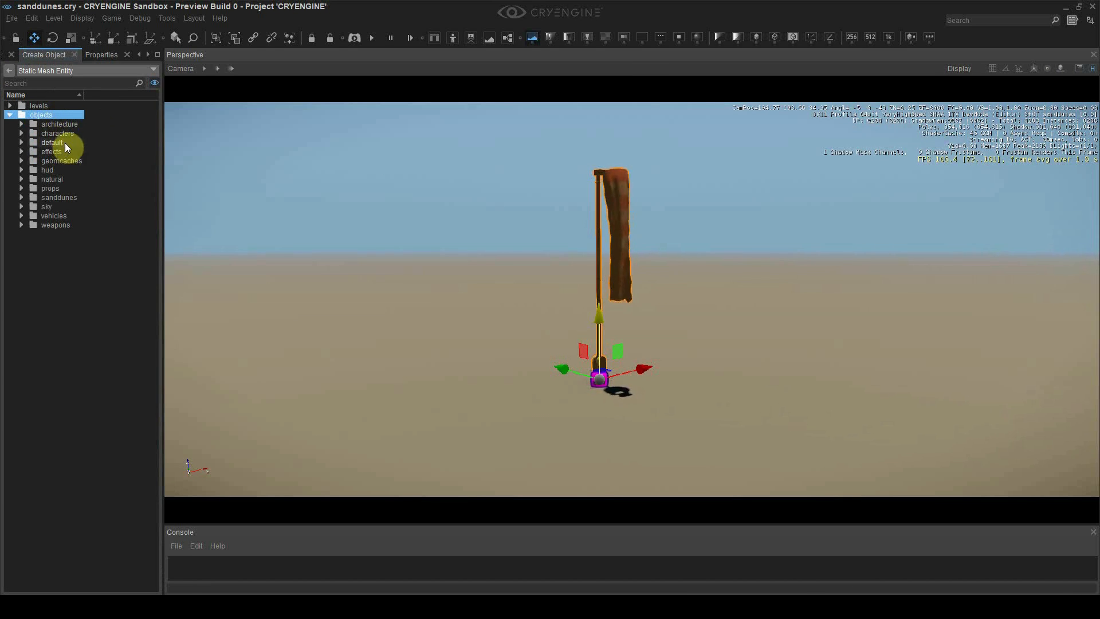
pyautogui.click(63, 196)
pyautogui.doubleClick(63, 196)
pyautogui.click(63, 206)
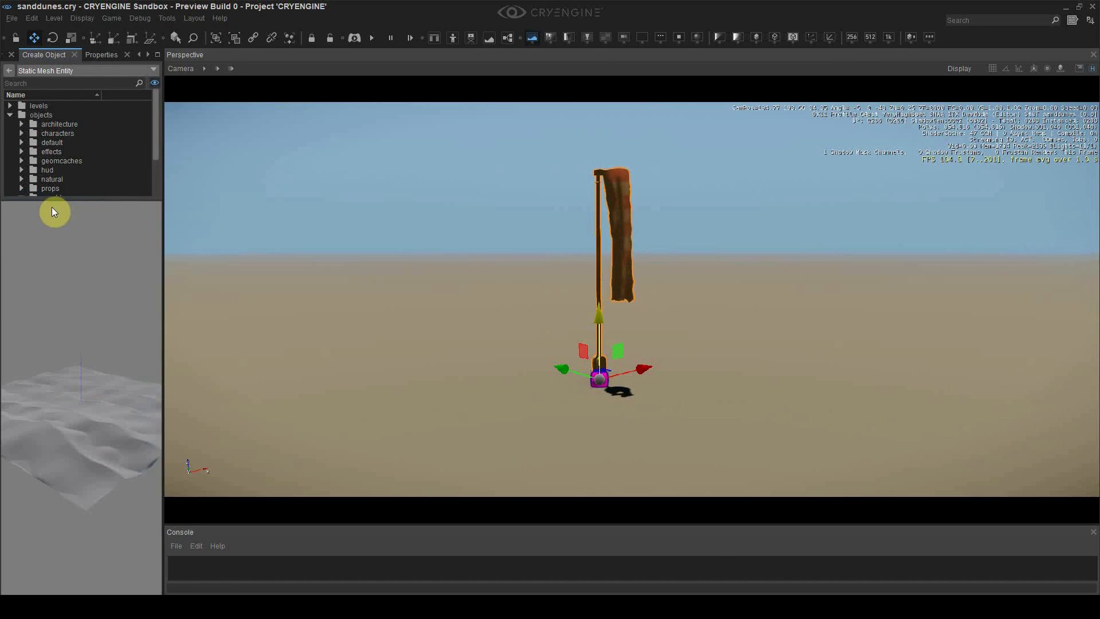
pyautogui.scroll(-1, 77, 188)
pyautogui.moveTo(77, 188); pyautogui.dragTo(567, 321)
# Lower the dune mesh on Z and rotate it about -29.7 degrees around Z
pyautogui.moveTo(560, 251)
pyautogui.mouseDown()
pyautogui.moveTo(573, 272)
pyautogui.moveTo(564, 258)
pyautogui.mouseUp()
pyautogui.click(737, 196)
pyautogui.press('s')
pyautogui.moveTo(738, 196); pyautogui.dragTo(718, 222, button='right')
pyautogui.press('w')
pyautogui.click(675, 266)
pyautogui.press('2')
pyautogui.moveTo(678, 284); pyautogui.dragTo(718, 196)
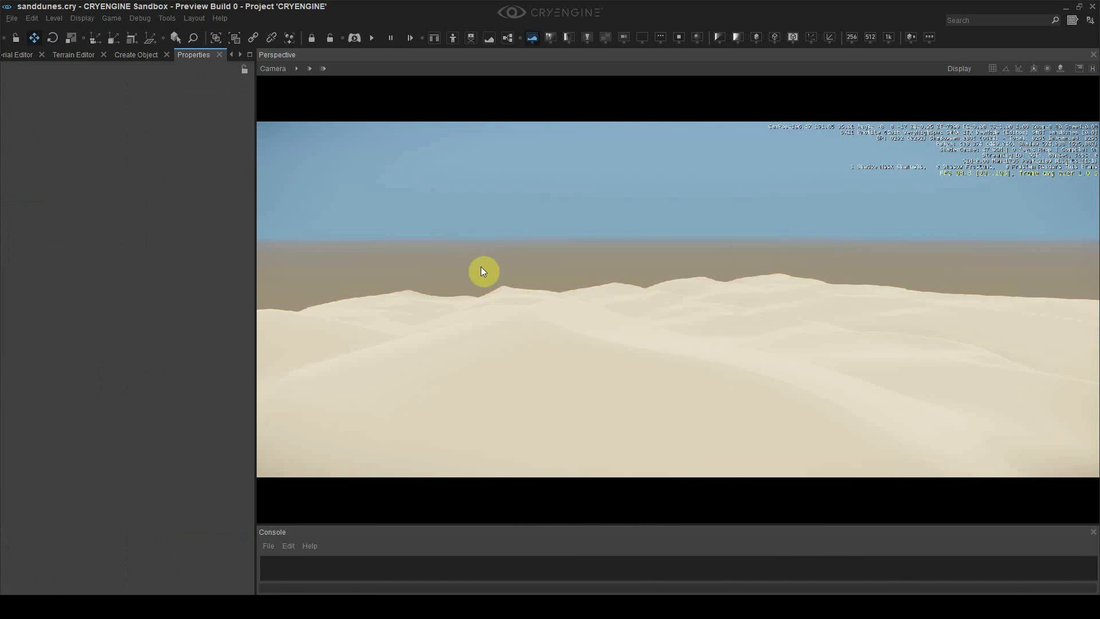
# Enable Terrain > Integrate Objects in Level Settings for the selected dune mesh
pyautogui.click(528, 314)
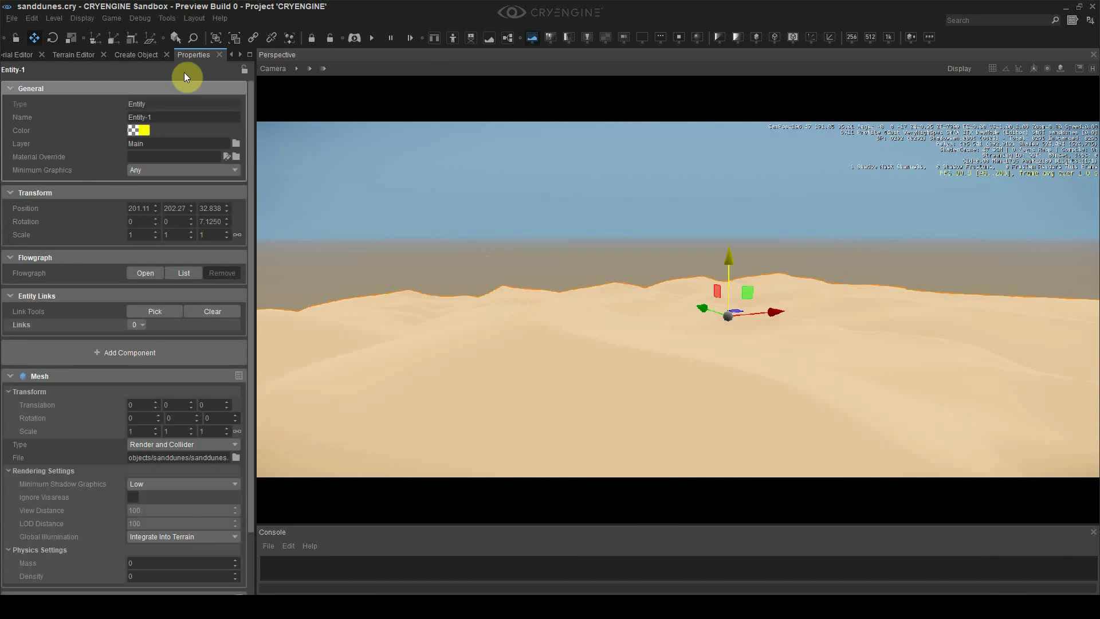
pyautogui.click(240, 55)
pyautogui.click(240, 54)
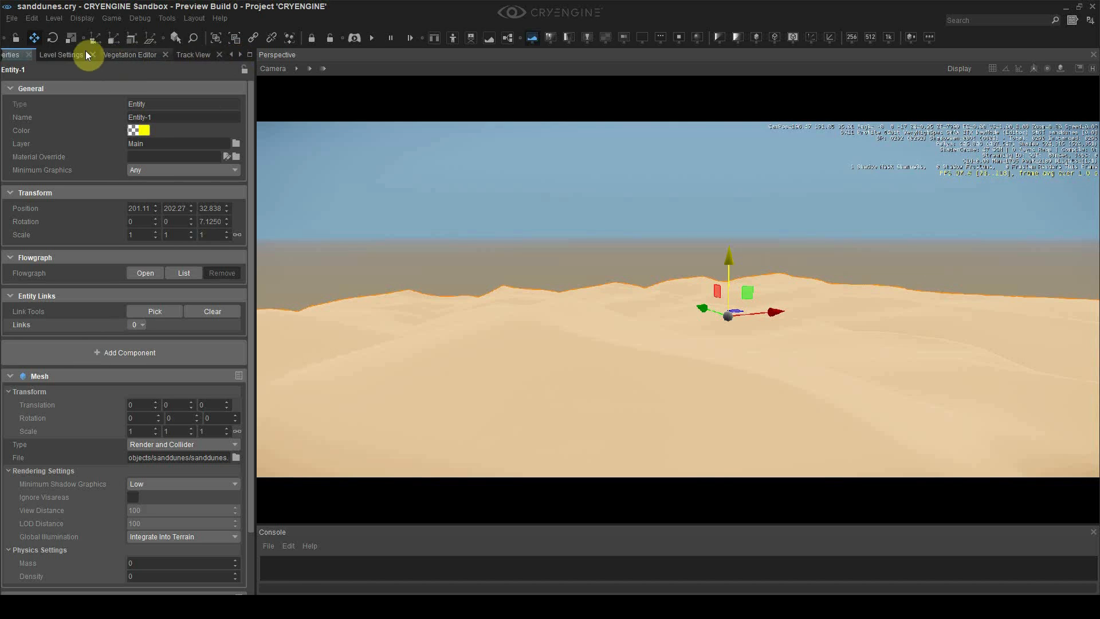
pyautogui.click(102, 53)
pyautogui.click(136, 178)
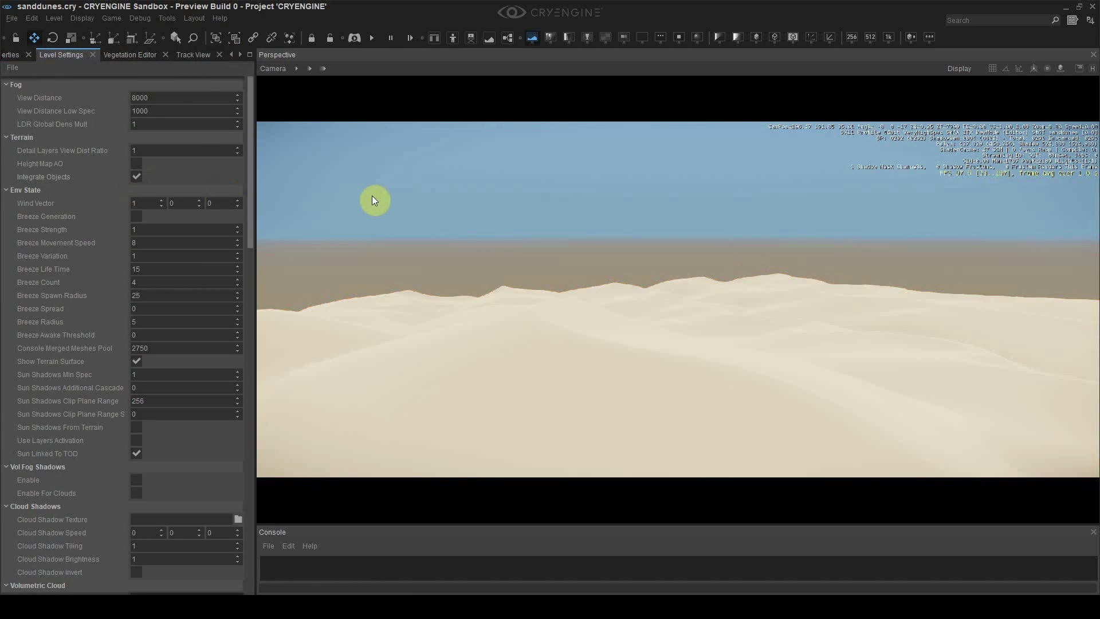
# Nudge the dune mesh slightly lower on Z and view its blended edges
pyautogui.click(598, 298)
pyautogui.moveTo(731, 263)
pyautogui.mouseDown()
pyautogui.moveTo(721, 310)
pyautogui.moveTo(723, 262)
pyautogui.mouseUp()
pyautogui.click(649, 247)
pyautogui.moveTo(649, 246); pyautogui.dragTo(649, 327, button='right')
pyautogui.press('s')
pyautogui.press('s')
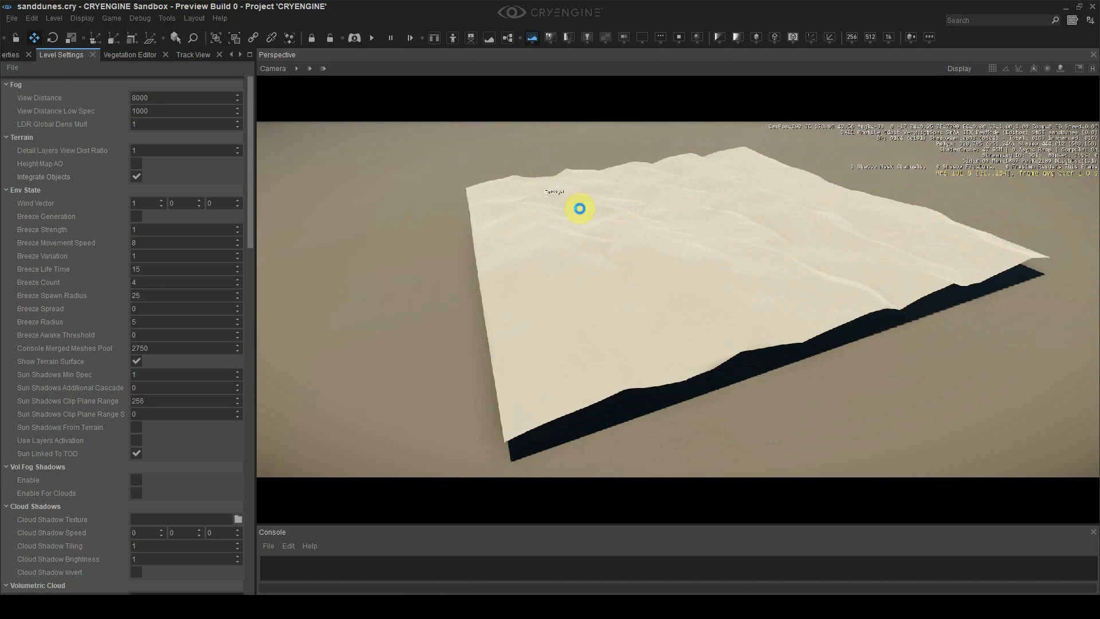
pyautogui.click(229, 55)
pyautogui.click(229, 54)
pyautogui.click(230, 55)
# Paint the Default terrain layer onto the ground beside the dune
pyautogui.click(91, 55)
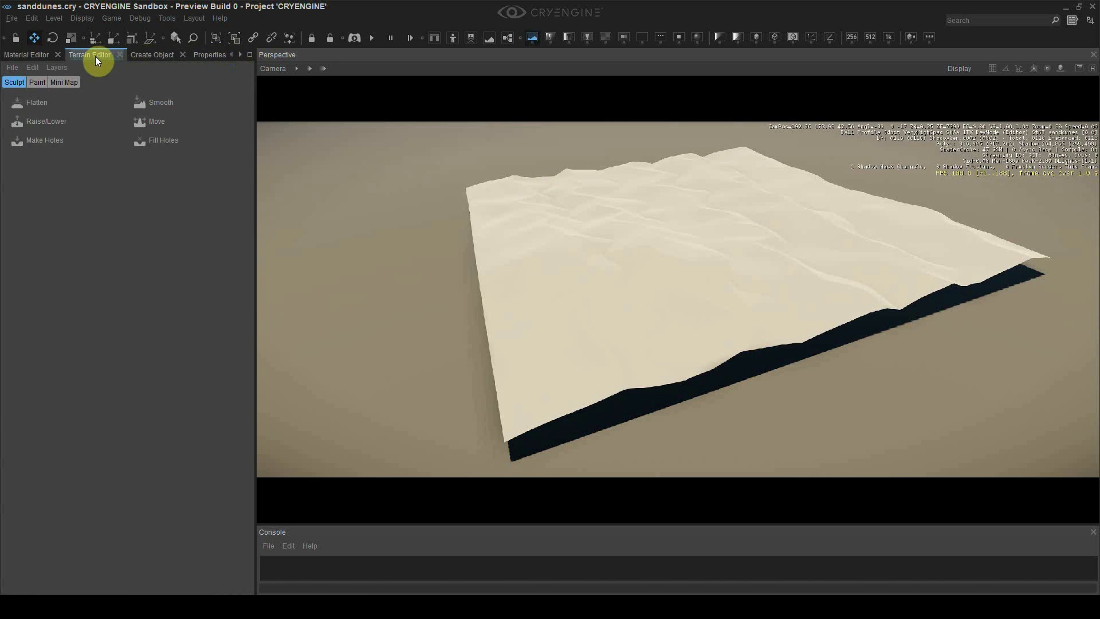
pyautogui.click(38, 84)
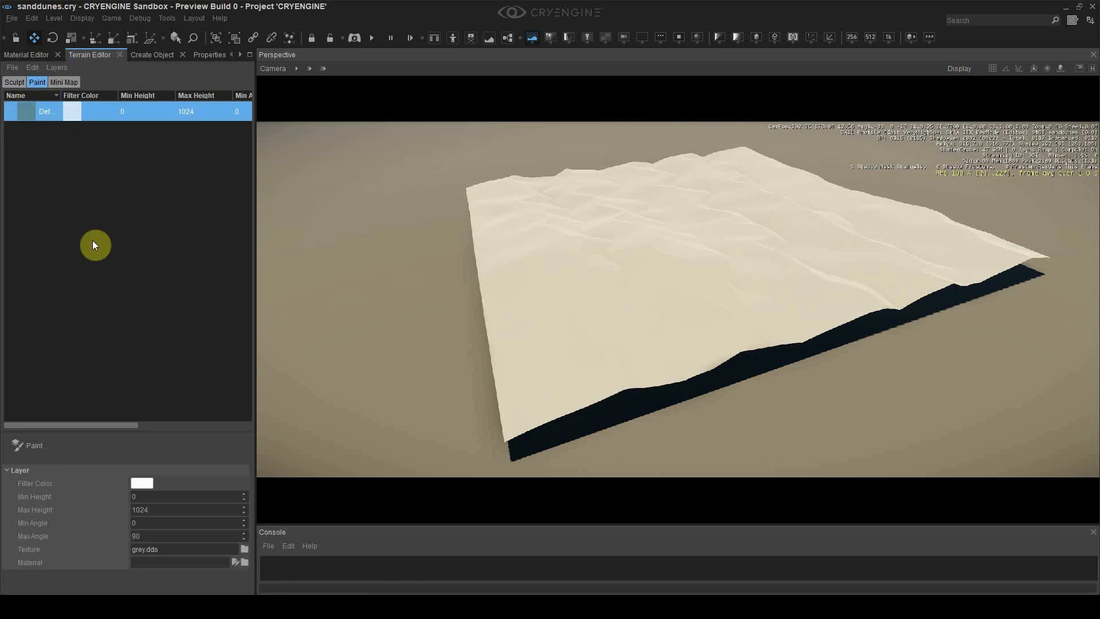
pyautogui.click(43, 442)
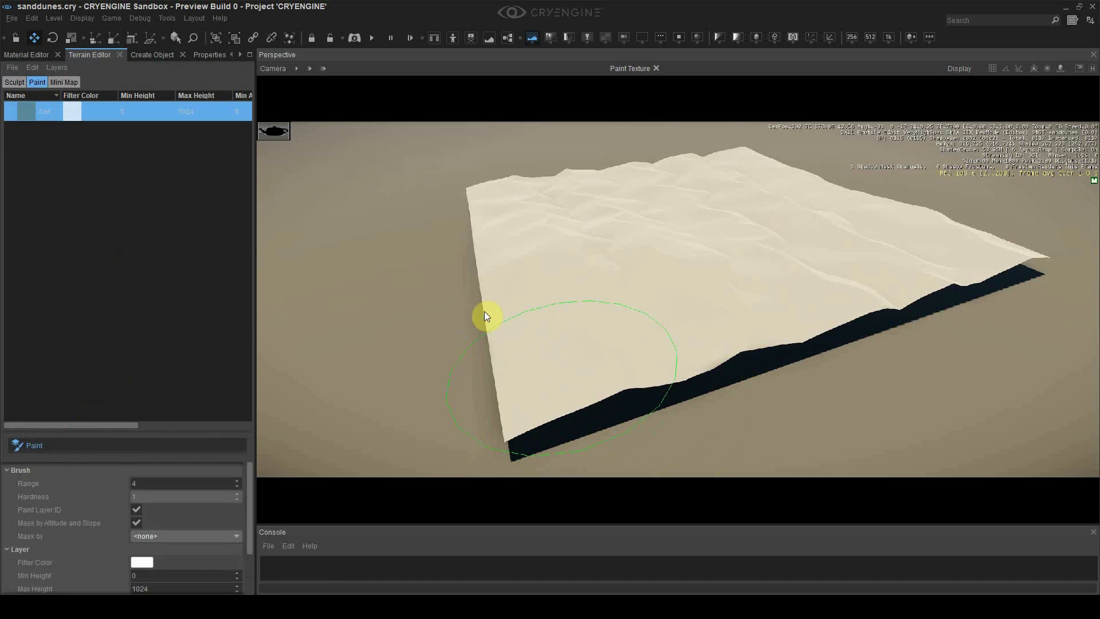
pyautogui.moveTo(490, 288)
pyautogui.mouseDown()
pyautogui.moveTo(518, 345)
pyautogui.moveTo(592, 367)
pyautogui.mouseUp()
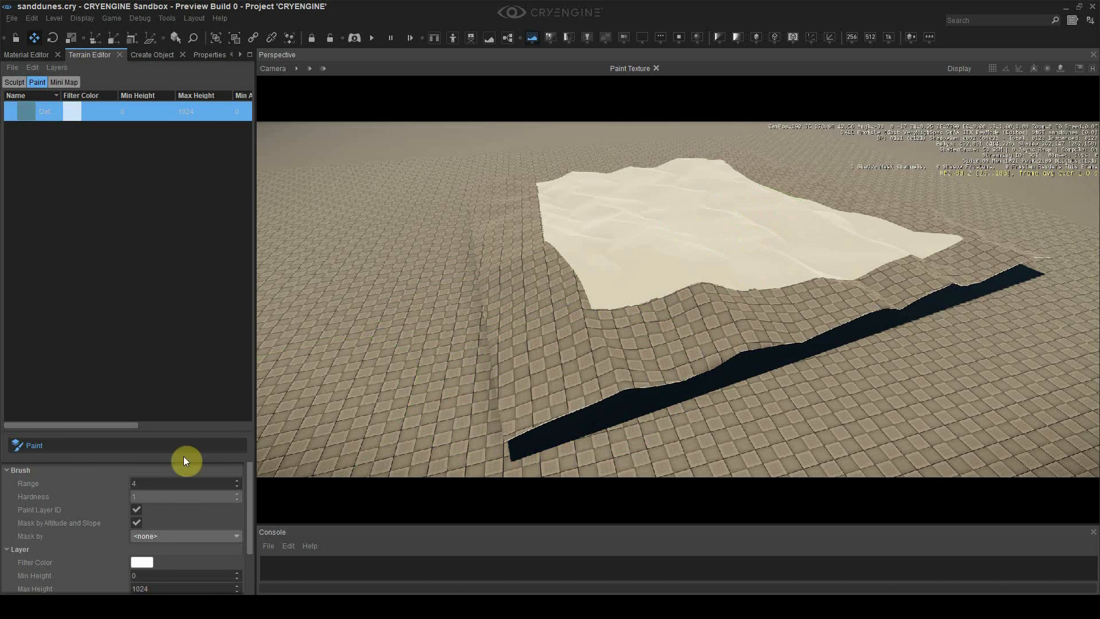
pyautogui.click(82, 448)
# Sink the dune mesh slightly lower into the ground with the Z gizmo
pyautogui.click(707, 263)
pyautogui.moveTo(701, 167); pyautogui.dragTo(701, 163)
pyautogui.click(771, 394)
pyautogui.press('a')
pyautogui.press('w')
pyautogui.moveTo(771, 395)
pyautogui.mouseDown(button='right')
pyautogui.moveTo(842, 393)
pyautogui.moveTo(767, 390)
pyautogui.mouseUp(button='right')
# In Level Settings, toggle Integrate Objects off and back on to compare
pyautogui.click(238, 54)
pyautogui.click(238, 54)
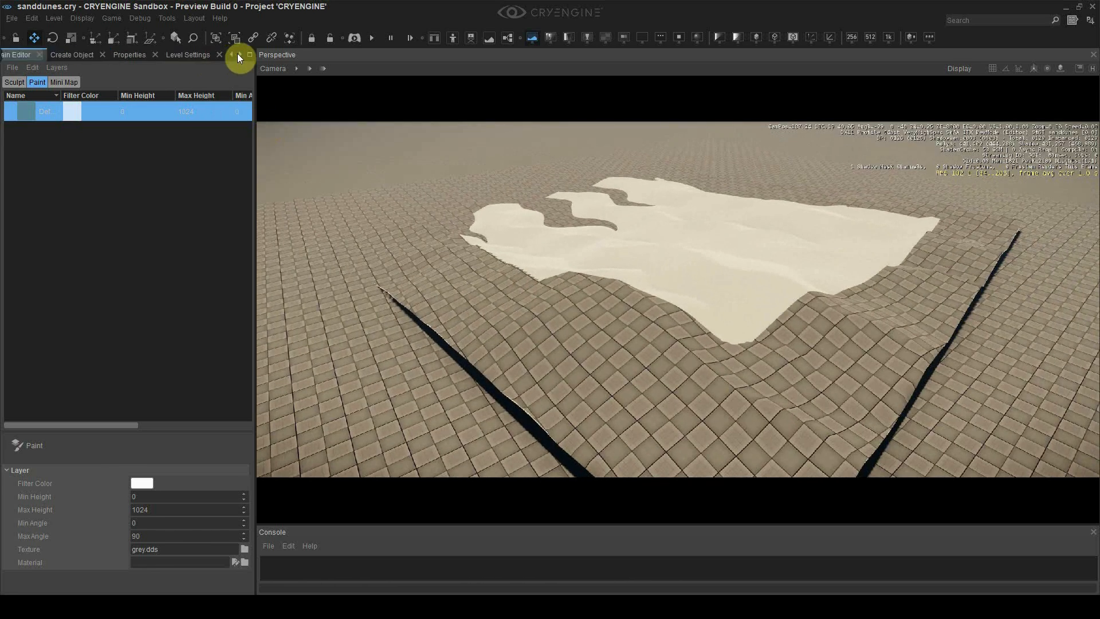
pyautogui.click(237, 54)
pyautogui.click(120, 55)
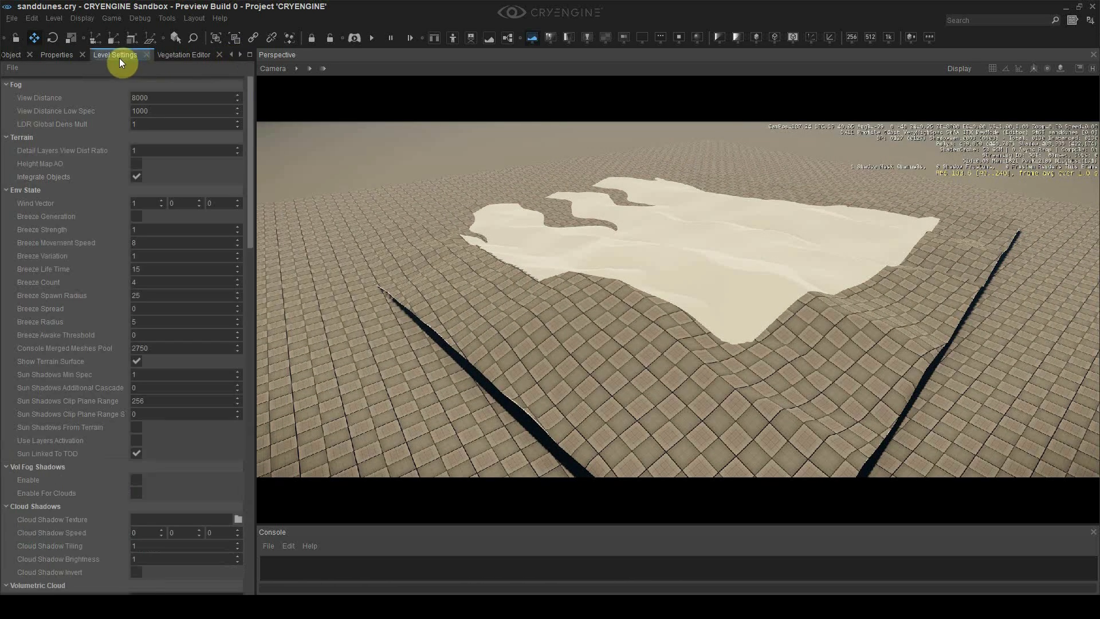
pyautogui.click(136, 178)
pyautogui.click(136, 178)
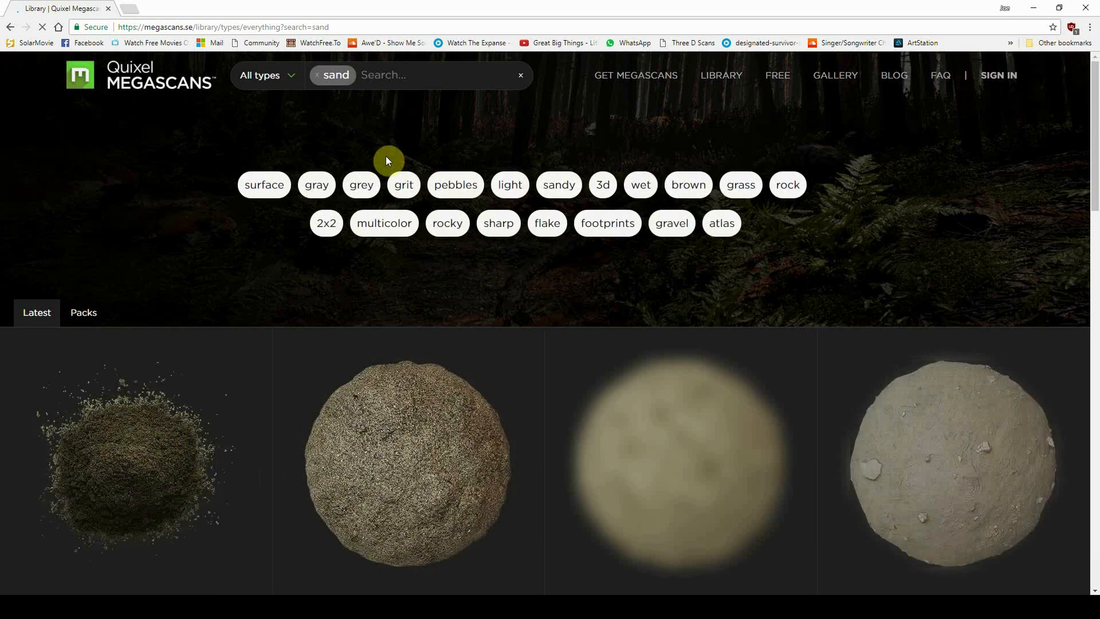
# Scroll the Megascans 'sand' results and open the Soil Sand asset page
pyautogui.scroll(-5, 386, 157)
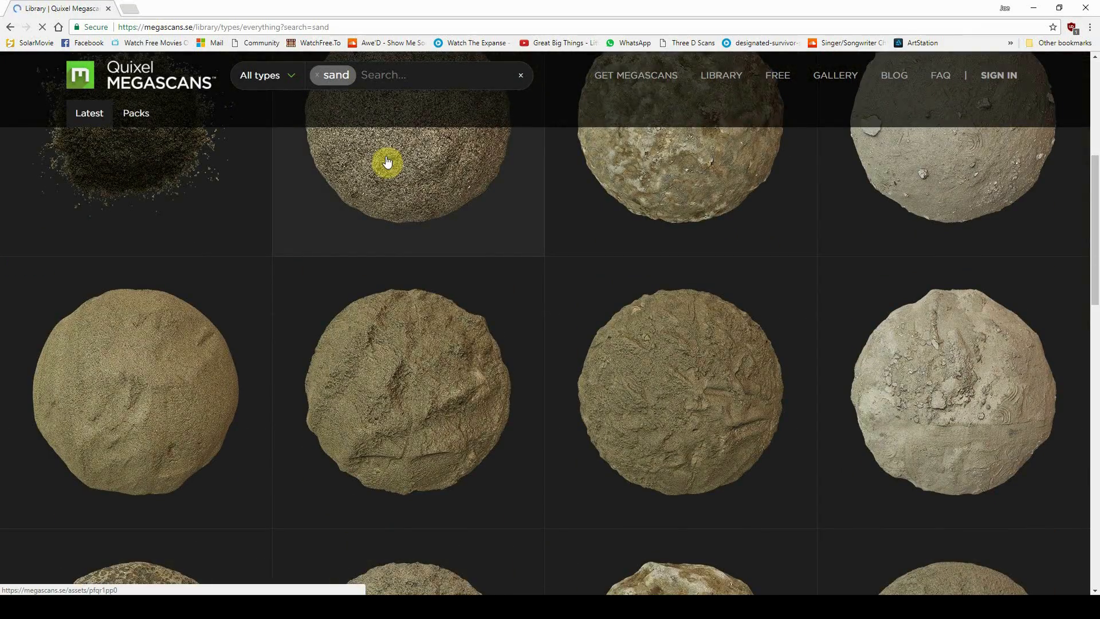
pyautogui.scroll(-10, 387, 162)
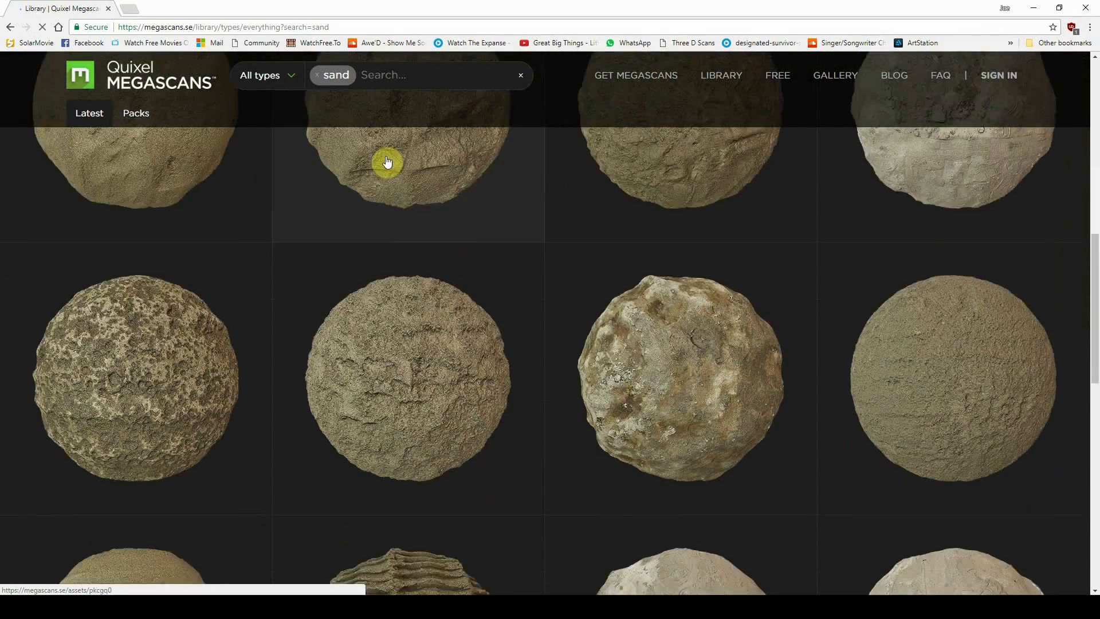
pyautogui.scroll(-2, 387, 163)
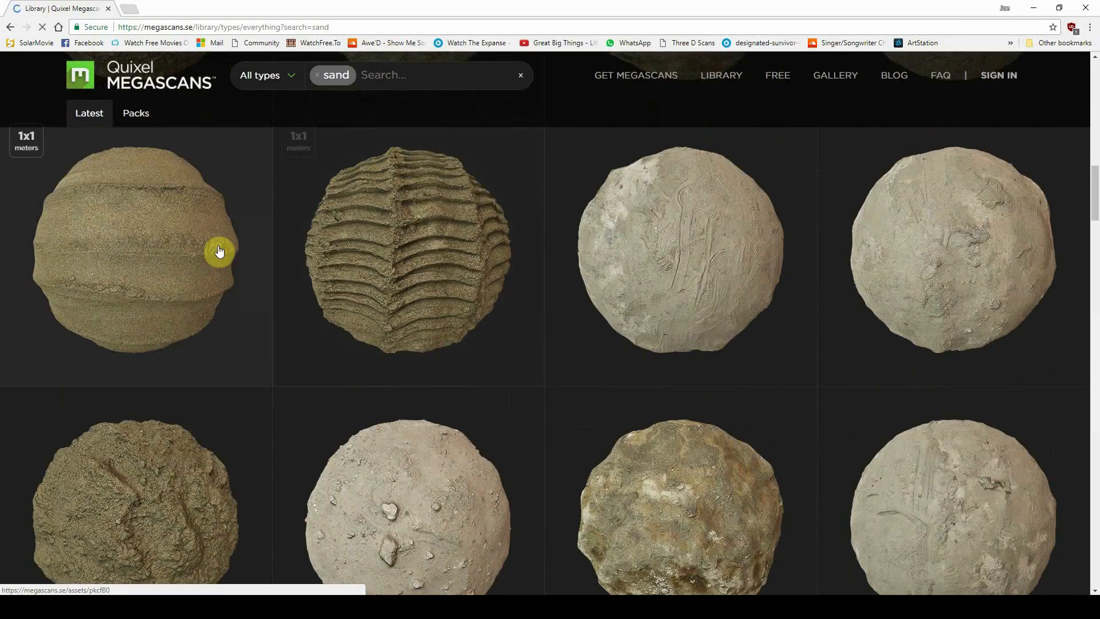
pyautogui.click(205, 255)
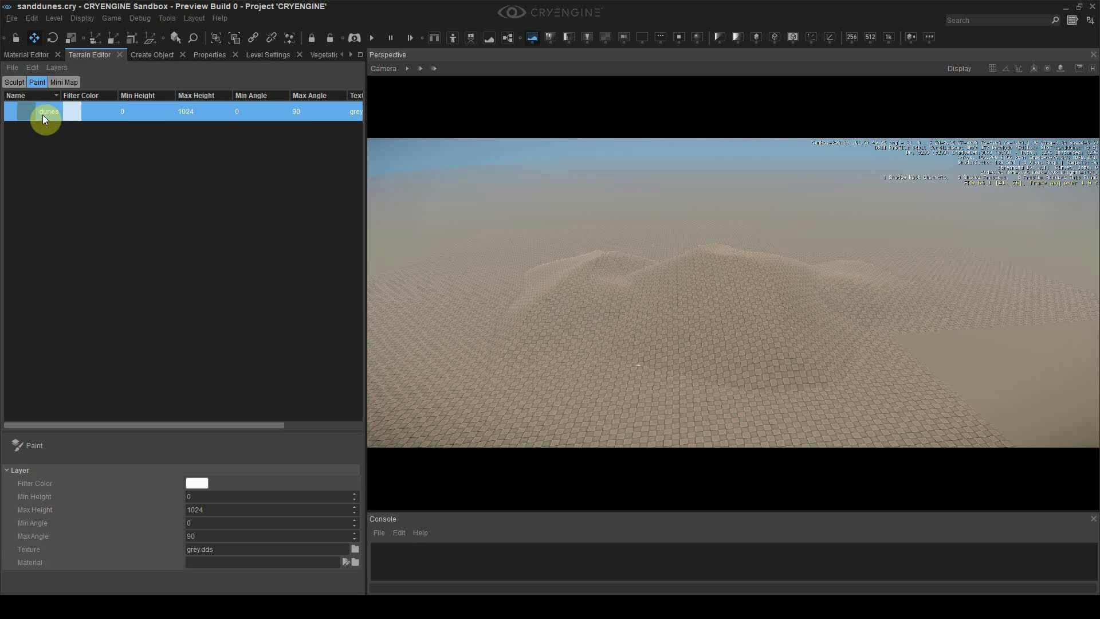
# Select the dunes layer and give sanddunes the textures/terrain/detail desert_sand diffuse texture
pyautogui.click(92, 445)
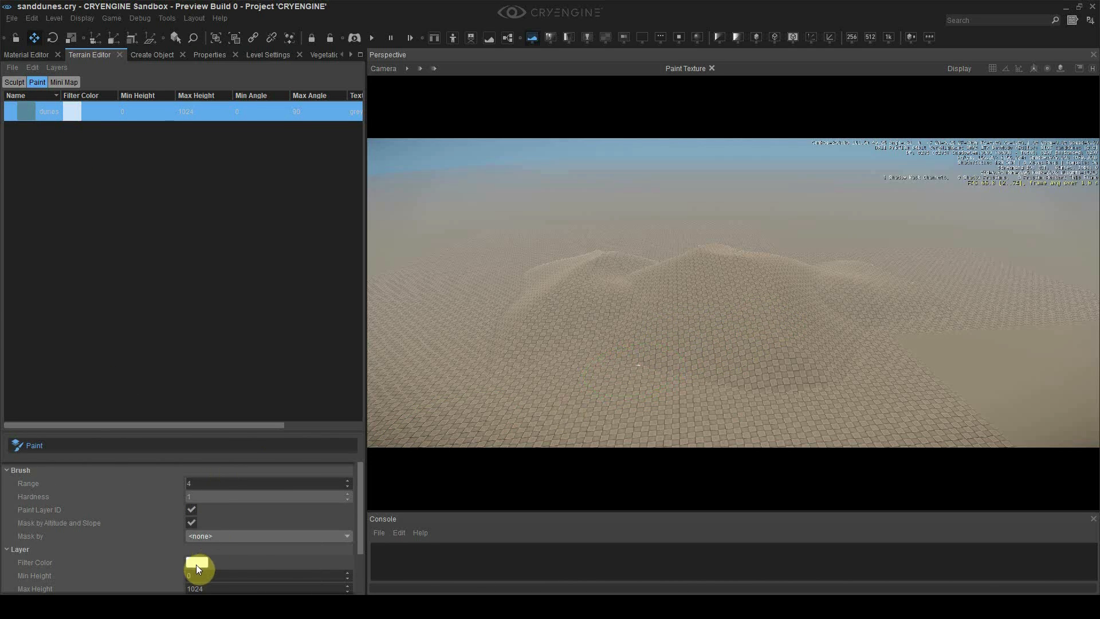
pyautogui.click(35, 55)
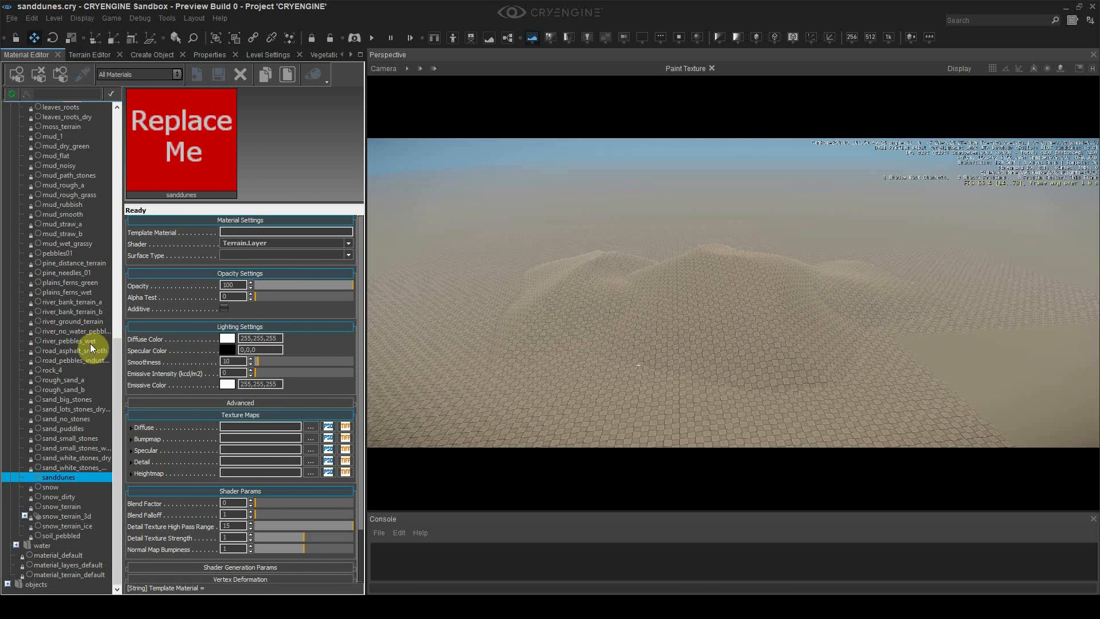
pyautogui.click(310, 427)
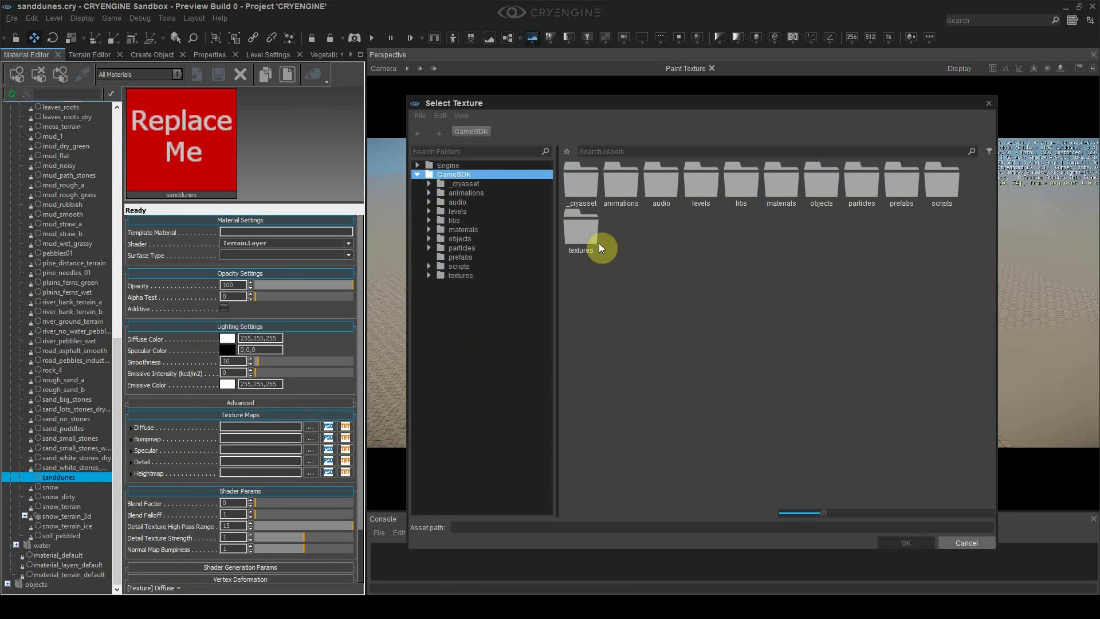
pyautogui.click(480, 276)
pyautogui.doubleClick(659, 226)
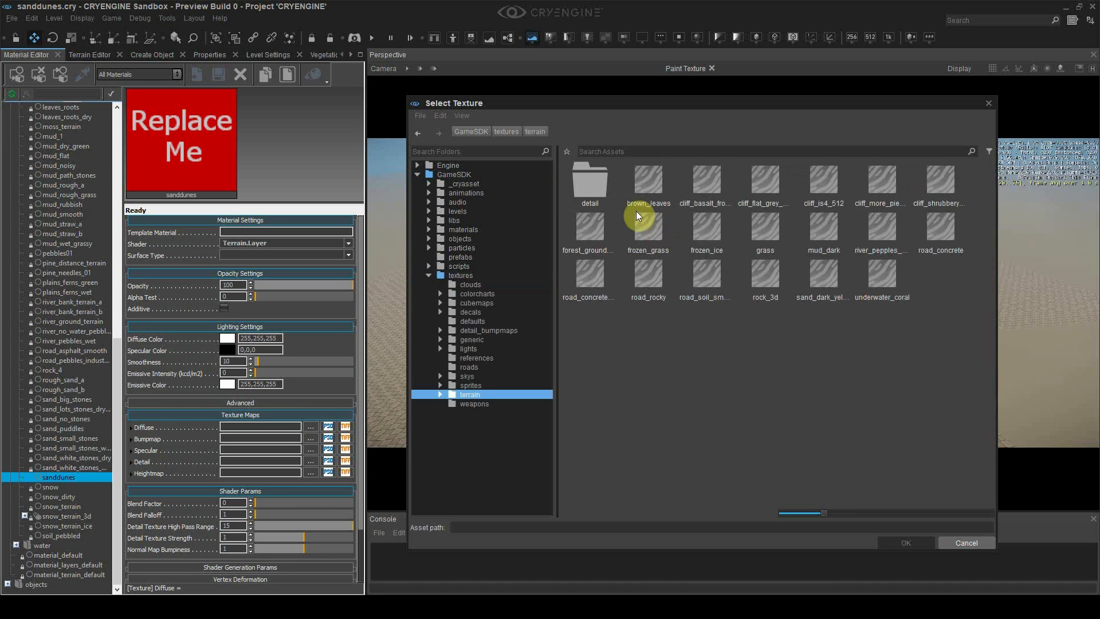
pyautogui.doubleClick(605, 187)
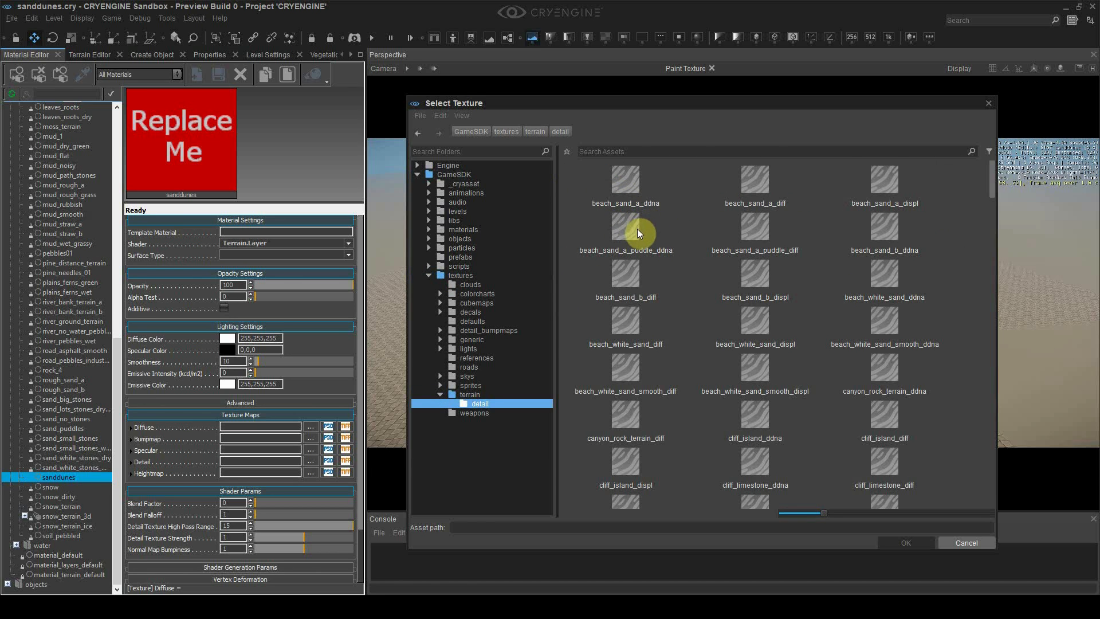
pyautogui.scroll(-3, 651, 280)
pyautogui.scroll(-3, 712, 376)
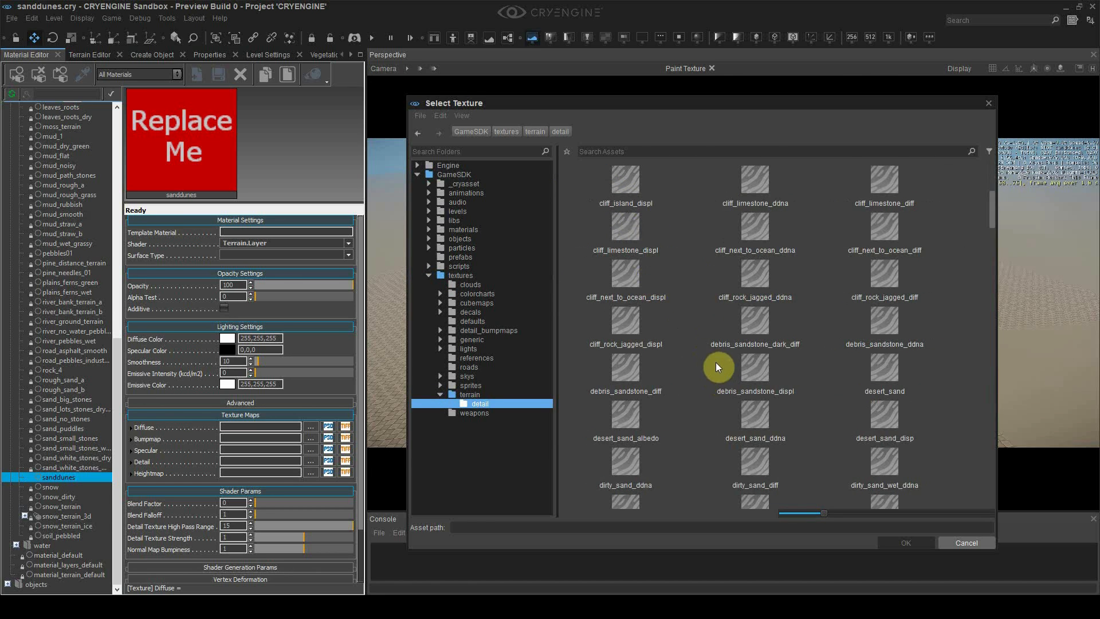
pyautogui.scroll(-3, 701, 428)
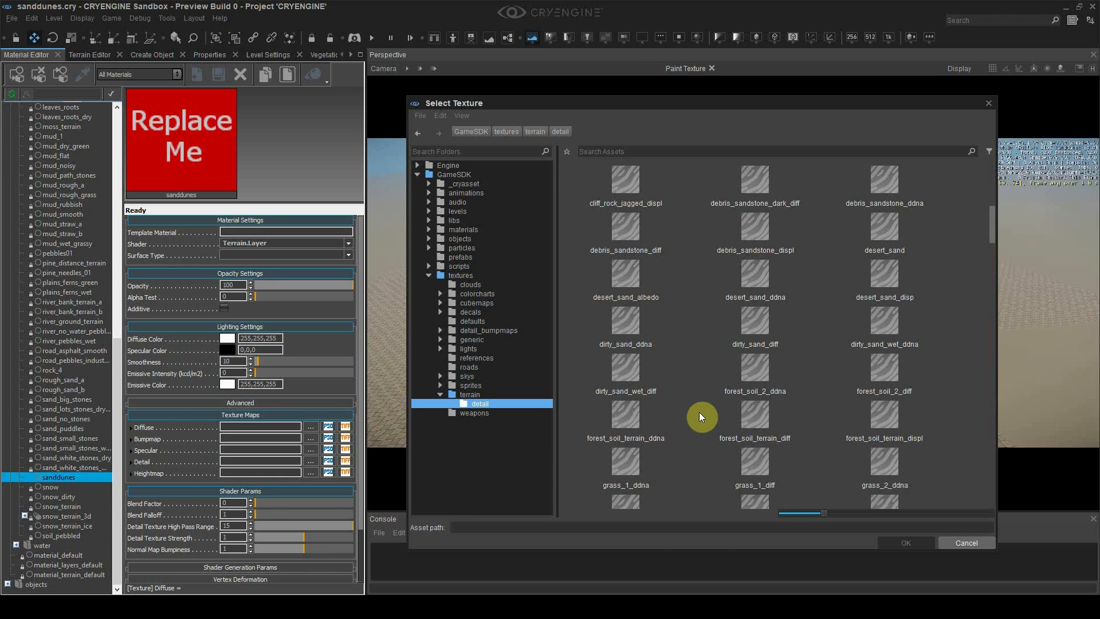
pyautogui.doubleClick(883, 244)
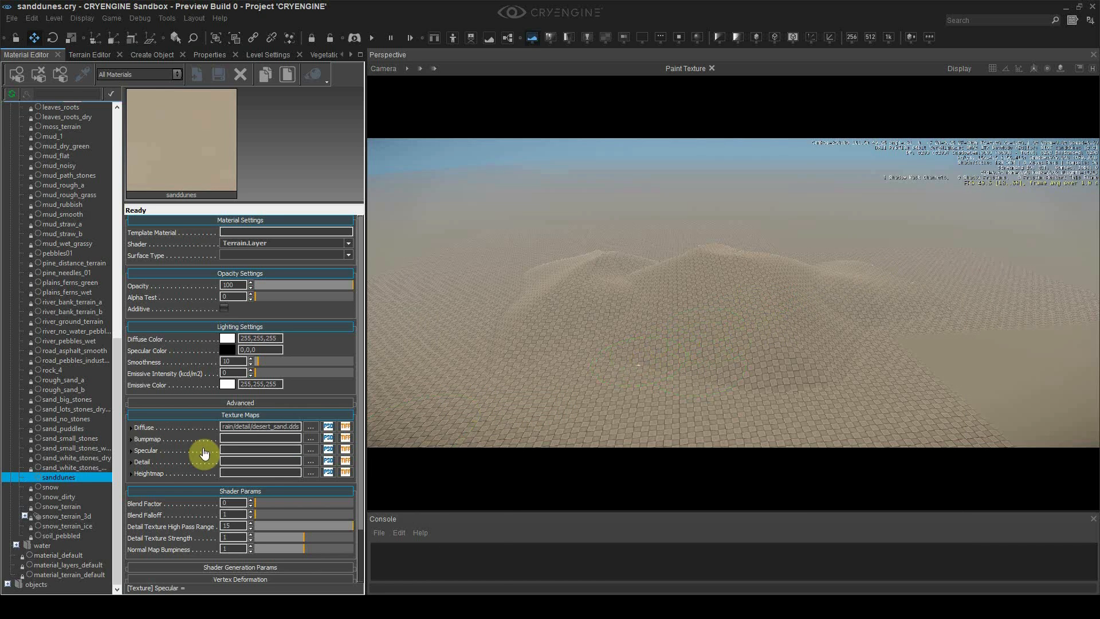
pyautogui.moveTo(194, 432)
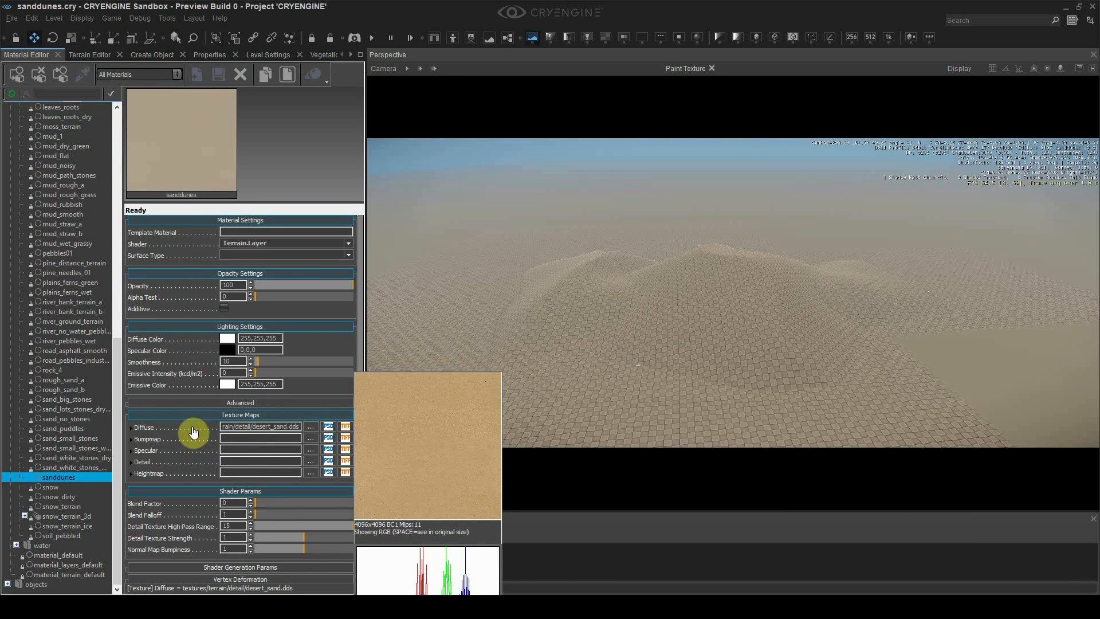
# Assign a terrain material from the terrain folder to the dunes layer
pyautogui.click(86, 55)
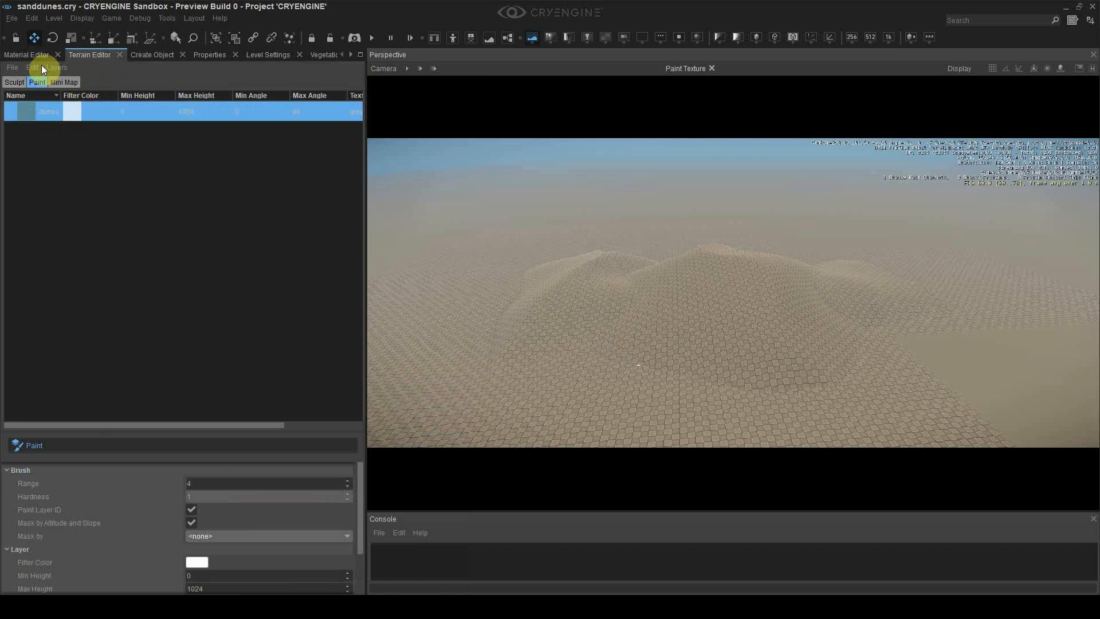
pyautogui.scroll(-2, 269, 527)
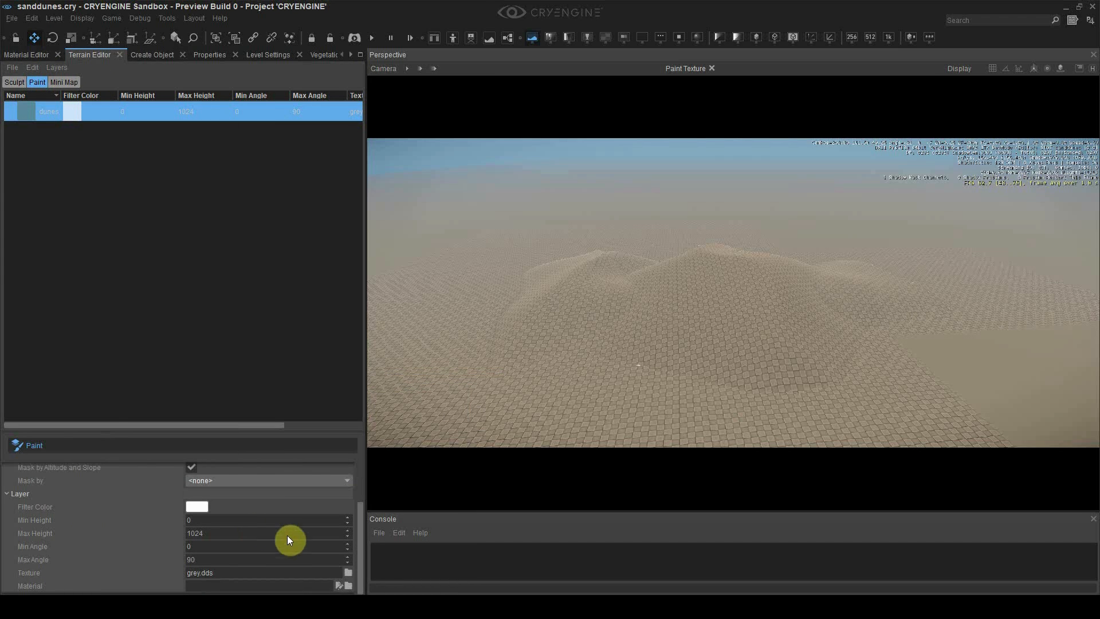
pyautogui.click(348, 586)
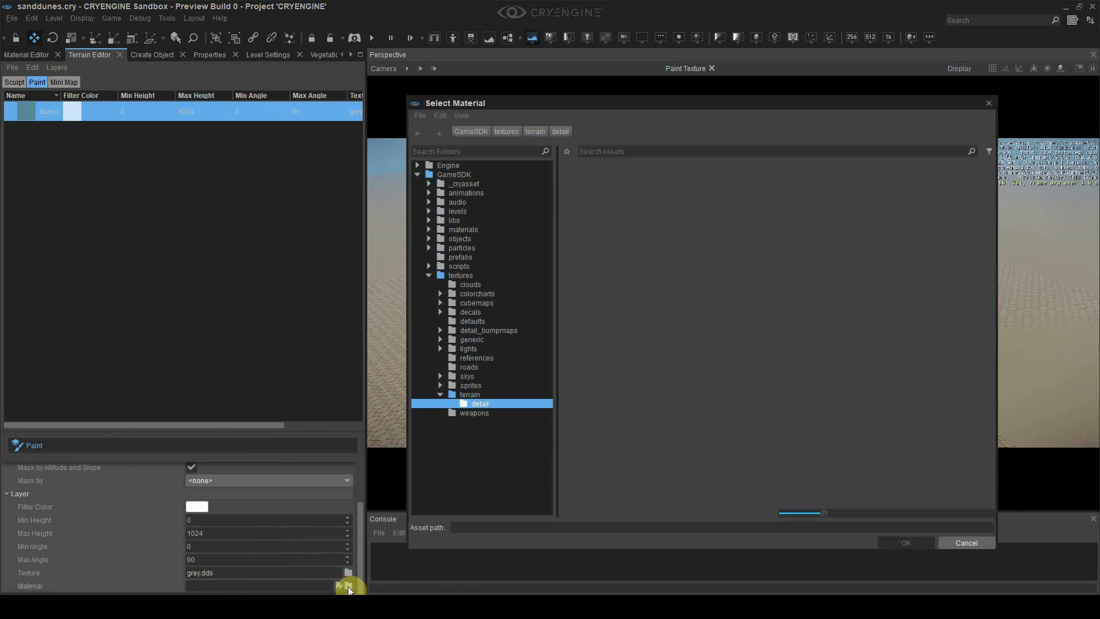
pyautogui.click(465, 394)
pyautogui.doubleClick(759, 275)
pyautogui.click(762, 277)
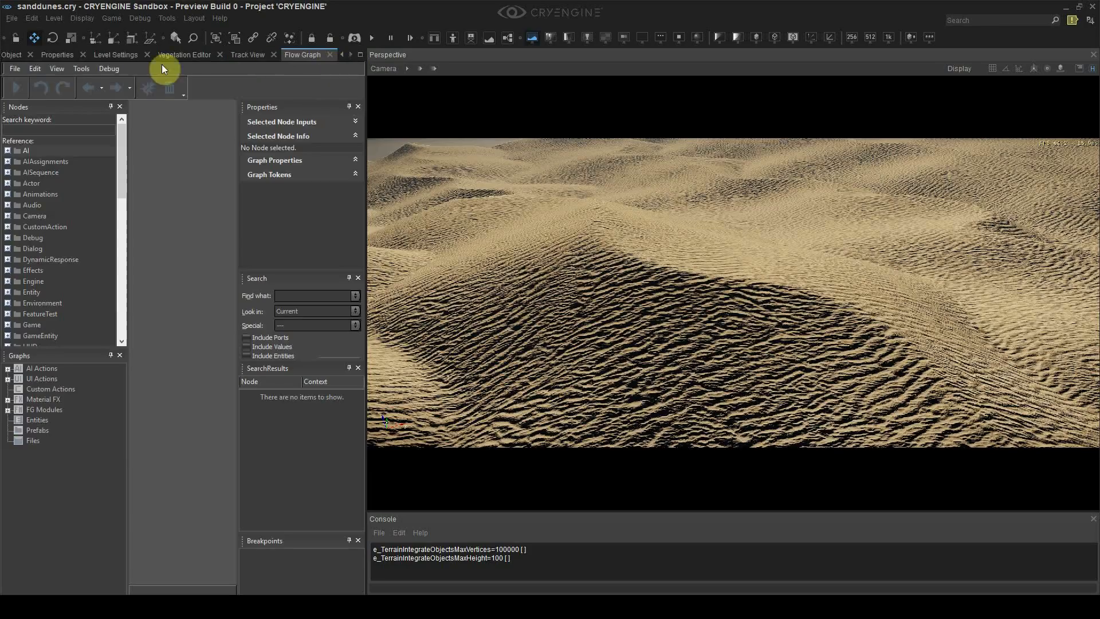
# Turn on Total Illumination V2 Active in Level Settings
pyautogui.click(103, 54)
pyautogui.scroll(-15, 119, 212)
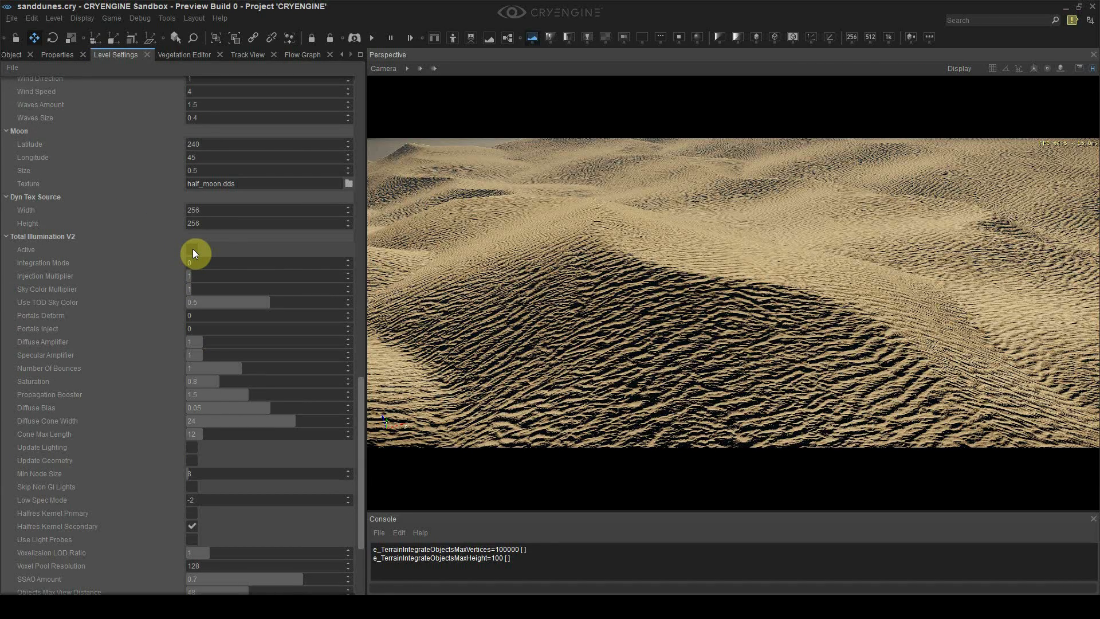
pyautogui.click(192, 250)
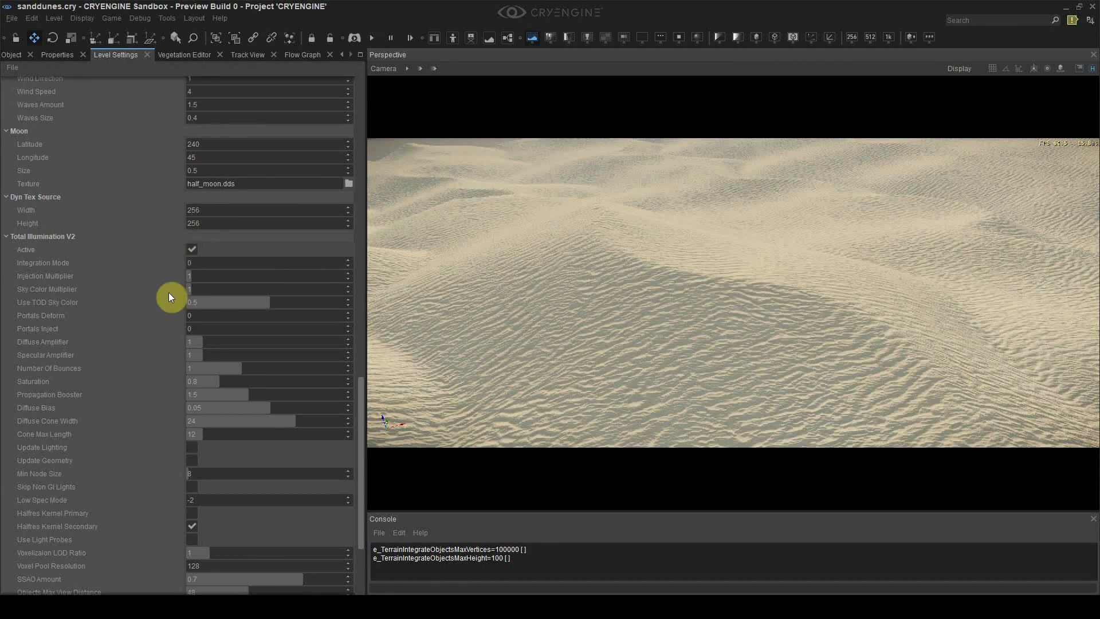
pyautogui.scroll(-2, 139, 318)
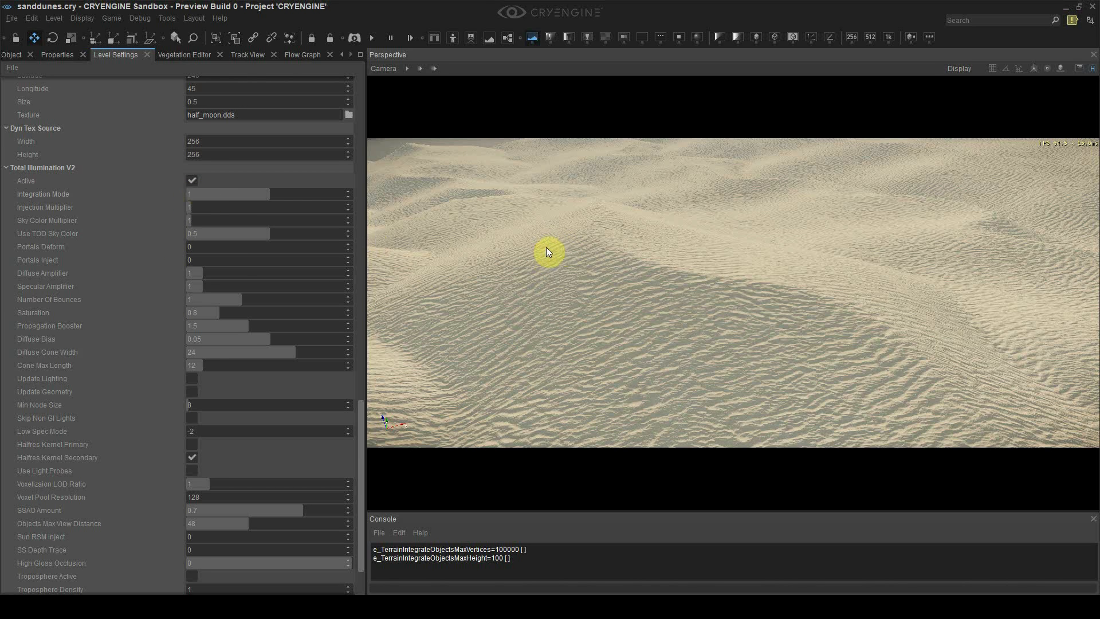
pyautogui.moveTo(546, 247); pyautogui.dragTo(636, 235, button='right')
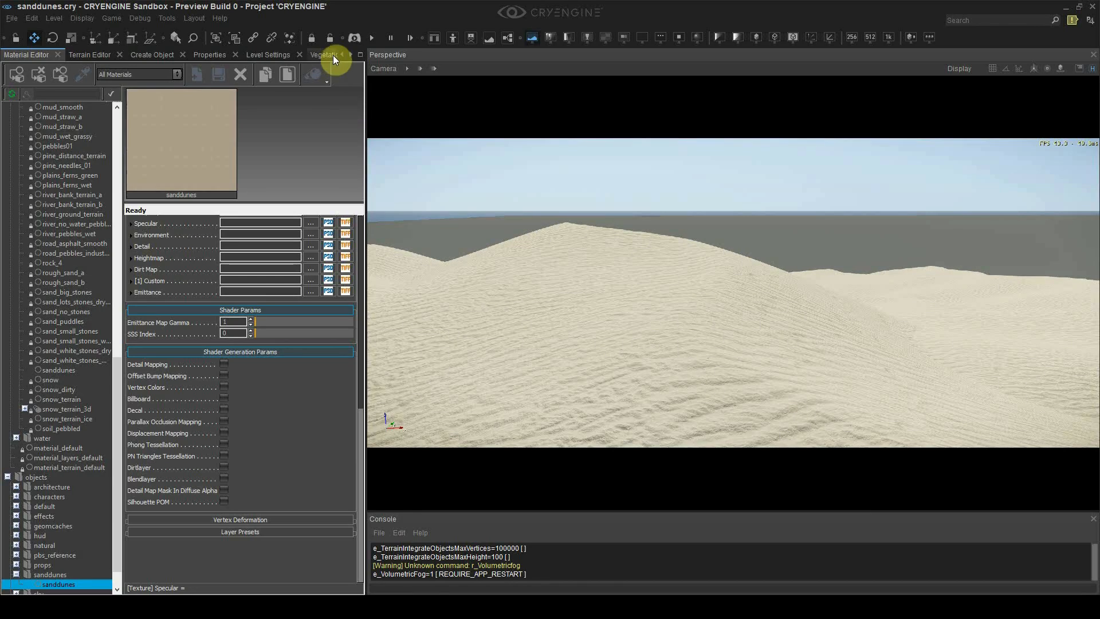
# Open the Environment Editor and view the whole dune terrain from above
pyautogui.click(351, 55)
pyautogui.click(351, 54)
pyautogui.click(351, 55)
pyautogui.click(351, 55)
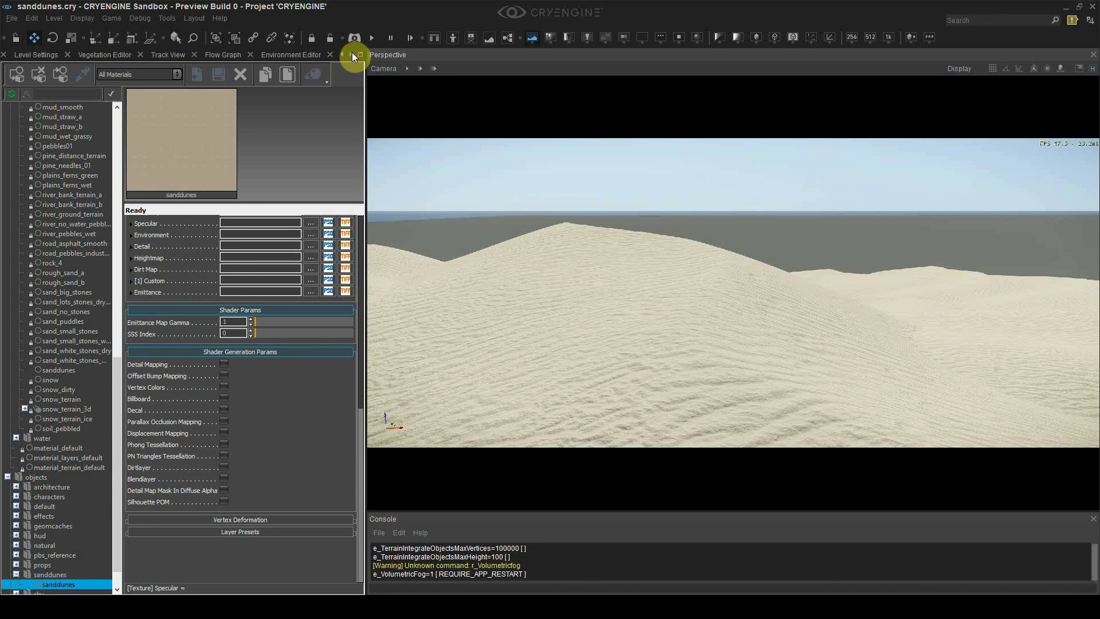
pyautogui.click(295, 55)
pyautogui.moveTo(487, 273); pyautogui.dragTo(510, 256, button='right')
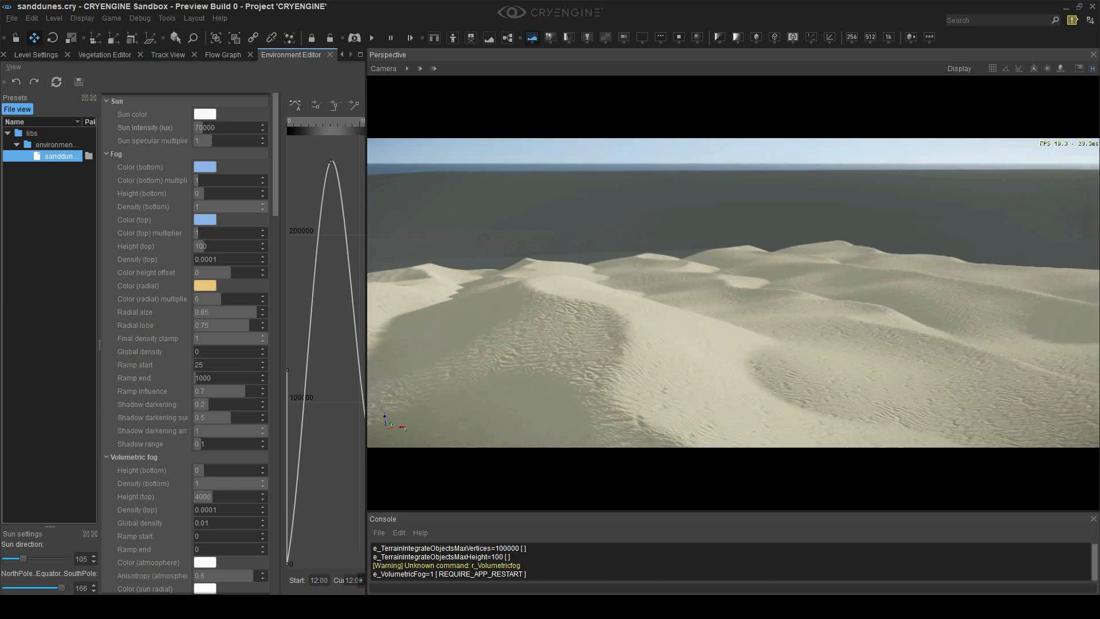
pyautogui.moveTo(802, 258); pyautogui.dragTo(834, 266, button='right')
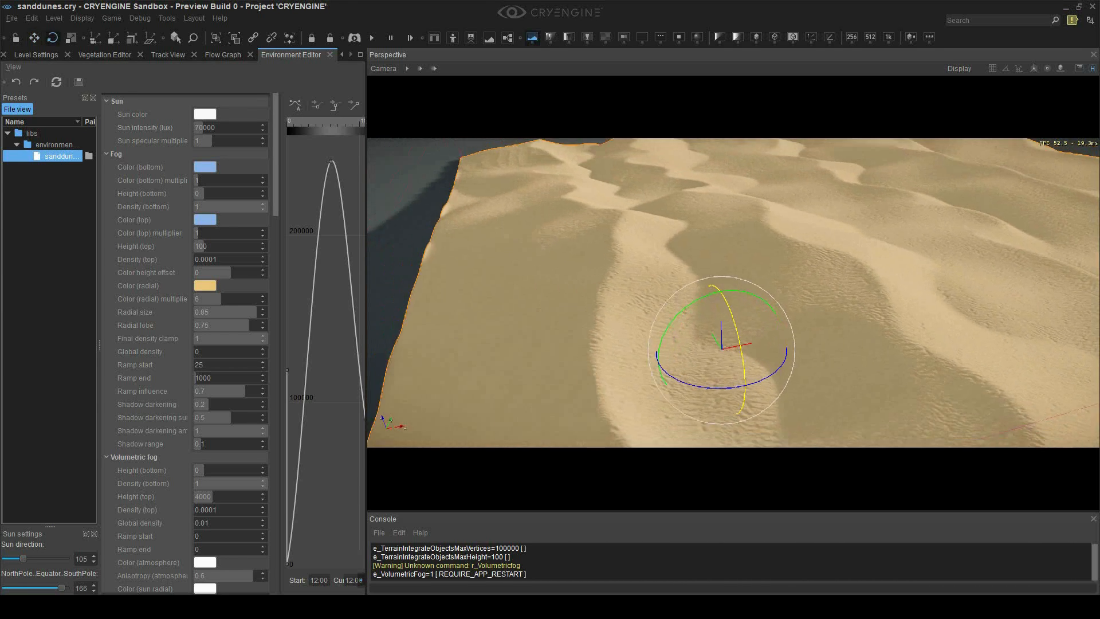
pyautogui.moveTo(713, 297); pyautogui.dragTo(771, 298, button='right')
# Rotate the dune terrain mesh and switch to moving it
pyautogui.moveTo(771, 298); pyautogui.dragTo(749, 340)
pyautogui.press('1')
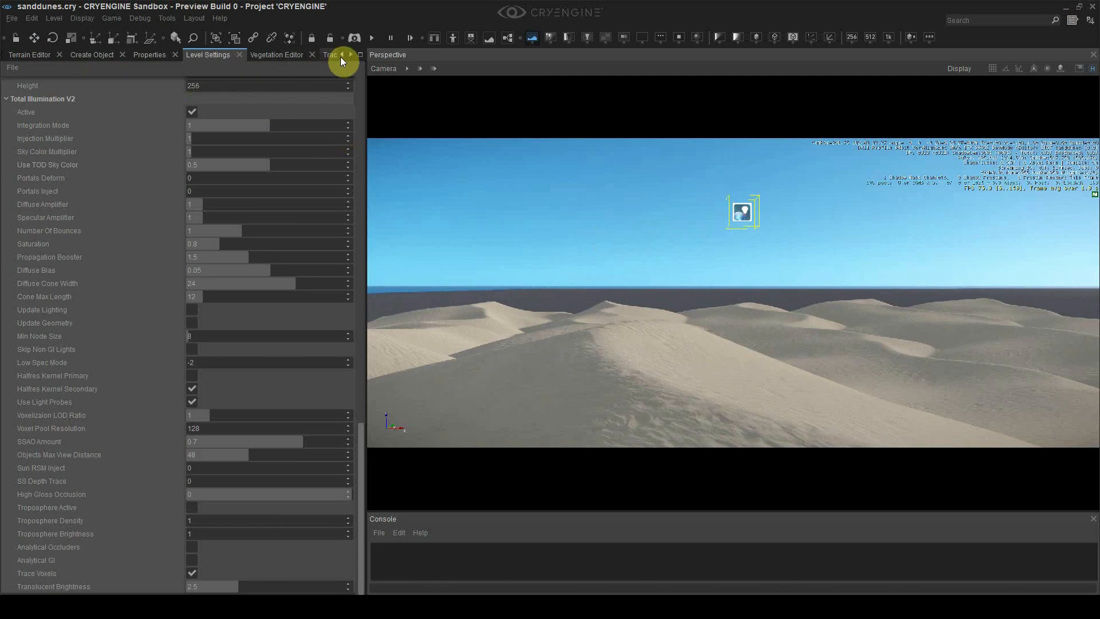
pyautogui.click(342, 55)
pyautogui.click(30, 60)
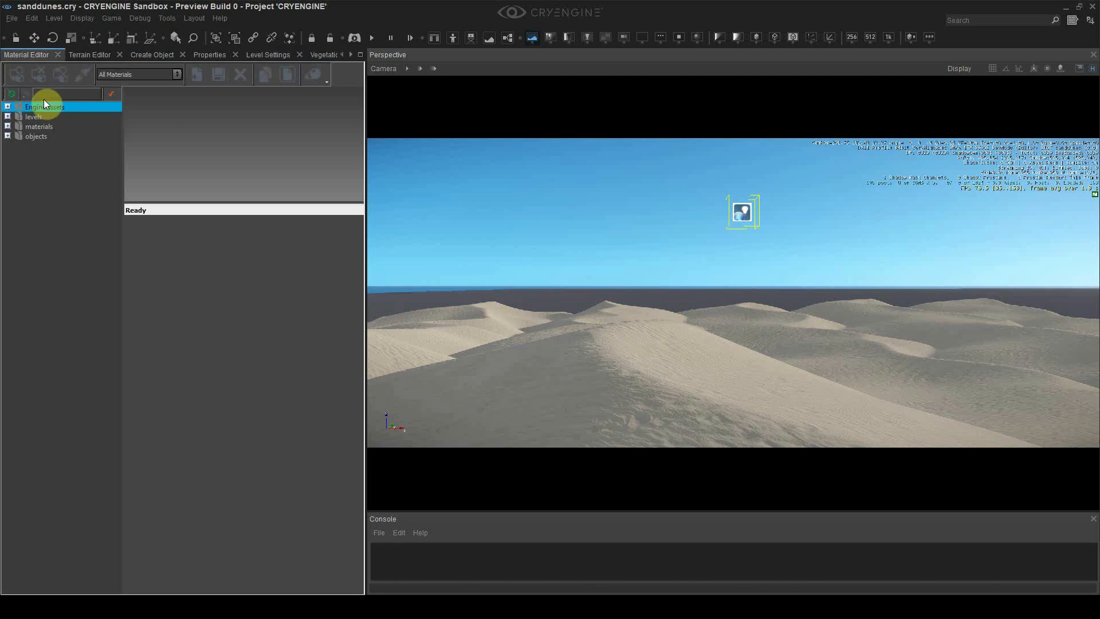
# Pick the sanddunes material from the terrain and give it a tan diffuse colour
pyautogui.click(82, 74)
pyautogui.click(652, 418)
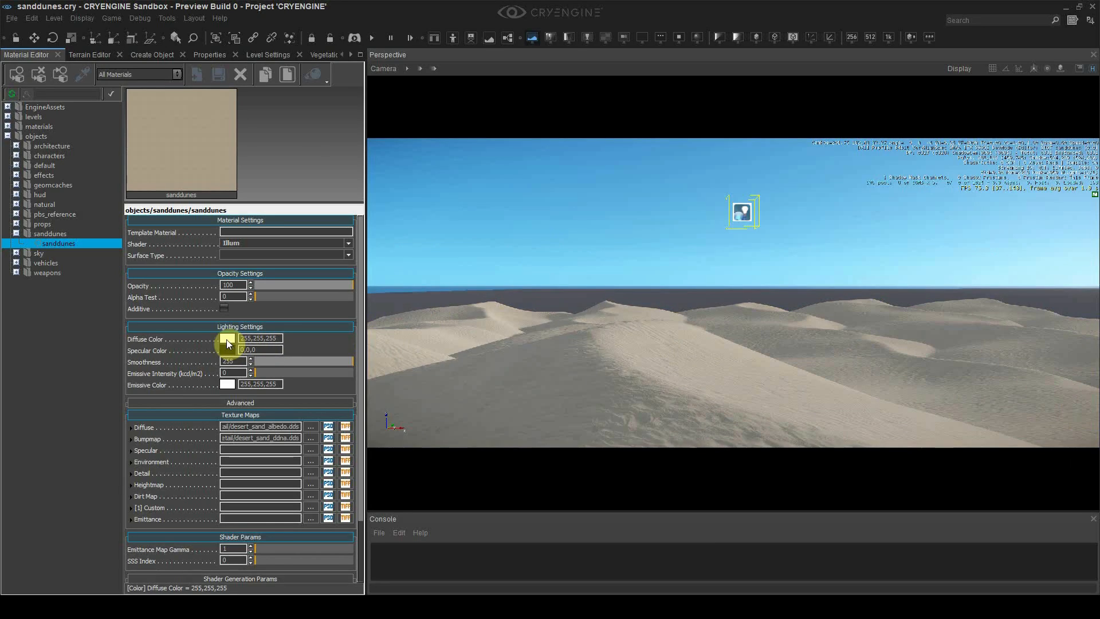
pyautogui.click(228, 339)
pyautogui.click(460, 277)
pyautogui.click(564, 271)
pyautogui.moveTo(563, 269); pyautogui.dragTo(566, 263)
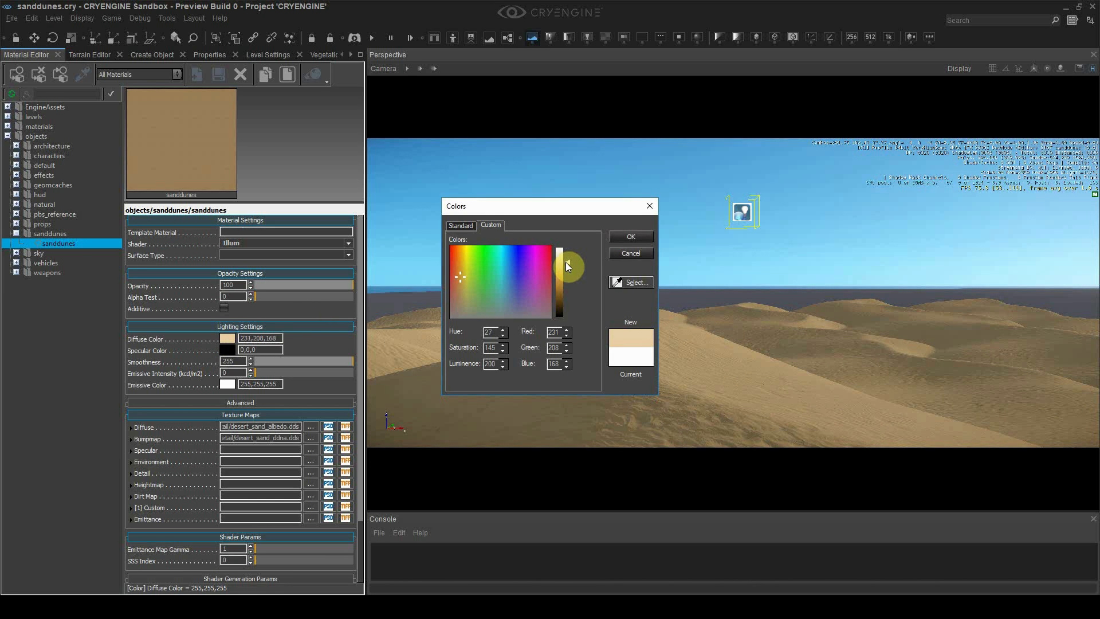
pyautogui.moveTo(566, 262); pyautogui.dragTo(568, 262)
pyautogui.click(631, 236)
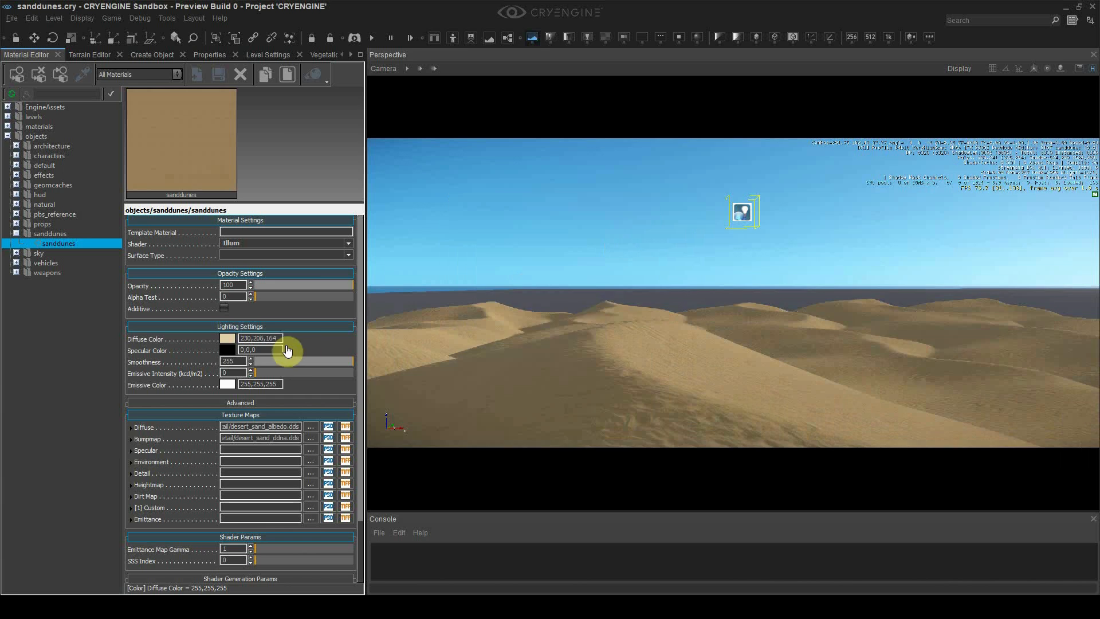
# Set the sanddunes specular colour to dark grey
pyautogui.click(228, 349)
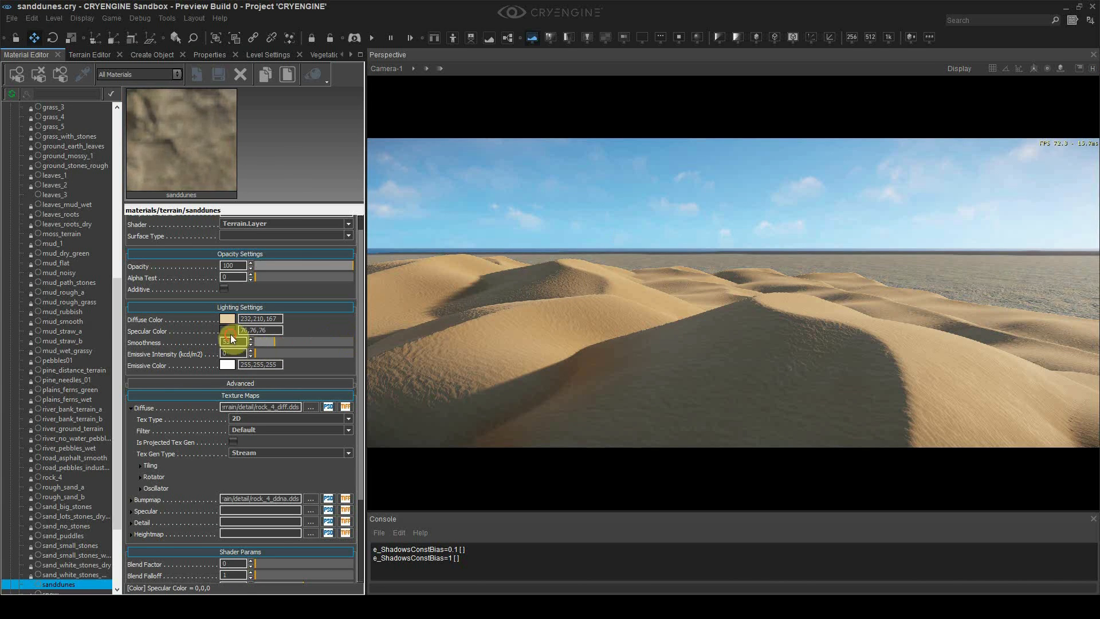
pyautogui.click(228, 330)
pyautogui.moveTo(562, 299); pyautogui.dragTo(565, 309)
pyautogui.click(461, 307)
pyautogui.click(630, 236)
# Shift the diffuse colour toward a warmer orange tone
pyautogui.click(225, 319)
pyautogui.moveTo(565, 263); pyautogui.dragTo(560, 267)
pyautogui.click(463, 254)
pyautogui.click(460, 254)
pyautogui.click(458, 254)
pyautogui.click(459, 254)
pyautogui.click(631, 236)
# Darken the specular colour further
pyautogui.click(266, 331)
pyautogui.click(564, 313)
pyautogui.moveTo(564, 313); pyautogui.dragTo(562, 307)
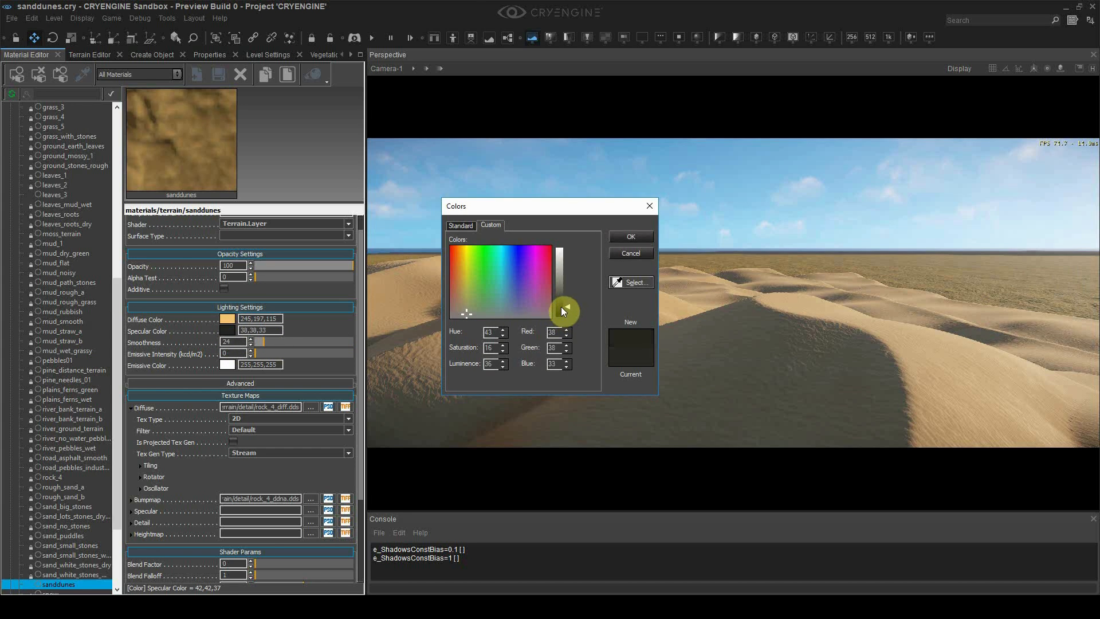
pyautogui.click(630, 236)
# Settle the diffuse on a soft tan 223,188,137 and raise smoothness to 24
pyautogui.click(228, 319)
pyautogui.click(460, 269)
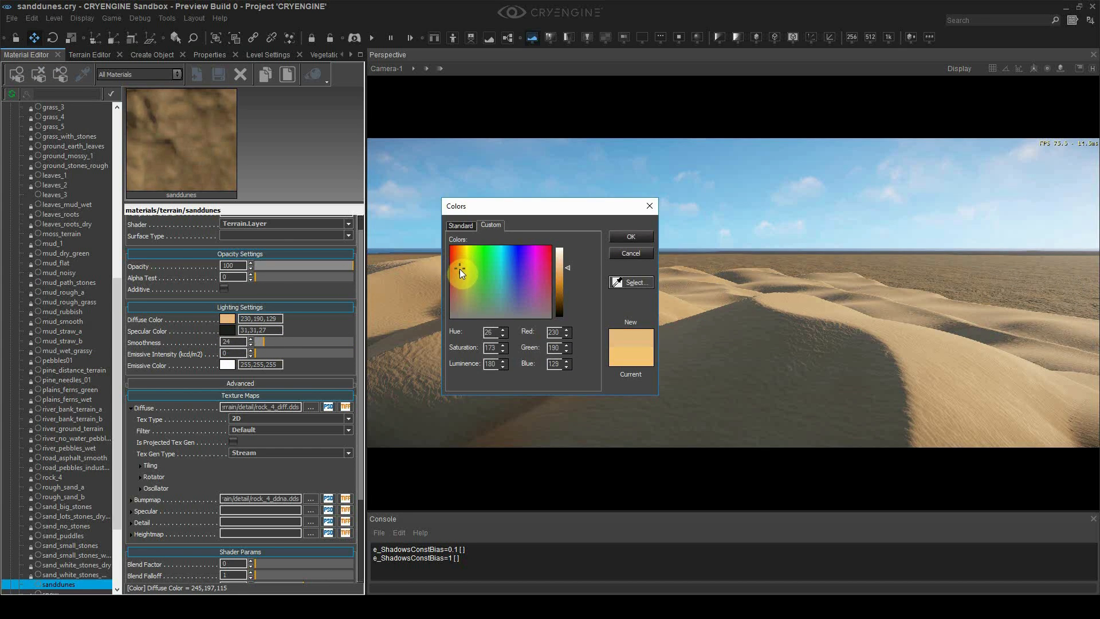
pyautogui.click(621, 237)
pyautogui.click(227, 318)
pyautogui.click(630, 236)
pyautogui.click(314, 342)
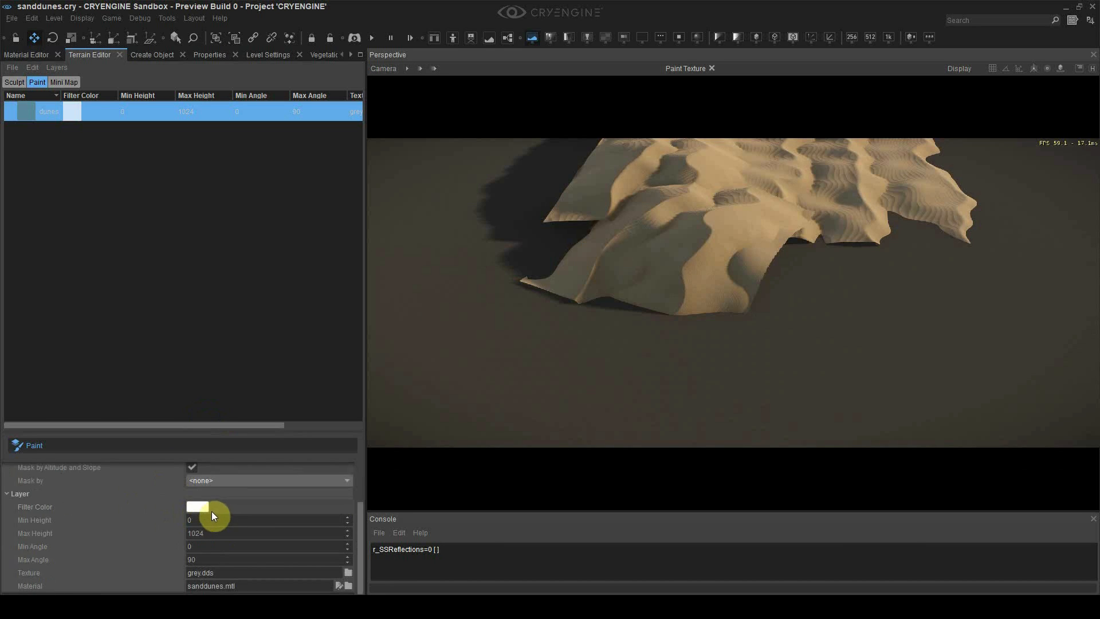
# Change the HDR Film curve shoulder scale from 5 to 3 in the Environment Editor
pyautogui.scroll(3, 148, 528)
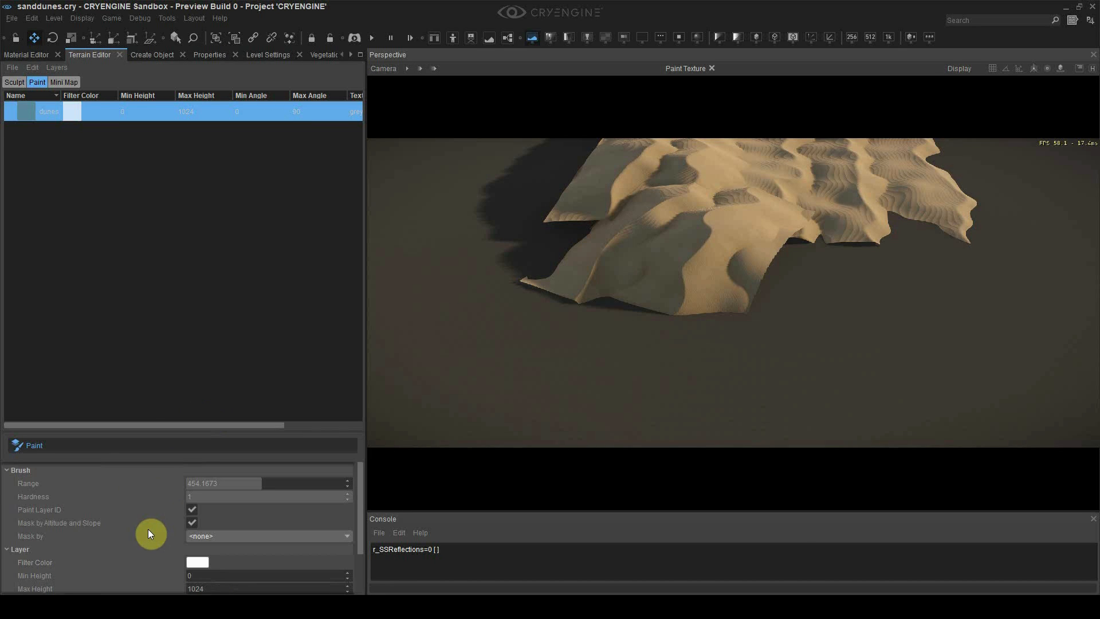
pyautogui.moveTo(672, 262); pyautogui.dragTo(588, 316, button='middle')
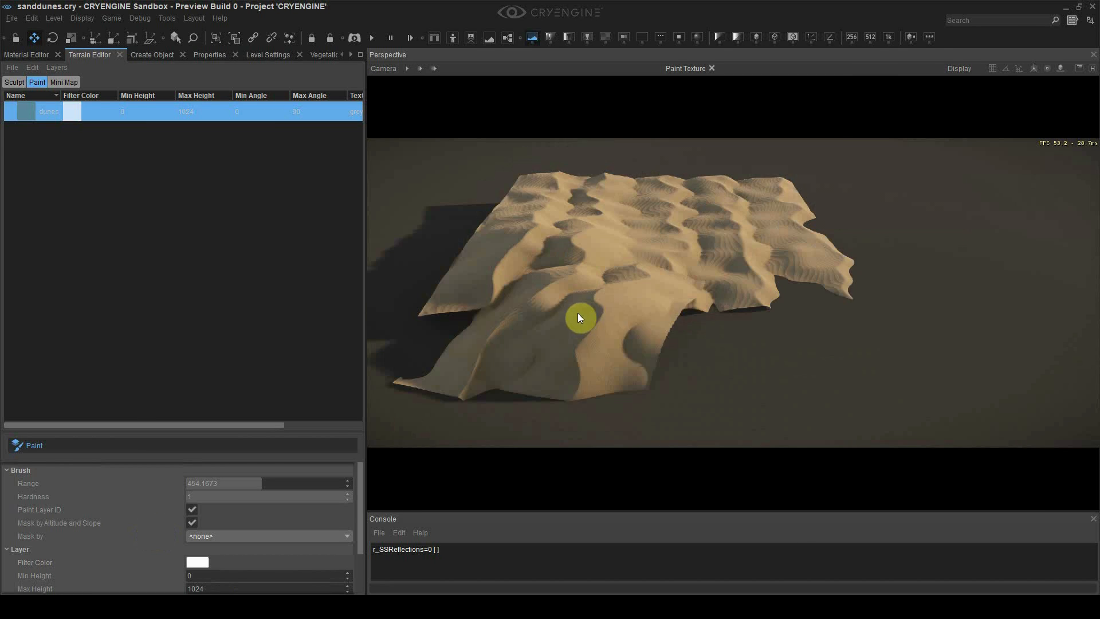
pyautogui.moveTo(605, 363); pyautogui.dragTo(538, 367, button='right')
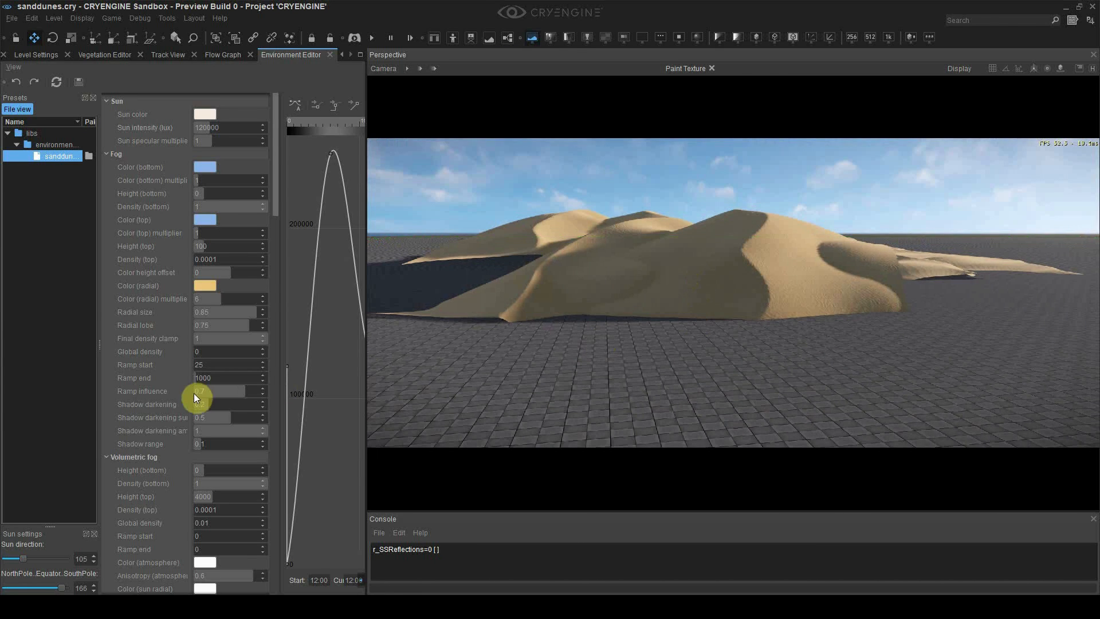
pyautogui.scroll(-10, 194, 394)
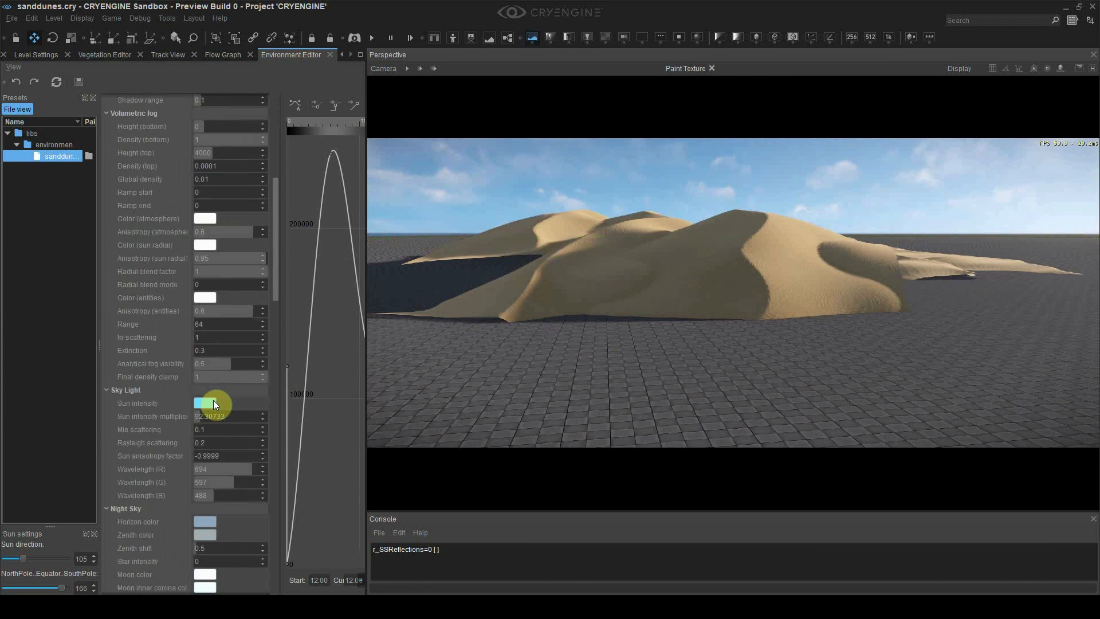
pyautogui.scroll(-5, 228, 299)
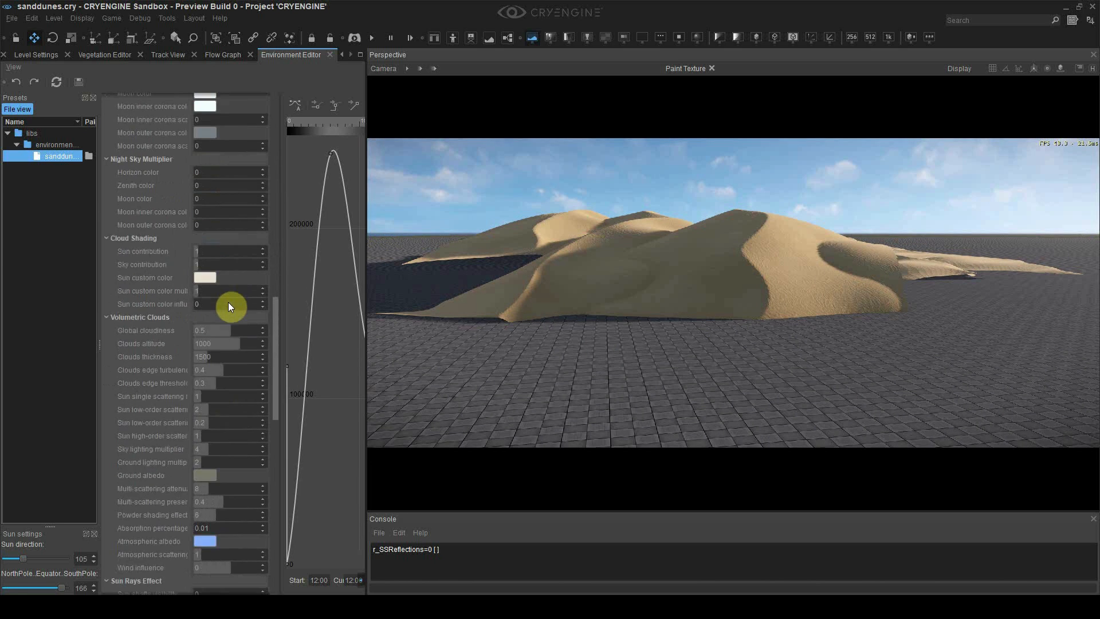
pyautogui.scroll(-7, 229, 303)
pyautogui.click(205, 461)
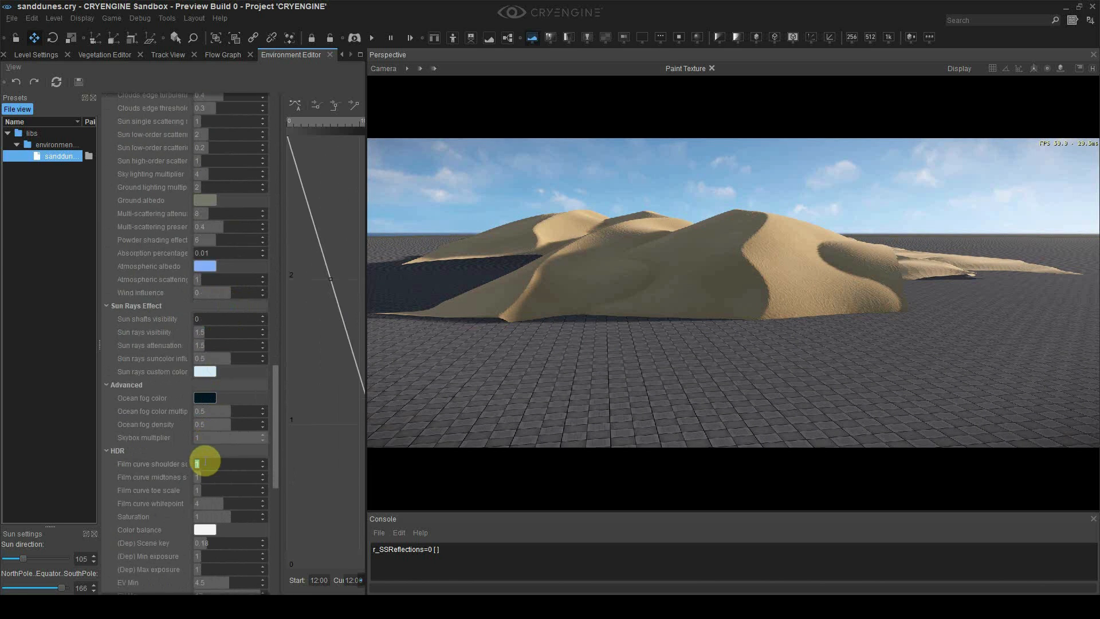
pyautogui.write('5')
pyautogui.press('Return')
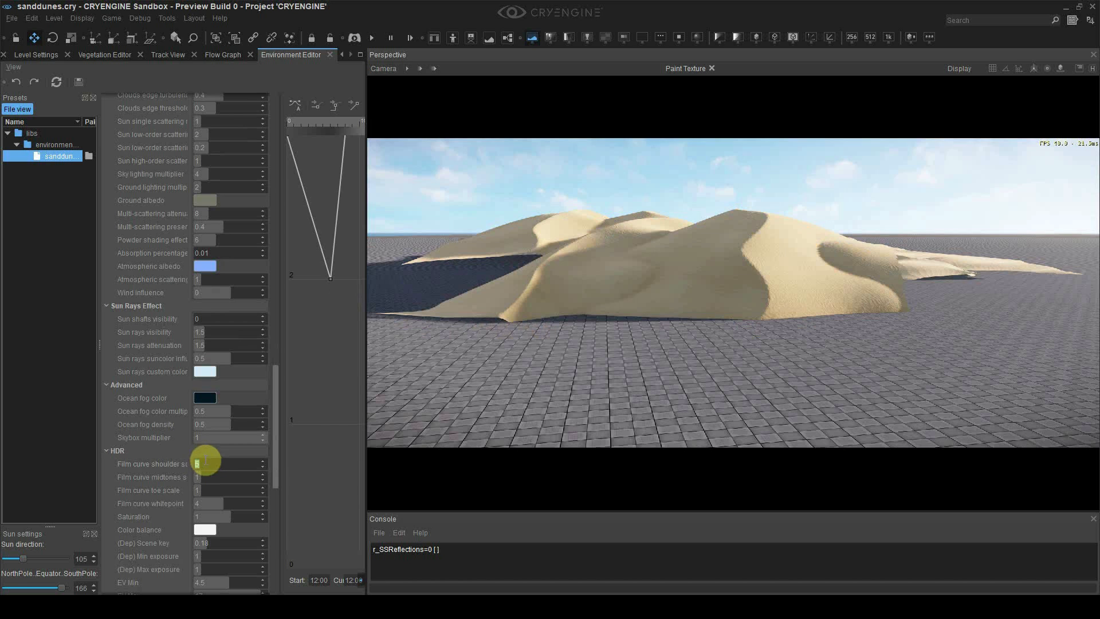
pyautogui.write('3')
pyautogui.press('Return')
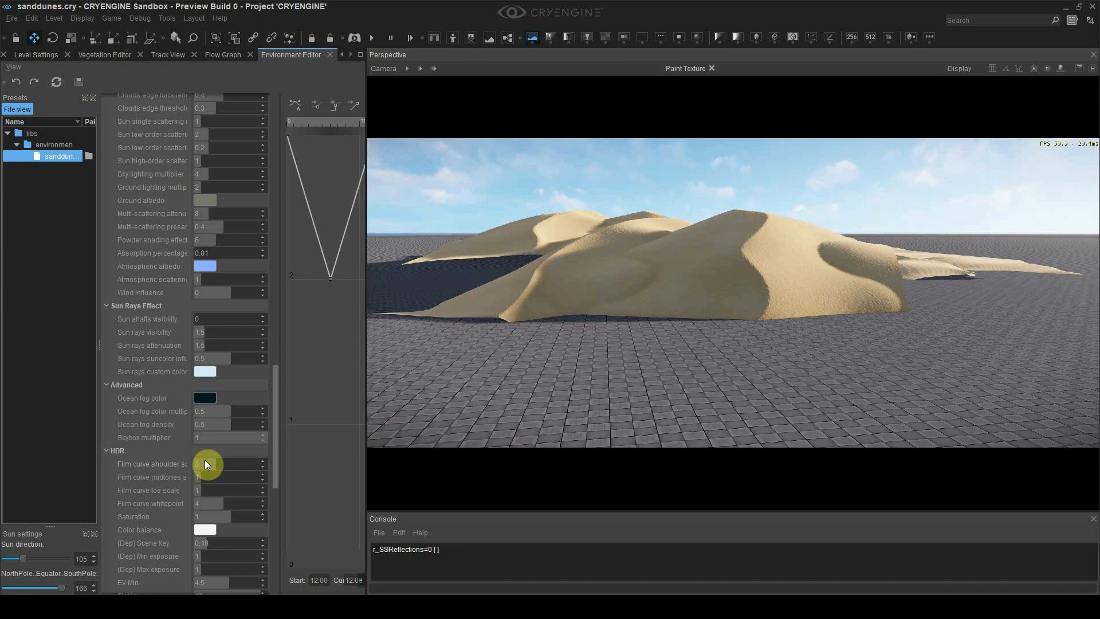
pyautogui.moveTo(604, 390); pyautogui.dragTo(626, 388, button='middle')
pyautogui.moveTo(626, 388); pyautogui.dragTo(636, 398, button='right')
# Paint sand onto the ground around the cube
pyautogui.press('w')
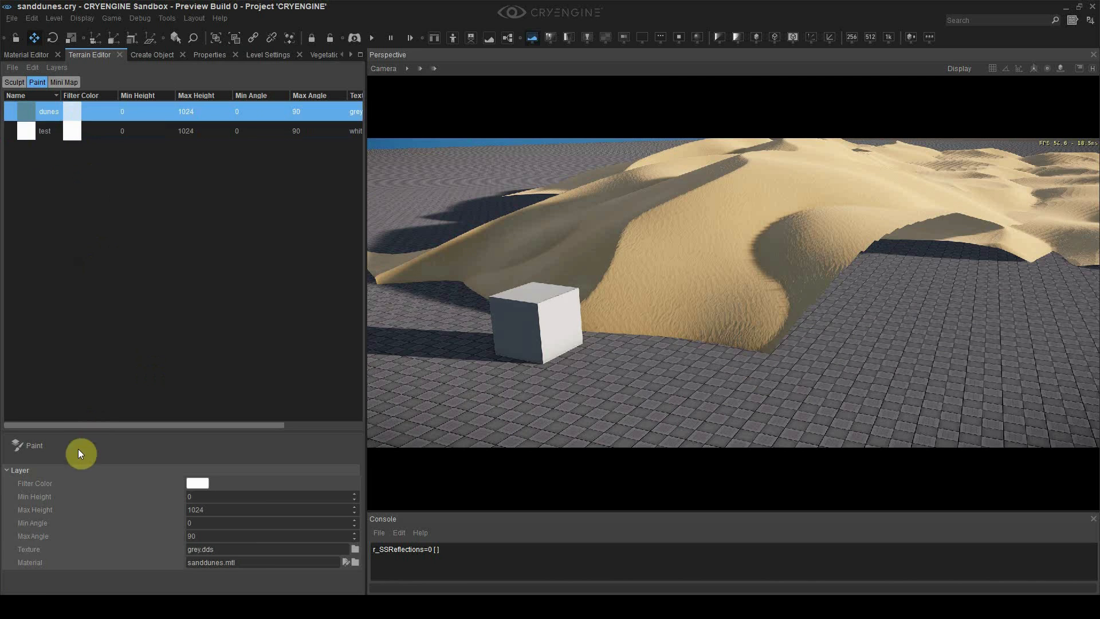
pyautogui.click(89, 441)
pyautogui.click(559, 355)
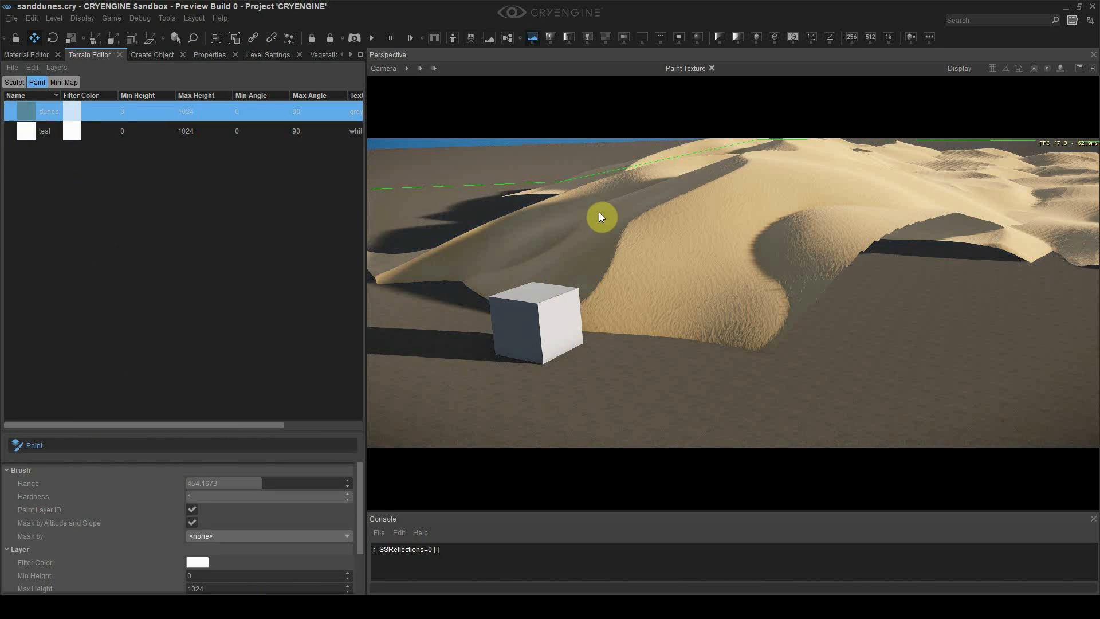
pyautogui.moveTo(716, 258); pyautogui.dragTo(681, 396, button='right')
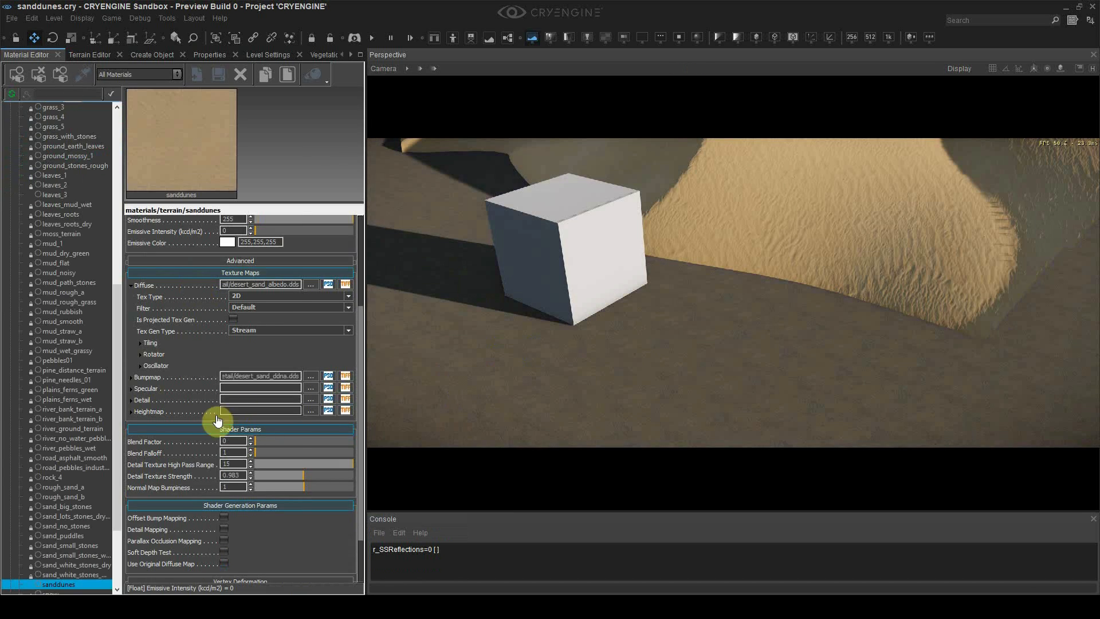
# Restore the original diffuse map, enable Soft Depth Test and raise its range to 0.445
pyautogui.click(224, 499)
pyautogui.moveTo(582, 401); pyautogui.dragTo(651, 386, button='right')
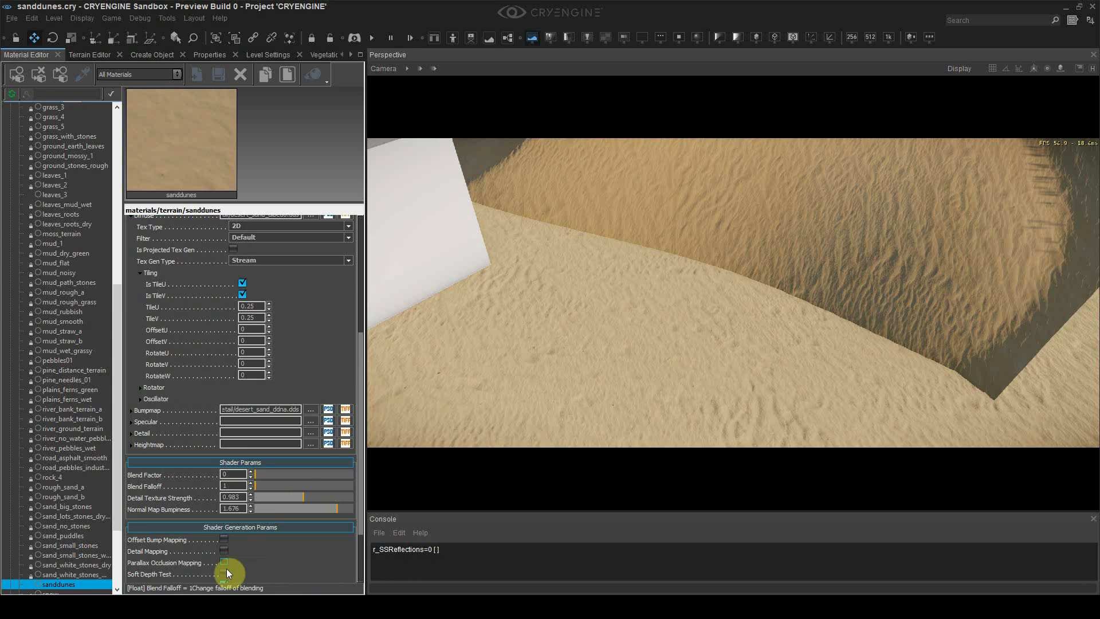
pyautogui.click(225, 573)
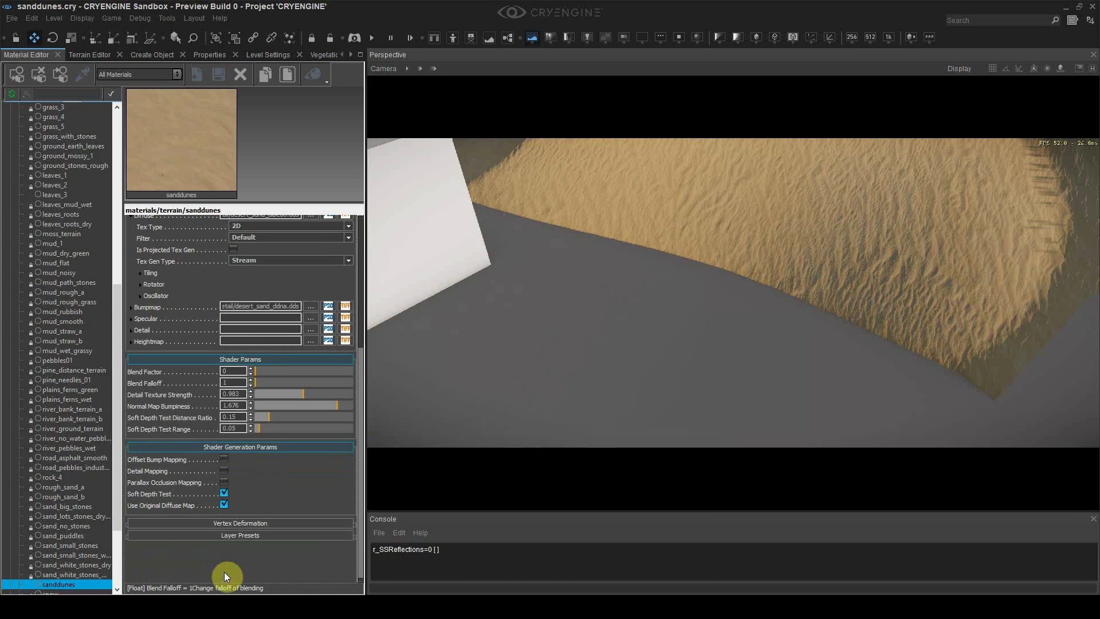
pyautogui.moveTo(632, 383); pyautogui.dragTo(631, 364, button='right')
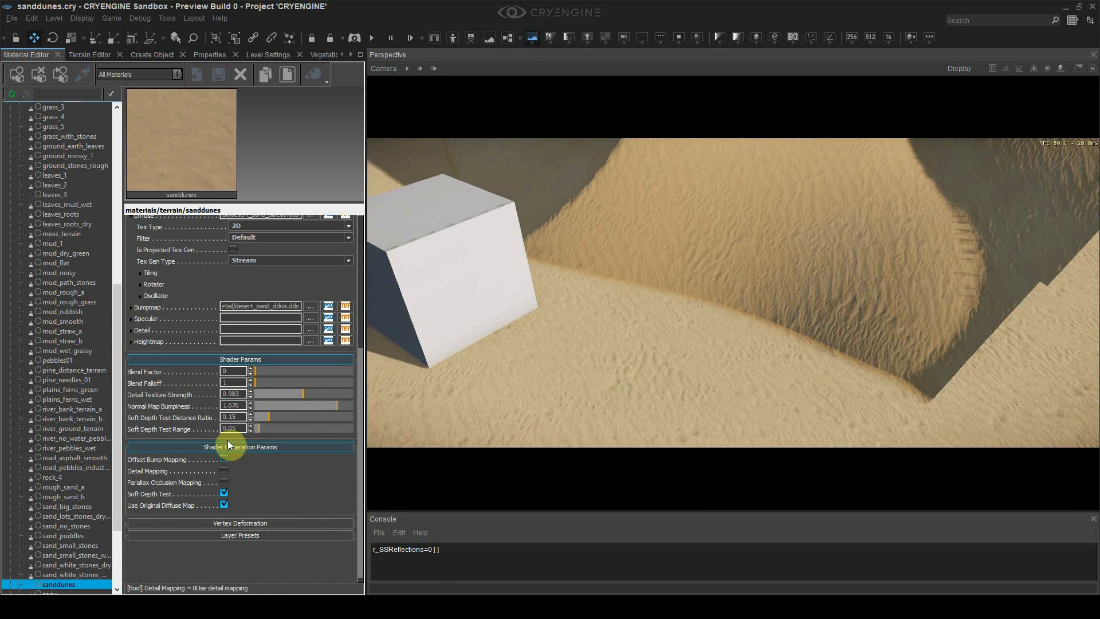
pyautogui.moveTo(257, 430); pyautogui.dragTo(301, 430)
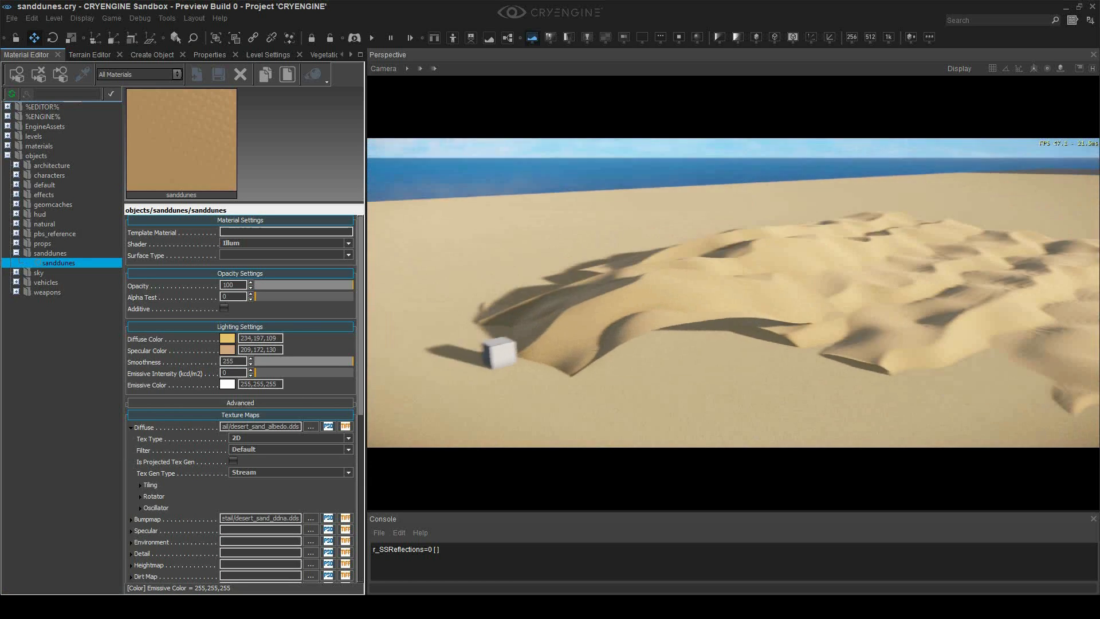
# Move and rotate the Entity-6 dune mesh into place
pyautogui.moveTo(733, 293); pyautogui.dragTo(805, 324, button='right')
pyautogui.moveTo(834, 184); pyautogui.dragTo(756, 172, button='right')
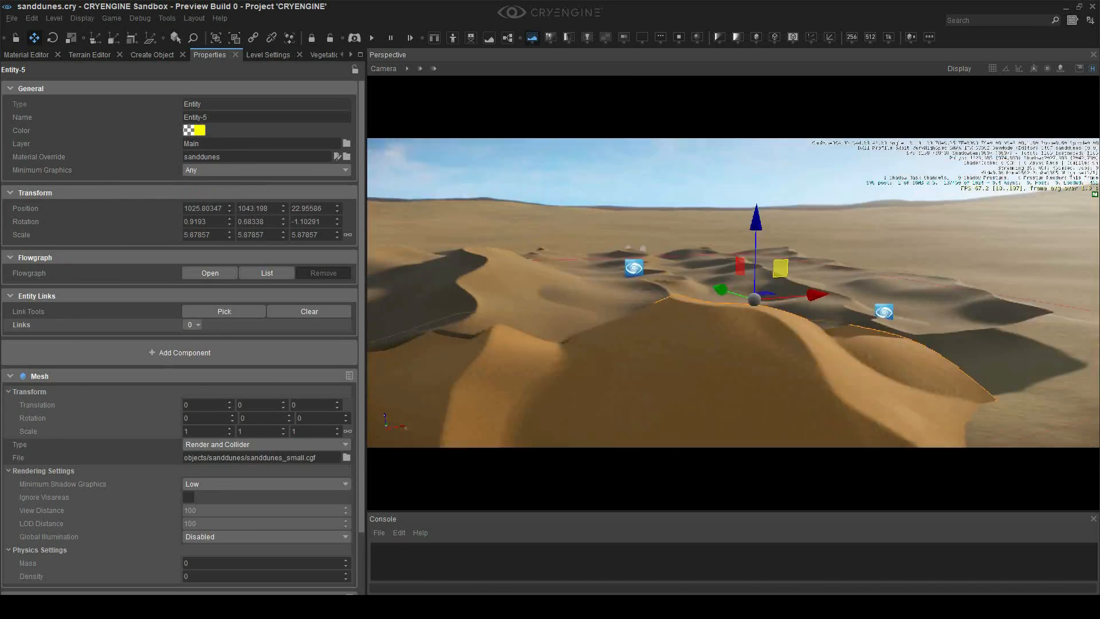
pyautogui.moveTo(745, 304)
pyautogui.mouseDown(button='right')
pyautogui.moveTo(749, 320)
pyautogui.moveTo(746, 292)
pyautogui.mouseUp(button='right')
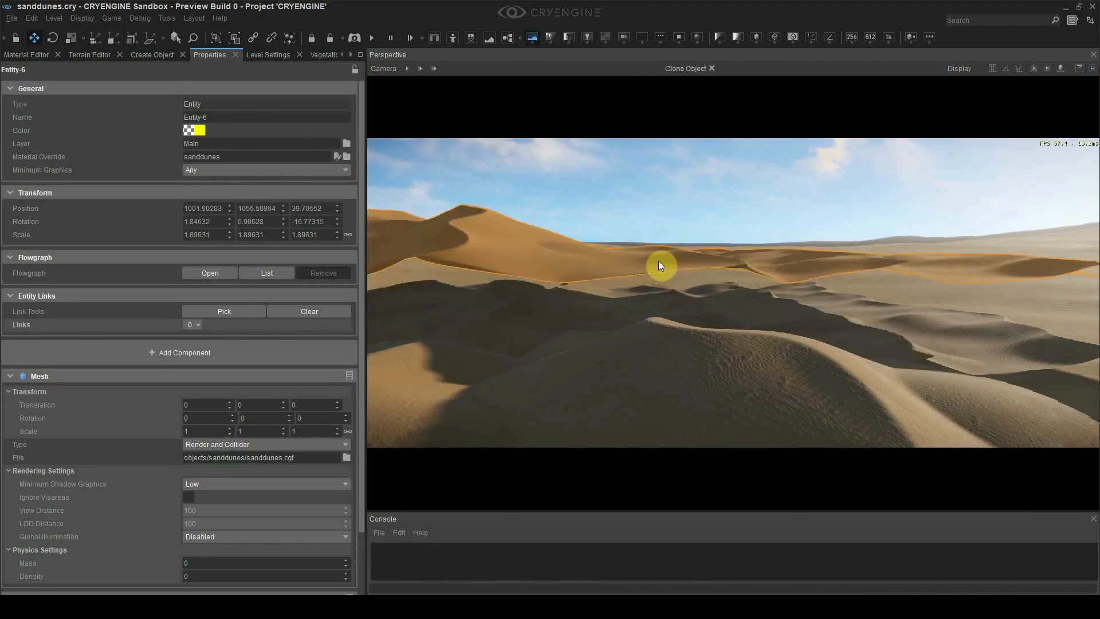
pyautogui.moveTo(658, 260); pyautogui.dragTo(524, 246)
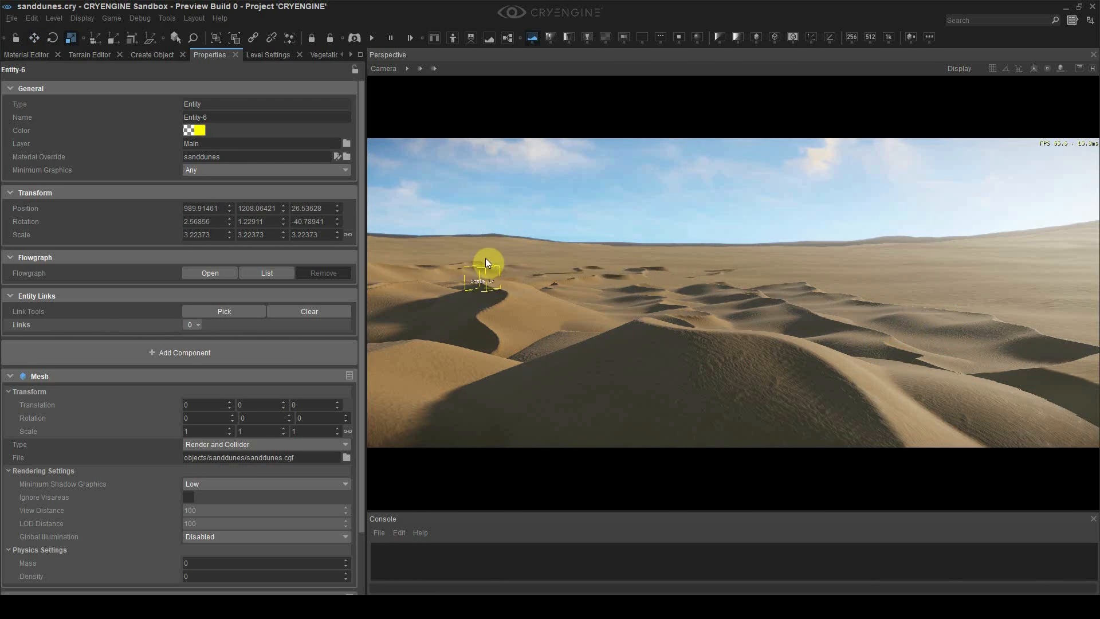
pyautogui.press('3')
pyautogui.moveTo(486, 259); pyautogui.dragTo(512, 246)
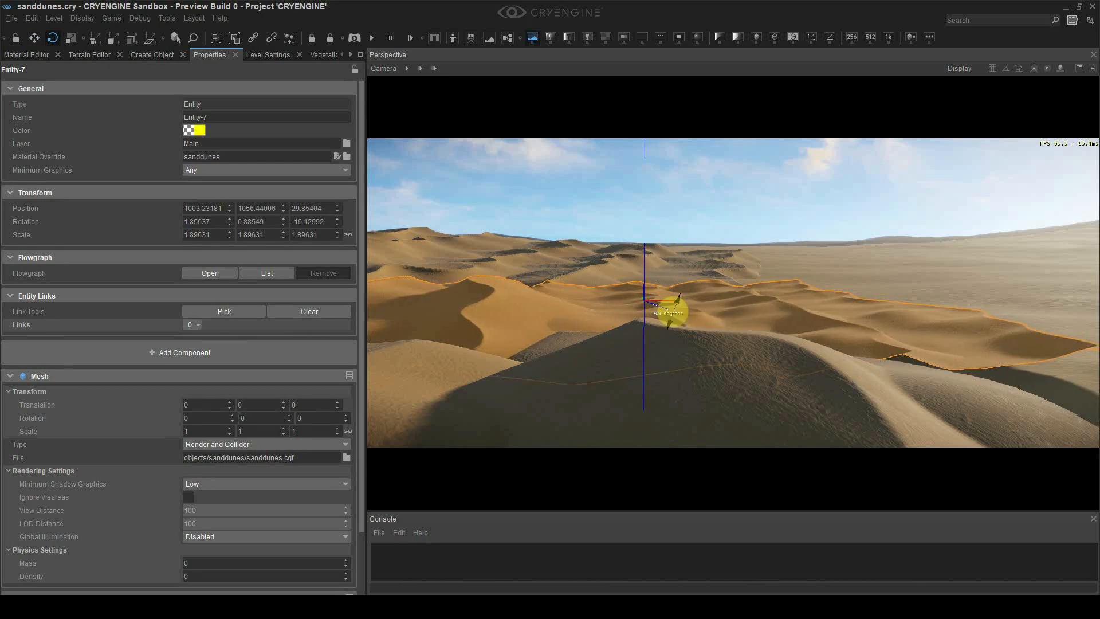
# Reposition and rotate the Entity-7 dune mesh
pyautogui.moveTo(642, 253); pyautogui.dragTo(516, 283)
pyautogui.press('4')
pyautogui.press('3')
pyautogui.moveTo(481, 315); pyautogui.dragTo(747, 278)
pyautogui.press('2')
pyautogui.click(761, 176)
# Slide Entity-8 left along the horizon and rotate it
pyautogui.click(697, 388)
pyautogui.moveTo(737, 346); pyautogui.dragTo(911, 414)
pyautogui.click(911, 309)
pyautogui.moveTo(911, 310); pyautogui.dragTo(695, 299)
pyautogui.press('3')
pyautogui.press('2')
pyautogui.moveTo(624, 292); pyautogui.dragTo(405, 266)
pyautogui.press('3')
pyautogui.moveTo(499, 269); pyautogui.dragTo(437, 282)
# Rotate Entity-8 further, scale it to 4.08 and adjust its height
pyautogui.press('2')
pyautogui.press('3')
pyautogui.moveTo(601, 246); pyautogui.dragTo(600, 239)
pyautogui.press('2')
pyautogui.moveTo(525, 242); pyautogui.dragTo(555, 280)
pyautogui.press('4')
pyautogui.press('2')
pyautogui.moveTo(556, 204); pyautogui.dragTo(923, 241)
# Clear the selection, preview the dune field in game mode, then exit with Esc
pyautogui.click(974, 297)
pyautogui.click(785, 293)
pyautogui.click(762, 203)
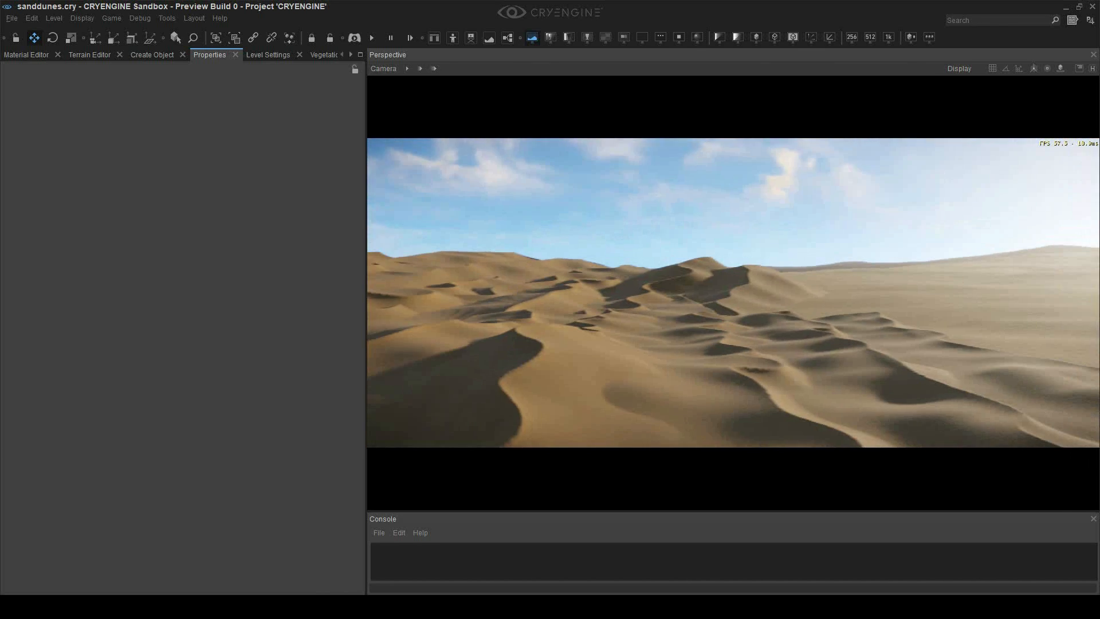
pyautogui.moveTo(676, 284); pyautogui.dragTo(715, 276, button='right')
pyautogui.press('Escape')
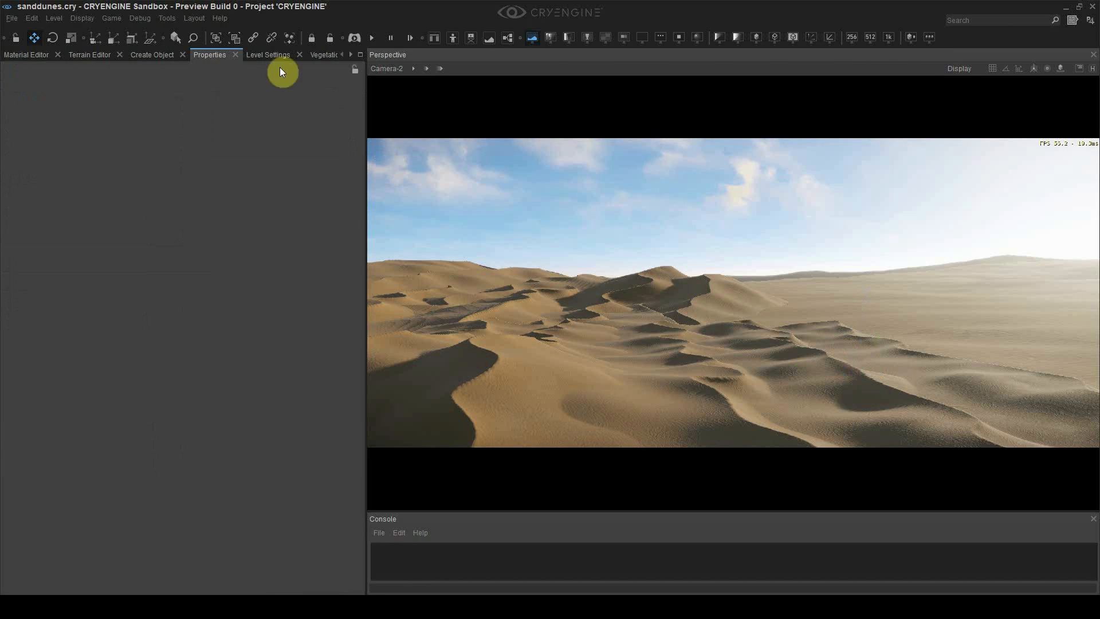
# Load vehicles/puffin_light_transport/puffin_lowpoly.FBX into the FBX mesh importer
pyautogui.click(166, 19)
pyautogui.moveTo(212, 310)
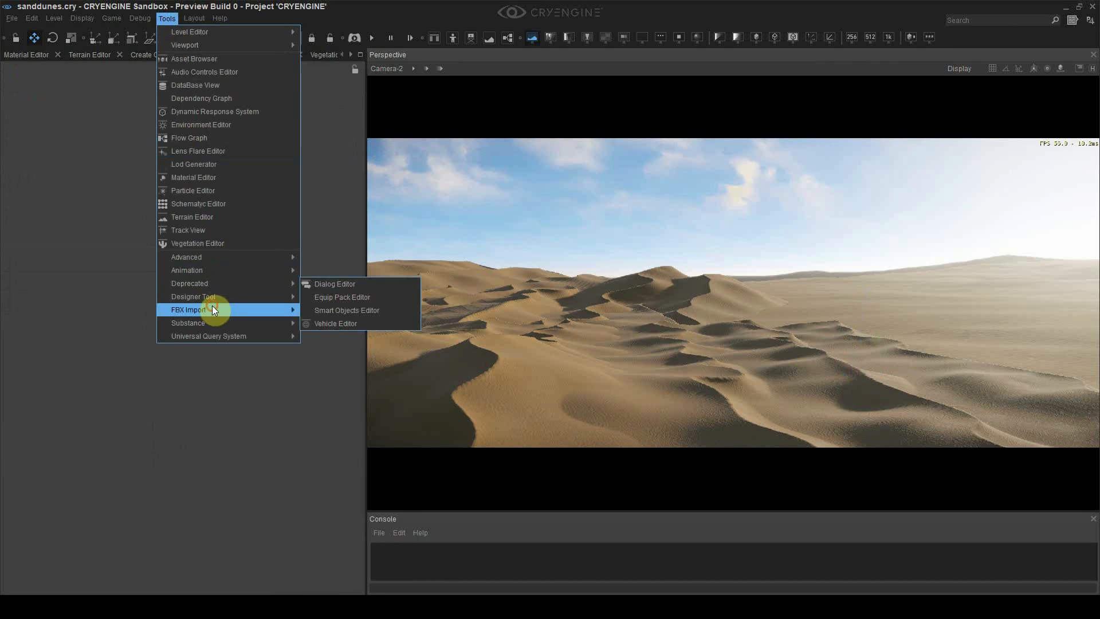
pyautogui.click(334, 324)
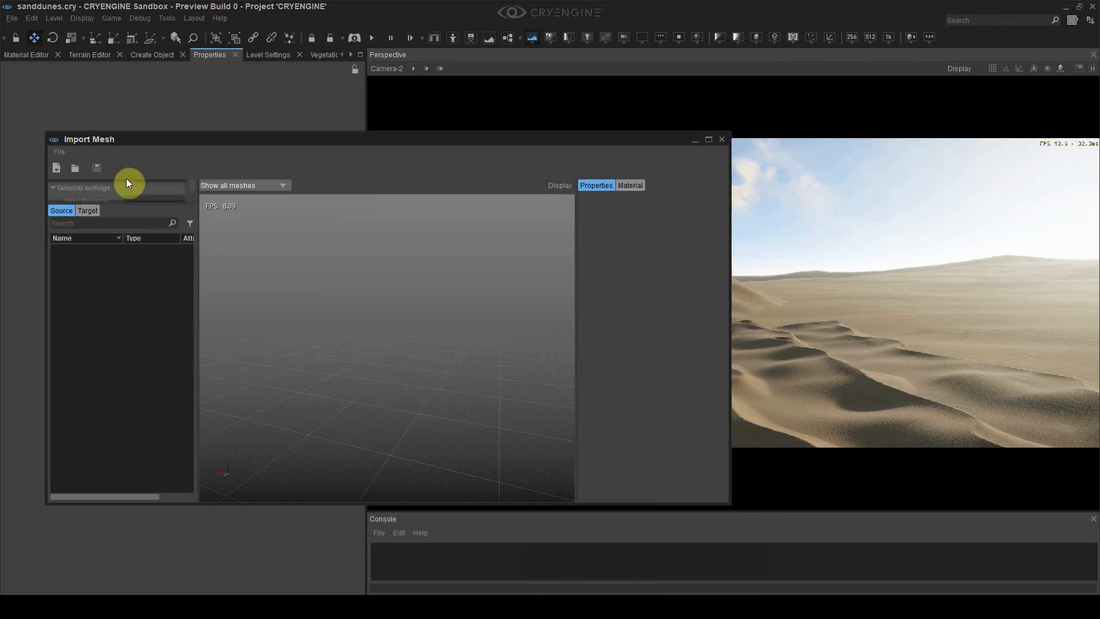
pyautogui.click(56, 152)
pyautogui.click(64, 163)
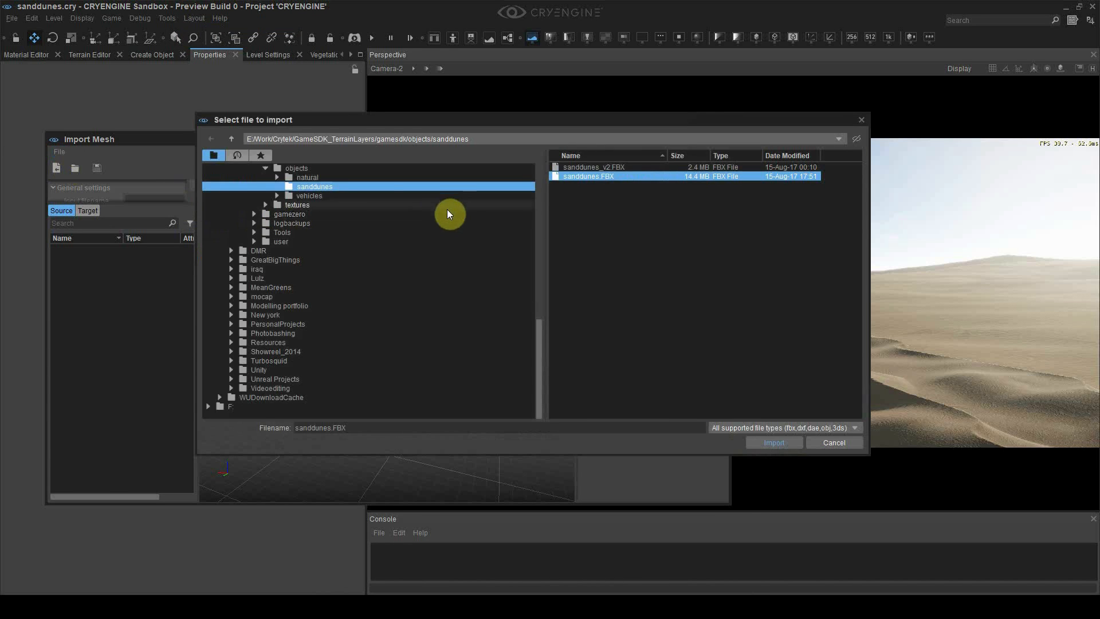
pyautogui.click(352, 197)
pyautogui.doubleClick(582, 168)
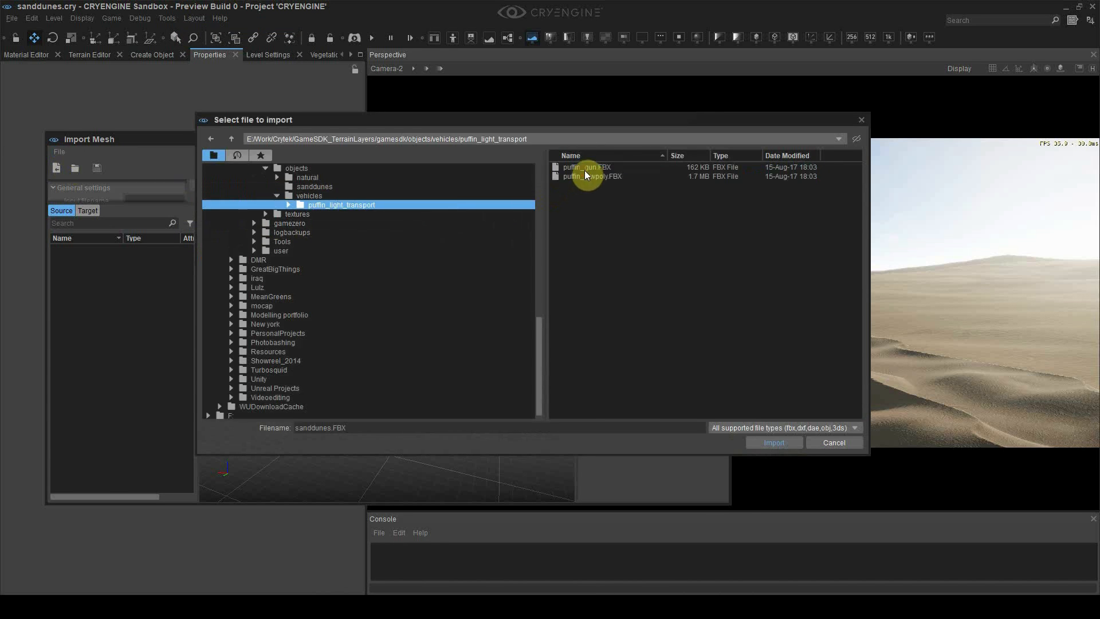
pyautogui.doubleClick(609, 176)
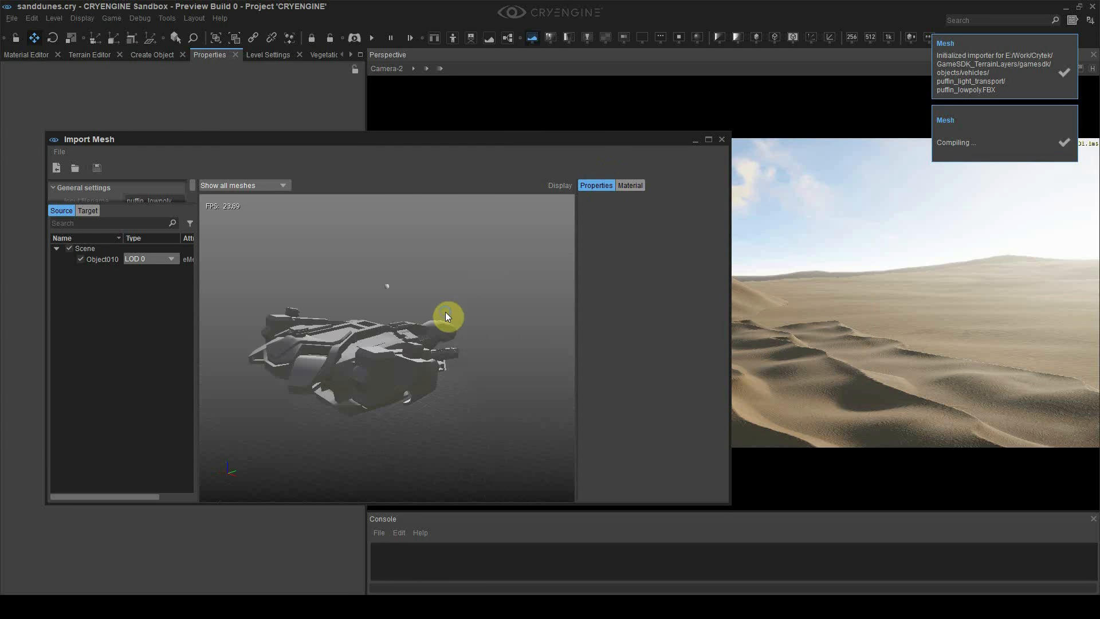
# Orbit and zoom the importer preview to inspect the puffin spaceship mesh
pyautogui.click(455, 351)
pyautogui.keyDown('alt'); pyautogui.moveTo(458, 353); pyautogui.dragTo(457, 353, button='middle'); pyautogui.keyUp('alt')
pyautogui.scroll(2, 458, 353)
pyautogui.scroll(-2, 458, 354)
pyautogui.scroll(-3, 457, 353)
pyautogui.moveTo(479, 313); pyautogui.dragTo(479, 313, button='right')
pyautogui.press('w')
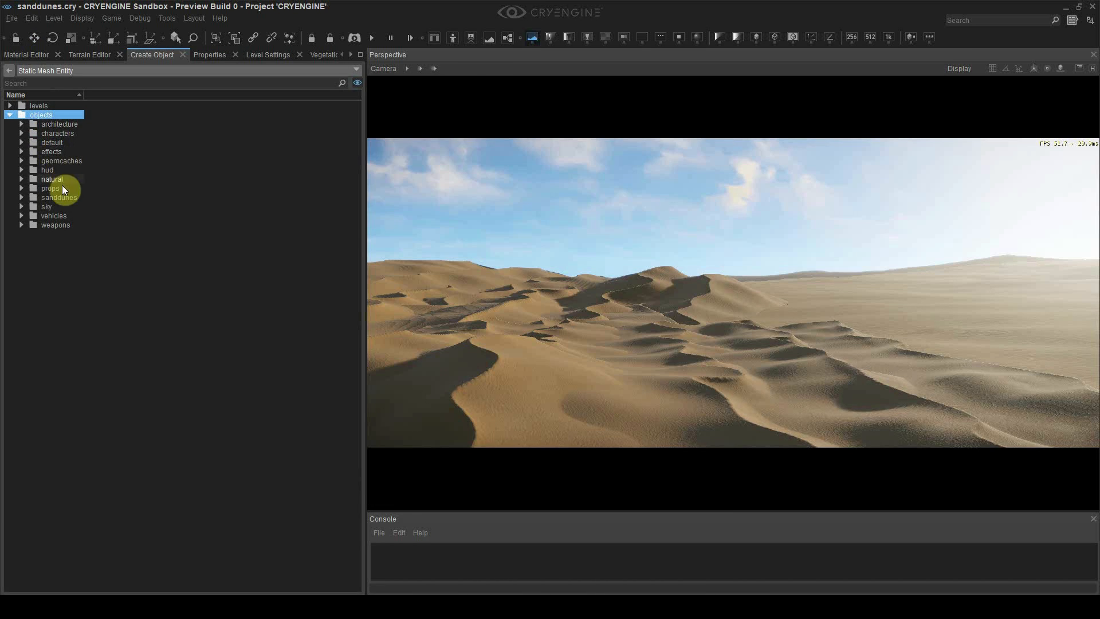
# Place the puffin_lowpoly mesh from vehicles/puffin_light_transport in the level and enlarge it
pyautogui.doubleClick(61, 216)
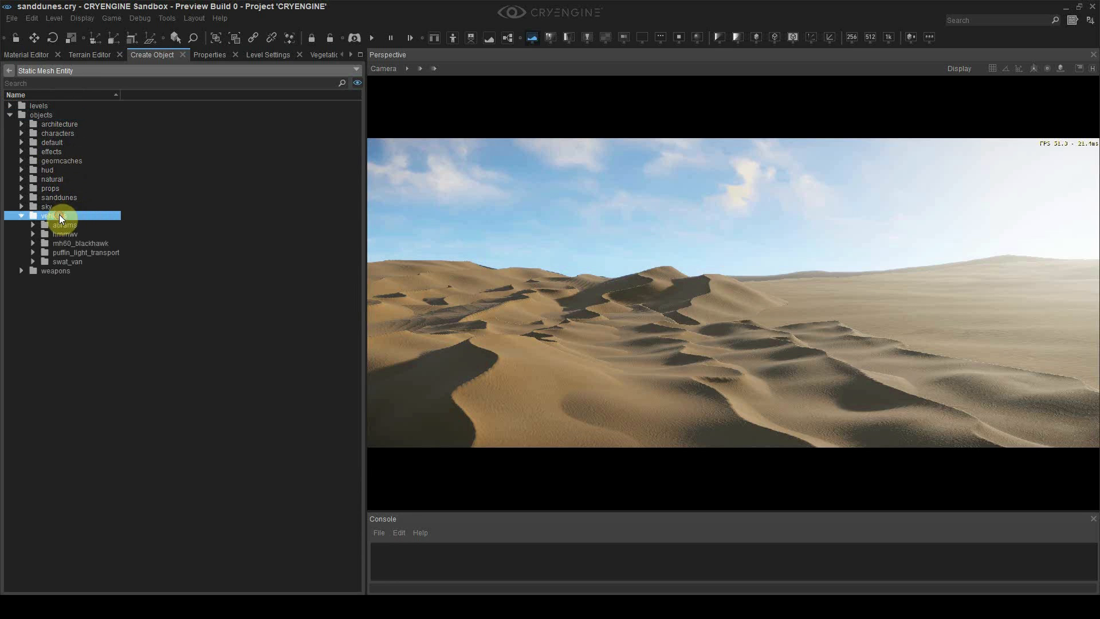
pyautogui.doubleClick(72, 254)
pyautogui.click(70, 269)
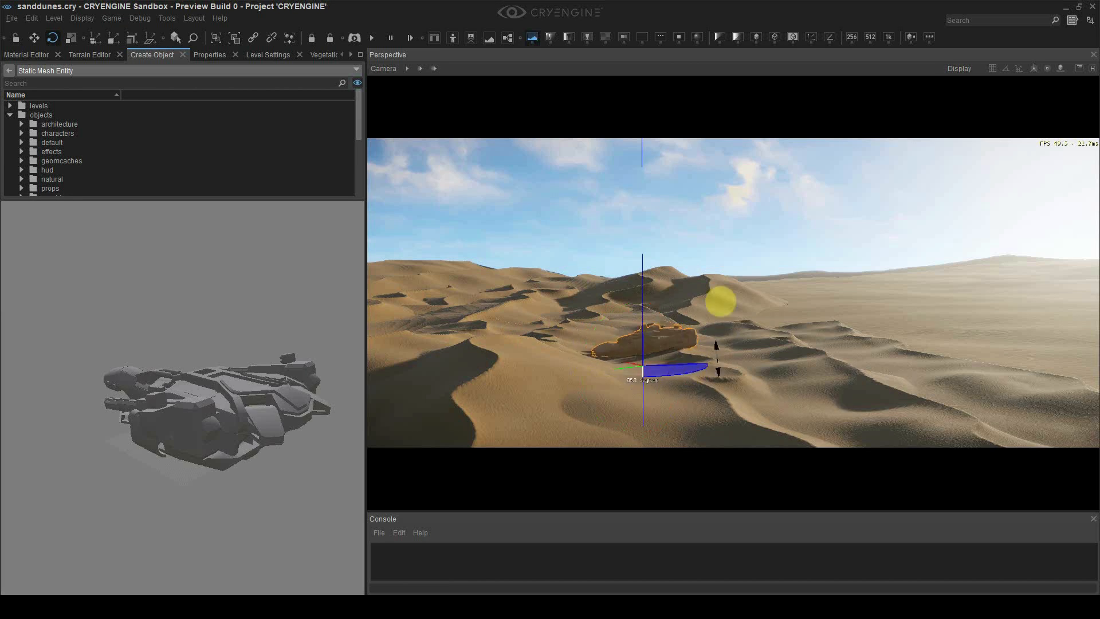
pyautogui.moveTo(646, 345); pyautogui.dragTo(682, 358)
pyautogui.press('3')
pyautogui.press('2')
pyautogui.press('3')
pyautogui.press('2')
# Move the ship right across the dunes, tilt it onto its side and sink it into the sand
pyautogui.click(797, 199)
pyautogui.click(676, 310)
pyautogui.moveTo(699, 404); pyautogui.dragTo(856, 350)
pyautogui.press('3')
pyautogui.moveTo(908, 315); pyautogui.dragTo(887, 313)
pyautogui.moveTo(871, 327); pyautogui.dragTo(832, 408)
pyautogui.press('2')
pyautogui.click(877, 224)
pyautogui.click(831, 380)
# Slide the ship left across the sand to a new crash spot
pyautogui.moveTo(789, 380); pyautogui.dragTo(688, 355, button='right')
pyautogui.scroll(2, 789, 380)
pyautogui.press('w')
pyautogui.press('4')
pyautogui.press('2')
pyautogui.moveTo(987, 344); pyautogui.dragTo(614, 344)
pyautogui.moveTo(613, 344); pyautogui.dragTo(642, 338, button='right')
pyautogui.moveTo(589, 327); pyautogui.dragTo(865, 344)
pyautogui.moveTo(865, 344); pyautogui.dragTo(905, 338, button='right')
pyautogui.moveTo(737, 315); pyautogui.dragTo(791, 332)
pyautogui.moveTo(790, 333); pyautogui.dragTo(777, 298, button='right')
# Enlarge the ship, undo an accidental dune move, and slide the ship further left
pyautogui.press('4')
pyautogui.moveTo(752, 263); pyautogui.dragTo(652, 225)
pyautogui.press('2')
pyautogui.hotkey('ctrl', 'z')
pyautogui.hotkey('ctrl', 'z')
pyautogui.click(738, 195)
pyautogui.moveTo(738, 195); pyautogui.dragTo(727, 192, button='right')
pyautogui.moveTo(753, 385); pyautogui.dragTo(721, 370)
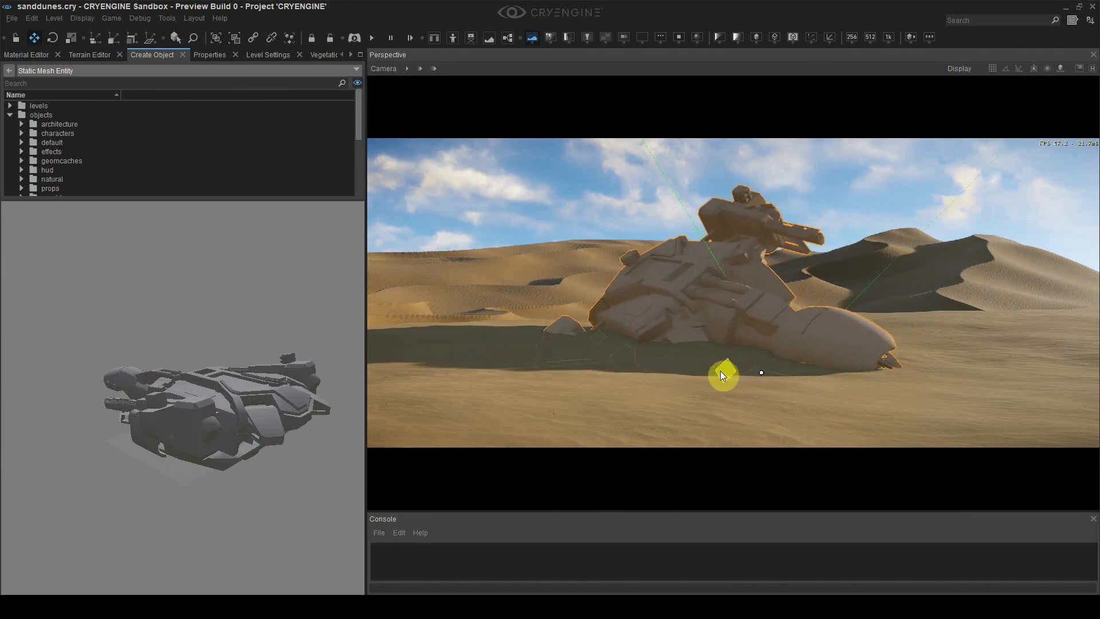
pyautogui.moveTo(721, 371); pyautogui.dragTo(798, 307, button='right')
pyautogui.moveTo(754, 423); pyautogui.dragTo(762, 415)
pyautogui.moveTo(762, 415); pyautogui.dragTo(731, 396, button='right')
# Nudge the ship left and rotate it into its final crashed pose
pyautogui.click(873, 196)
pyautogui.click(853, 281)
pyautogui.moveTo(755, 261); pyautogui.dragTo(719, 257)
pyautogui.click(454, 155)
pyautogui.click(596, 333)
pyautogui.moveTo(647, 396)
pyautogui.mouseDown()
pyautogui.moveTo(590, 383)
pyautogui.moveTo(643, 385)
pyautogui.mouseUp()
pyautogui.press('3')
pyautogui.moveTo(698, 430); pyautogui.dragTo(640, 384)
pyautogui.press('2')
pyautogui.click(693, 279)
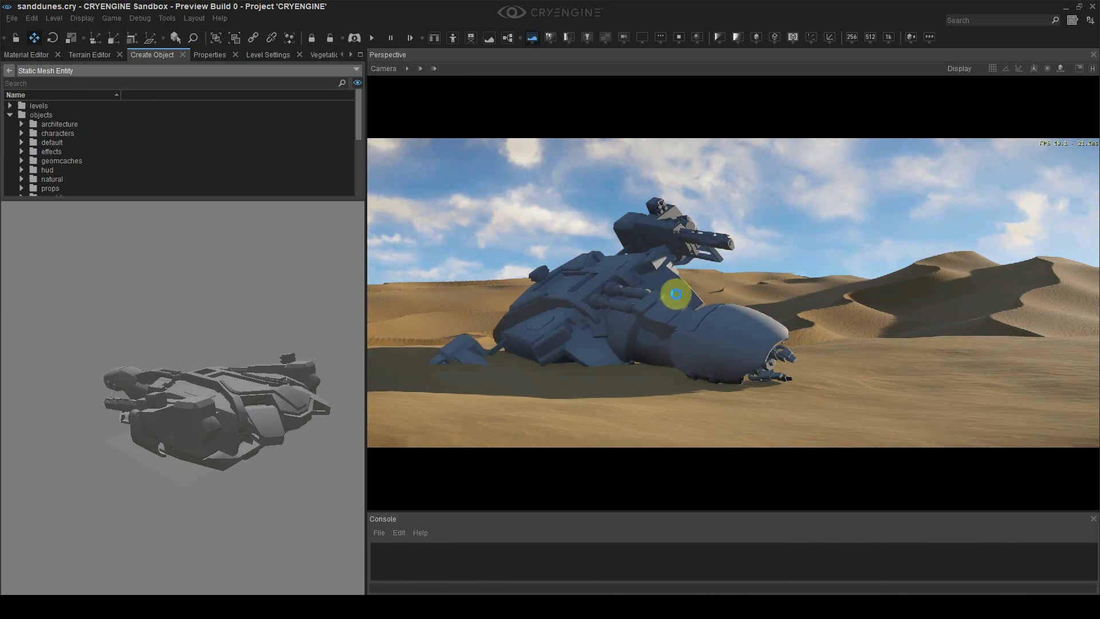
# From a scene camera view, add a puffin_gun mesh and set it in the sand beside the hull
pyautogui.click(383, 68)
pyautogui.click(418, 206)
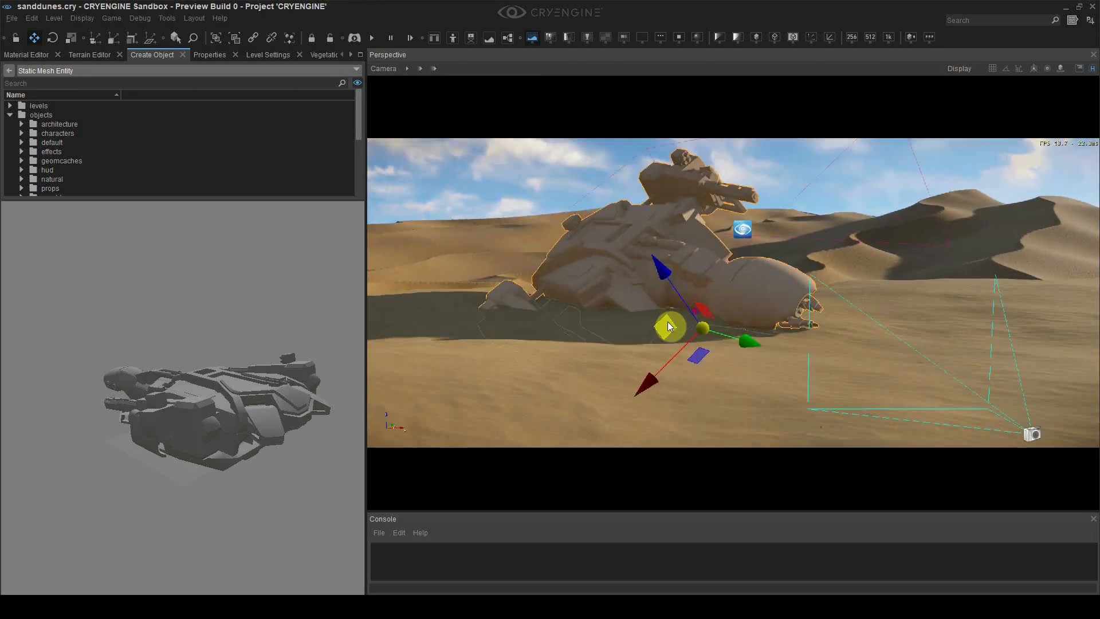
pyautogui.click(210, 54)
pyautogui.click(346, 388)
pyautogui.doubleClick(535, 166)
pyautogui.moveTo(698, 355); pyautogui.dragTo(741, 361)
pyautogui.click(659, 246)
pyautogui.moveTo(665, 327); pyautogui.dragTo(653, 321)
# In the Camera-4 view, rotate the gun and move it closer to the camera, accepting the normal-map export
pyautogui.click(383, 69)
pyautogui.moveTo(461, 217)
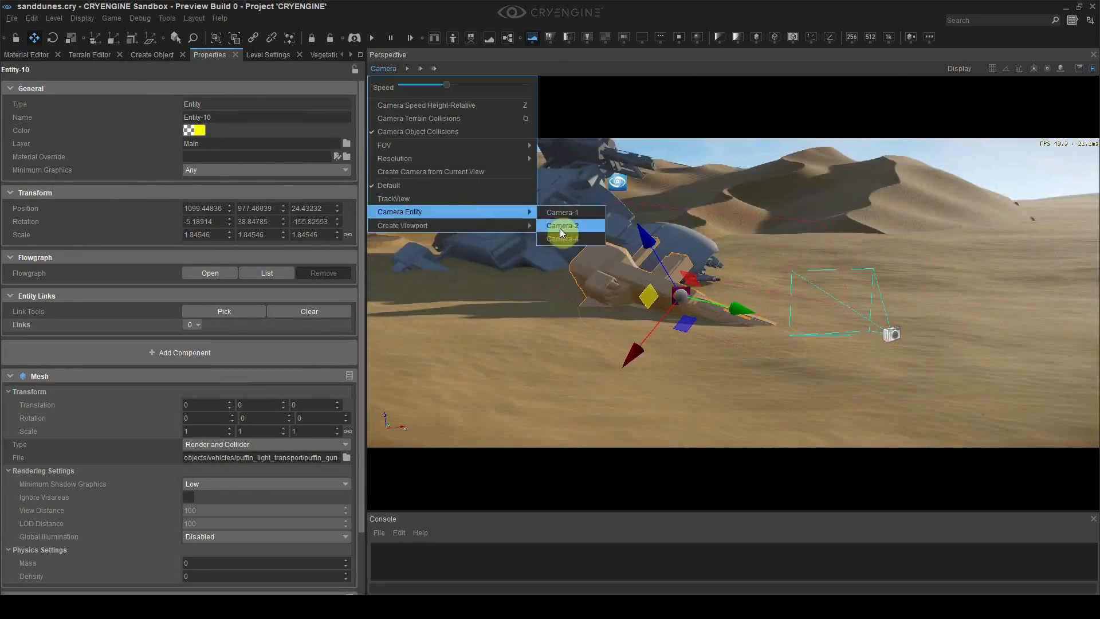
pyautogui.click(563, 238)
pyautogui.press('3')
pyautogui.press('2')
pyautogui.moveTo(547, 372); pyautogui.dragTo(844, 416)
pyautogui.press('3')
pyautogui.moveTo(799, 372); pyautogui.dragTo(810, 405)
pyautogui.press('2')
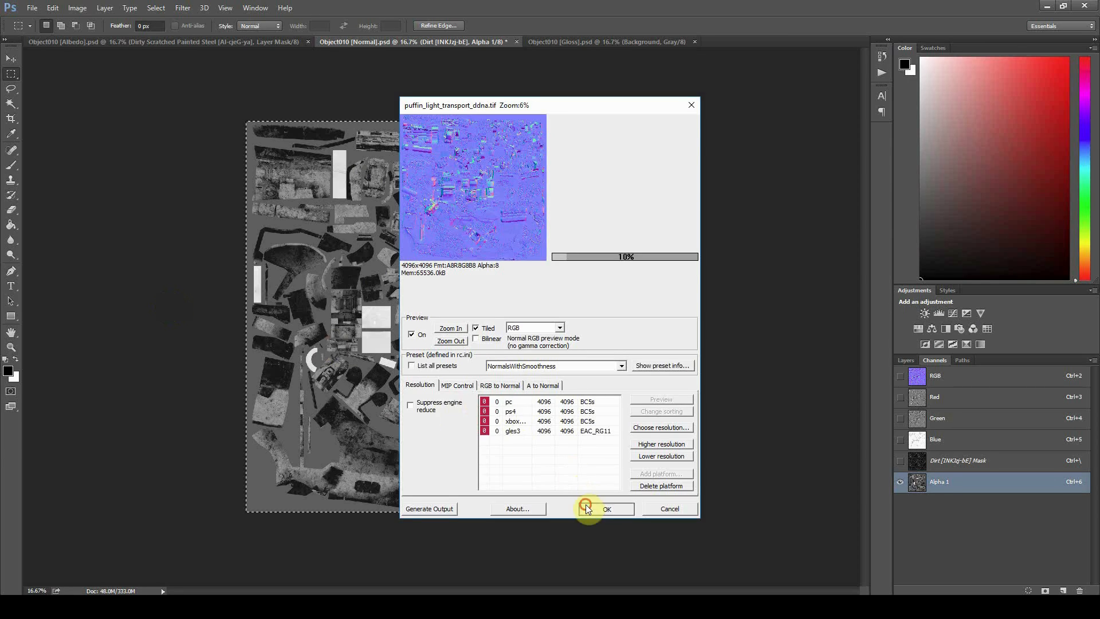
pyautogui.click(587, 509)
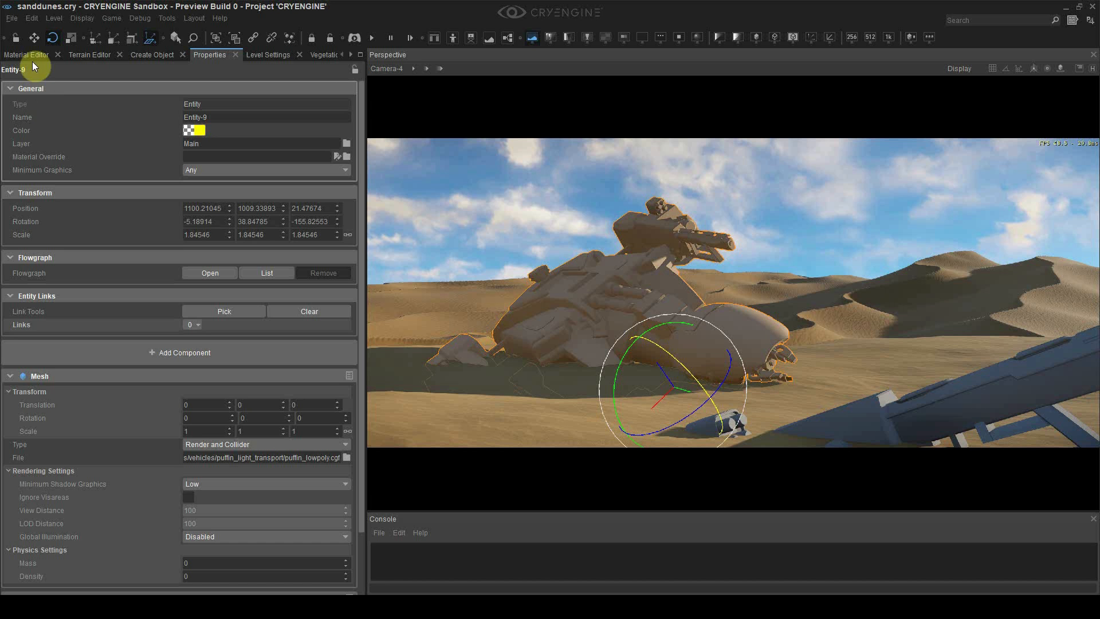
# Create a new material named puffin under objects/vehicles, saved in puffin_light_transport
pyautogui.click(29, 54)
pyautogui.click(7, 135)
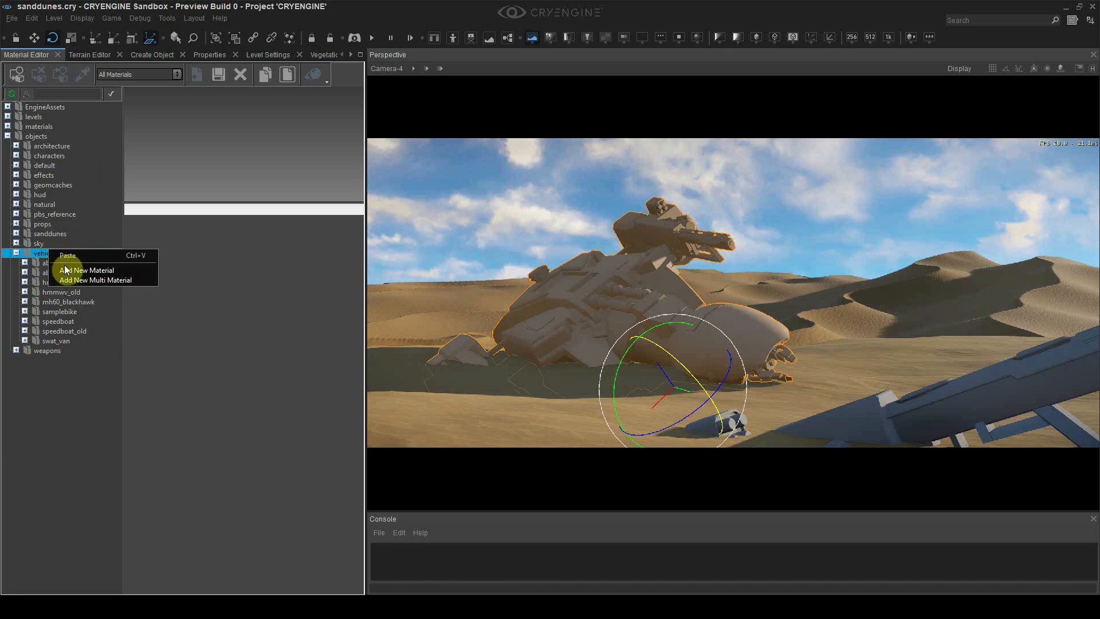
pyautogui.click(65, 270)
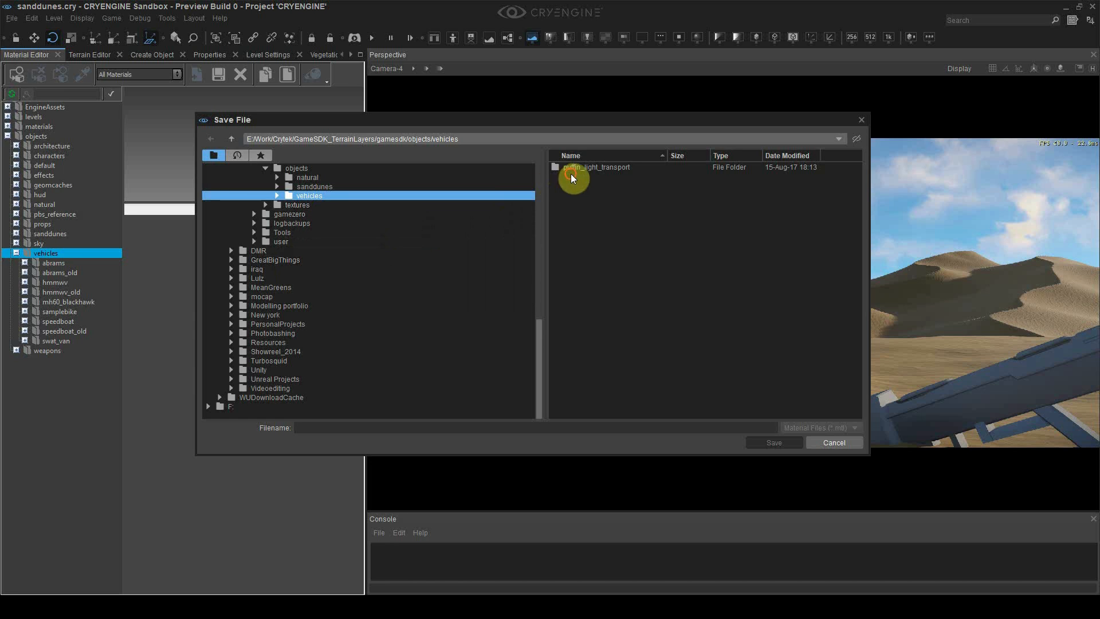
pyautogui.click(572, 170)
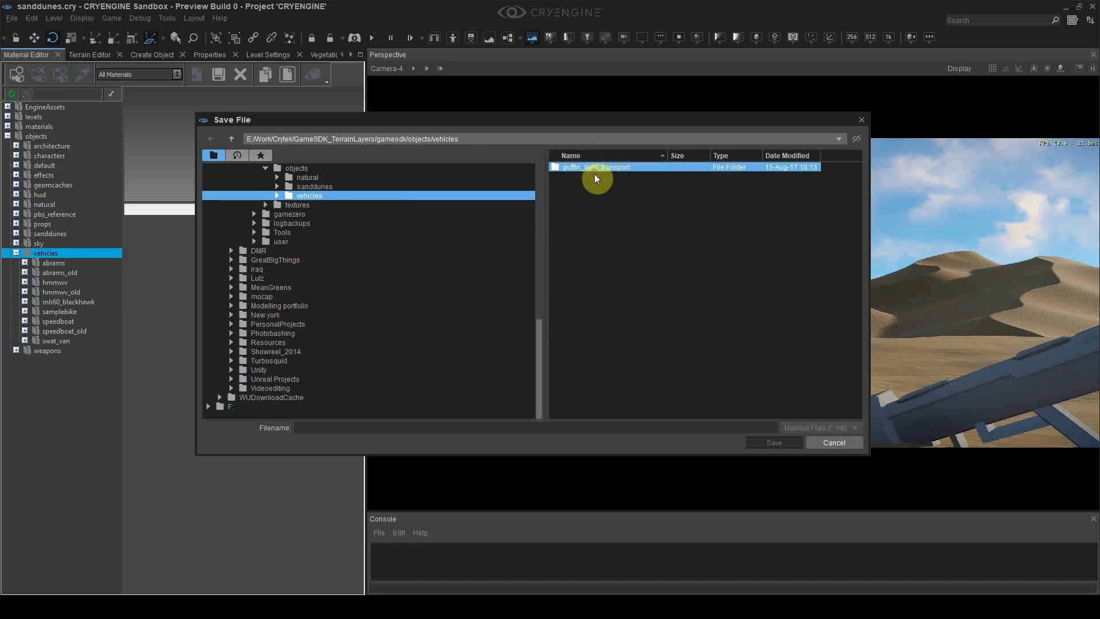
pyautogui.doubleClick(594, 171)
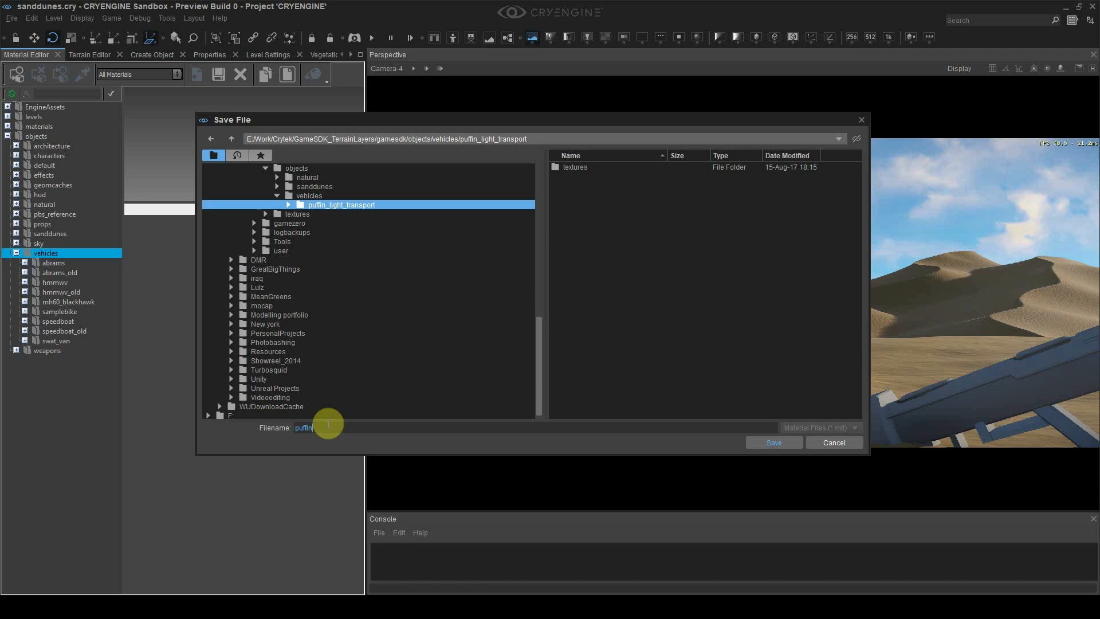
pyautogui.press('Return')
# Assign the puffin material to the selected spaceship
pyautogui.rightClick(65, 320)
pyautogui.press('Escape')
pyautogui.click(15, 75)
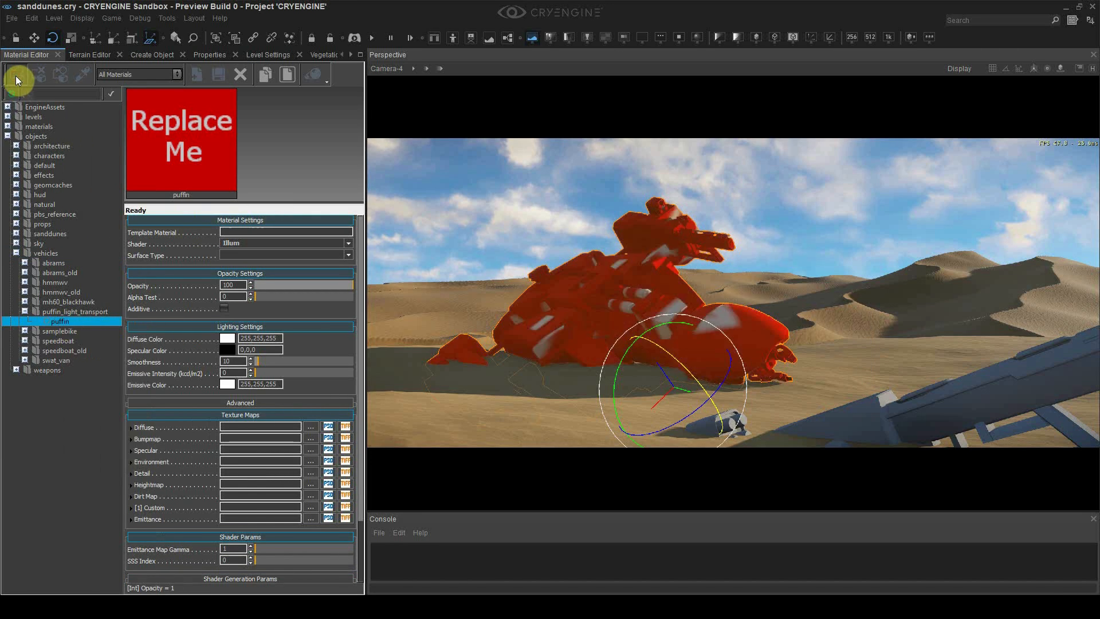
# Use the puffin albedo texture from vehicles/puffin_light_transport/textures as the material's diffuse map
pyautogui.click(309, 427)
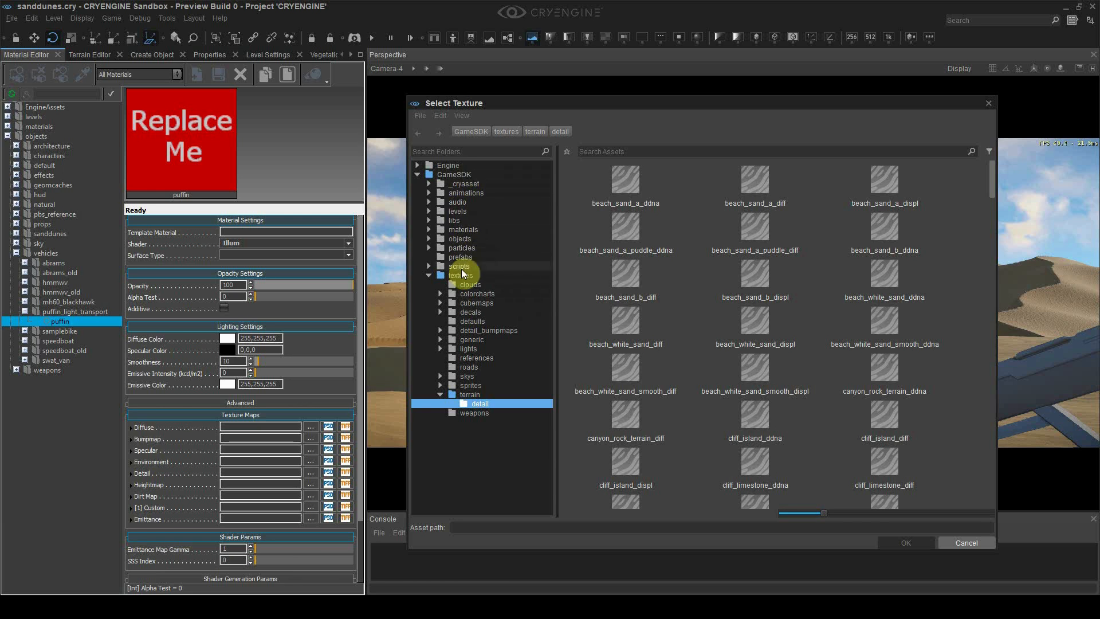
pyautogui.click(477, 240)
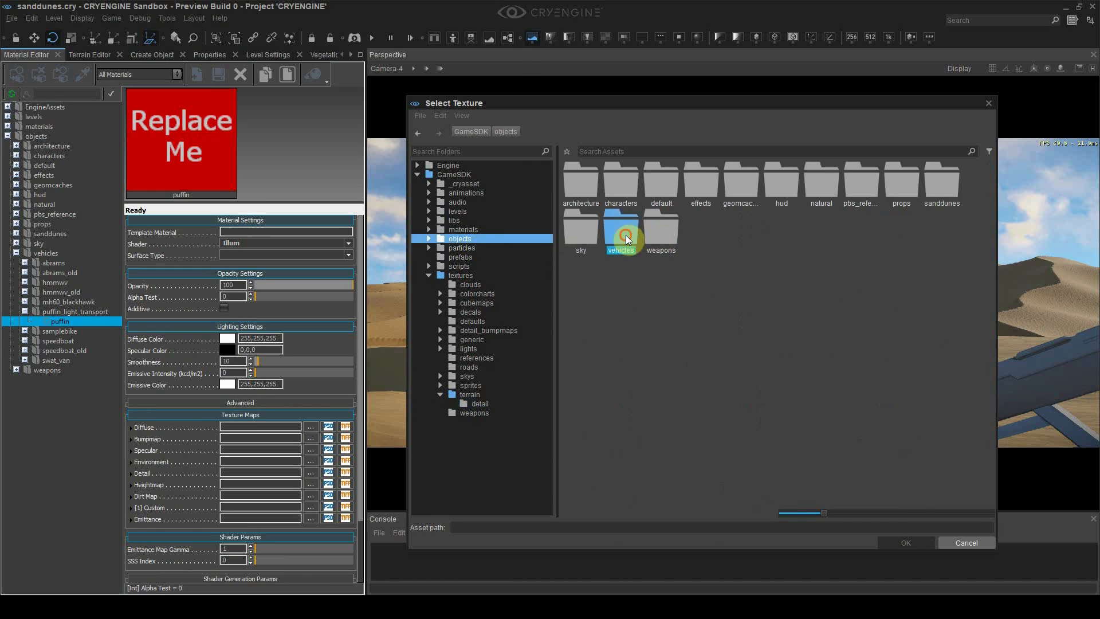
pyautogui.doubleClick(626, 235)
pyautogui.doubleClick(796, 188)
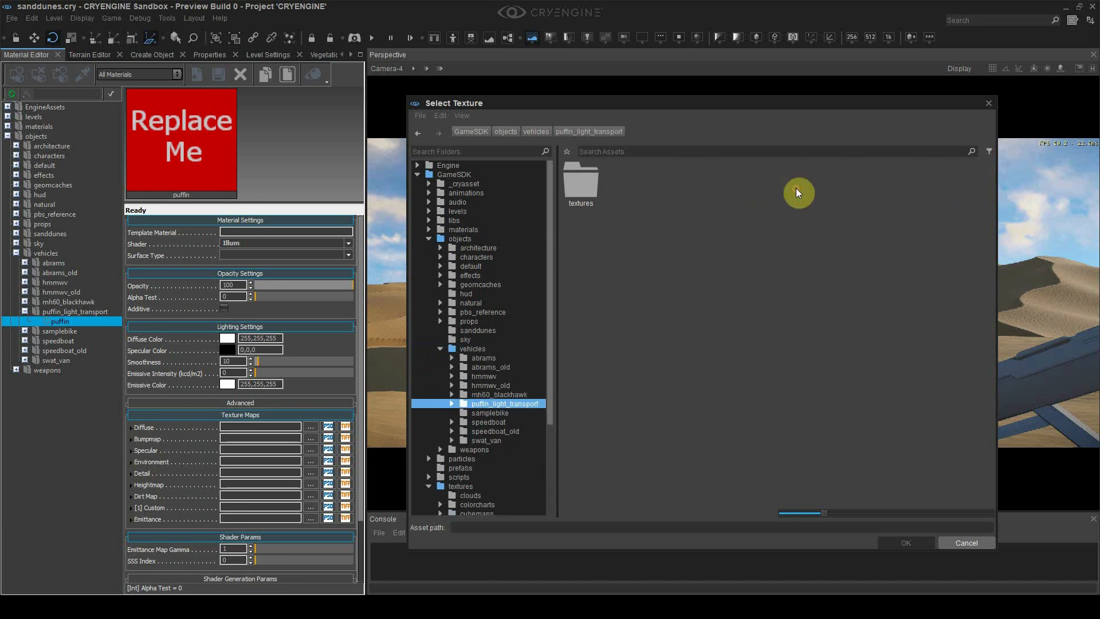
pyautogui.doubleClick(587, 187)
pyautogui.doubleClick(605, 182)
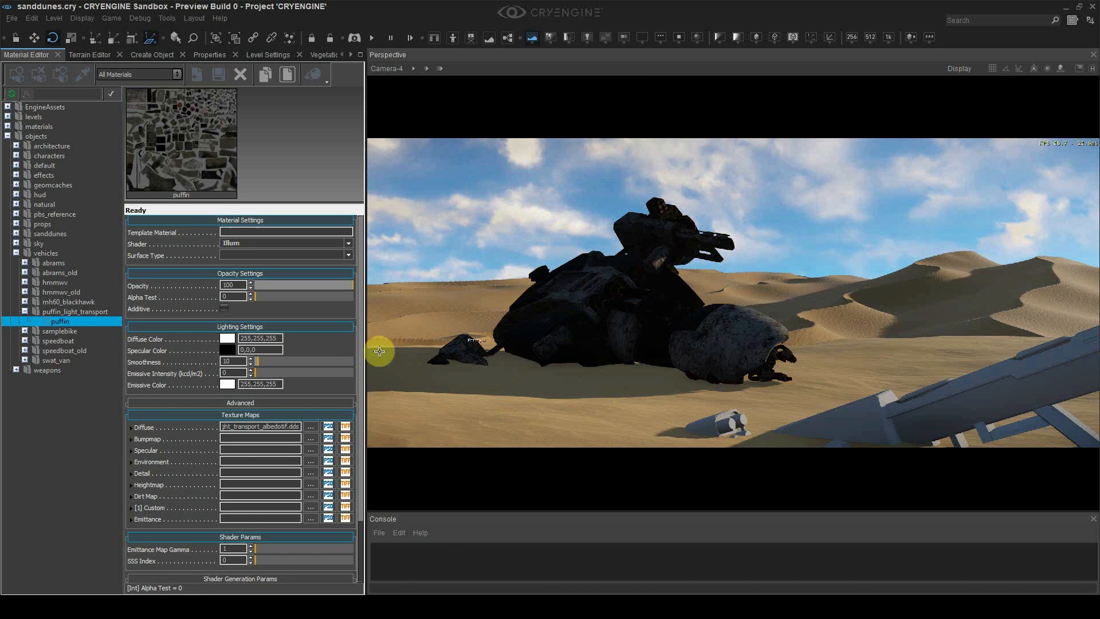
# Set the material's specular colour to white and raise smoothness from 10 to 255
pyautogui.click(228, 349)
pyautogui.moveTo(565, 292); pyautogui.dragTo(579, 246)
pyautogui.click(630, 236)
pyautogui.moveTo(257, 361); pyautogui.dragTo(423, 360)
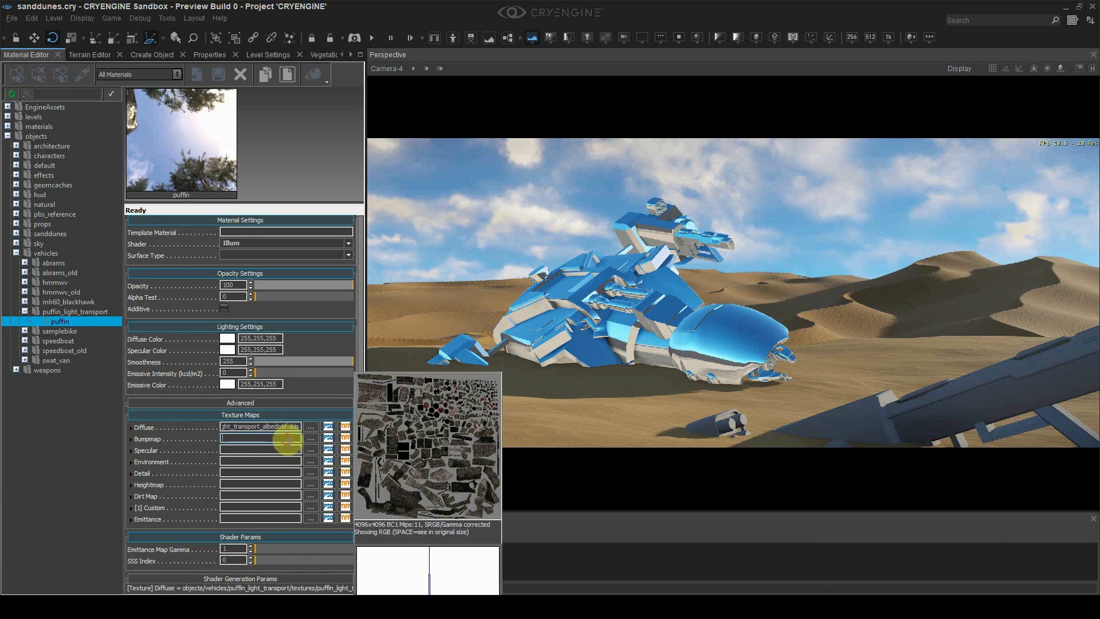
# Assign the ddna texture as the bump map and the spec texture as the specular map
pyautogui.click(311, 438)
pyautogui.doubleClick(691, 199)
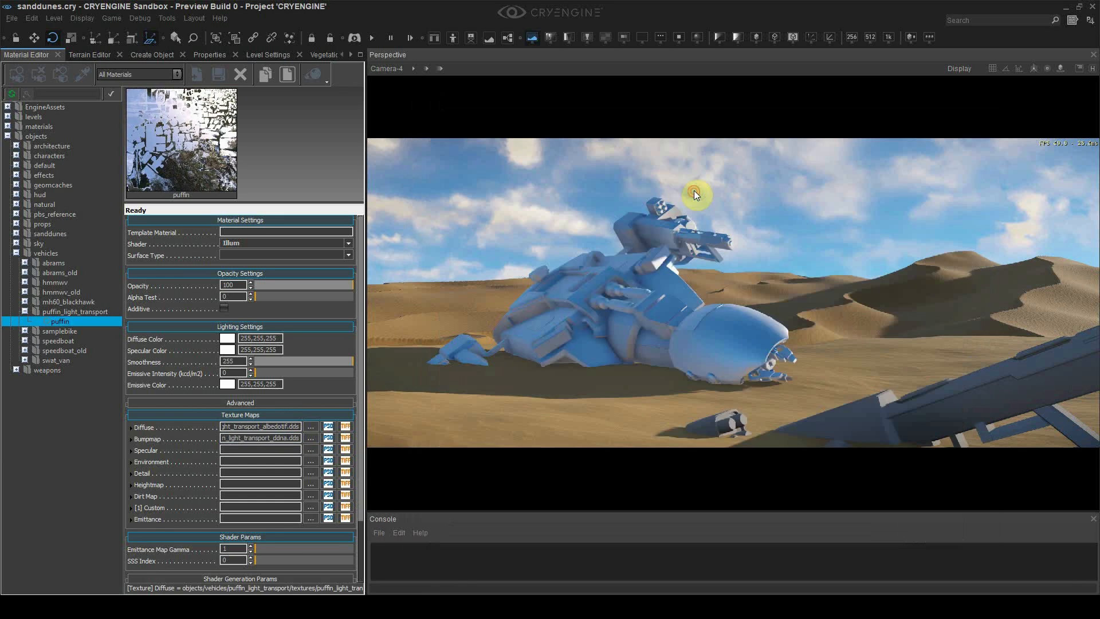
pyautogui.click(310, 448)
pyautogui.doubleClick(777, 196)
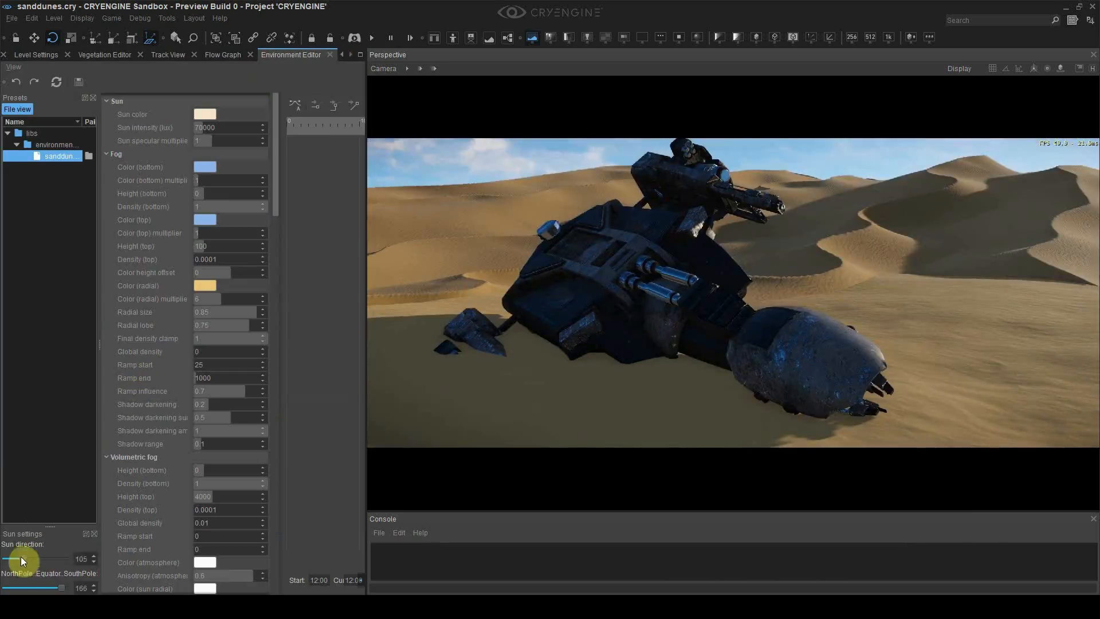
# Lower the sun direction to darken the ship, then reposition the wreck within the Camera-4 shot
pyautogui.moveTo(19, 560); pyautogui.dragTo(56, 563)
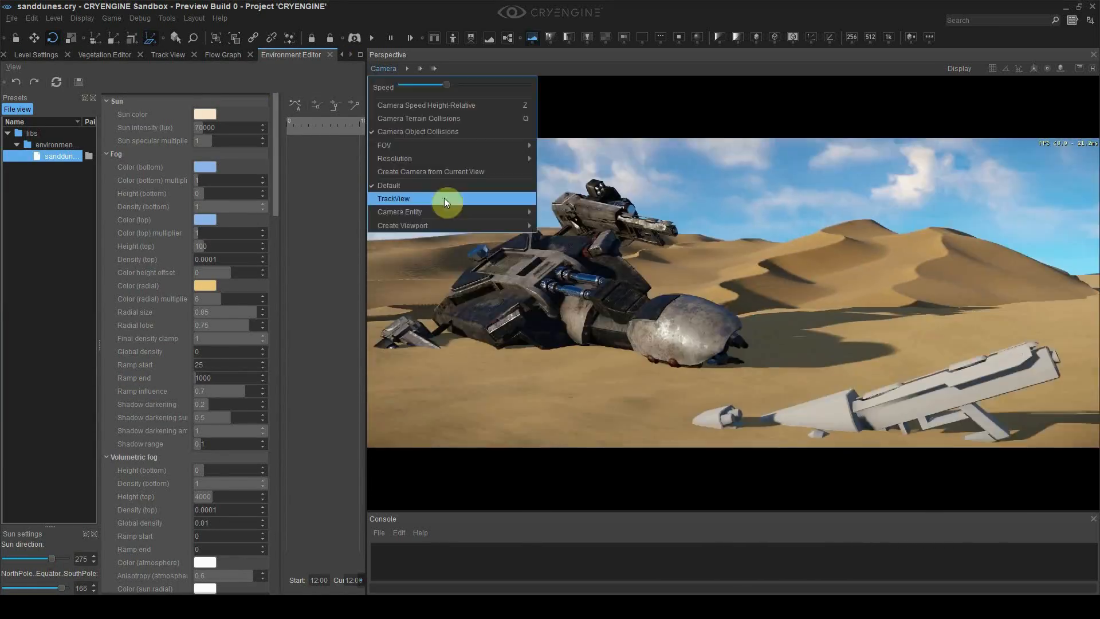
pyautogui.moveTo(57, 559); pyautogui.dragTo(23, 576)
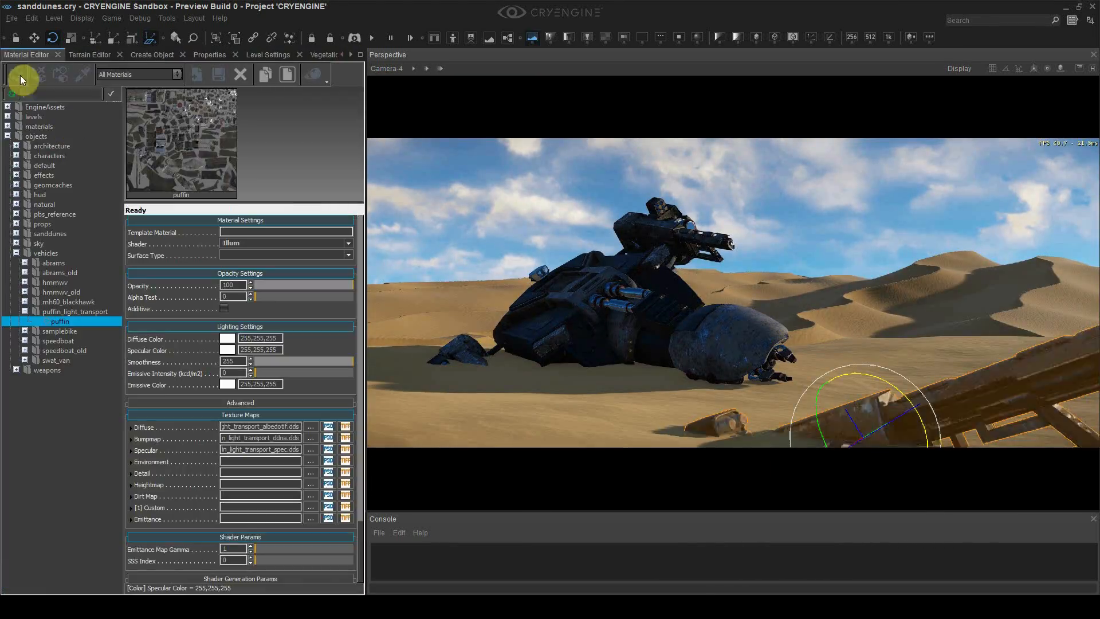
pyautogui.click(384, 68)
pyautogui.moveTo(399, 211)
pyautogui.click(592, 240)
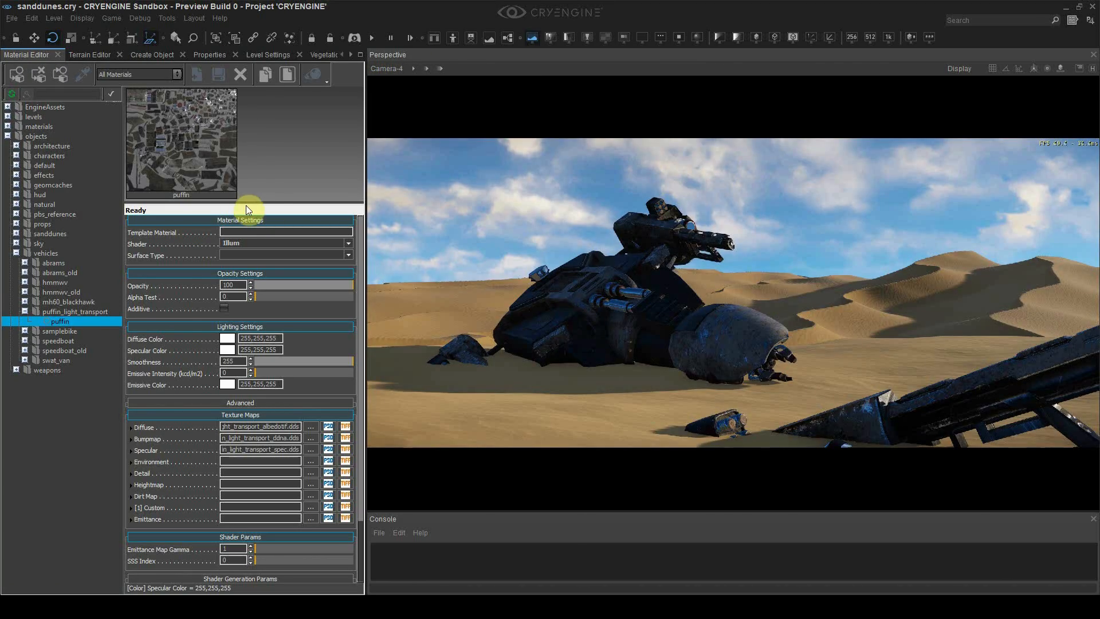
pyautogui.press('2')
pyautogui.moveTo(662, 367); pyautogui.dragTo(690, 313)
# Rotate the crashed ship and scale the gun wreckage down
pyautogui.press('3')
pyautogui.press('3')
pyautogui.click(806, 418)
pyautogui.press('4')
pyautogui.moveTo(806, 417); pyautogui.dragTo(786, 425)
pyautogui.click(390, 68)
# Tilt Camera-4 by adjusting its X rotation value
pyautogui.click(210, 55)
pyautogui.click(230, 222)
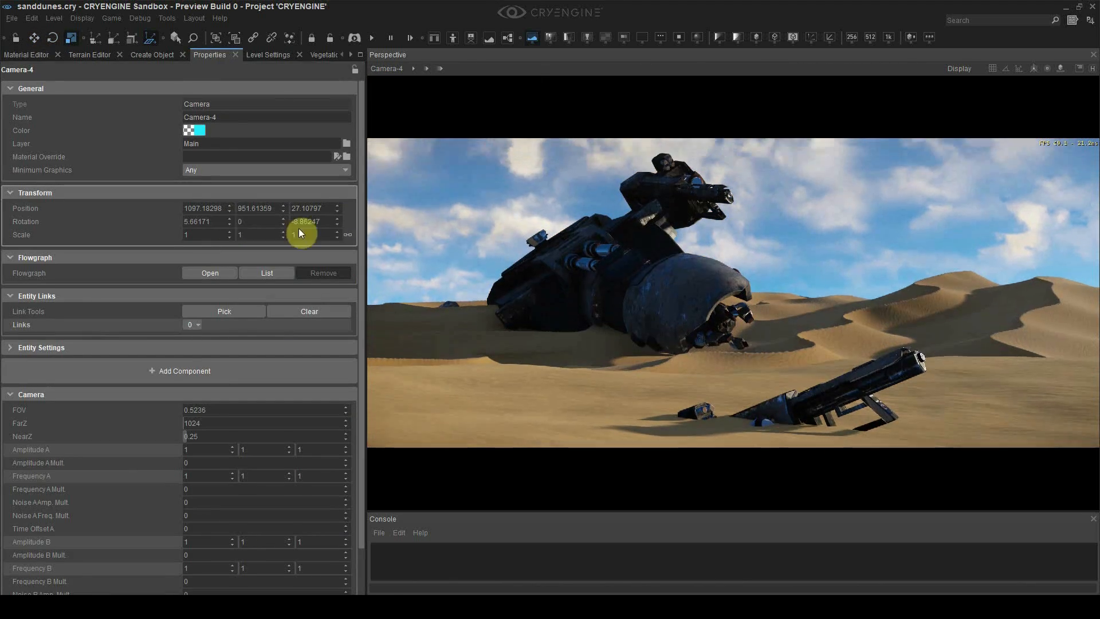
pyautogui.click(283, 224)
pyautogui.click(229, 224)
# Rotate the Entity-8 dunes, raise the ship, and move and rotate gun Entity-10 near the camera
pyautogui.click(645, 338)
pyautogui.press('3')
pyautogui.click(820, 397)
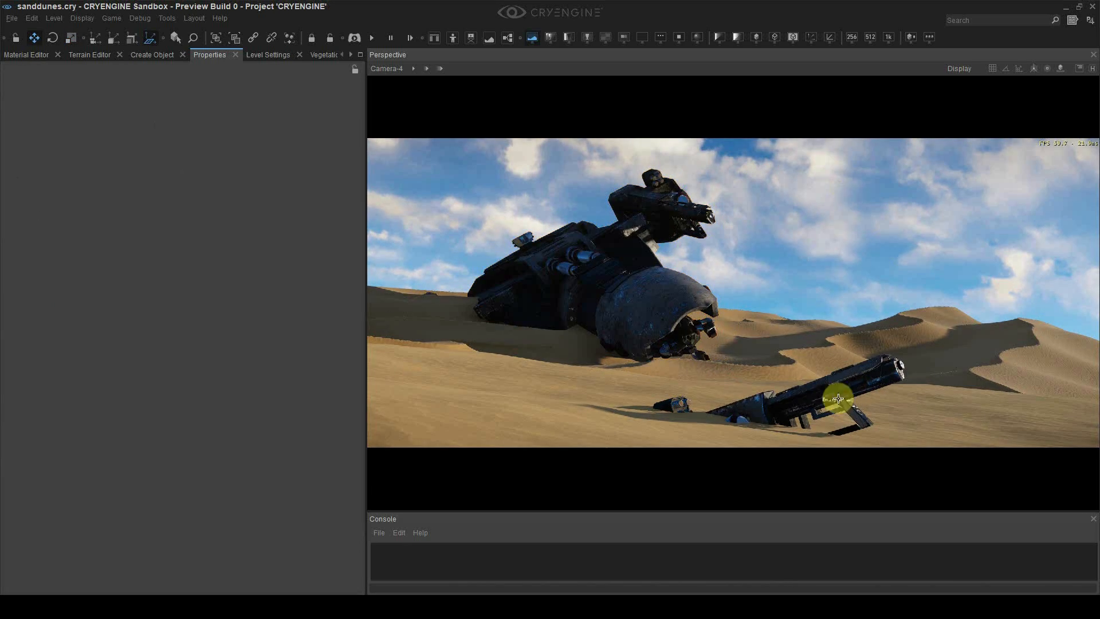
pyautogui.click(855, 360)
pyautogui.press('2')
pyautogui.click(670, 294)
pyautogui.moveTo(643, 294); pyautogui.dragTo(646, 257)
pyautogui.click(917, 385)
pyautogui.moveTo(917, 386); pyautogui.dragTo(548, 427)
pyautogui.press('3')
pyautogui.moveTo(516, 372); pyautogui.dragTo(471, 368)
# Scale the ship and shift the gun wreckage to the right
pyautogui.click(647, 275)
pyautogui.press('4')
pyautogui.click(847, 363)
pyautogui.press('2')
pyautogui.moveTo(848, 364)
pyautogui.mouseDown()
pyautogui.moveTo(545, 294)
pyautogui.moveTo(488, 345)
pyautogui.moveTo(459, 348)
pyautogui.moveTo(613, 380)
pyautogui.mouseUp()
# Clone the Entity-8 dune as Entity-11 and place it lower left, in front of the ship
pyautogui.click(848, 344)
pyautogui.click(555, 281)
pyautogui.click(752, 338)
pyautogui.hotkey('ctrl', 'd')
pyautogui.scroll(-2, 256, 500)
pyautogui.click(818, 263)
pyautogui.click(493, 358)
pyautogui.moveTo(543, 351); pyautogui.dragTo(420, 373)
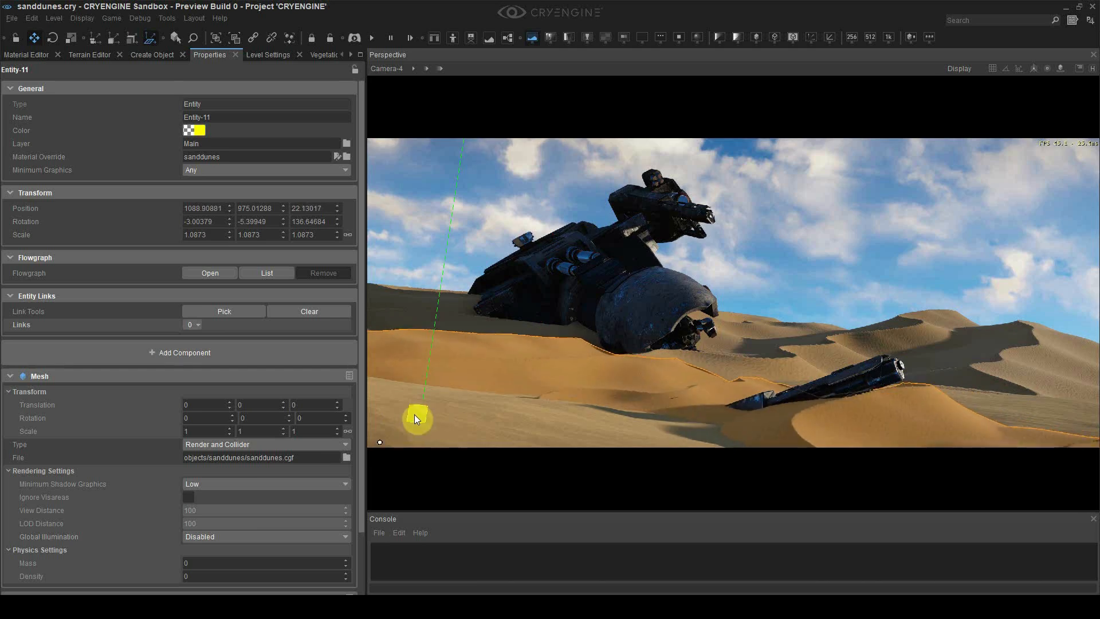
pyautogui.click(516, 177)
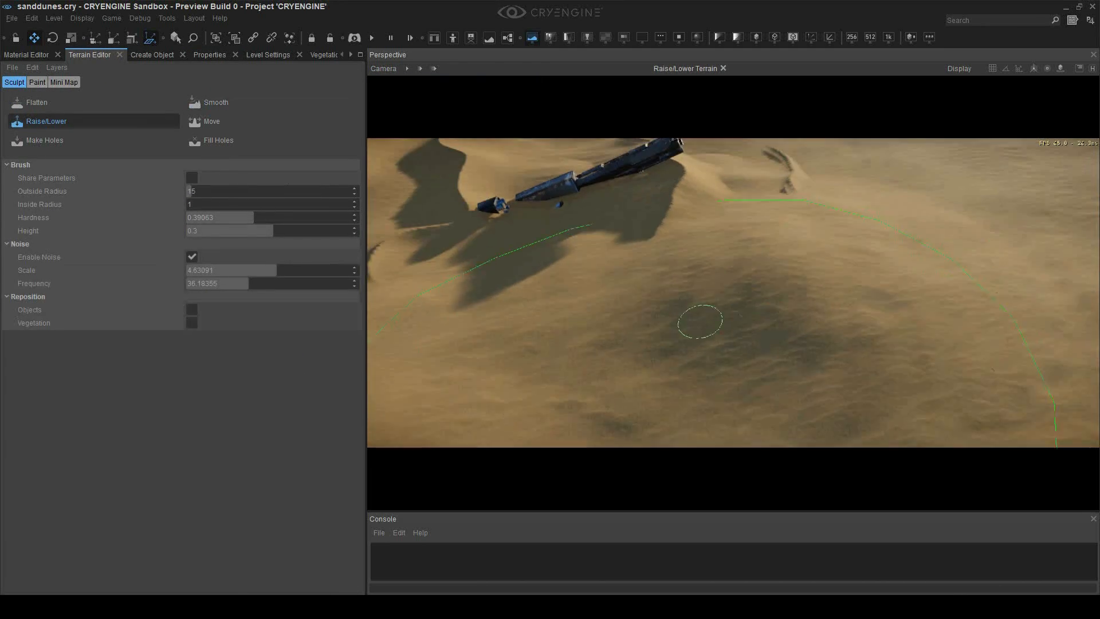
# Raise the sand terrain around the wreck and enable Integrate Objects in Level Settings
pyautogui.moveTo(700, 321); pyautogui.dragTo(573, 338)
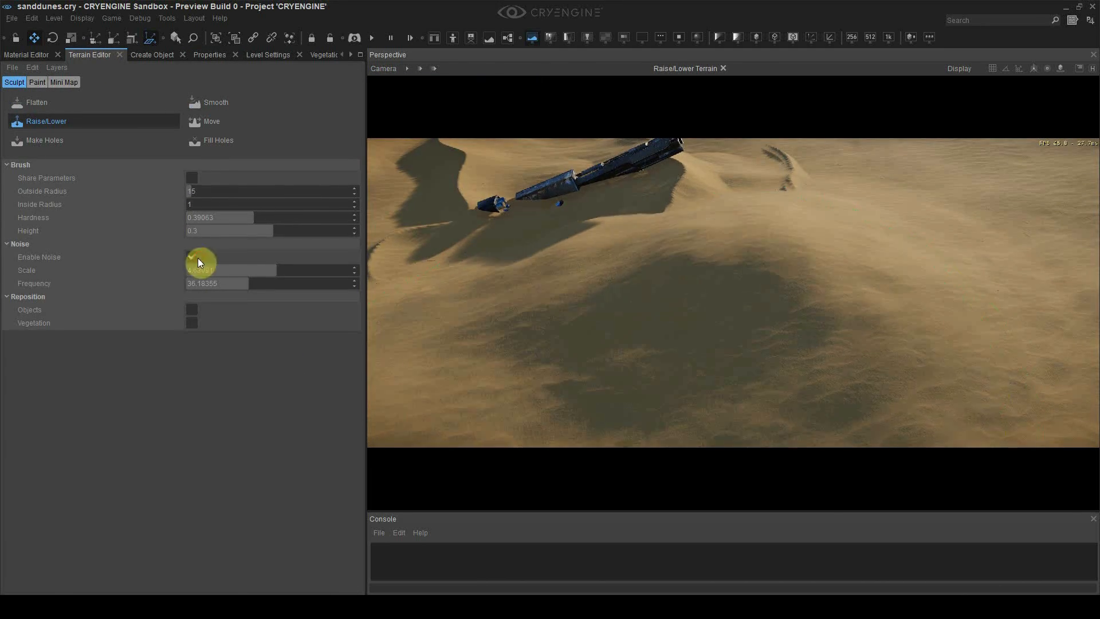
pyautogui.click(277, 56)
pyautogui.moveTo(696, 237)
pyautogui.mouseDown(button='right')
pyautogui.moveTo(694, 433)
pyautogui.moveTo(579, 301)
pyautogui.mouseUp(button='right')
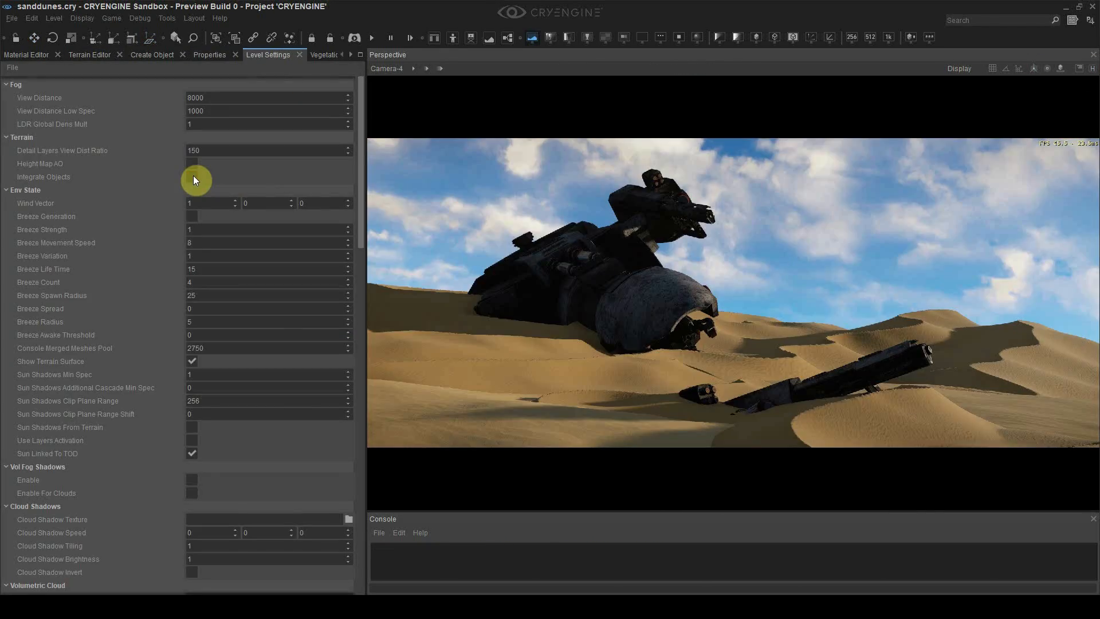
pyautogui.click(193, 177)
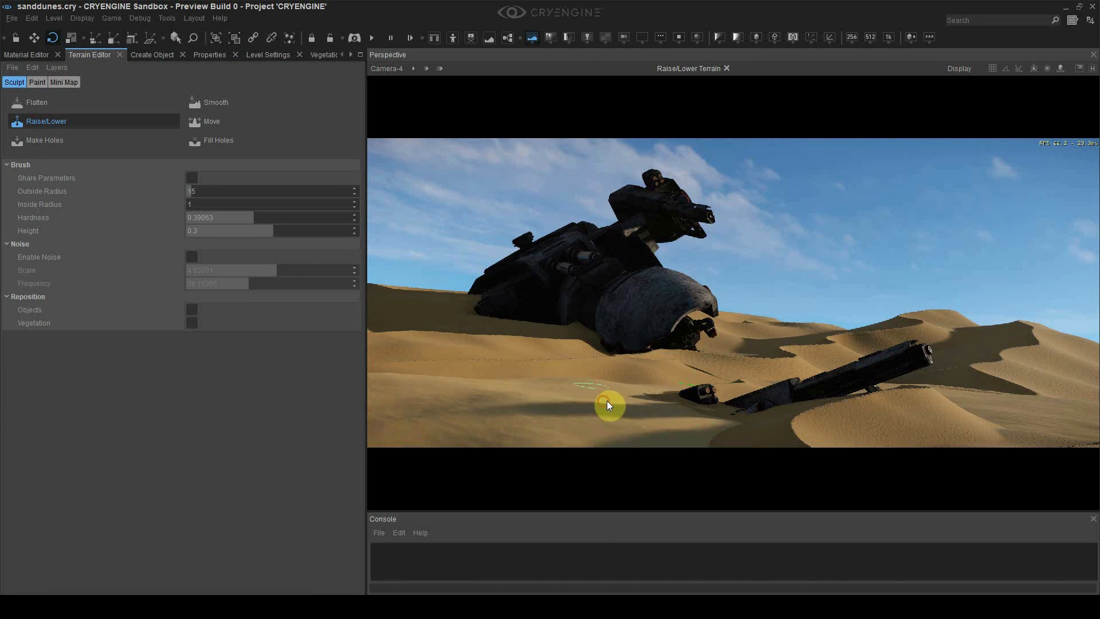
# Adjust the forest_sky_dome1 cloud attenuation and change the sun direction
pyautogui.click(45, 56)
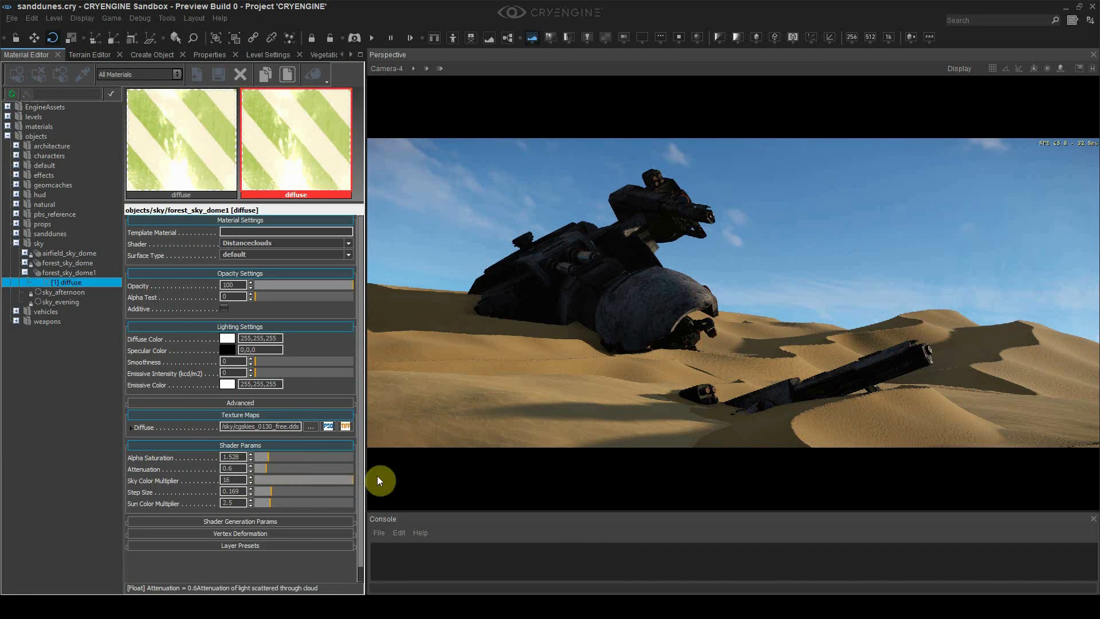
pyautogui.moveTo(269, 473); pyautogui.dragTo(288, 473)
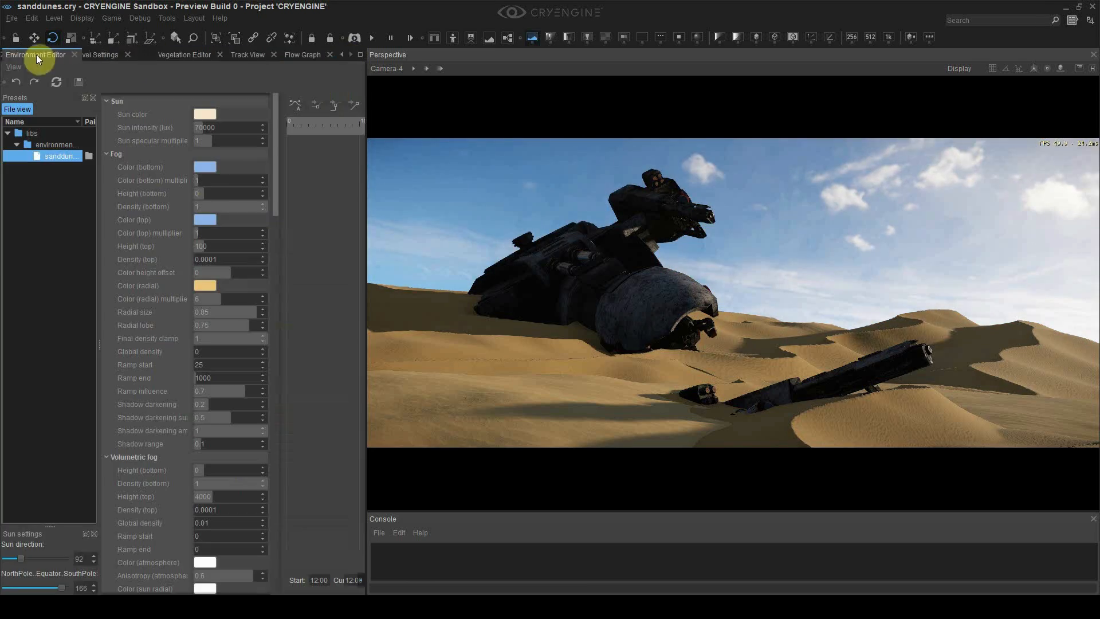
pyautogui.moveTo(20, 558); pyautogui.dragTo(25, 564)
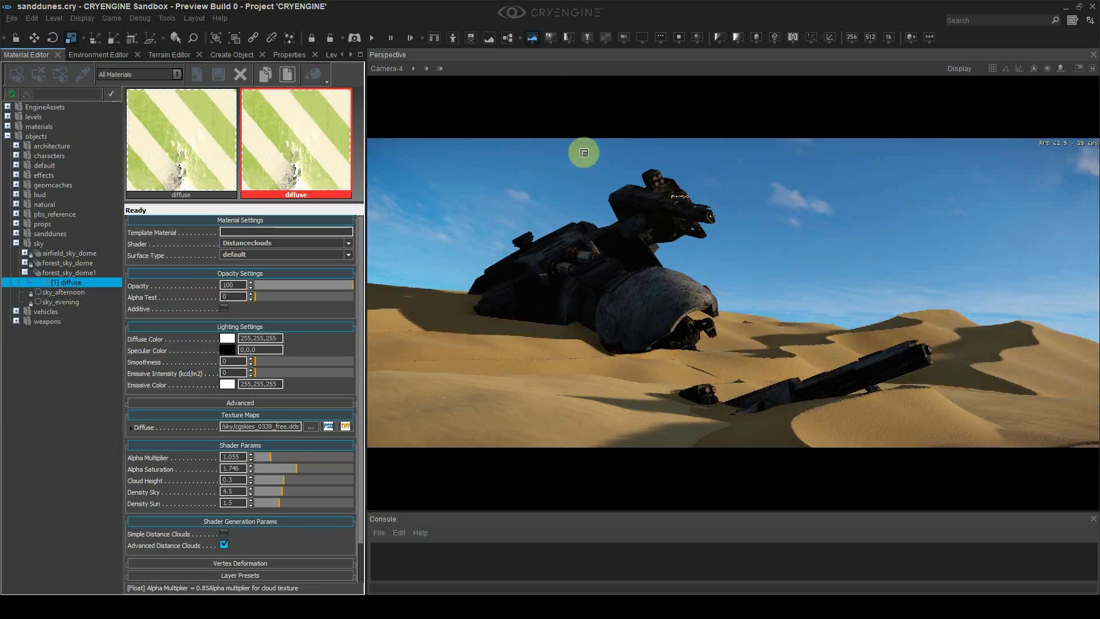
# Rotate and reorient the background dune behind the wreck
pyautogui.moveTo(582, 152); pyautogui.dragTo(604, 205, button='right')
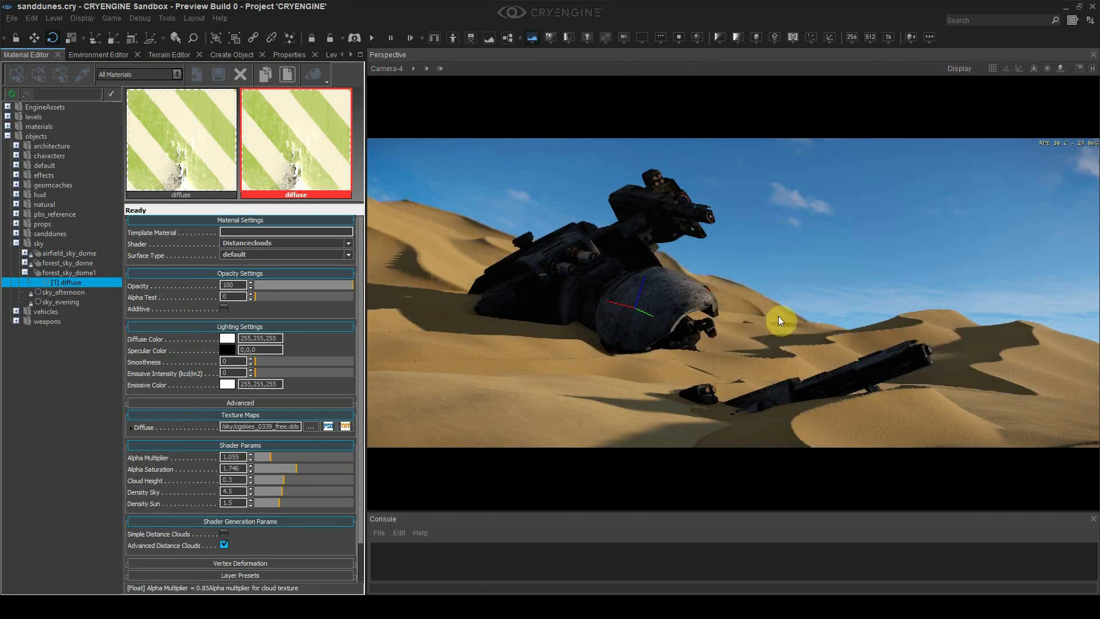
pyautogui.moveTo(676, 322); pyautogui.dragTo(704, 226)
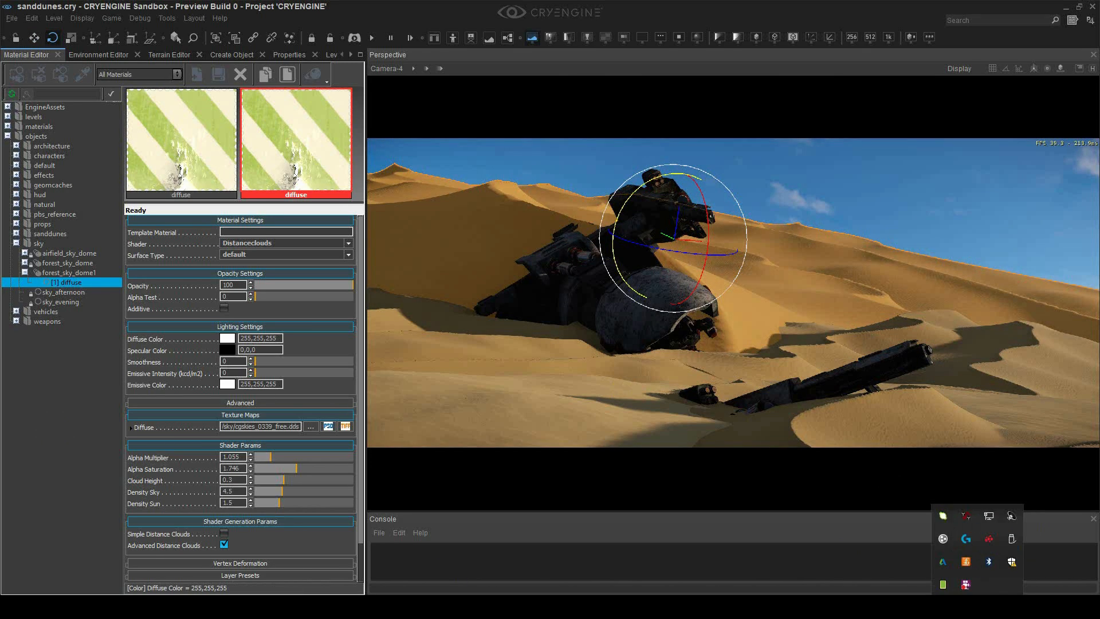
pyautogui.click(625, 391)
pyautogui.moveTo(573, 277); pyautogui.dragTo(688, 275)
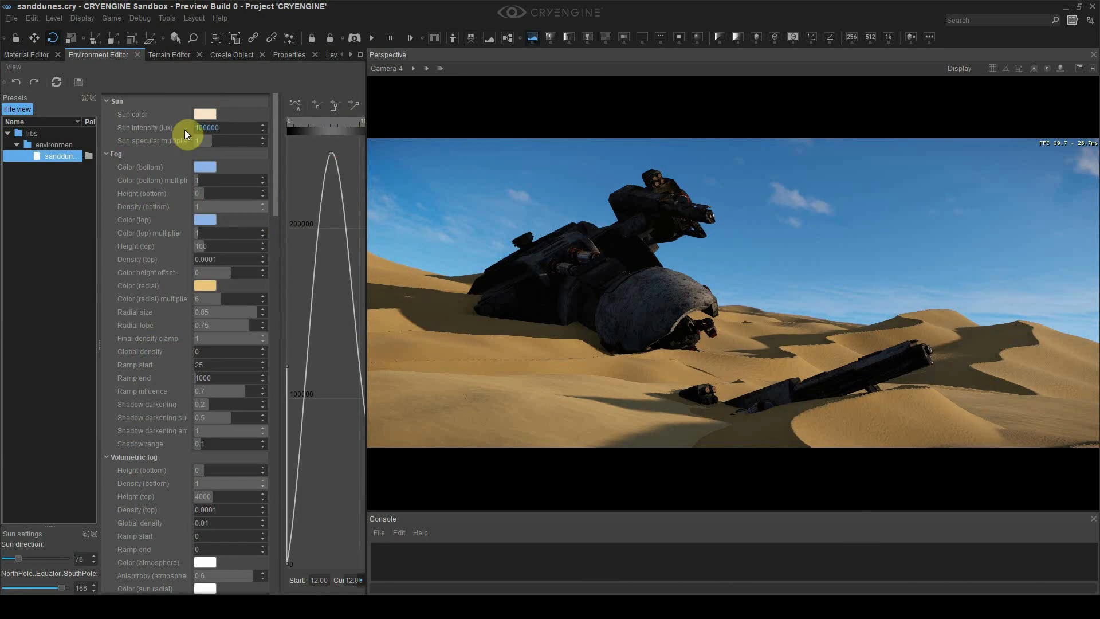
# Pick a new sun colour and rotate the background dunes into shape
pyautogui.click(205, 114)
pyautogui.click(516, 209)
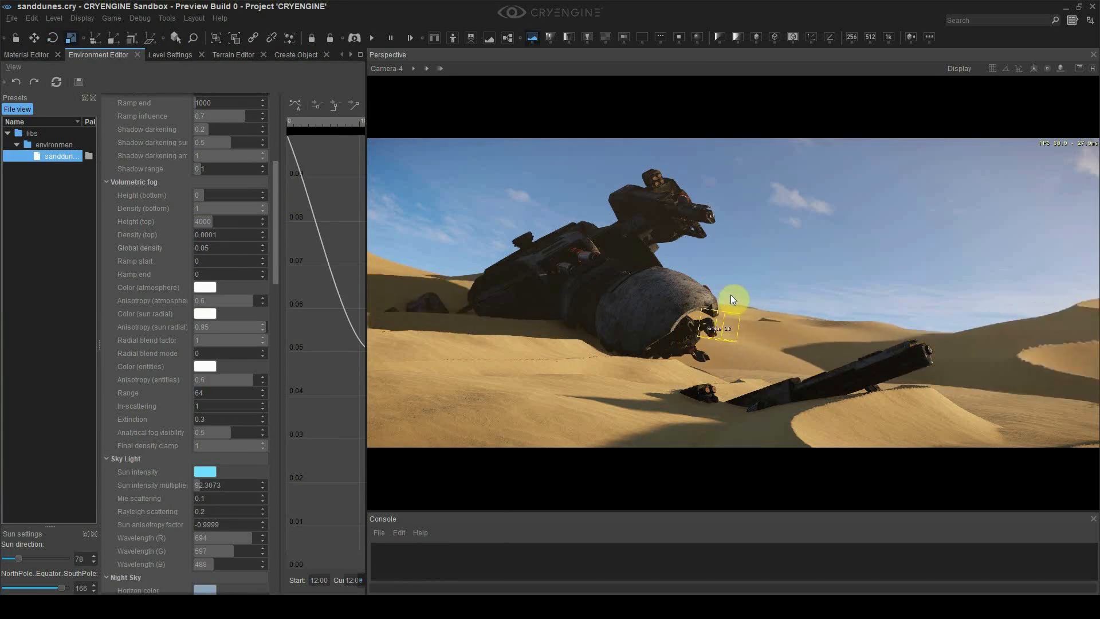
pyautogui.press('2')
pyautogui.press('3')
pyautogui.moveTo(829, 308); pyautogui.dragTo(825, 302)
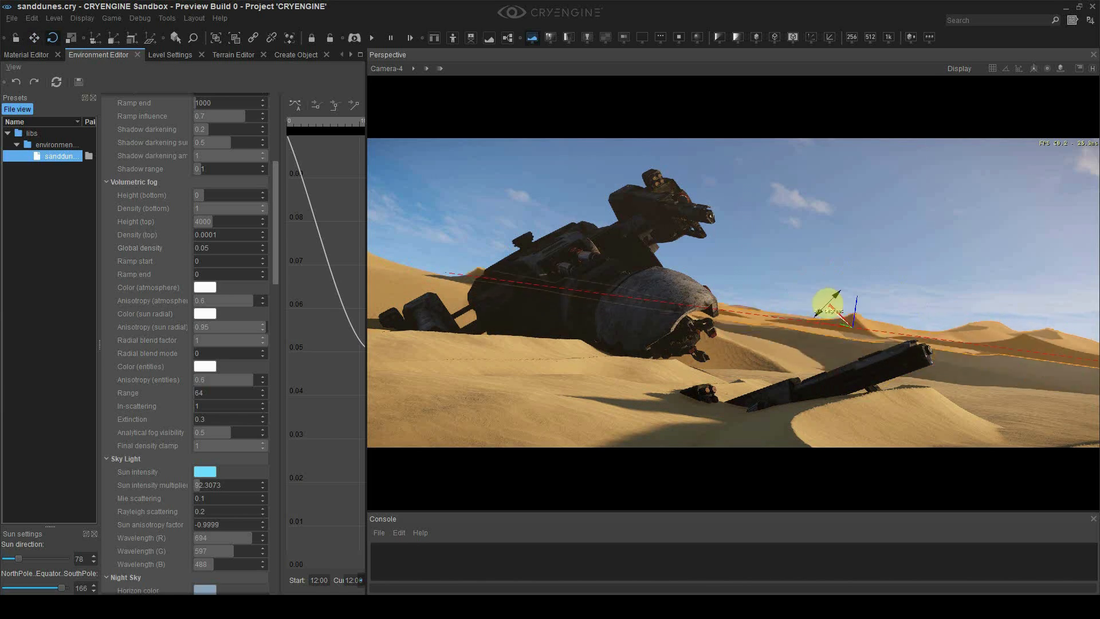
# Select the distant dune Entity-12 and display its properties
pyautogui.click(234, 55)
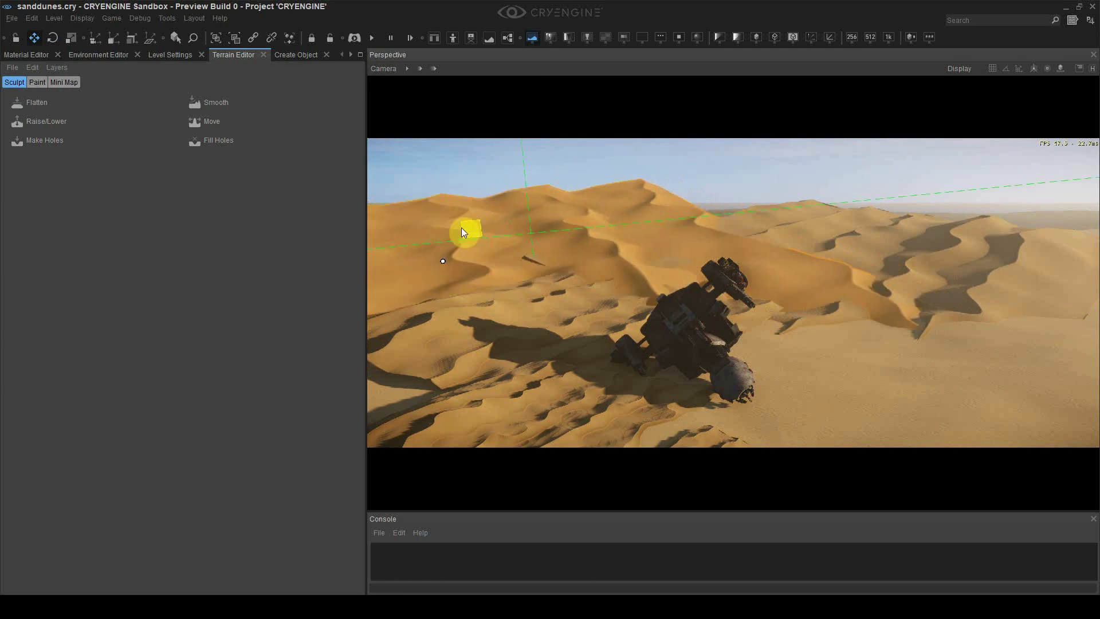
pyautogui.click(462, 228)
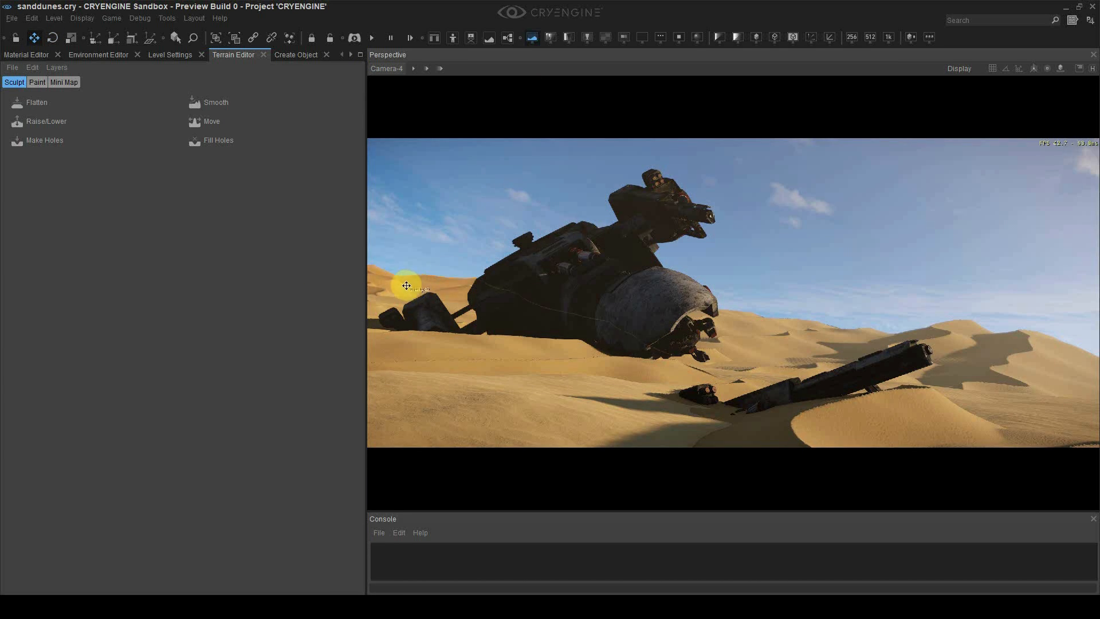
pyautogui.click(178, 55)
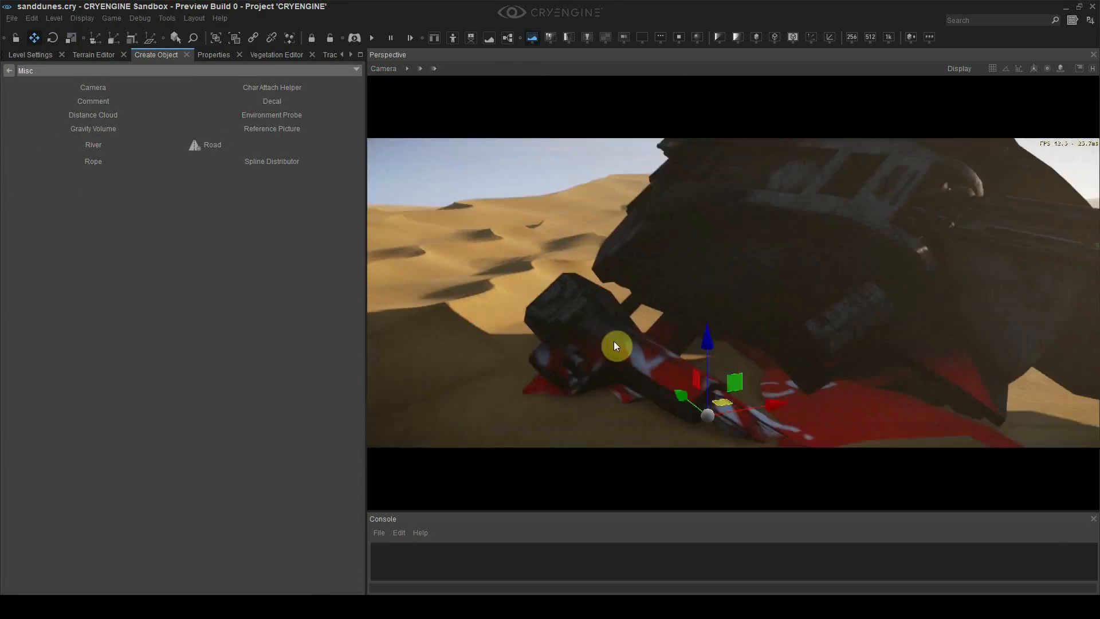
# Assign the materials/decals/sand/sand_a material to the new decal
pyautogui.press('e')
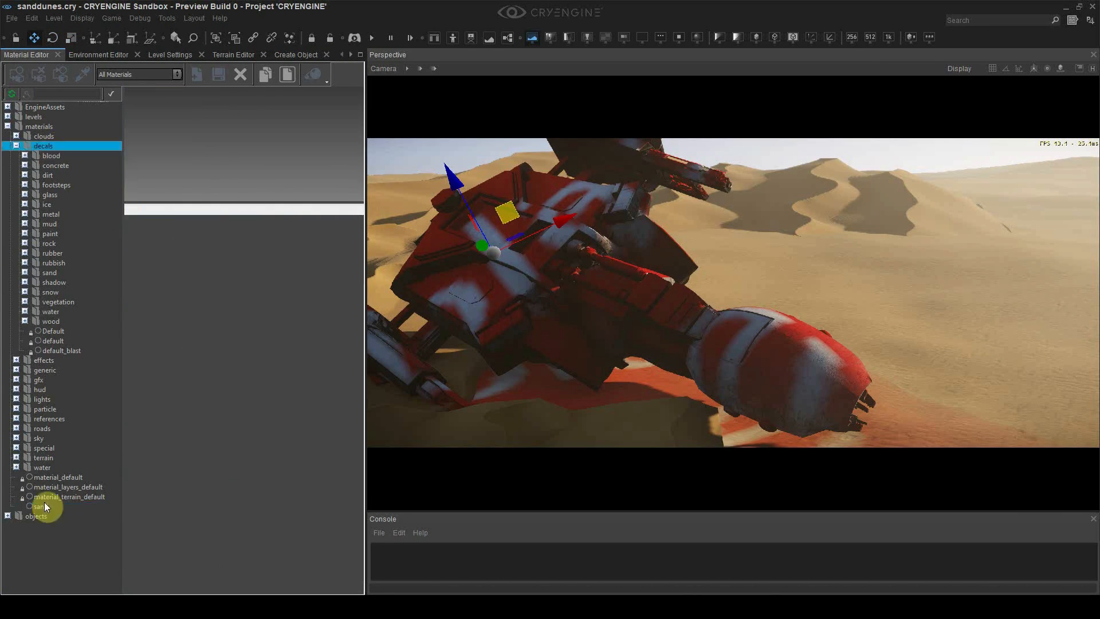
pyautogui.click(43, 507)
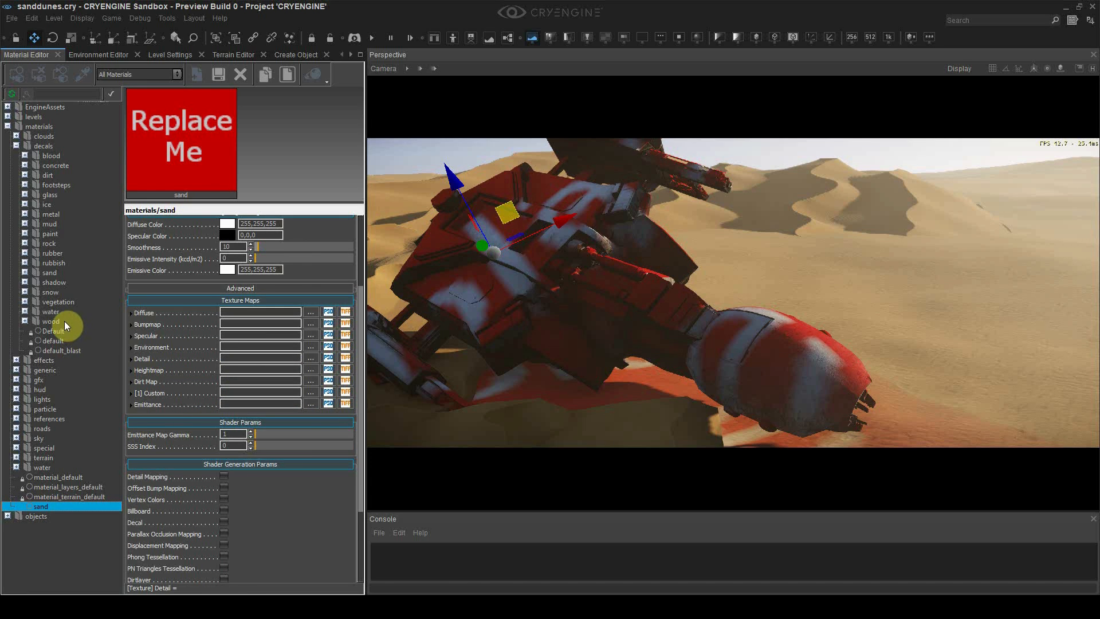
pyautogui.click(25, 273)
pyautogui.click(63, 280)
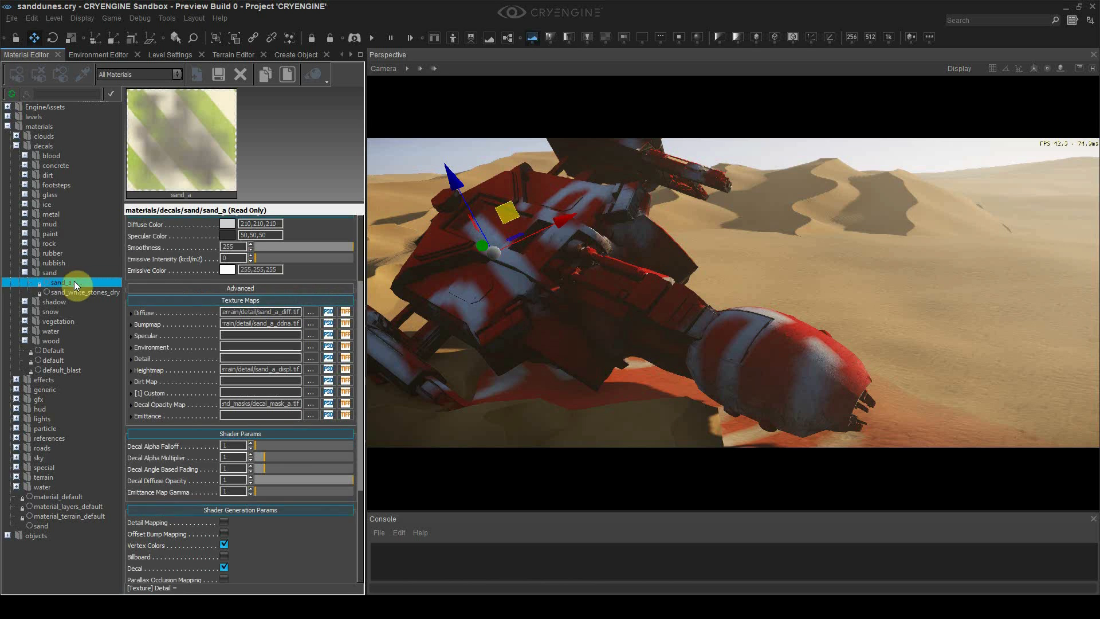
pyautogui.click(16, 74)
# Set decal alpha falloff 5.9, multiplier 0.98, angle fading 0.71, then select fog global density
pyautogui.moveTo(575, 266); pyautogui.dragTo(596, 396, button='right')
pyautogui.press('s')
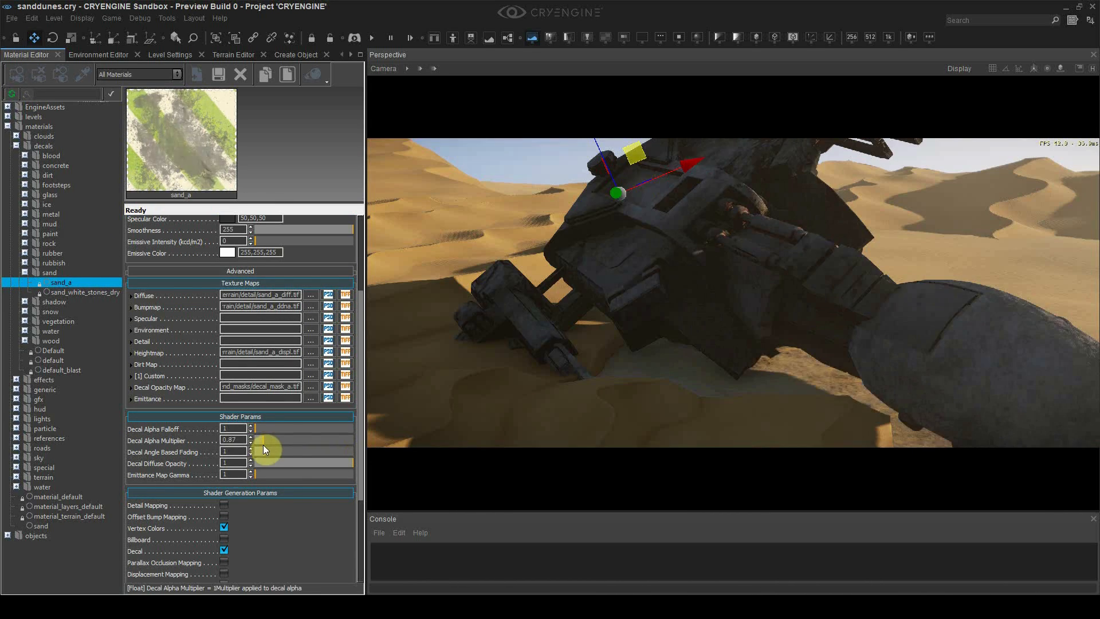
pyautogui.moveTo(263, 445)
pyautogui.mouseDown()
pyautogui.moveTo(253, 445)
pyautogui.moveTo(279, 429)
pyautogui.mouseUp()
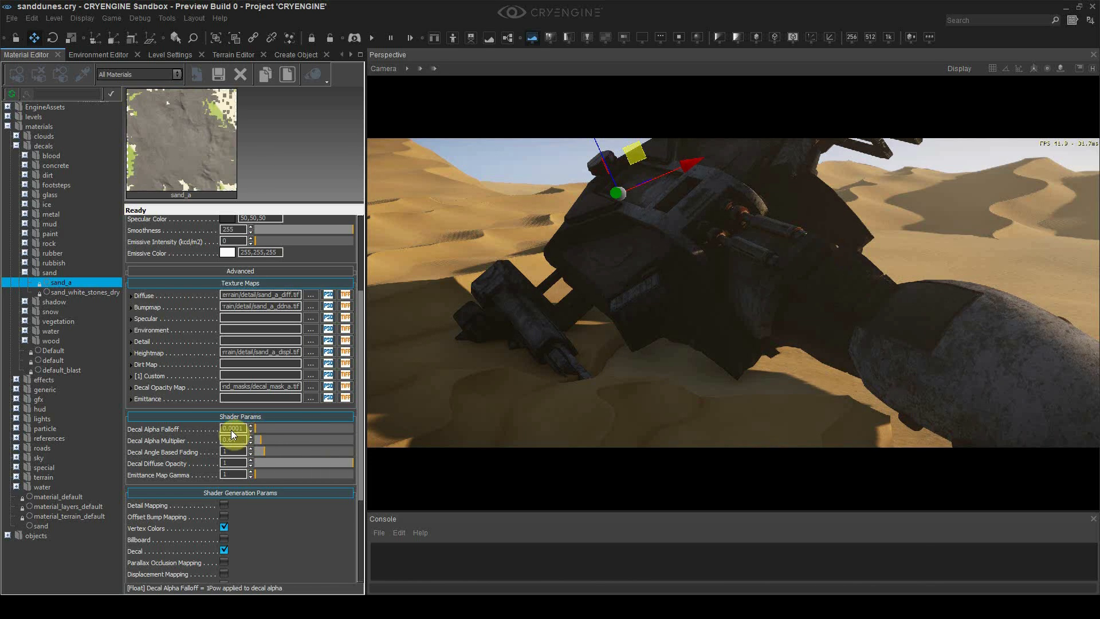
pyautogui.moveTo(251, 430); pyautogui.dragTo(321, 459)
pyautogui.moveTo(696, 288); pyautogui.dragTo(691, 294, button='right')
pyautogui.press('s')
pyautogui.press('w')
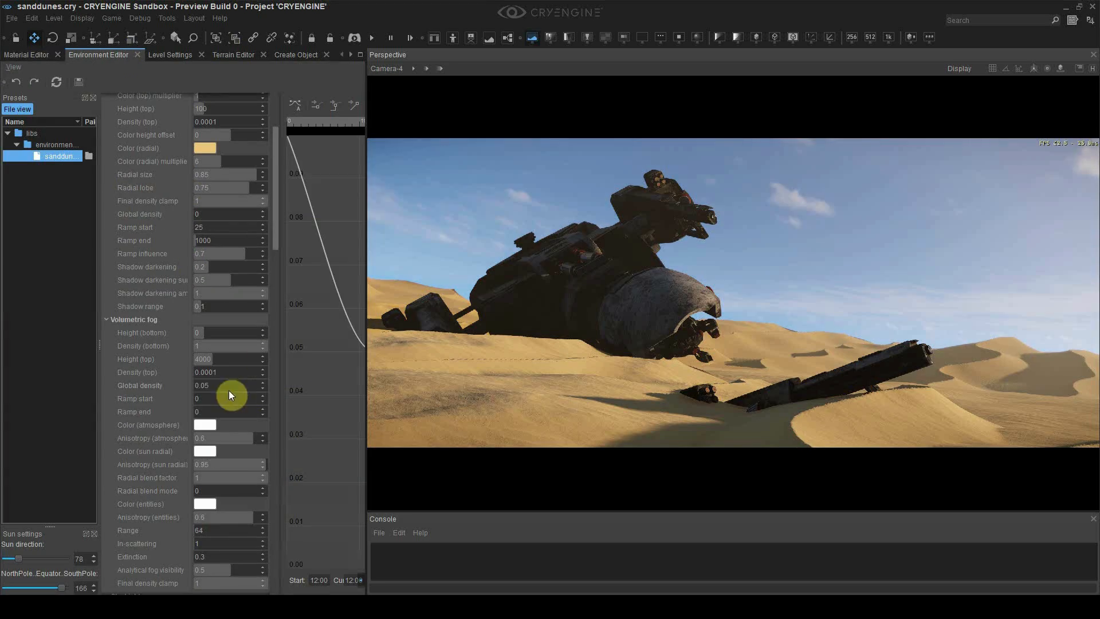
pyautogui.doubleClick(222, 388)
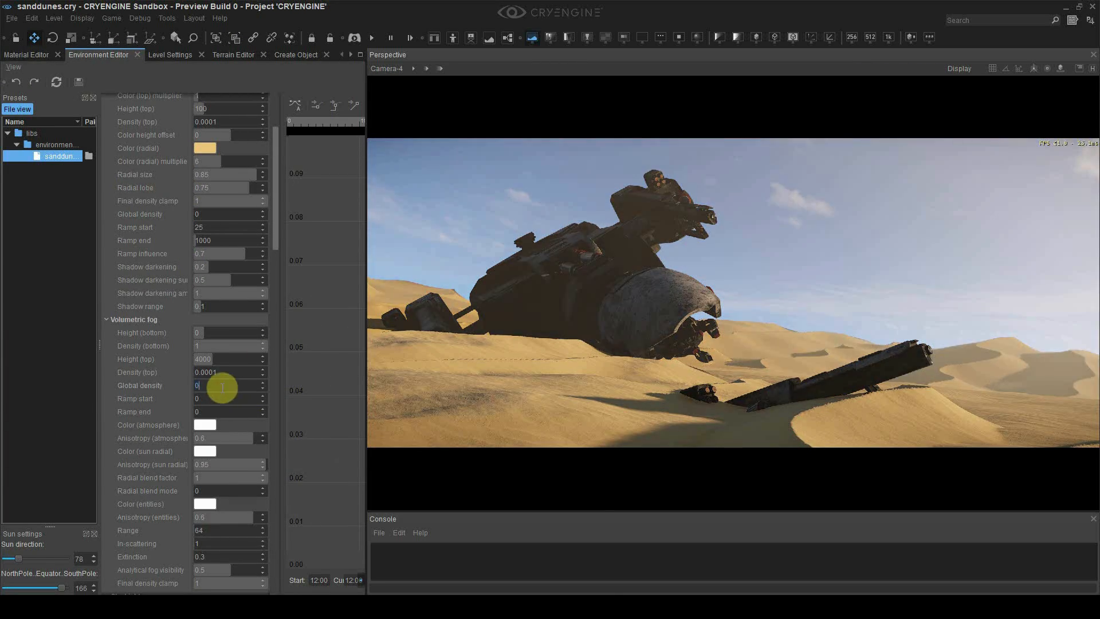
# Set volumetric fog global density to 0.02 and turn the wreck on the dunes
pyautogui.write('0.02')
pyautogui.press('Return')
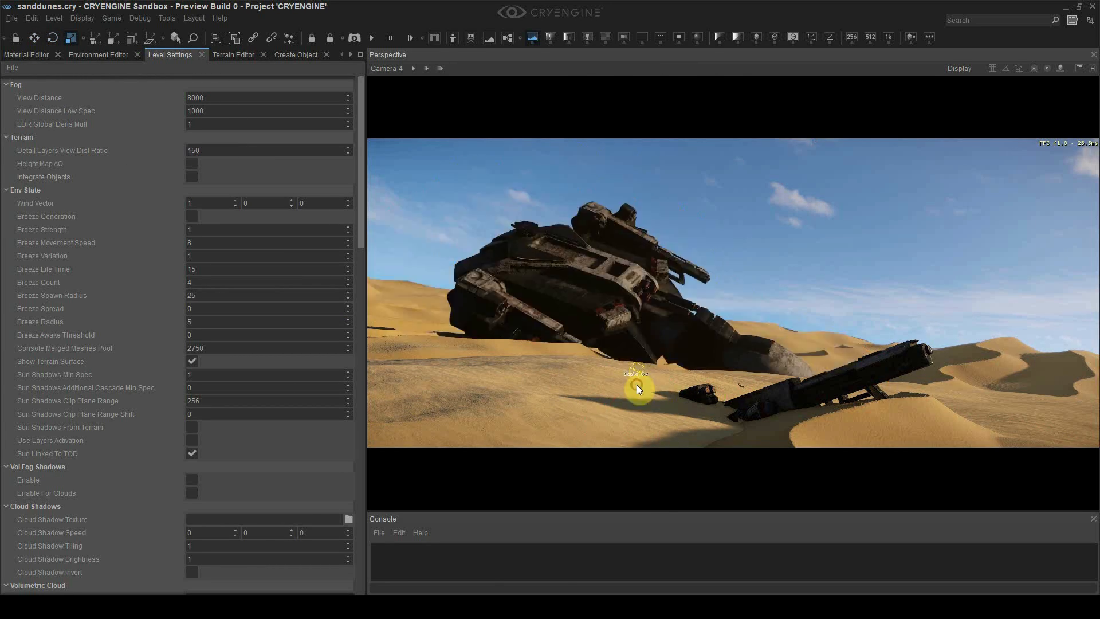
pyautogui.press('3')
pyautogui.moveTo(658, 377); pyautogui.dragTo(575, 383)
pyautogui.press('2')
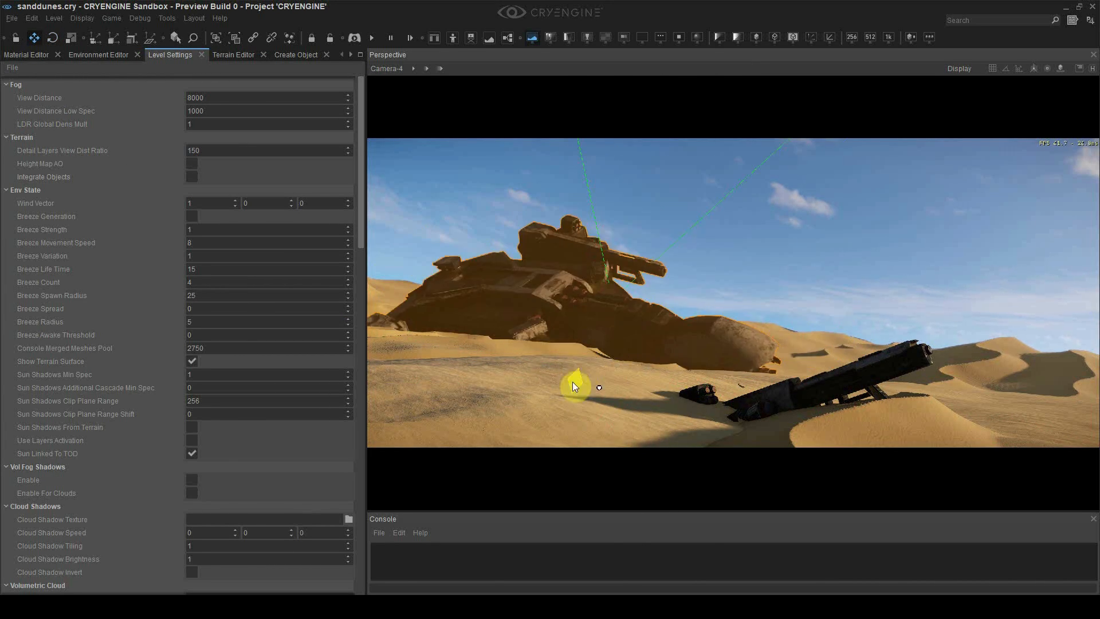
pyautogui.click(695, 282)
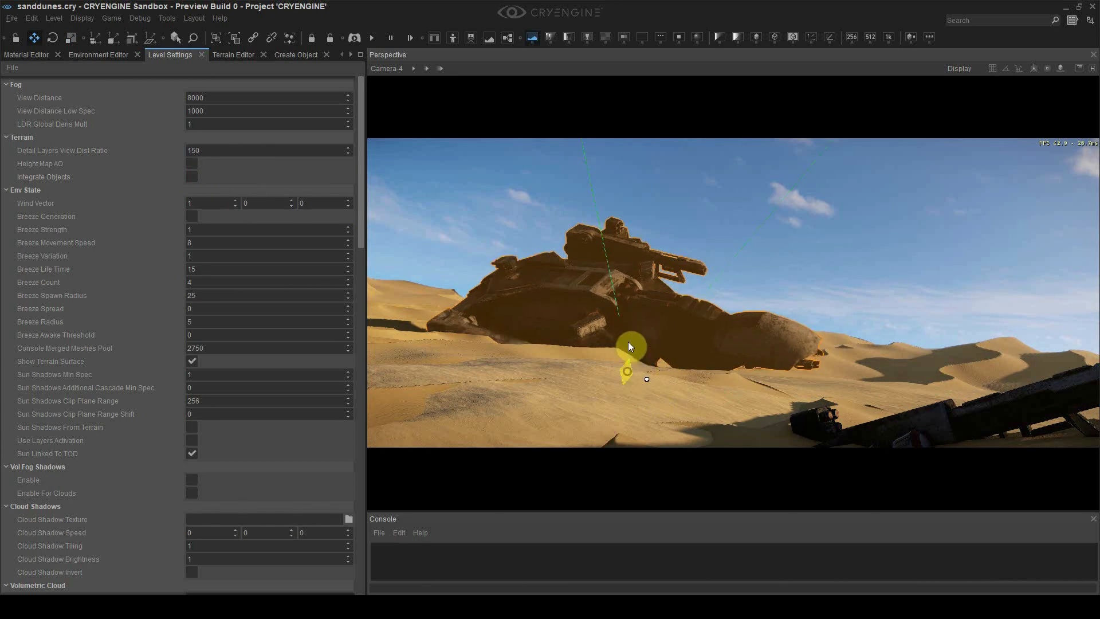
pyautogui.press('3')
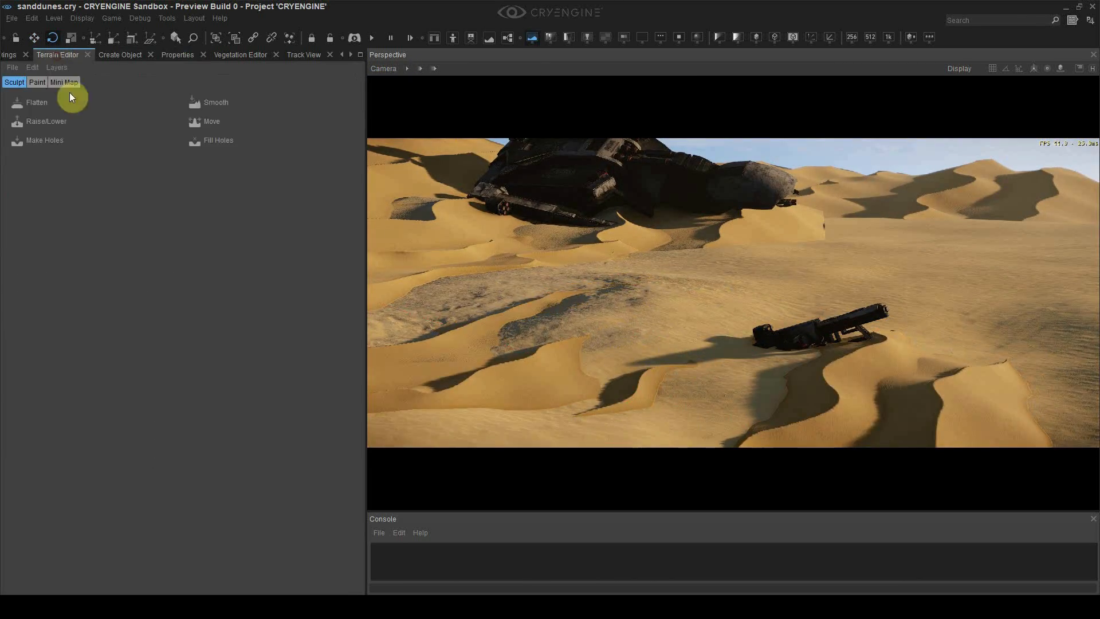
# From the Camera-4 shot, move the weapon wreck left and closer into the foreground
pyautogui.click(47, 121)
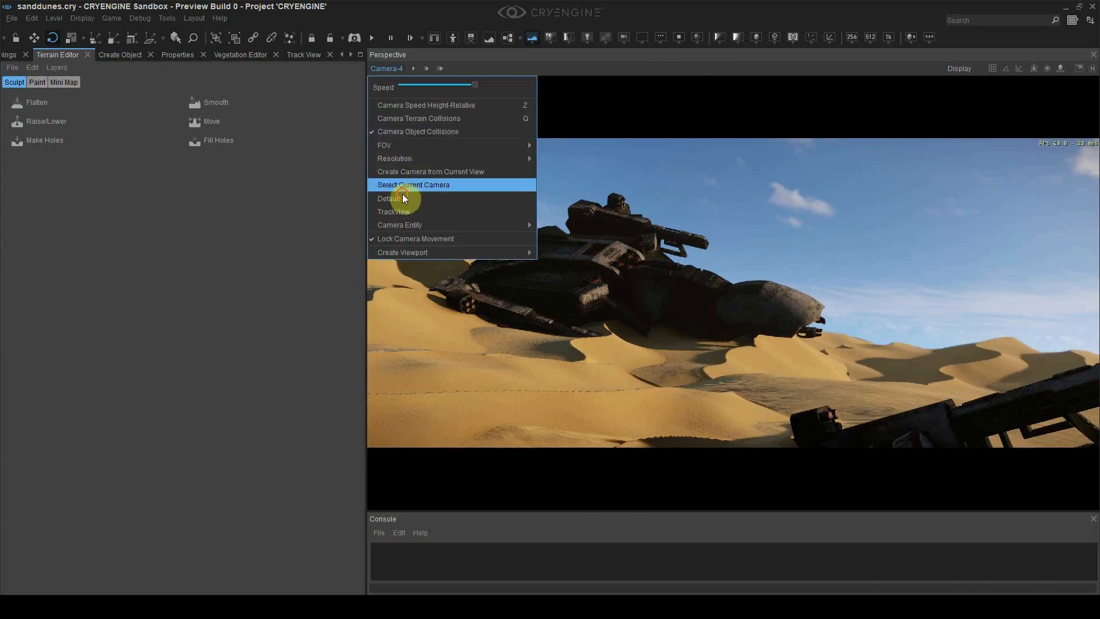
pyautogui.click(402, 193)
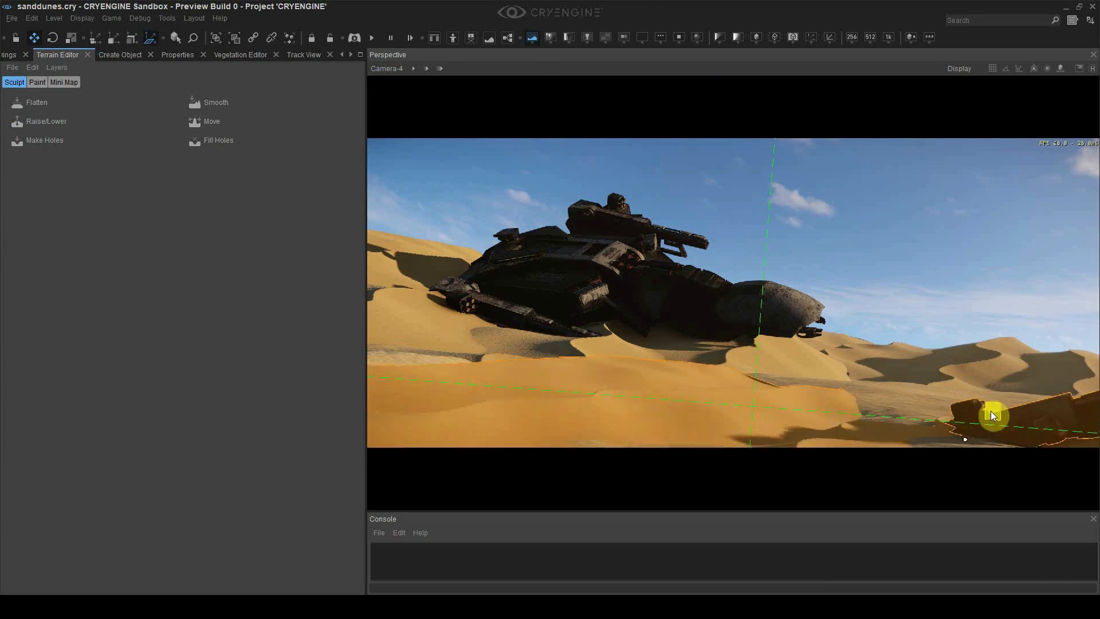
pyautogui.moveTo(993, 416); pyautogui.dragTo(232, 439)
pyautogui.press('3')
pyautogui.press('2')
pyautogui.press('2')
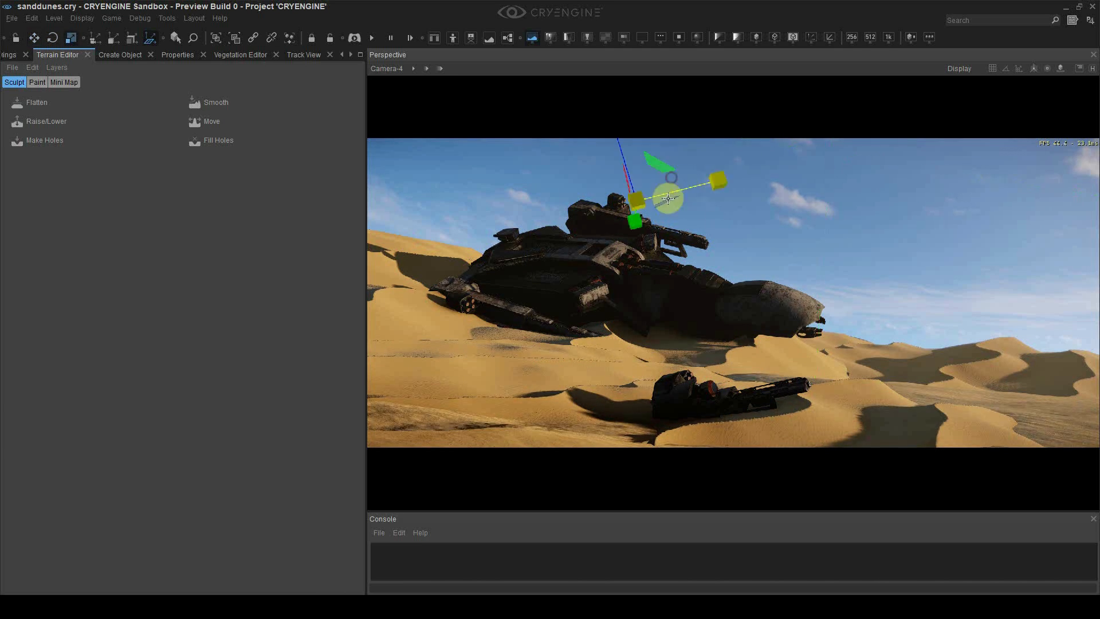
pyautogui.moveTo(706, 205); pyautogui.dragTo(708, 197)
# Open the sand_a decal material and adjust its angle-based fading
pyautogui.scroll(3, 33, 56)
pyautogui.click(62, 156)
pyautogui.moveTo(262, 539); pyautogui.dragTo(276, 537)
pyautogui.moveTo(717, 172); pyautogui.dragTo(642, 163)
# Pick the sand_a decal material from the scene into the Material Editor
pyautogui.scroll(-1, 179, 443)
pyautogui.click(82, 74)
pyautogui.click(977, 403)
pyautogui.click(61, 75)
pyautogui.scroll(1, 235, 287)
# Reset the sand_a specular colour to black and the diffuse colour to white
pyautogui.click(230, 297)
pyautogui.click(651, 202)
pyautogui.click(350, 54)
pyautogui.click(173, 54)
pyautogui.click(343, 55)
pyautogui.click(26, 54)
pyautogui.click(228, 278)
pyautogui.click(227, 267)
# Move the sand decal and give it a tan 242,226,204 diffuse with 3.47 angle fading
pyautogui.moveTo(716, 241); pyautogui.dragTo(795, 250, button='right')
pyautogui.moveTo(802, 282); pyautogui.dragTo(767, 243)
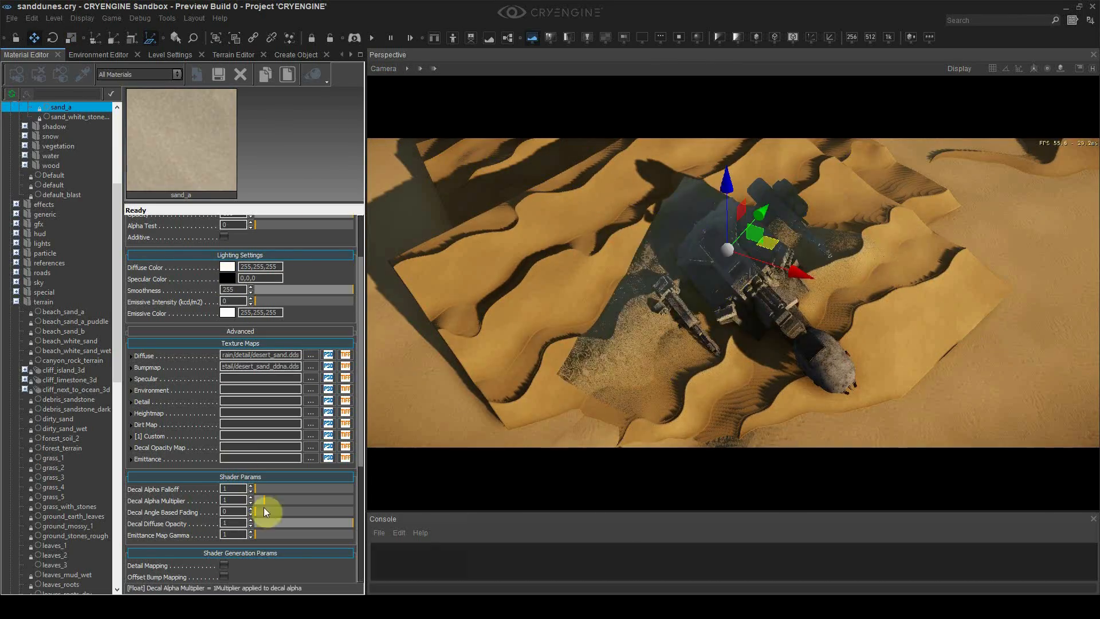
pyautogui.moveTo(255, 512); pyautogui.dragTo(289, 512)
pyautogui.click(228, 267)
pyautogui.click(463, 257)
pyautogui.click(631, 237)
pyautogui.moveTo(728, 247); pyautogui.dragTo(808, 156, button='right')
pyautogui.click(228, 267)
pyautogui.click(631, 237)
pyautogui.moveTo(808, 155); pyautogui.dragTo(790, 154)
# Assign glow_a.dds as the decal's opacity map
pyautogui.scroll(-3, 224, 504)
pyautogui.click(224, 537)
pyautogui.click(310, 350)
pyautogui.doubleClick(681, 214)
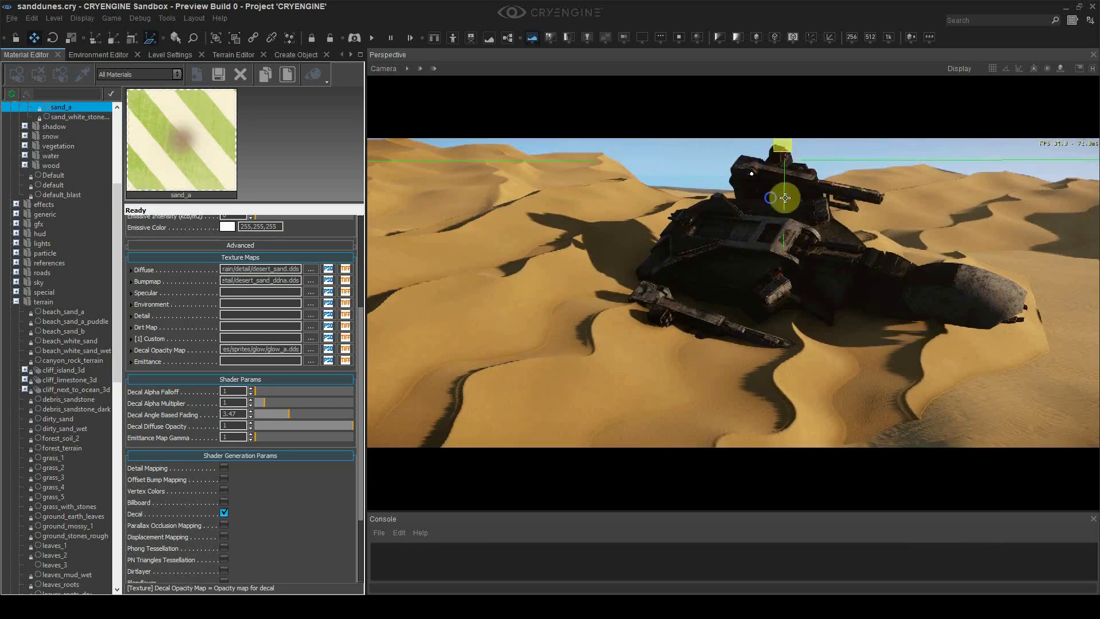
# Scale up the sand decal, reset angle fading to 0, and clear the opacity map
pyautogui.press('4')
pyautogui.moveTo(789, 154); pyautogui.dragTo(658, 197, button='right')
pyautogui.moveTo(658, 196); pyautogui.dragTo(690, 164)
pyautogui.moveTo(289, 414); pyautogui.dragTo(255, 413)
pyautogui.moveTo(716, 201); pyautogui.dragTo(693, 170, button='right')
pyautogui.doubleClick(260, 349)
pyautogui.press('BackSpace')
pyautogui.click(266, 338)
pyautogui.press('2')
# Set the decal smoothness to 255 and the specular colour to 59,59,59
pyautogui.moveTo(712, 177); pyautogui.dragTo(760, 159)
pyautogui.scroll(-2, 185, 411)
pyautogui.scroll(6, 252, 401)
pyautogui.moveTo(280, 362); pyautogui.dragTo(353, 362)
pyautogui.click(228, 350)
pyautogui.click(460, 277)
pyautogui.moveTo(565, 263); pyautogui.dragTo(565, 301)
pyautogui.click(631, 236)
# Set angle-based fading to 3.7 and rotate the sand decal
pyautogui.moveTo(661, 243); pyautogui.dragTo(387, 350, button='right')
pyautogui.scroll(-2, 269, 507)
pyautogui.moveTo(256, 518); pyautogui.dragTo(291, 519)
pyautogui.moveTo(413, 395); pyautogui.dragTo(416, 372, button='right')
pyautogui.moveTo(714, 177); pyautogui.dragTo(511, 198, button='right')
pyautogui.press('3')
pyautogui.moveTo(511, 201); pyautogui.dragTo(438, 200)
# Reset angle fading to 0 and clear the decal's bumpmap texture
pyautogui.hotkey('shift', 'space')
pyautogui.moveTo(631, 312); pyautogui.dragTo(683, 344, button='right')
pyautogui.press('4')
pyautogui.moveTo(291, 518); pyautogui.dragTo(255, 519)
pyautogui.hotkey('shift', 'space')
# Scale the sand decal and set angle-based fading to 3.82
pyautogui.hotkey('shift', 'space')
pyautogui.moveTo(734, 236); pyautogui.dragTo(754, 184, button='right')
pyautogui.click(754, 184)
pyautogui.doubleClick(239, 384)
pyautogui.press('Delete')
pyautogui.moveTo(762, 257); pyautogui.dragTo(663, 300, button='right')
pyautogui.click(874, 230)
pyautogui.press('3')
pyautogui.press('4')
pyautogui.moveTo(663, 299); pyautogui.dragTo(662, 313)
pyautogui.hotkey('shift', 'space')
pyautogui.moveTo(690, 337); pyautogui.dragTo(682, 286, button='right')
pyautogui.moveTo(255, 518); pyautogui.dragTo(292, 517)
# Adjust the decal's projection depth in its object properties
pyautogui.press('2')
pyautogui.moveTo(659, 241); pyautogui.dragTo(670, 148, button='right')
pyautogui.click(646, 189)
pyautogui.moveTo(646, 189); pyautogui.dragTo(577, 237, button='right')
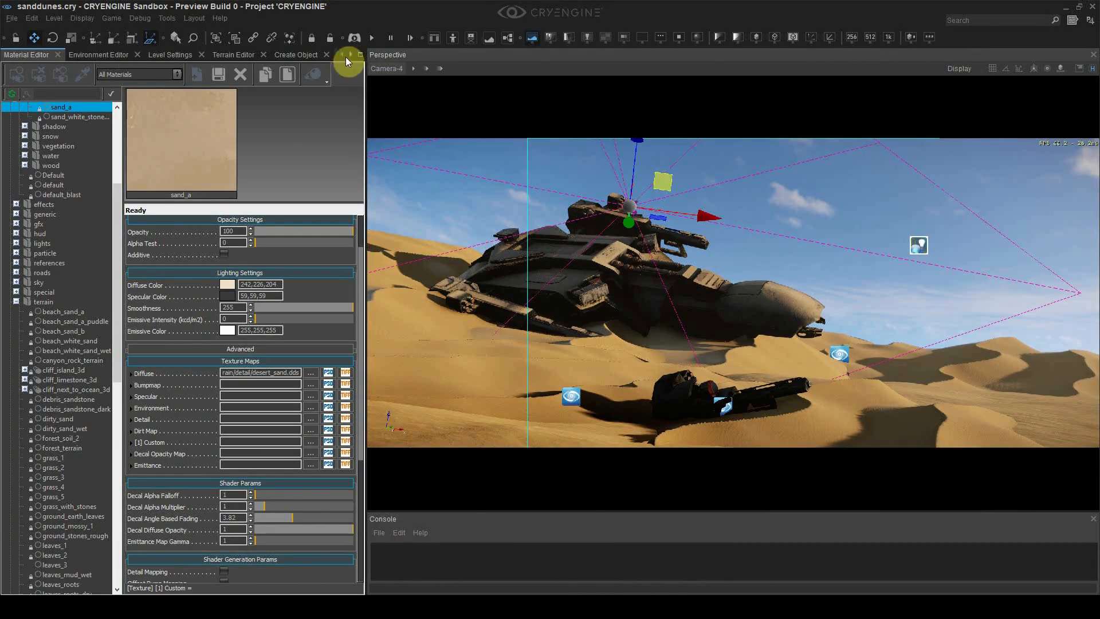
pyautogui.click(350, 55)
pyautogui.click(231, 55)
pyautogui.click(209, 325)
pyautogui.hotkey('shift', 'space')
# Darken the sand_a specular colour to 21,21,21
pyautogui.click(4, 55)
pyautogui.click(6, 55)
pyautogui.click(228, 295)
pyautogui.moveTo(555, 208); pyautogui.dragTo(291, 243)
pyautogui.moveTo(304, 317); pyautogui.dragTo(304, 344)
pyautogui.click(366, 271)
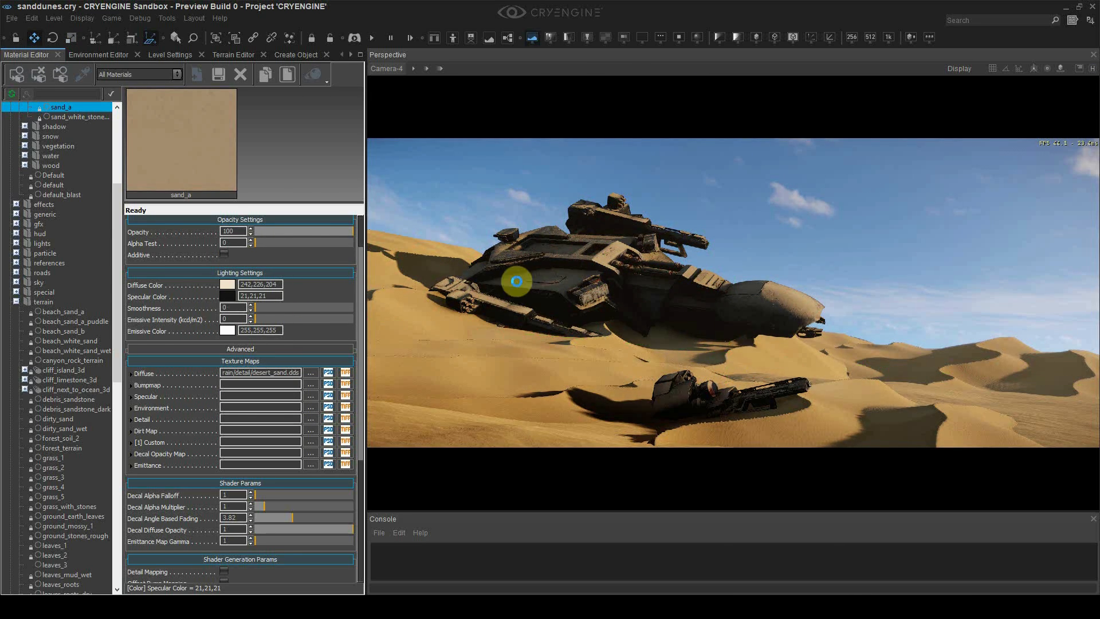
# Inspect the crashed ship and return the view to the Camera-4 shot
pyautogui.hotkey('shift', 'space')
pyautogui.click(665, 239)
pyautogui.moveTo(557, 216); pyautogui.dragTo(745, 258, button='right')
pyautogui.click(383, 67)
pyautogui.click(498, 248)
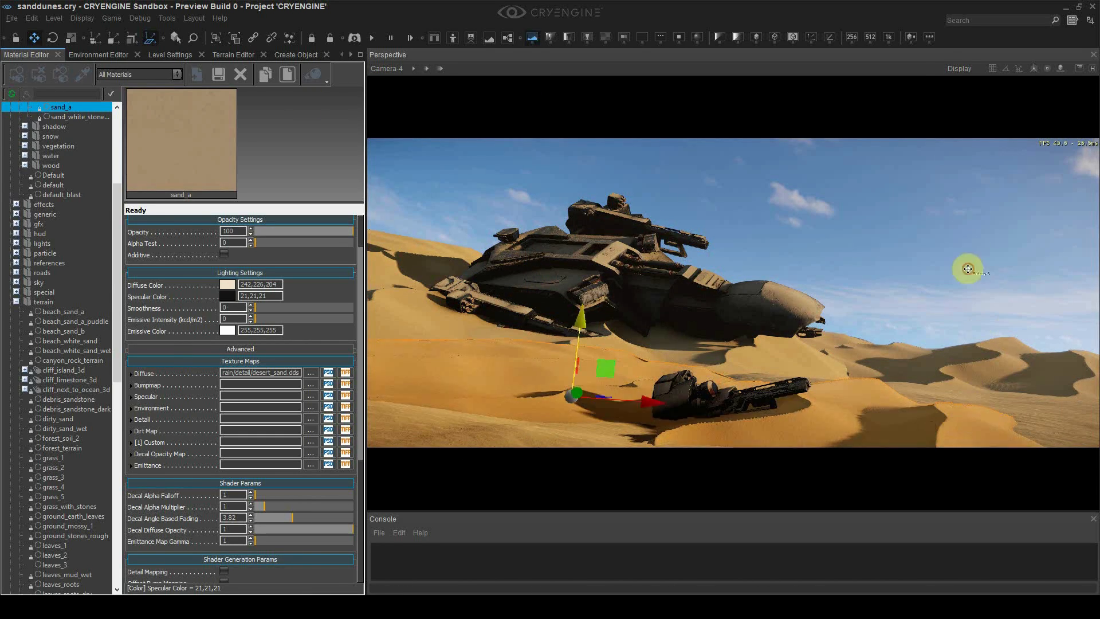
pyautogui.hotkey('shift', 'space')
pyautogui.click(170, 55)
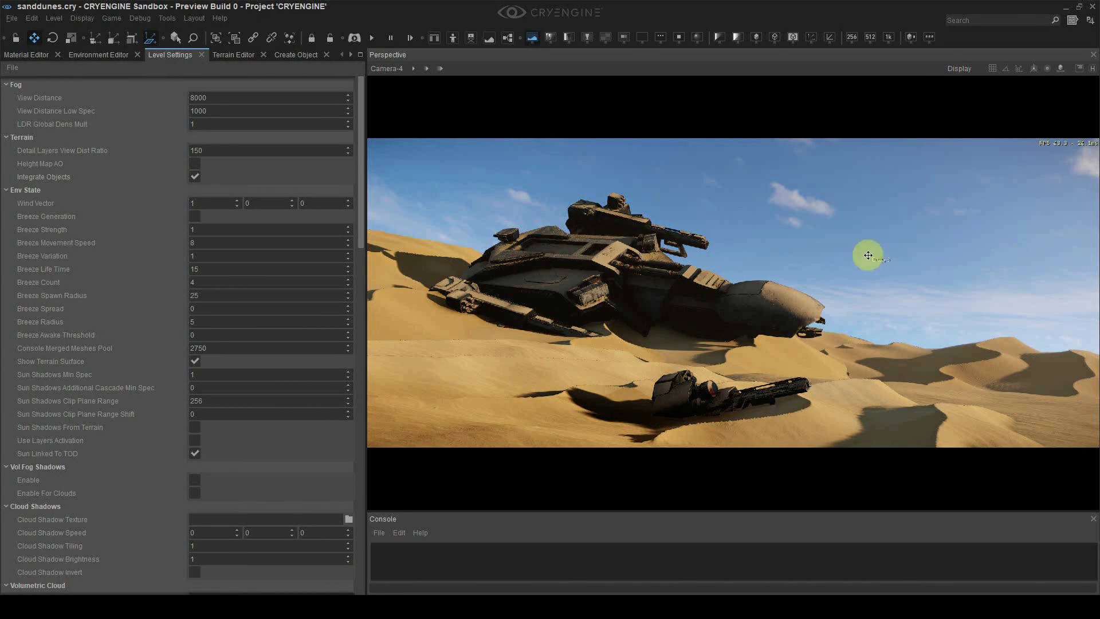
# Raise the forest_sky_dome1 cloud Alpha Multiplier to 2.555 and Alpha Saturation to 3.504
pyautogui.click(99, 54)
pyautogui.click(204, 113)
pyautogui.moveTo(254, 232); pyautogui.dragTo(263, 221)
pyautogui.click(153, 346)
pyautogui.click(26, 54)
pyautogui.moveTo(267, 412); pyautogui.dragTo(270, 412)
pyautogui.moveTo(296, 423); pyautogui.dragTo(335, 421)
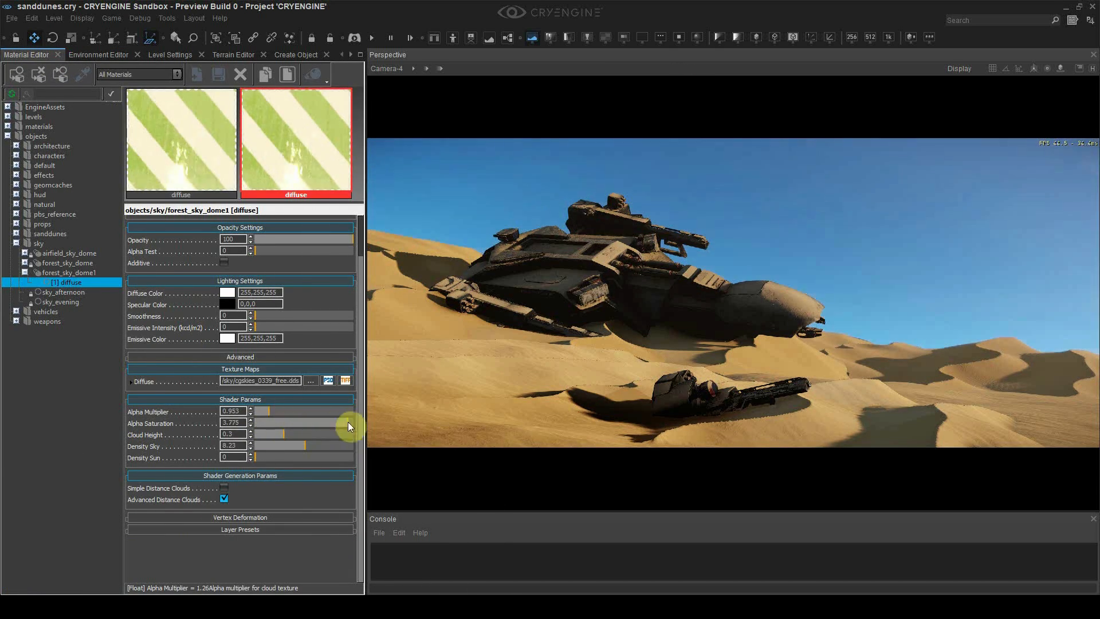
pyautogui.moveTo(267, 412); pyautogui.dragTo(295, 414)
pyautogui.moveTo(300, 422); pyautogui.dragTo(340, 424)
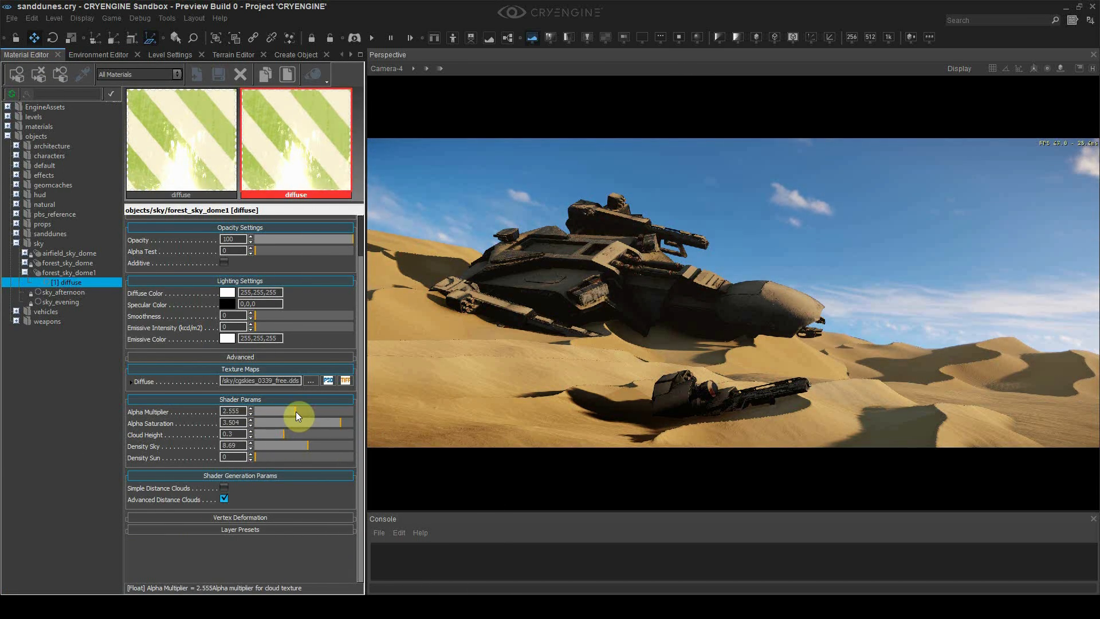
# Set the HDR colour balance to warm near-white #f8e9e3
pyautogui.click(98, 55)
pyautogui.scroll(-15, 211, 325)
pyautogui.click(204, 254)
pyautogui.click(262, 380)
pyautogui.click(204, 237)
pyautogui.click(205, 254)
pyautogui.click(262, 377)
pyautogui.click(205, 254)
# Move the vehicle and a dune together down-right near the wreck
pyautogui.click(265, 389)
pyautogui.click(464, 187)
pyautogui.click(571, 285)
pyautogui.click(618, 265)
pyautogui.moveTo(612, 302)
pyautogui.mouseDown()
pyautogui.moveTo(627, 318)
pyautogui.moveTo(592, 315)
pyautogui.moveTo(602, 277)
pyautogui.moveTo(608, 285)
pyautogui.mouseUp()
pyautogui.click(609, 373)
# Enable Integrate Objects in the level settings and reposition the dune pieces
pyautogui.click(175, 57)
pyautogui.click(195, 176)
pyautogui.moveTo(713, 313); pyautogui.dragTo(716, 298)
pyautogui.press('3')
pyautogui.moveTo(911, 294); pyautogui.dragTo(900, 294)
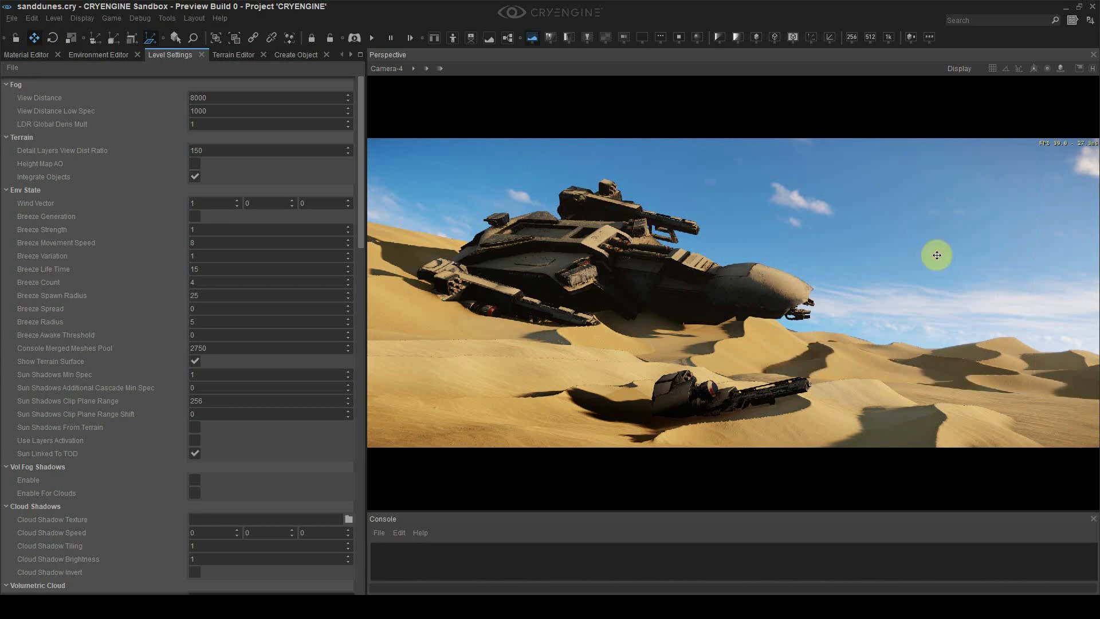
pyautogui.moveTo(1006, 375); pyautogui.dragTo(916, 362)
pyautogui.press('3')
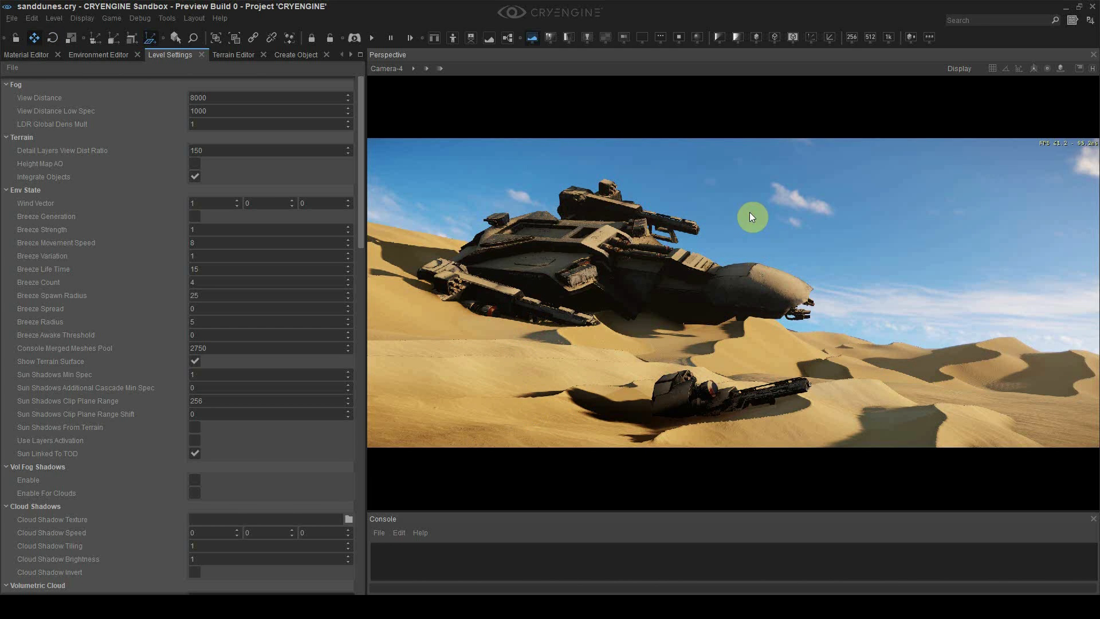
# Adjust the volumetric fog global density and shift the dune to the right
pyautogui.click(98, 54)
pyautogui.scroll(-5, 159, 256)
pyautogui.doubleClick(213, 316)
pyautogui.press('Return')
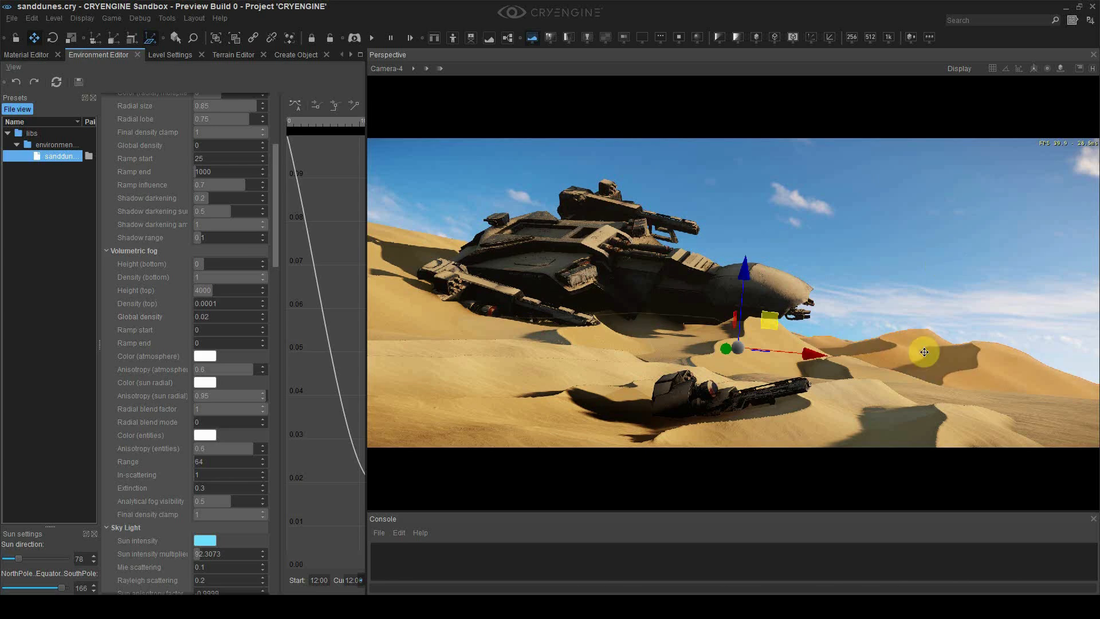
pyautogui.click(27, 55)
pyautogui.moveTo(925, 351); pyautogui.dragTo(1025, 359)
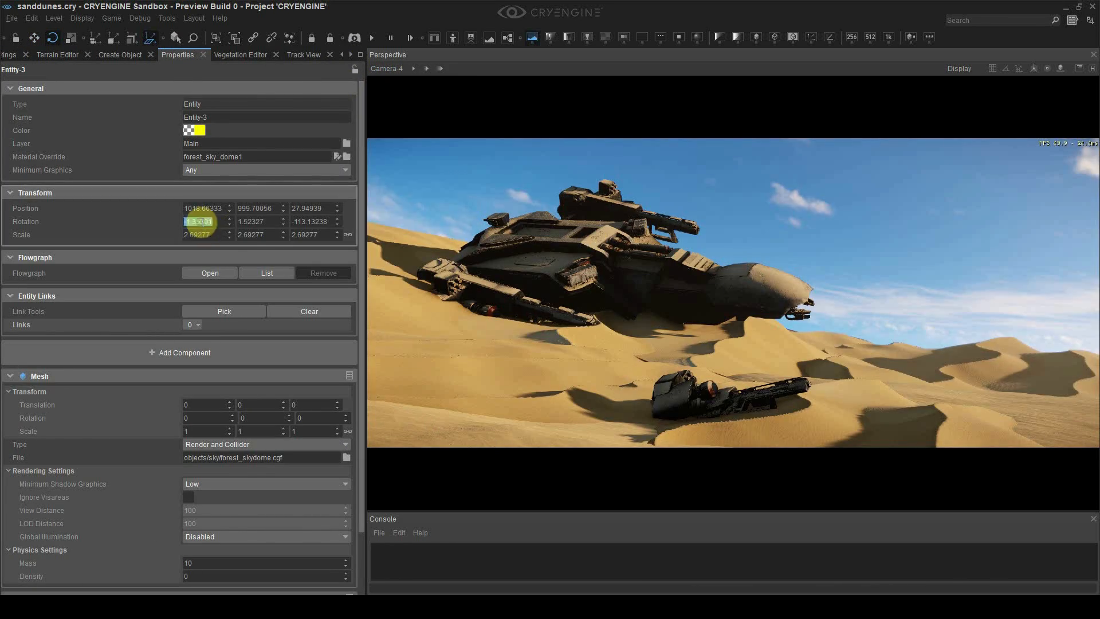
# Select and deselect the dune entities around the buried weapon, including Entity-8 and the dune by the debris
pyautogui.click(865, 290)
pyautogui.click(946, 373)
pyautogui.click(871, 349)
pyautogui.click(946, 378)
pyautogui.click(1013, 336)
pyautogui.click(866, 373)
pyautogui.click(975, 296)
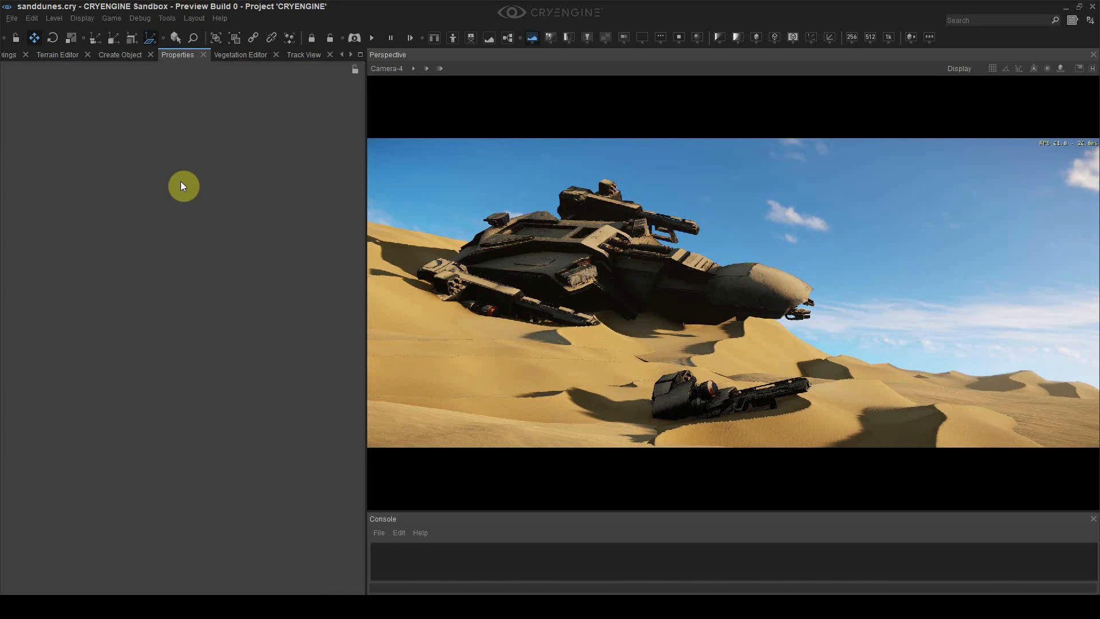
pyautogui.click(618, 369)
pyautogui.click(763, 358)
pyautogui.click(763, 358)
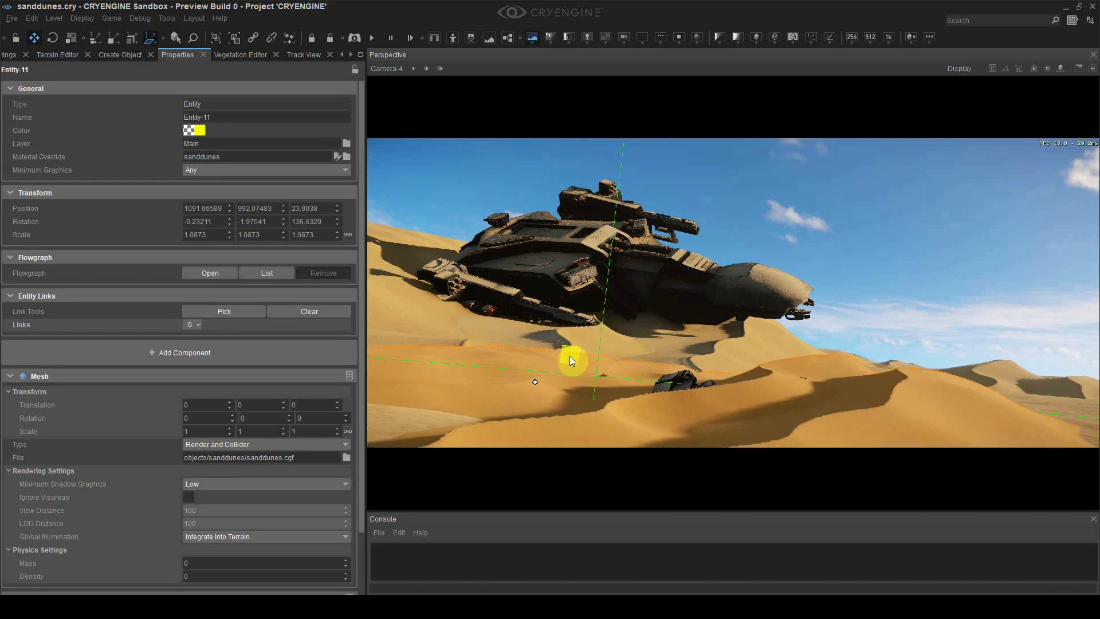
pyautogui.click(896, 285)
pyautogui.click(575, 361)
pyautogui.click(896, 285)
# Back in the level, open Terrain Editor Paint and choose the sand layer from the default camera
pyautogui.hotkey('alt', 'Tab')
pyautogui.click(444, 176)
pyautogui.click(347, 155)
pyautogui.click(234, 55)
pyautogui.click(172, 150)
pyautogui.click(393, 69)
pyautogui.click(401, 82)
# Toggle Integrate Objects, set brush Hardness to 0.25, and paint the sand layer across the dunes
pyautogui.click(172, 111)
pyautogui.click(171, 55)
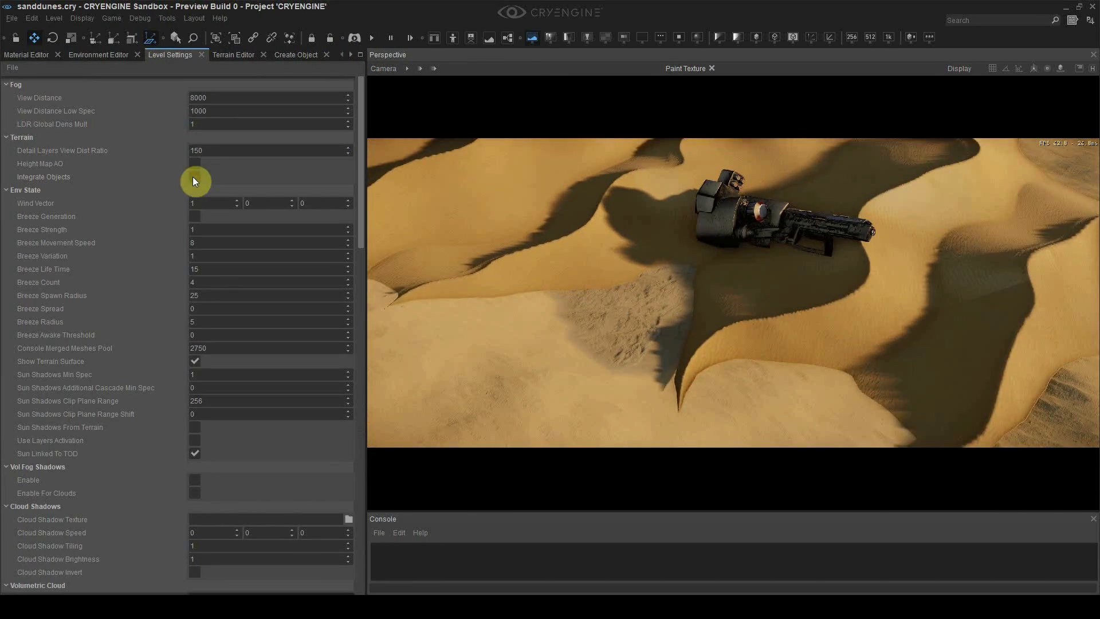
pyautogui.click(194, 176)
pyautogui.click(234, 55)
pyautogui.click(285, 497)
pyautogui.click(171, 150)
pyautogui.click(236, 57)
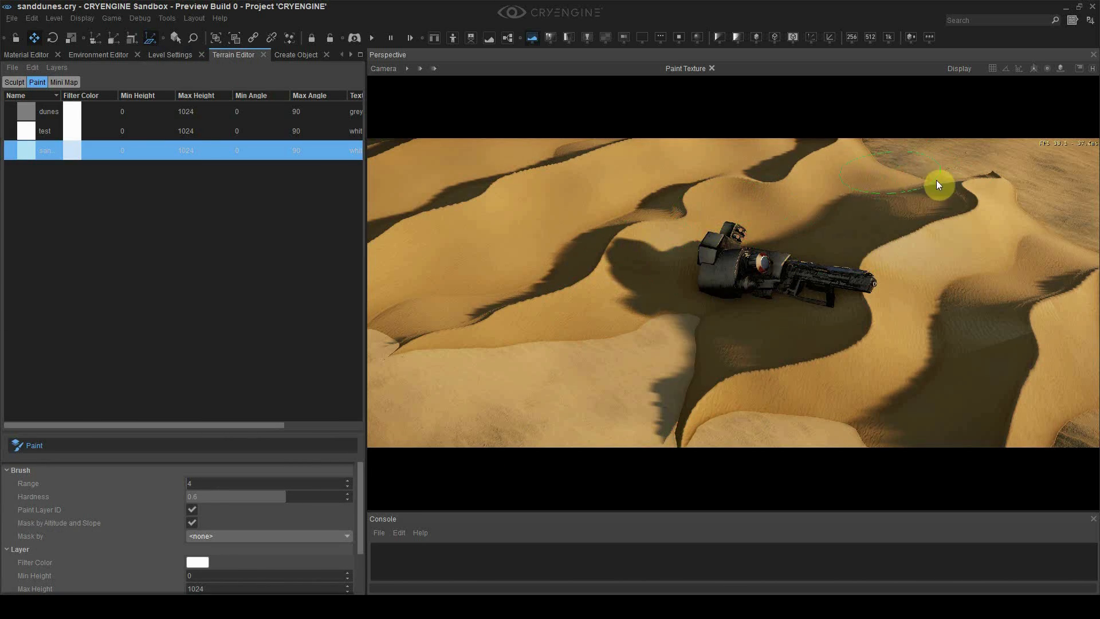
# Switch to Camera-4, toggle Integrate Objects again, then open kitbash_spaceship_v2.max in 3ds Max
pyautogui.moveTo(979, 168); pyautogui.dragTo(914, 478, button='right')
pyautogui.click(384, 69)
pyautogui.moveTo(421, 212)
pyautogui.click(559, 250)
pyautogui.click(172, 150)
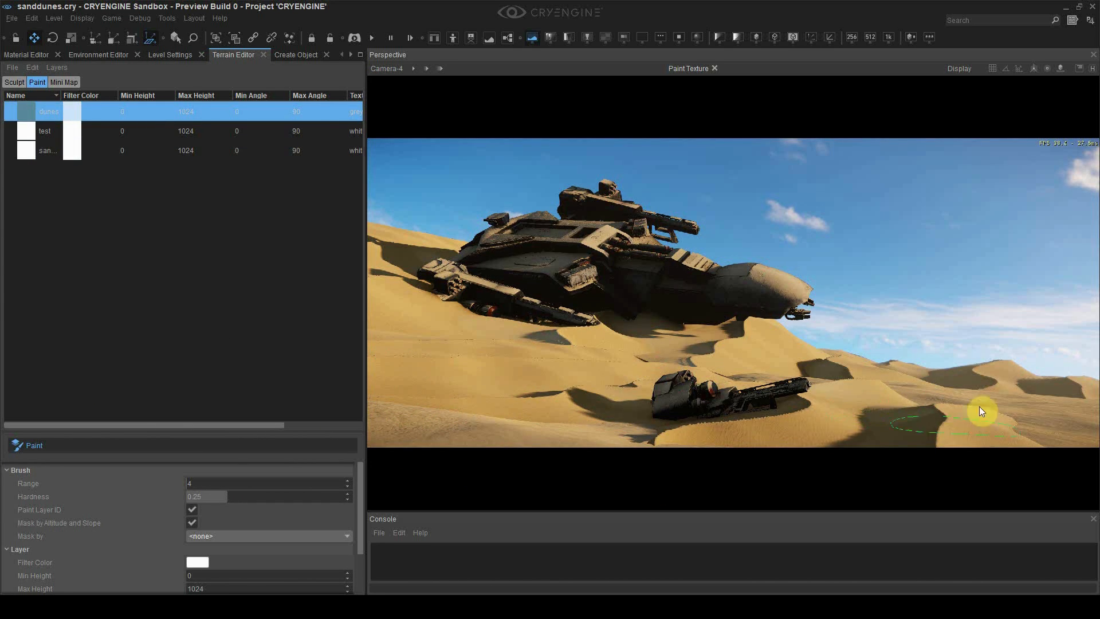
pyautogui.click(170, 55)
pyautogui.click(191, 177)
pyautogui.click(196, 173)
pyautogui.click(234, 55)
pyautogui.click(172, 150)
pyautogui.click(170, 55)
pyautogui.click(192, 179)
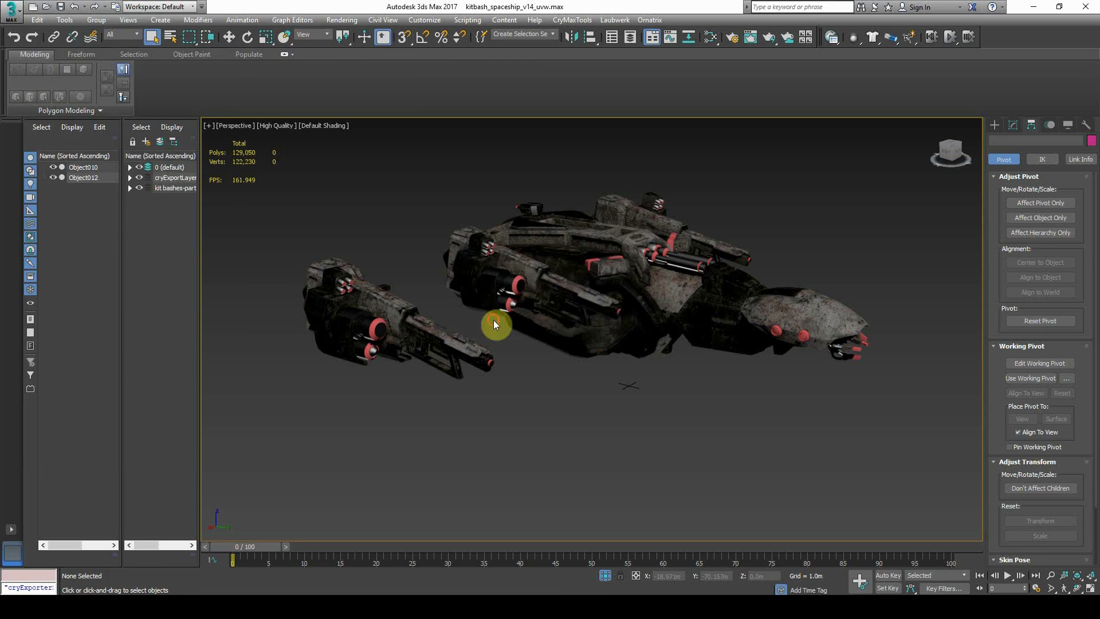
pyautogui.hotkey('ctrl', 'o')
pyautogui.doubleClick(160, 167)
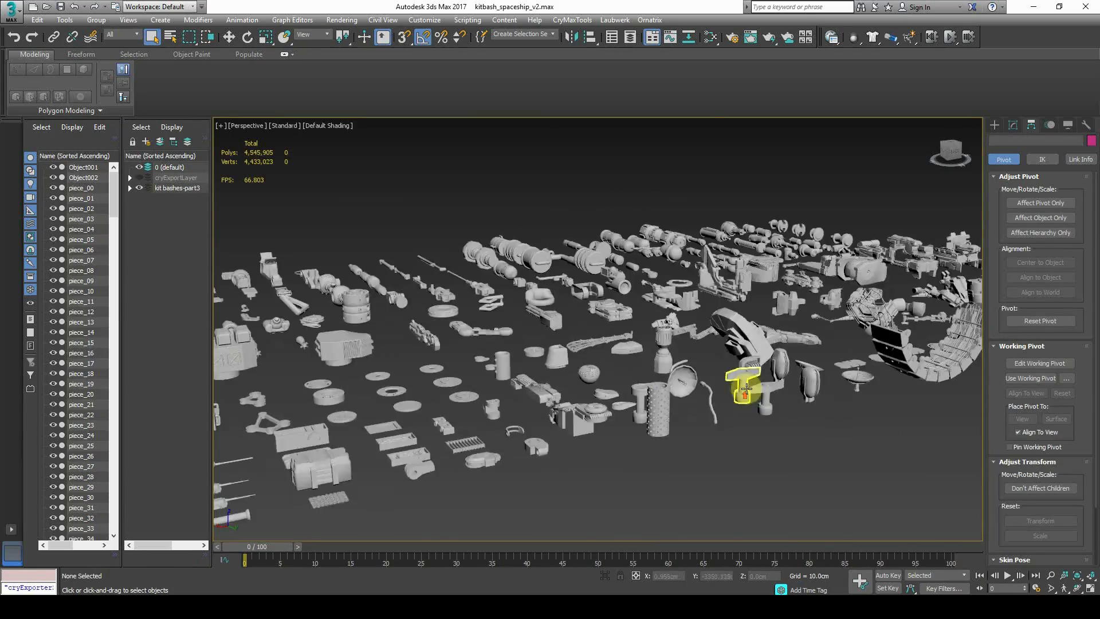
# Export the kitbash piece piece_216 as puffin_debris.FBX
pyautogui.scroll(8, 744, 386)
pyautogui.click(668, 354)
pyautogui.click(11, 12)
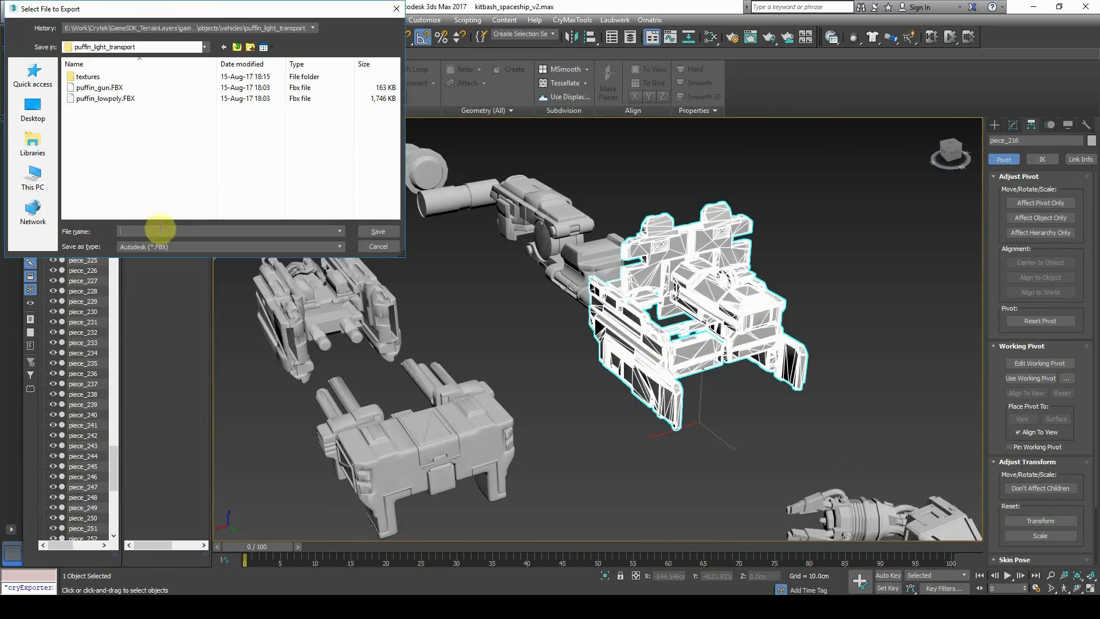
pyautogui.write('puffin_debris')
pyautogui.click(378, 231)
pyautogui.click(613, 453)
pyautogui.scroll(-8, 609, 334)
pyautogui.scroll(4, 609, 334)
# Export piece_73 as puffin_debris_02.FBX
pyautogui.click(750, 338)
pyautogui.click(115, 88)
pyautogui.click(155, 231)
pyautogui.write('_02')
pyautogui.click(378, 232)
pyautogui.click(818, 425)
pyautogui.scroll(5, 818, 425)
pyautogui.click(103, 99)
# Pan and orbit across the kitbash parts to reach the four-barrel piece
pyautogui.click(177, 234)
pyautogui.click(379, 231)
pyautogui.scroll(-5, 617, 327)
pyautogui.moveTo(617, 326); pyautogui.dragTo(518, 393, button='middle')
pyautogui.scroll(4, 518, 393)
pyautogui.scroll(-4, 501, 450)
pyautogui.moveTo(501, 450); pyautogui.dragTo(686, 411, button='middle')
pyautogui.scroll(6, 648, 411)
# Select the flat casing piece and export it as puffin_debris_03.FBX
pyautogui.click(647, 412)
pyautogui.scroll(-8, 685, 412)
pyautogui.moveTo(528, 407); pyautogui.dragTo(582, 354, button='middle')
pyautogui.scroll(8, 582, 353)
pyautogui.click(782, 402)
pyautogui.scroll(-5, 763, 411)
pyautogui.click(565, 369)
pyautogui.click(103, 98)
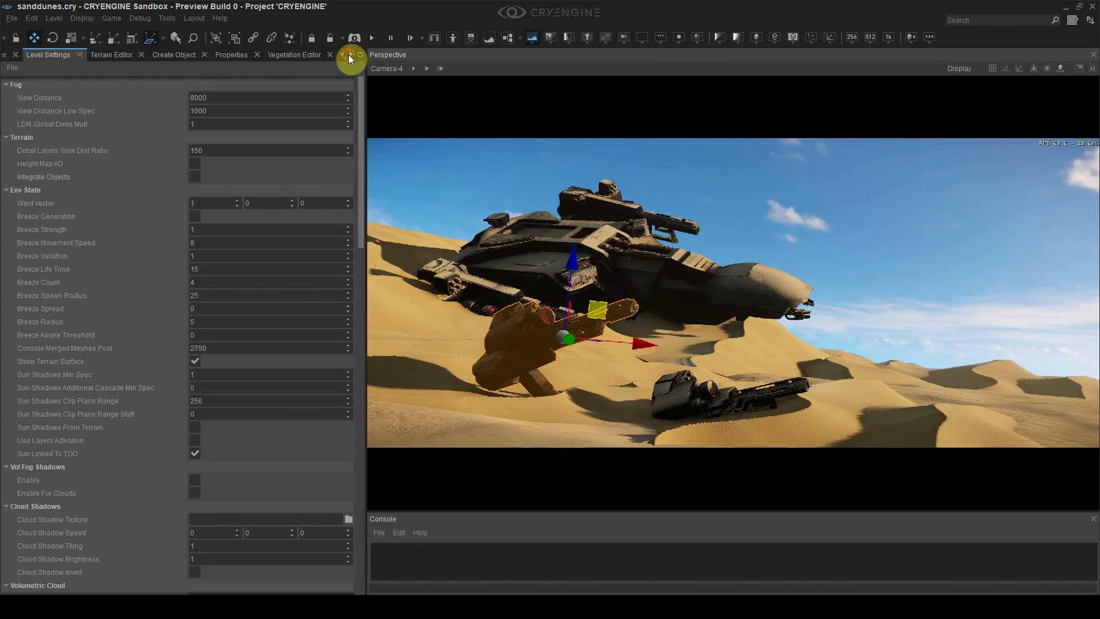
# In CRYENGINE Sandbox, open the mesh import window and import a puffin debris FBX file
pyautogui.click(350, 56)
pyautogui.click(177, 55)
pyautogui.click(167, 18)
pyautogui.click(321, 310)
pyautogui.click(75, 168)
pyautogui.click(626, 193)
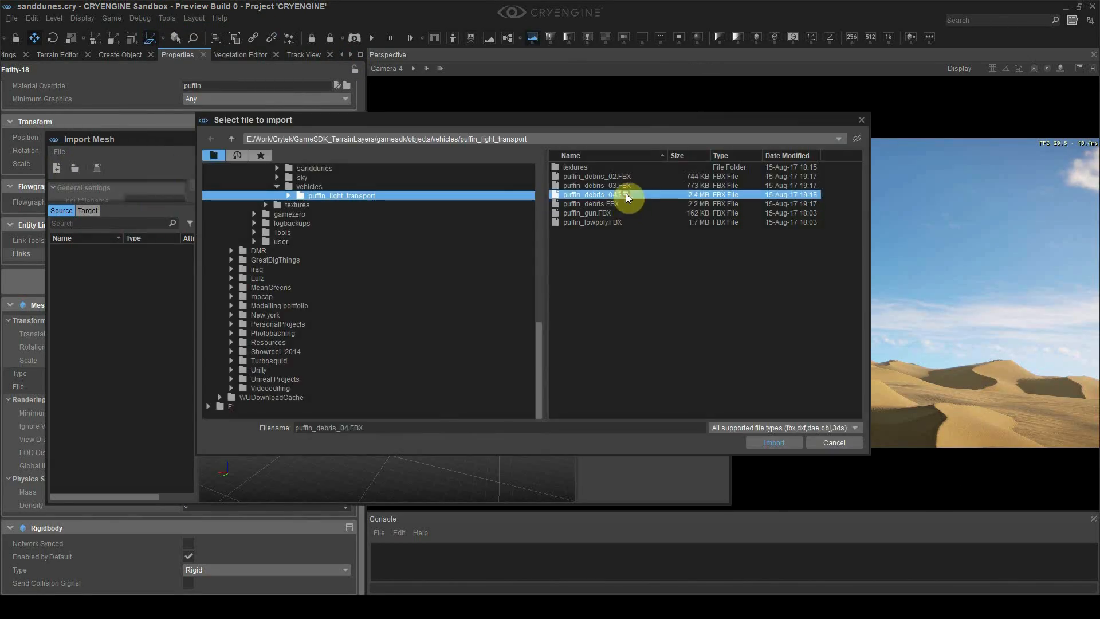
# Import the remaining puffin debris FBX files, including puffin_debris_03, and save them as meshes
pyautogui.click(528, 271)
pyautogui.click(97, 168)
pyautogui.click(890, 486)
pyautogui.click(56, 168)
pyautogui.doubleClick(537, 242)
pyautogui.click(97, 168)
pyautogui.click(889, 486)
pyautogui.click(56, 168)
pyautogui.click(97, 168)
pyautogui.click(889, 486)
pyautogui.click(97, 168)
pyautogui.click(889, 486)
pyautogui.click(56, 167)
# Assign the debris mesh to an entity and sink the debris piece into the sand
pyautogui.doubleClick(625, 232)
pyautogui.click(97, 168)
pyautogui.click(890, 486)
pyautogui.click(722, 139)
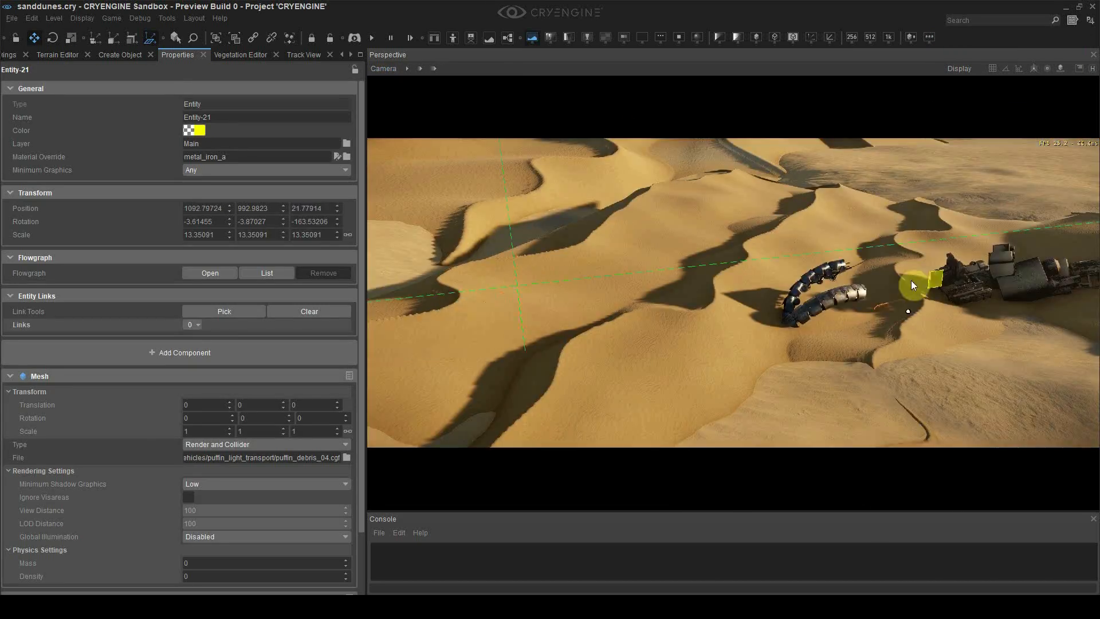
pyautogui.click(387, 68)
pyautogui.click(557, 236)
pyautogui.moveTo(587, 257); pyautogui.dragTo(710, 249)
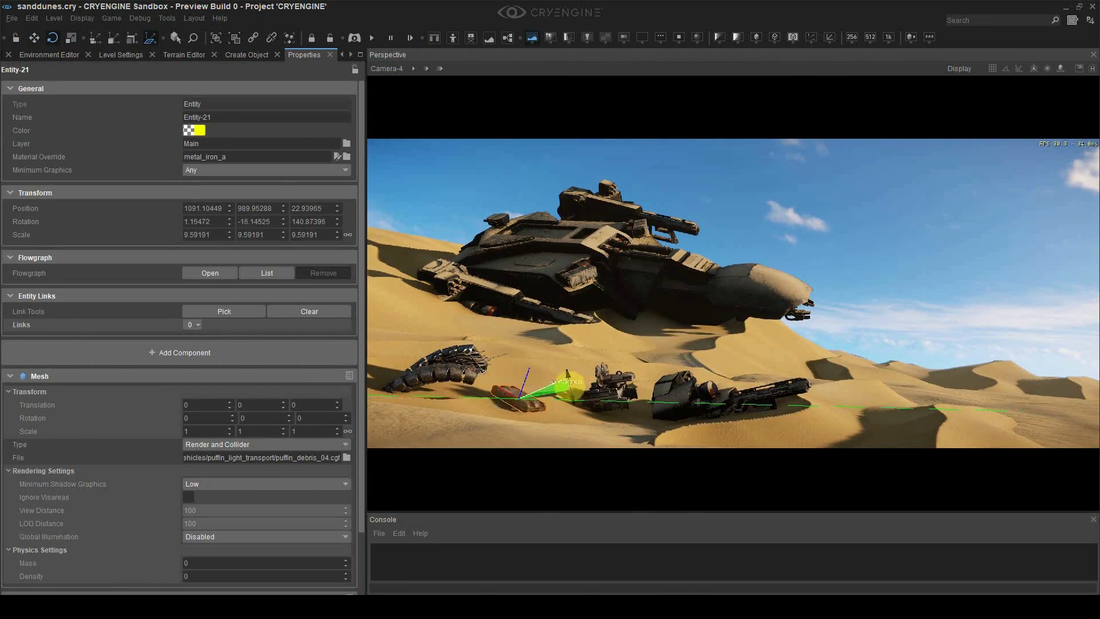
pyautogui.press('1')
pyautogui.hotkey('shift', 'space')
# Move the debris entity Entity-18 to the left
pyautogui.click(724, 359)
pyautogui.click(492, 322)
pyautogui.hotkey('shift', 'space')
pyautogui.click(607, 393)
pyautogui.moveTo(596, 391); pyautogui.dragTo(488, 392)
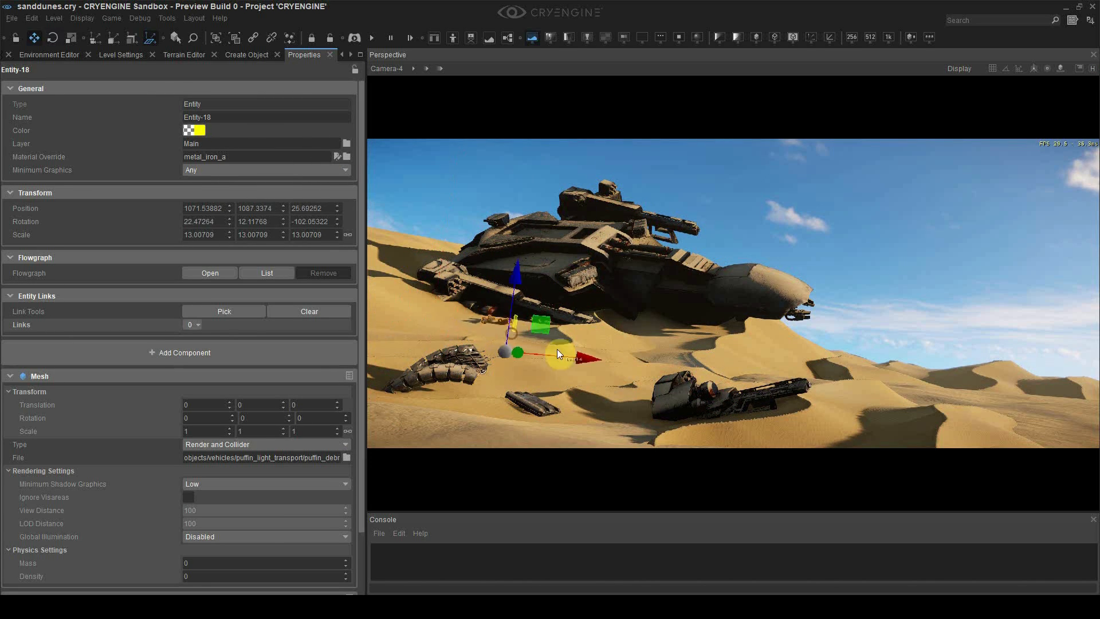
# Duplicate a debris piece and move the copy up and across the sand
pyautogui.click(852, 285)
pyautogui.click(438, 373)
pyautogui.hotkey('ctrl', 'd')
pyautogui.press('1')
pyautogui.moveTo(479, 359); pyautogui.dragTo(478, 184)
pyautogui.moveTo(449, 284)
pyautogui.mouseDown()
pyautogui.moveTo(471, 288)
pyautogui.moveTo(454, 296)
pyautogui.mouseUp()
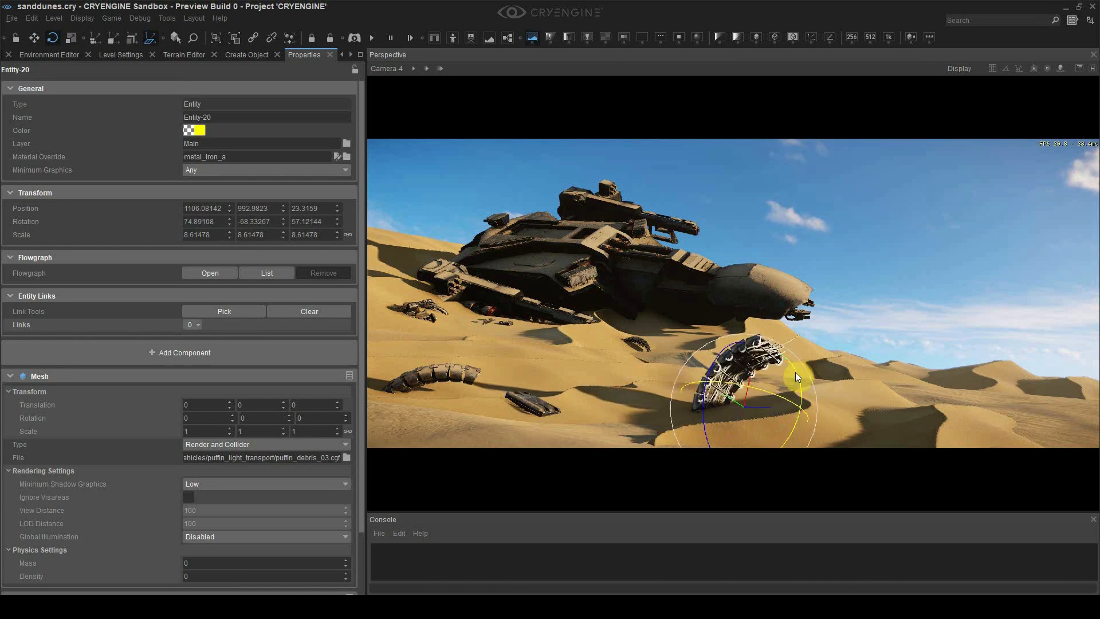
# Move the left debris piece to the right and settle it at a new angle
pyautogui.click(445, 373)
pyautogui.moveTo(476, 357); pyautogui.dragTo(799, 380)
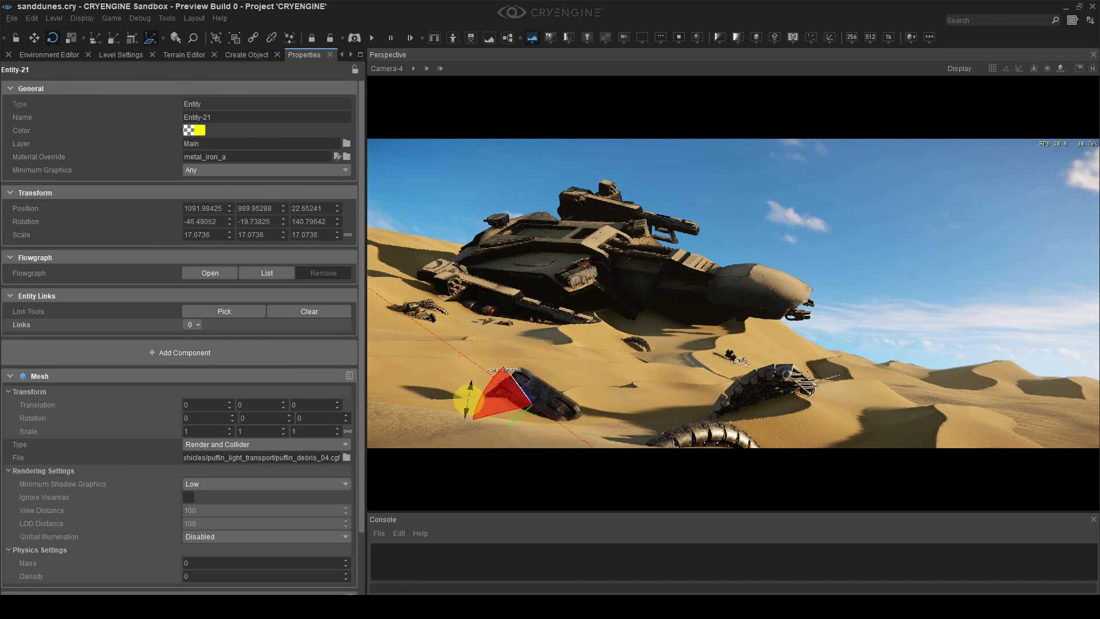
pyautogui.moveTo(561, 382); pyautogui.dragTo(568, 392)
pyautogui.click(624, 399)
pyautogui.click(688, 306)
pyautogui.click(756, 227)
pyautogui.click(534, 408)
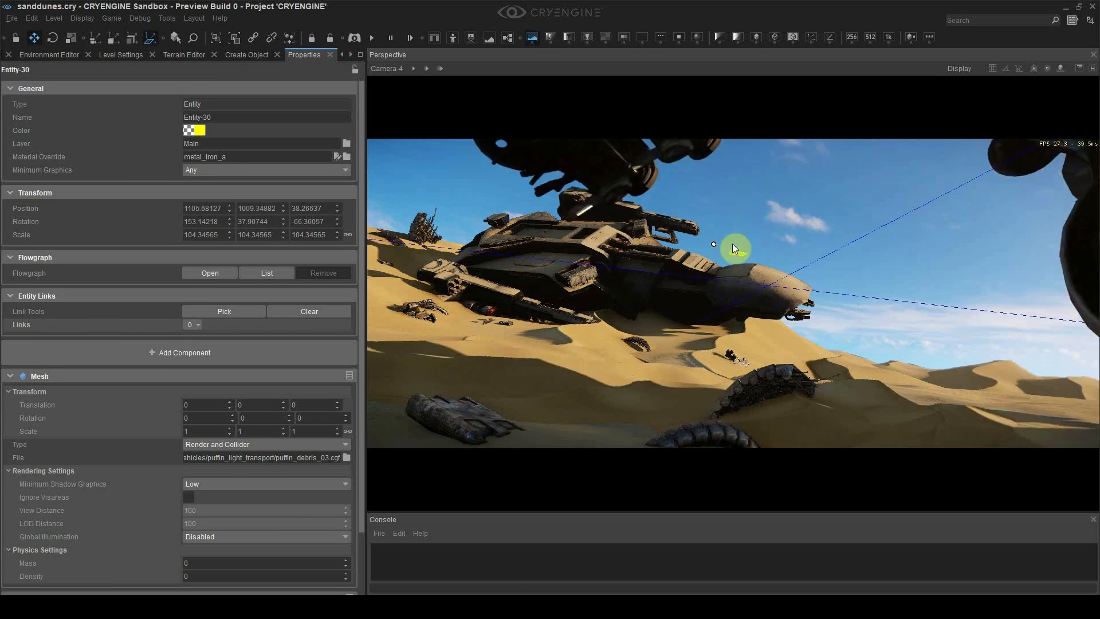
# Place a new large debris piece and reposition it toward the top of the view
pyautogui.moveTo(732, 243); pyautogui.dragTo(763, 222)
pyautogui.moveTo(800, 274); pyautogui.dragTo(934, 215)
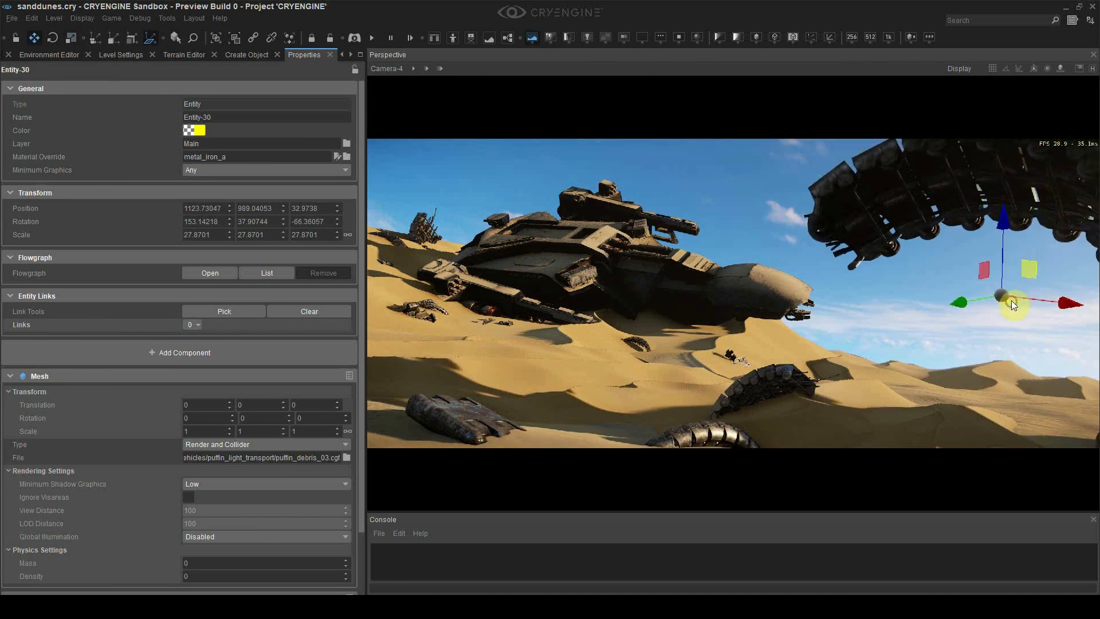
pyautogui.moveTo(1032, 272); pyautogui.dragTo(930, 218)
pyautogui.moveTo(1004, 212); pyautogui.dragTo(764, 353)
pyautogui.click(991, 242)
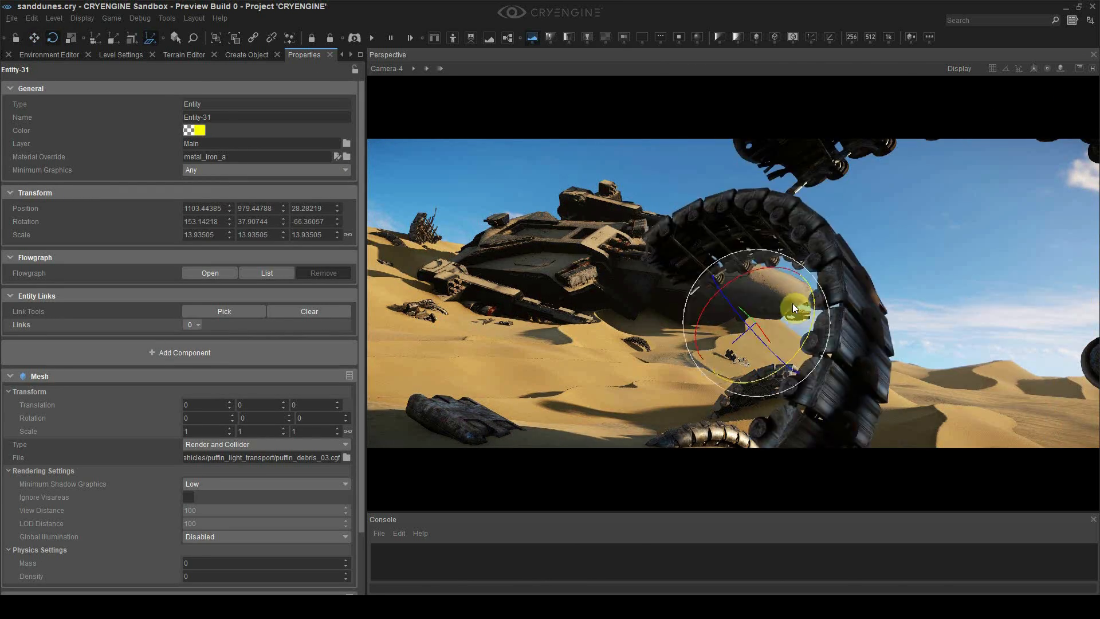
# Move a debris piece to the centre and rotate it around its long axis
pyautogui.press('2')
pyautogui.moveTo(748, 272); pyautogui.dragTo(814, 303)
pyautogui.moveTo(755, 339); pyautogui.dragTo(1070, 396)
pyautogui.press('1')
pyautogui.press('2')
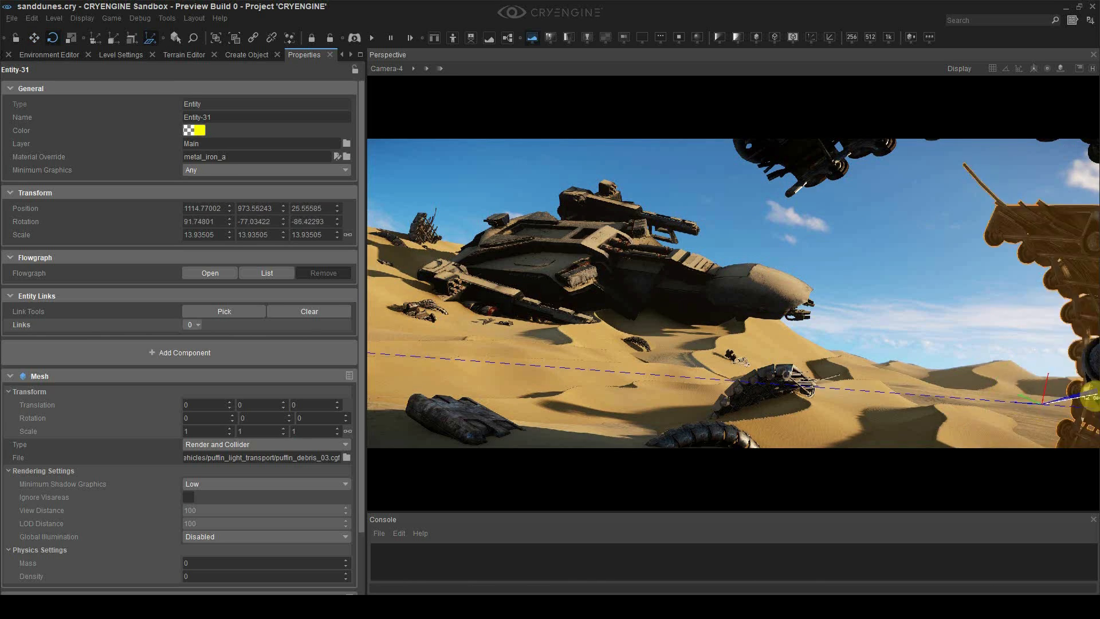
pyautogui.click(886, 221)
pyautogui.click(1060, 241)
pyautogui.moveTo(1019, 427)
pyautogui.mouseDown()
pyautogui.moveTo(1034, 408)
pyautogui.moveTo(1037, 420)
pyautogui.moveTo(1017, 414)
pyautogui.mouseUp()
# Check the debris against the sand dune beneath it, then adjust the sun colour
pyautogui.click(864, 356)
pyautogui.click(714, 262)
pyautogui.click(1071, 395)
pyautogui.click(1073, 401)
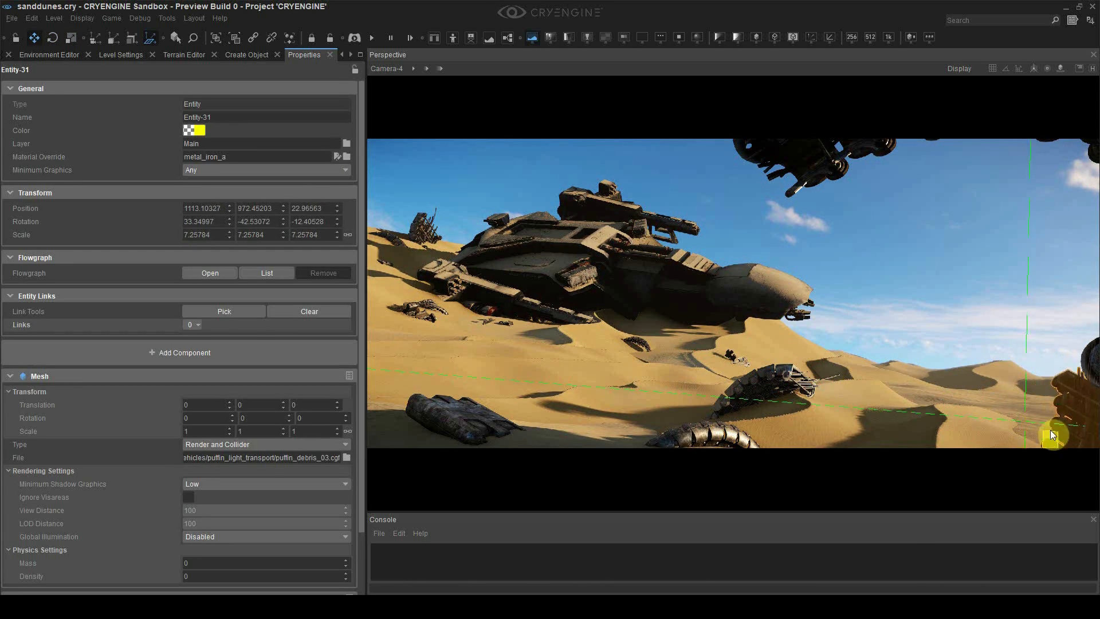
pyautogui.click(997, 223)
pyautogui.click(195, 242)
pyautogui.click(261, 218)
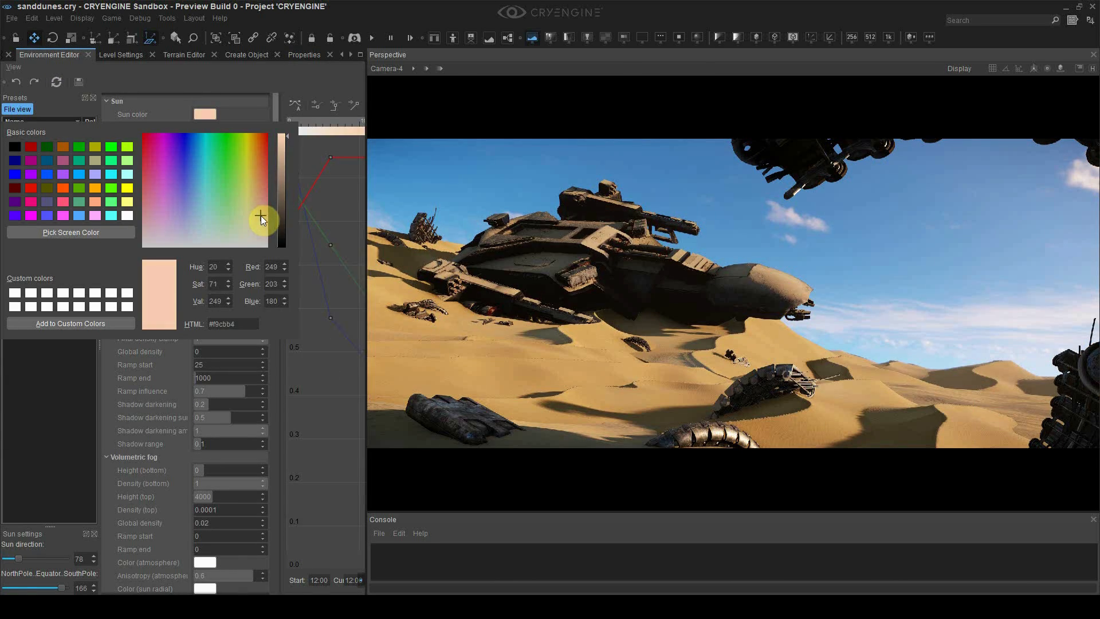
# Give the sand_a1 material a paler, less saturated sand diffuse colour and set Decal Angle Based Fading to 4.8
pyautogui.click(373, 221)
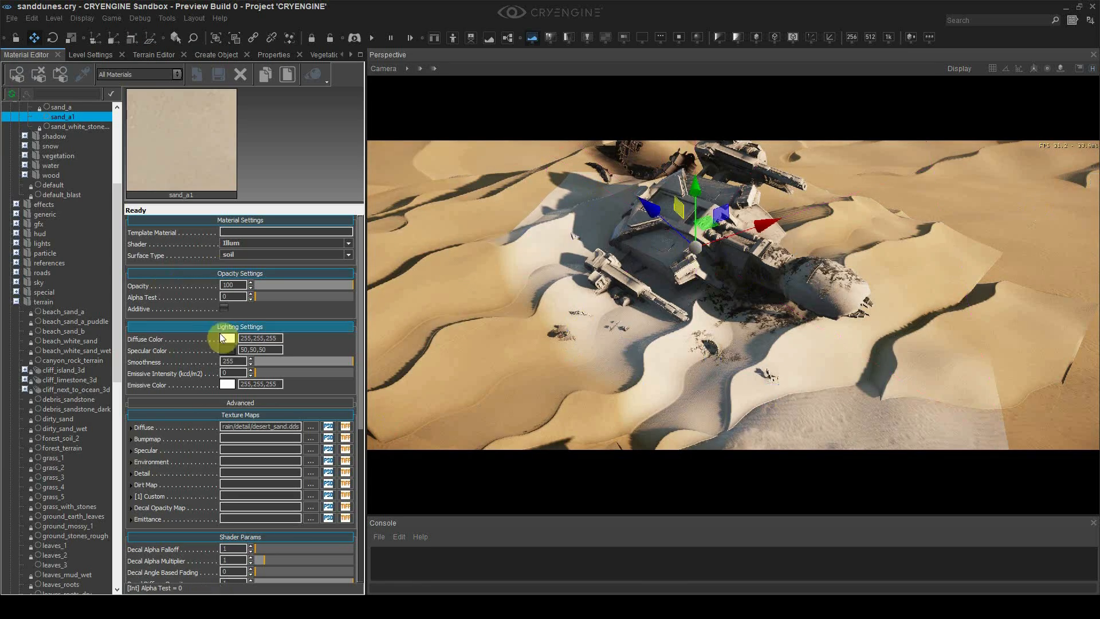
pyautogui.click(227, 338)
pyautogui.click(559, 287)
pyautogui.click(462, 293)
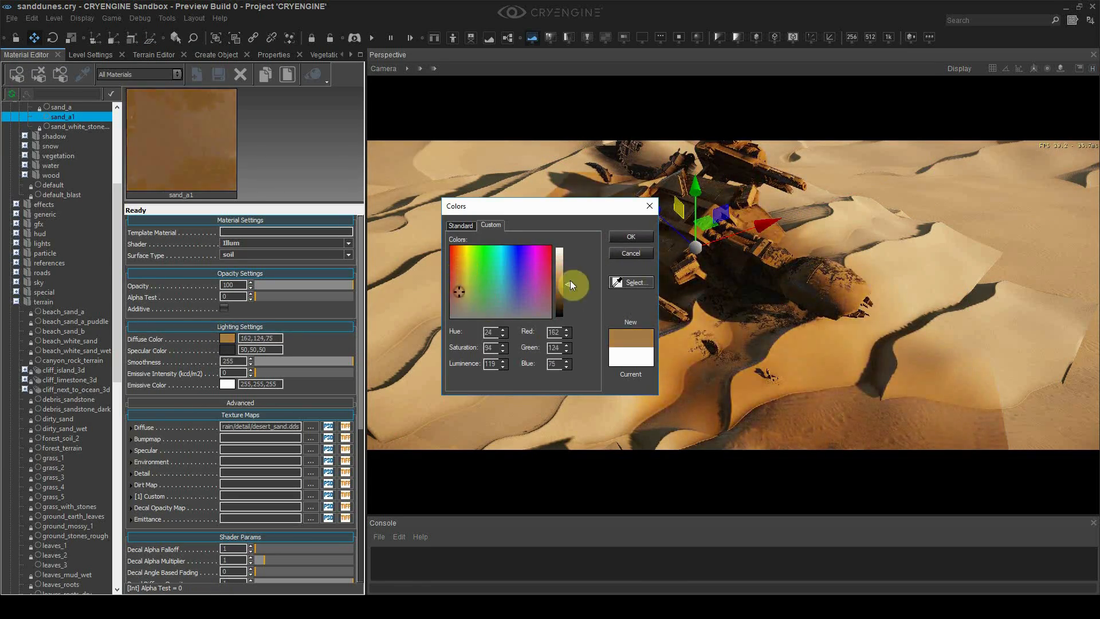
pyautogui.click(565, 269)
pyautogui.click(456, 289)
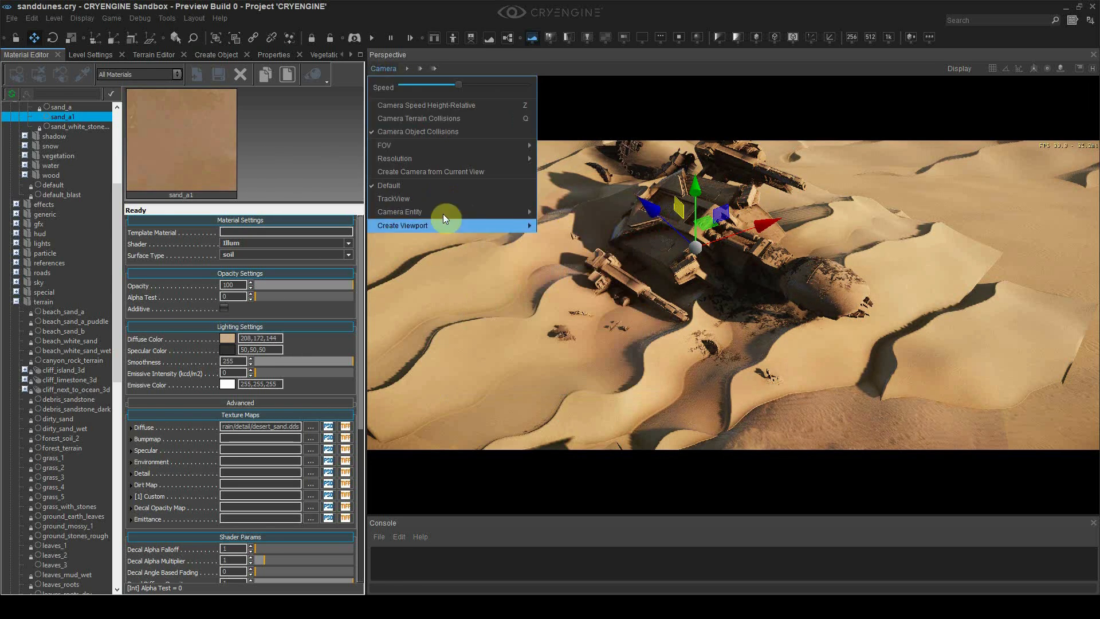
pyautogui.click(444, 218)
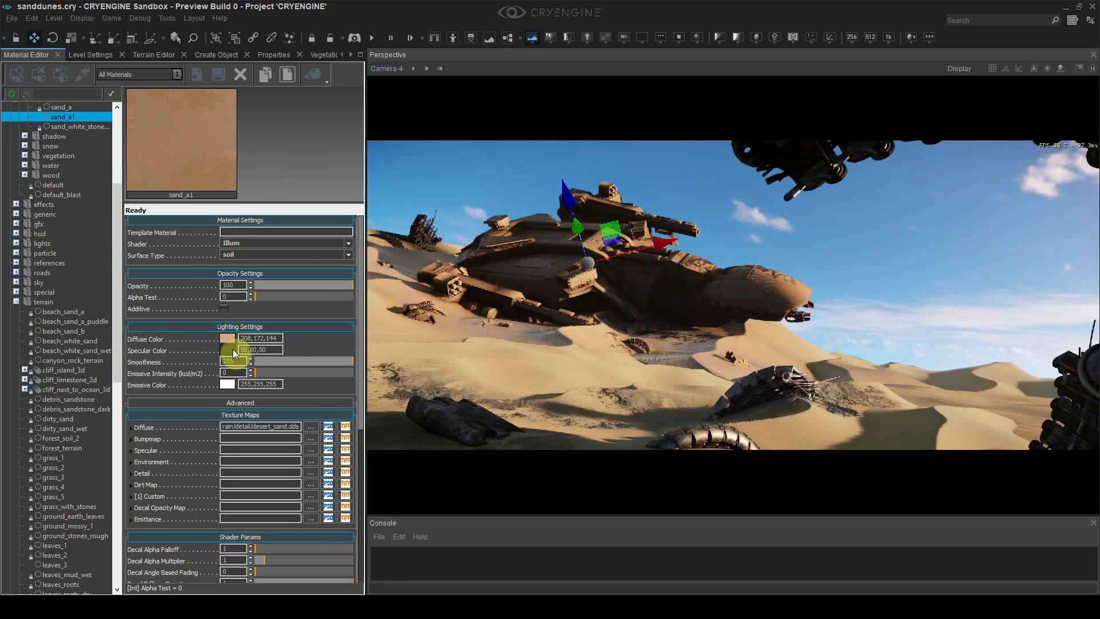
pyautogui.click(490, 285)
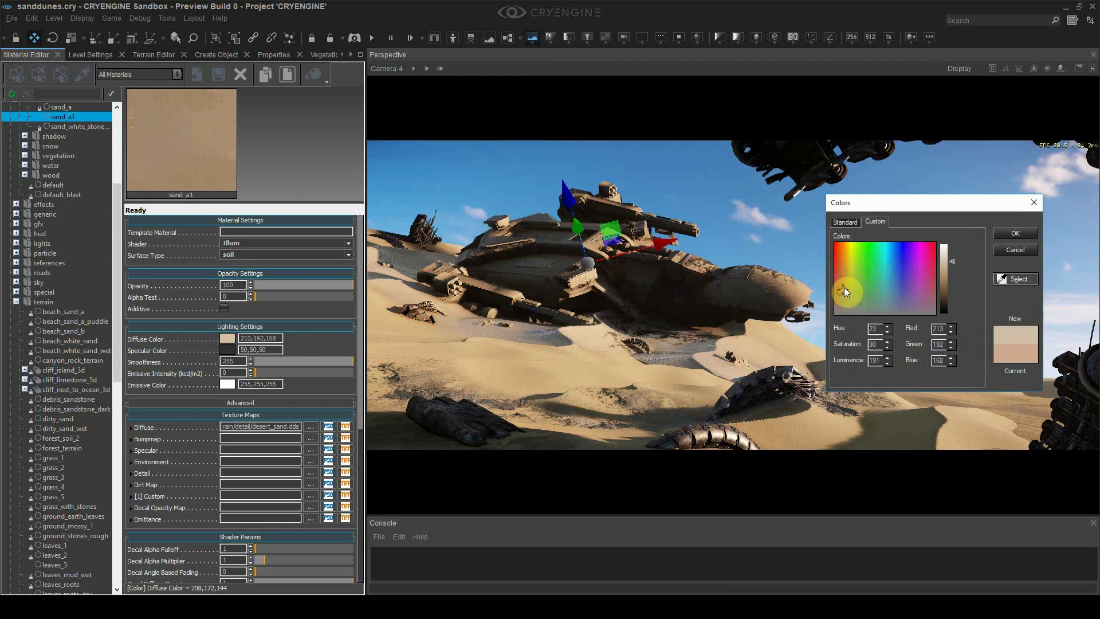
pyautogui.moveTo(844, 287); pyautogui.dragTo(844, 295)
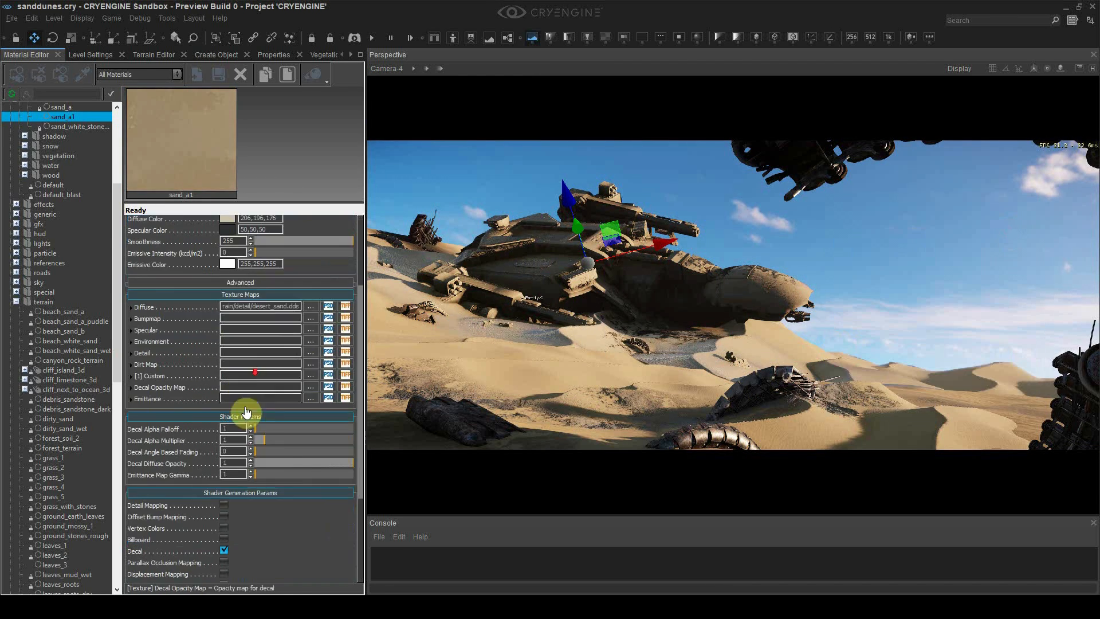
pyautogui.moveTo(255, 451); pyautogui.dragTo(269, 477)
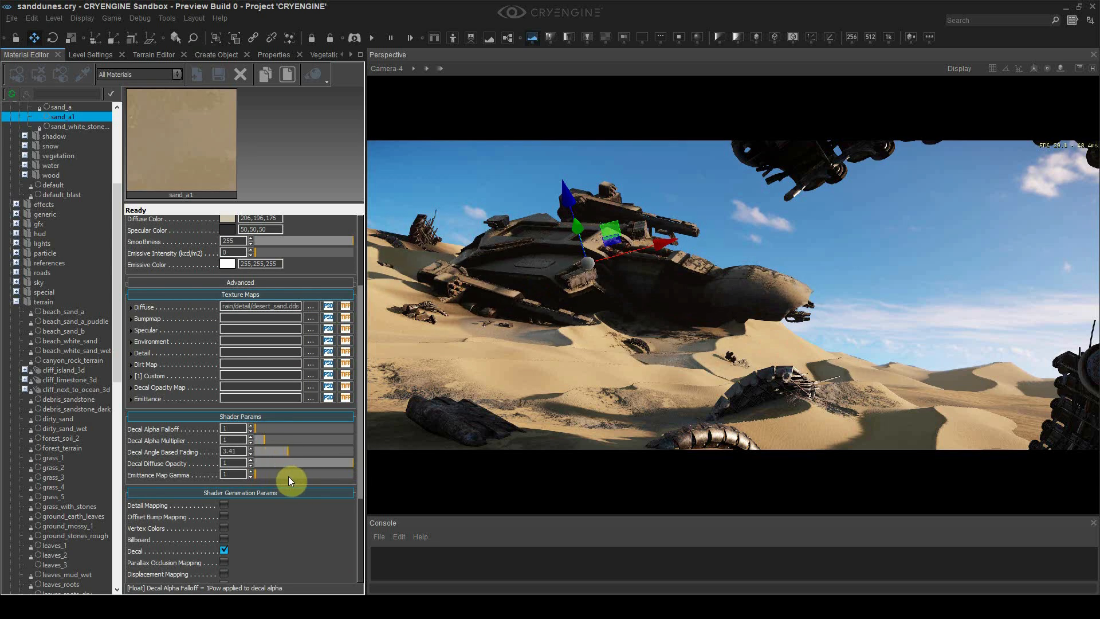
# Show the object helpers and select the sand decal beside the ship
pyautogui.hotkey('shift', 'space')
pyautogui.click(476, 419)
pyautogui.press('space')
pyautogui.click(508, 334)
pyautogui.click(18, 76)
pyautogui.press('space')
pyautogui.click(743, 383)
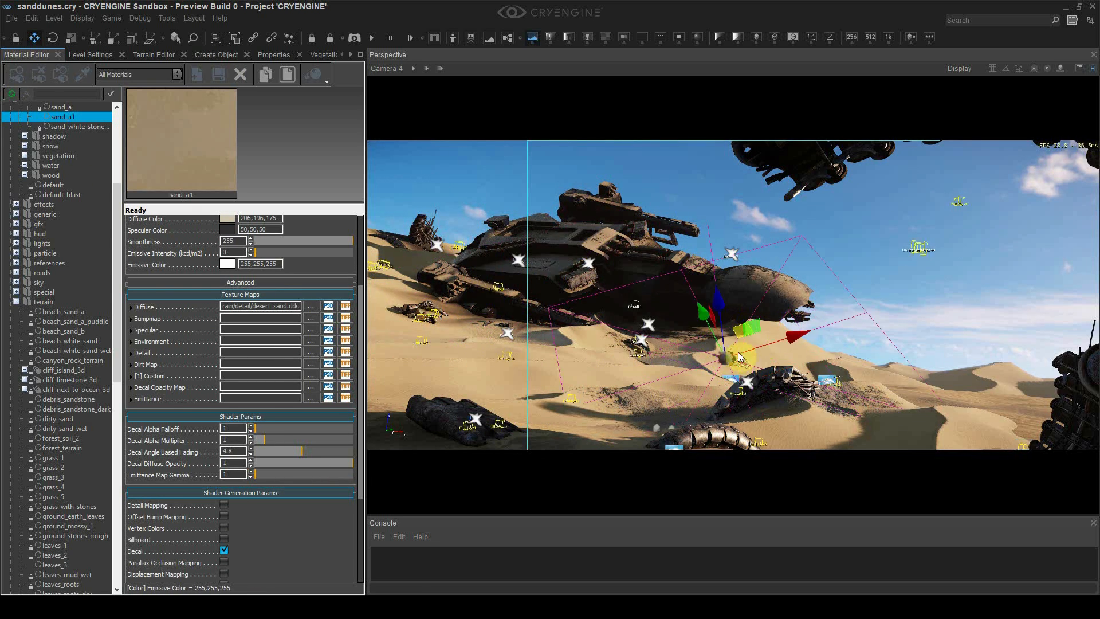
pyautogui.hotkey('shift', 'space')
pyautogui.press('space')
pyautogui.click(792, 379)
# Resize the selected sand decal patch with the Scale tool, then return to Move
pyautogui.press('4')
pyautogui.moveTo(753, 350); pyautogui.dragTo(442, 417)
pyautogui.press('1')
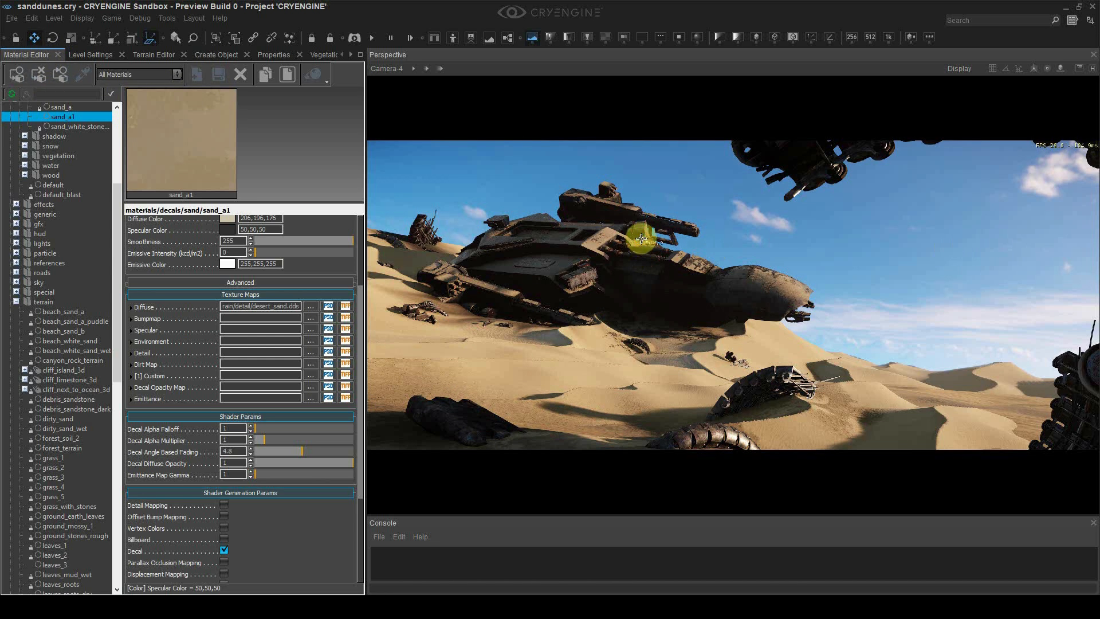
pyautogui.click(90, 56)
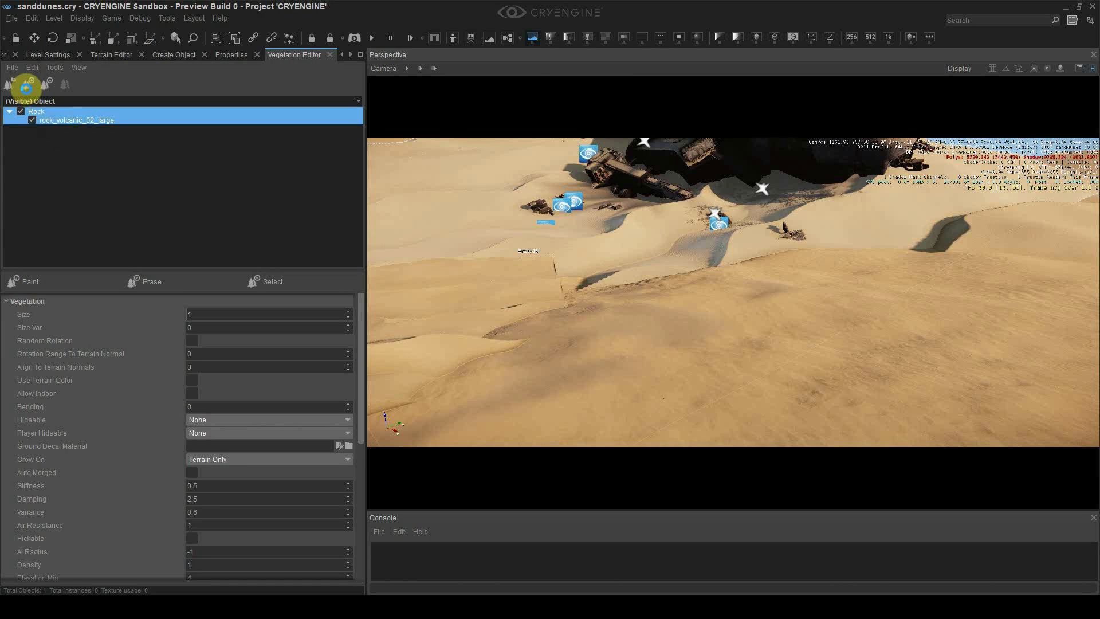
# Add rock_volcanic_04_large, 05_large and 06_large.cgf to the Rock vegetation group
pyautogui.click(26, 89)
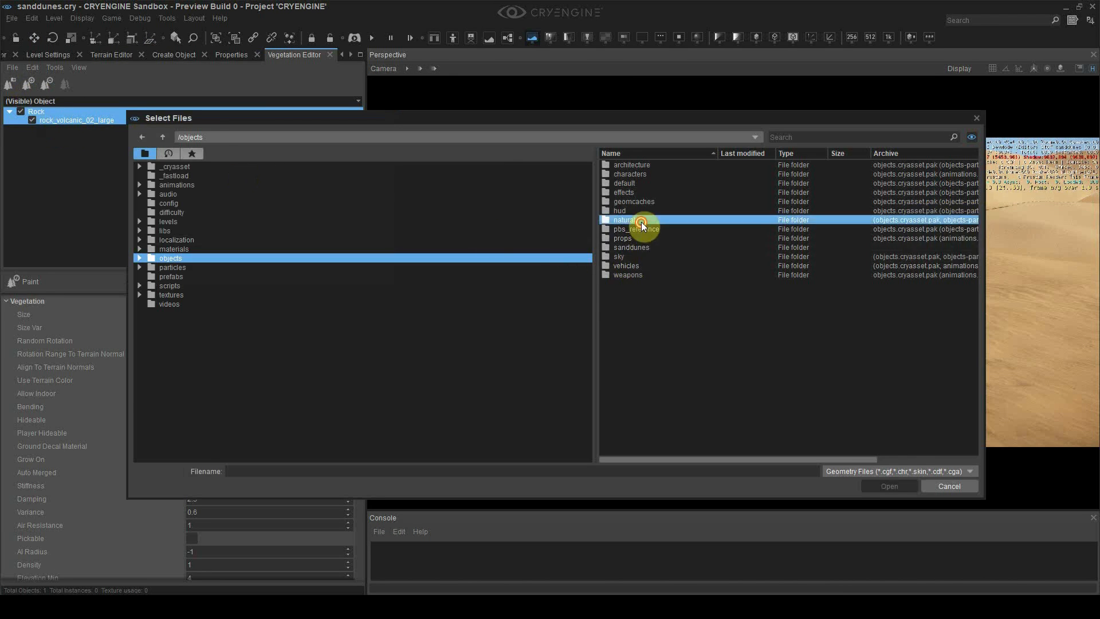
pyautogui.doubleClick(637, 192)
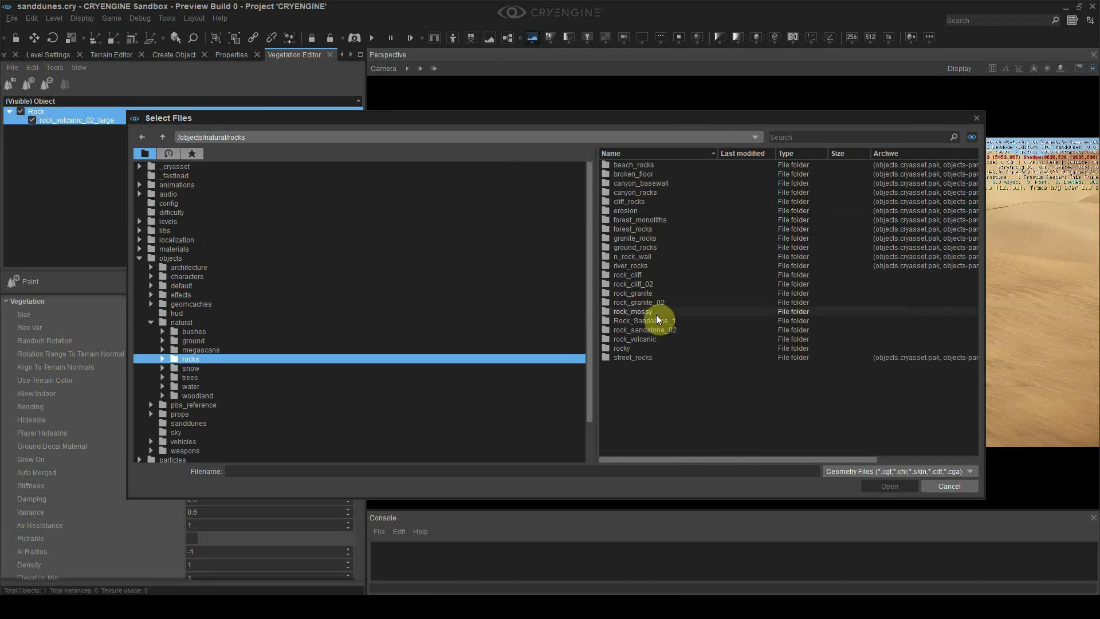
pyautogui.doubleClick(653, 338)
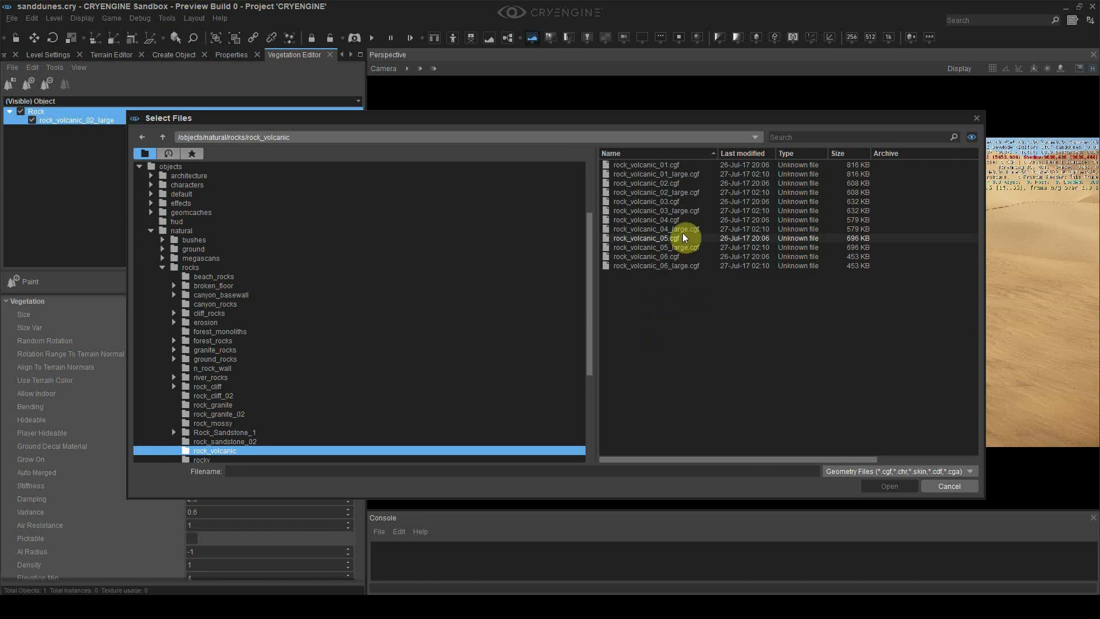
pyautogui.click(679, 230)
pyautogui.keyDown('ctrl'); pyautogui.click(656, 248); pyautogui.keyUp('ctrl')
pyautogui.keyDown('ctrl'); pyautogui.click(611, 266); pyautogui.keyUp('ctrl')
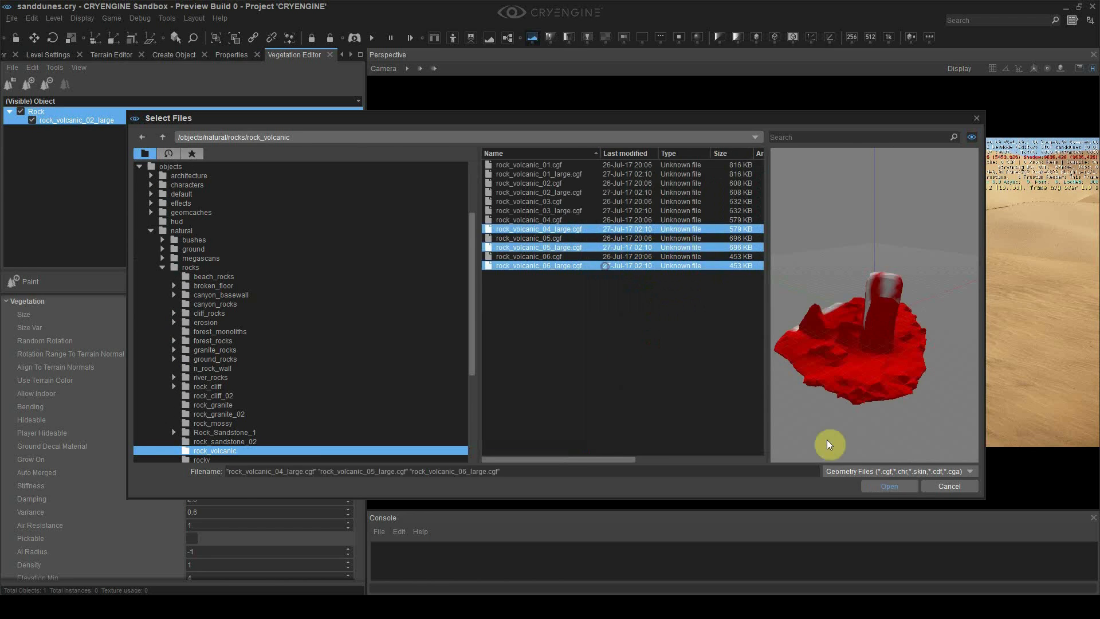
pyautogui.click(876, 485)
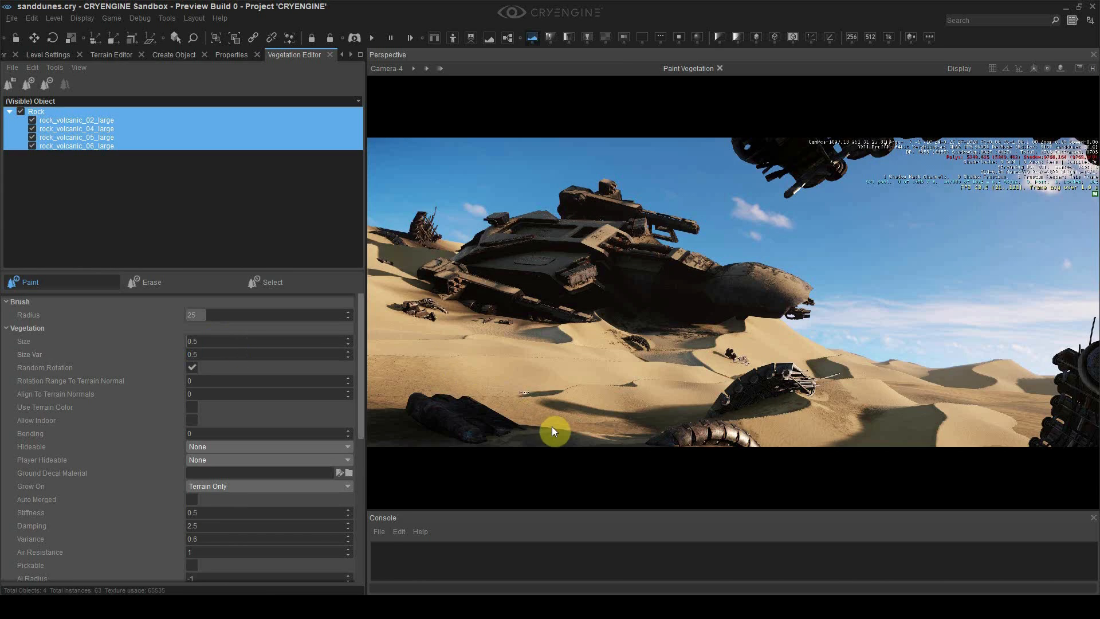
# Paint the volcanic rocks across the foreground and distant dunes
pyautogui.moveTo(501, 440)
pyautogui.mouseDown()
pyautogui.moveTo(546, 434)
pyautogui.moveTo(431, 453)
pyautogui.mouseUp()
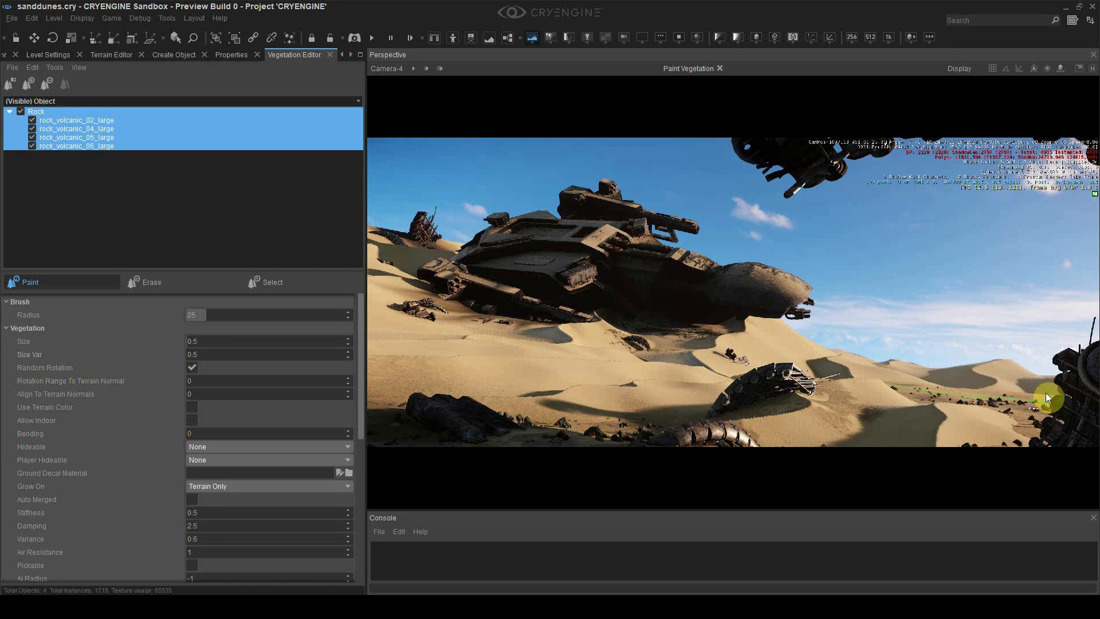
pyautogui.moveTo(870, 436); pyautogui.dragTo(566, 424)
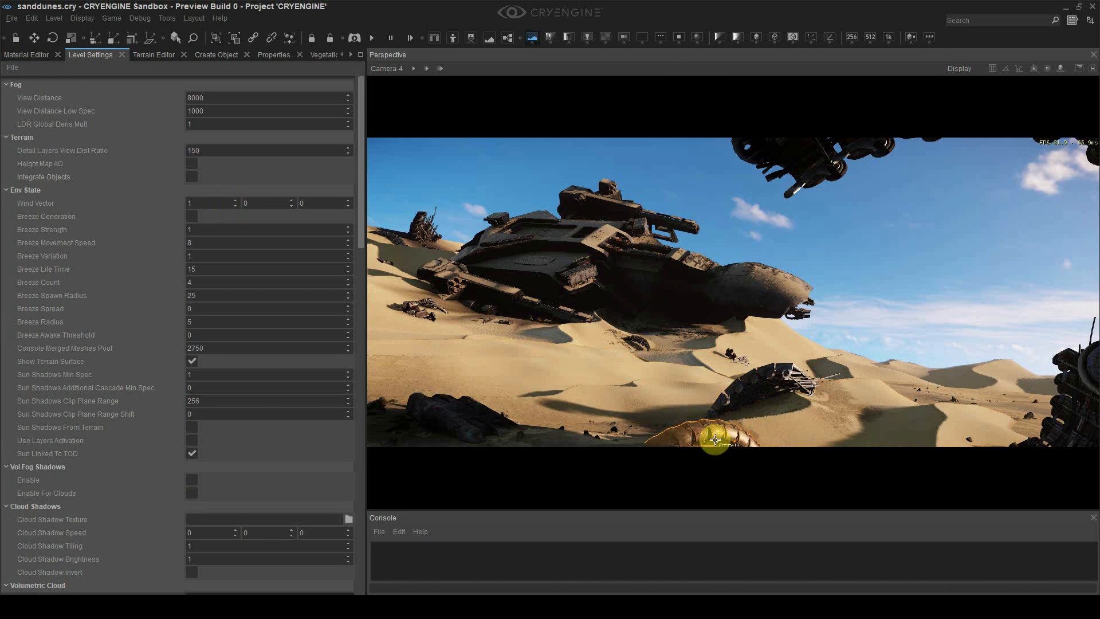
pyautogui.click(736, 422)
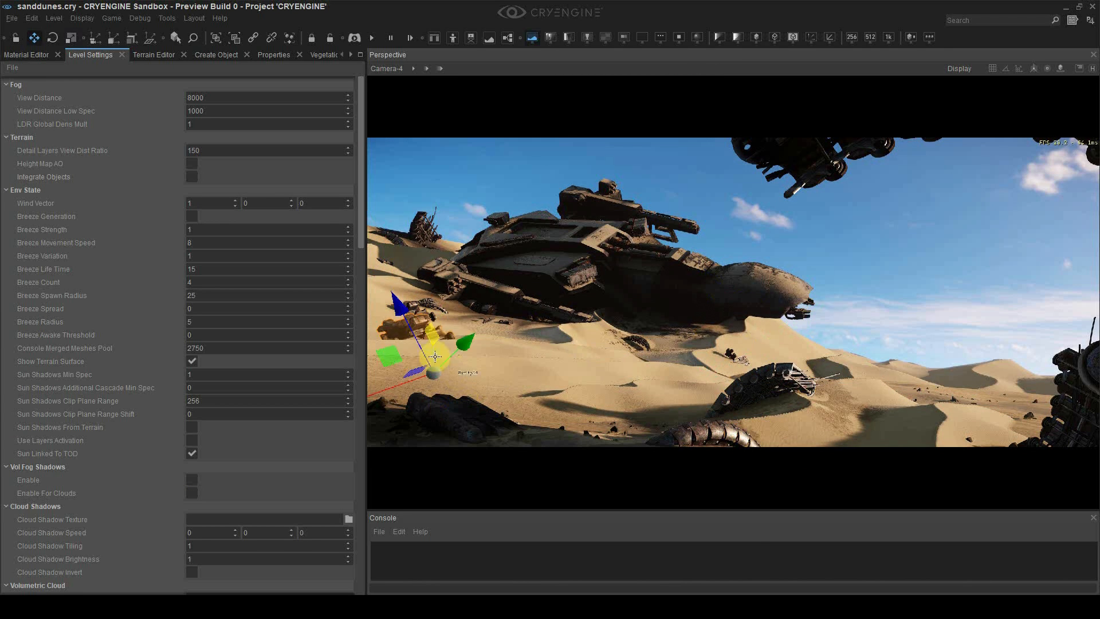
# Move the curved wreck piece into the left foreground beside the crashed ship
pyautogui.moveTo(427, 356); pyautogui.dragTo(372, 429)
pyautogui.click(431, 378)
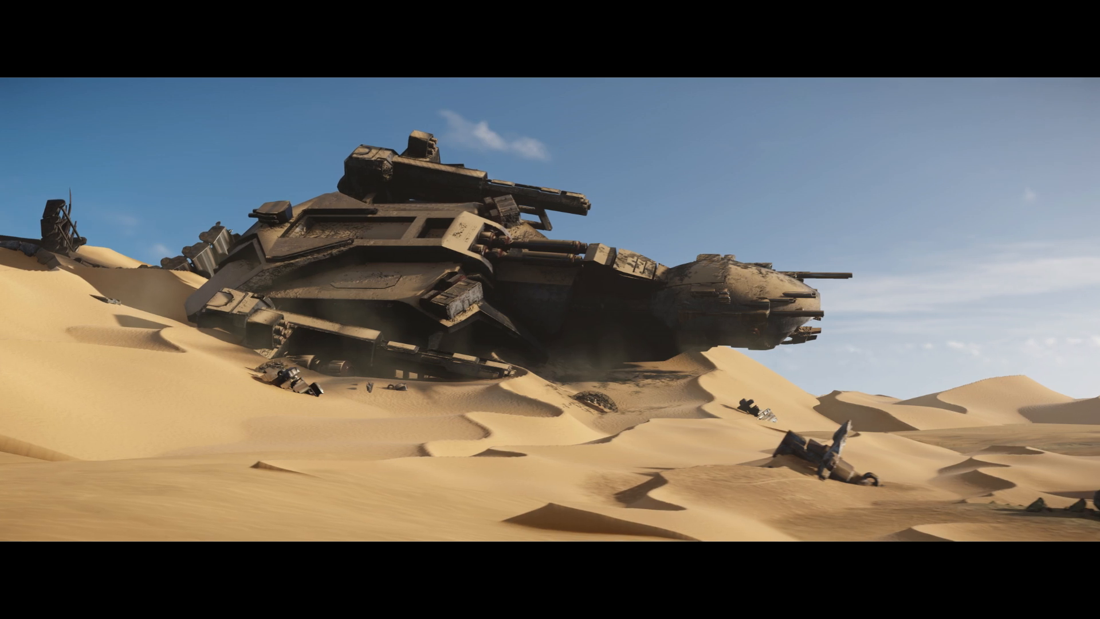